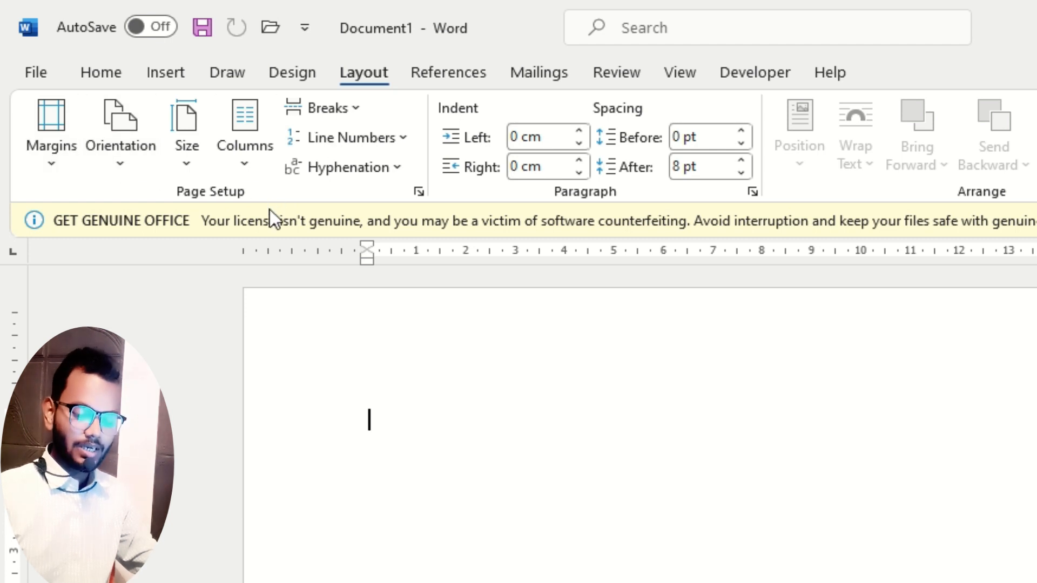
Return to the Word document from the page selection slide and set its paper size to A4.
key(alt+Tab)
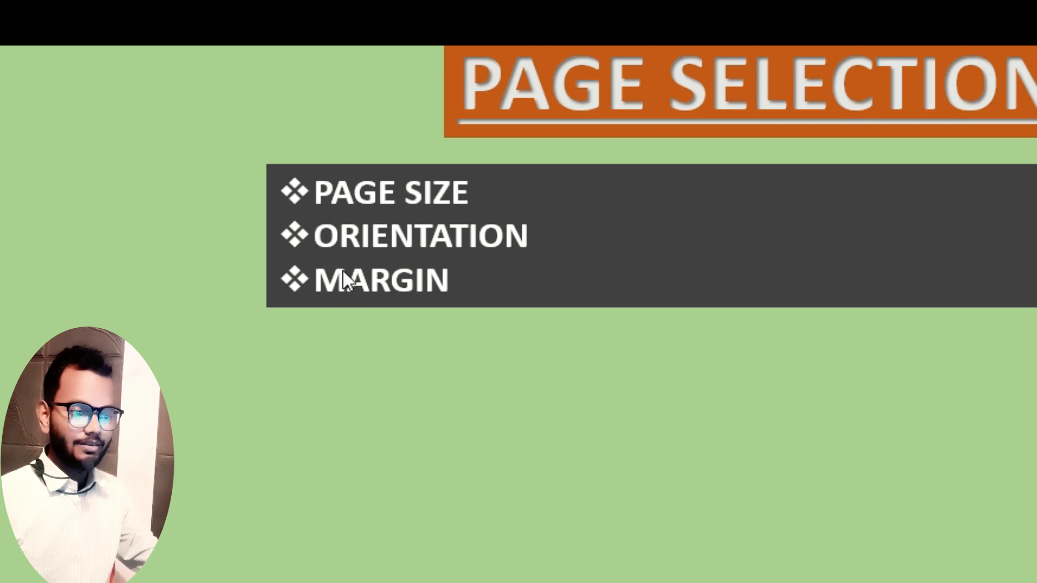
key(alt+Tab)
key(alt+Tab)
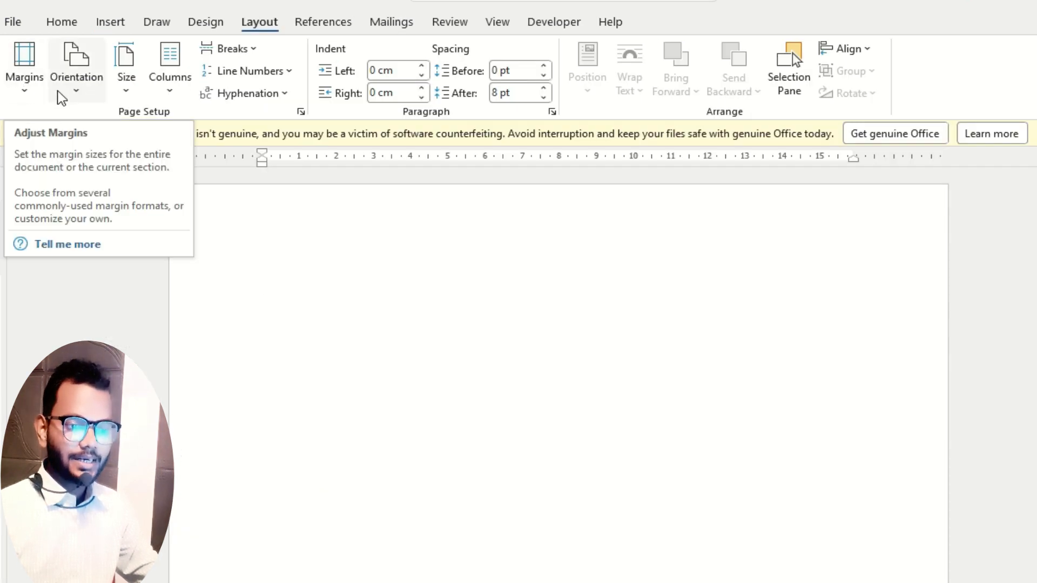
click(129, 97)
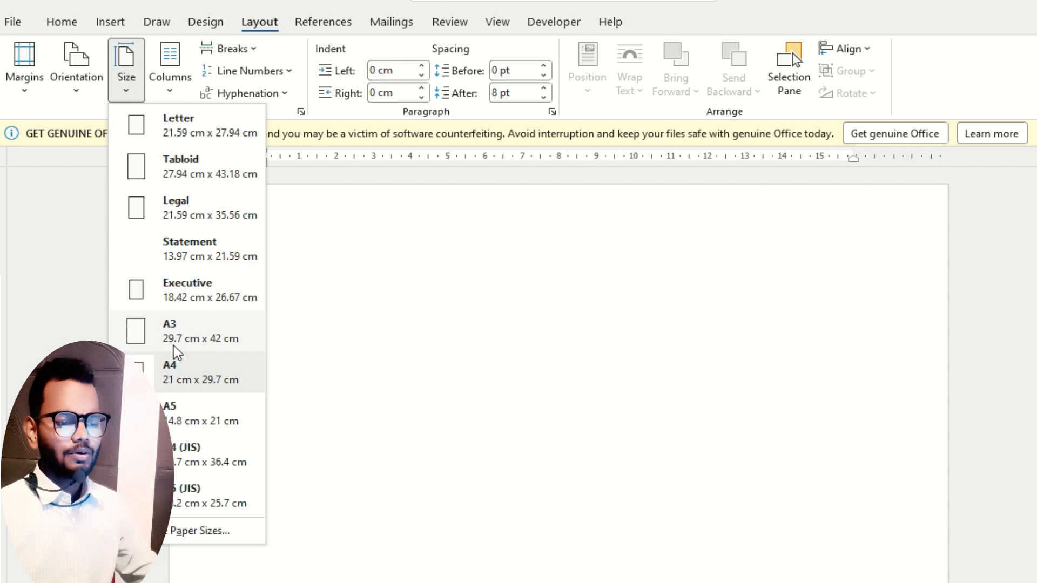
click(207, 373)
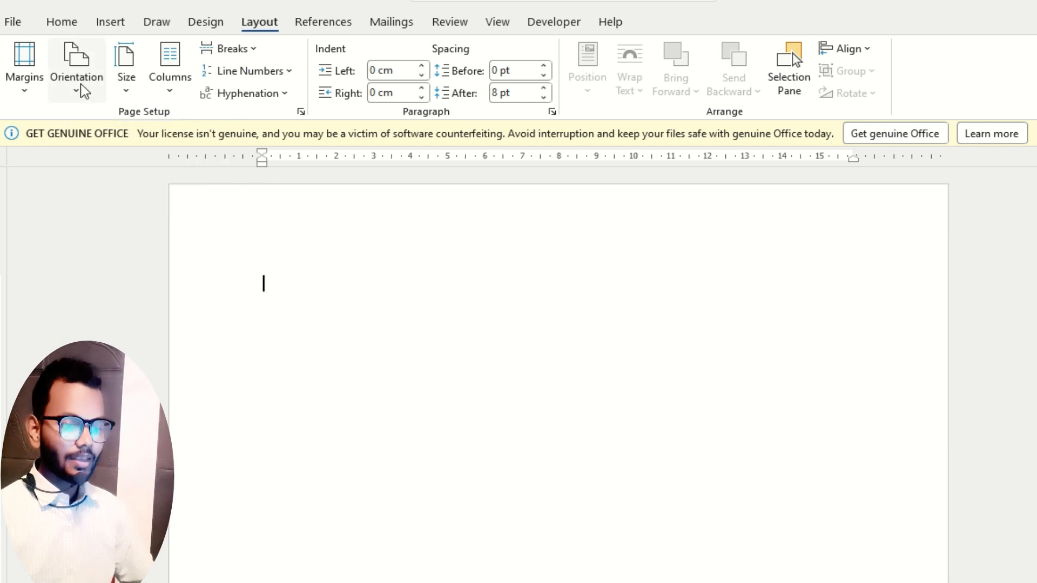
Change the page orientation to Landscape and set it back to Portrait.
click(83, 98)
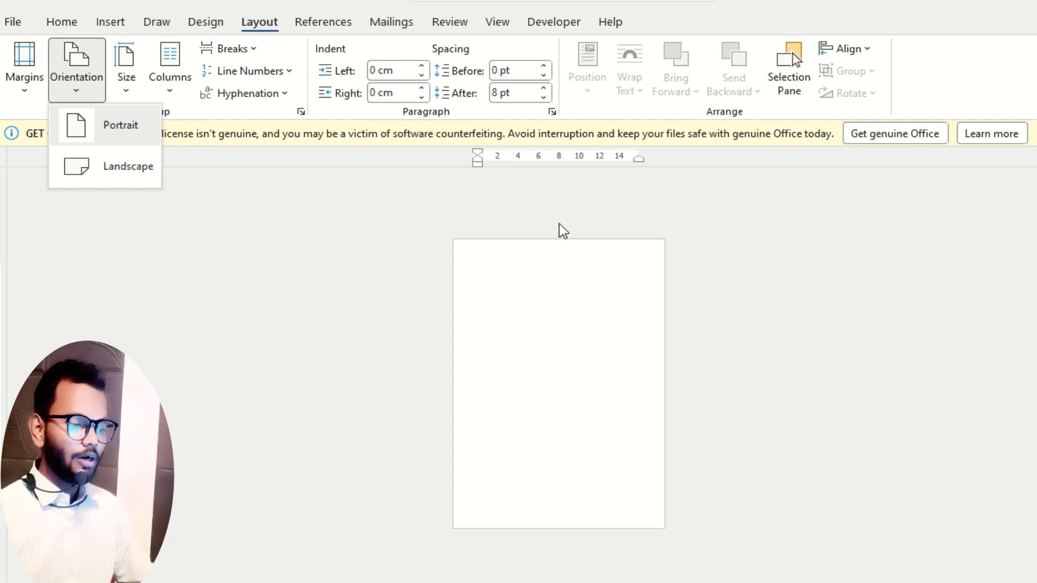
click(133, 171)
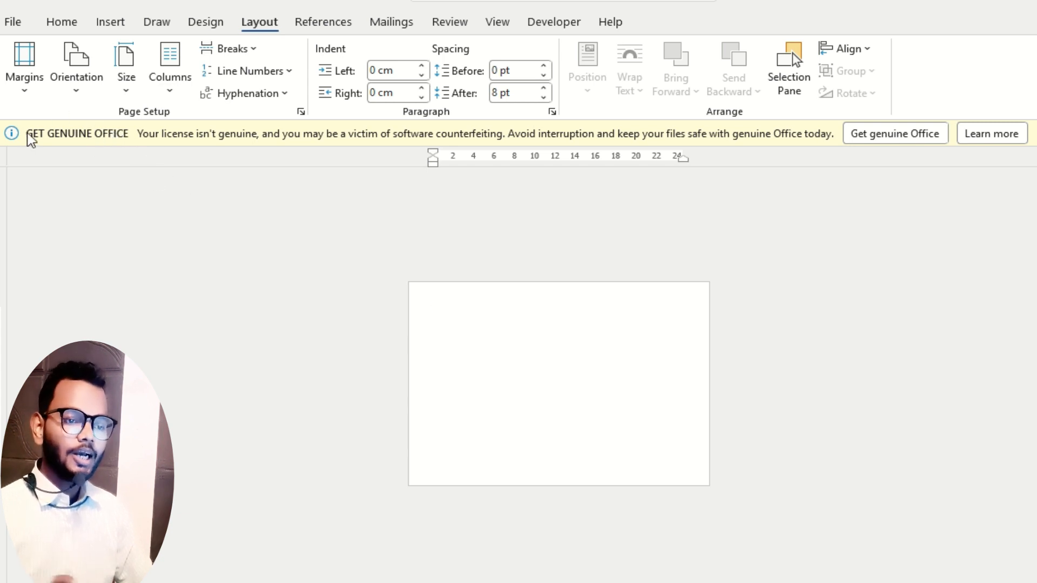
scroll(298, 359, up, 1)
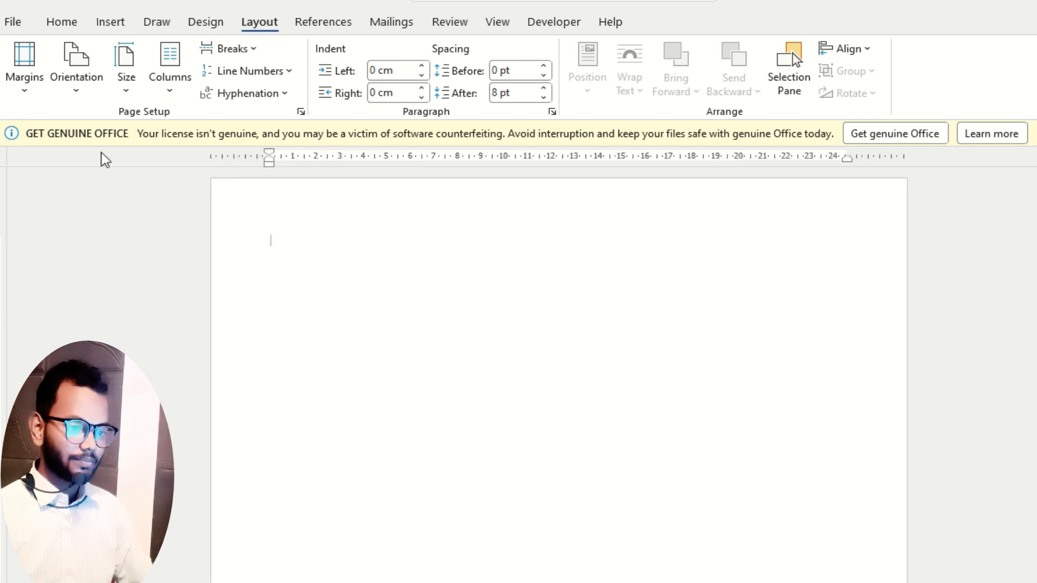
click(78, 81)
click(132, 127)
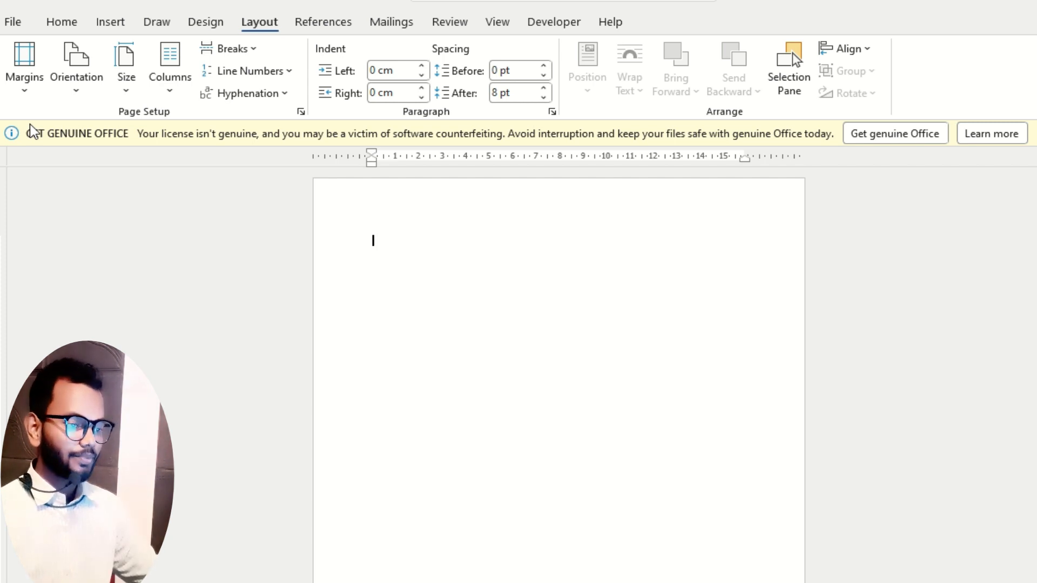
Draw a rectangle about 24.46 cm high and 16.71 cm wide that fills the page area inside the margins.
scroll(565, 383, down, 5)
scroll(565, 384, down, 2)
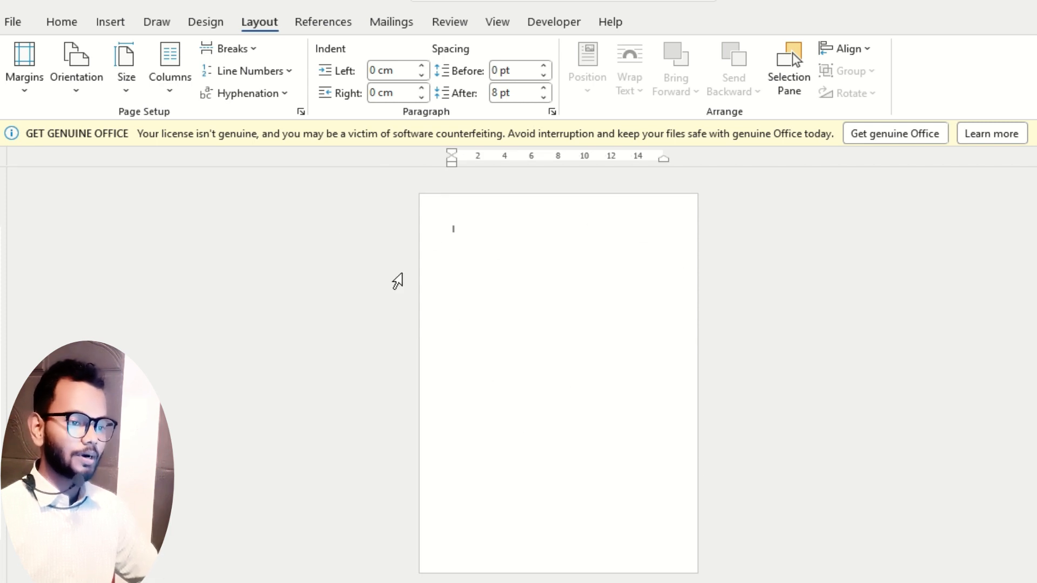
click(111, 23)
click(242, 51)
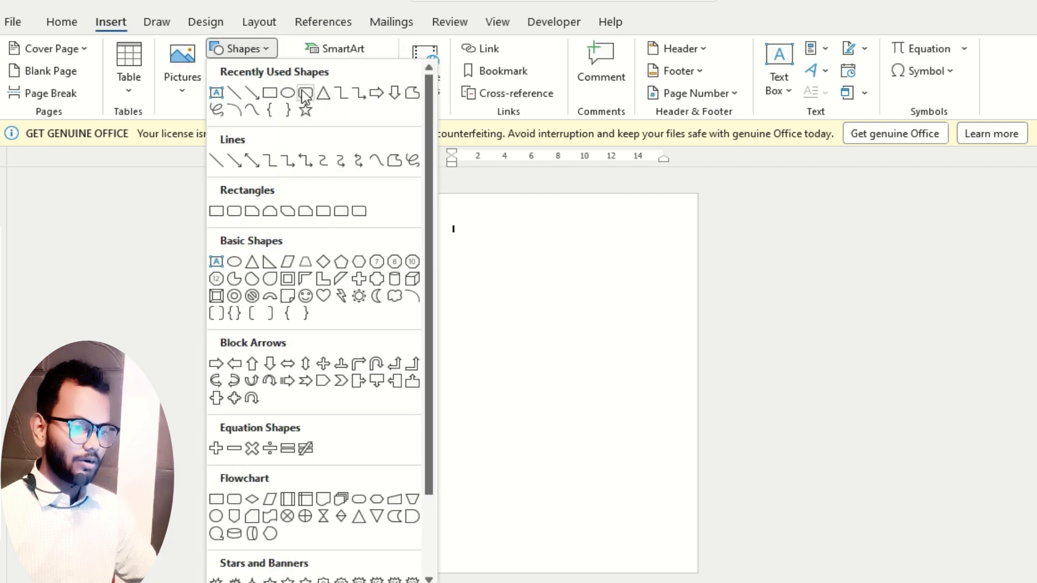
click(271, 93)
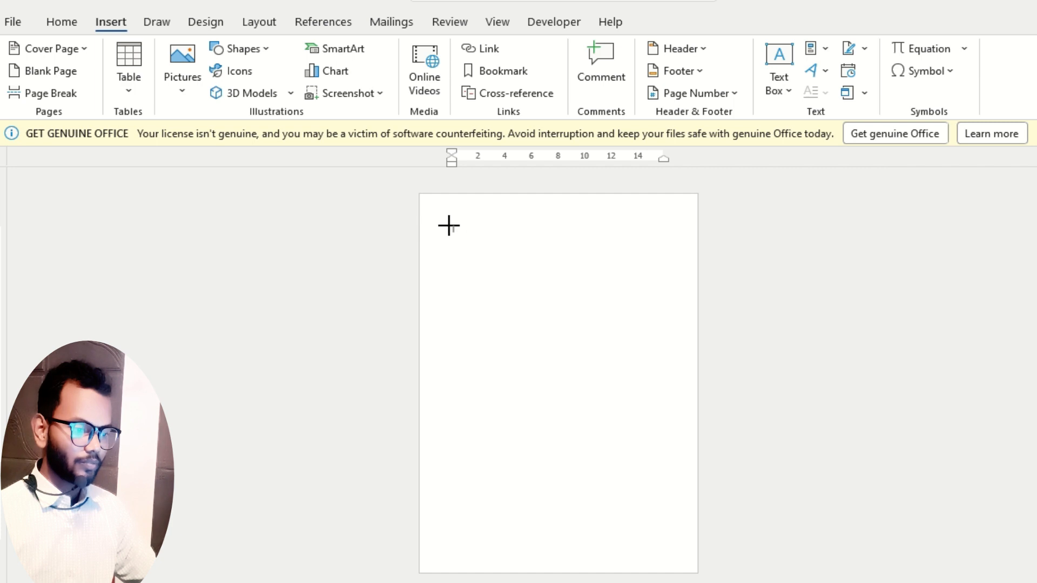
drag(447, 226, 670, 540)
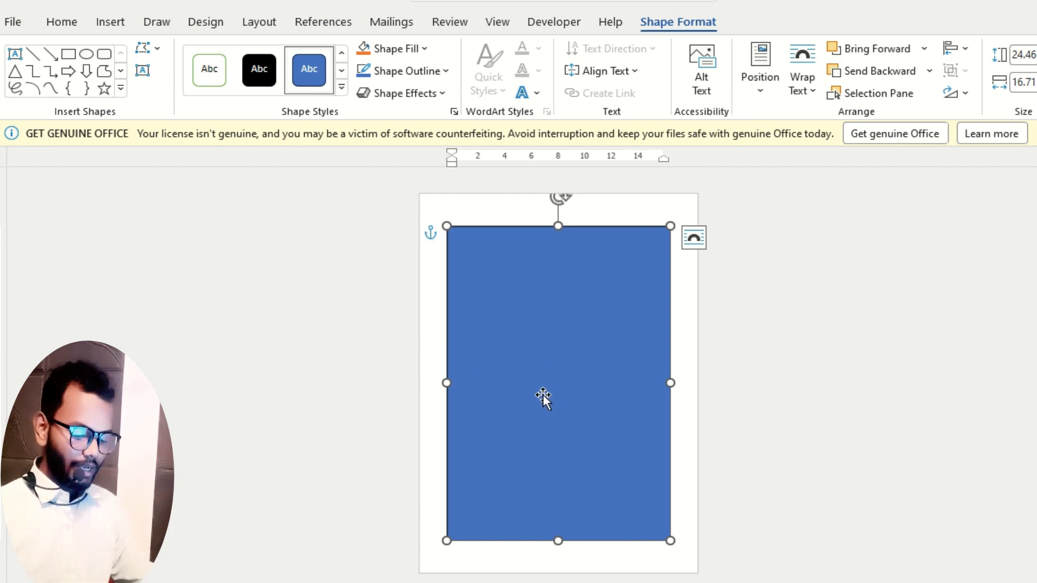
Add the text "body" inside the rectangle and set its font size to 72.
text(box)
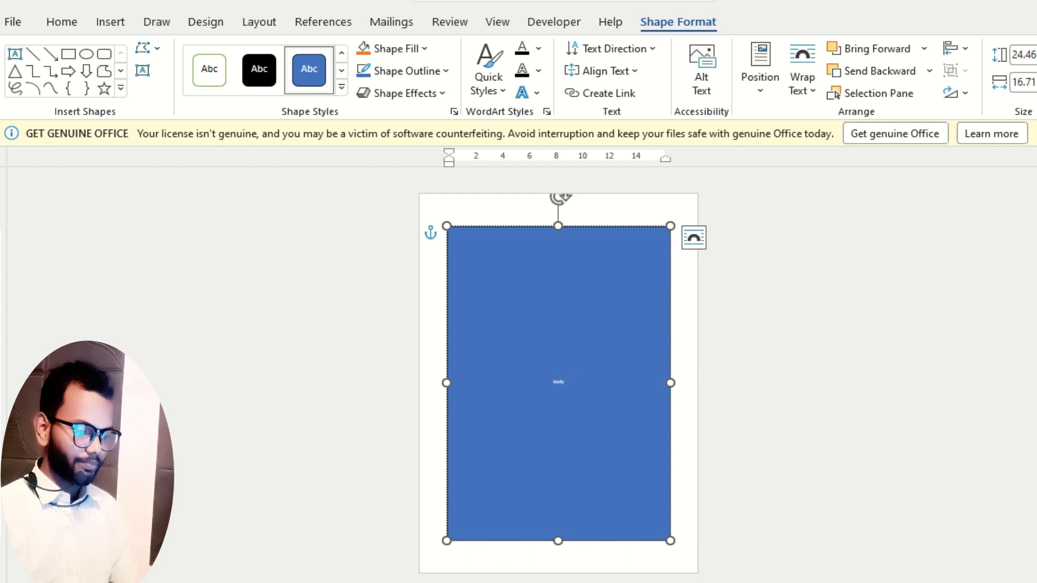
drag(565, 382, 525, 383)
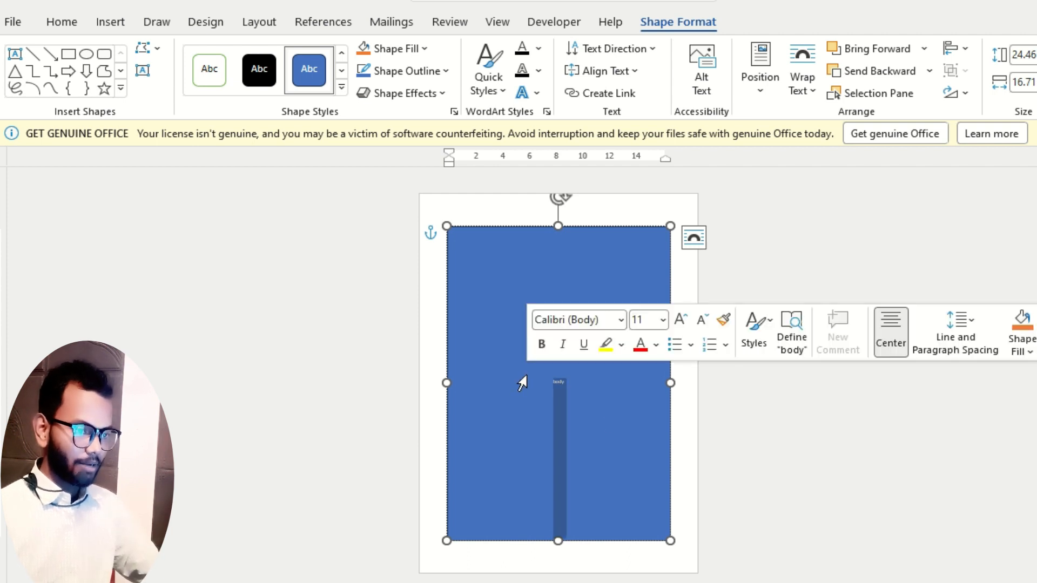
click(66, 26)
click(223, 55)
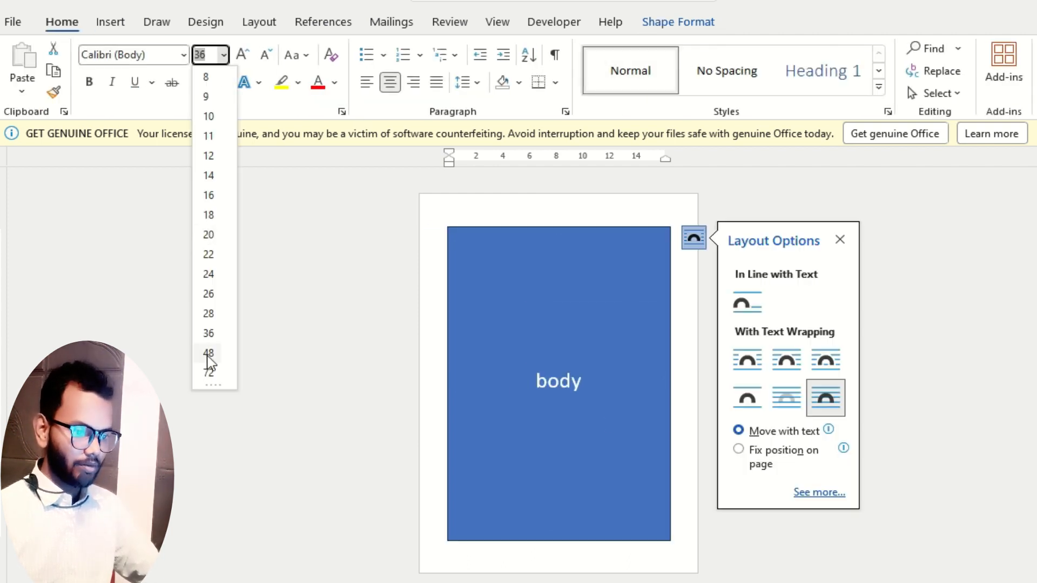
click(211, 376)
click(574, 386)
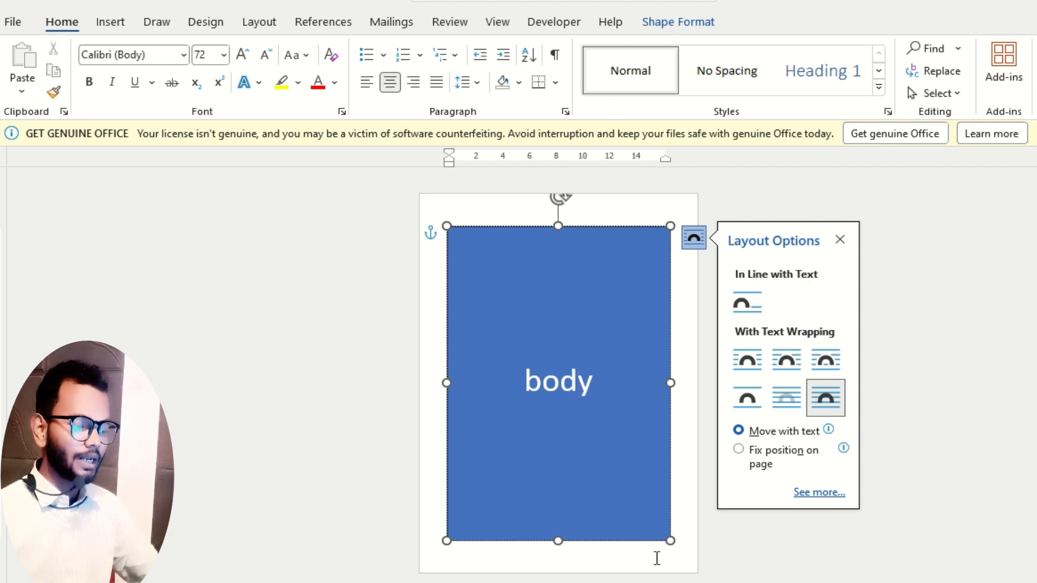
click(678, 514)
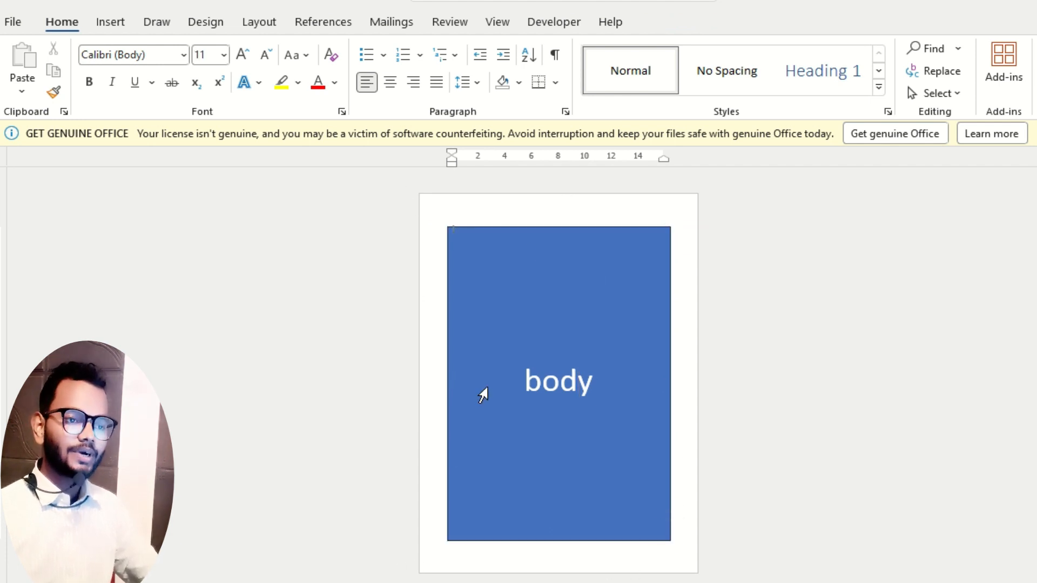
Delete the rectangle labelled "body" from the page.
click(260, 23)
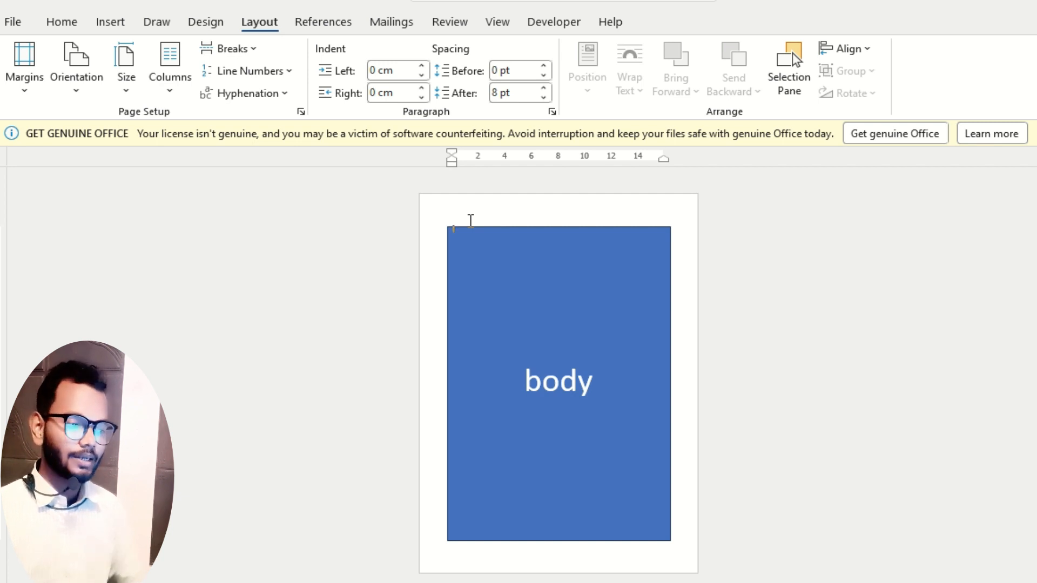
click(524, 302)
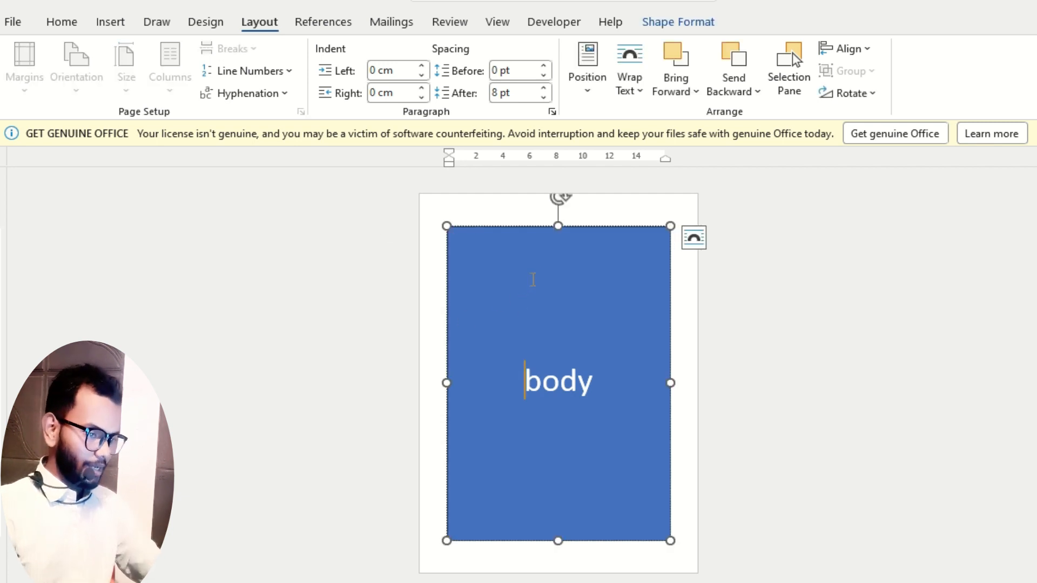
key(Right)
key(Delete)
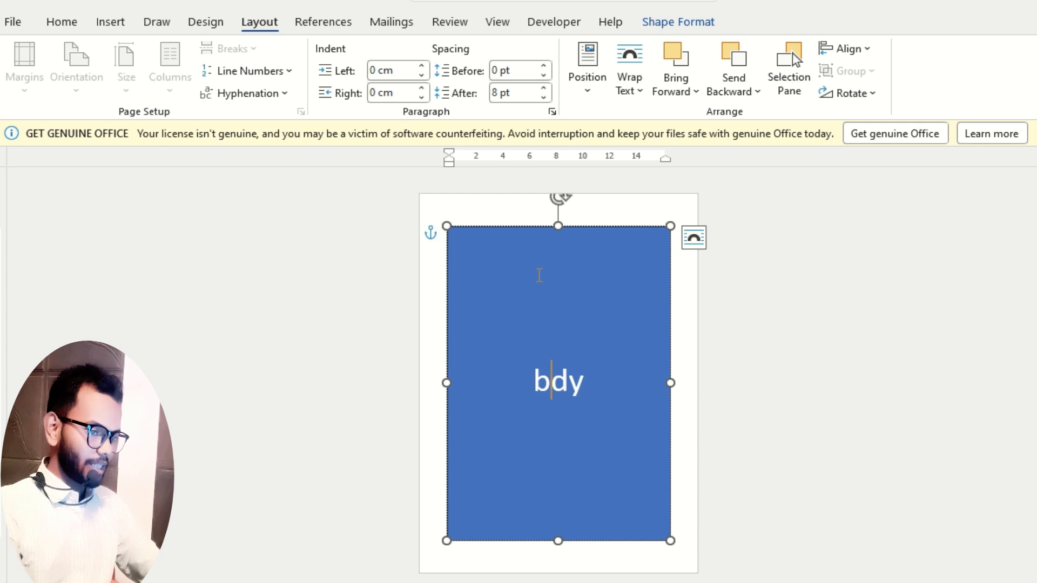
click(535, 228)
key(Delete)
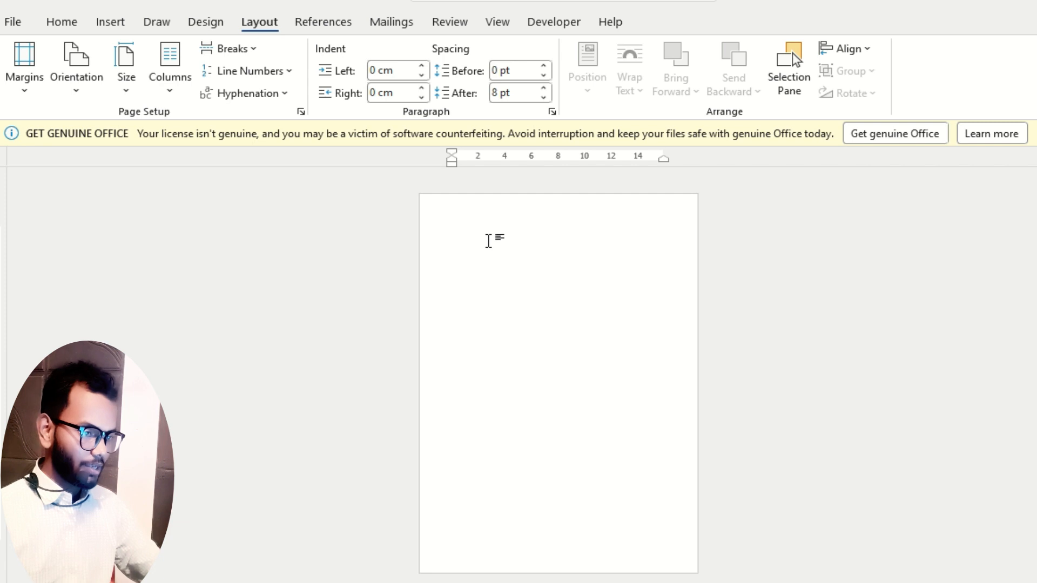
Fill the blank page with sample paragraphs using the =rand function.
ctrl+scroll(489, 243, up, 5)
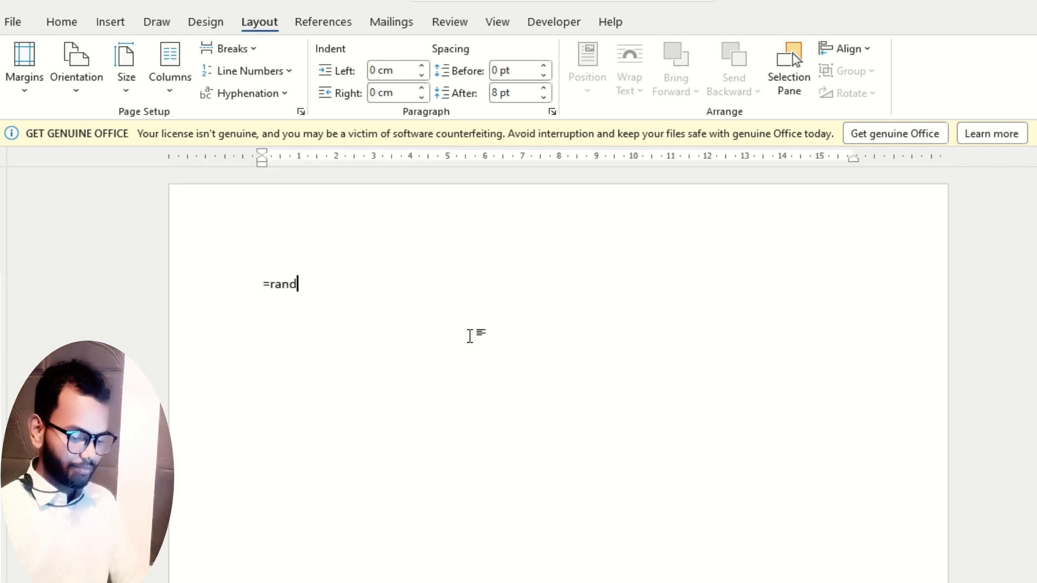
key(Return)
scroll(669, 322, up, 2)
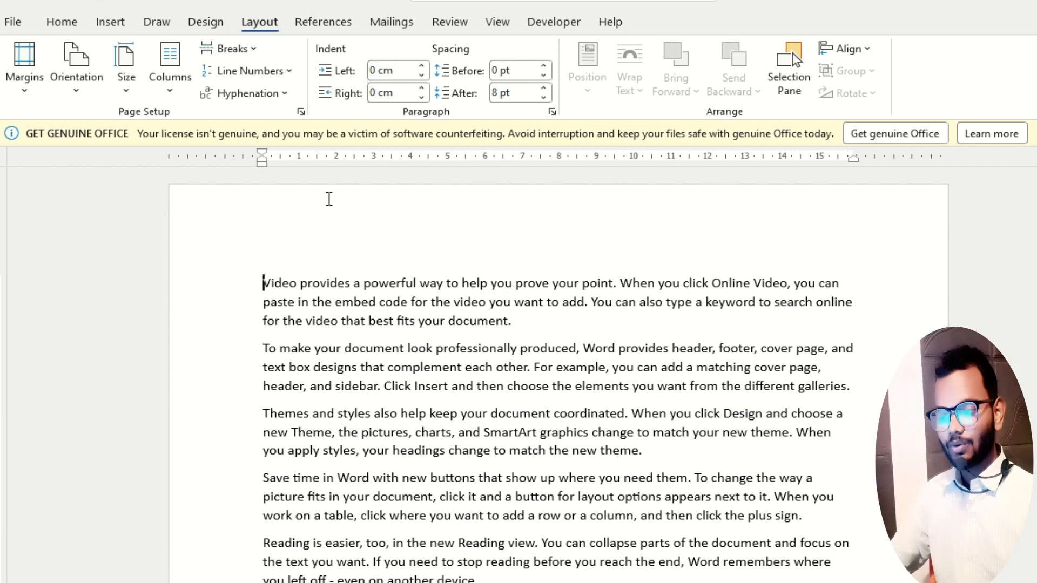
Apply the Narrow margins preset, undo it for comparison and redo it.
click(26, 89)
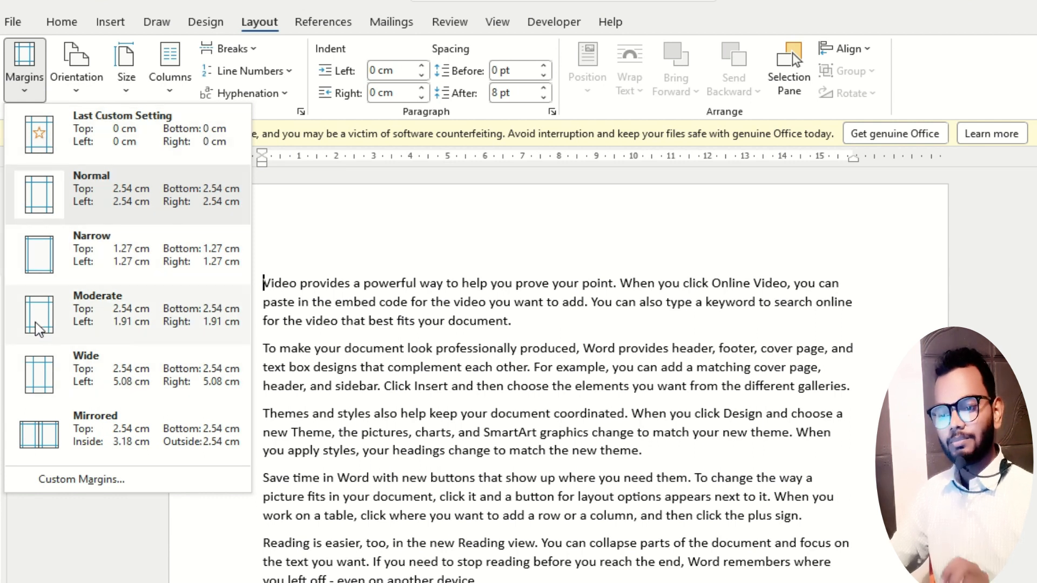
click(38, 250)
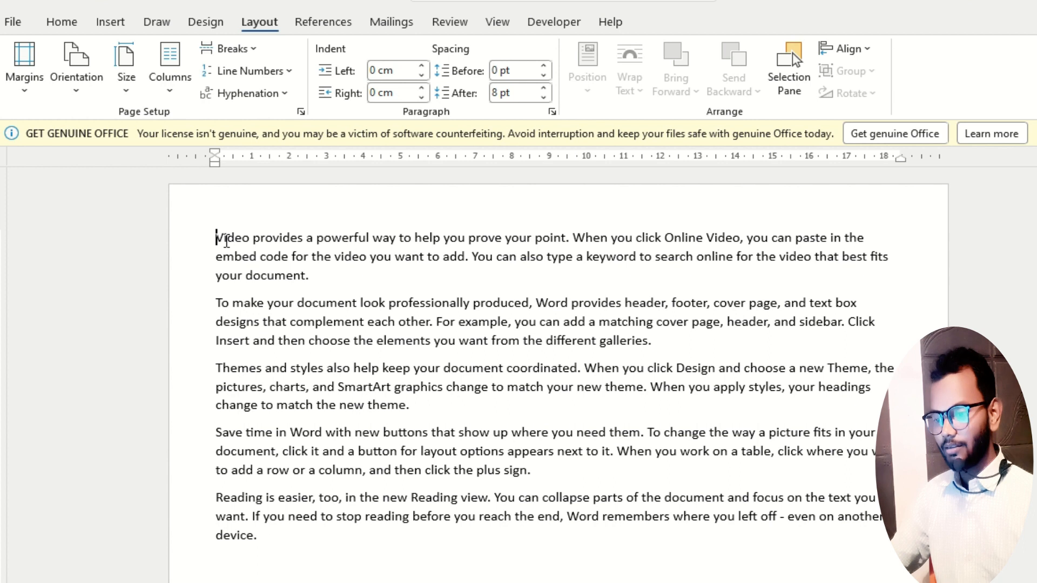
key(ctrl+z)
key(ctrl+y)
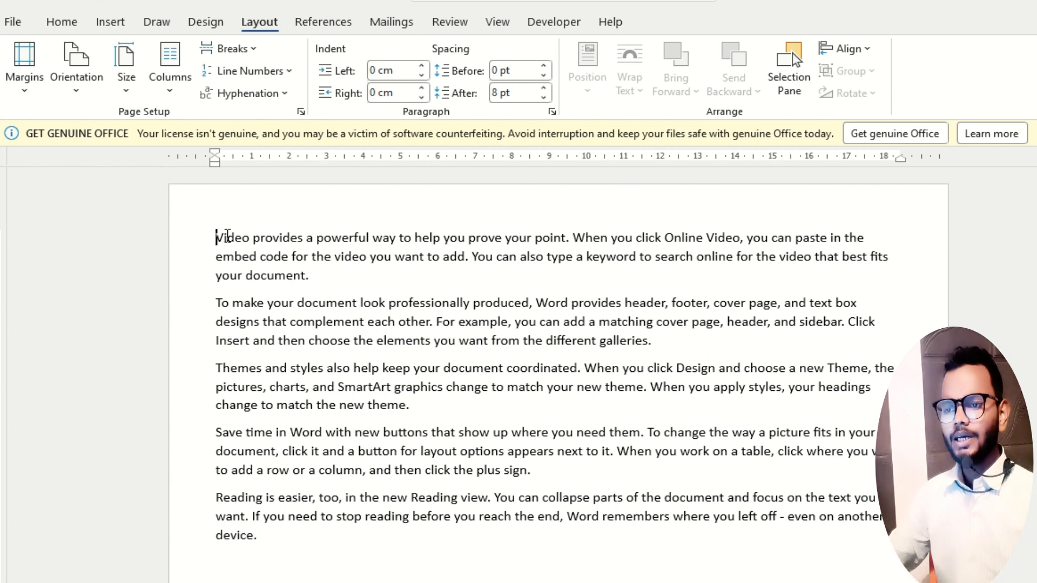
Set custom top, left, bottom and right margins of 0 for the whole document.
click(21, 95)
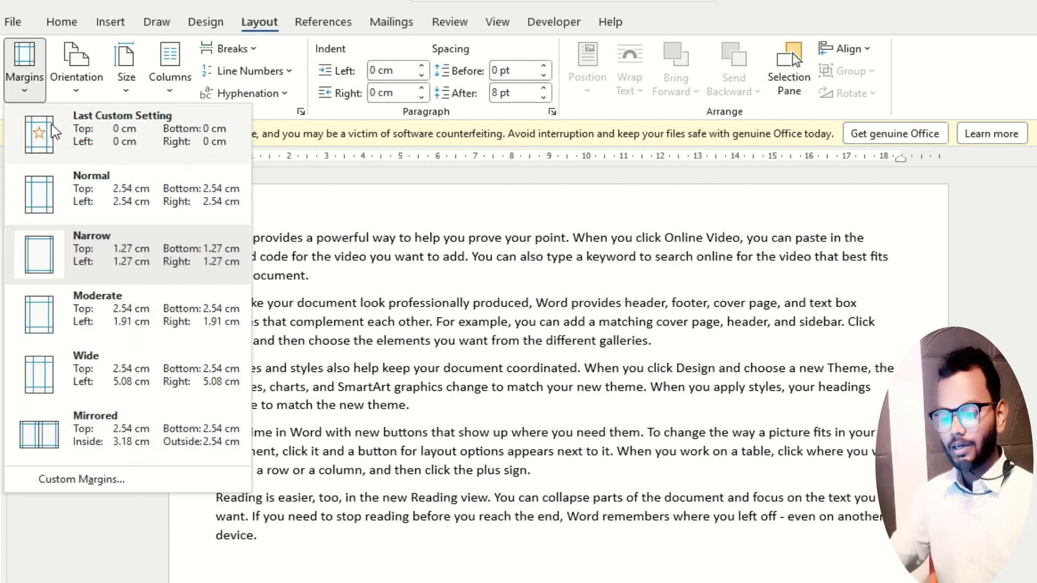
click(64, 479)
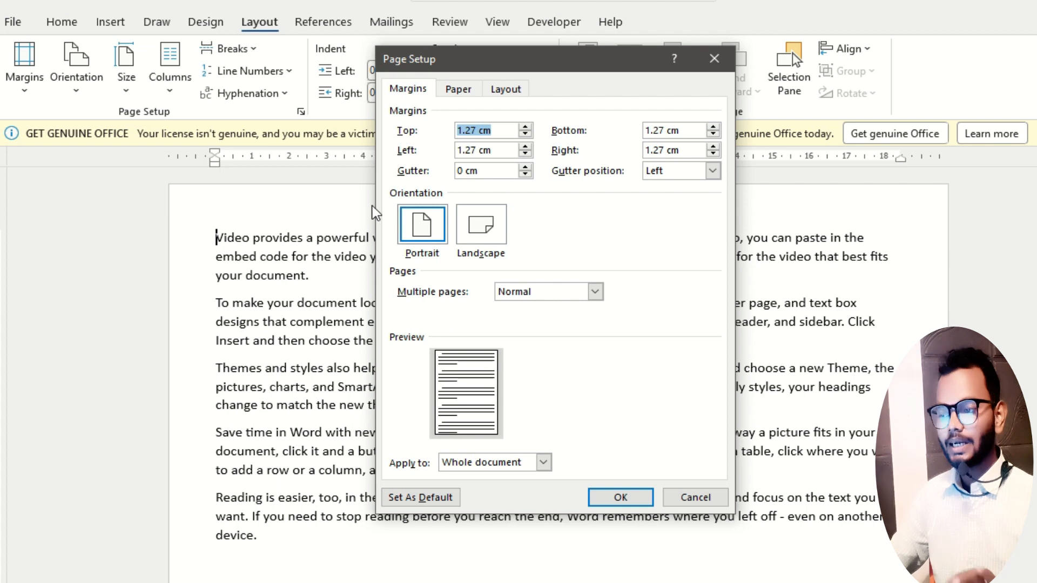
text(0)
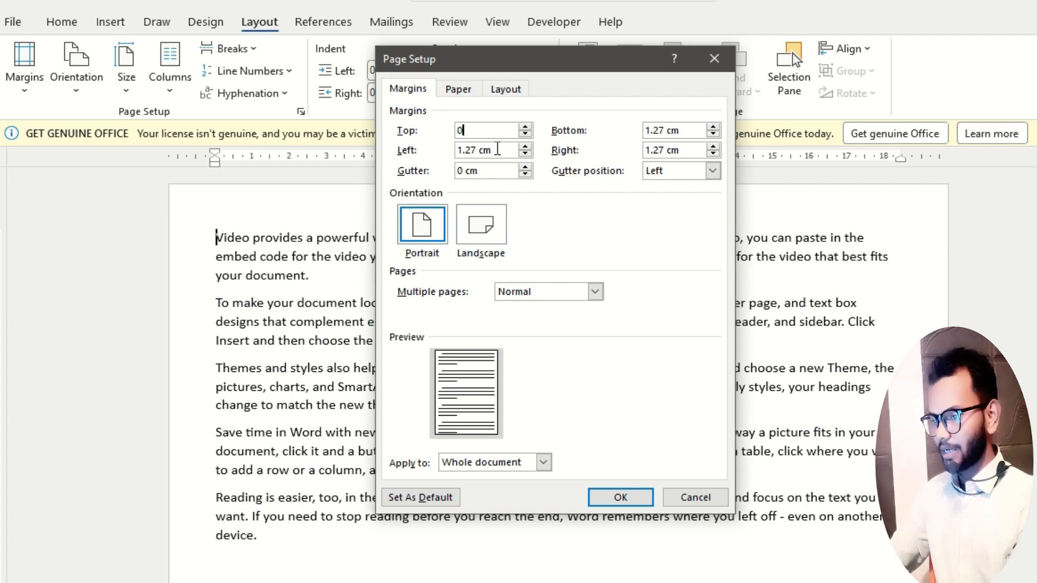
key(Tab)
text(0)
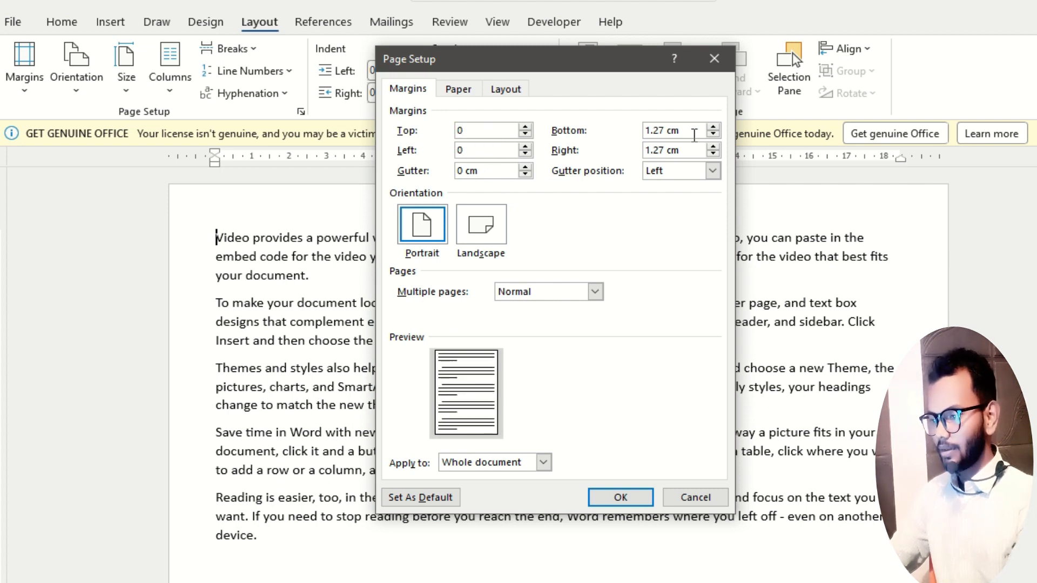
drag(695, 134, 616, 131)
text(0)
drag(683, 153, 621, 151)
text(0)
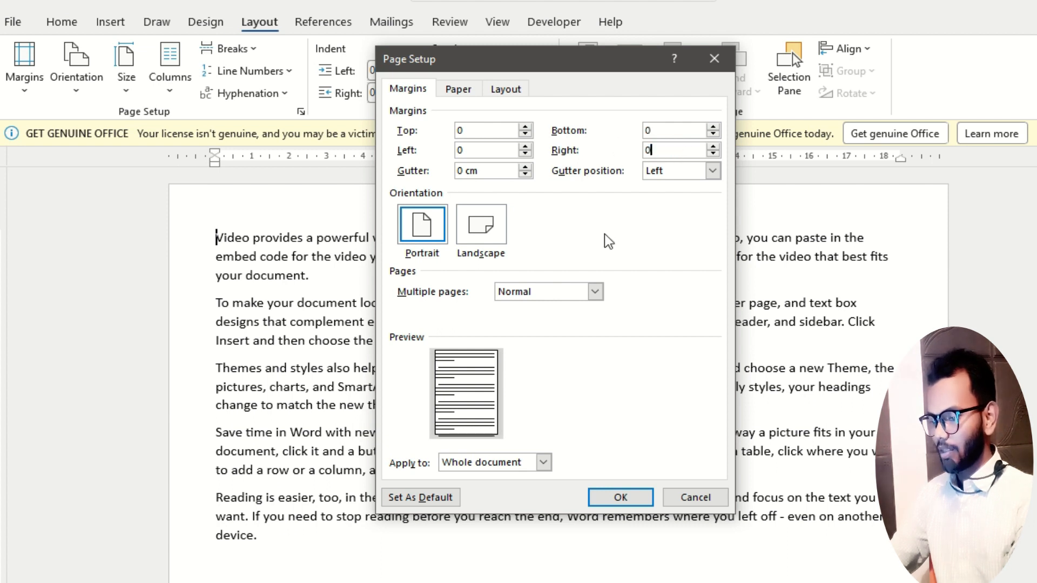
click(621, 497)
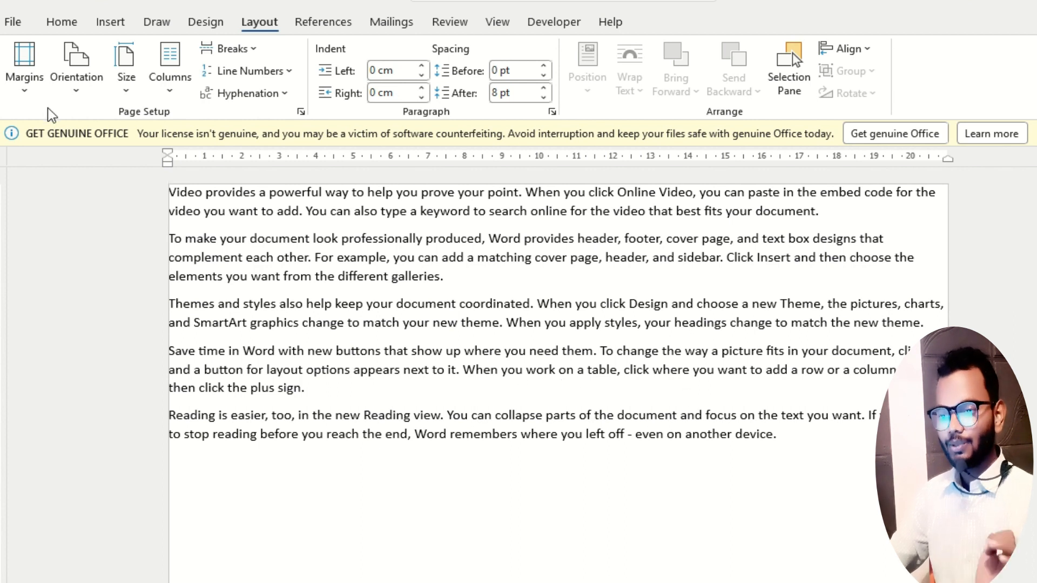
Replace the zero custom margins with the Narrow preset of 1.27 cm on all sides.
click(23, 96)
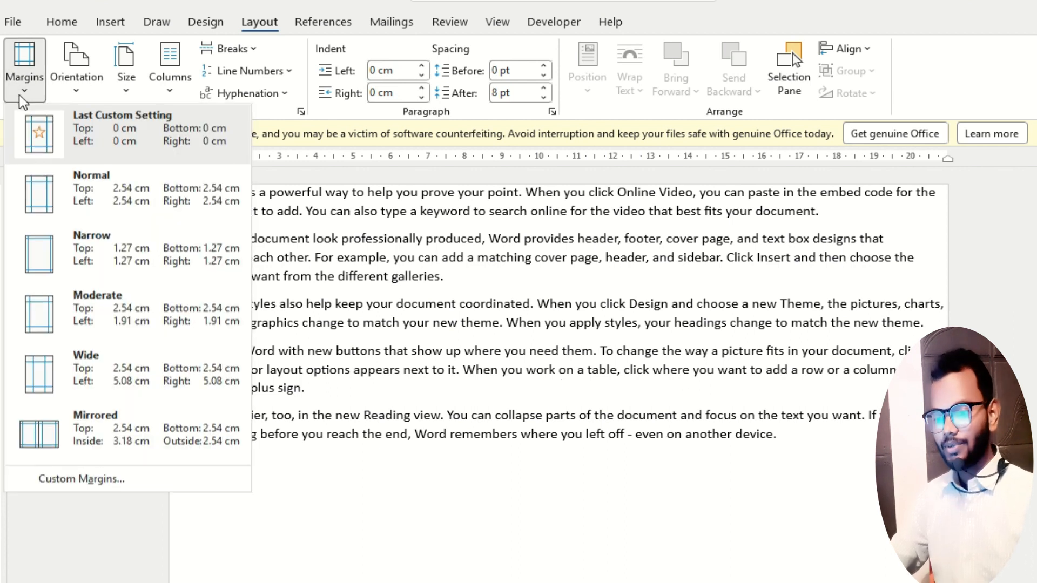
click(48, 242)
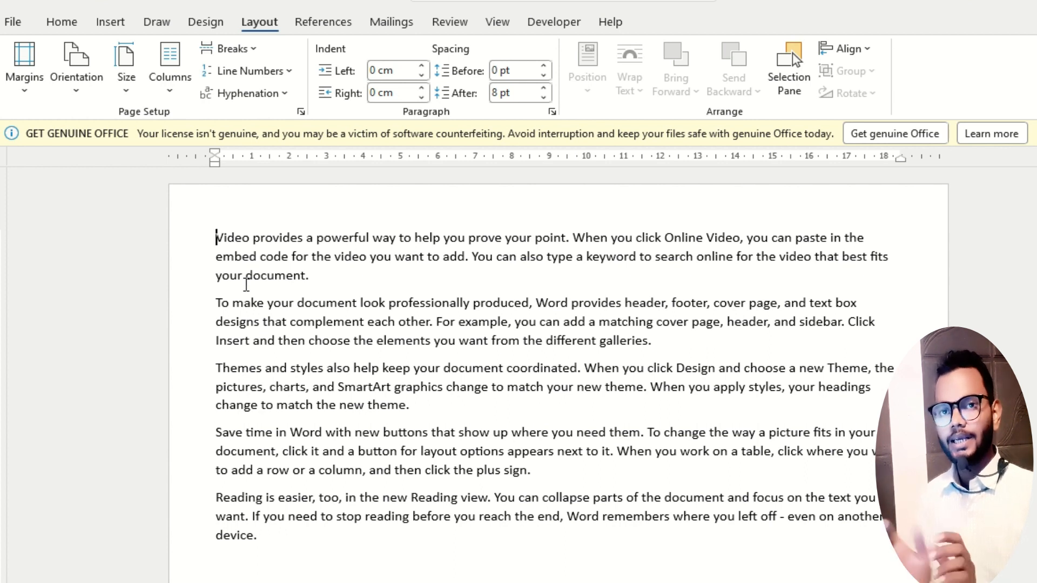
scroll(290, 465, down, 1)
scroll(273, 434, up, 1)
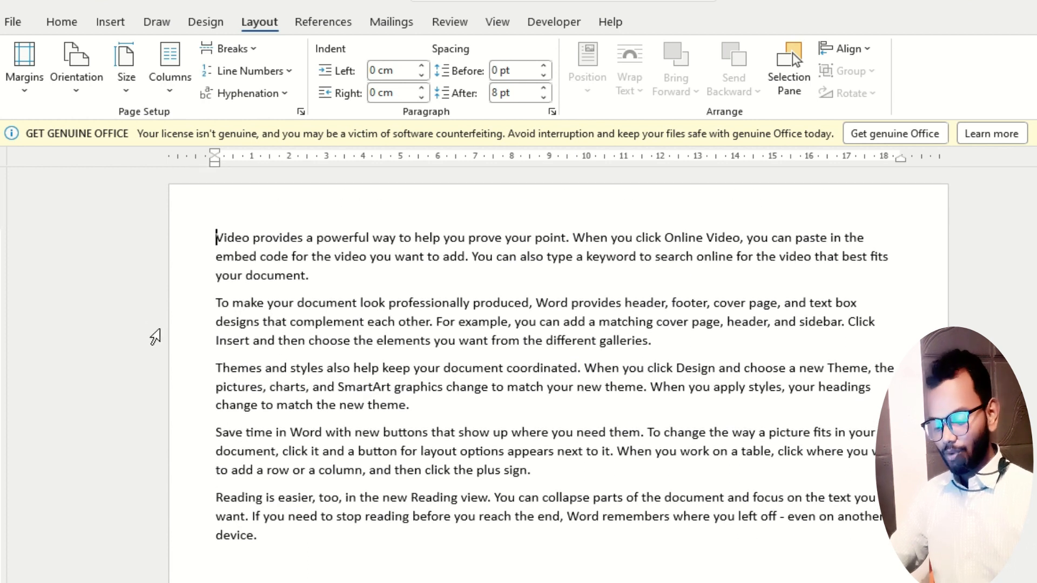
Switch to the PowerPoint slide show with the page selection topics.
key(alt+Tab)
key(alt+Tab)
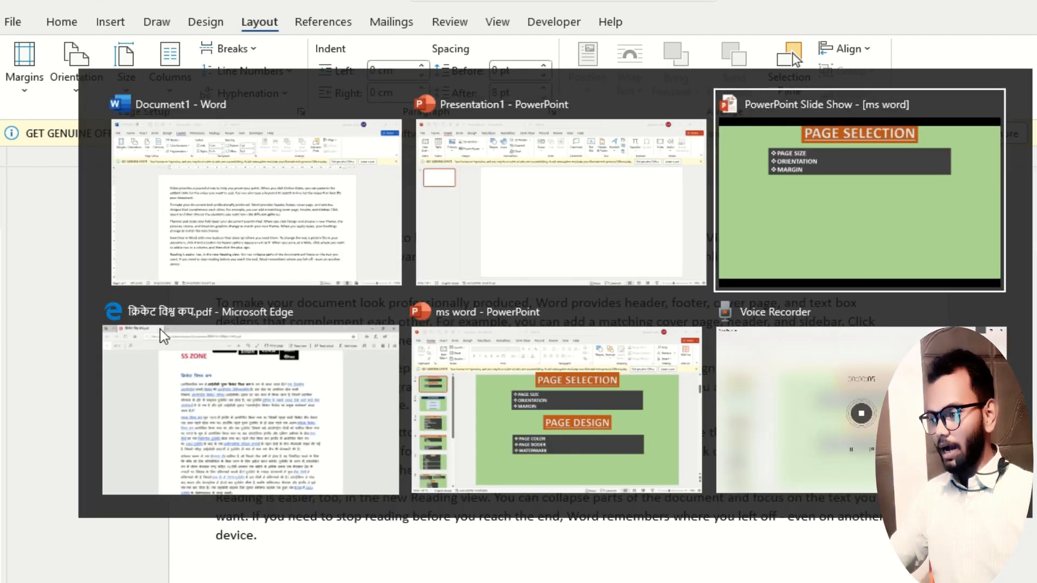
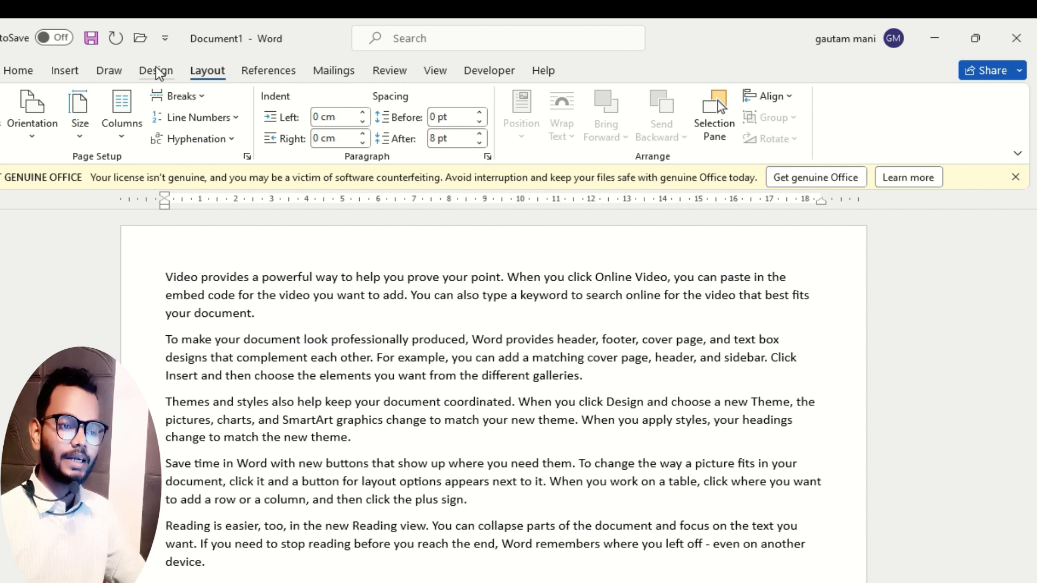
Set the page color of the document to the standard yellow.
click(157, 71)
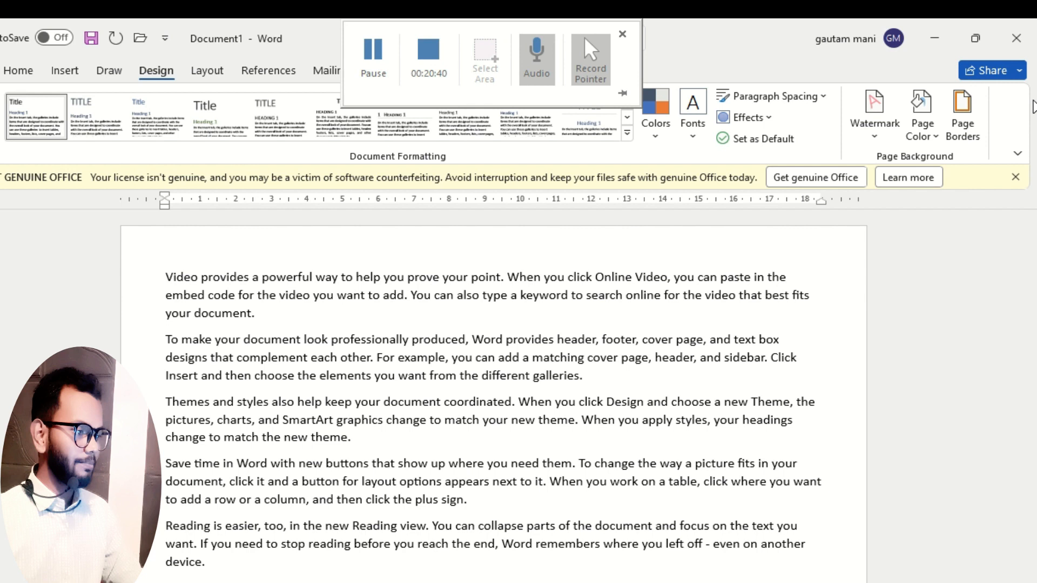
click(925, 135)
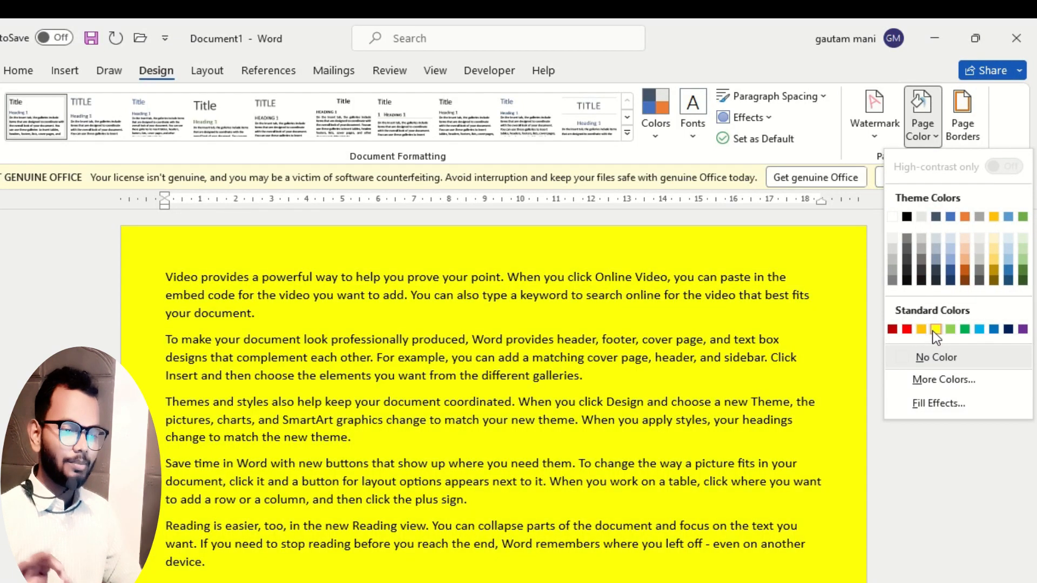
click(934, 330)
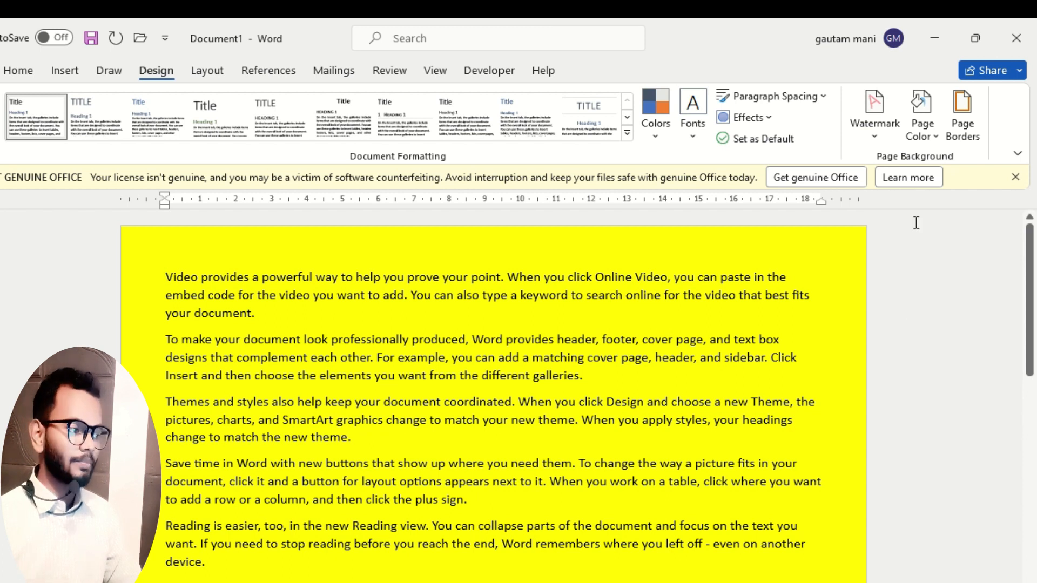
Examine the gradient, texture, pattern and picture options in the page color's fill effects.
click(924, 142)
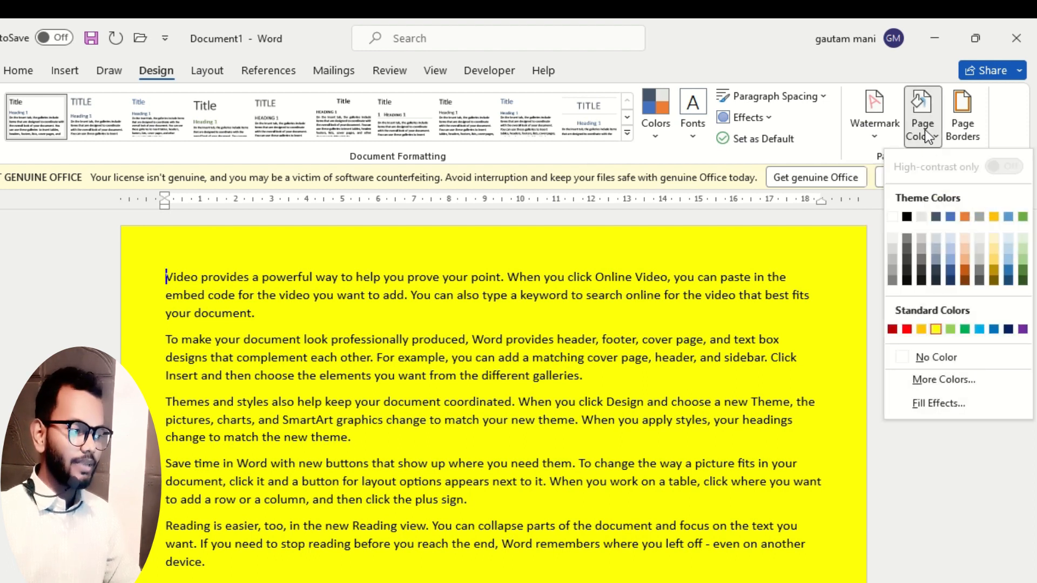
click(930, 403)
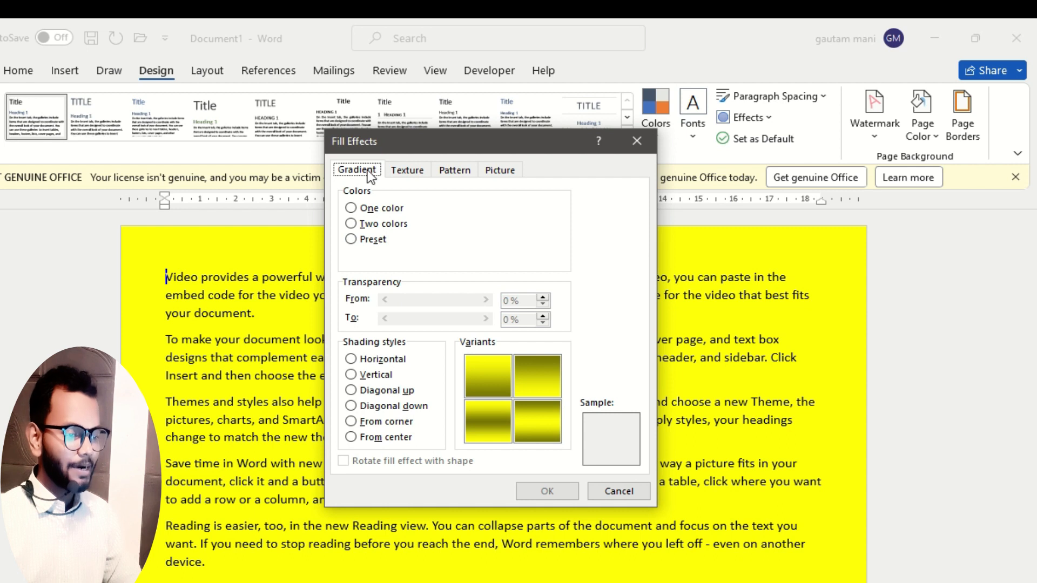
click(406, 174)
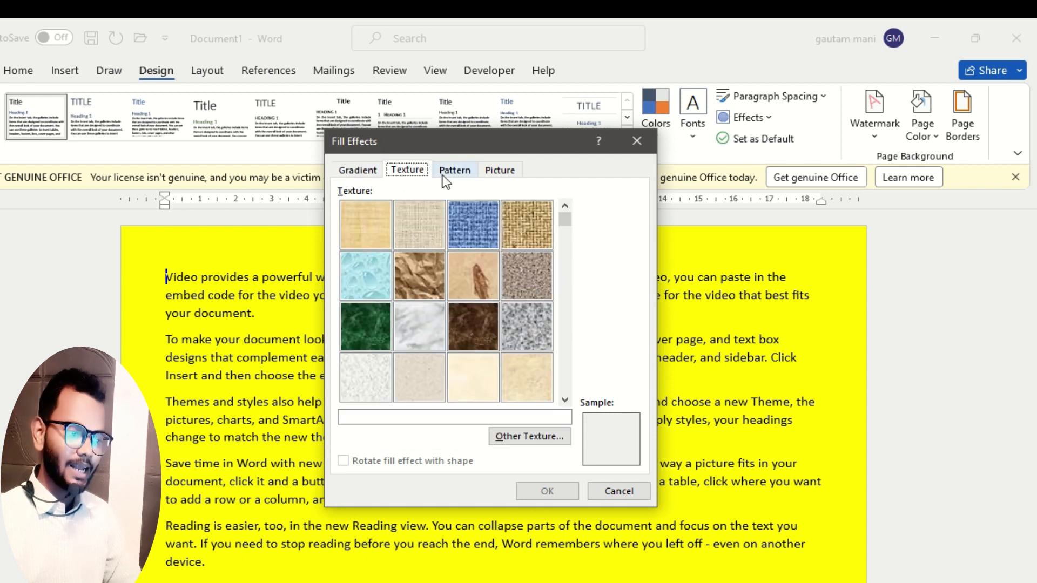
click(465, 174)
click(498, 172)
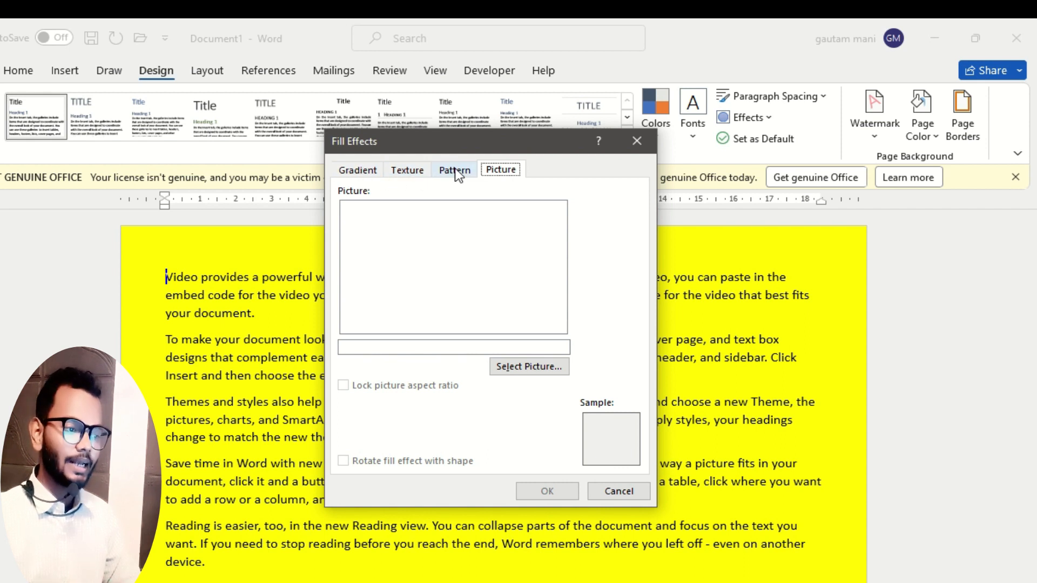
Fill the page background with a two-color horizontal gradient from yellow to red and check it down the pages.
click(359, 172)
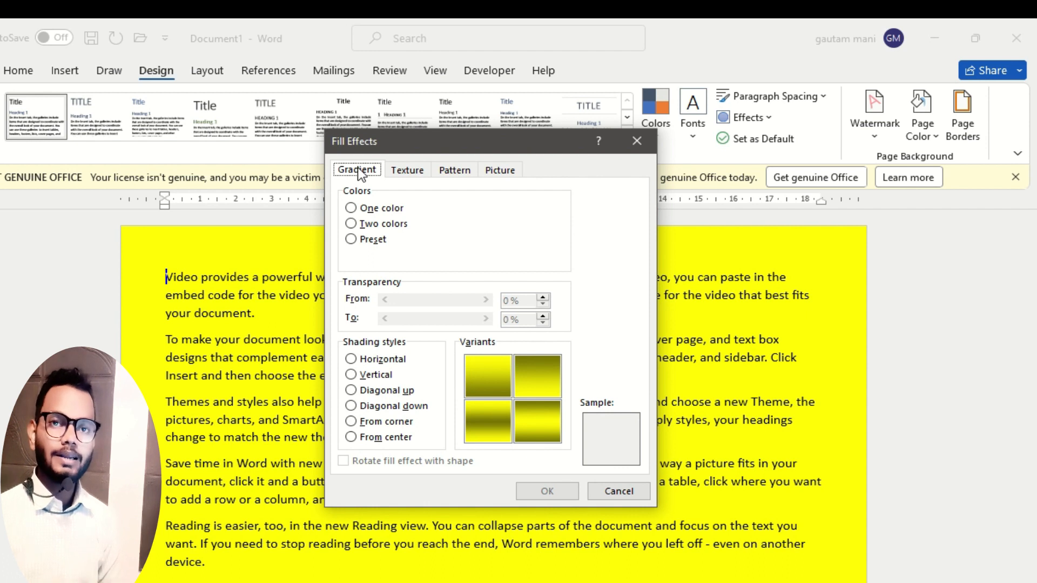
click(352, 224)
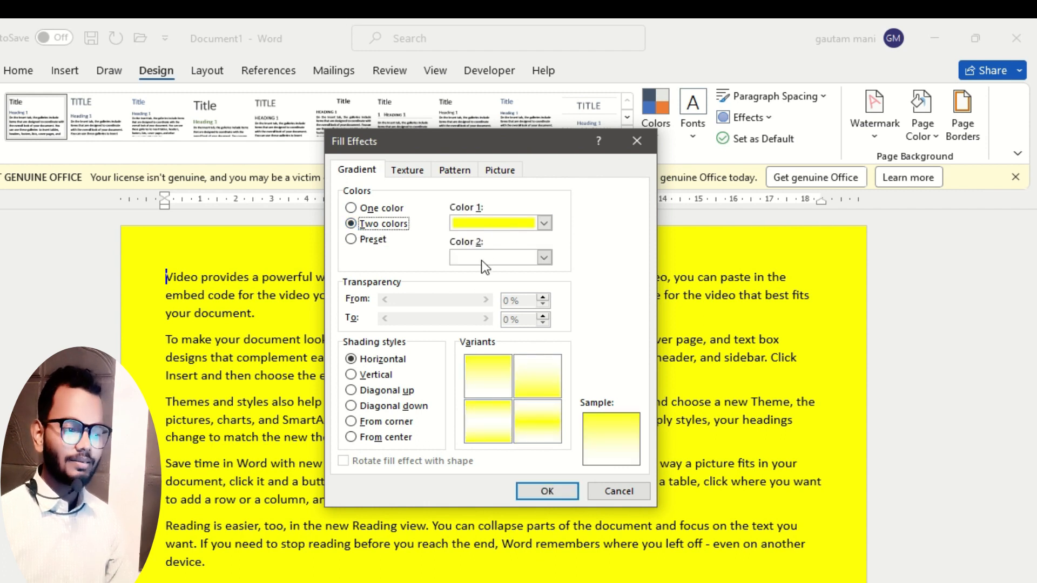
click(544, 258)
click(472, 410)
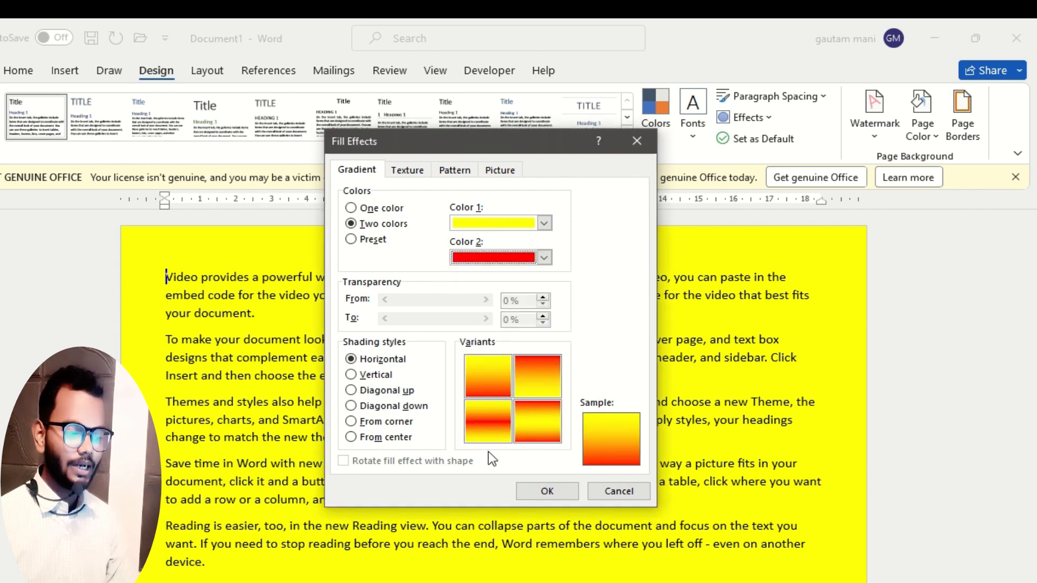
click(547, 491)
scroll(434, 432, down, 3)
scroll(433, 432, up, 2)
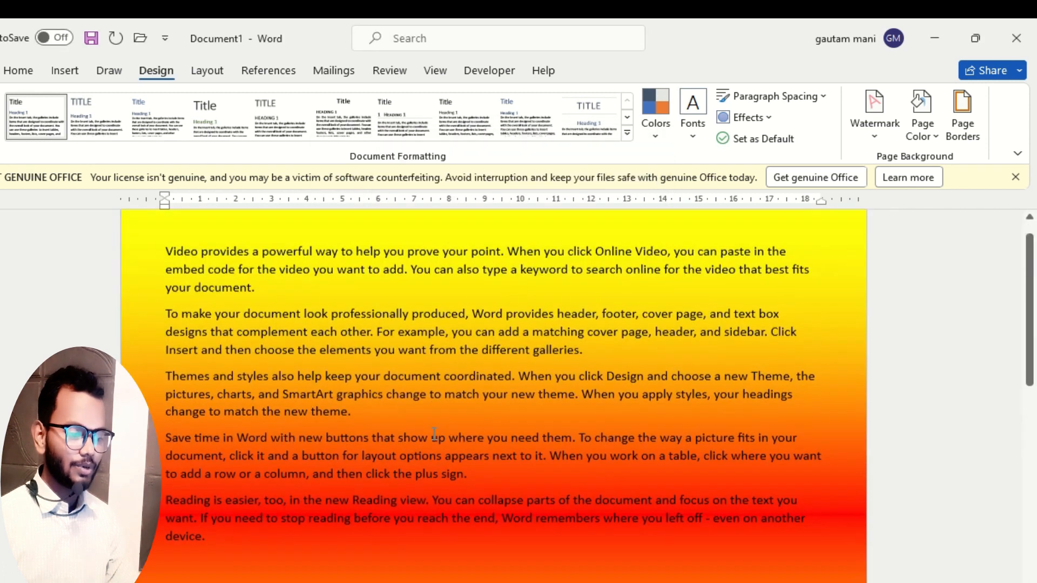
scroll(435, 432, down, 3)
scroll(432, 431, up, 4)
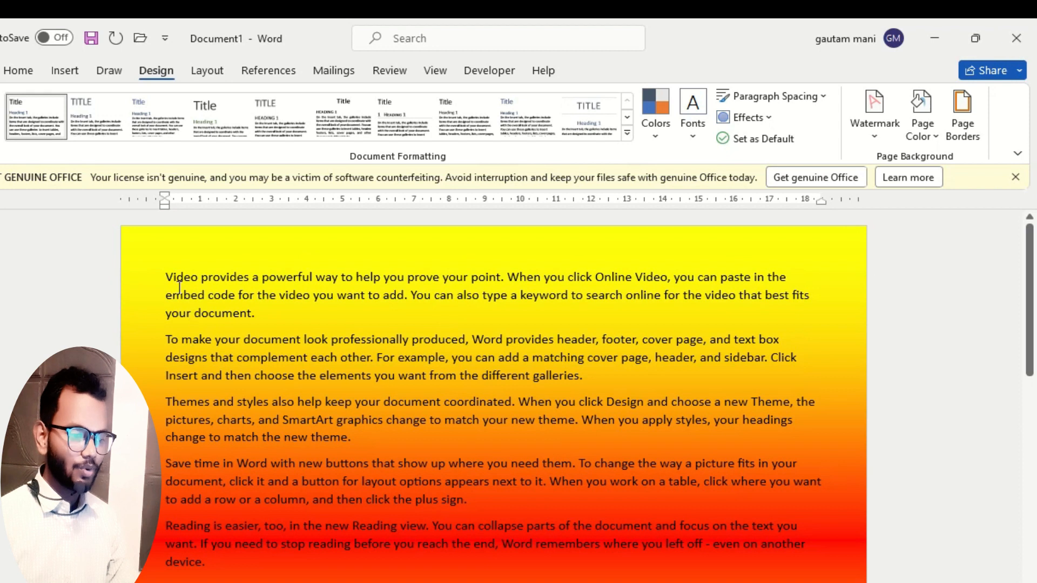
scroll(549, 327, down, 3)
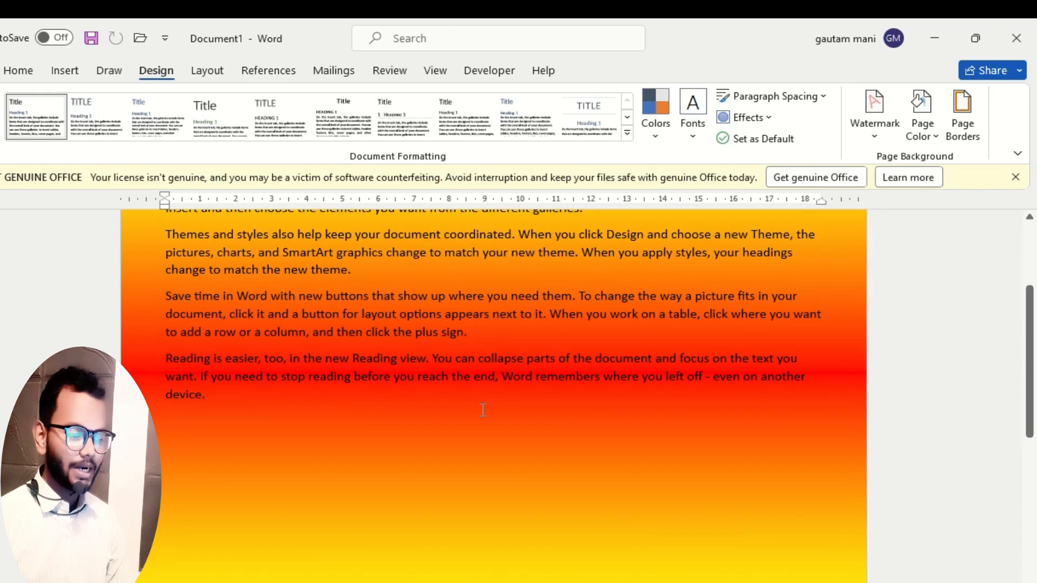
scroll(483, 410, down, 10)
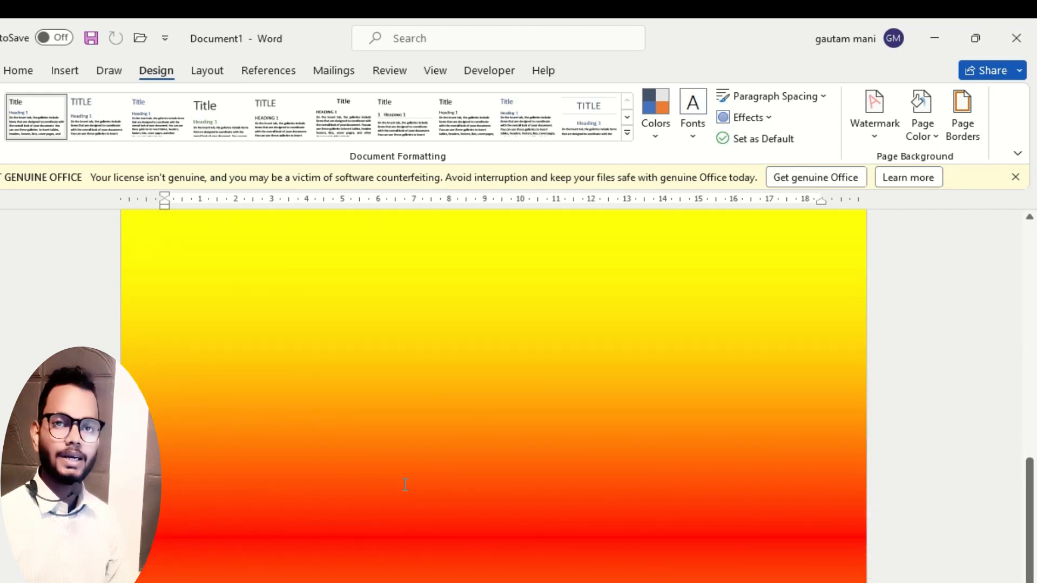
scroll(365, 435, up, 8)
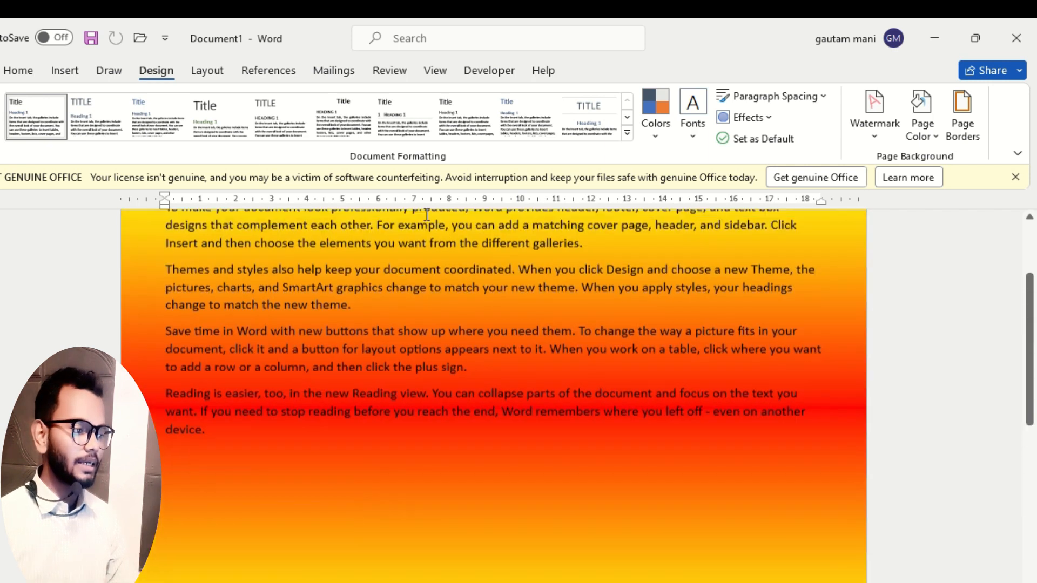
Replace the page background with the Nightfall preset gradient using horizontal shading.
click(936, 128)
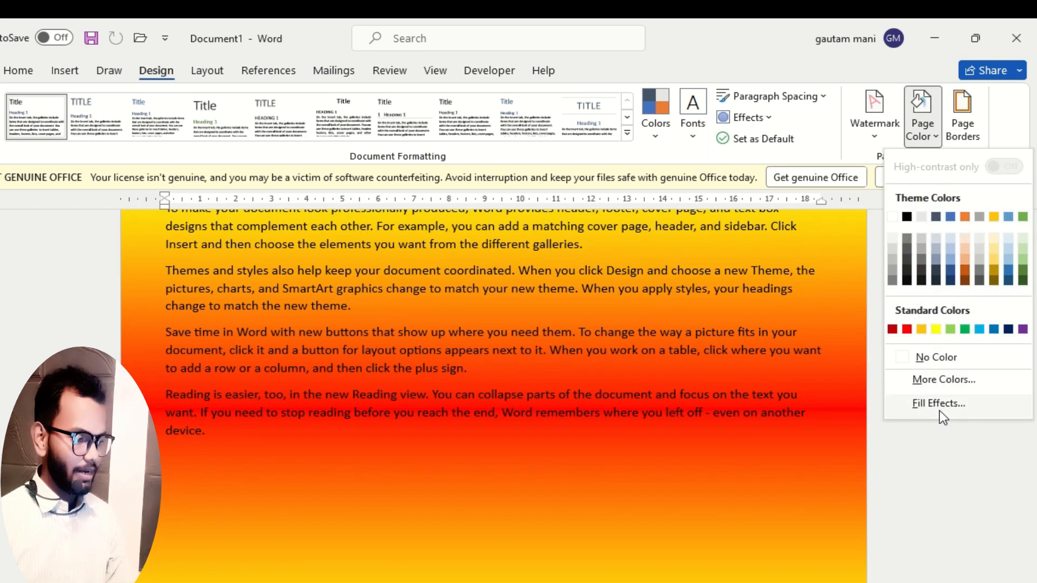
click(939, 404)
click(351, 239)
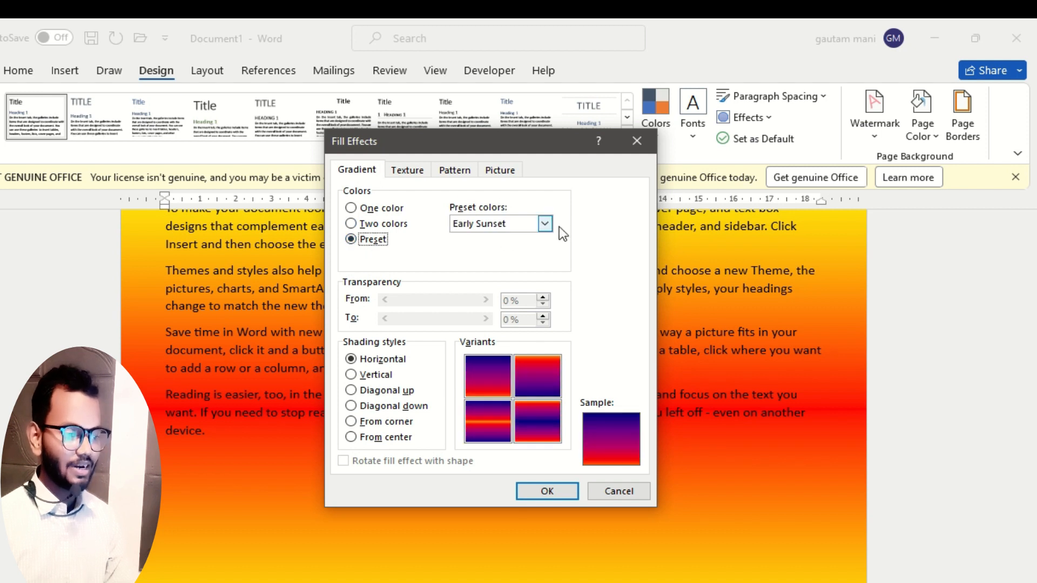
click(545, 223)
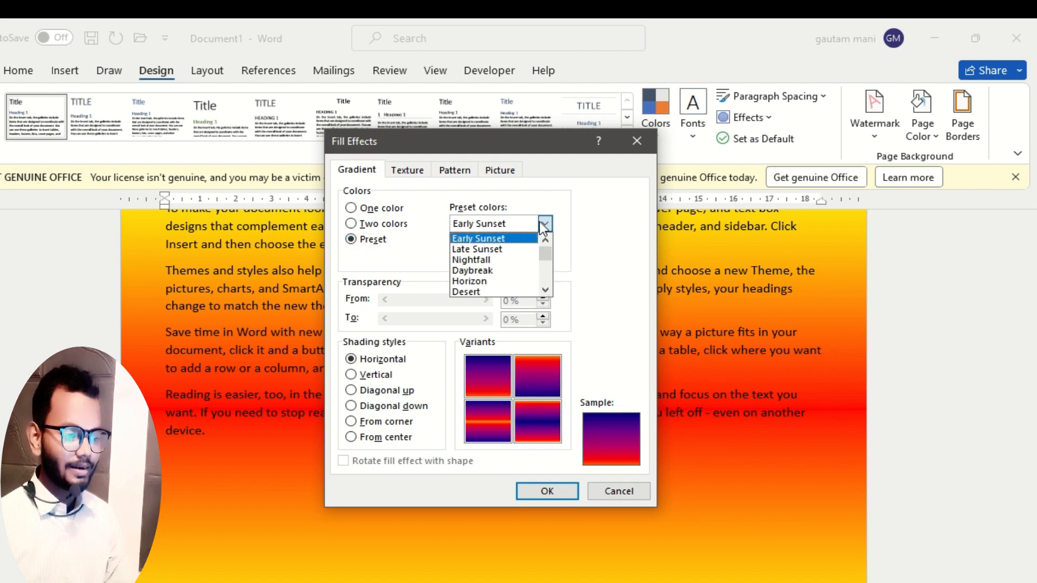
click(501, 261)
click(561, 490)
scroll(429, 445, up, 3)
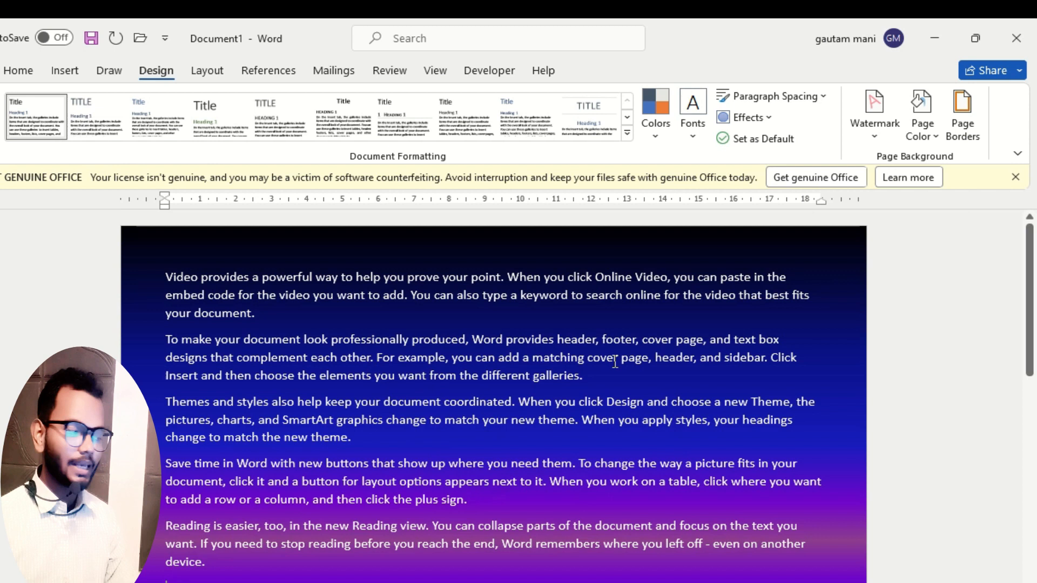
Apply the Water droplets texture as the page background and view it across the document.
click(934, 137)
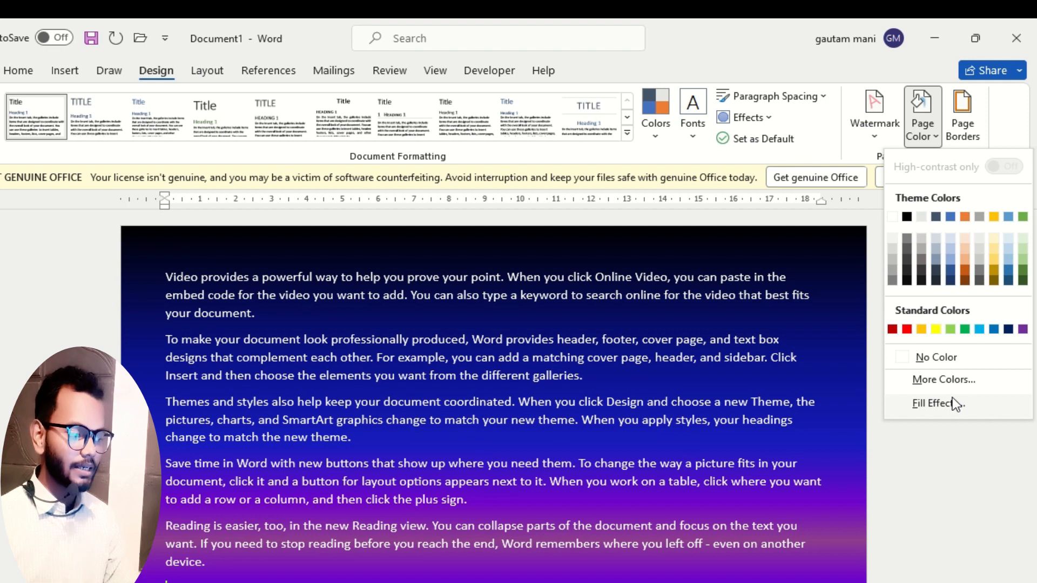
click(952, 403)
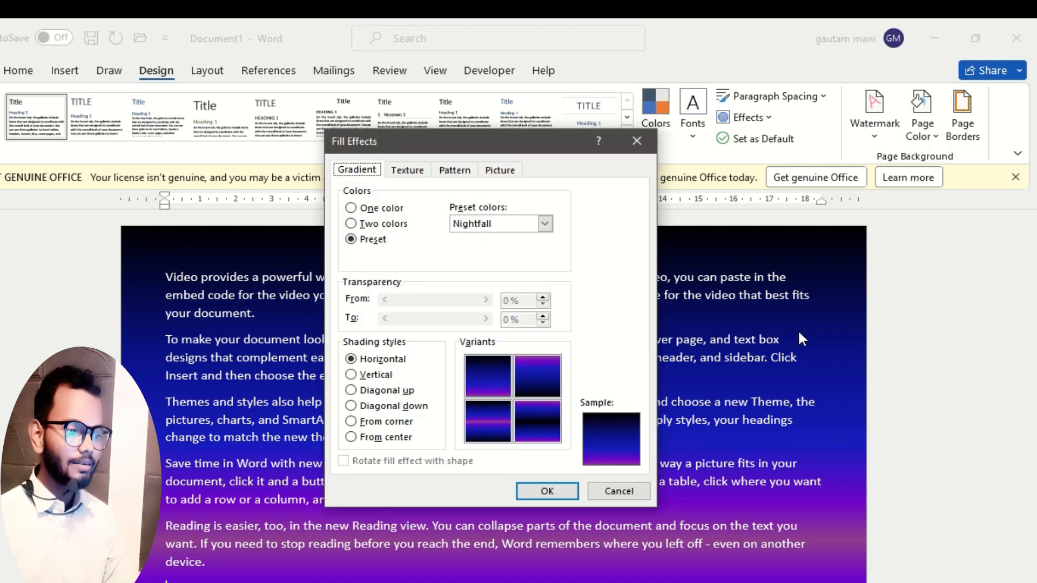
click(416, 172)
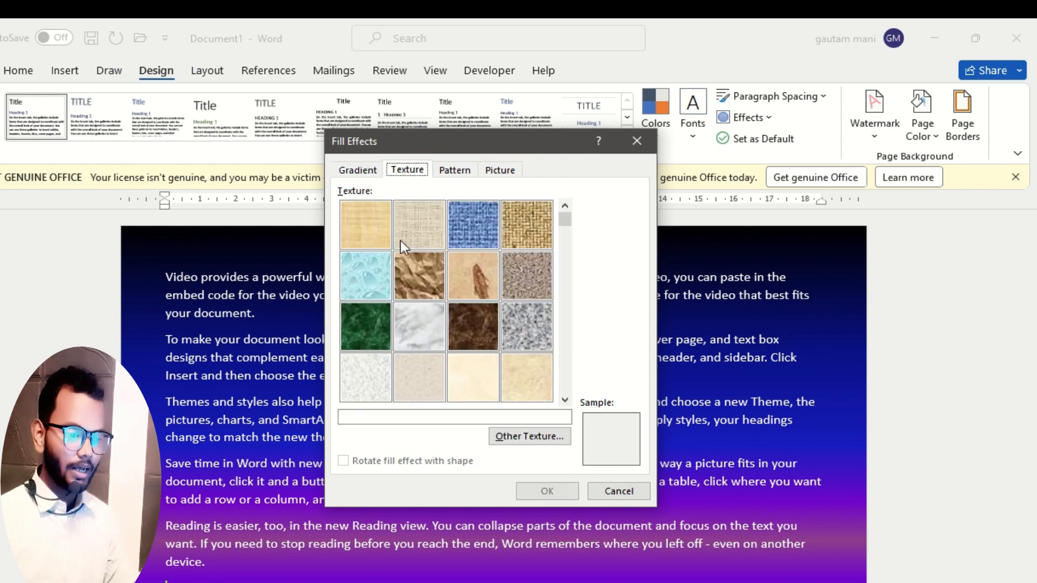
click(366, 275)
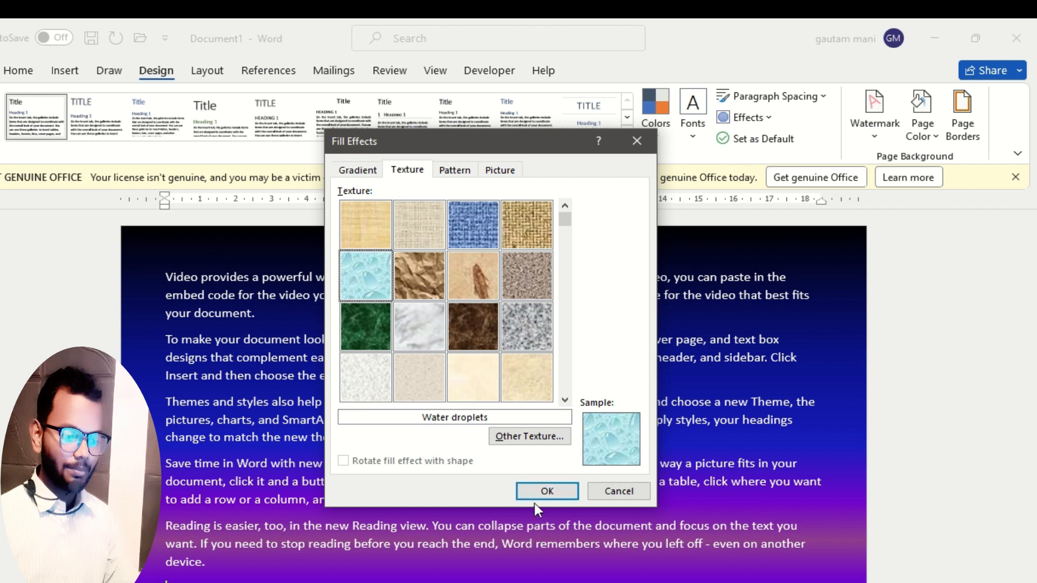
click(545, 491)
scroll(484, 397, down, 2)
scroll(472, 431, down, 4)
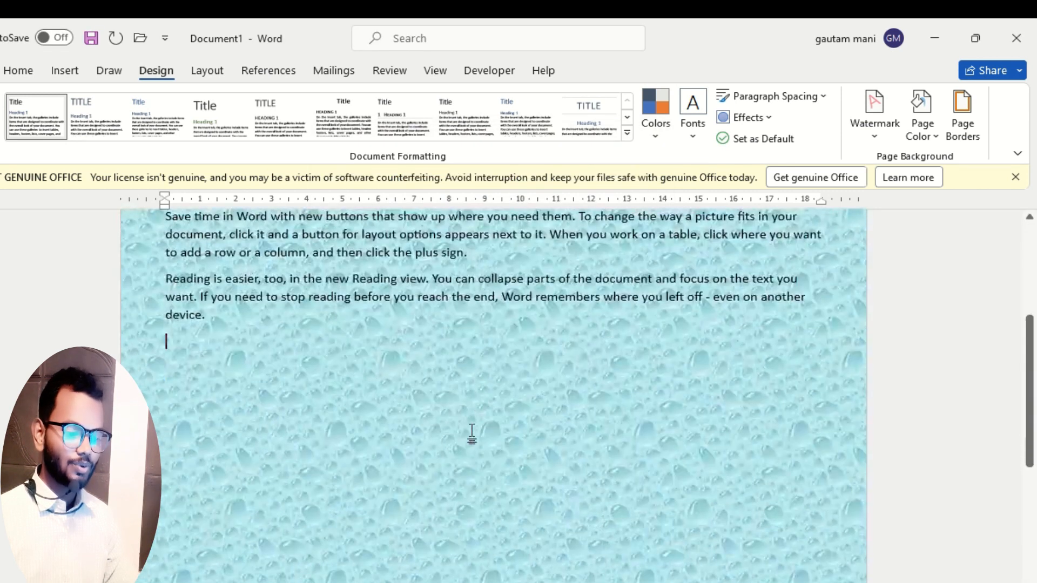
scroll(465, 456, up, 4)
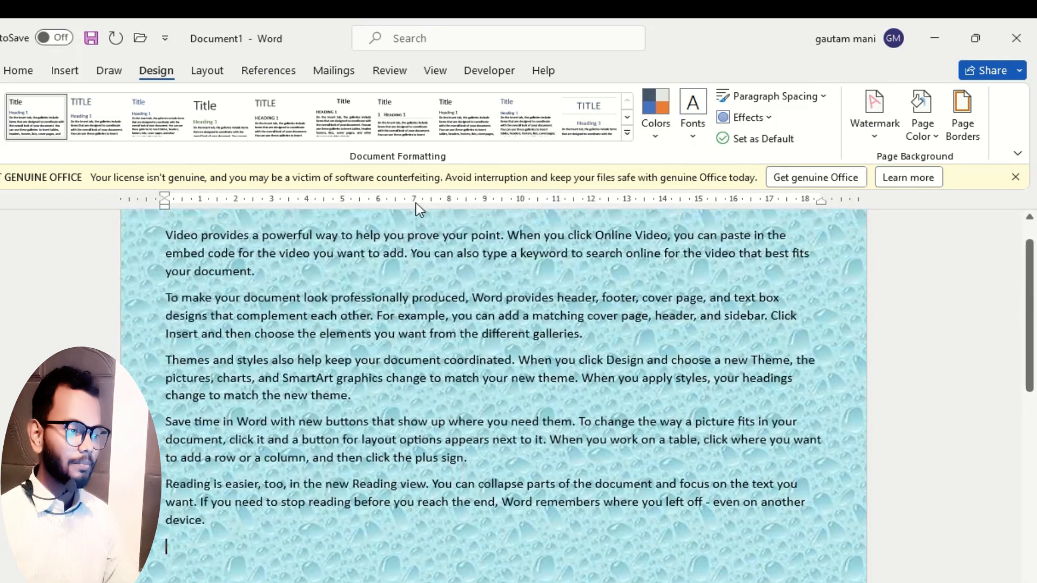
Fill the page background with the Stripes: Slashes pattern.
click(921, 129)
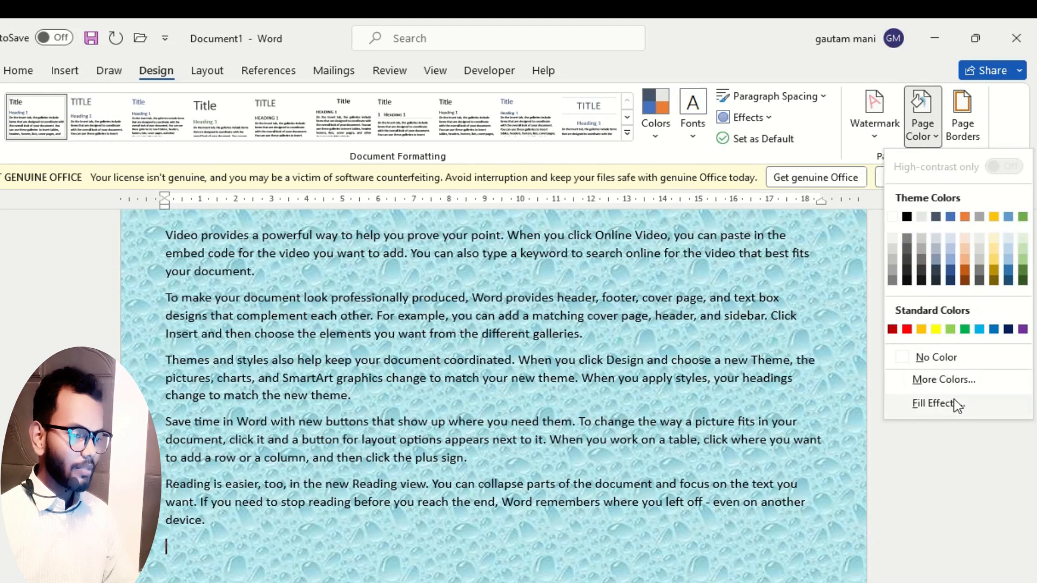
click(952, 401)
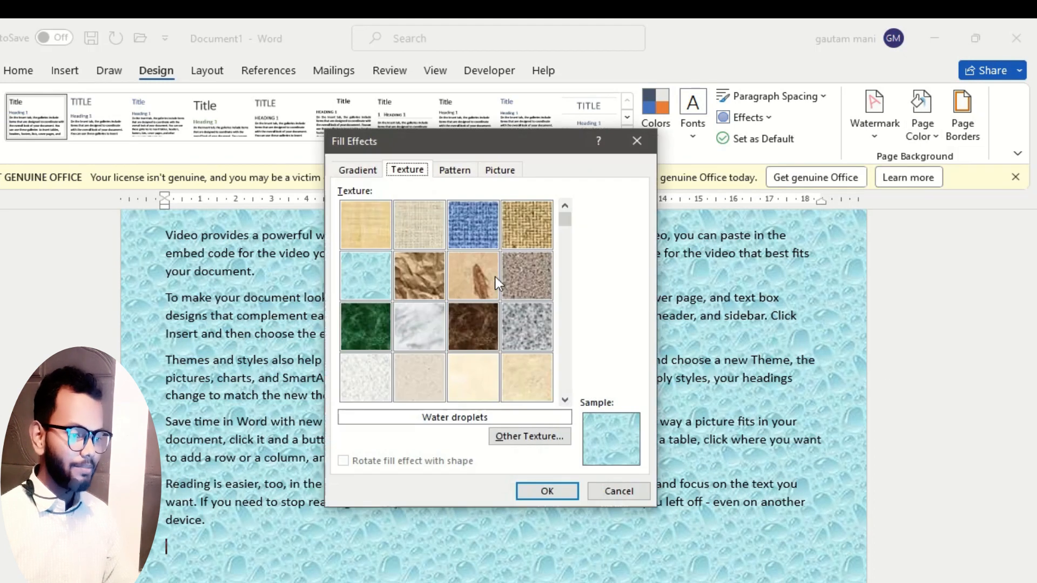
click(453, 172)
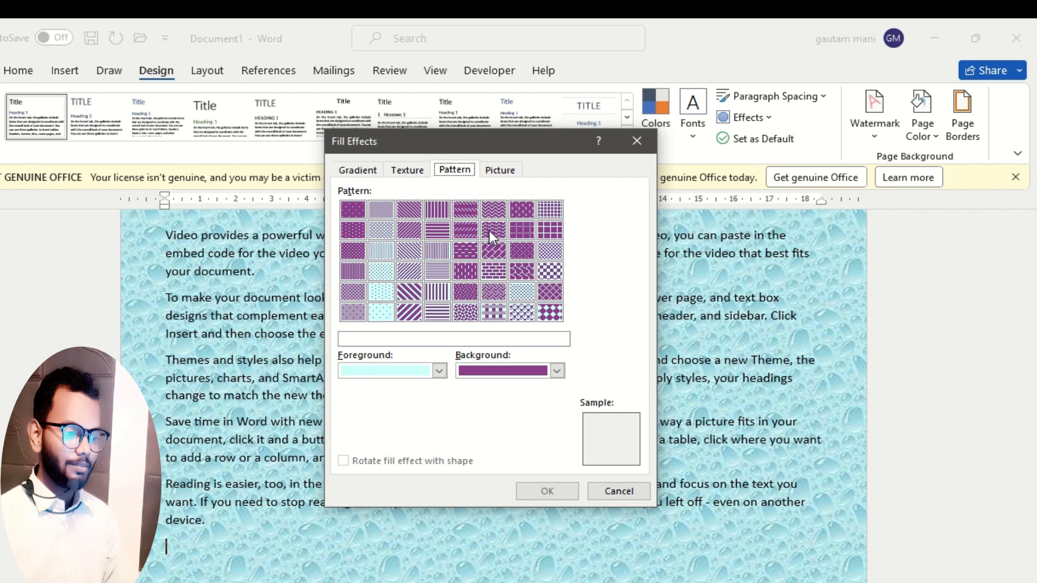
click(474, 225)
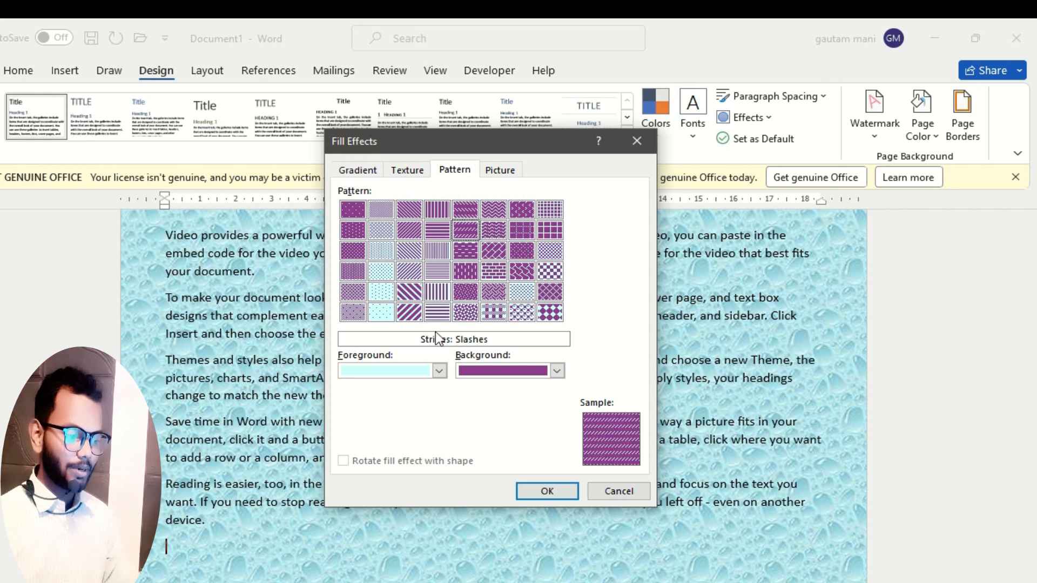
click(546, 491)
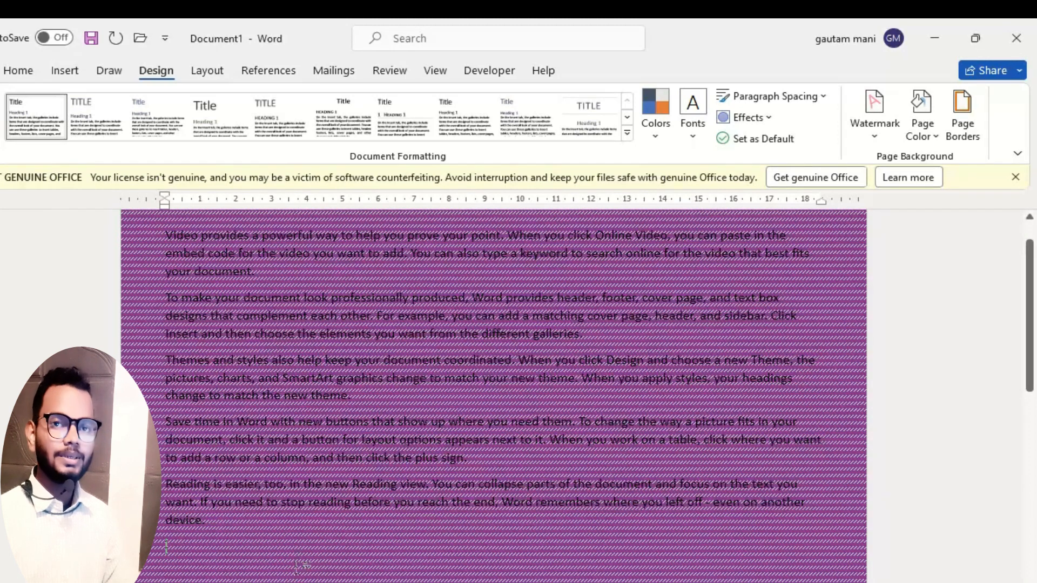
Set the page background pattern's foreground color to red and its background color to yellow.
click(913, 135)
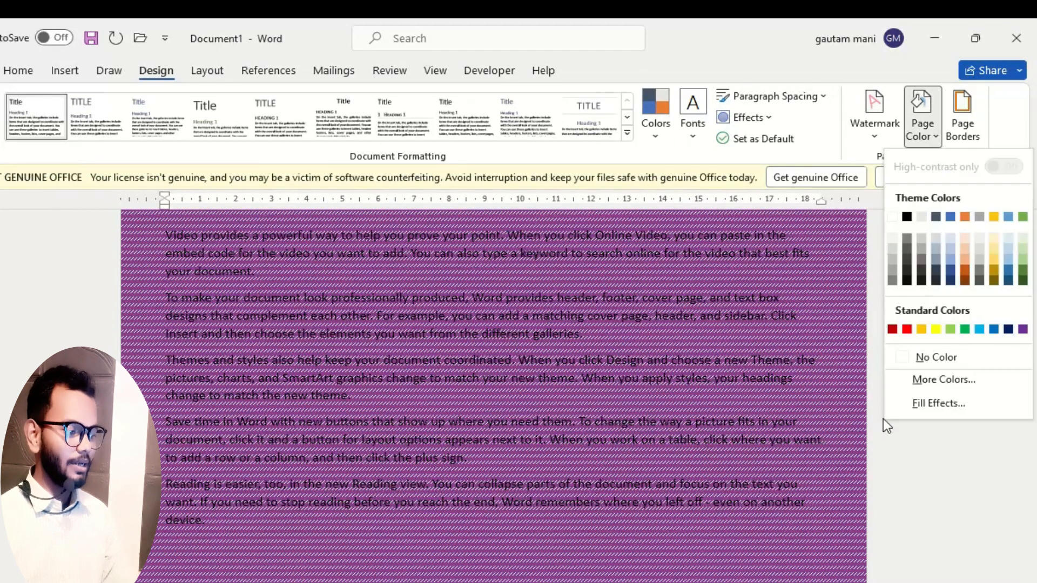
click(936, 403)
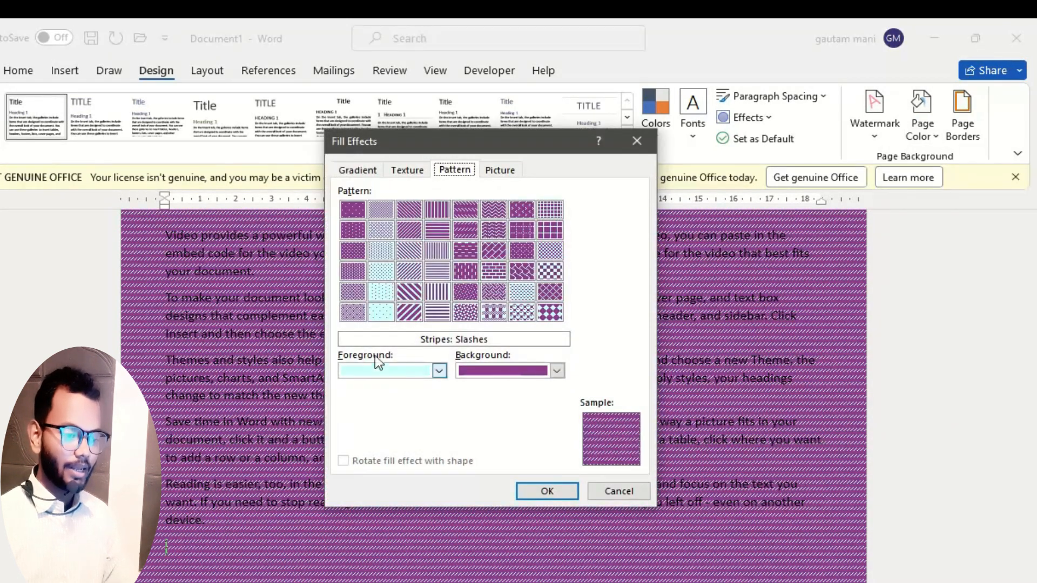
click(438, 371)
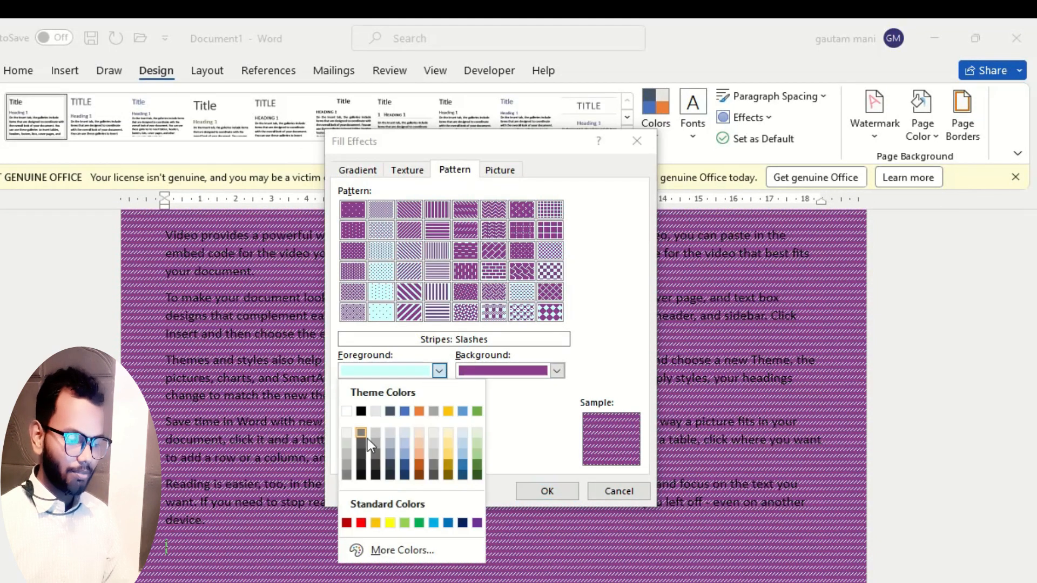
click(366, 523)
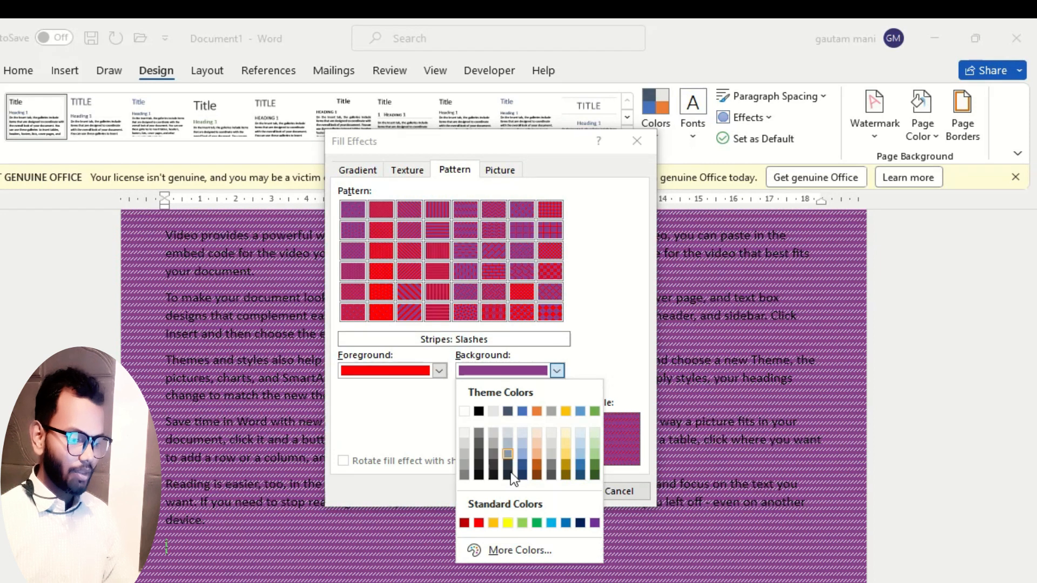
click(508, 523)
click(546, 492)
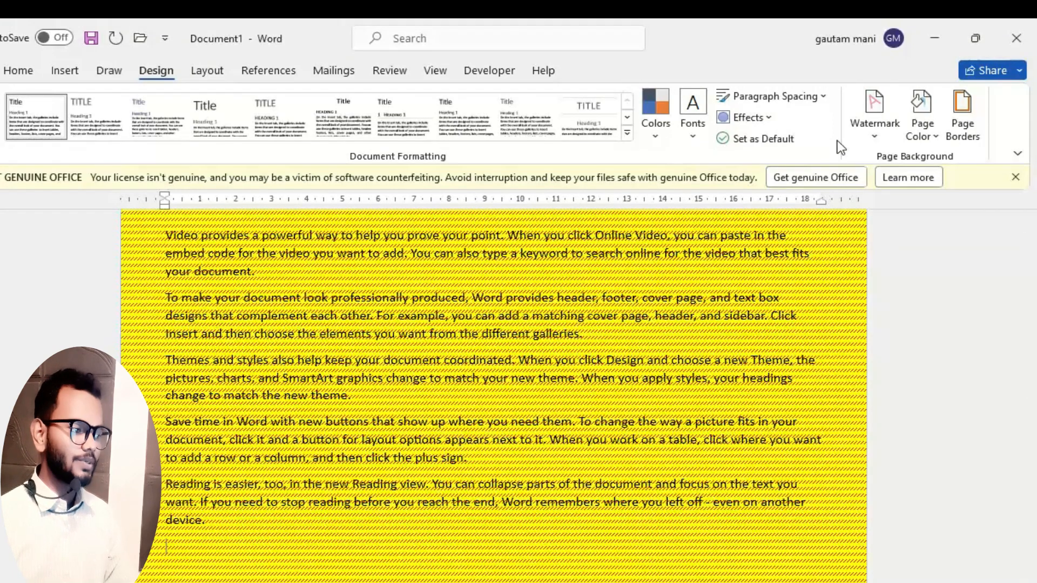
Start a picture fill for the page background and work offline to browse pictures stored on the computer.
click(923, 136)
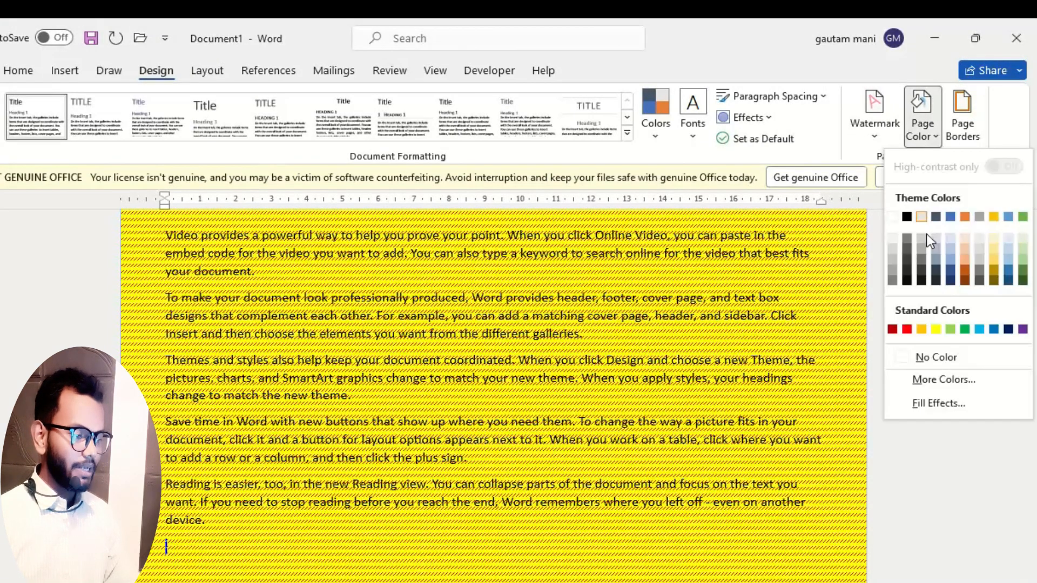
click(932, 406)
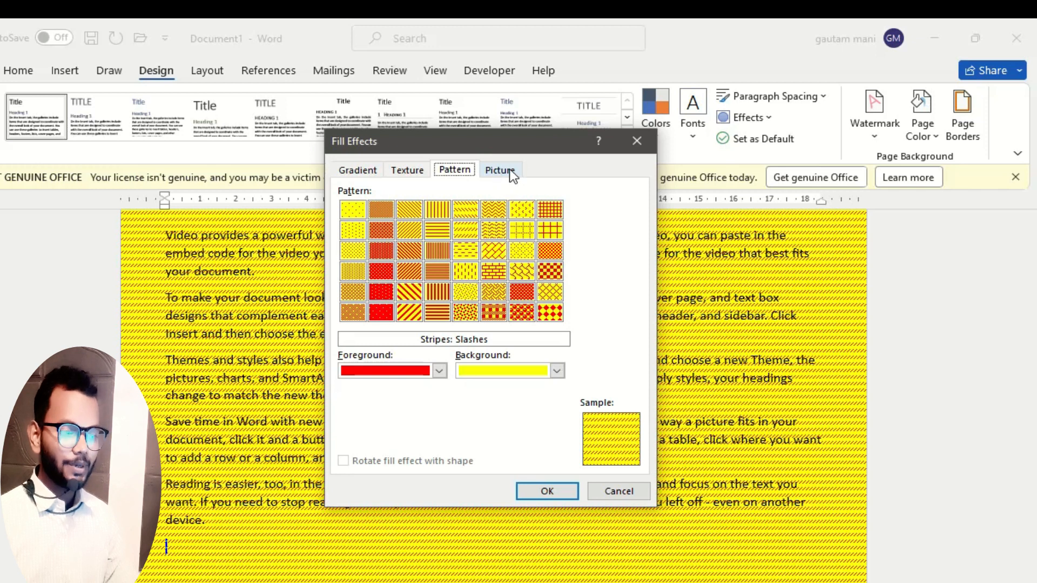
click(511, 174)
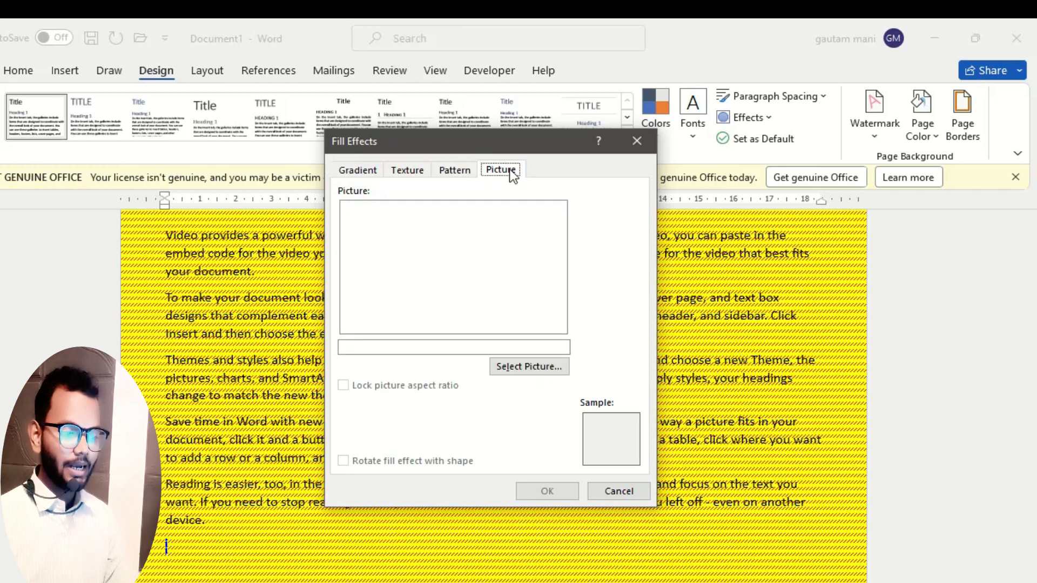
click(518, 372)
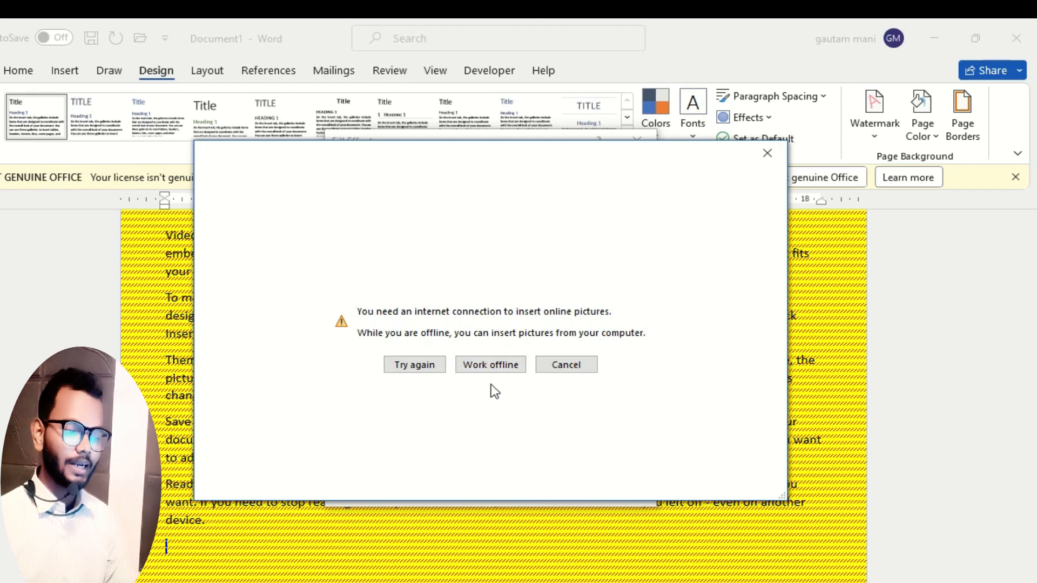
click(495, 363)
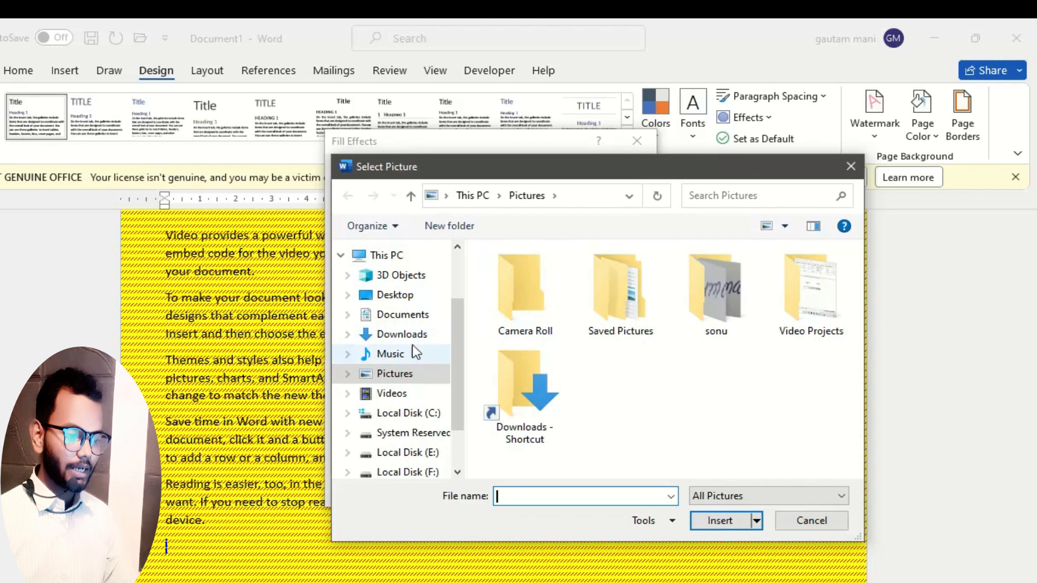
Fill the page background with the picture Untitled from the Downloads folder and view it across the page.
click(419, 337)
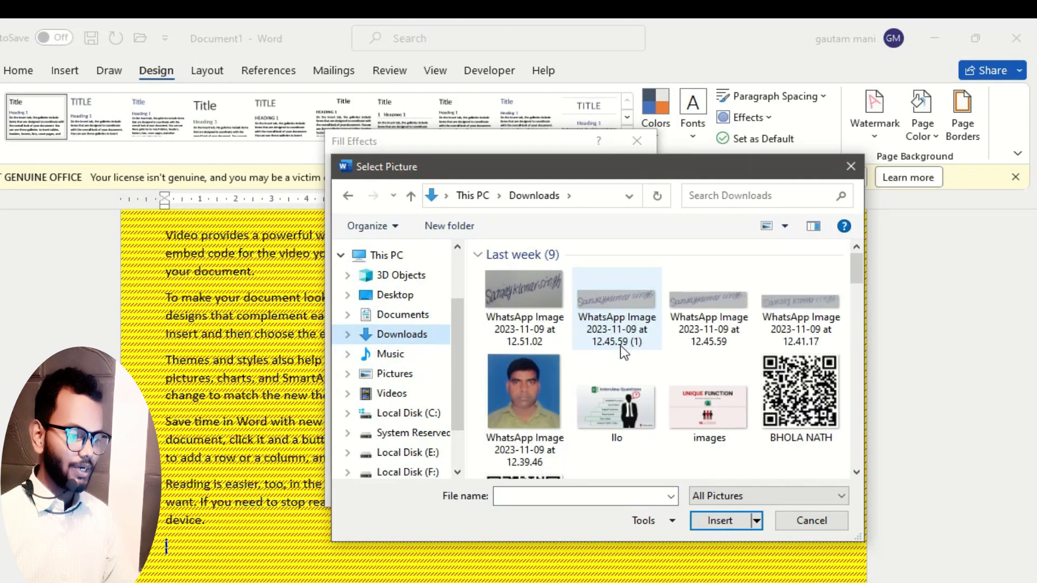
scroll(621, 345, down, 10)
scroll(583, 369, down, 3)
scroll(584, 369, up, 3)
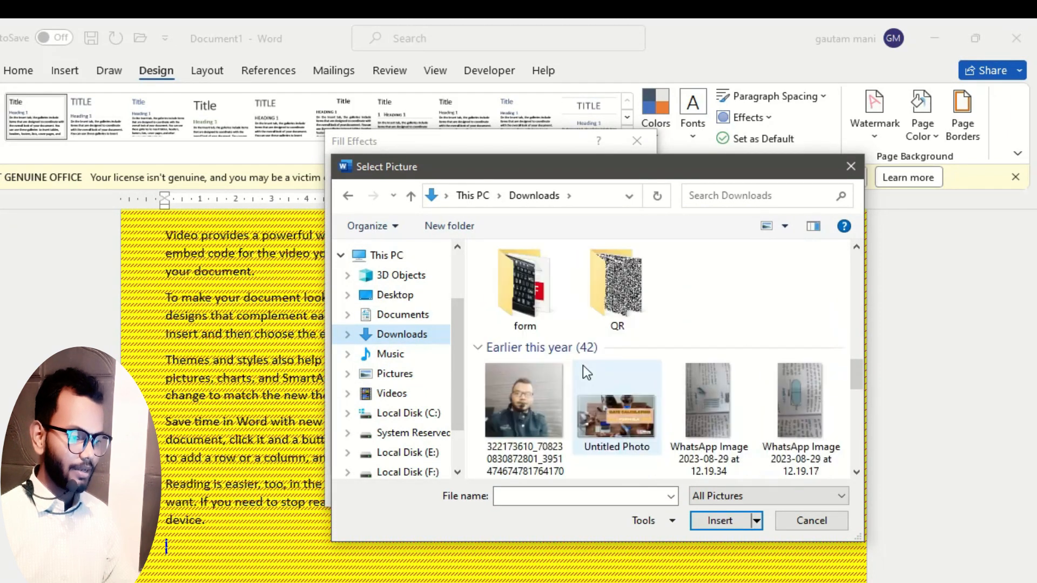
click(808, 338)
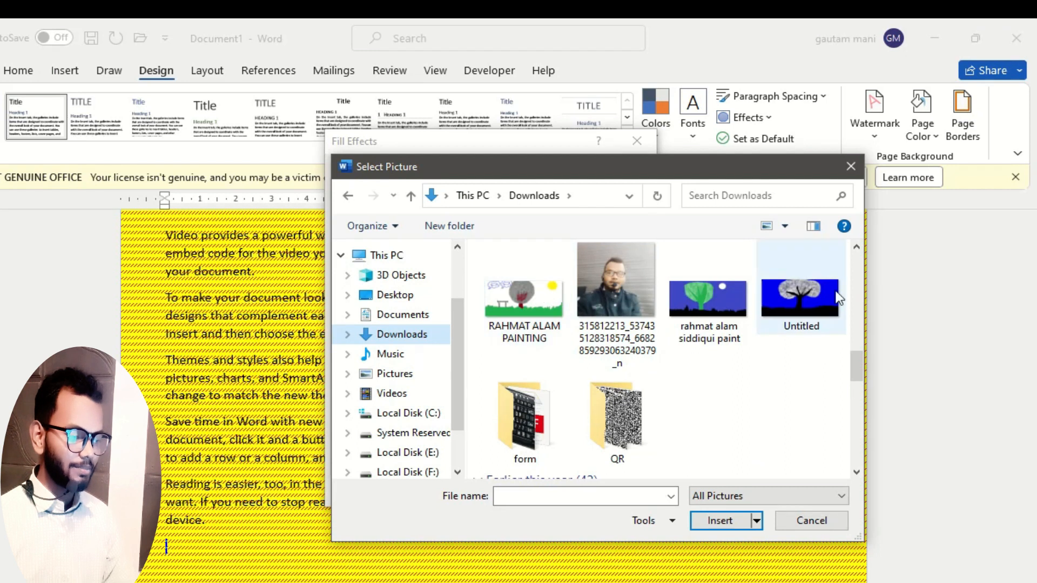
double_click(802, 289)
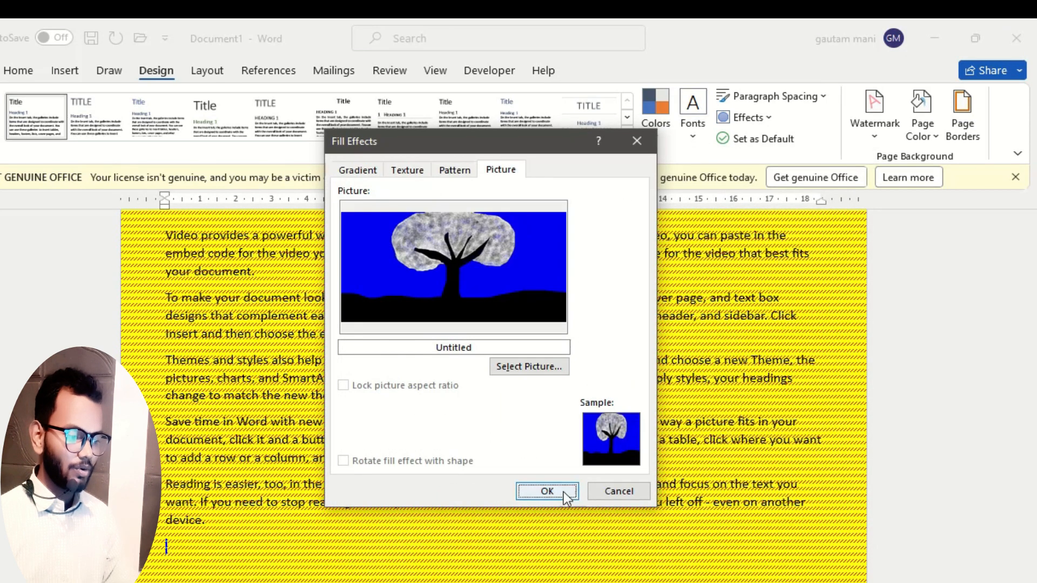
click(546, 491)
scroll(477, 446, down, 10)
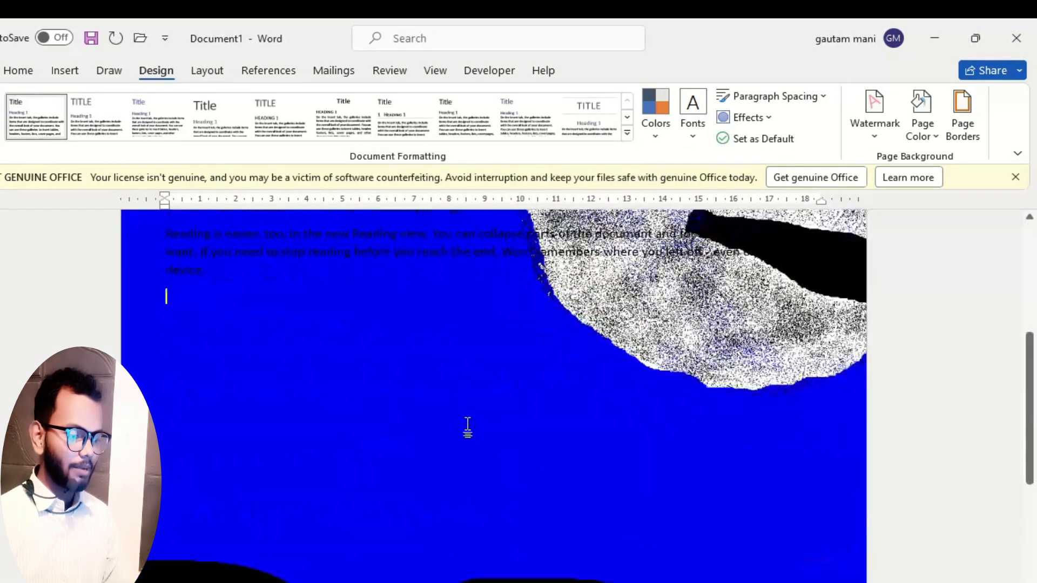
scroll(468, 424, up, 10)
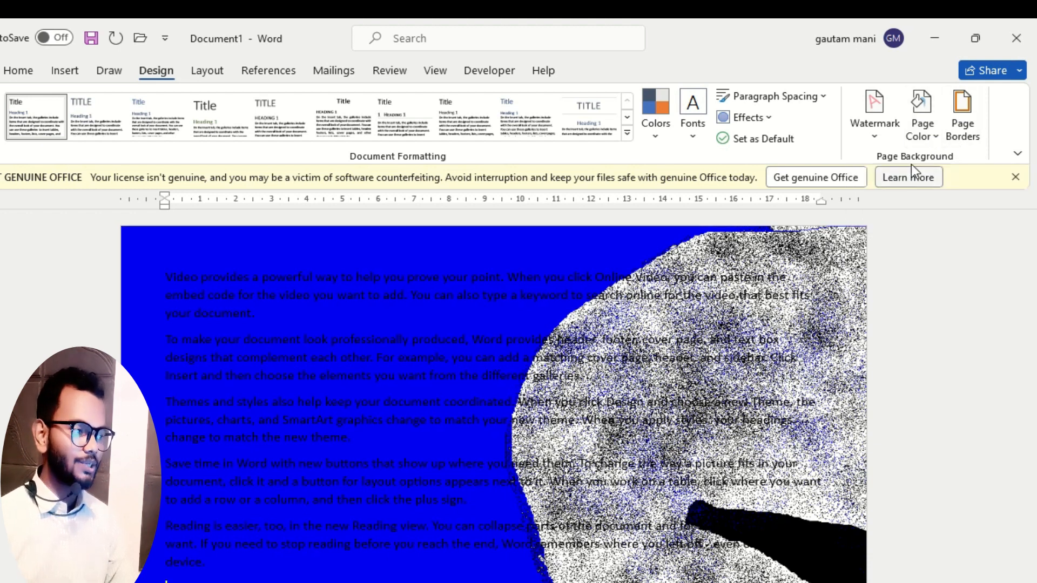
Set the page color to standard yellow.
click(928, 132)
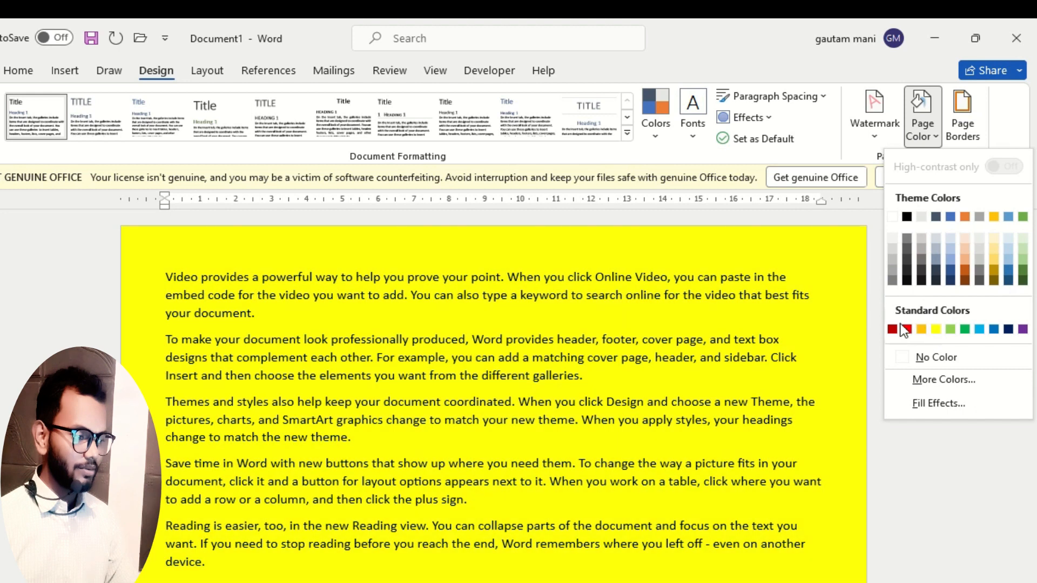
click(936, 329)
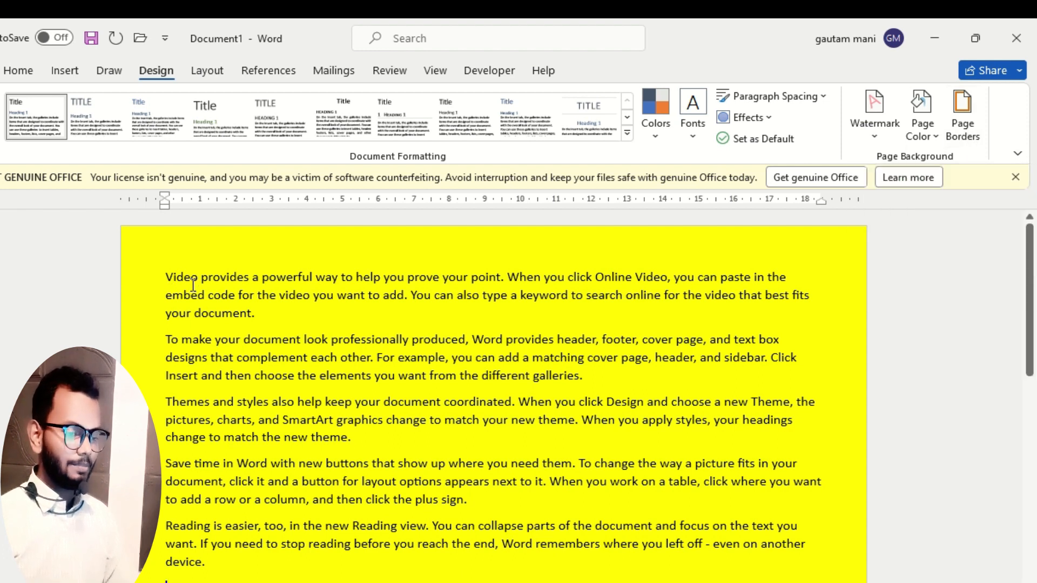
Preview the Shadow and 3-D page border settings, and apply a Box border with a solid line to the whole document.
click(961, 120)
mouse_move(702, 128)
mouse_down()
mouse_move(646, 106)
mouse_move(573, 109)
mouse_up()
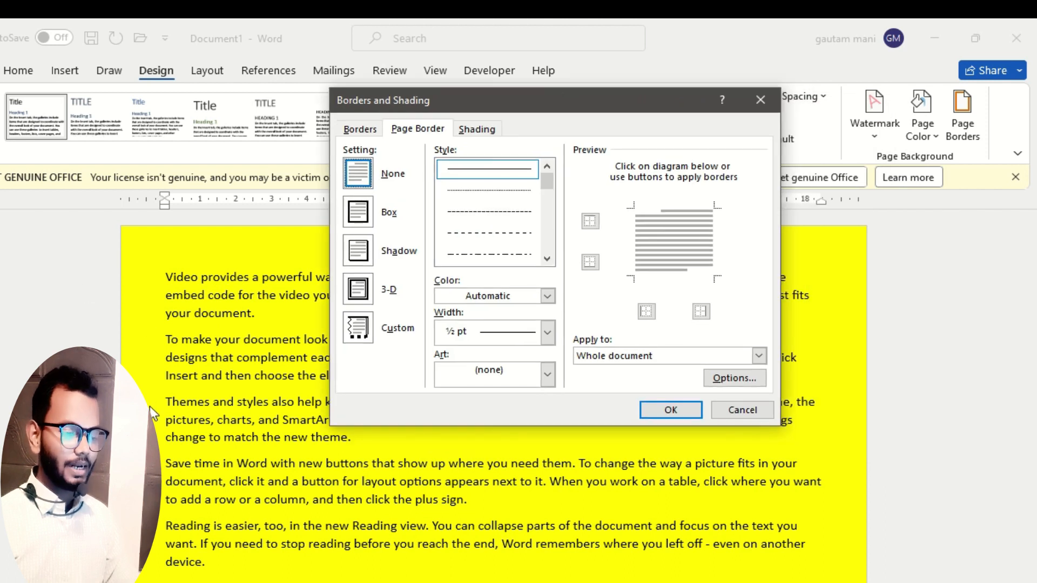
click(357, 222)
click(358, 257)
click(360, 295)
click(350, 219)
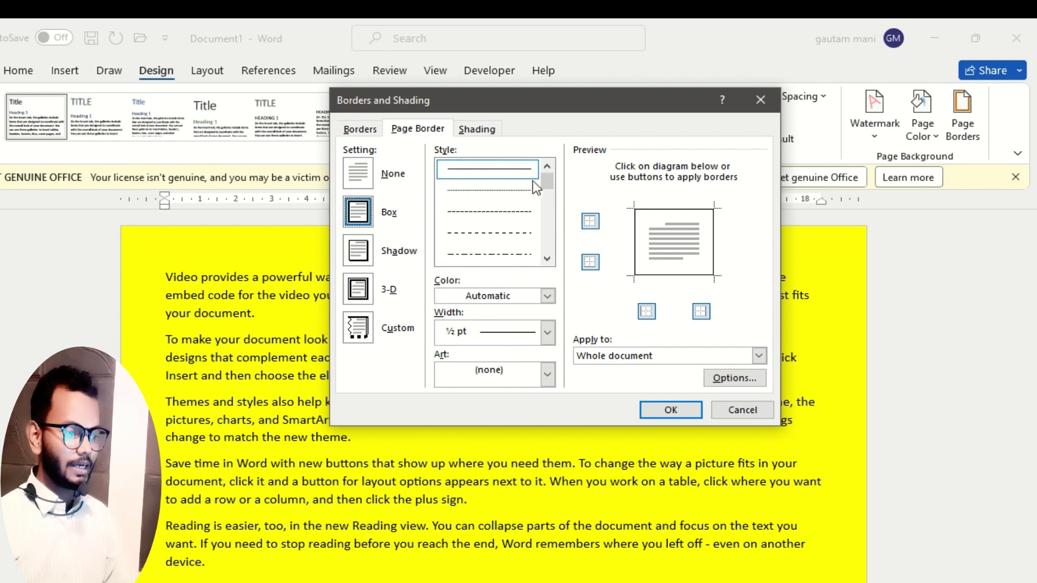
mouse_move(544, 181)
mouse_down()
mouse_move(542, 238)
mouse_move(551, 168)
mouse_up()
click(507, 170)
click(674, 411)
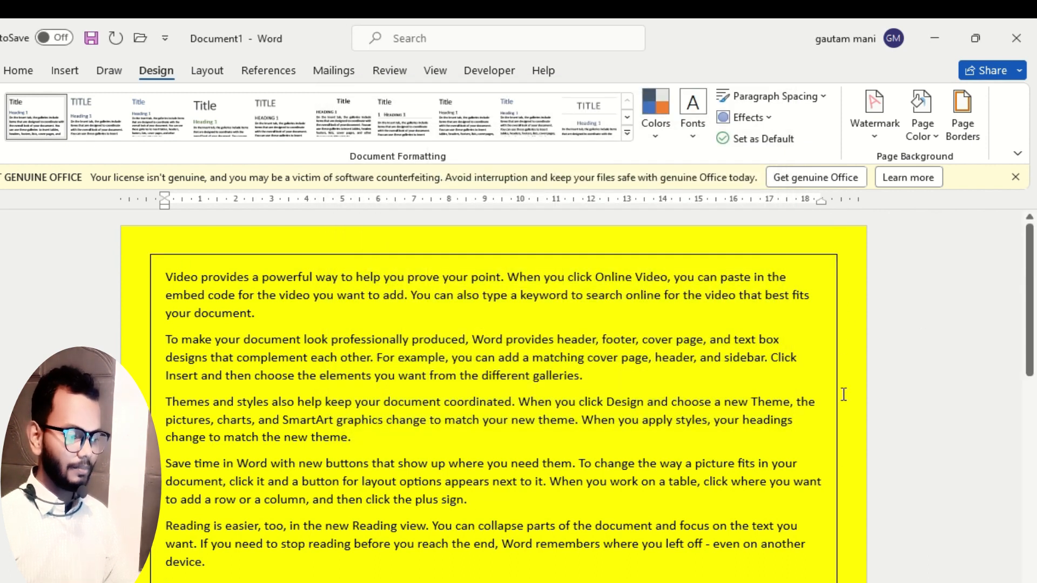
scroll(755, 472, down, 5)
scroll(725, 456, up, 5)
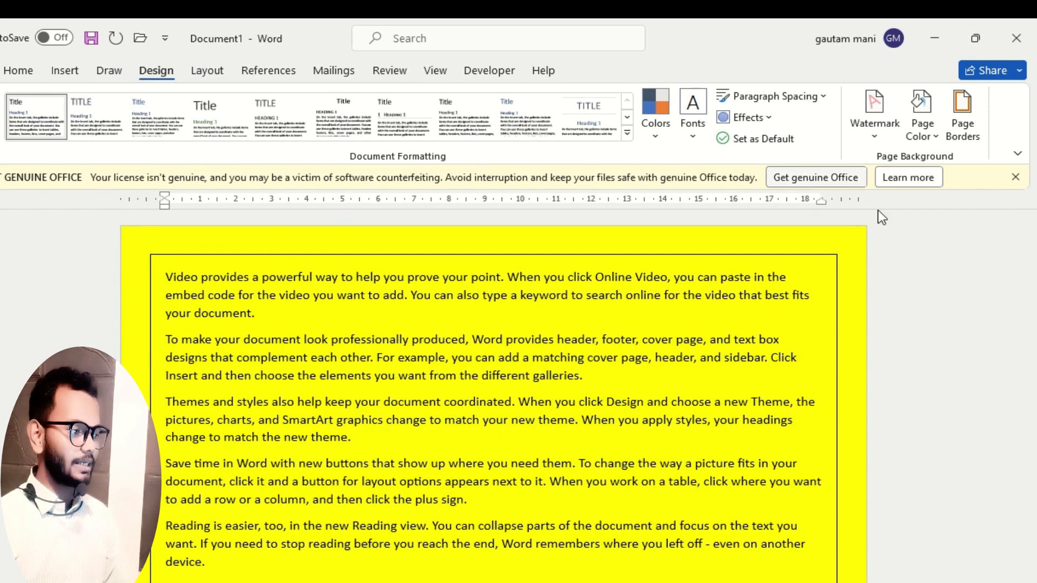
Set the page border's width to 4 ½ pt.
click(959, 138)
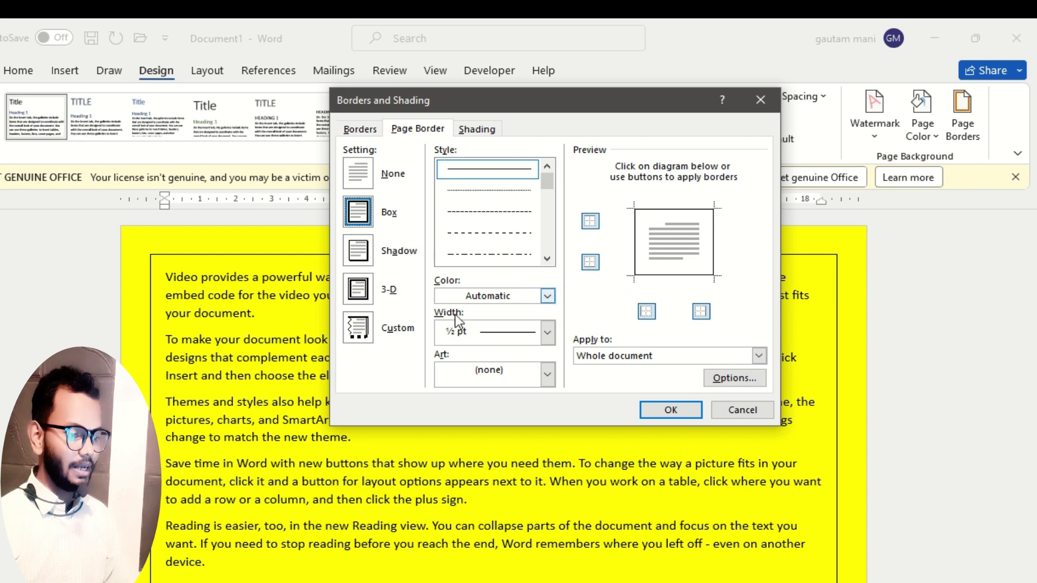
click(548, 331)
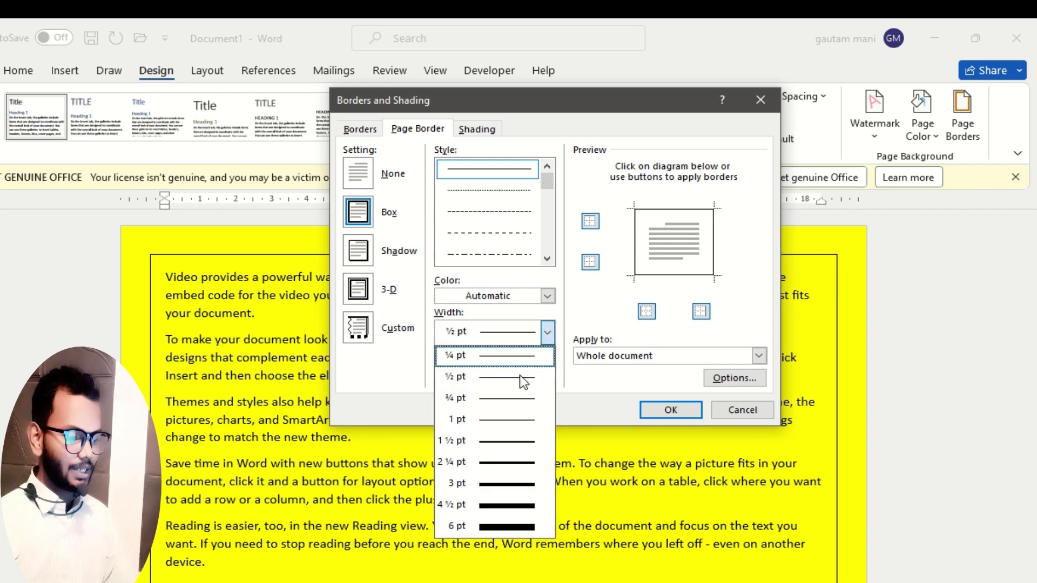
click(543, 505)
click(668, 411)
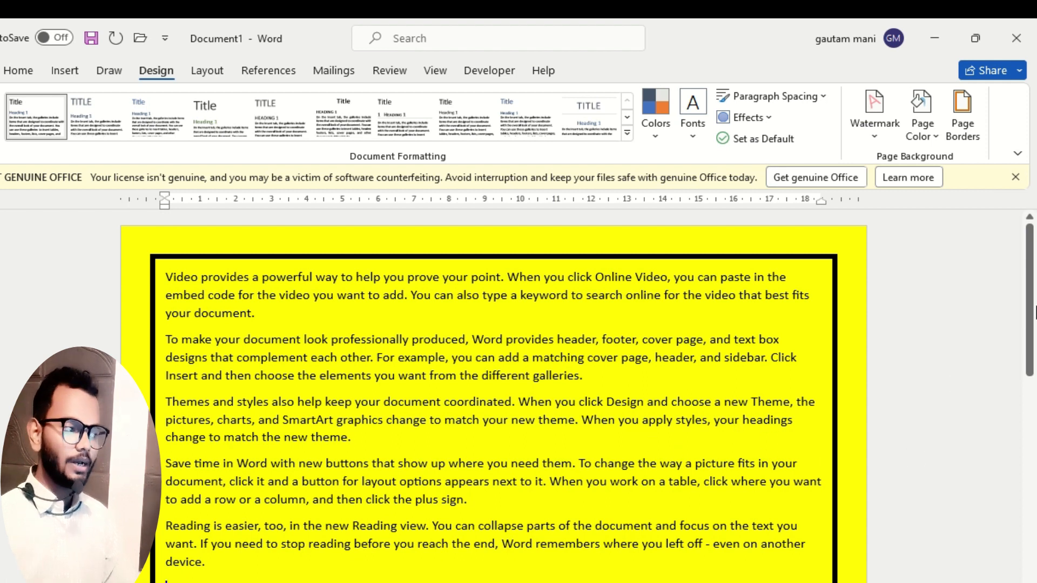
Remove the left and right sides of the page border and check the page as a whole.
click(962, 128)
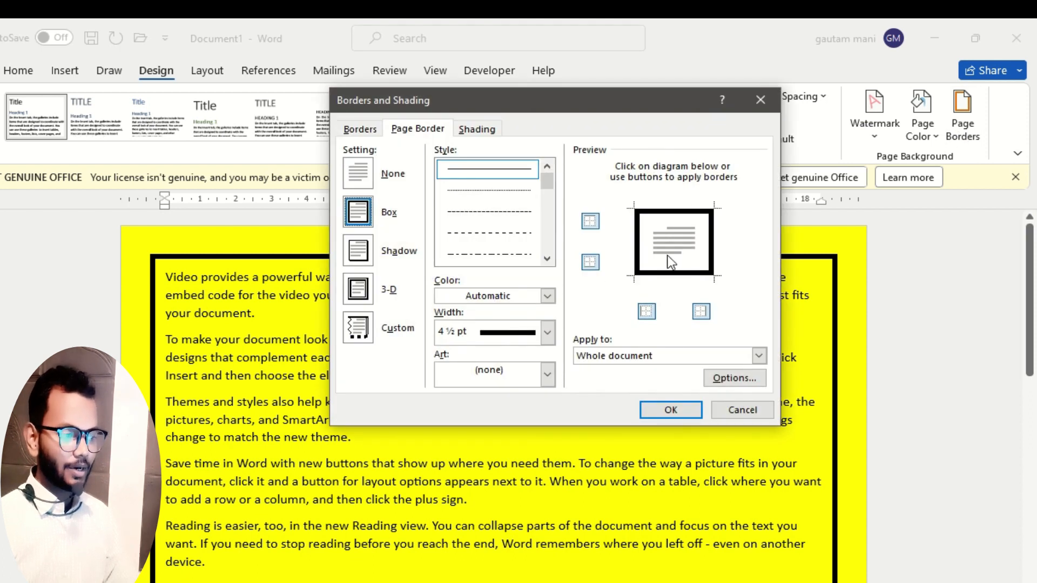
click(641, 251)
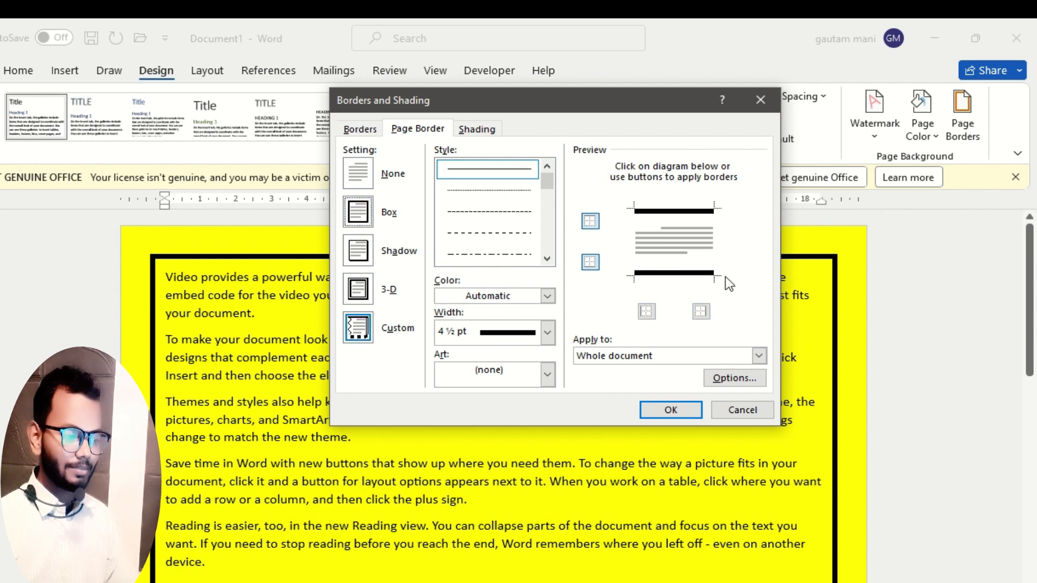
click(672, 410)
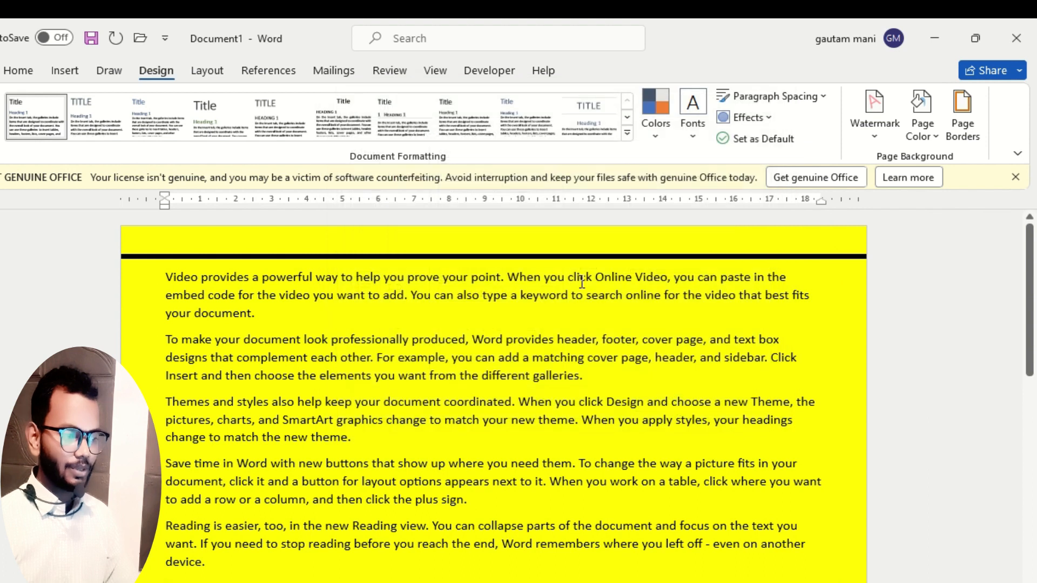
scroll(605, 248, down, 15)
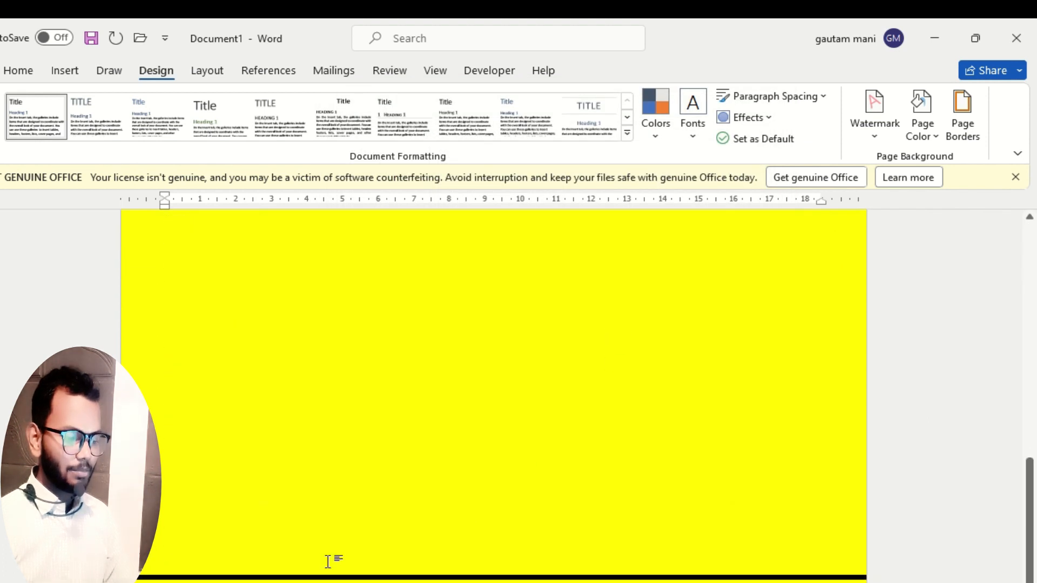
scroll(407, 446, up, 15)
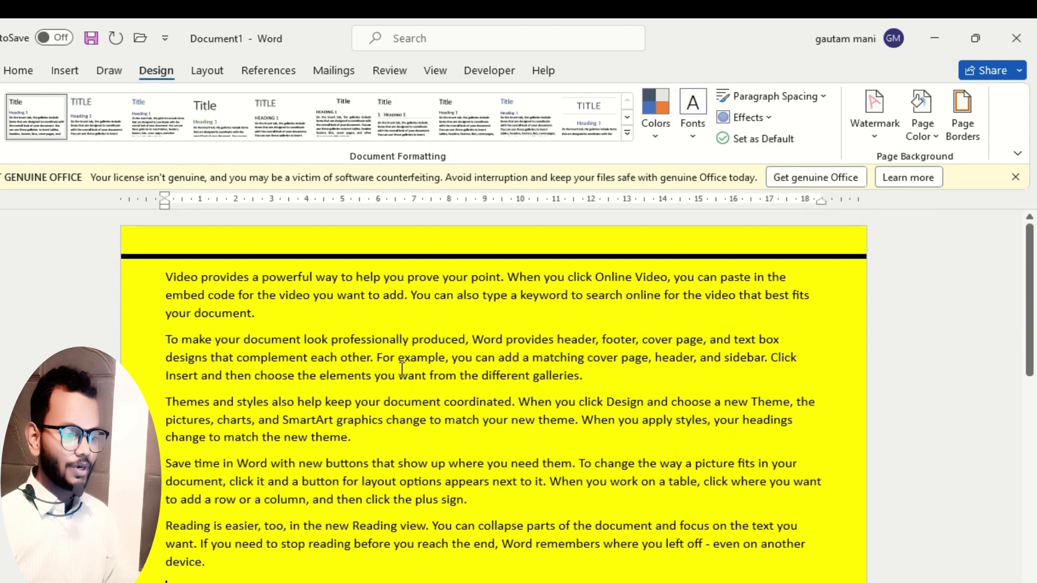
scroll(442, 382, down, 3)
scroll(446, 386, down, 8)
scroll(439, 394, up, 3)
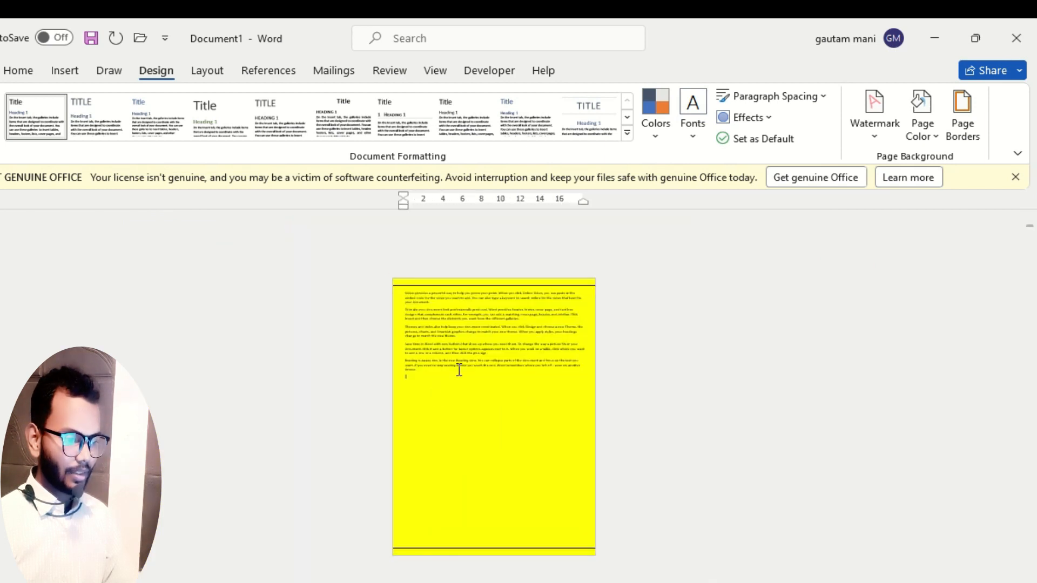
scroll(480, 384, up, 5)
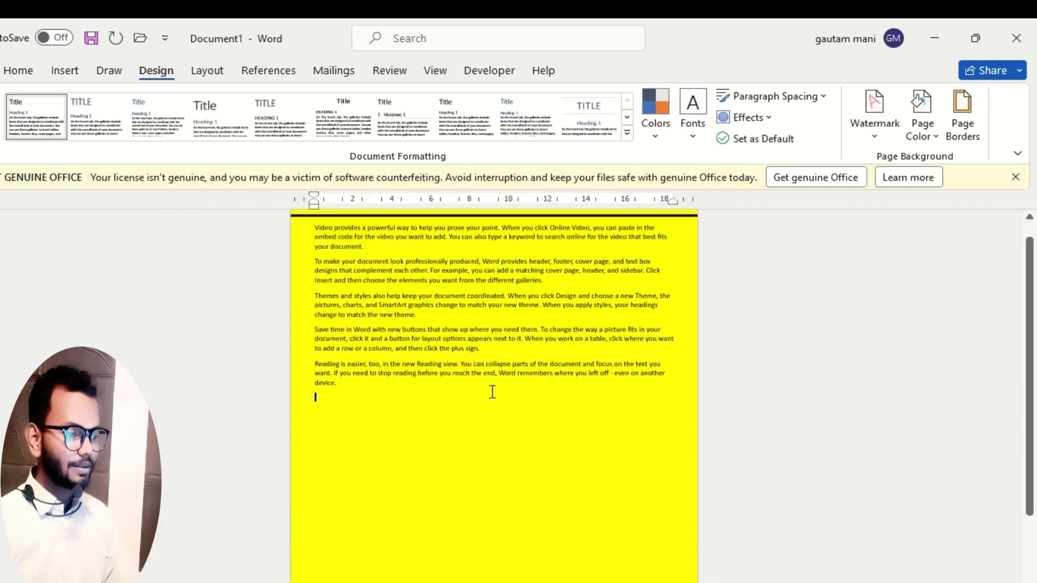
scroll(549, 412, up, 2)
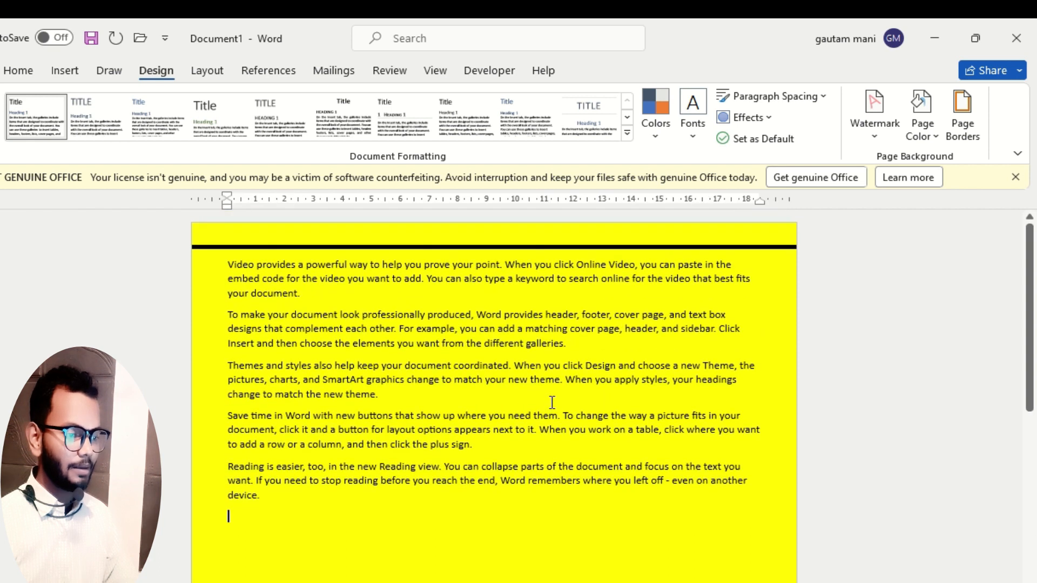
Choose the diagonally striped line style for the page border.
click(964, 114)
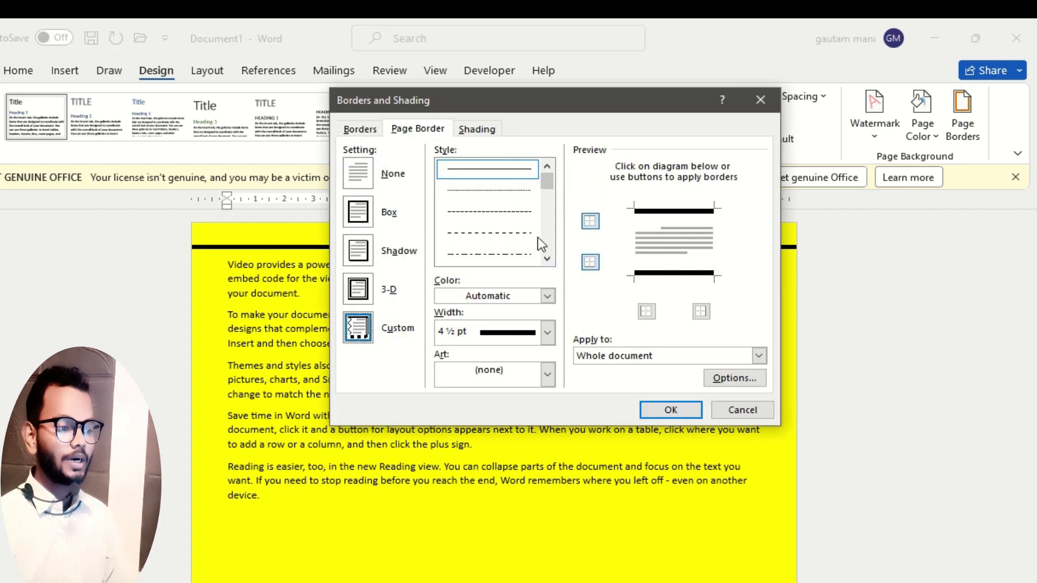
click(547, 258)
click(548, 258)
click(547, 258)
click(547, 258)
click(547, 258)
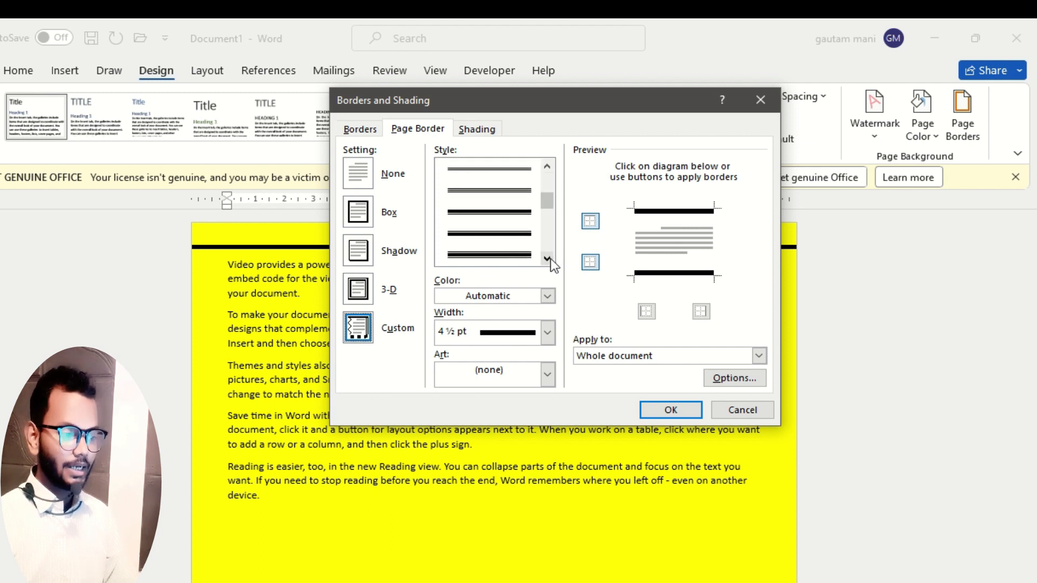
click(547, 258)
click(548, 258)
click(547, 259)
click(547, 258)
click(547, 259)
click(547, 258)
click(547, 258)
click(491, 234)
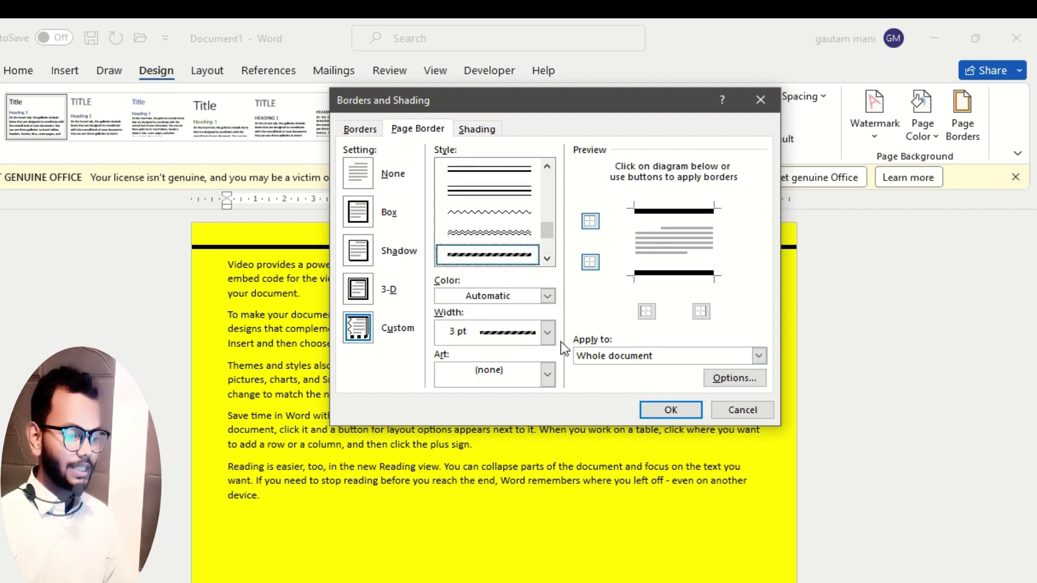
click(549, 334)
click(548, 332)
Apply the striped line to all four sides of the page border.
click(694, 222)
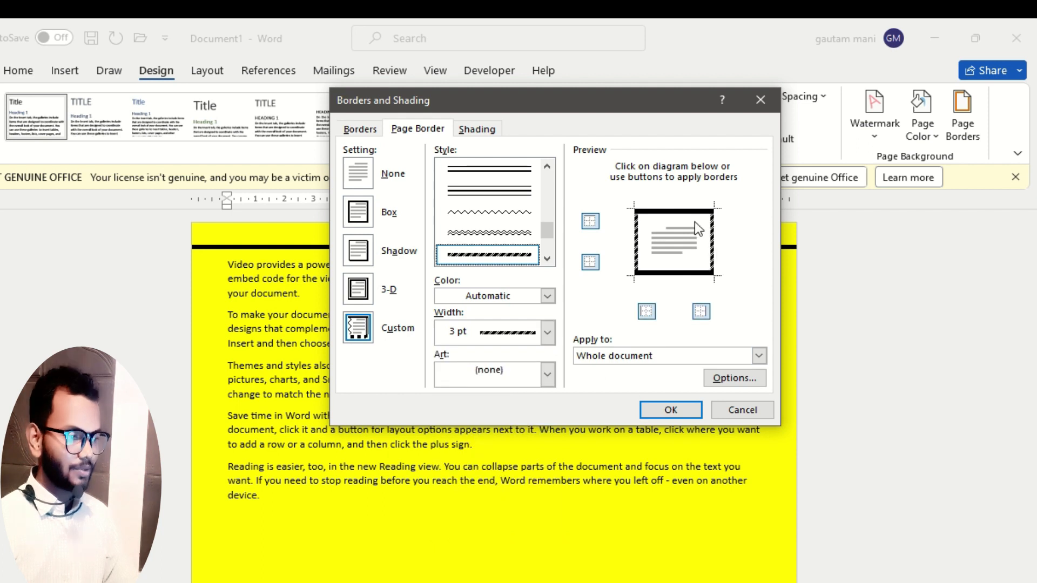
click(675, 211)
click(667, 273)
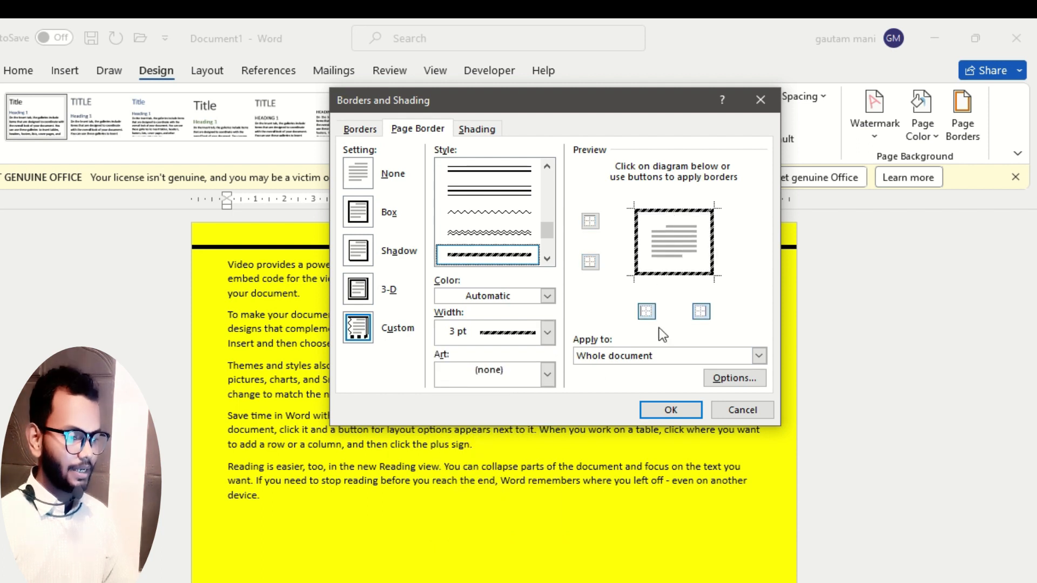
click(671, 410)
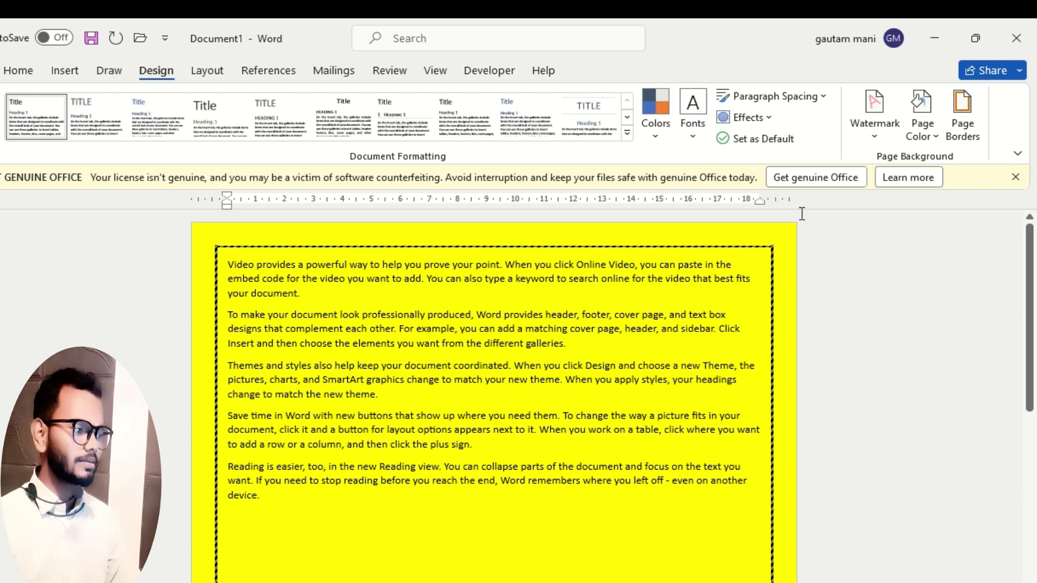
Replace the striped page border with the black asterisk-shaped flower art border around the whole document.
click(960, 127)
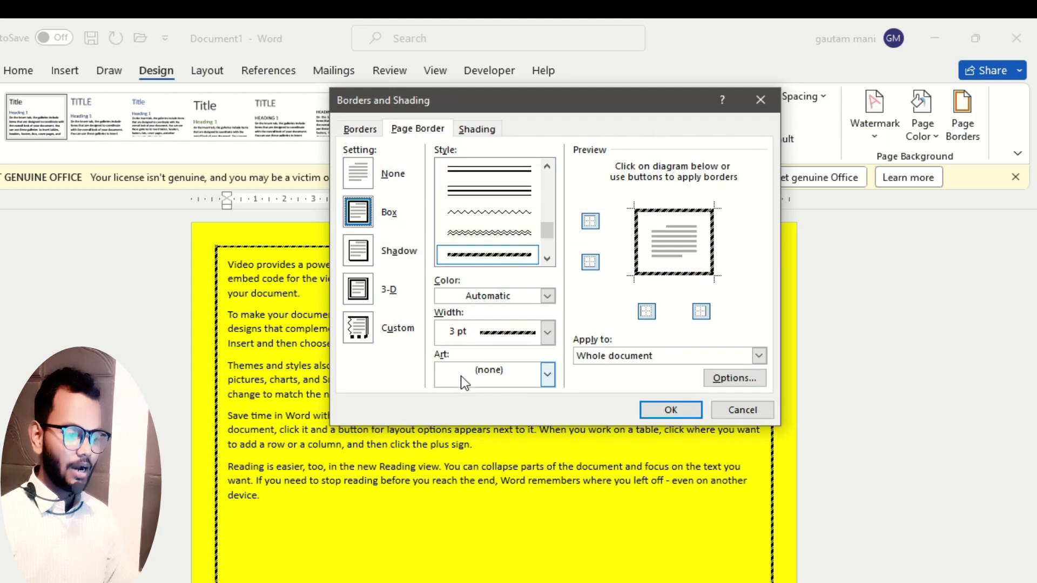
click(547, 374)
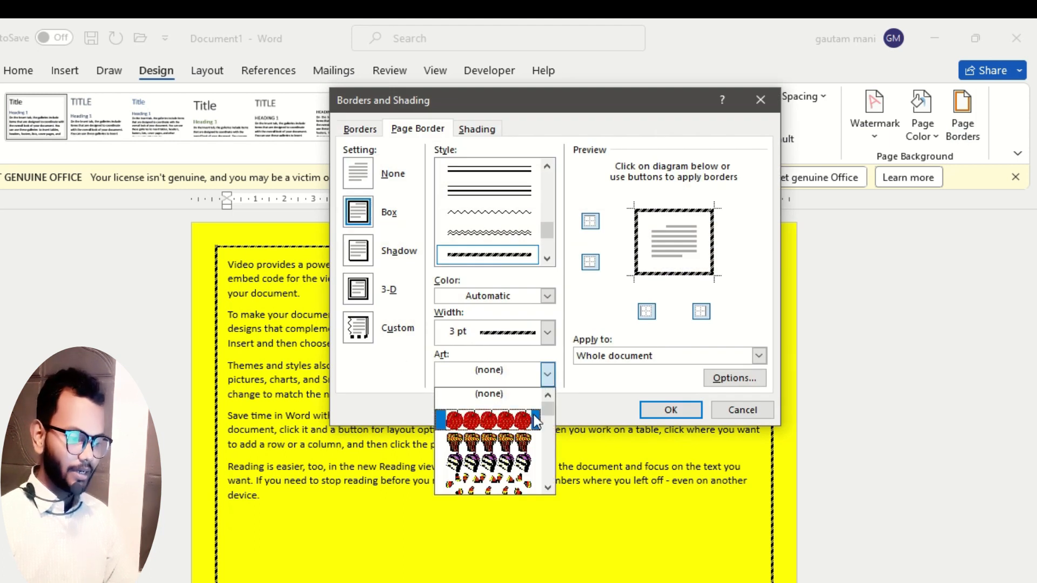
mouse_move(544, 413)
mouse_down()
mouse_move(545, 454)
mouse_move(553, 430)
mouse_up()
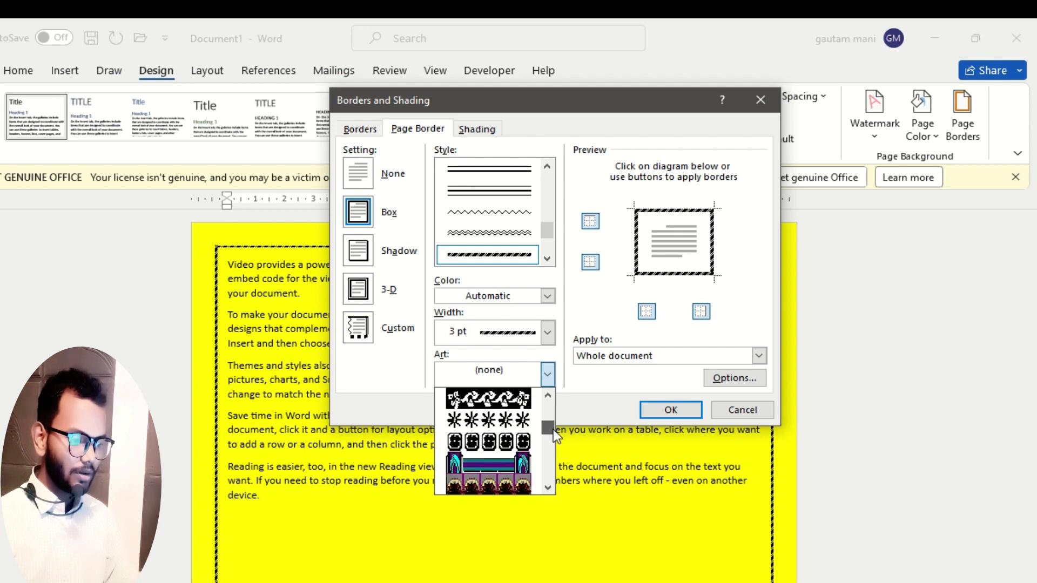
click(515, 420)
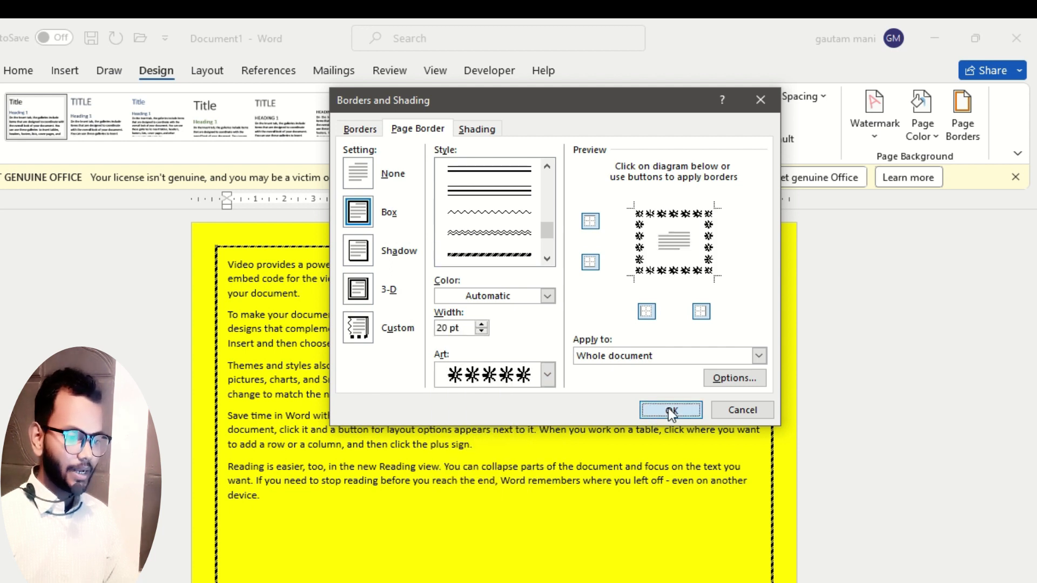
click(668, 408)
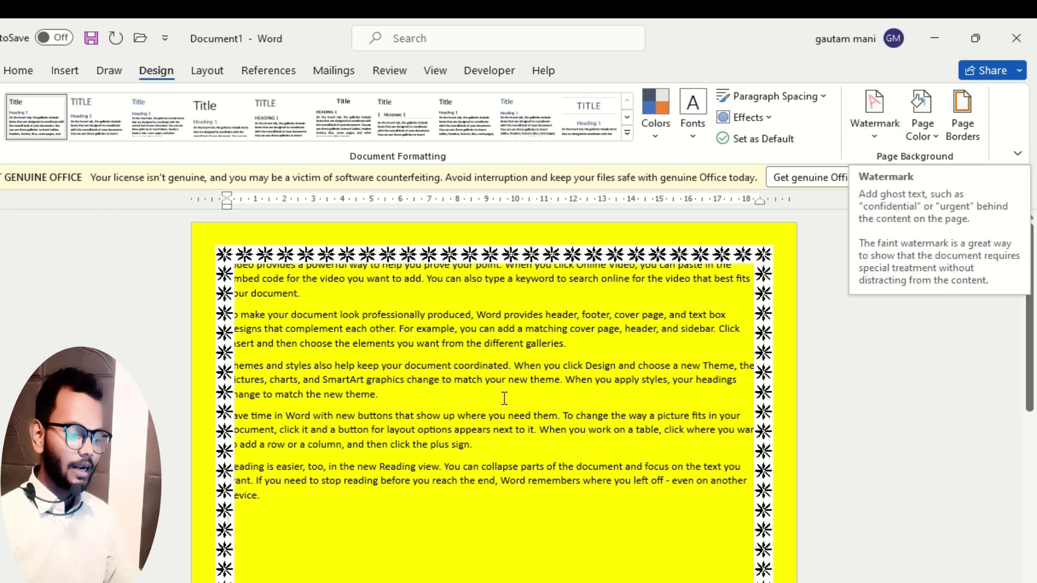
Add the built-in DO NOT COPY 1 watermark to the document and view it on the page.
scroll(447, 444, down, 3)
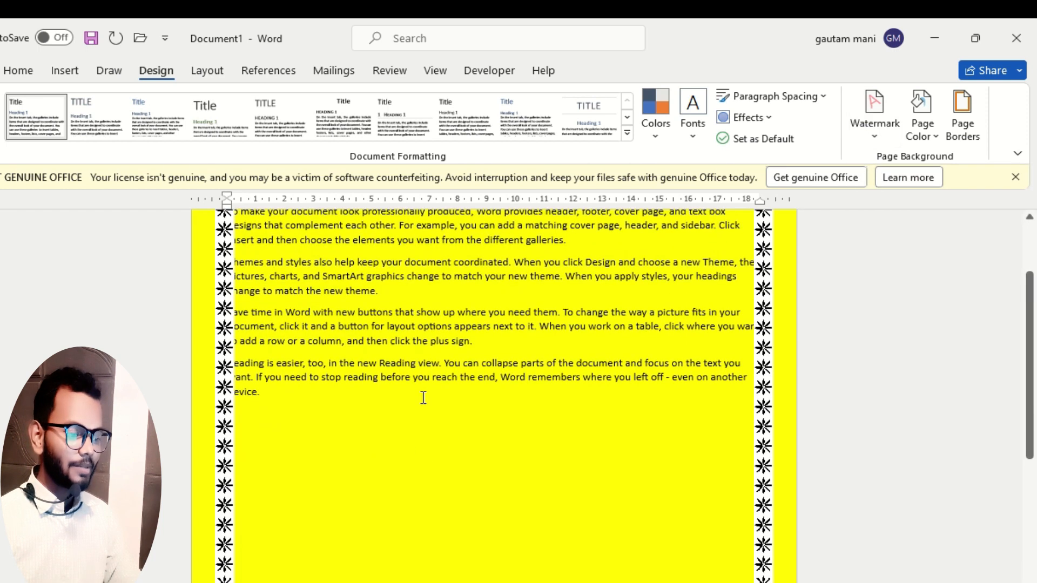
click(878, 135)
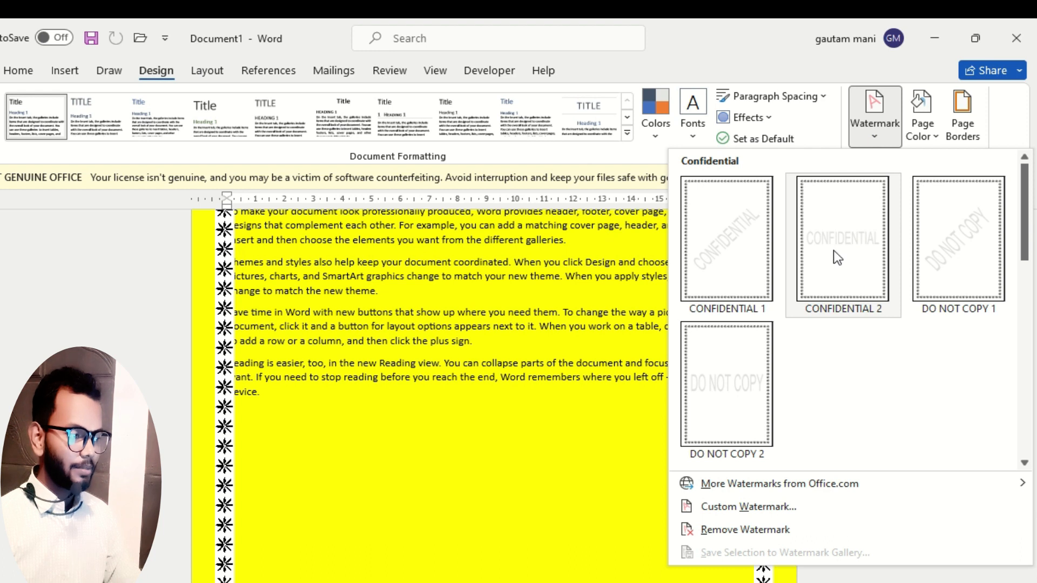
click(962, 249)
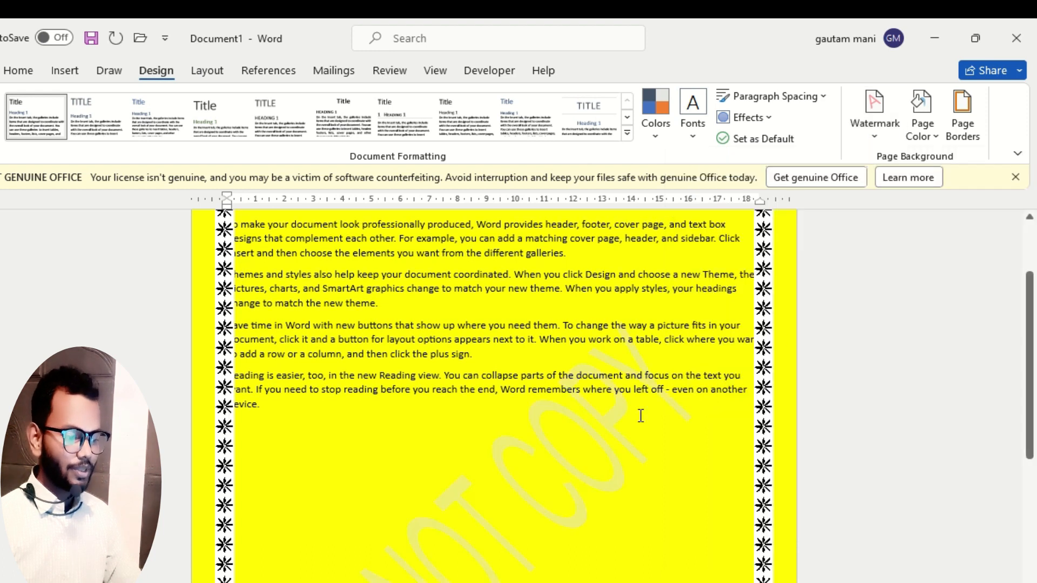
scroll(643, 417, down, 3)
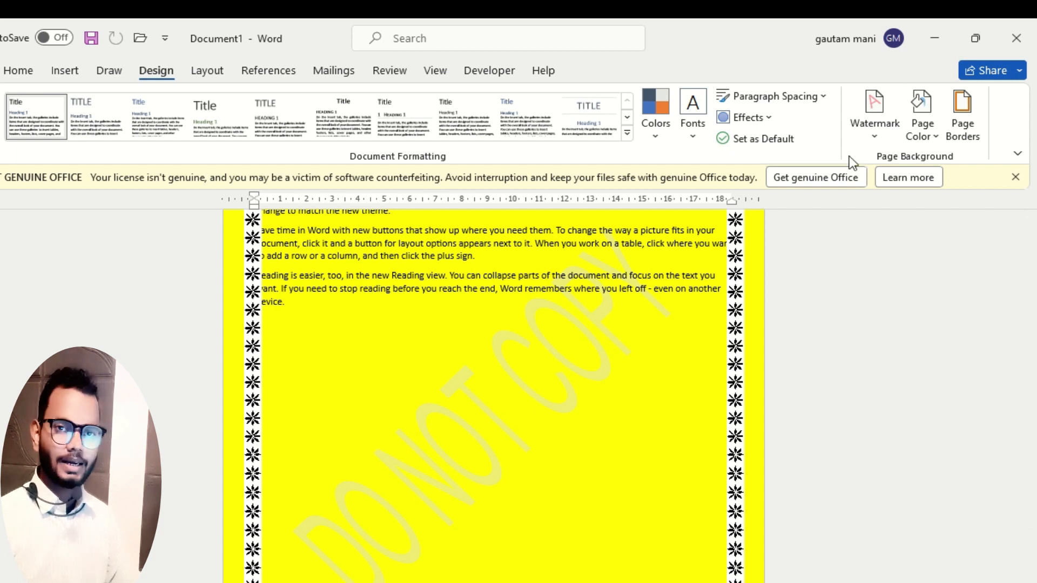
Remove the DO NOT COPY watermark by setting the custom watermark options to No watermark and using Remove Watermark.
click(874, 135)
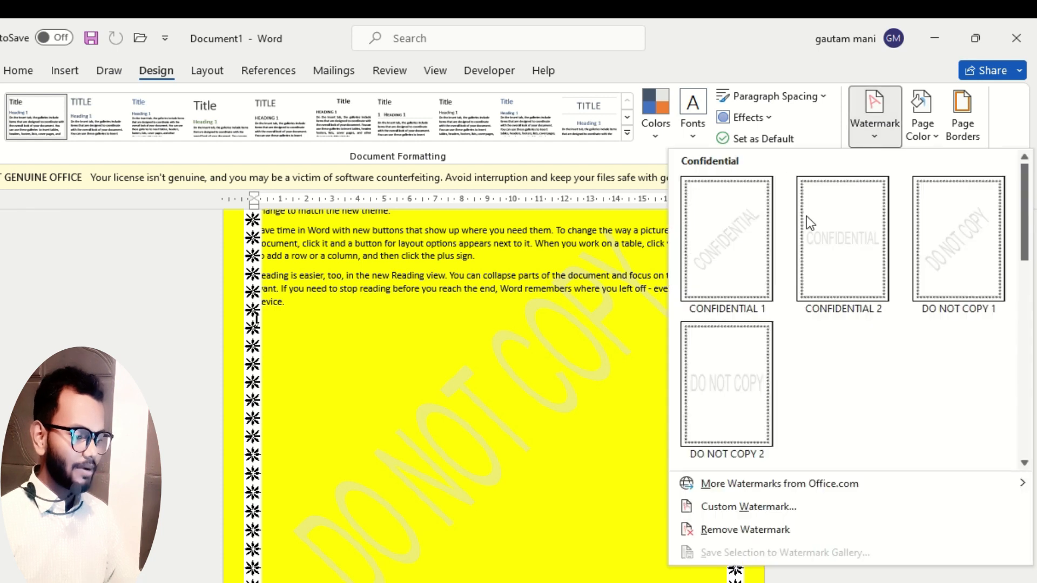
click(754, 508)
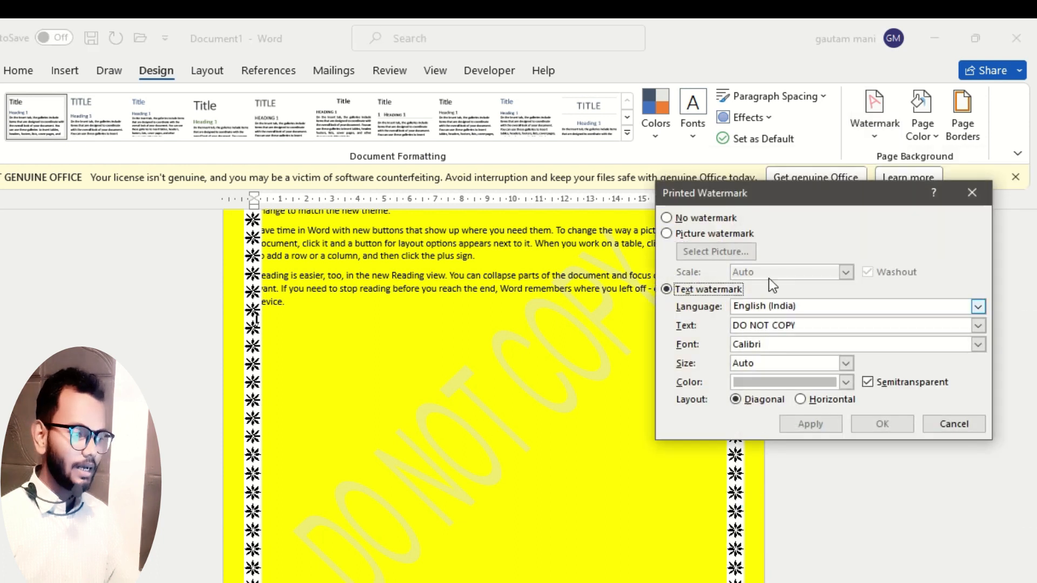
drag(802, 190, 429, 164)
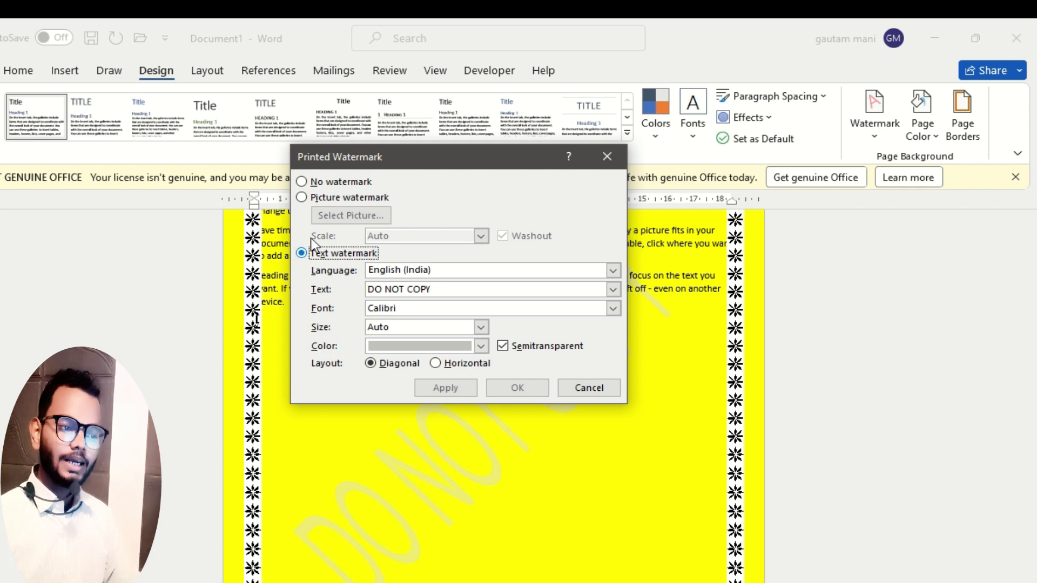
click(301, 182)
click(508, 387)
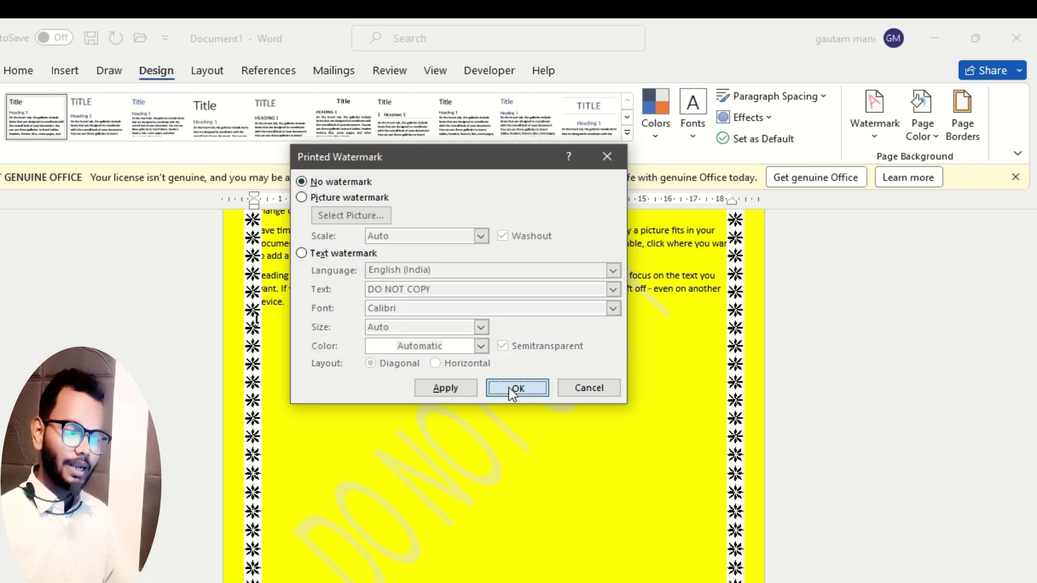
click(871, 135)
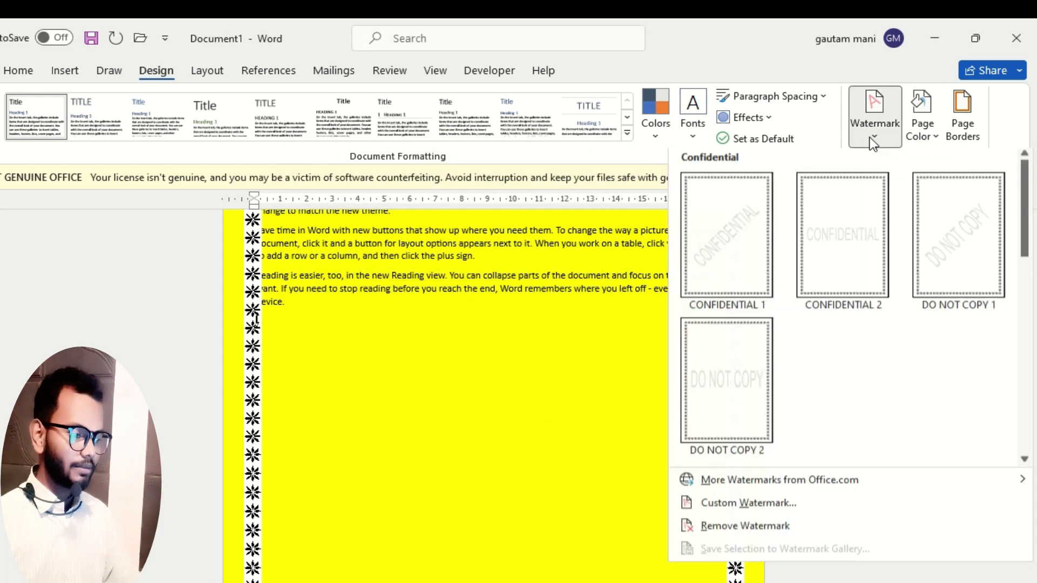
click(735, 531)
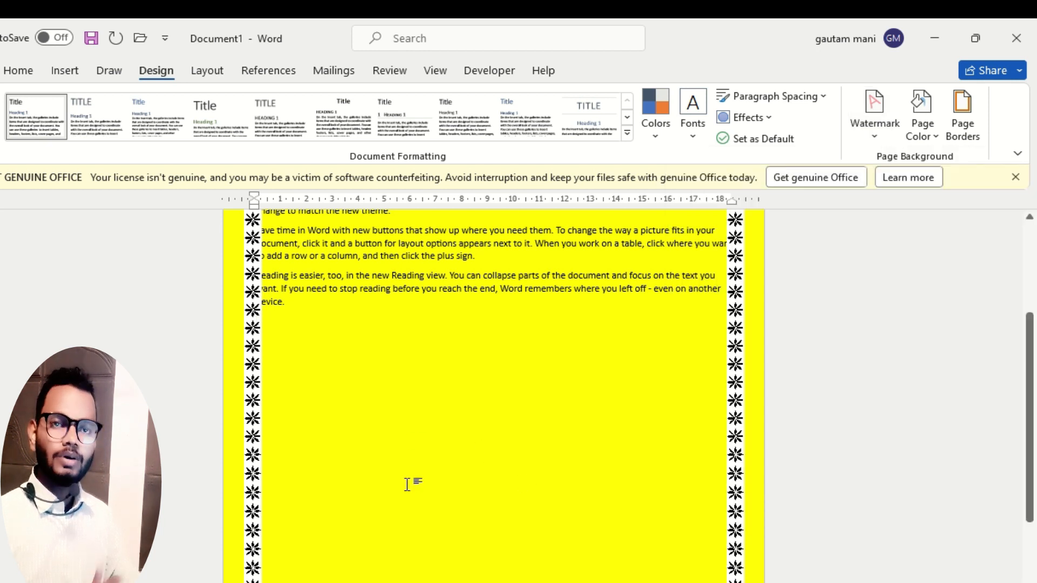
Apply a custom text watermark containing the person's full name, in Calibri with automatic size and diagonal layout.
click(872, 141)
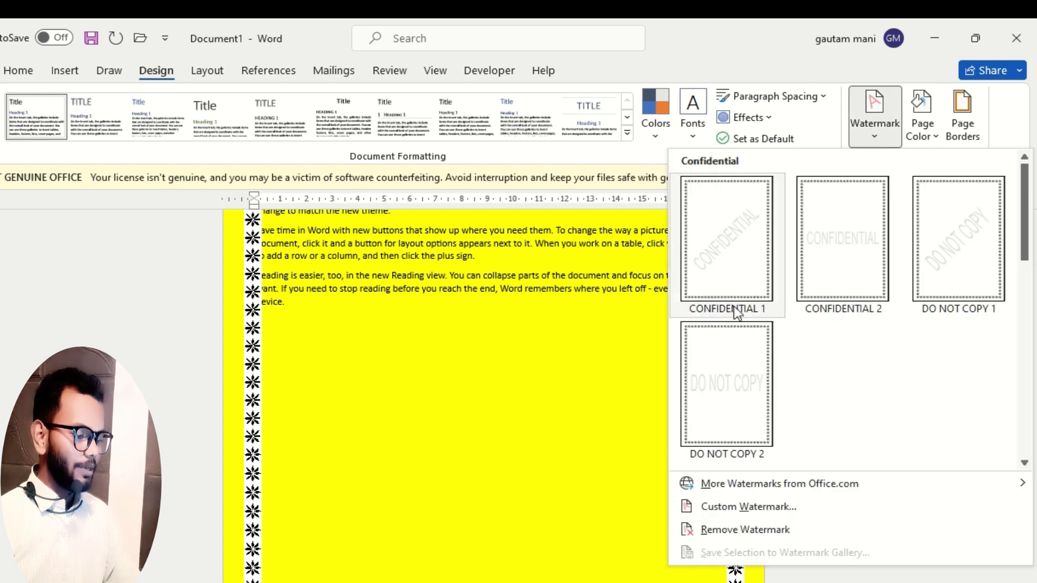
click(778, 509)
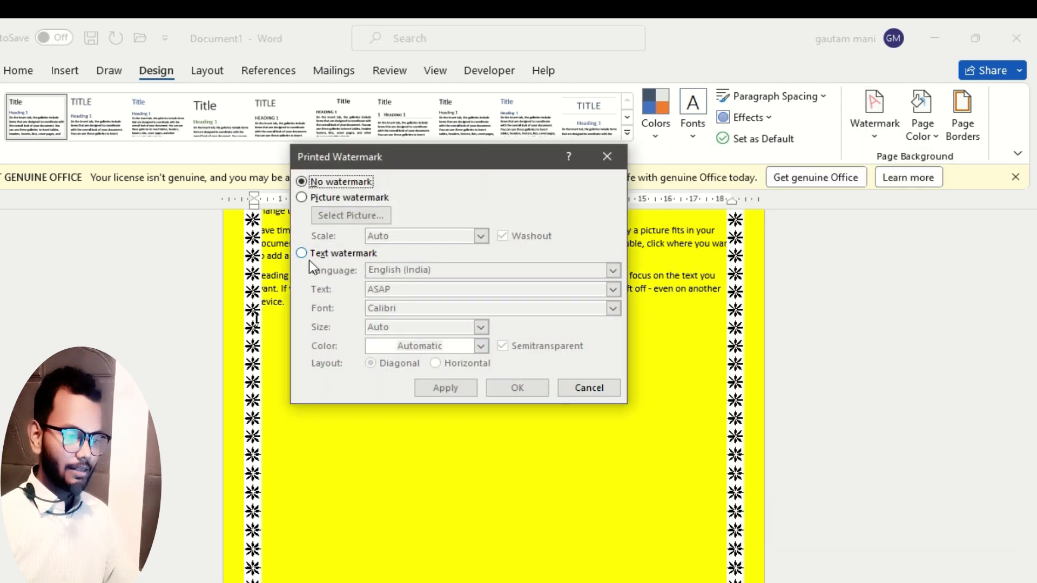
click(301, 253)
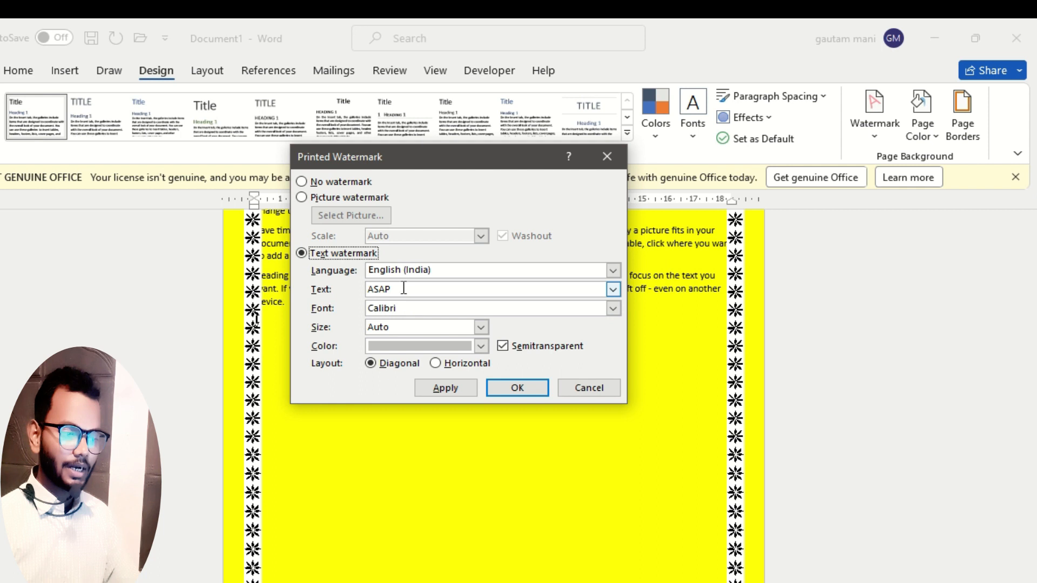
drag(400, 288, 326, 294)
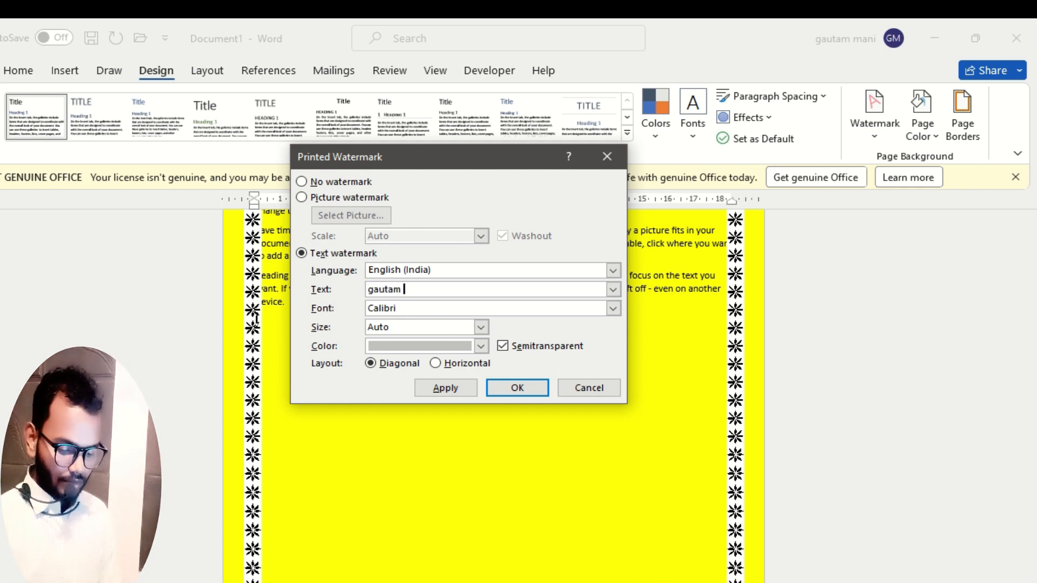
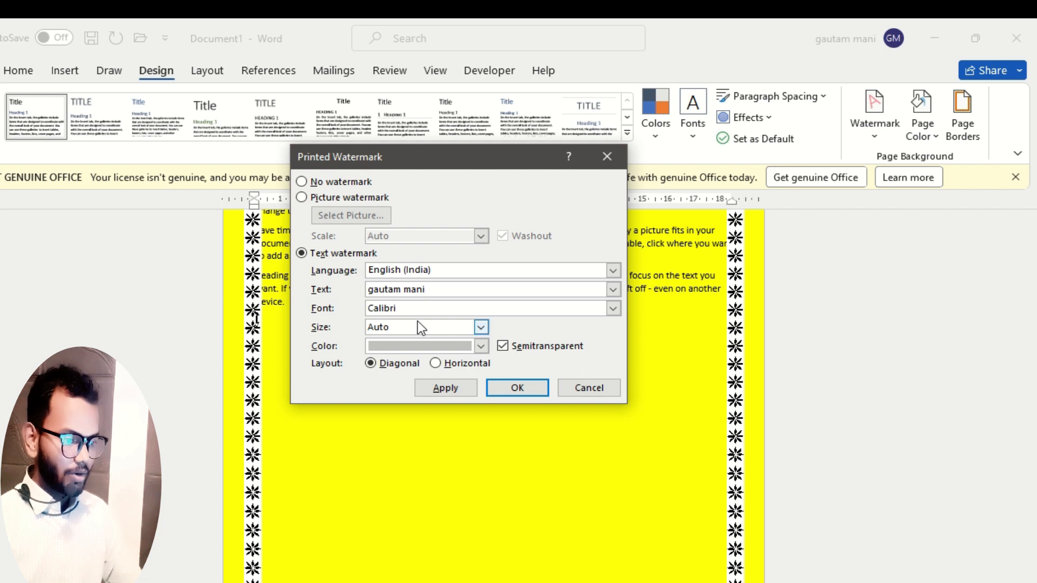
click(481, 328)
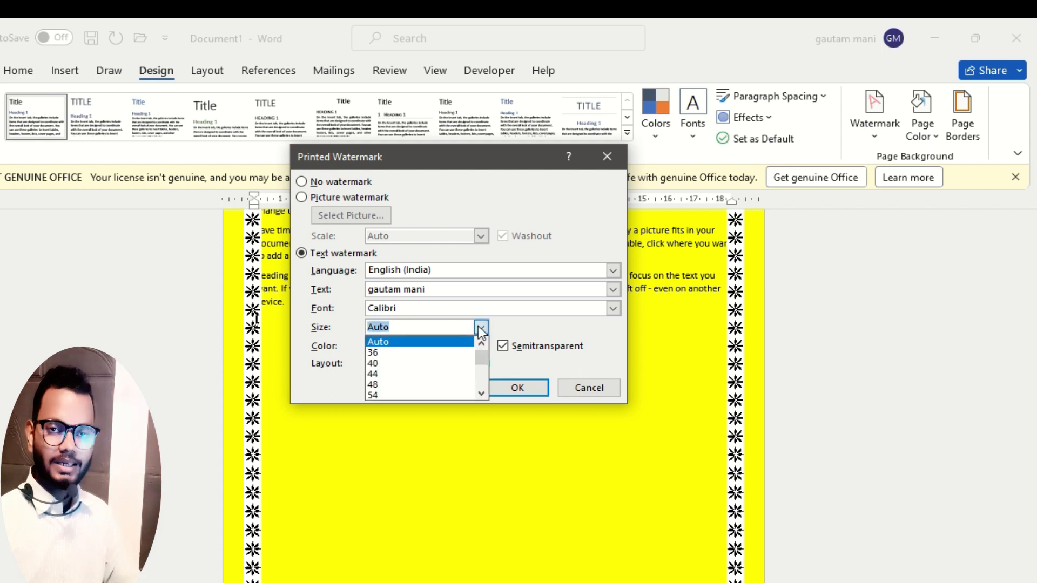
click(479, 326)
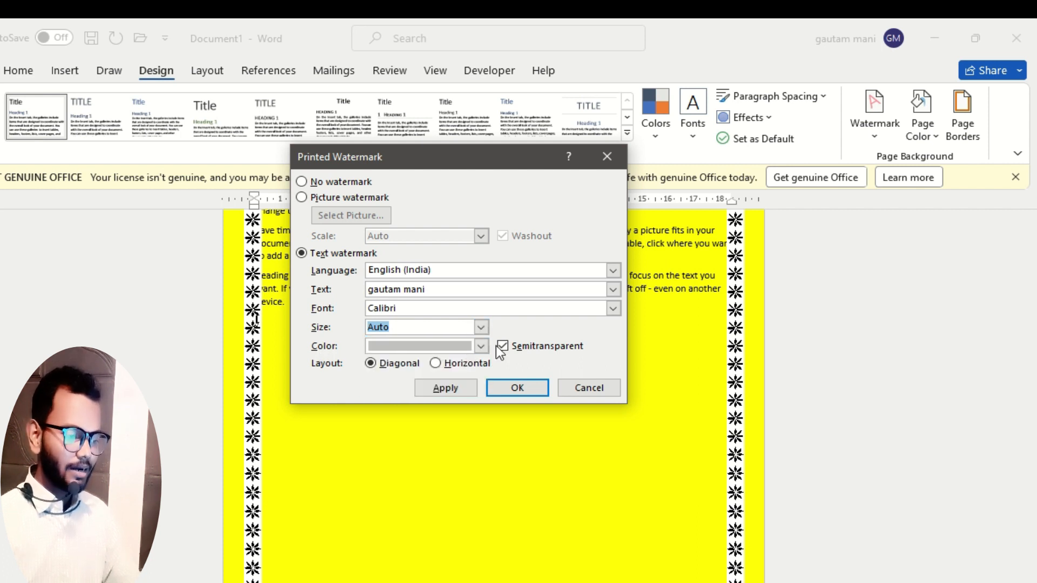
drag(492, 159, 266, 112)
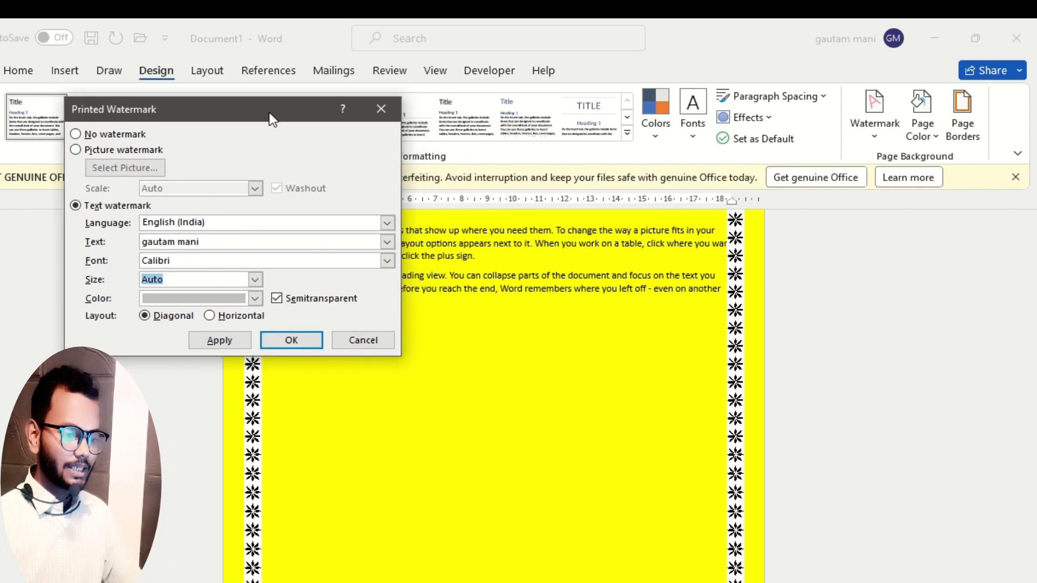
click(233, 338)
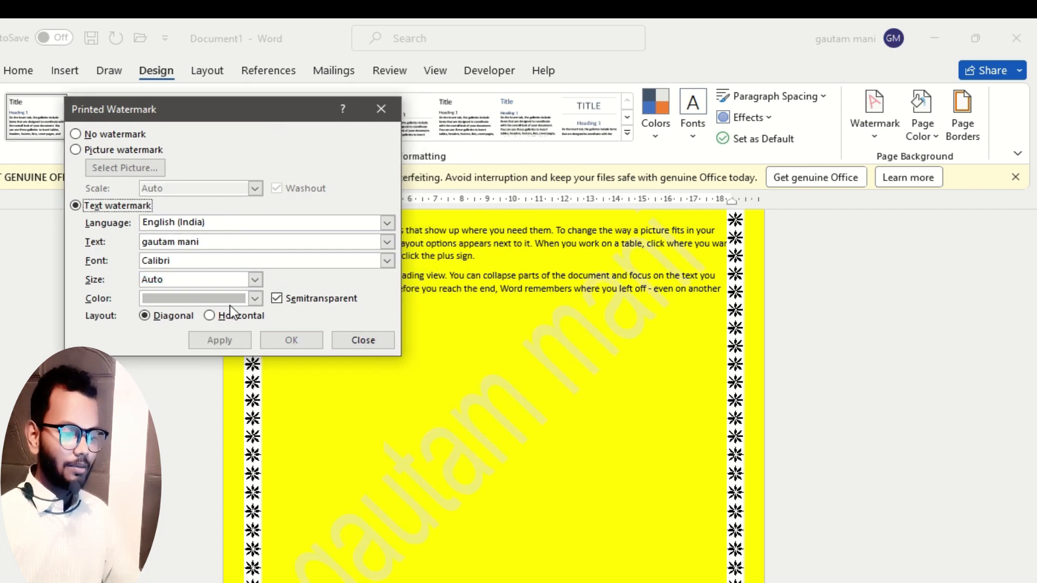
Color the text watermark red and turn off its semitransparency, applying both changes to the page.
click(257, 296)
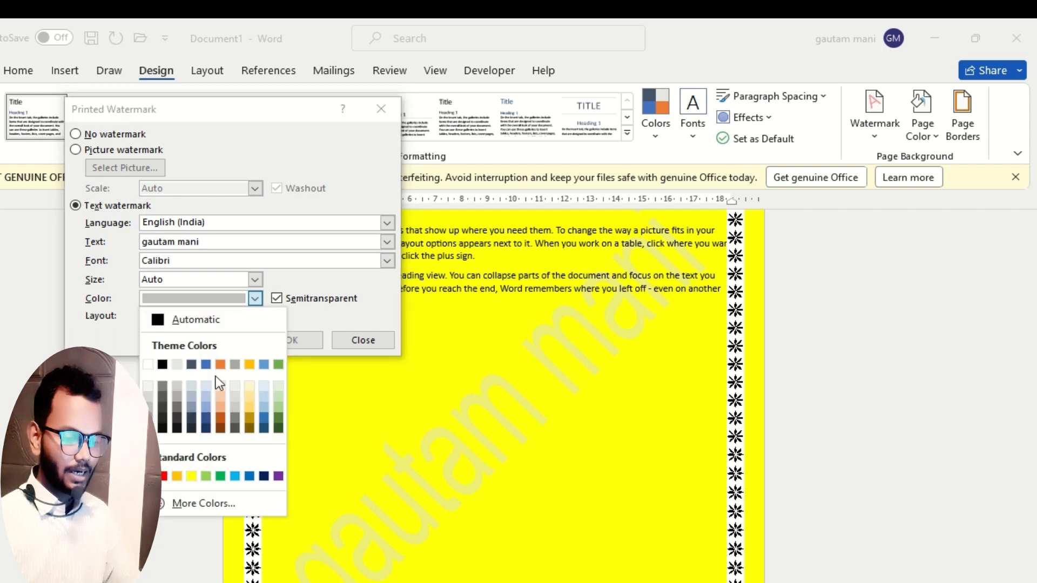
click(179, 468)
click(222, 344)
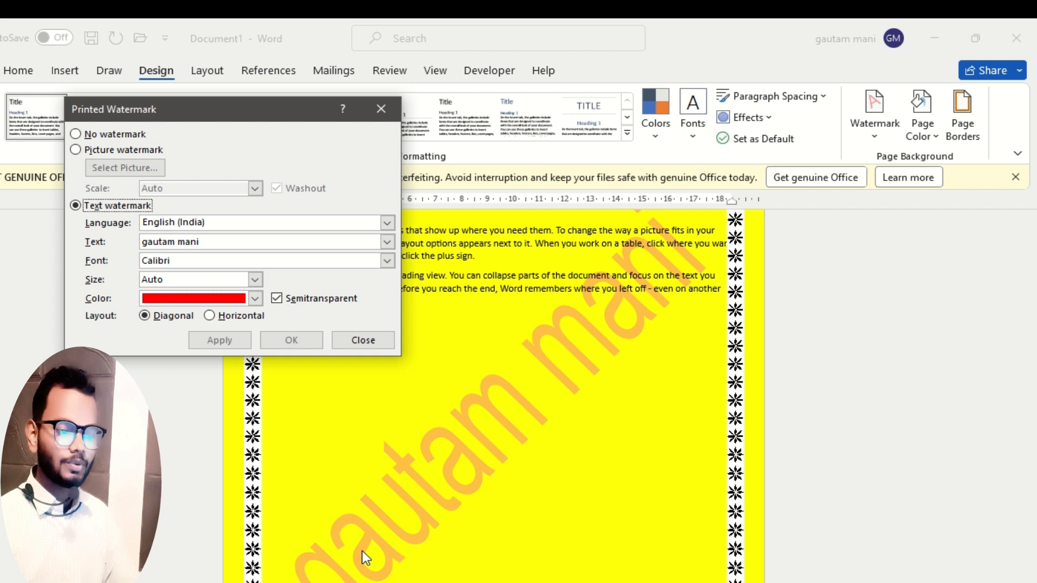
click(277, 299)
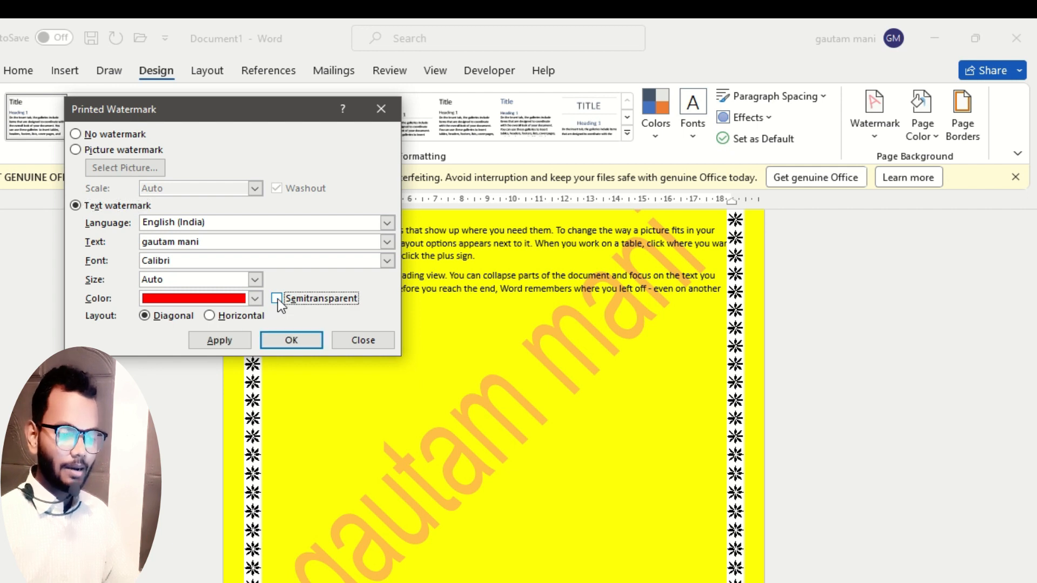
click(219, 341)
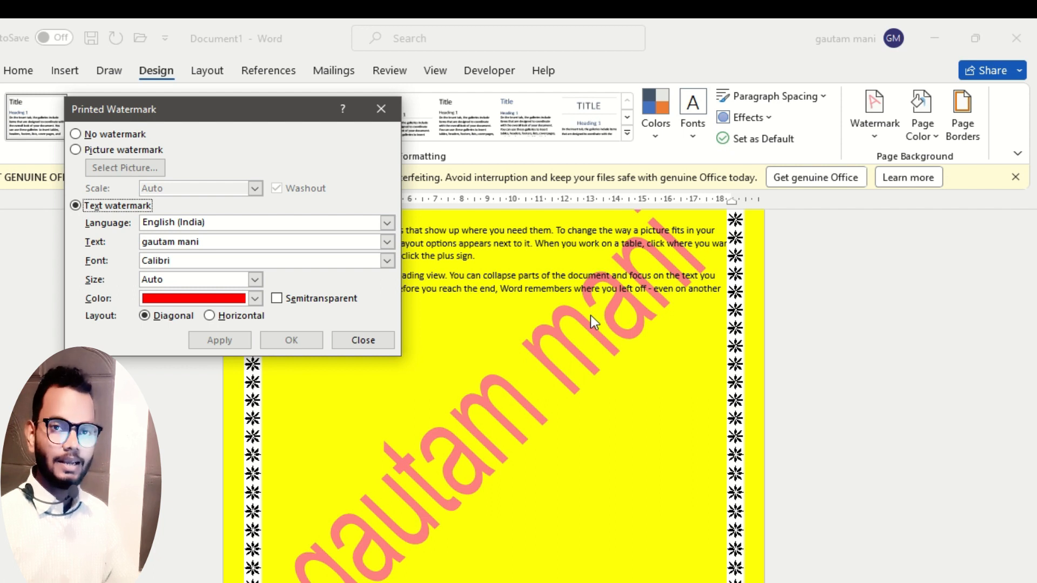
Make the red text watermark semitransparent again and change its layout to horizontal.
click(278, 298)
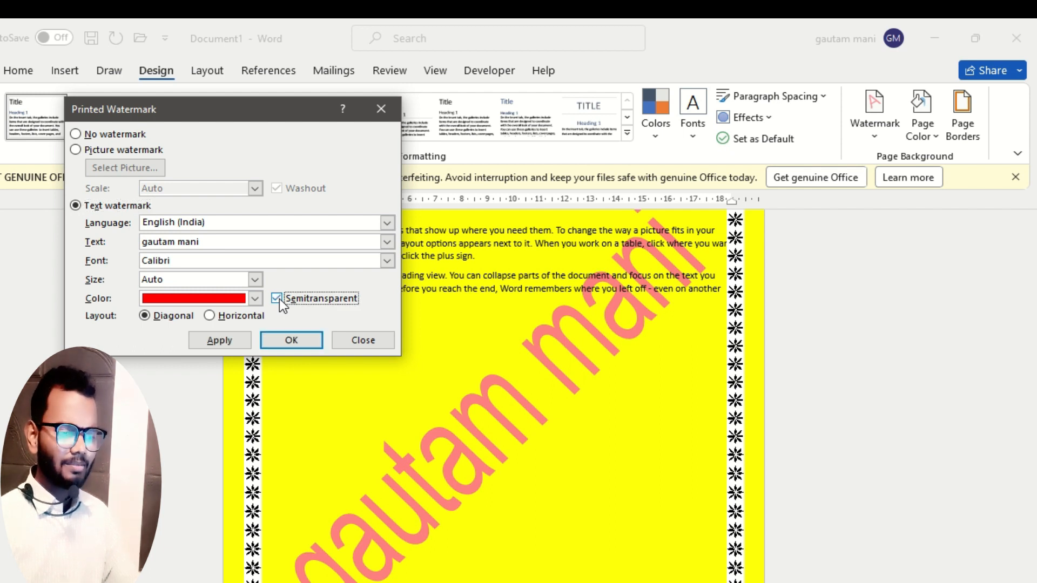
click(228, 342)
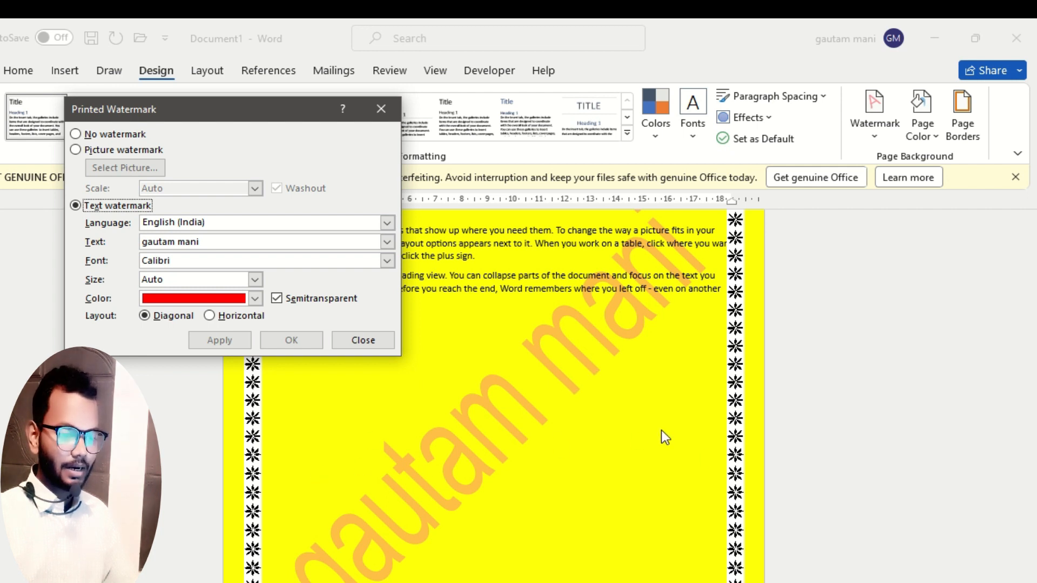
click(211, 318)
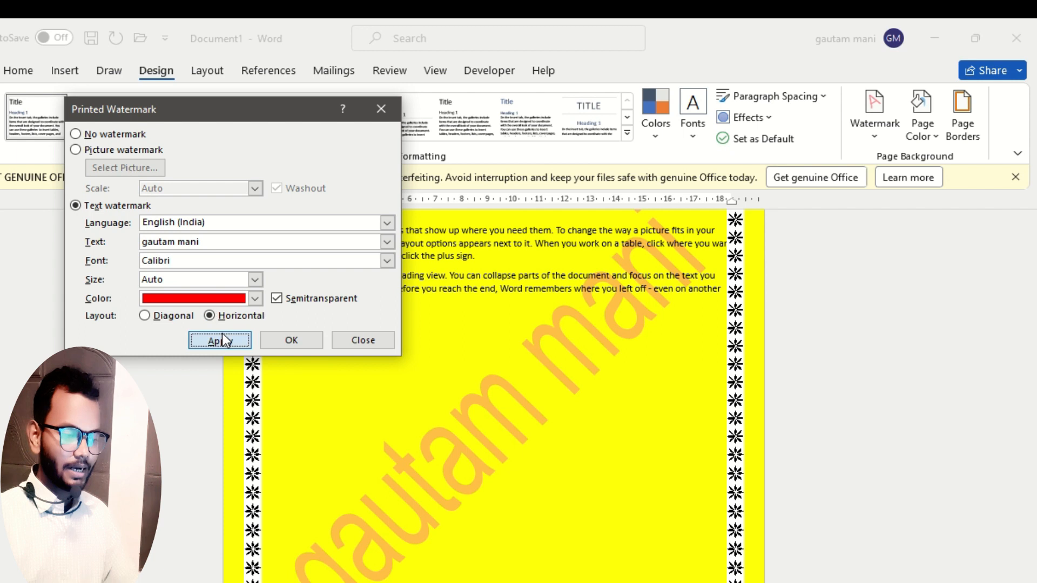
click(221, 337)
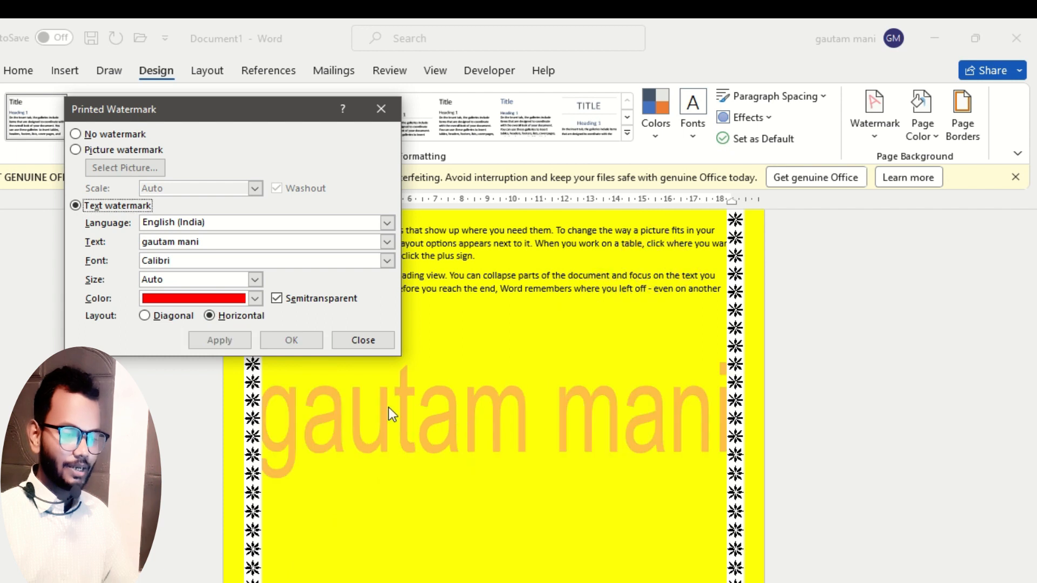
Apply the picture llo.jfif from the Downloads folder as a picture watermark with Auto scale and Washout on.
click(76, 150)
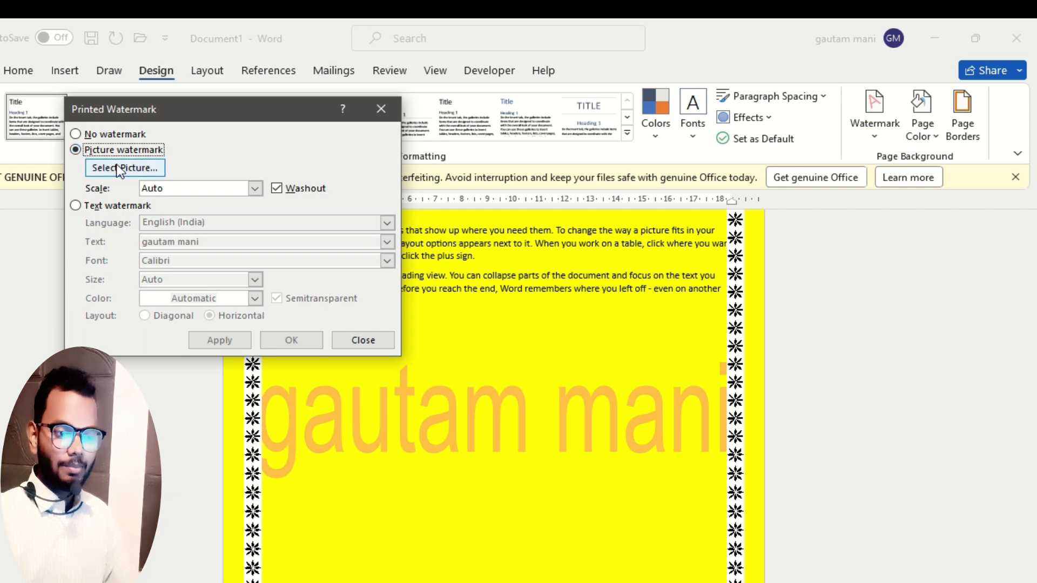
click(131, 169)
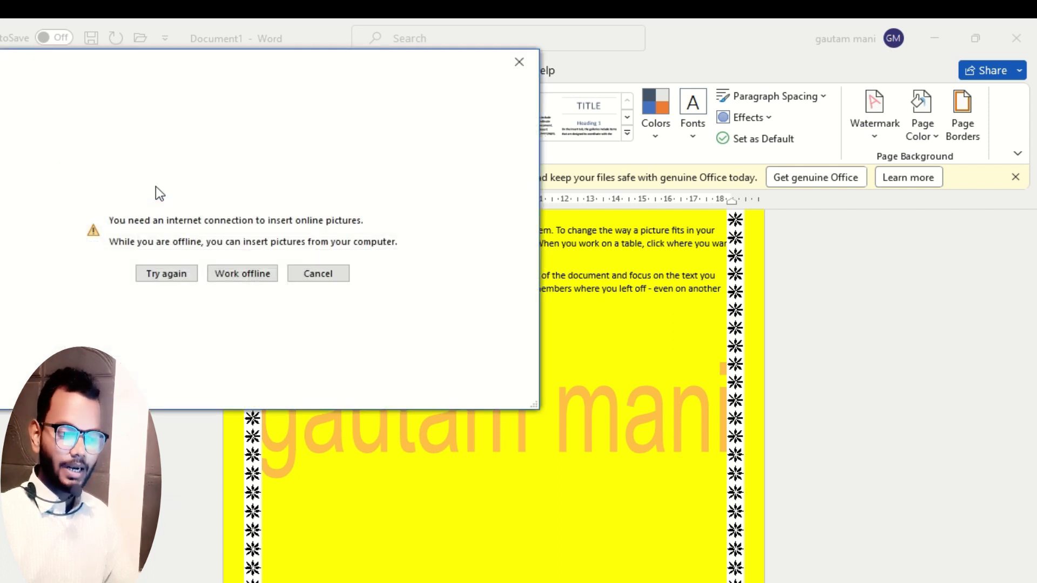
click(236, 274)
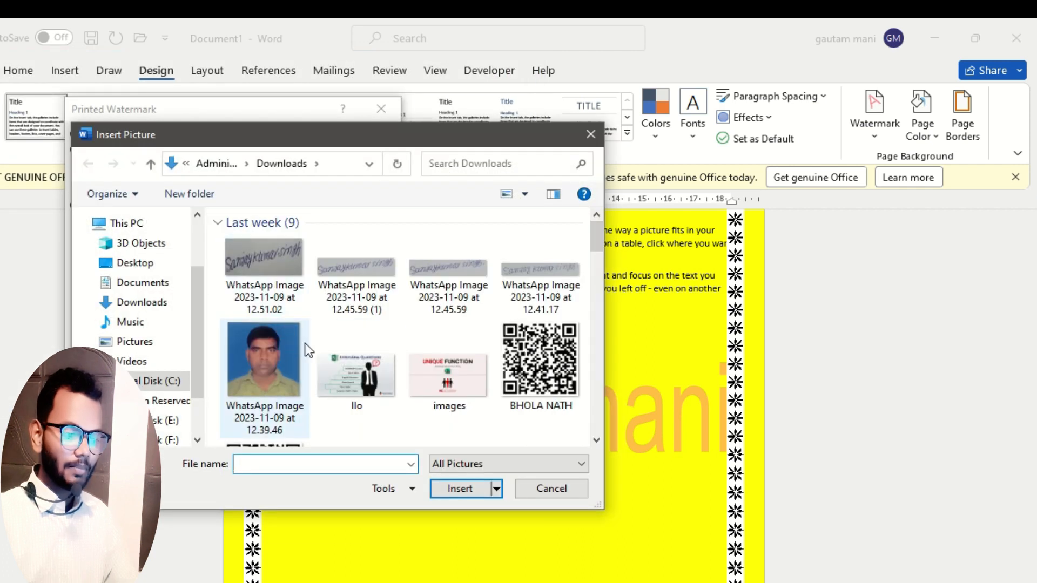
double_click(361, 370)
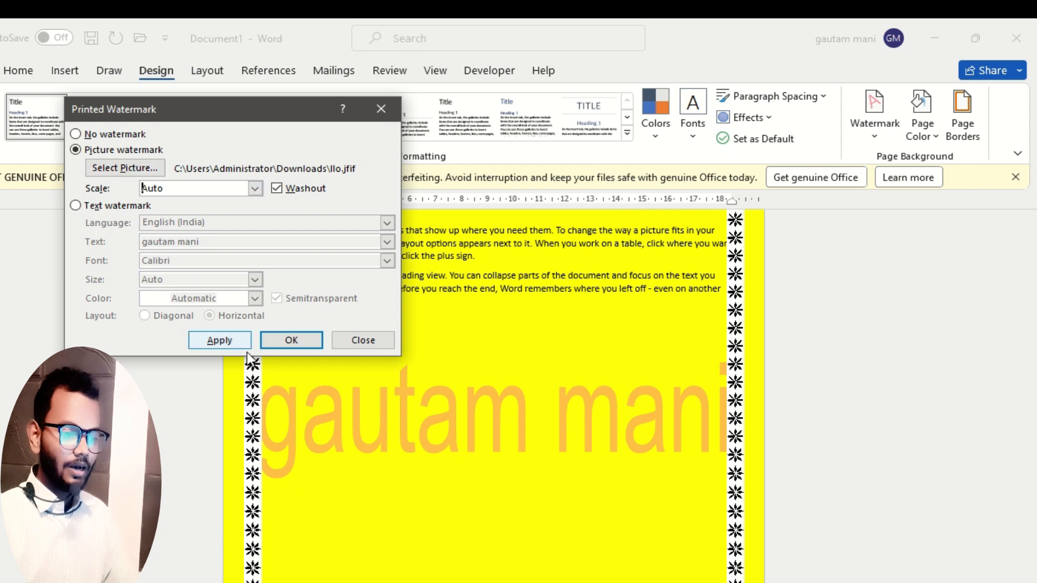
click(231, 342)
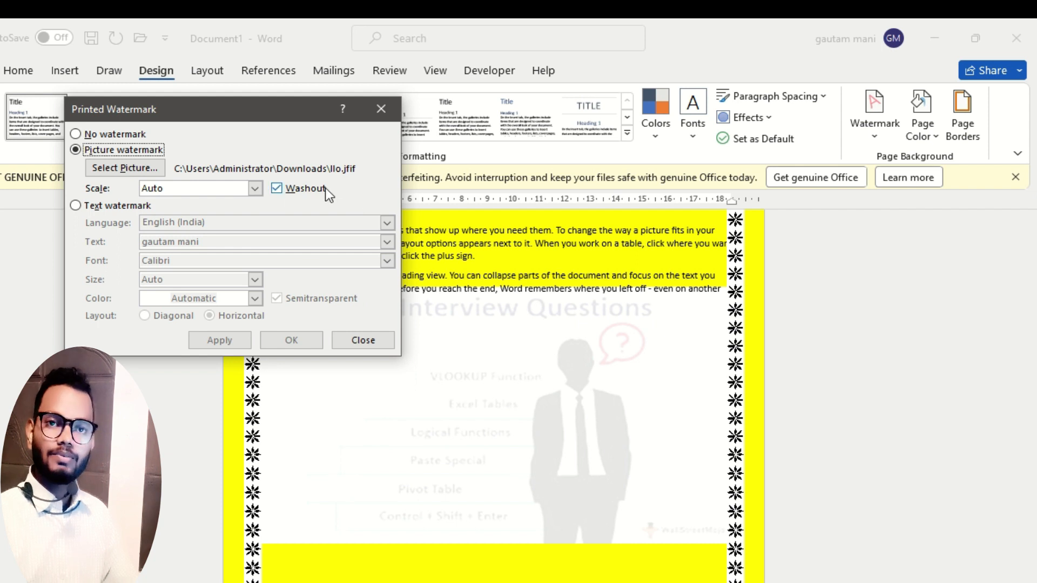
Apply the picture watermark without Washout, and reapply it with Washout enabled.
click(277, 189)
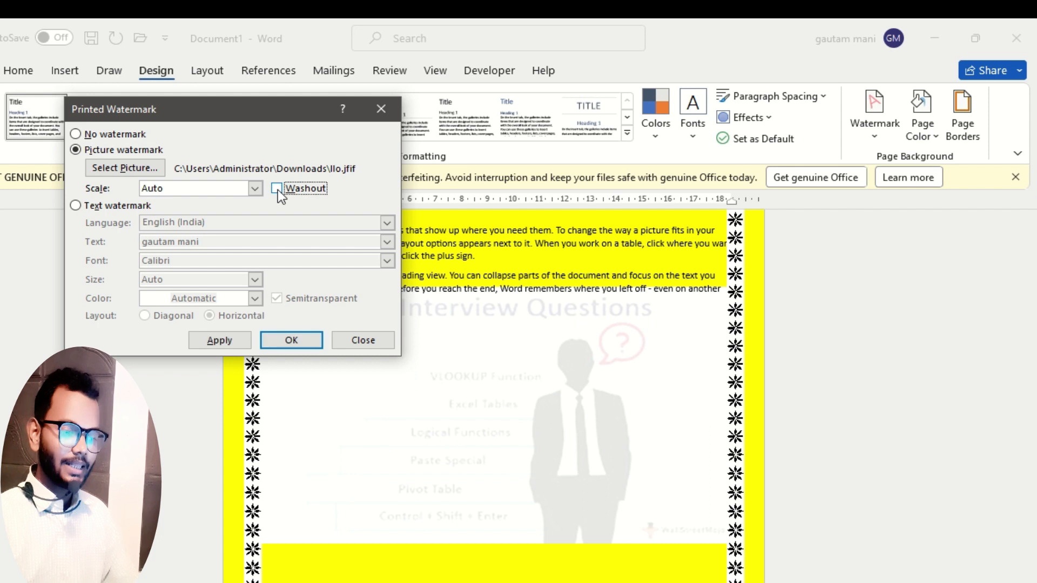
click(219, 341)
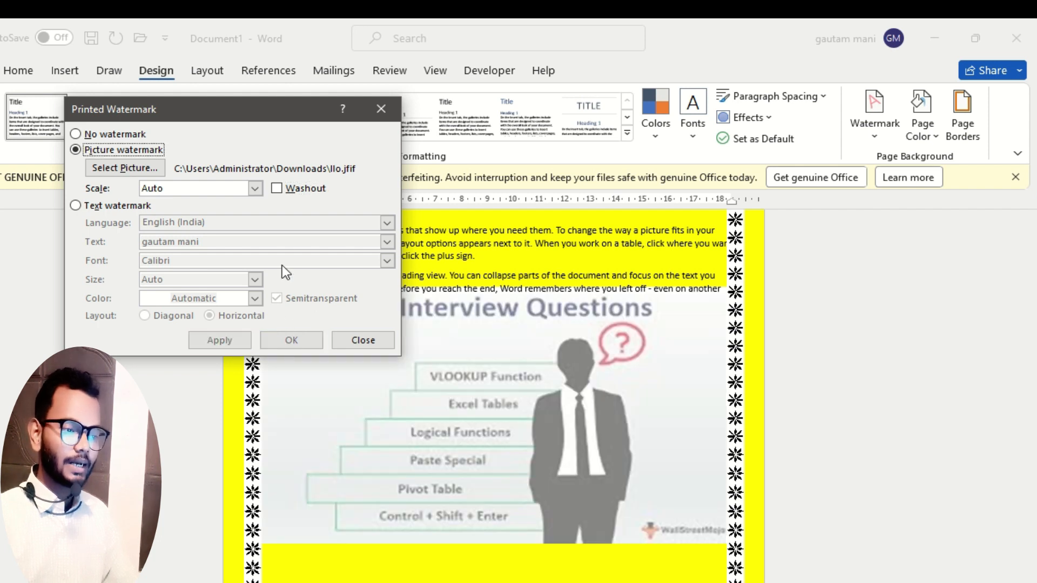
click(277, 188)
click(241, 341)
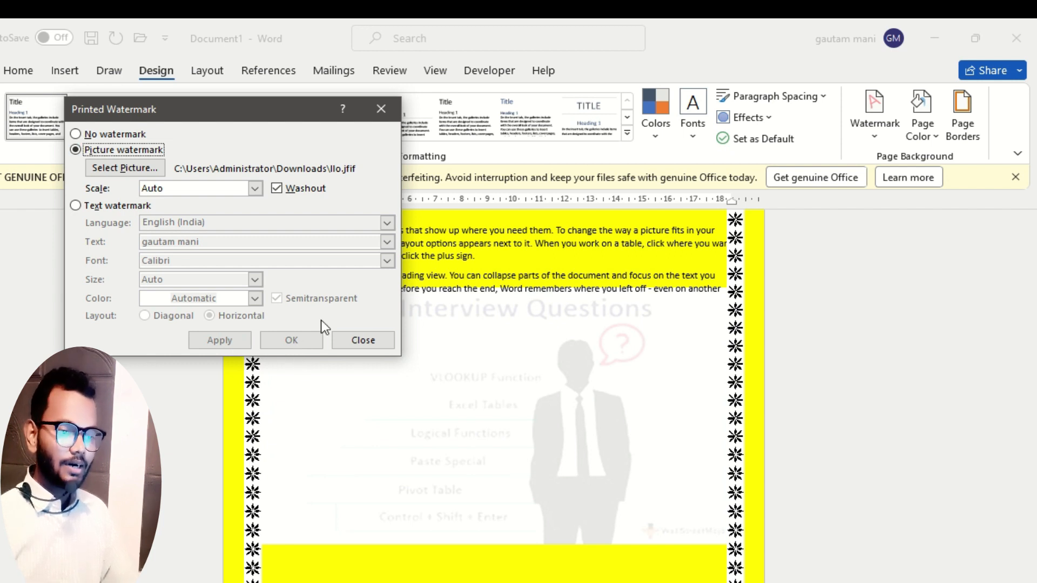
Remove the picture watermark from the page with the No watermark option.
click(89, 135)
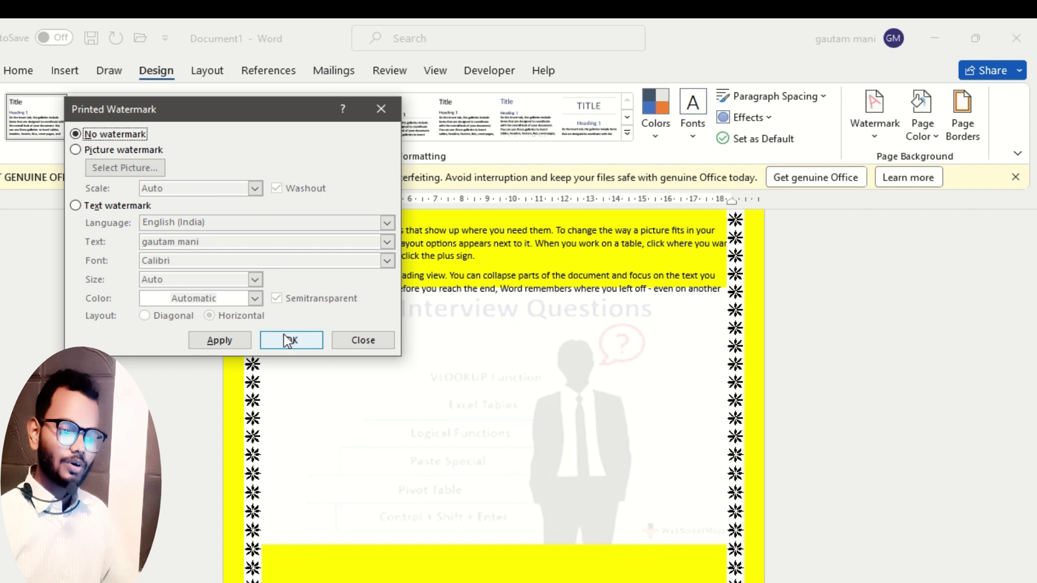
click(292, 342)
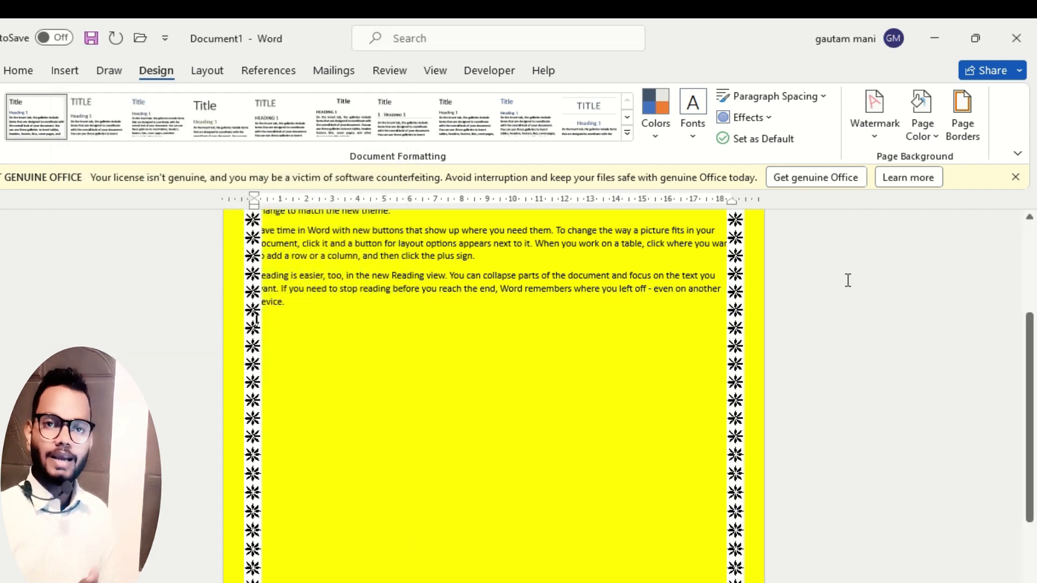
key(alt+Tab)
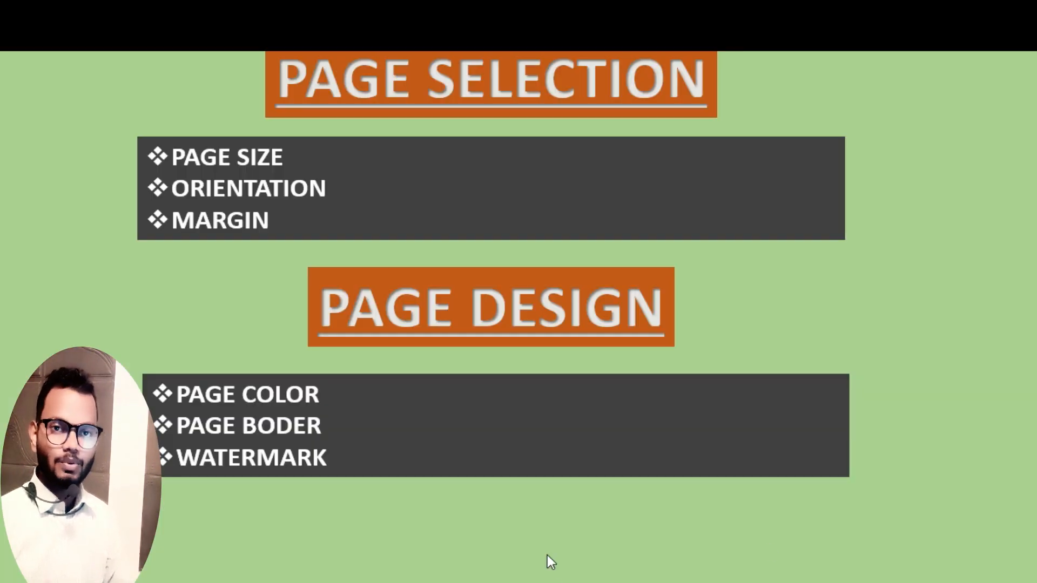
key(alt+Tab)
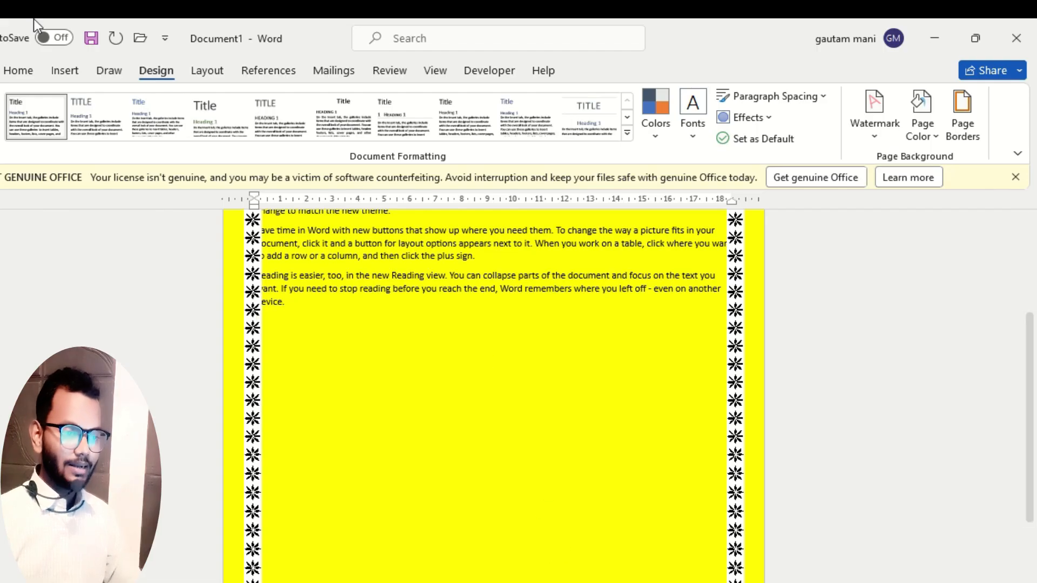
click(207, 71)
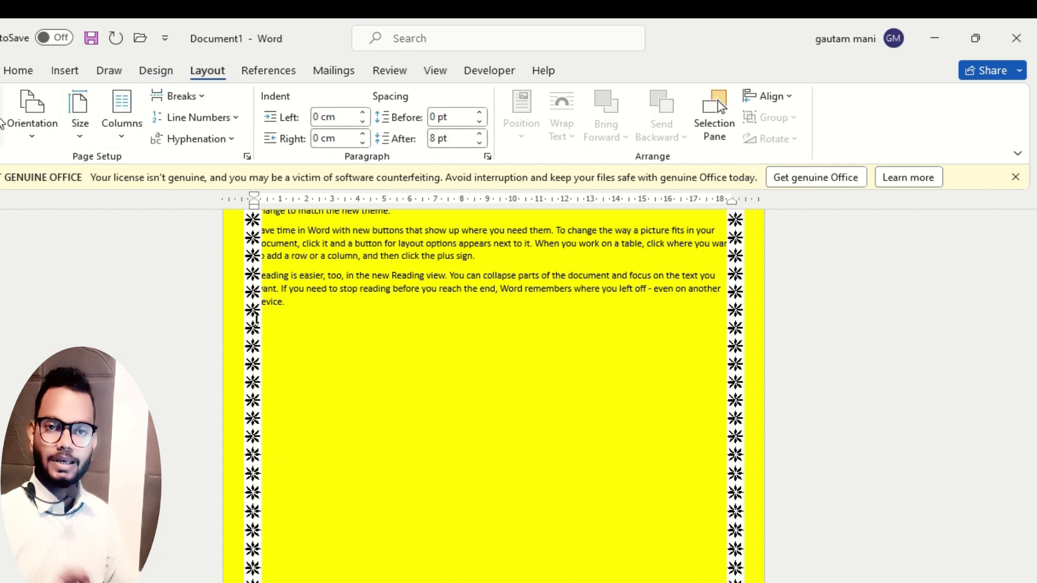
click(159, 72)
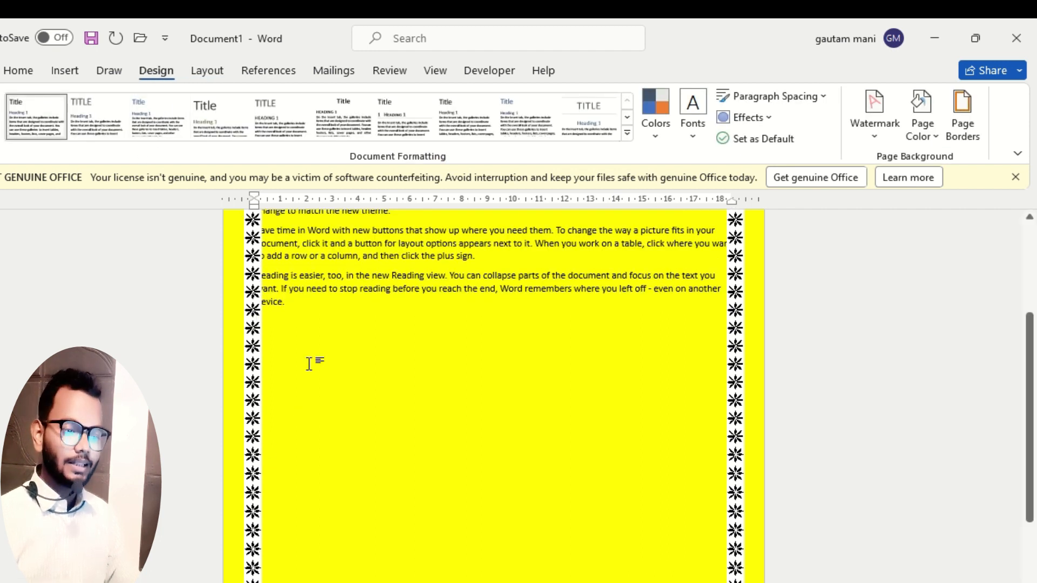
Set the page border's art to (none) for the whole document, keeping the Box setting.
click(963, 132)
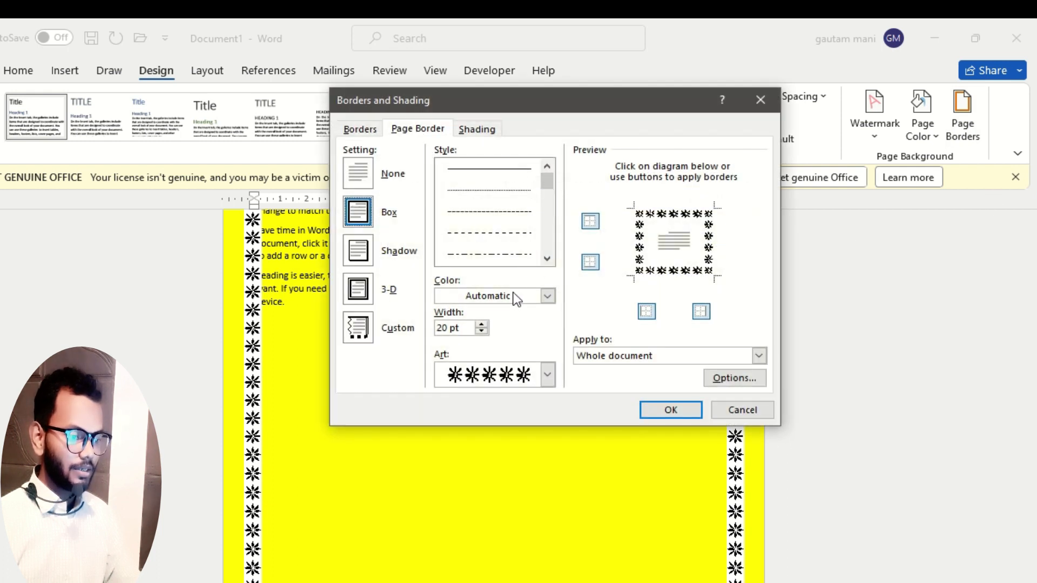
click(547, 375)
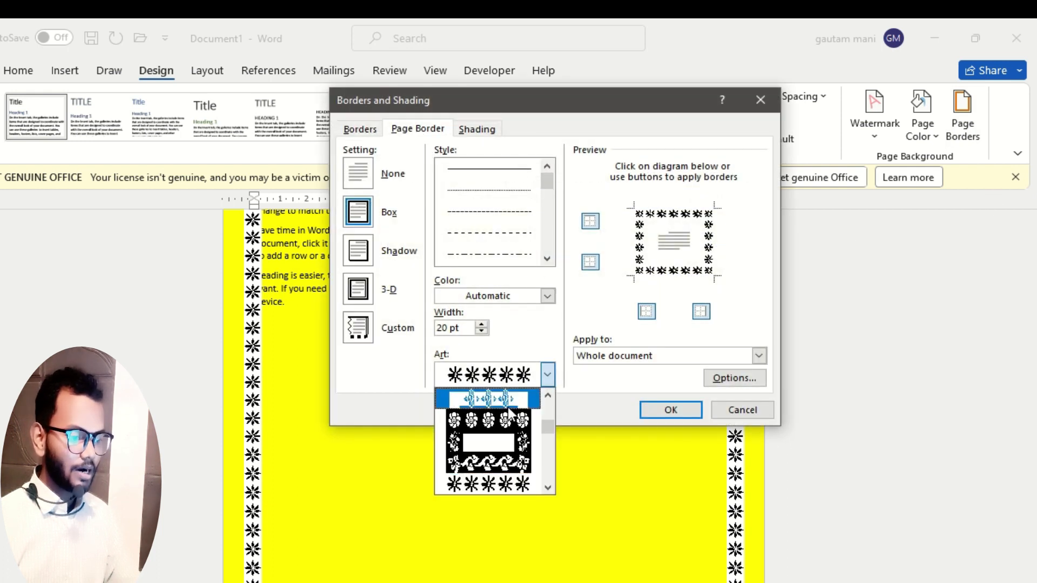
drag(548, 430, 540, 380)
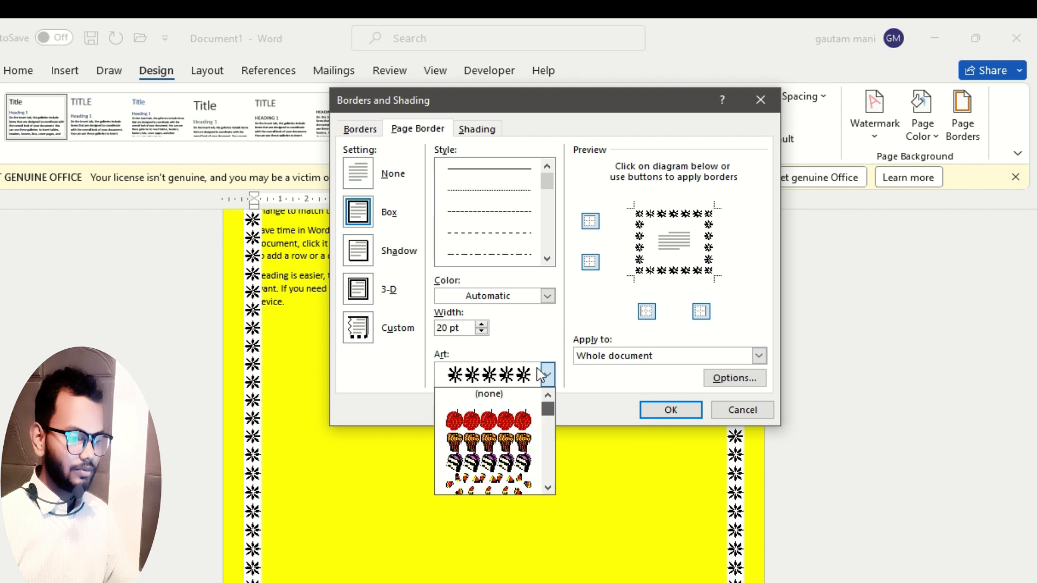
click(511, 400)
click(692, 411)
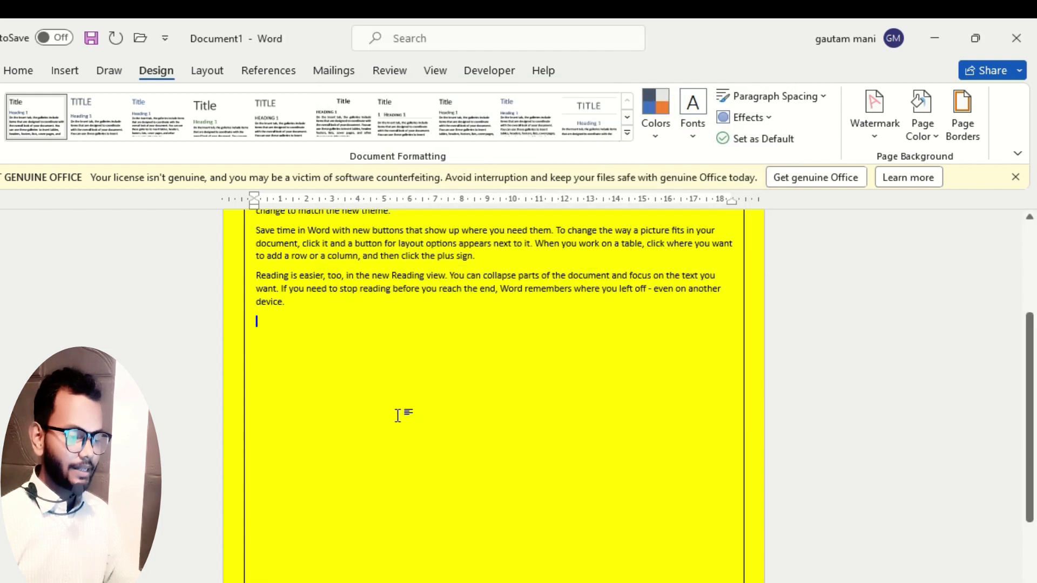
scroll(421, 347, up, 3)
scroll(421, 346, up, 2)
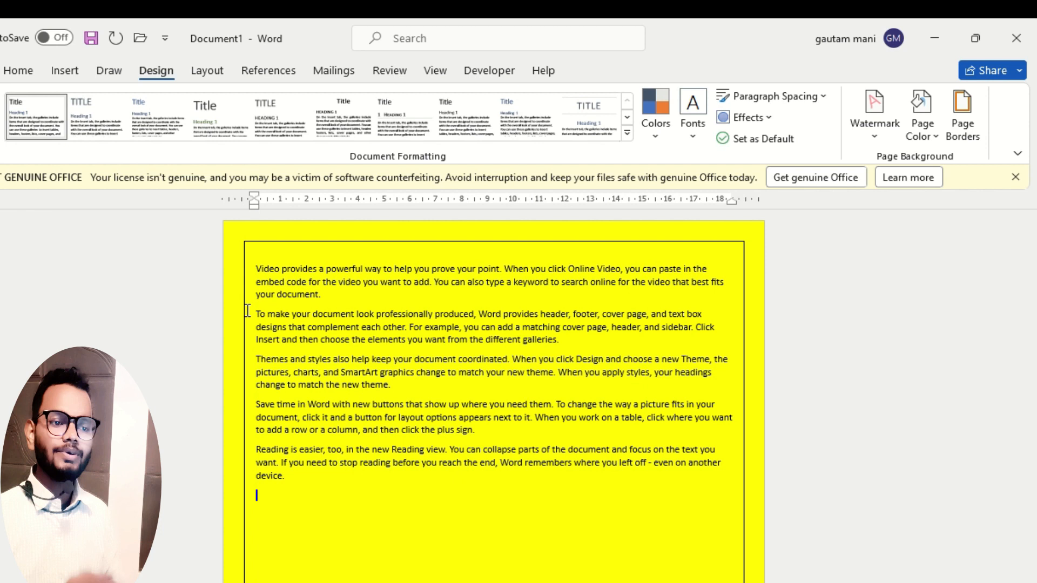
Examine the sample paragraphs and browse the fonts available for the text.
click(19, 72)
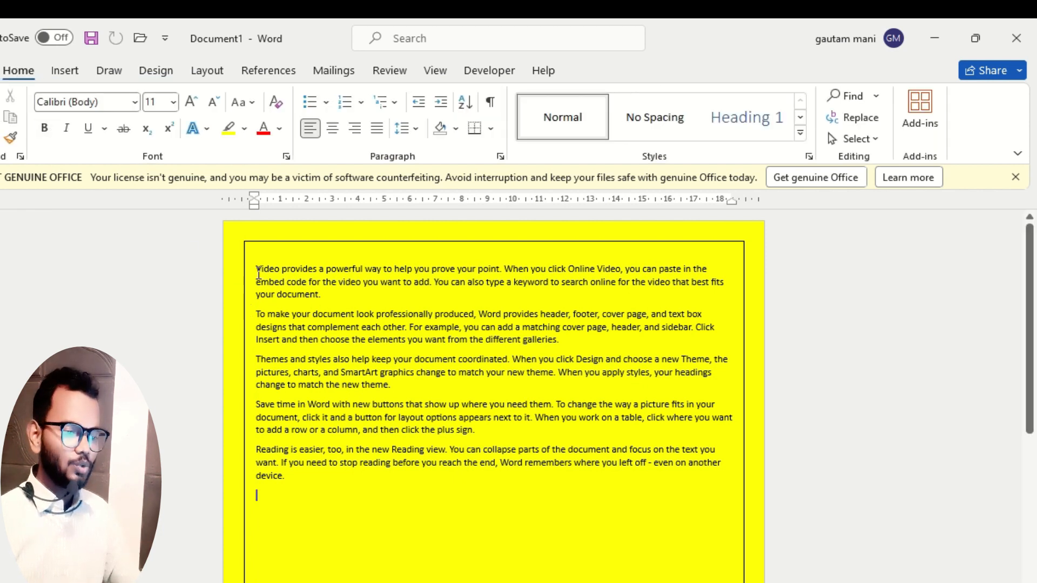
drag(259, 269, 457, 463)
scroll(457, 463, up, 6)
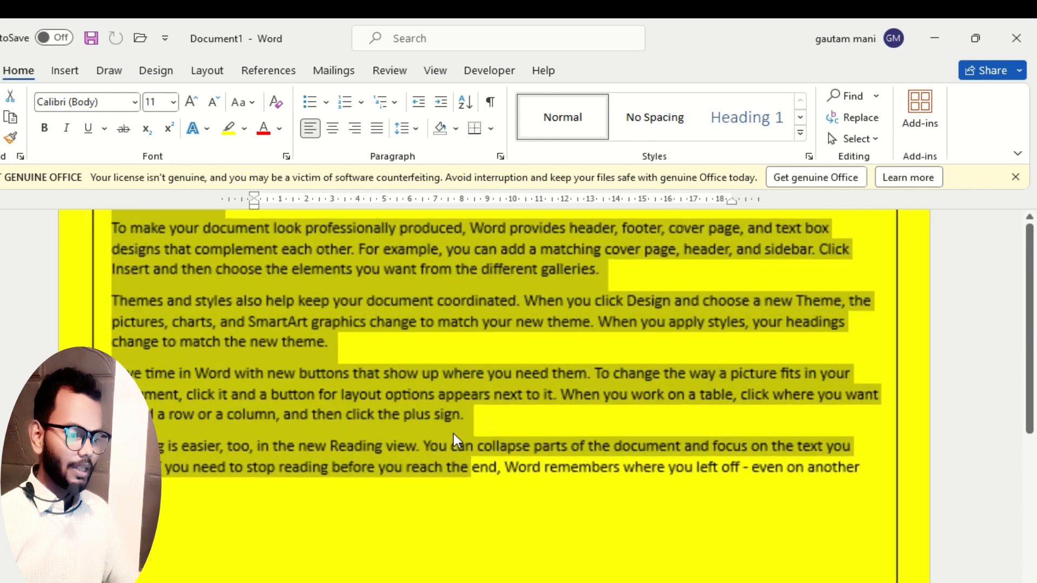
scroll(298, 423, up, 1)
click(205, 349)
drag(111, 306, 208, 311)
click(238, 354)
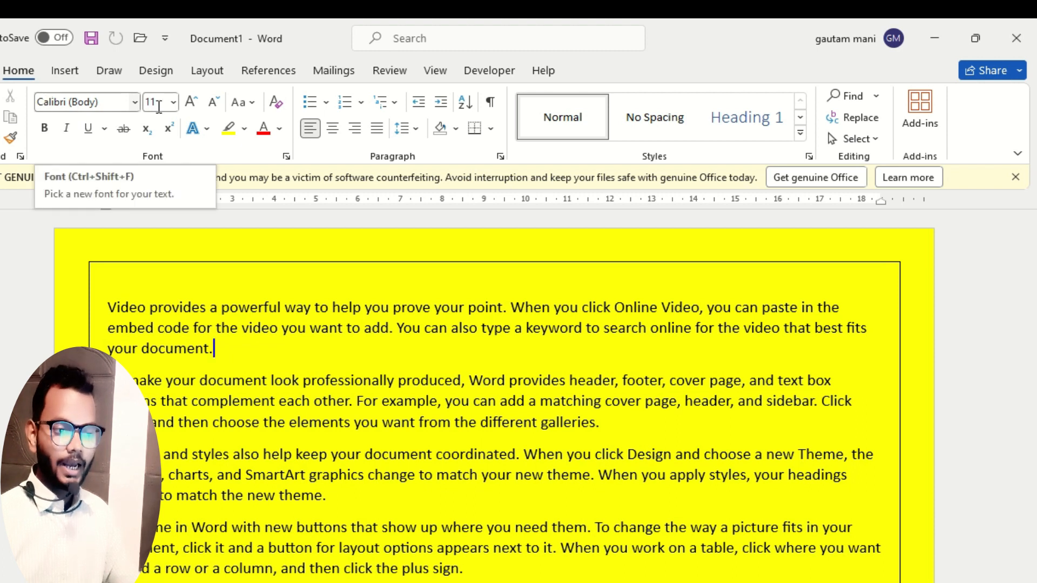
click(134, 102)
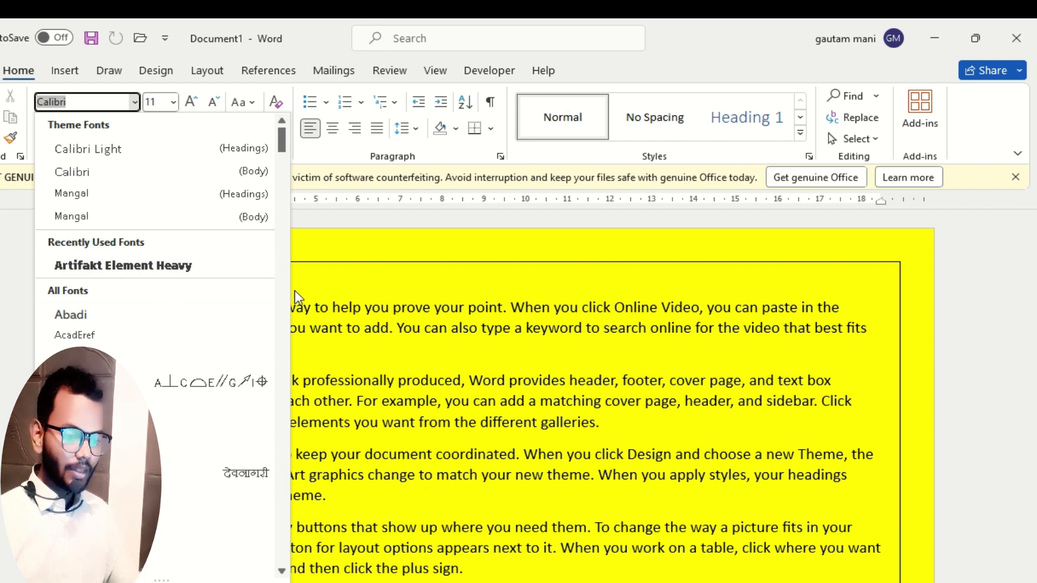
scroll(157, 427, down, 10)
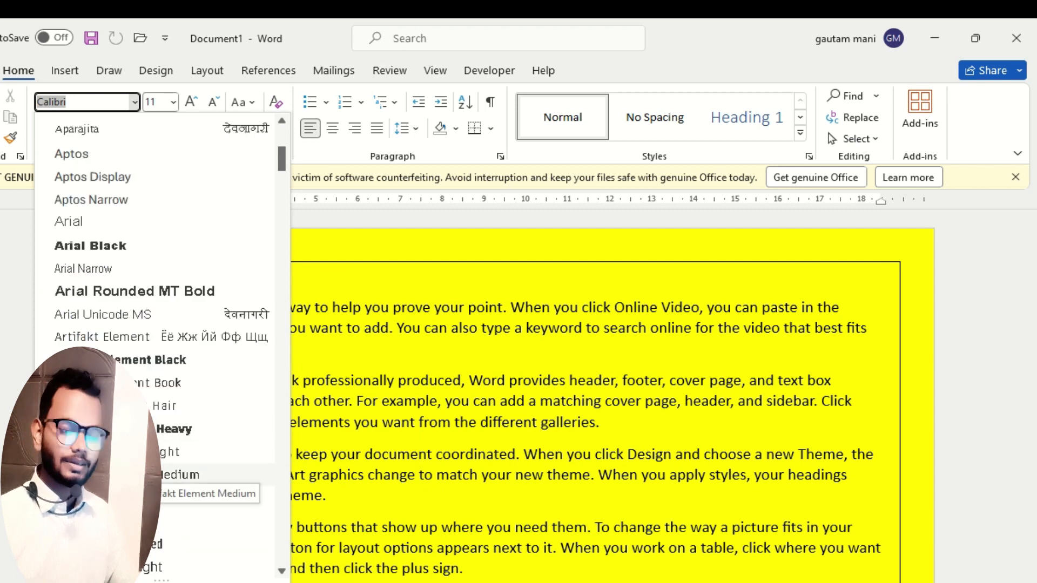
click(336, 289)
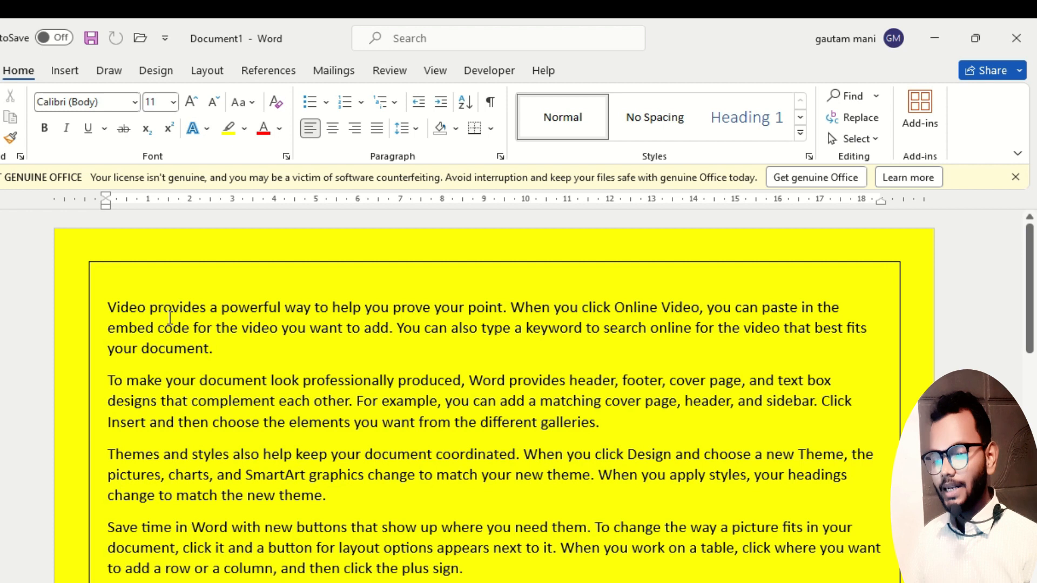
Change the font of the first paragraph, starting with "Video provides", to Blackadder ITC.
drag(109, 306, 464, 451)
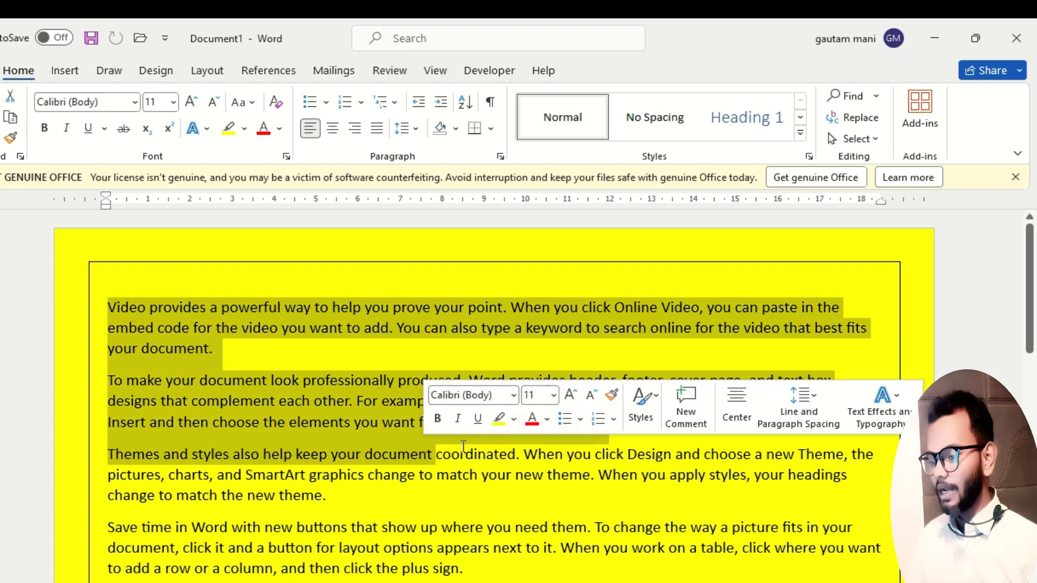
click(498, 478)
drag(219, 354, 109, 308)
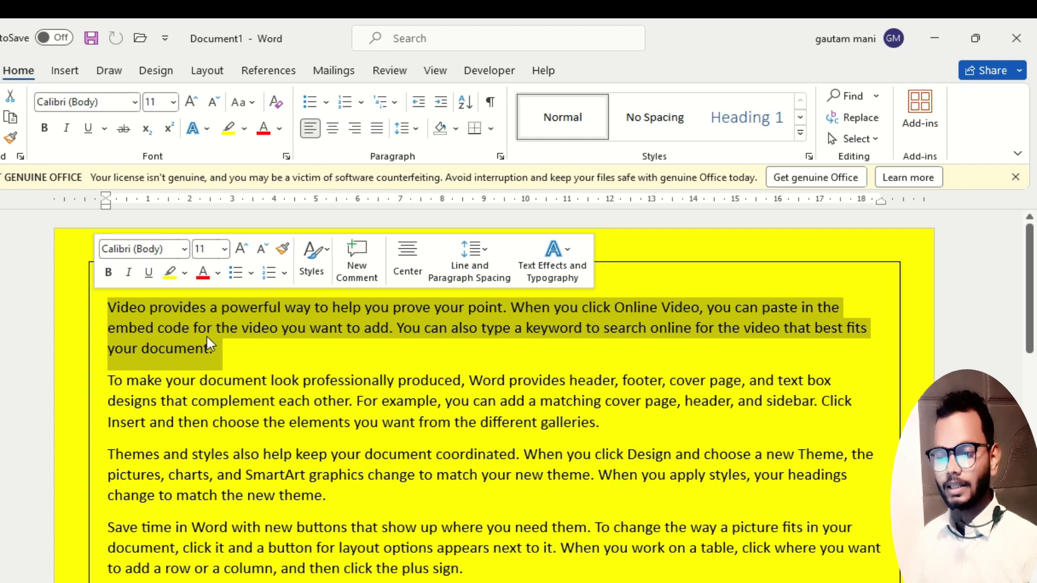
click(230, 358)
drag(236, 357, 90, 308)
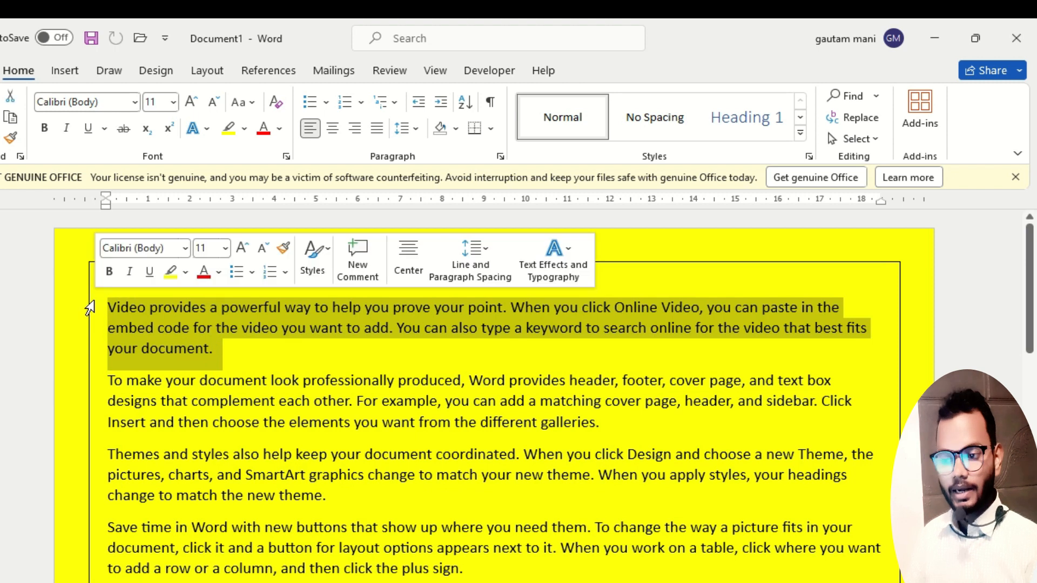
click(135, 102)
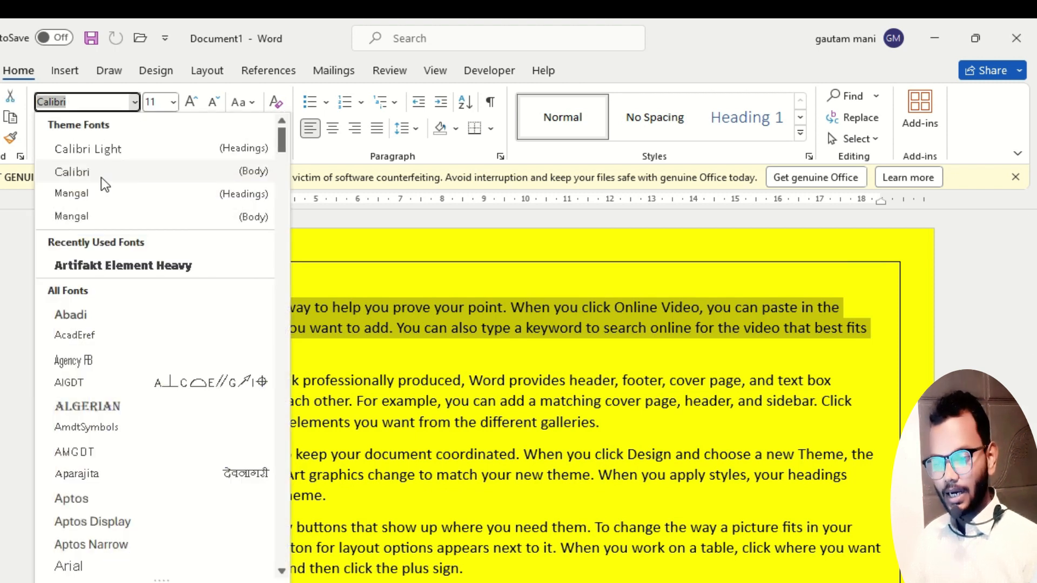
scroll(94, 408, down, 12)
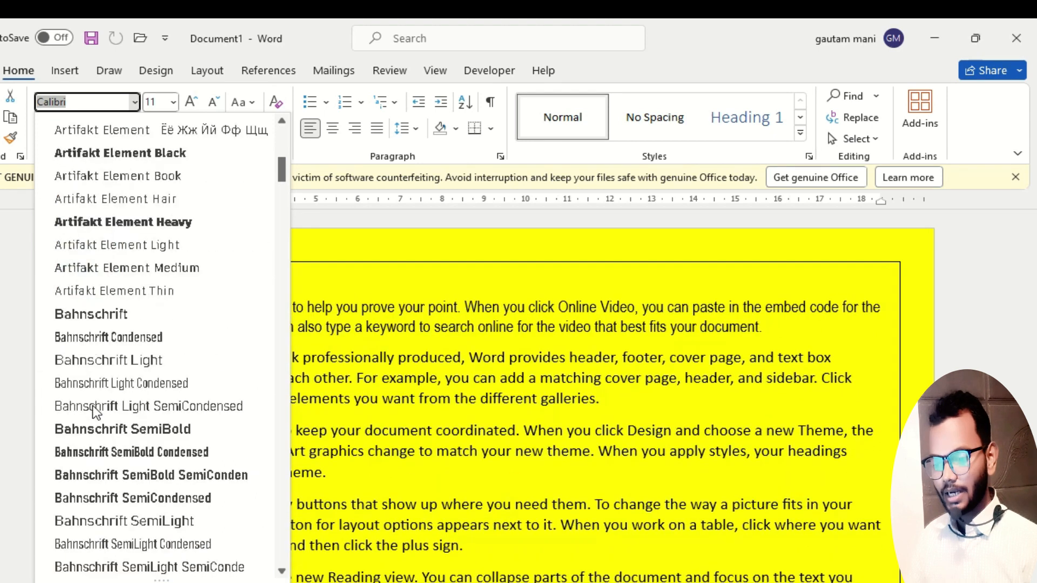
scroll(94, 411, down, 4)
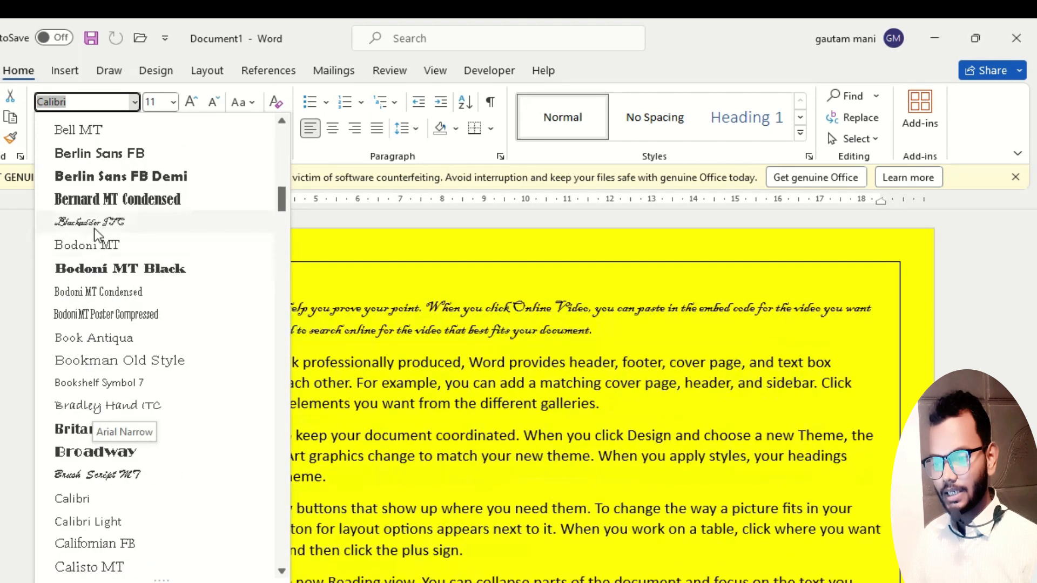
click(90, 224)
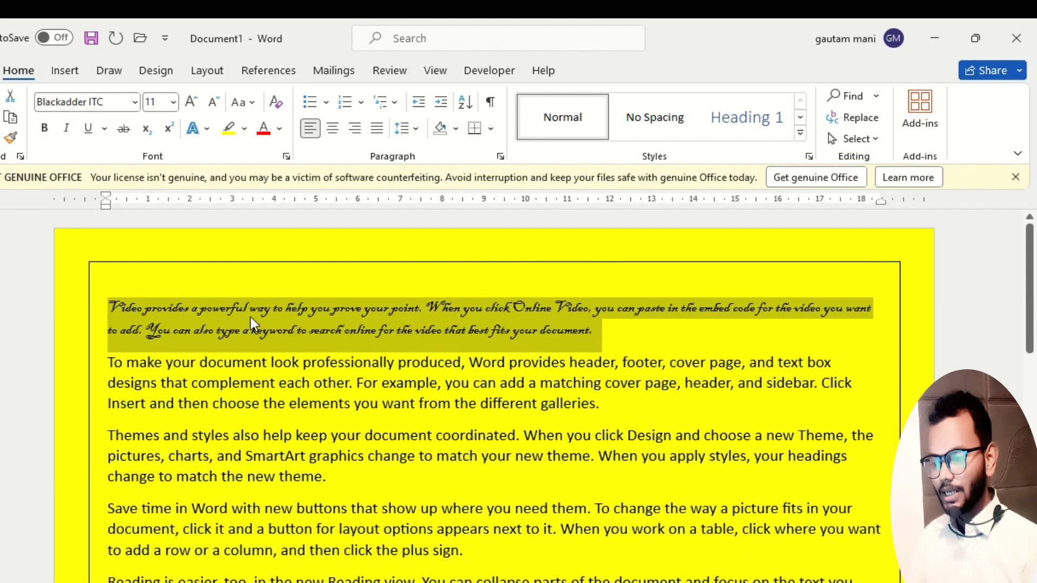
Change the font of the first paragraph, starting with "Video provides", to Chandas.
scroll(473, 352, up, 2)
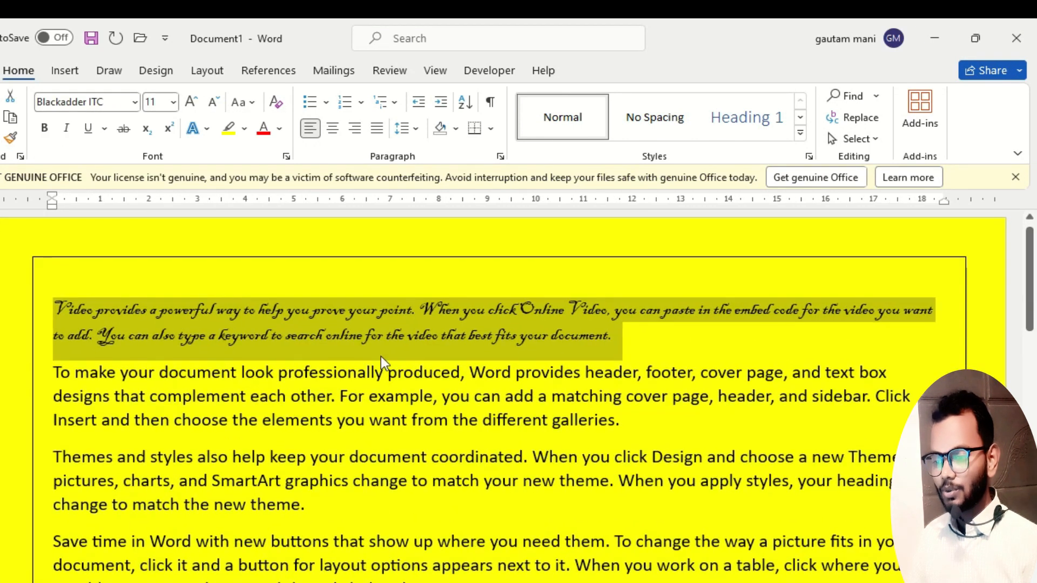
click(134, 102)
scroll(102, 324, down, 4)
scroll(105, 359, down, 15)
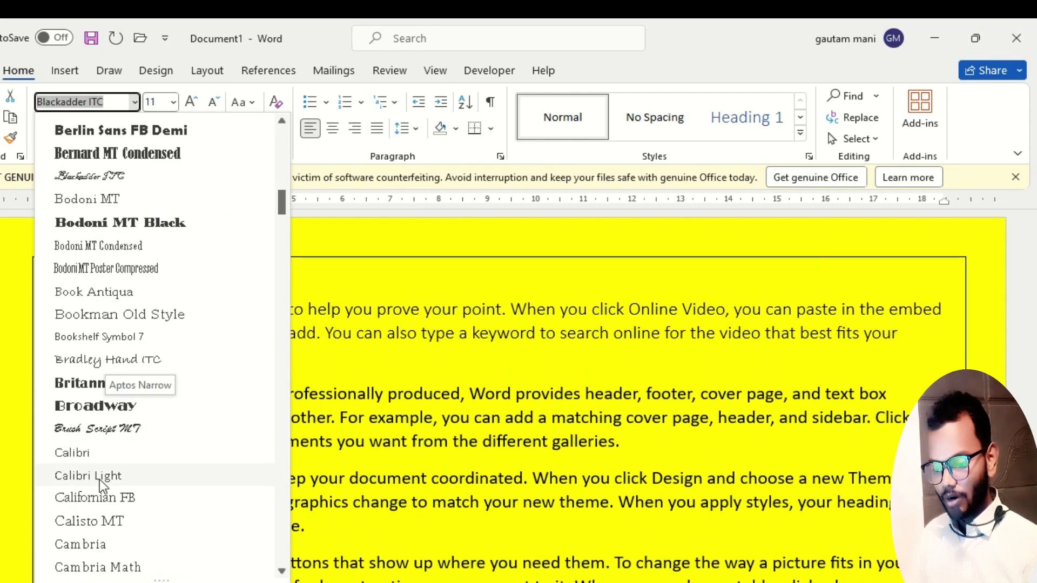
scroll(99, 480, down, 5)
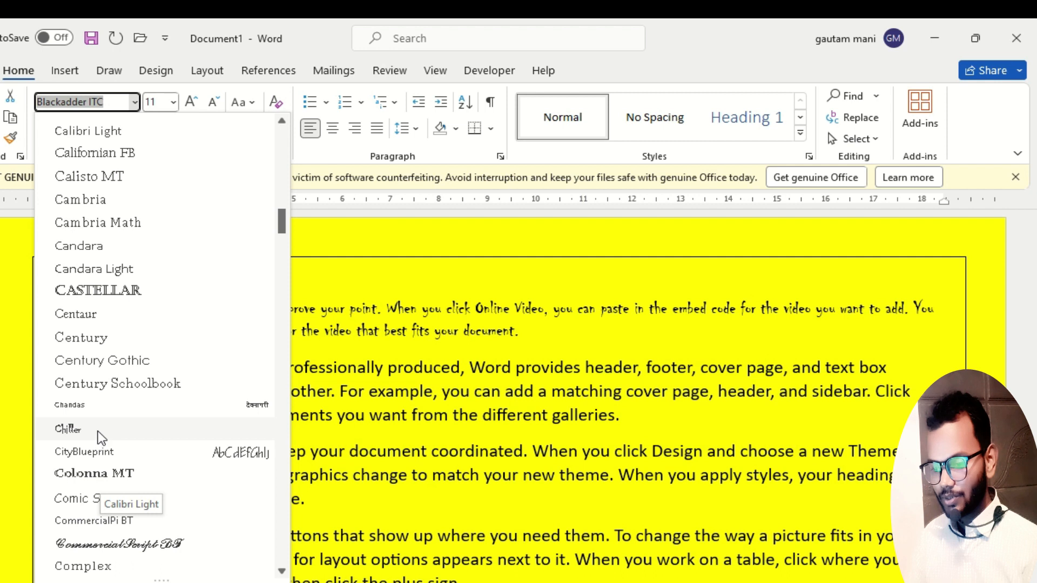
click(99, 412)
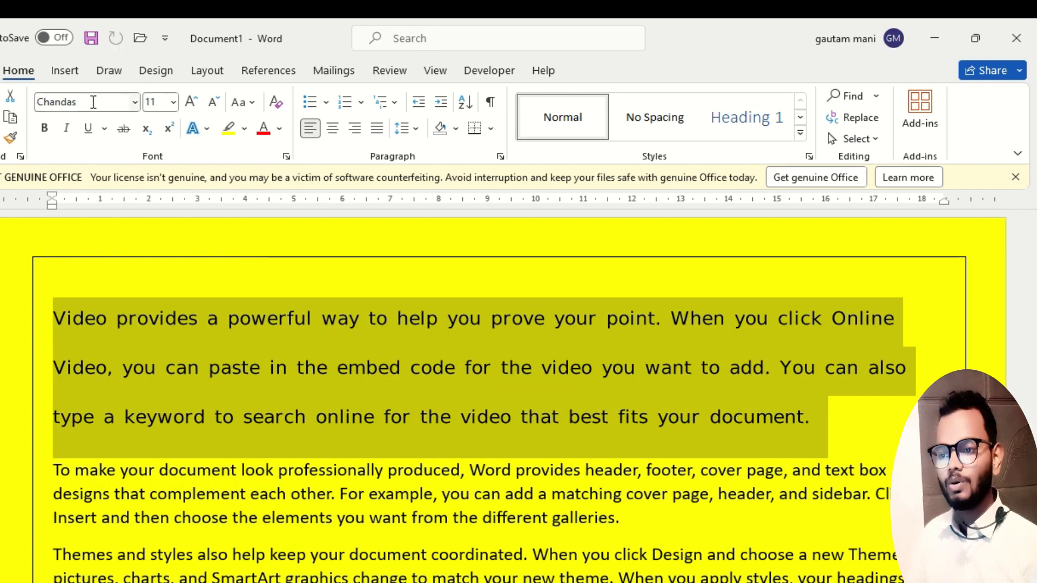
Set the first paragraph's font back to the theme font Calibri (Body).
click(135, 103)
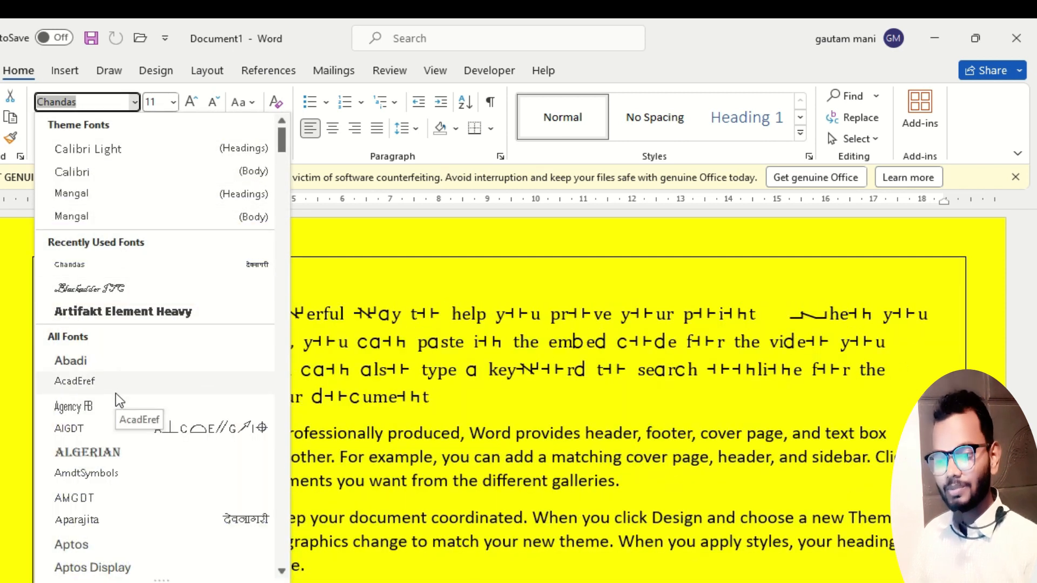
click(103, 173)
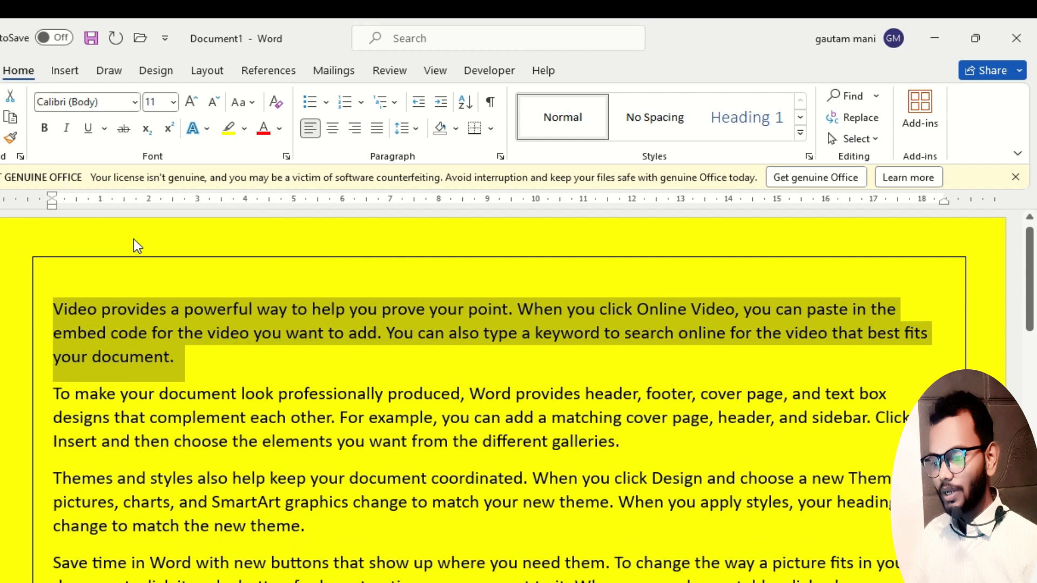
click(206, 361)
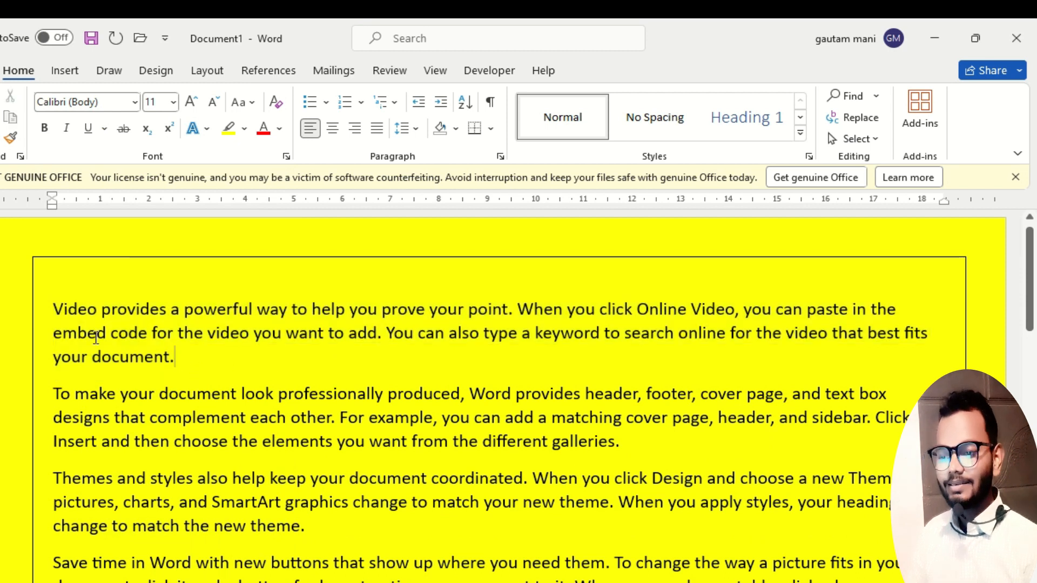
Set the first paragraph's font size to 72, and after that to 10.
triple_click(30, 306)
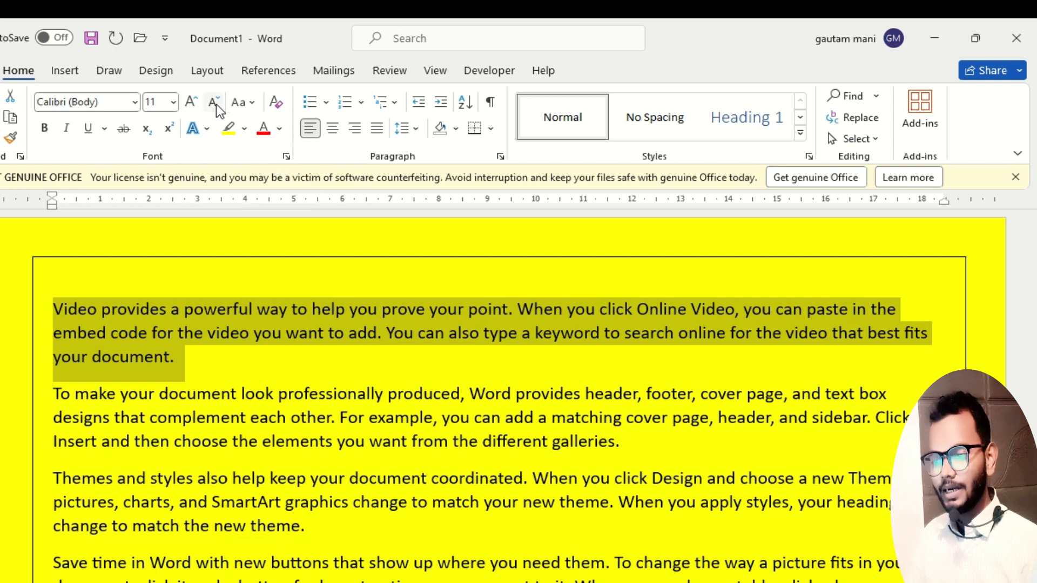
click(173, 102)
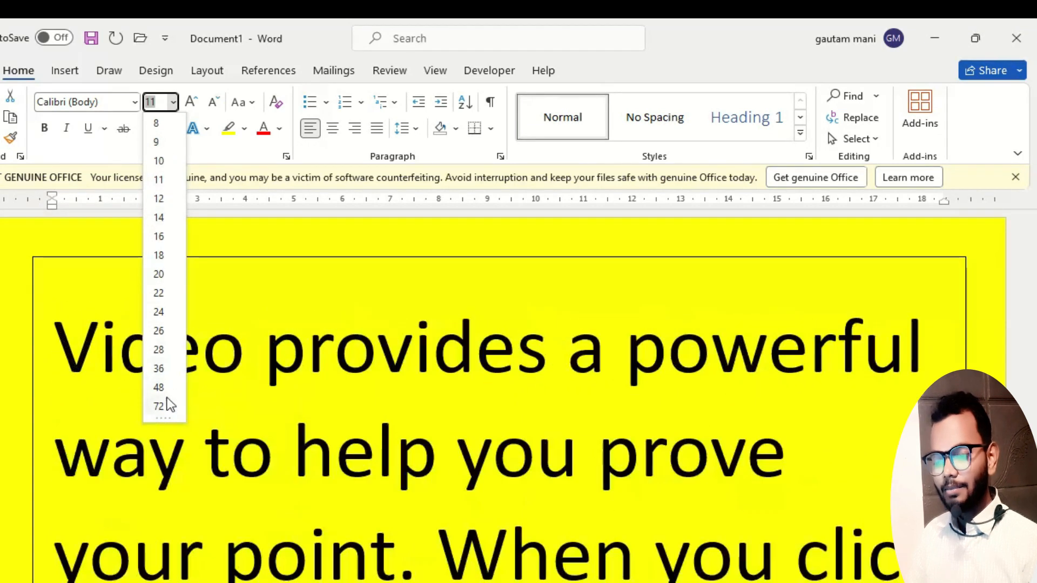
click(162, 406)
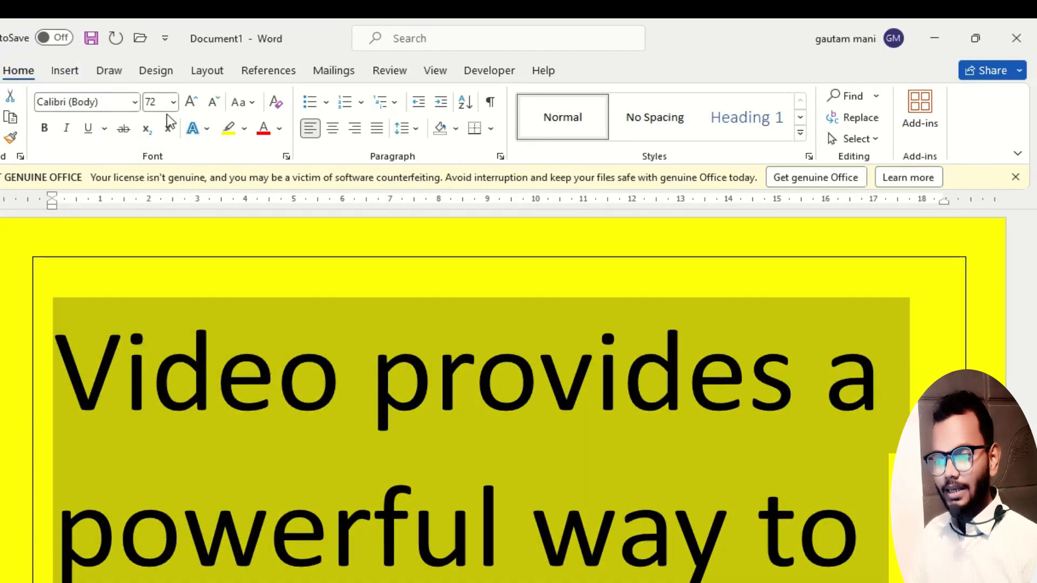
click(174, 103)
click(164, 163)
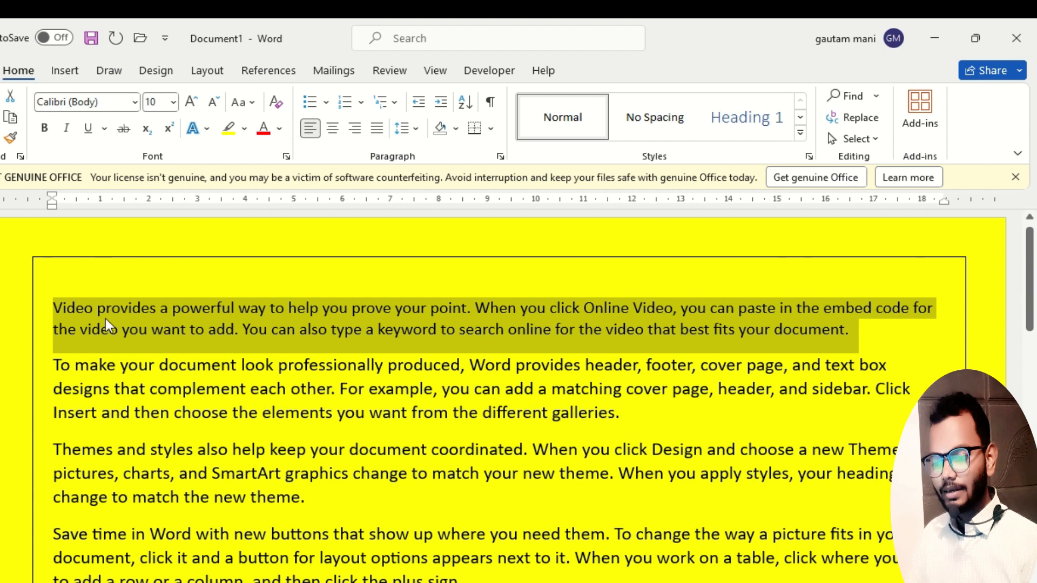
Increase the first paragraph's font size stepwise to 24.
click(193, 104)
click(192, 103)
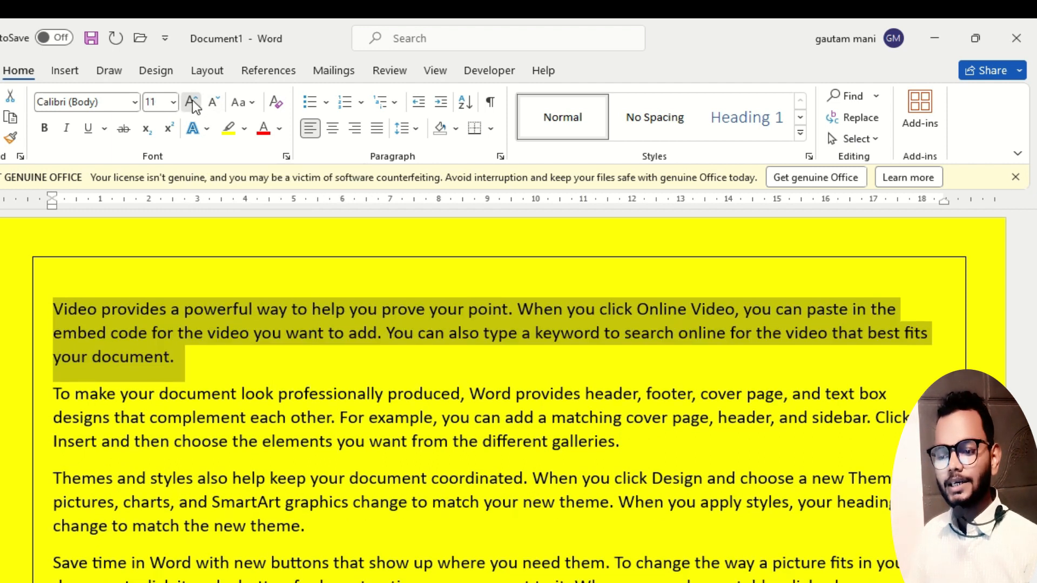
click(192, 103)
click(192, 103)
click(193, 103)
click(192, 104)
click(192, 104)
click(192, 103)
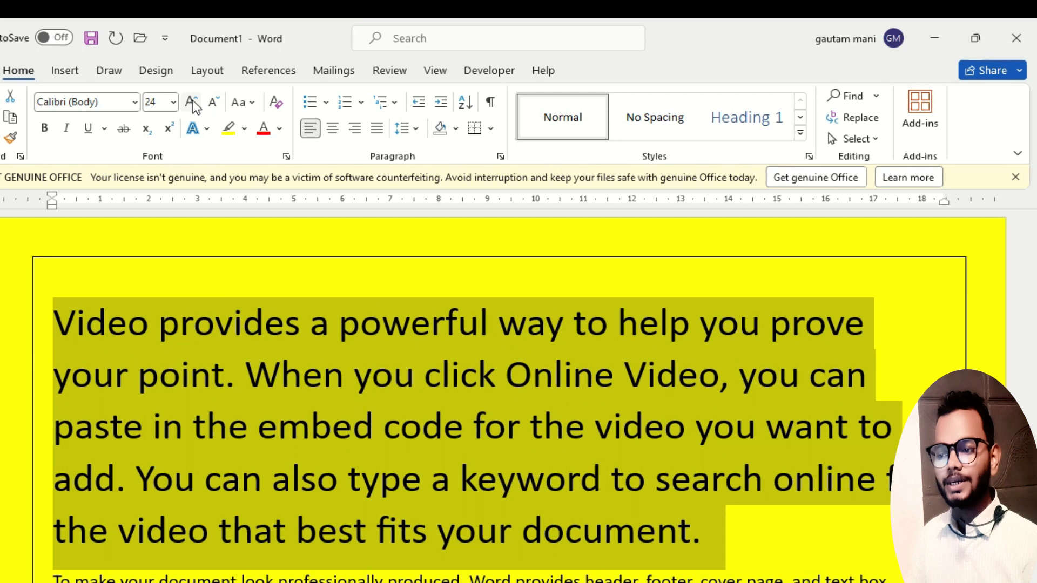
Decrease the first paragraph's font size stepwise to 11.
click(214, 103)
click(214, 103)
click(214, 103)
click(213, 104)
click(214, 104)
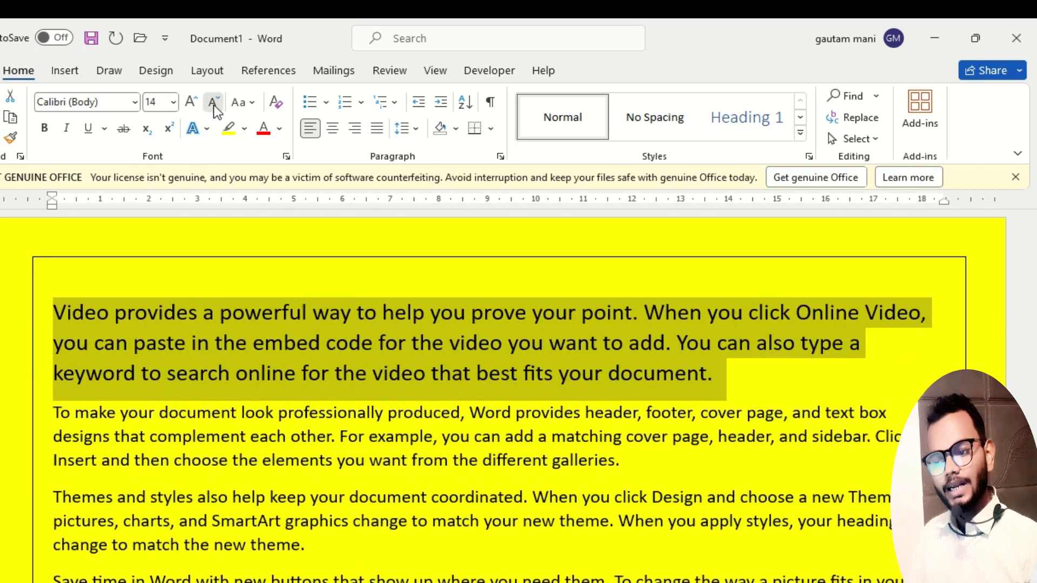
click(214, 104)
click(214, 104)
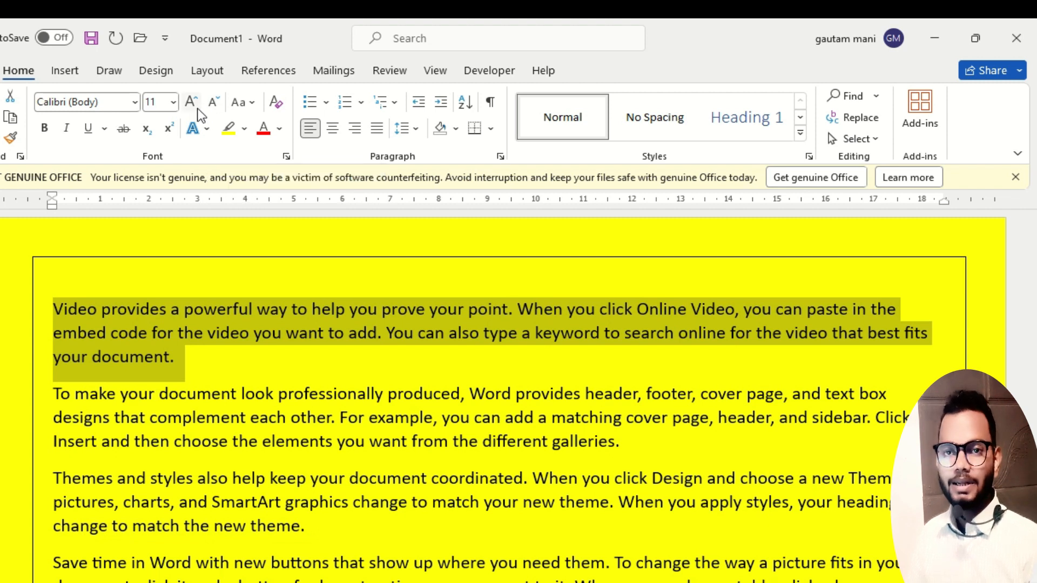
Set the font color of the first paragraph to the standard color red.
click(280, 128)
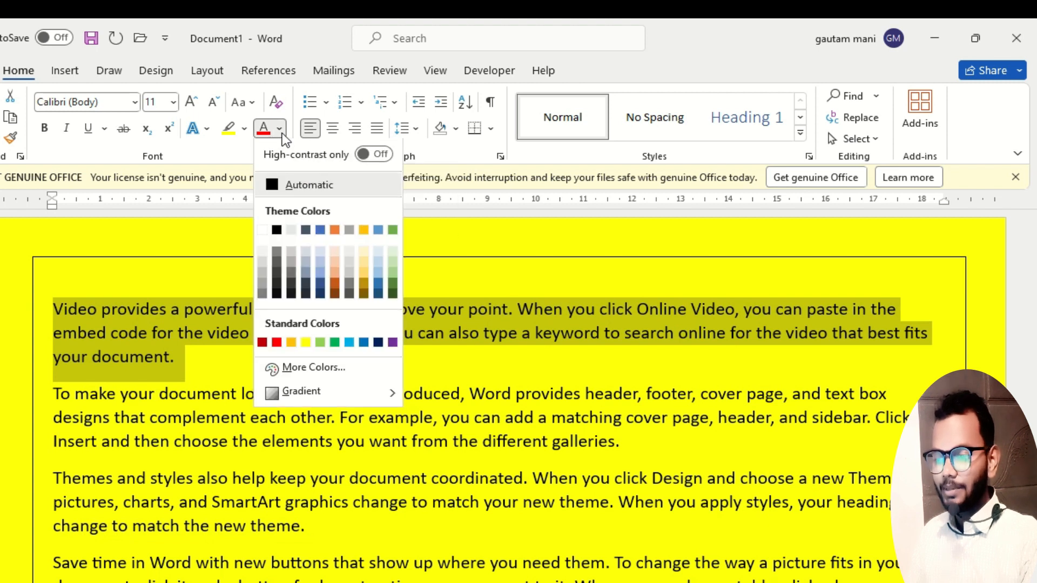
click(276, 343)
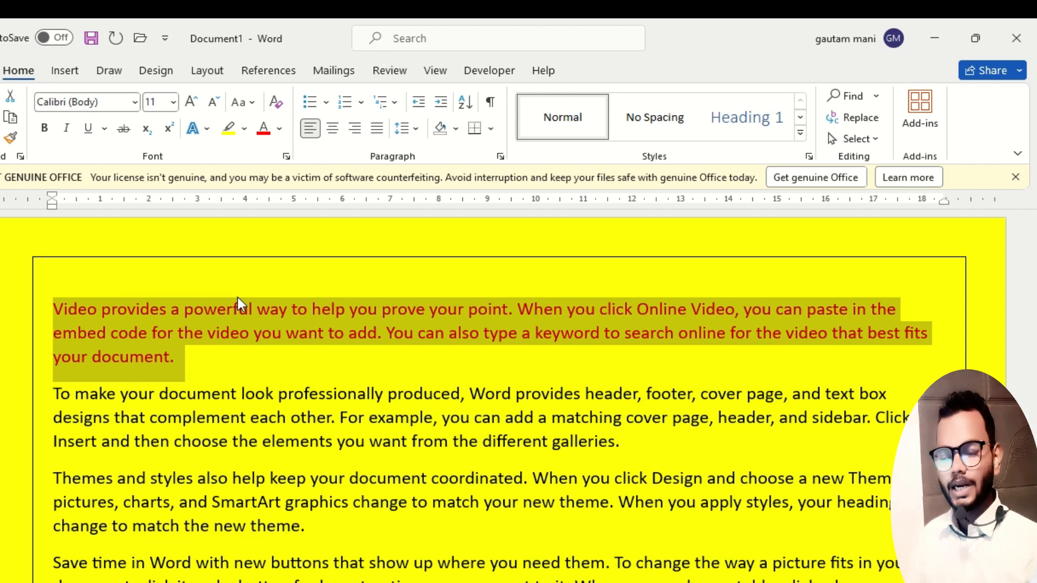
click(380, 371)
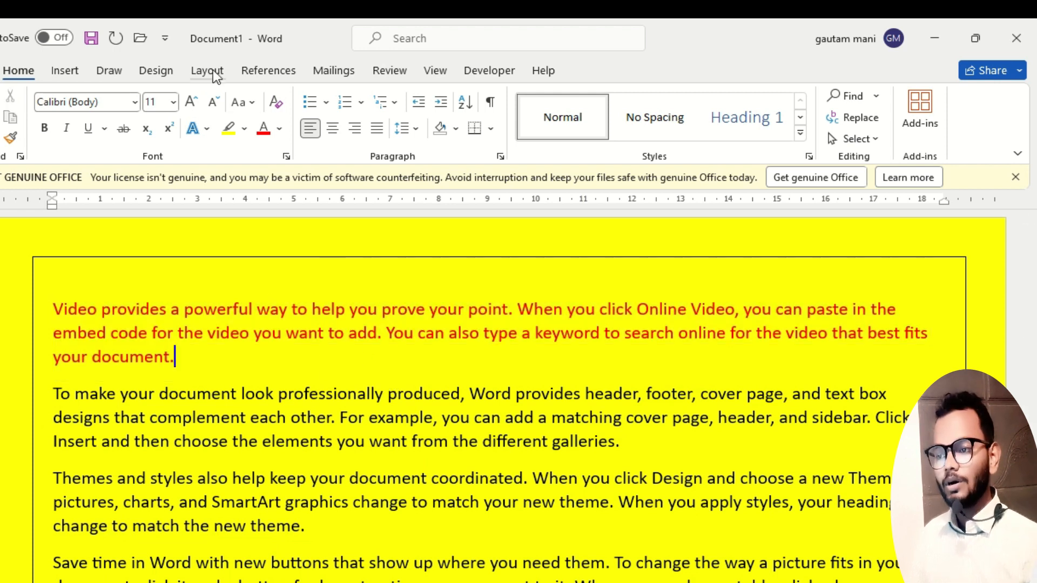
click(154, 71)
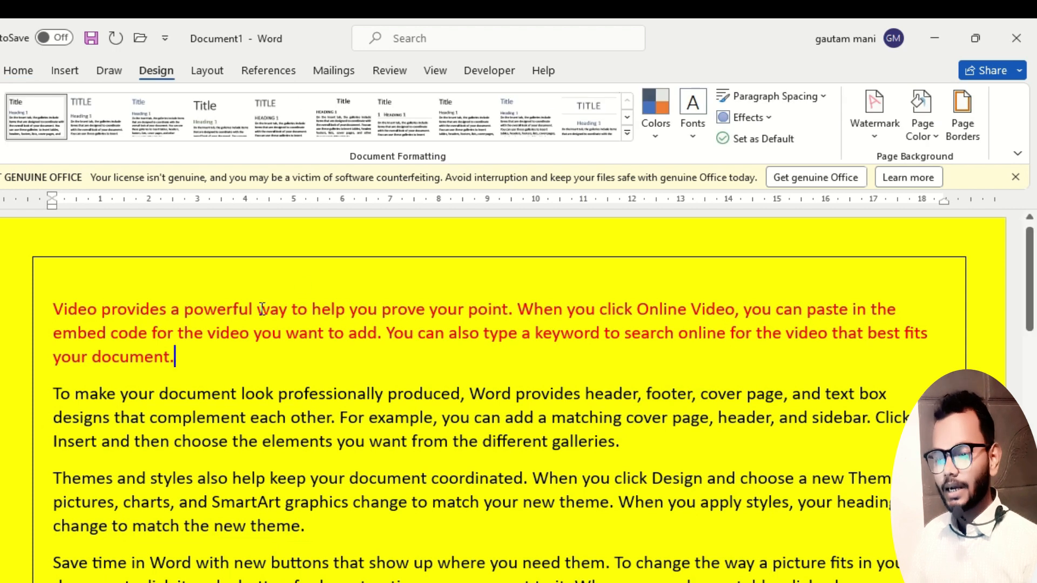
drag(188, 363, 53, 309)
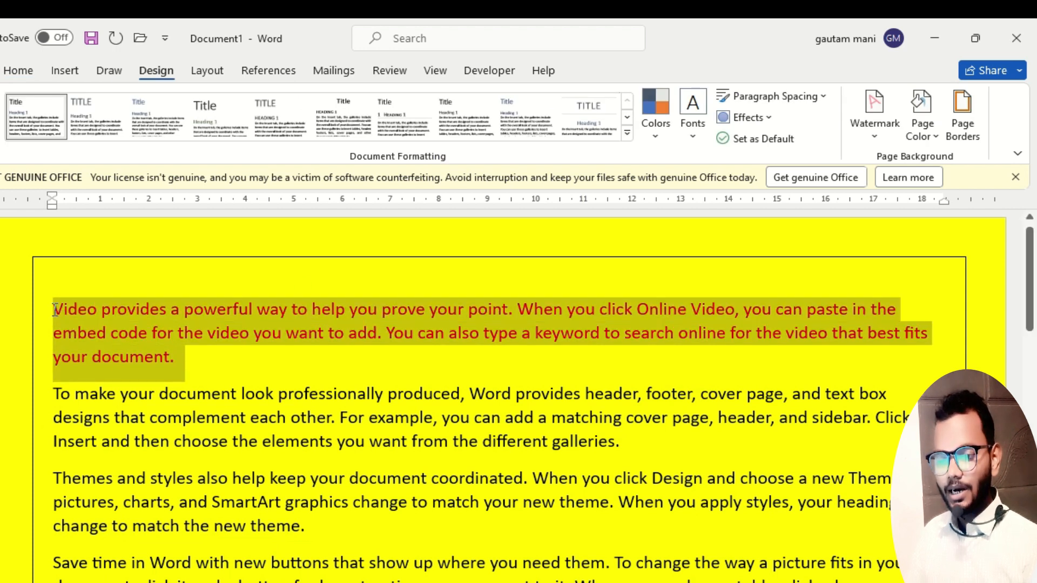
click(215, 366)
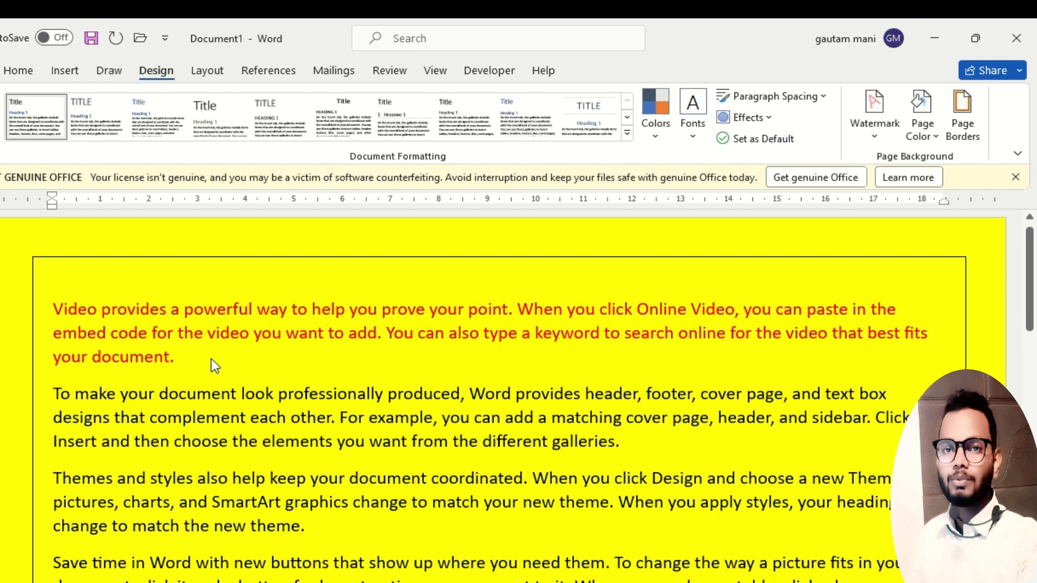
drag(181, 356, 43, 324)
click(200, 367)
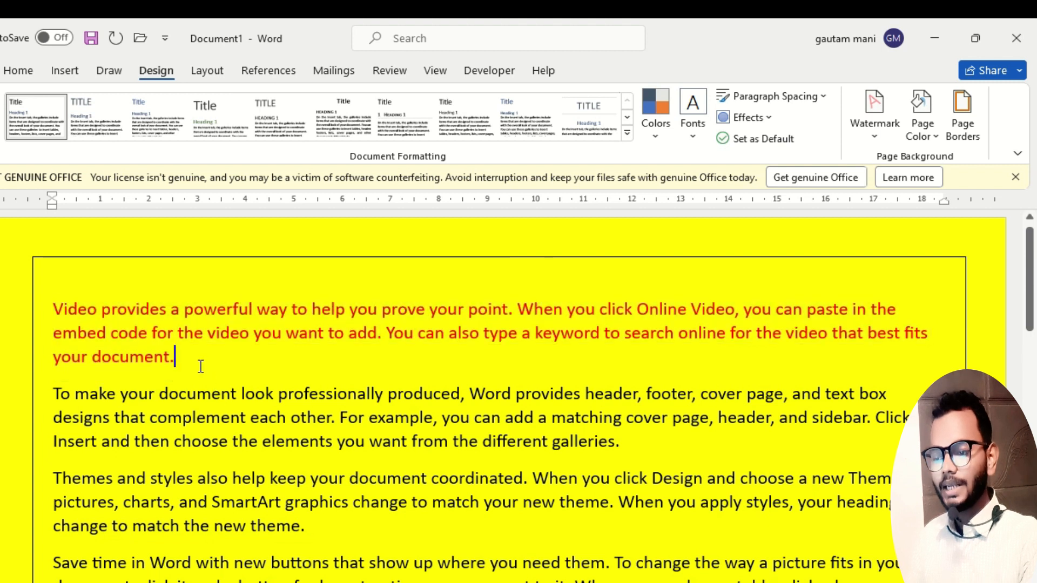
Highlight the text of the first paragraph, starting with "Video provides", in pink.
drag(177, 363, 53, 310)
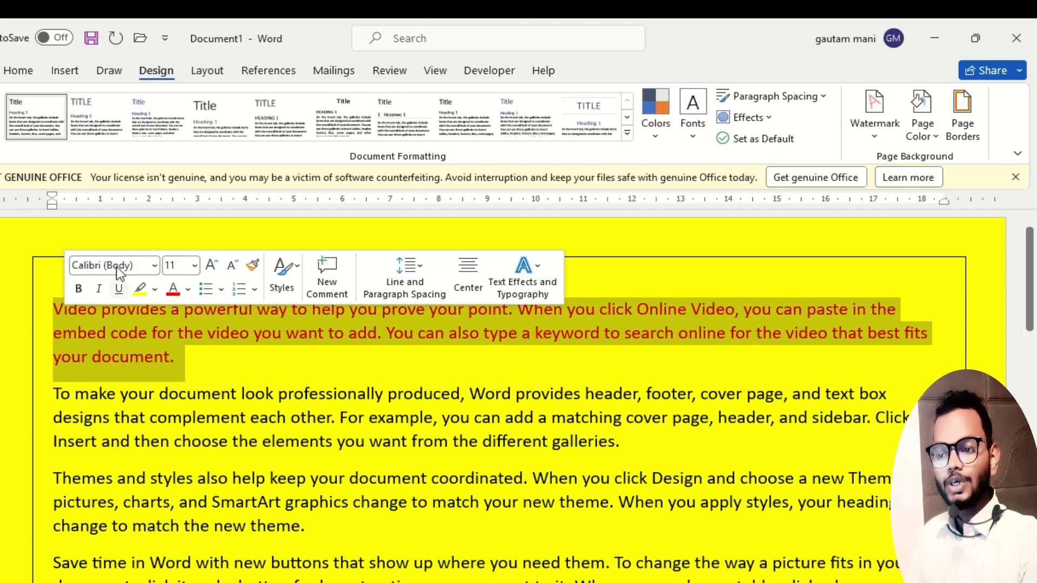
click(24, 75)
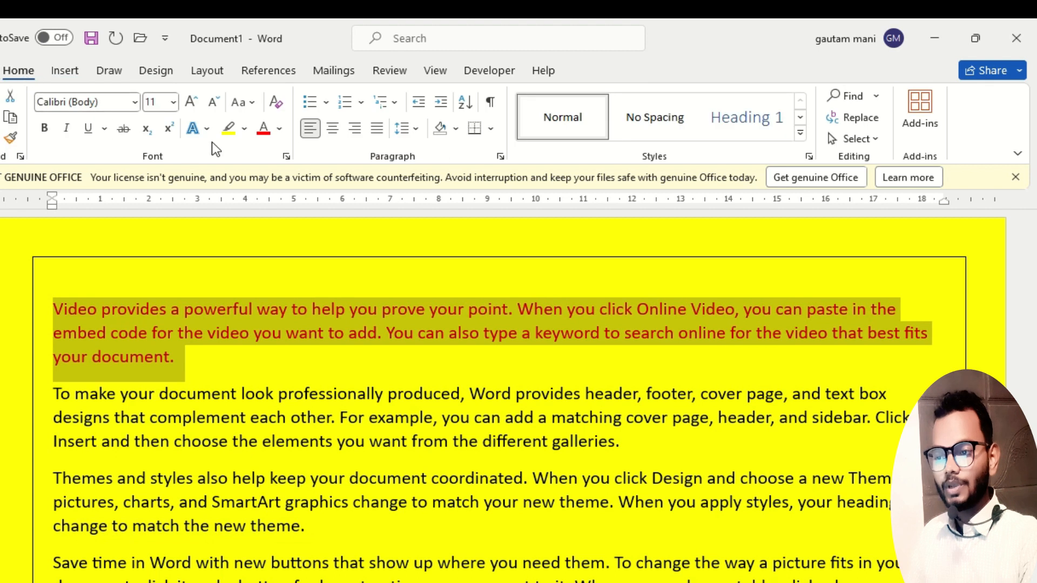
click(244, 134)
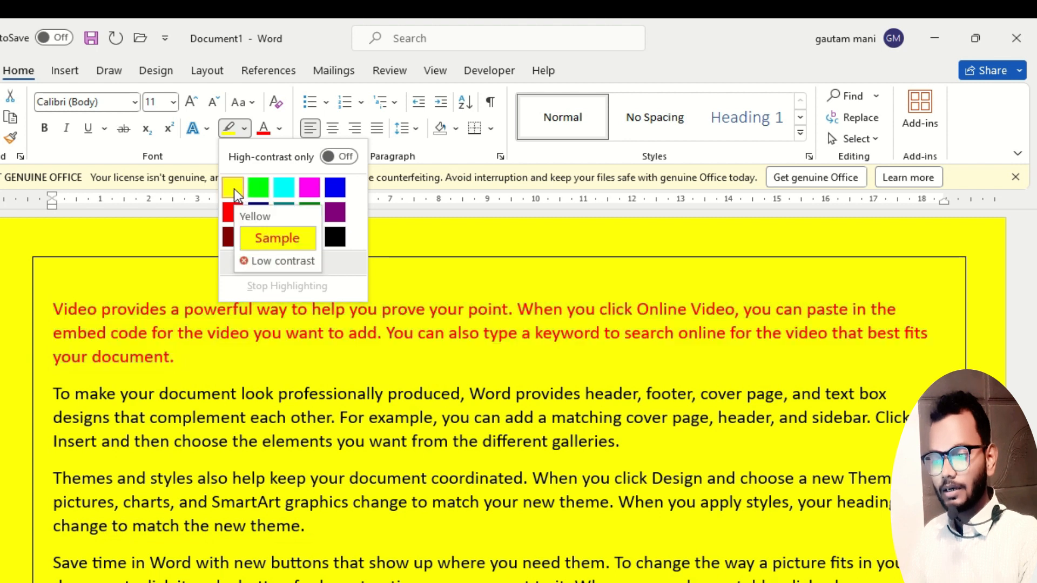
click(309, 187)
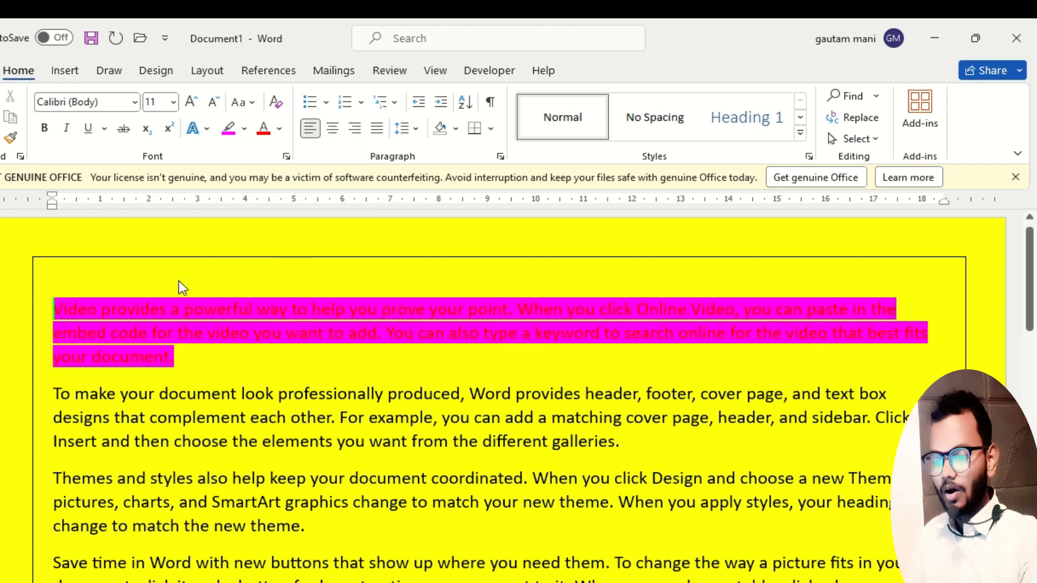
click(184, 358)
drag(184, 359, 76, 301)
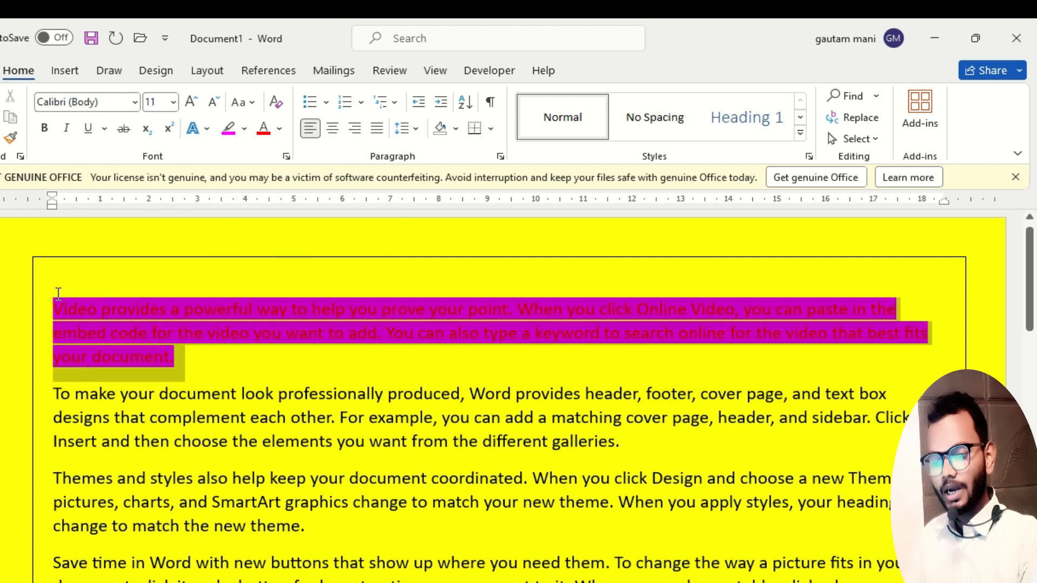
click(205, 367)
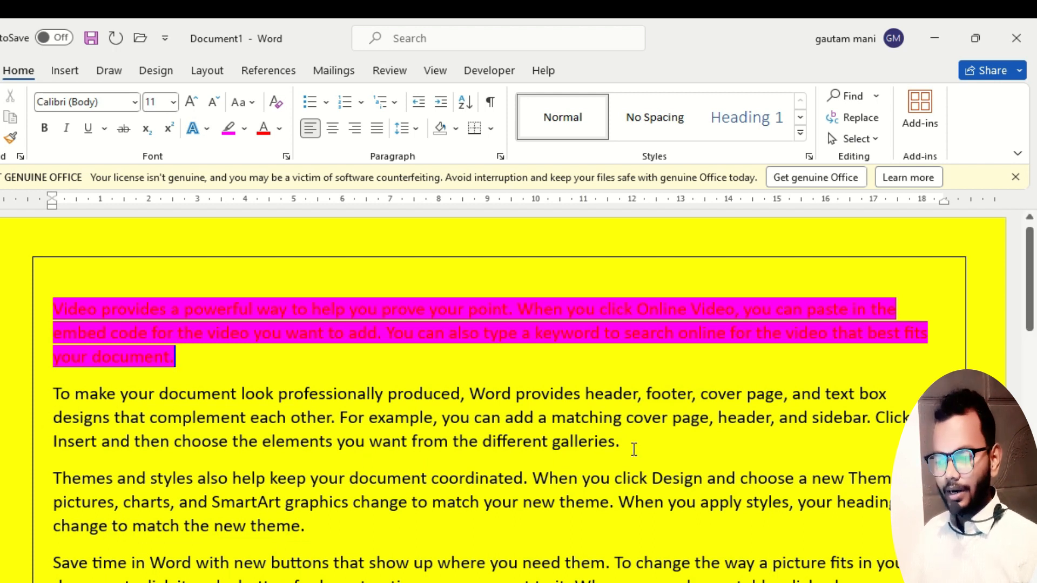
Shade the second paragraph, starting with "To make your document", with the light gold theme color.
drag(622, 443, 54, 399)
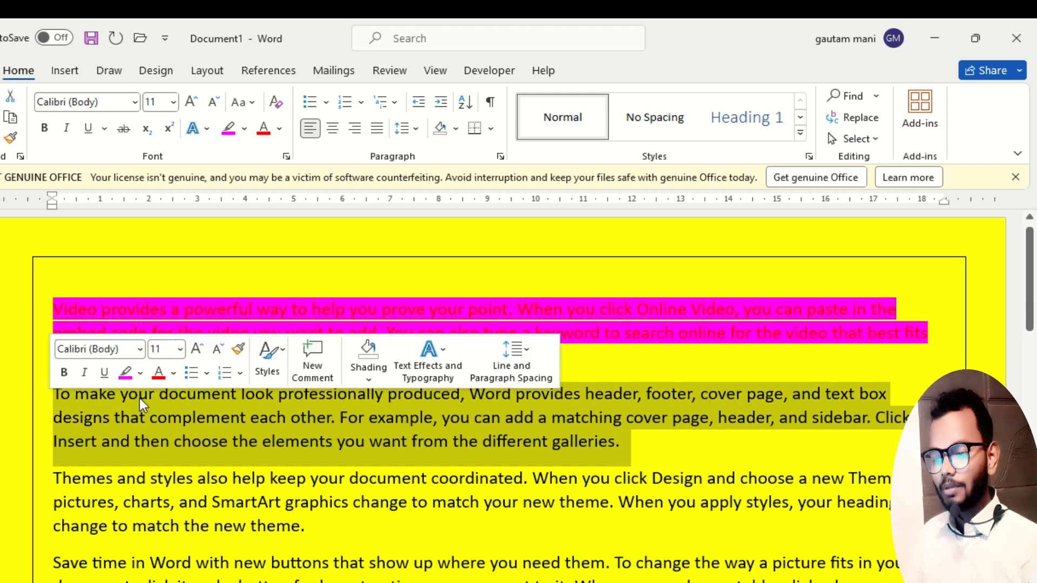
click(286, 433)
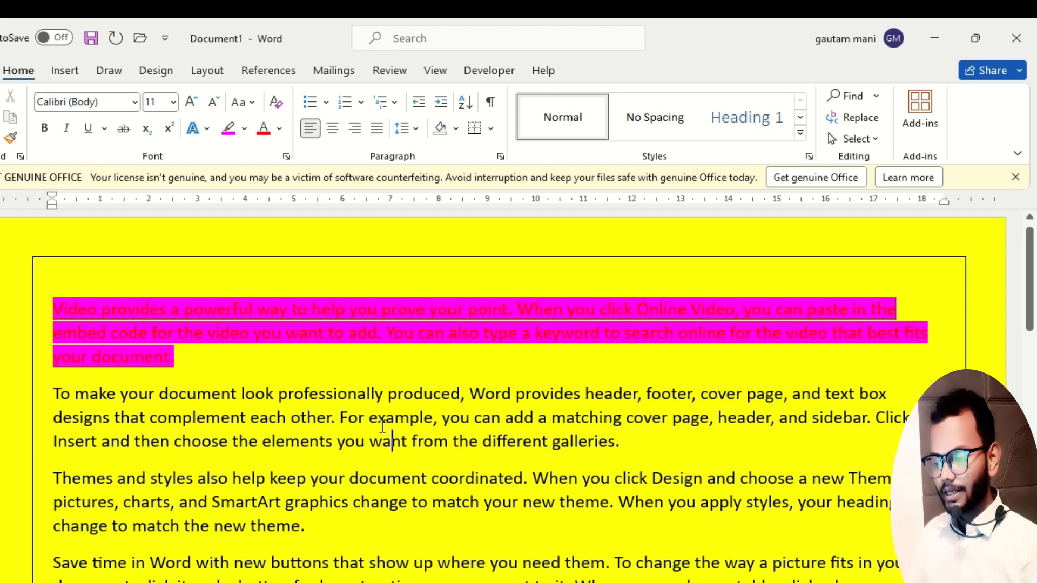
click(372, 396)
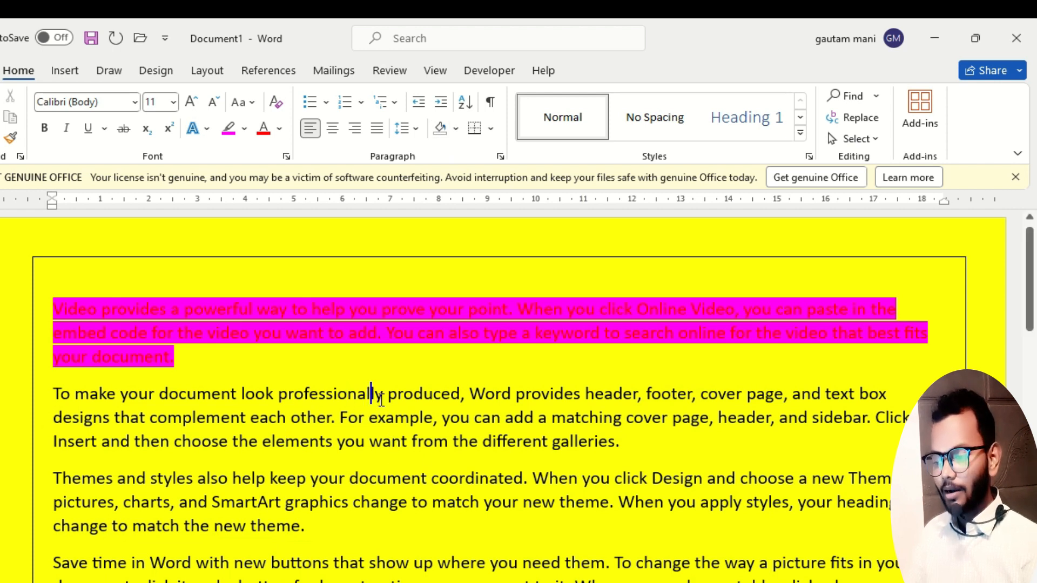
click(456, 130)
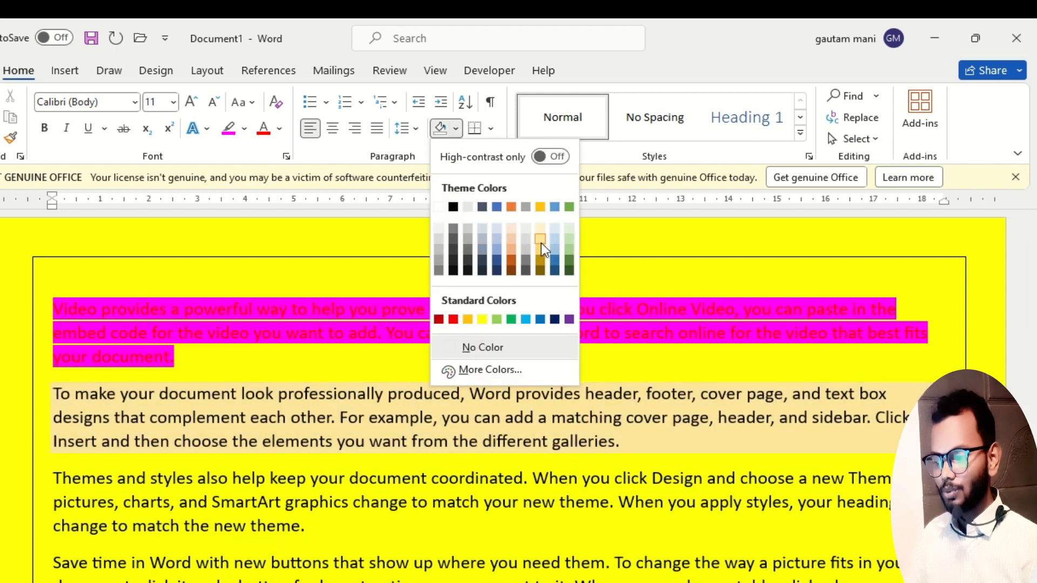
click(541, 244)
Shade the third paragraph, starting with "Themes and styles", with the standard color red.
click(387, 479)
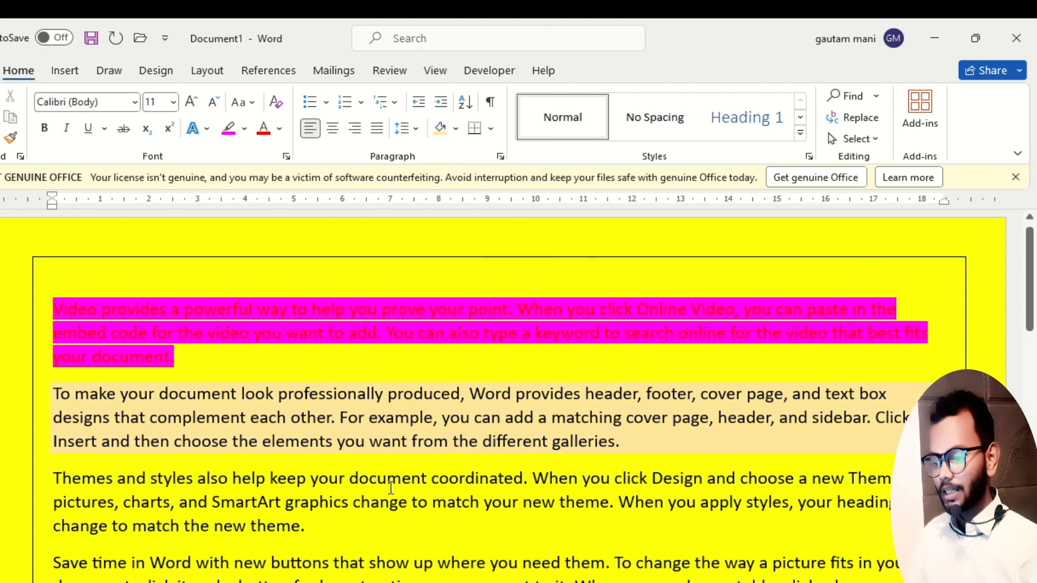
click(457, 128)
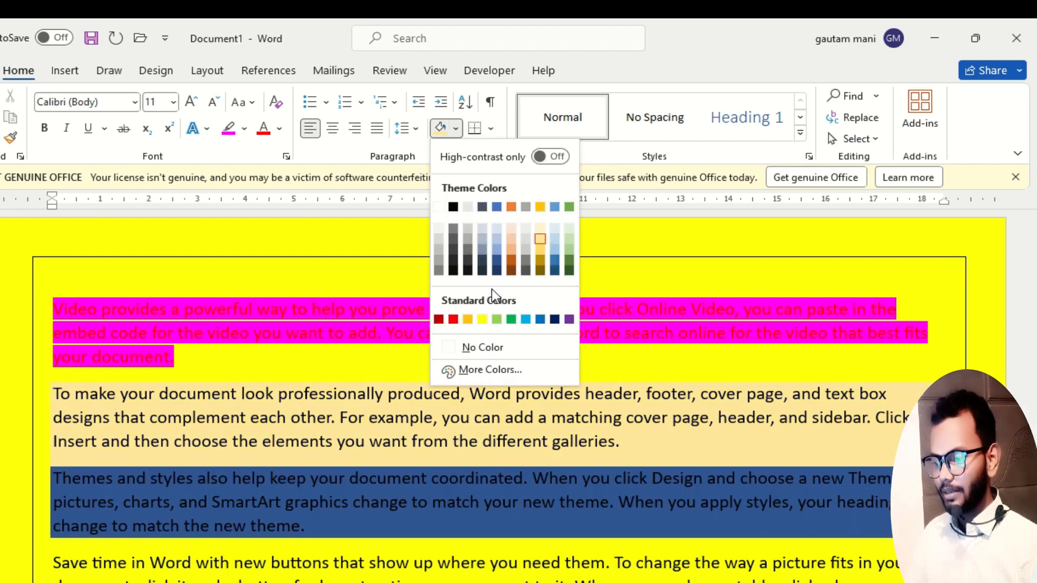
click(454, 319)
scroll(402, 428, down, 3)
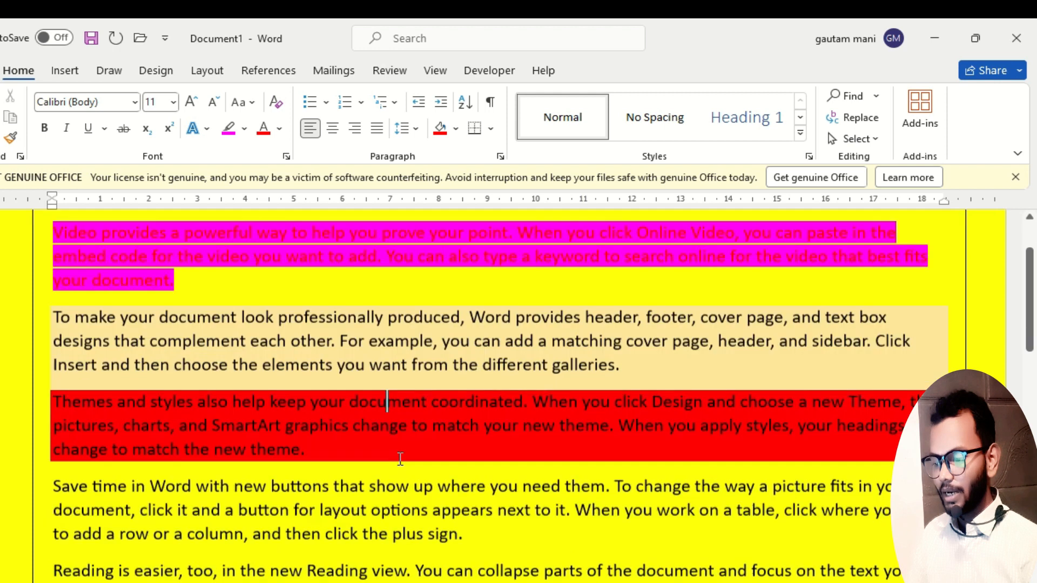
Shade the fourth paragraph, starting with "Save time in Word", with the darkest green theme color.
click(402, 428)
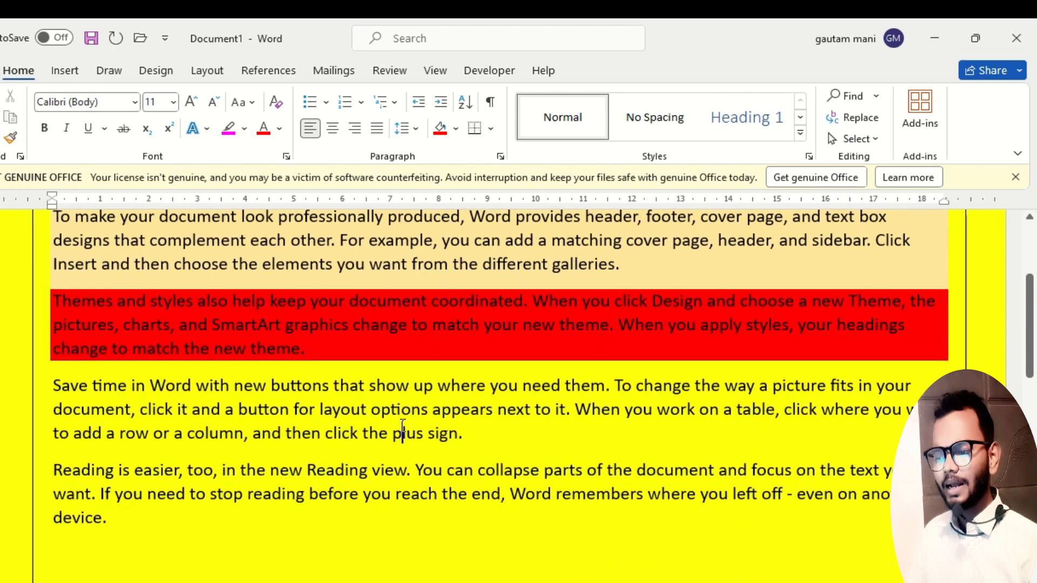
click(456, 128)
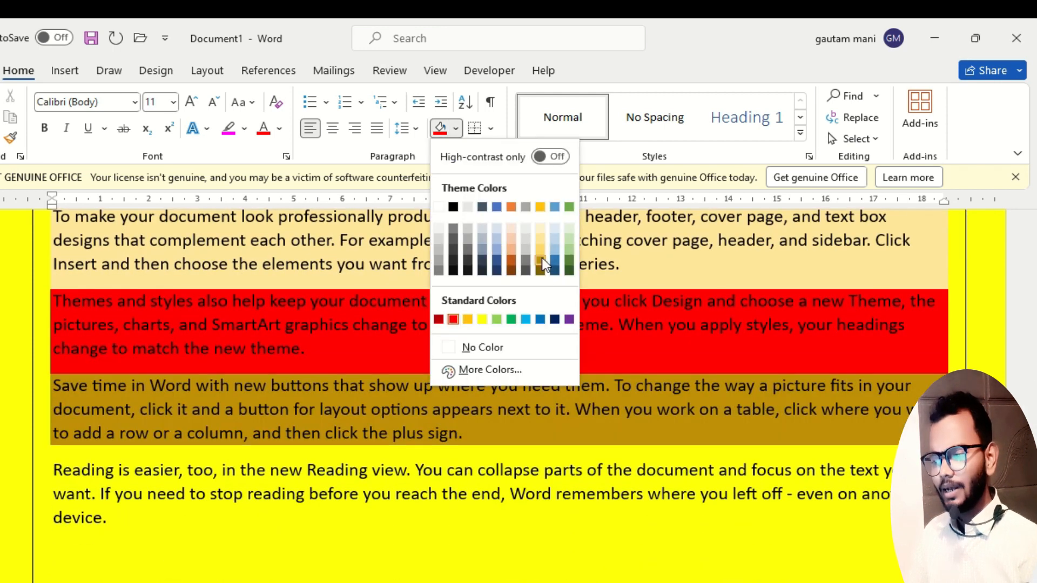
click(571, 272)
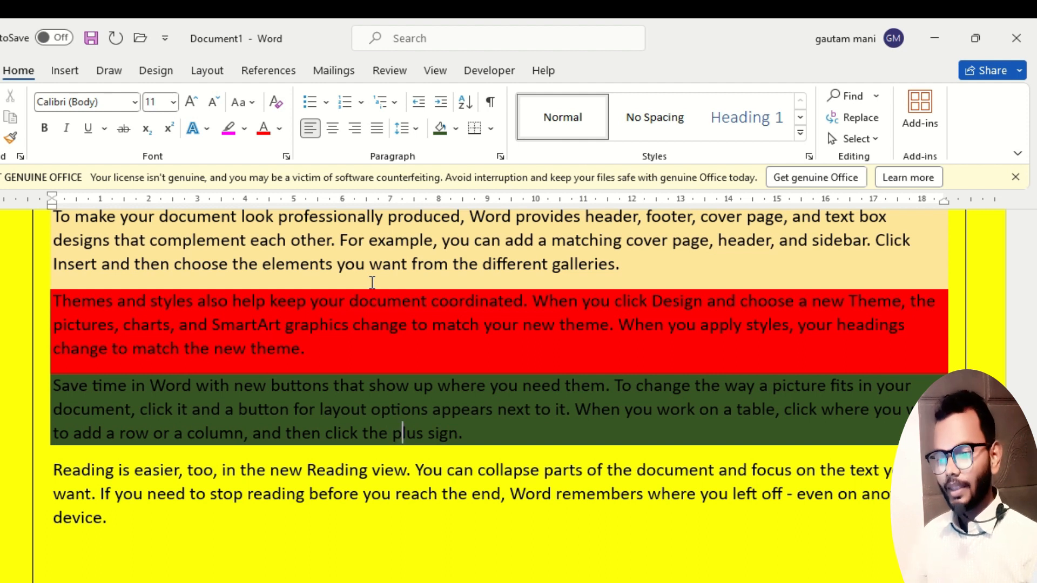
Undo the paragraph shadings along with the first paragraph's pink highlight and red font color.
scroll(313, 364, up, 3)
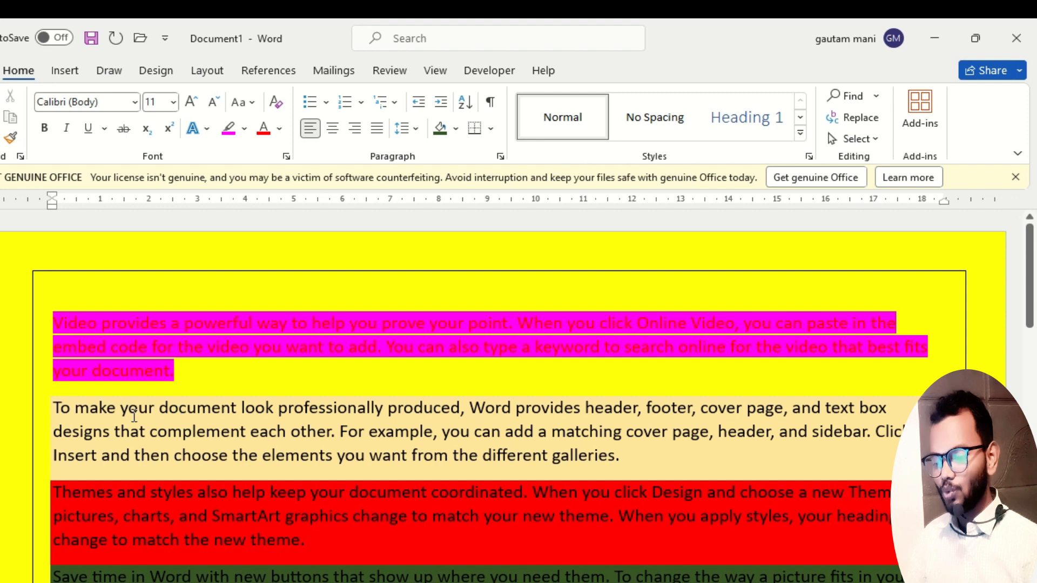
scroll(134, 416, down, 5)
drag(131, 421, 54, 367)
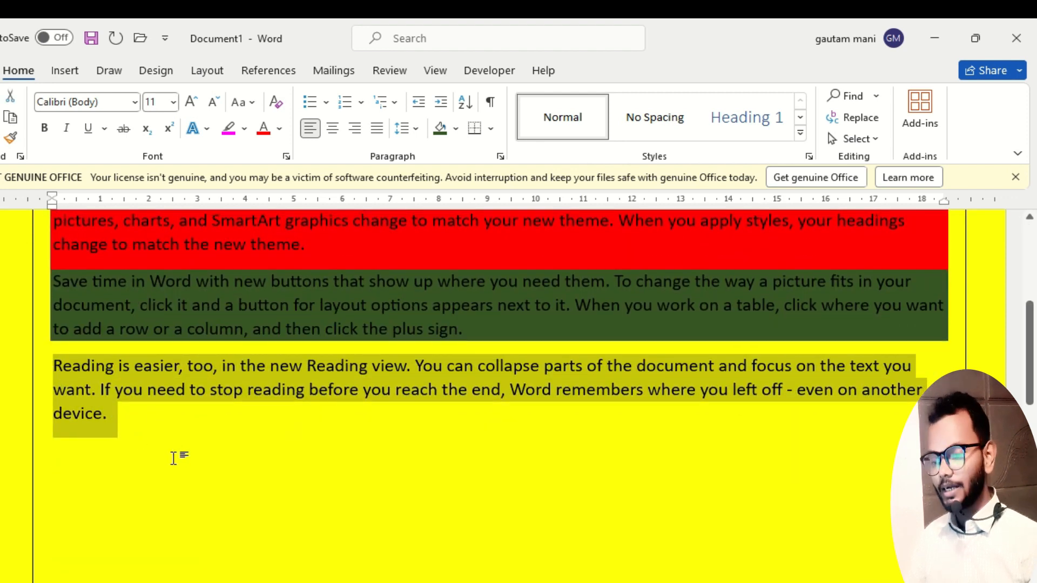
key(ctrl+z)
key(ctrl+z)
key(ctrl+z)
key(ctrl+z)
scroll(73, 327, up, 1)
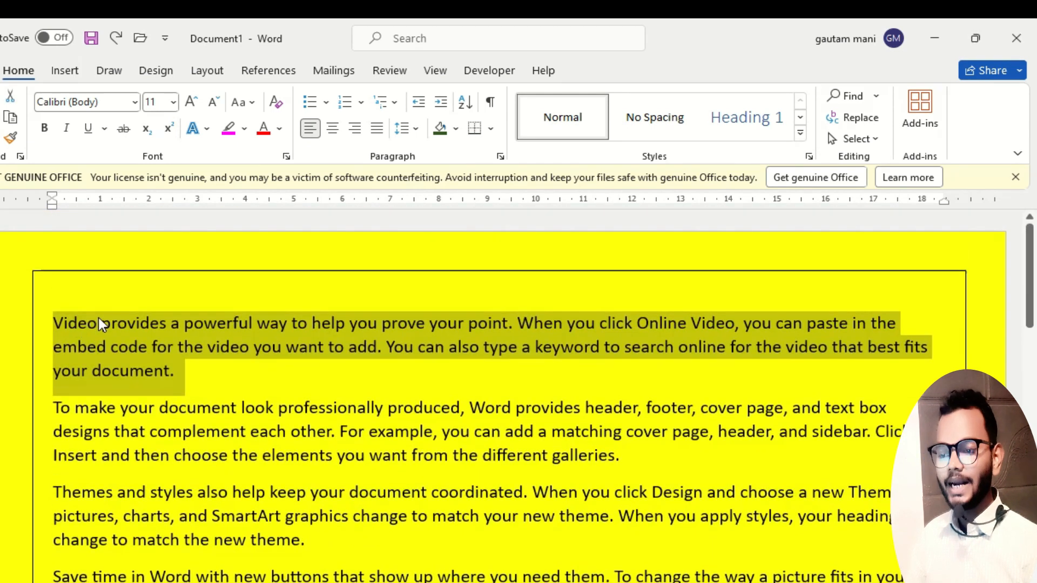
Split "Video" from the first paragraph onto its own line and enlarge it to font size 20.
click(98, 322)
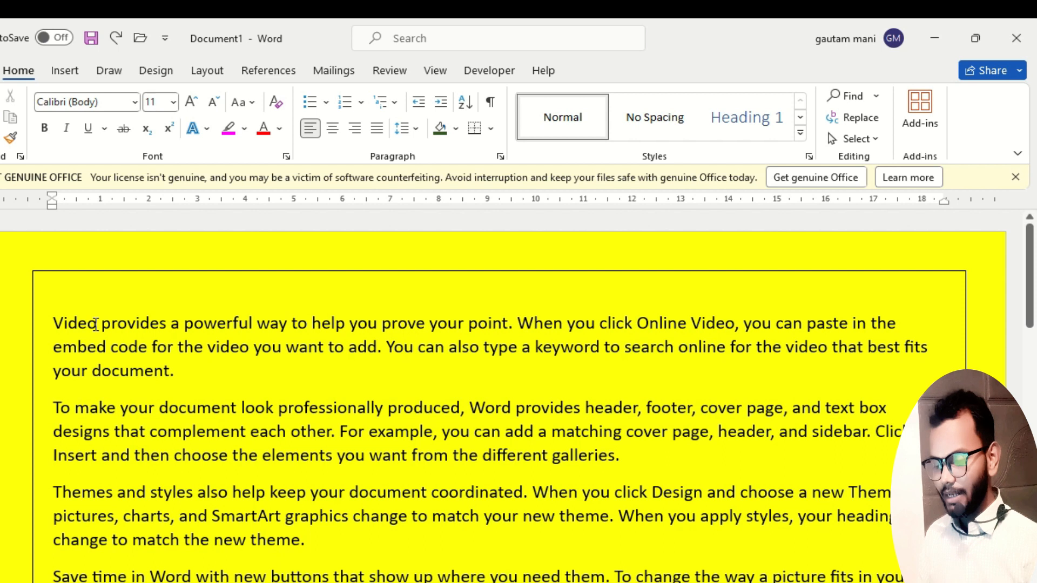
key(Return)
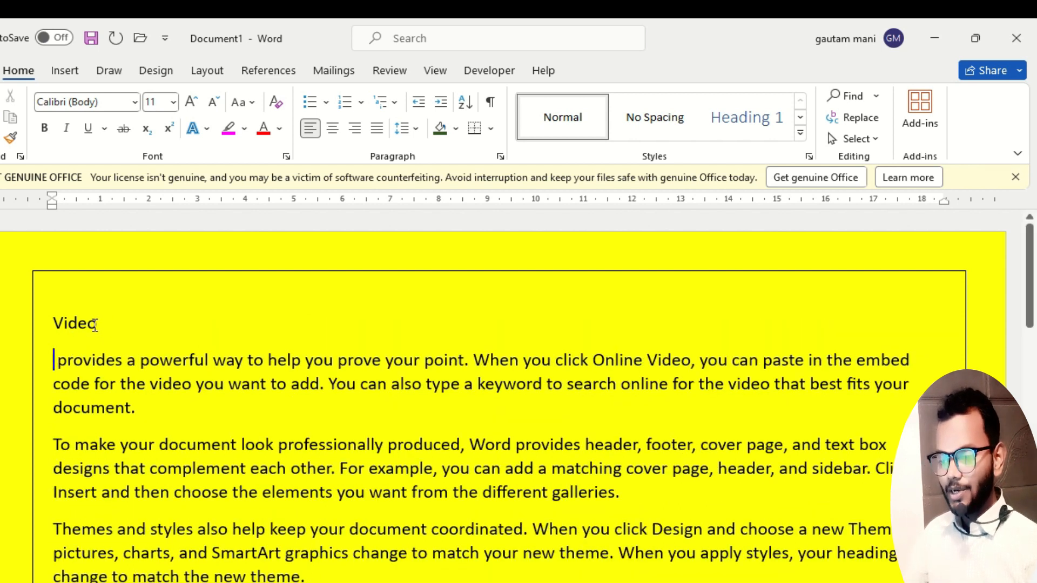
click(26, 323)
click(188, 101)
click(188, 101)
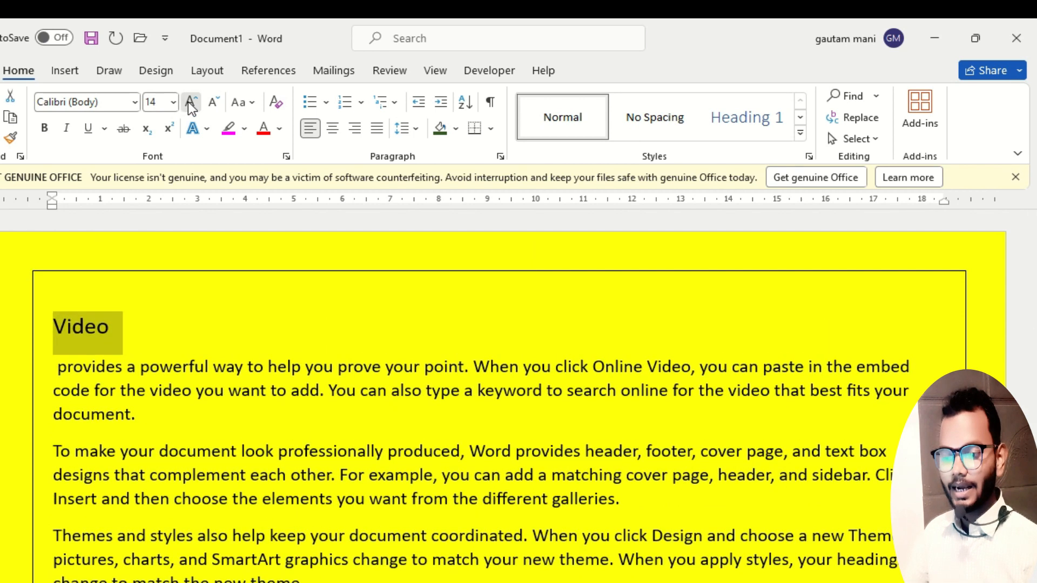
click(188, 102)
click(188, 101)
click(188, 101)
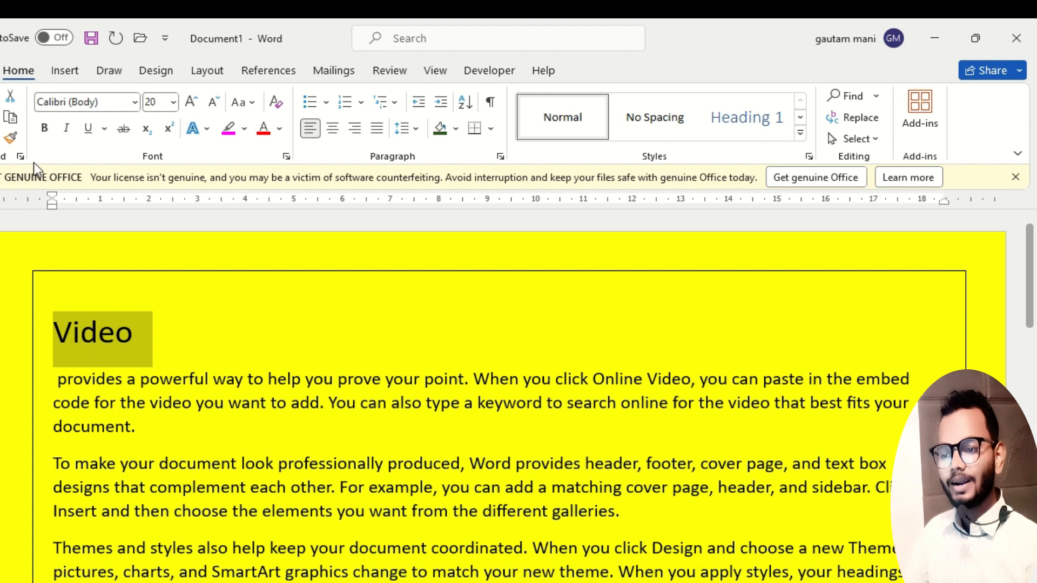
Make the heading "Video" bold, italic and underlined.
click(41, 135)
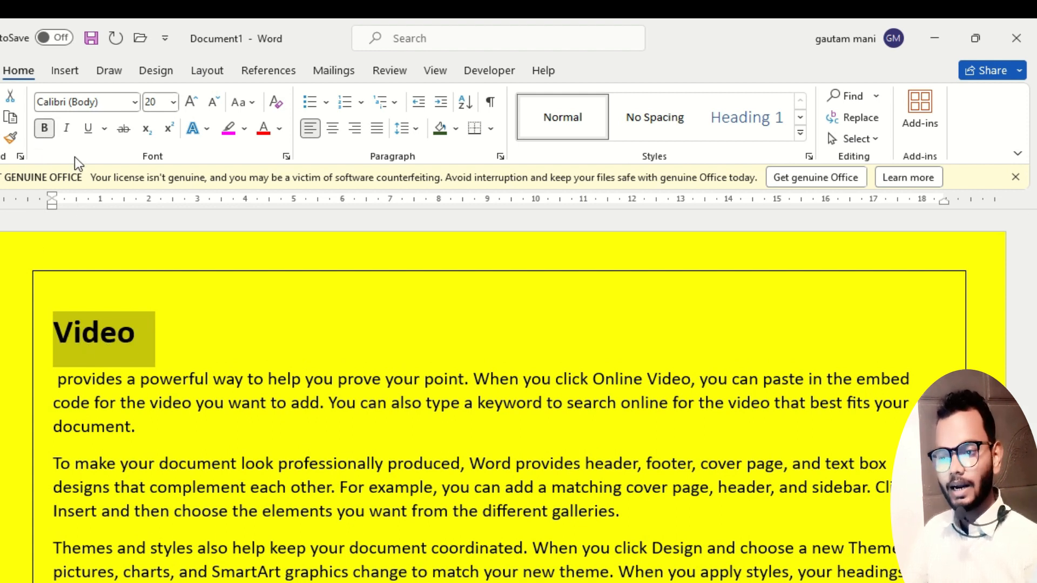
click(67, 129)
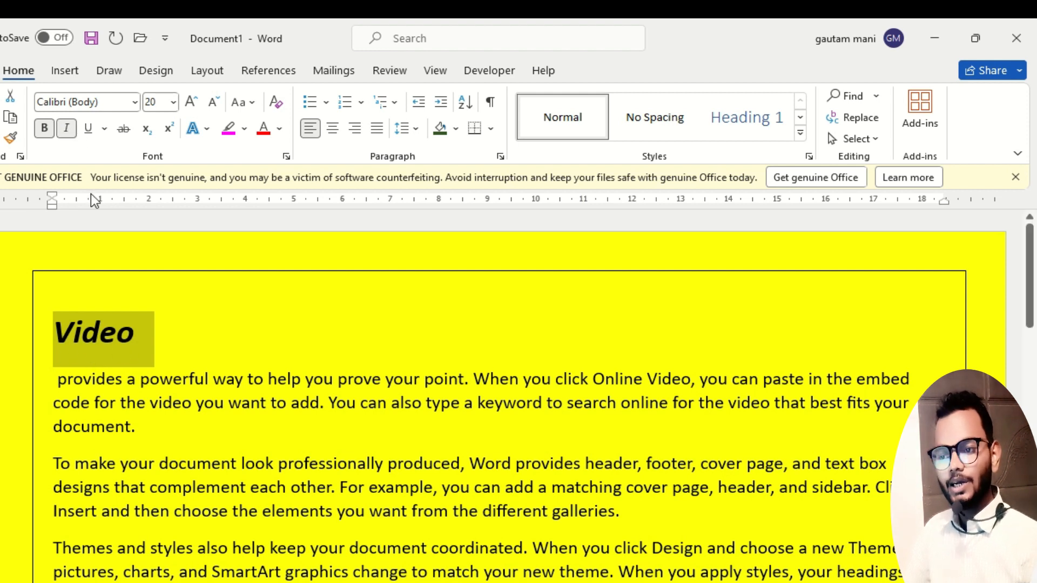
click(89, 129)
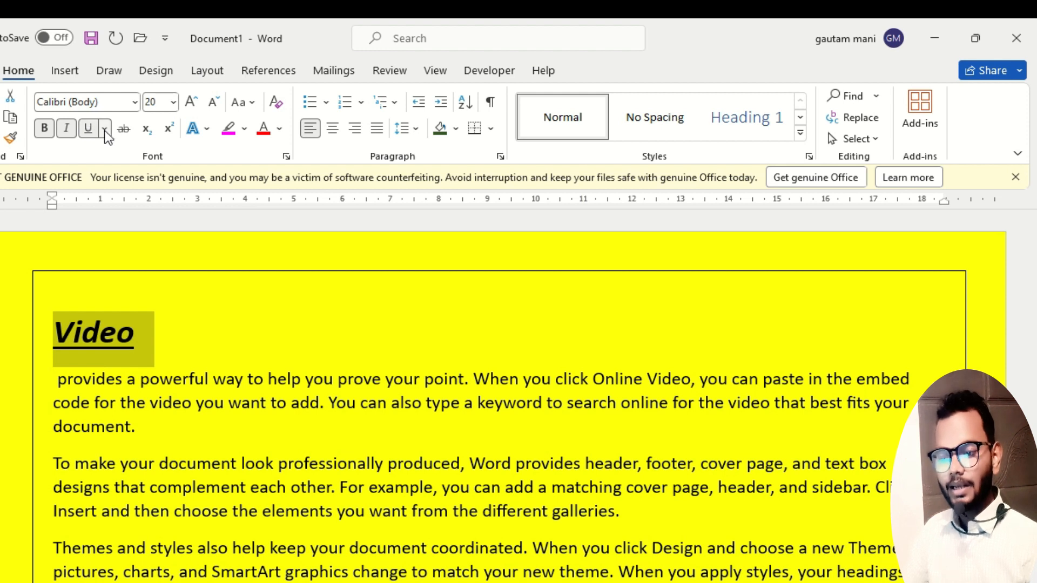
Change the underline style of the heading "Video" to a wavy line.
click(105, 132)
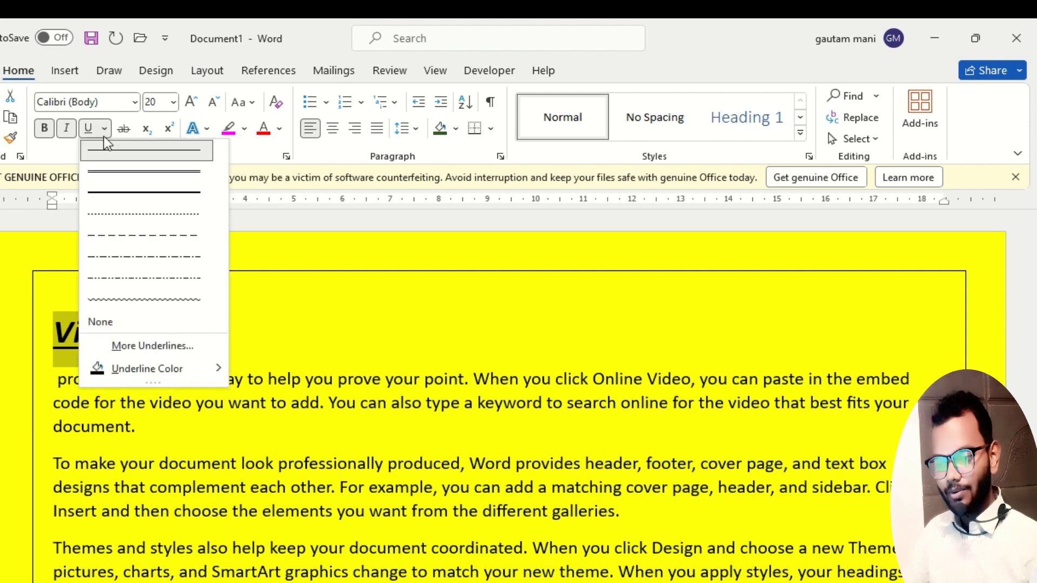
click(106, 132)
click(107, 132)
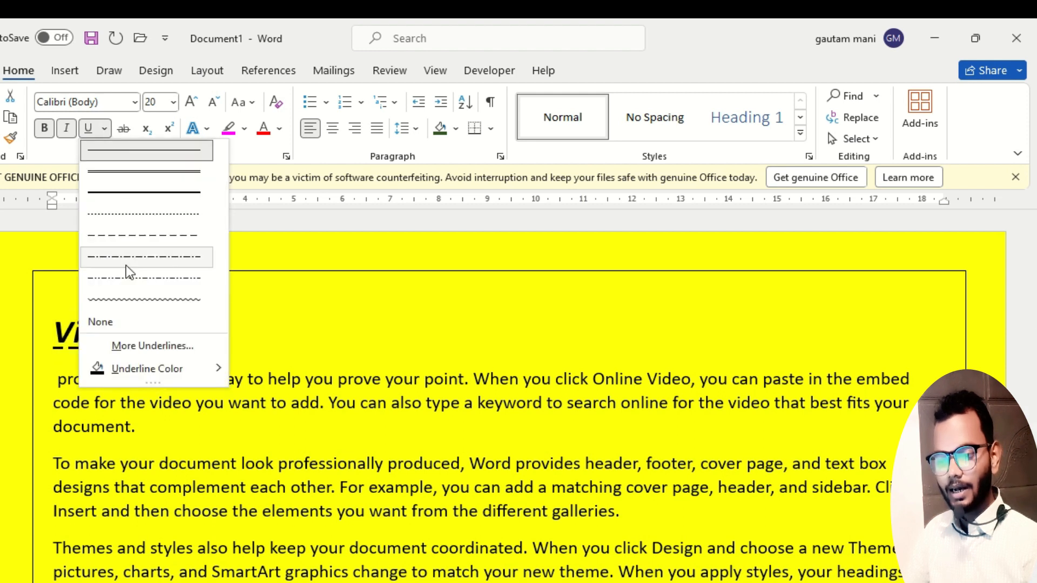
click(132, 299)
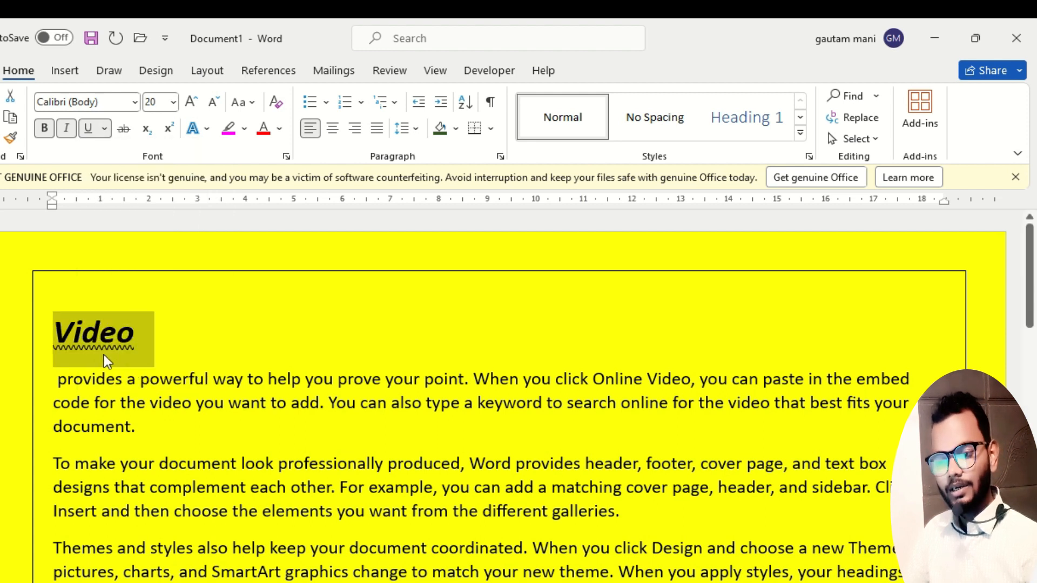
Set the underline color of the heading "Video" to the standard color red.
click(106, 130)
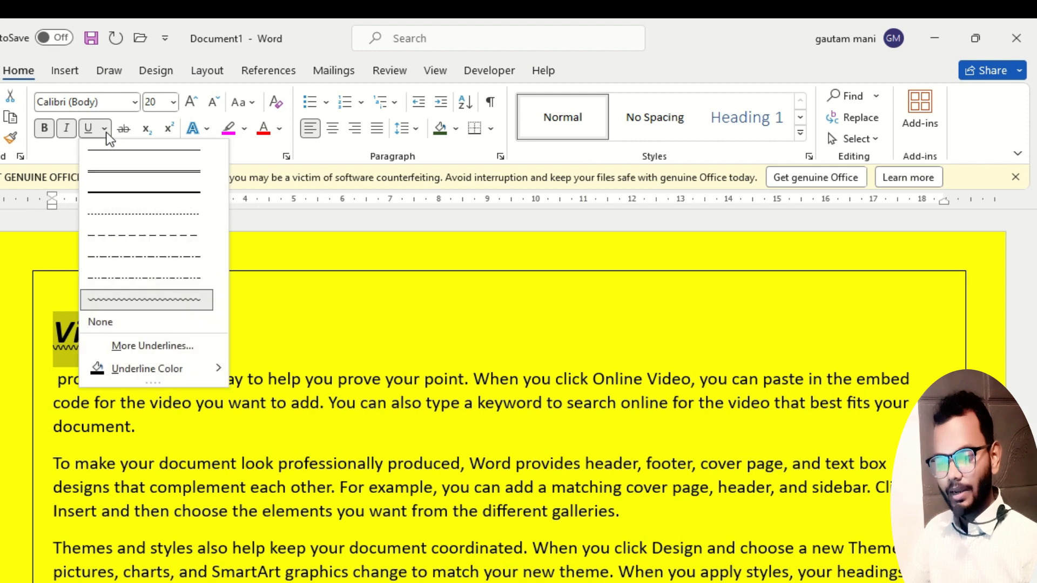
mouse_move(121, 368)
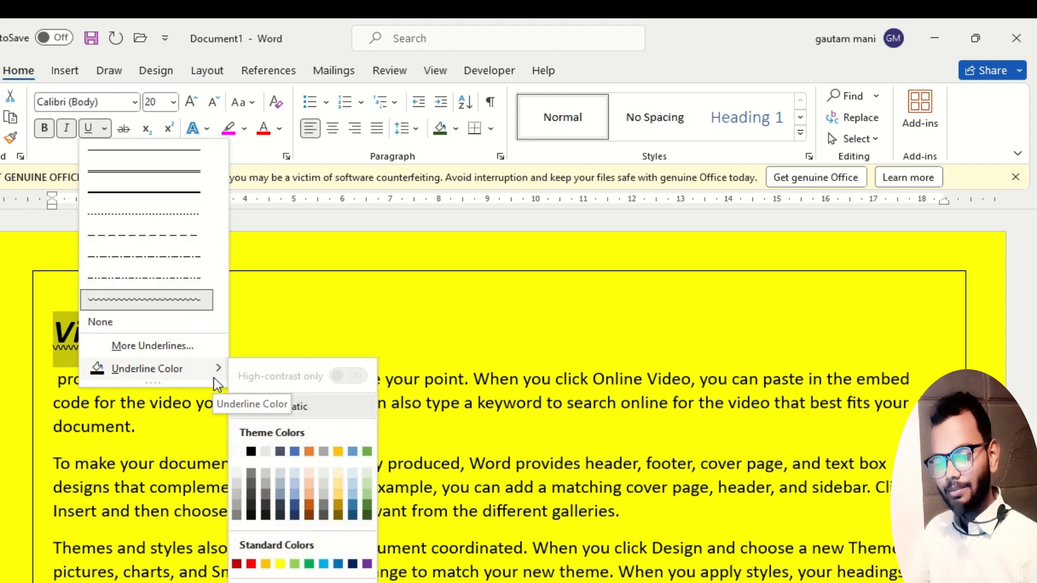
click(252, 565)
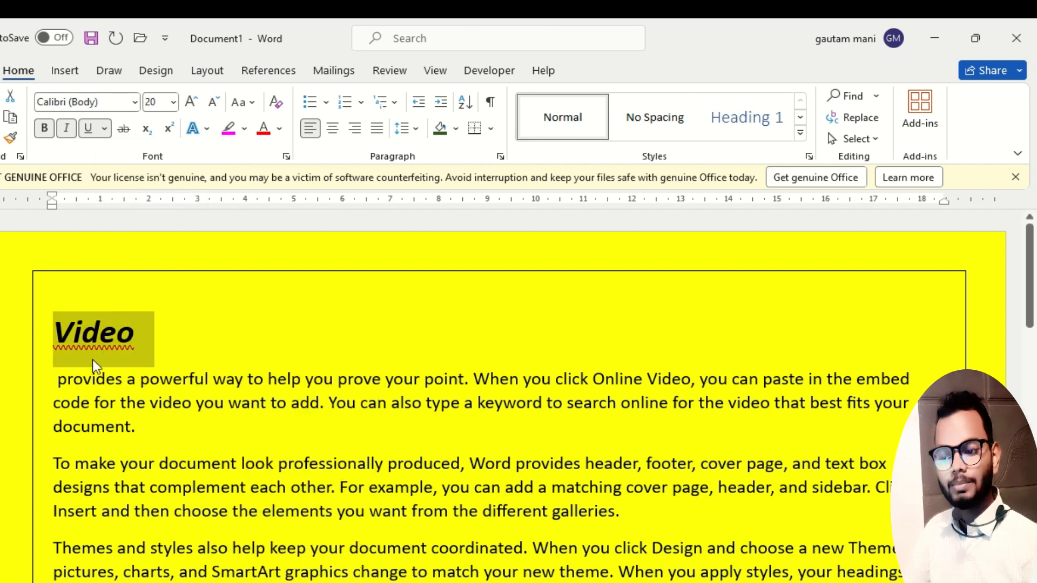
click(104, 129)
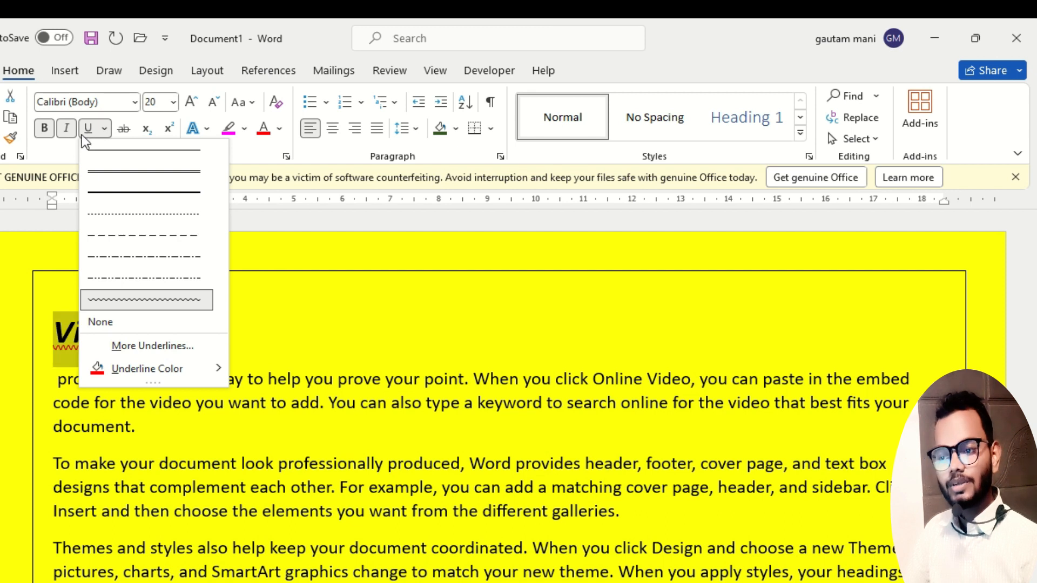
click(103, 128)
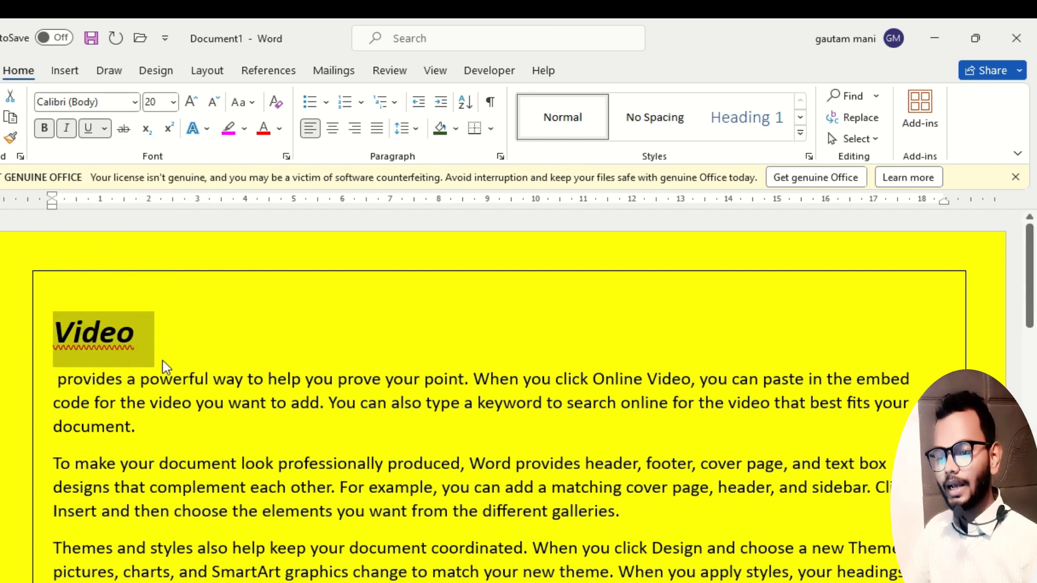
Clear all formatting from the heading "Video" and undo the clearing.
click(115, 335)
double_click(116, 337)
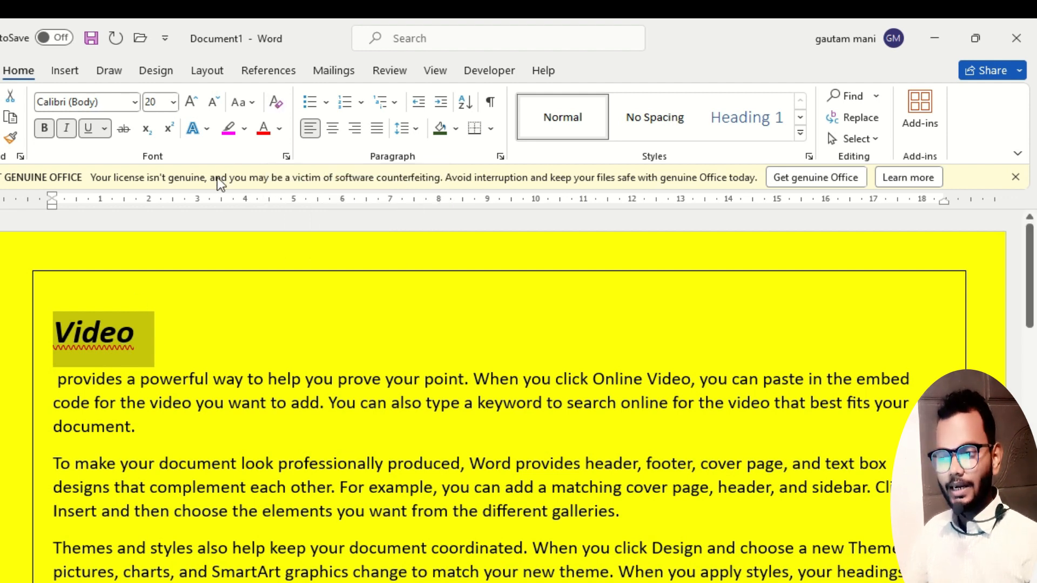
click(275, 102)
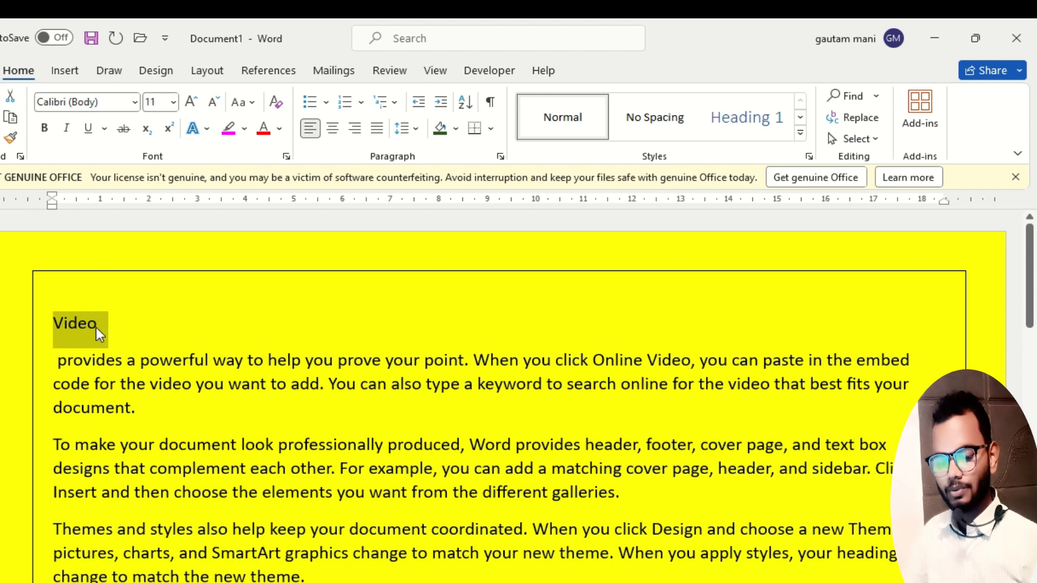
key(ctrl+z)
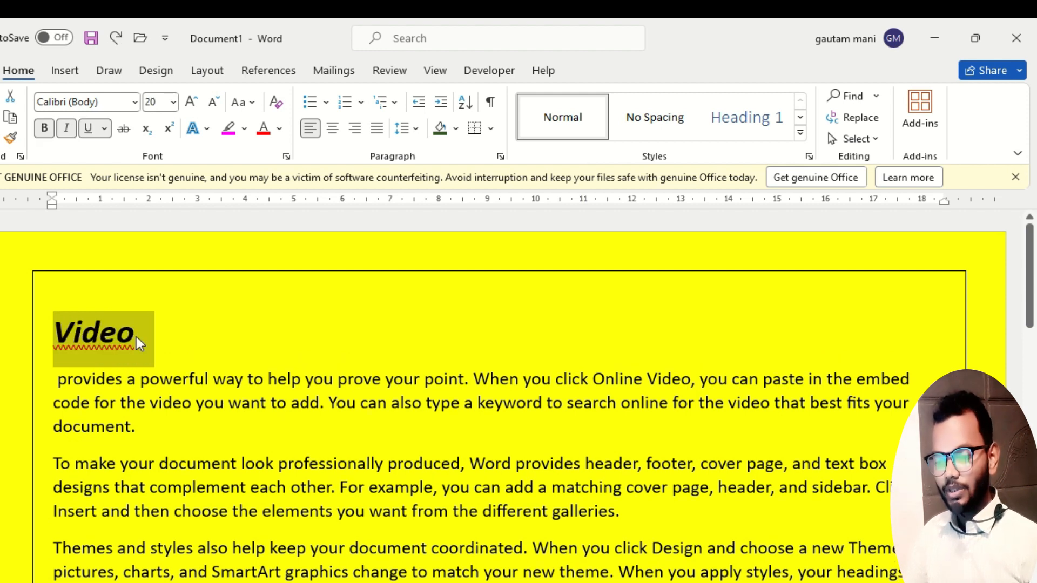
Split "To make" from the start of its paragraph onto its own line as a second heading.
click(106, 336)
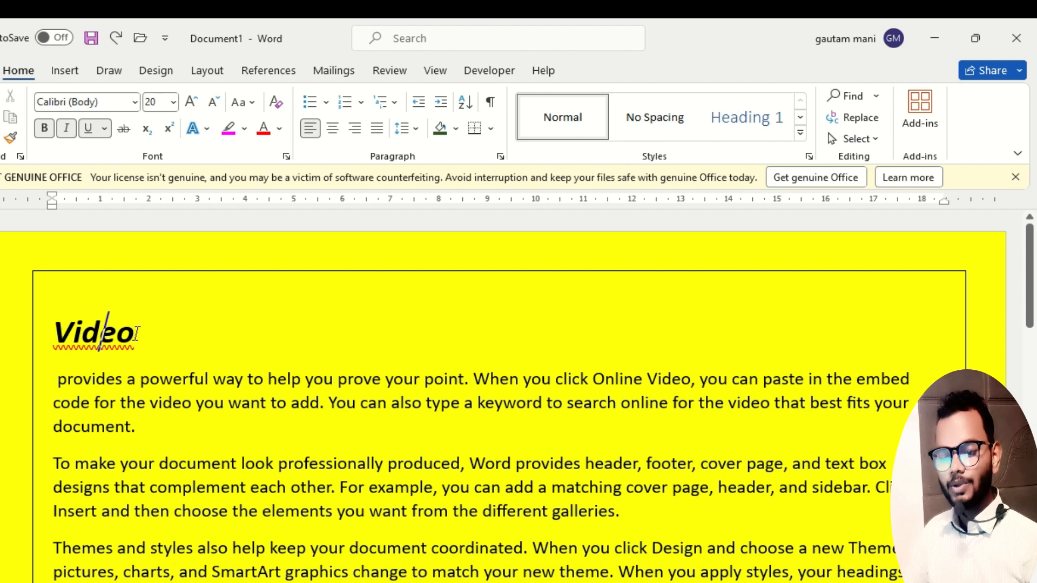
click(117, 469)
key(Return)
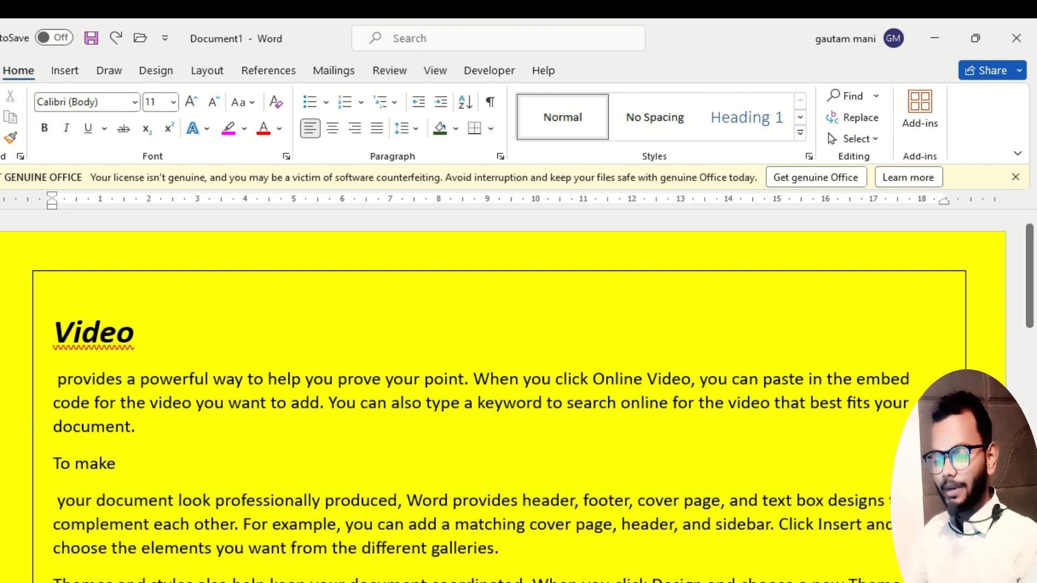
drag(56, 329, 128, 338)
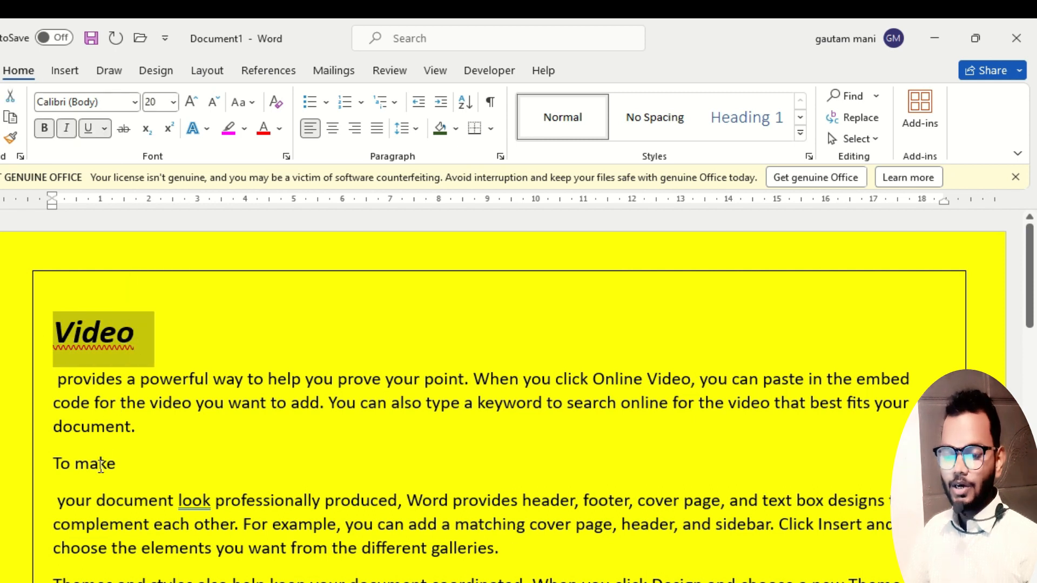
drag(117, 464, 45, 463)
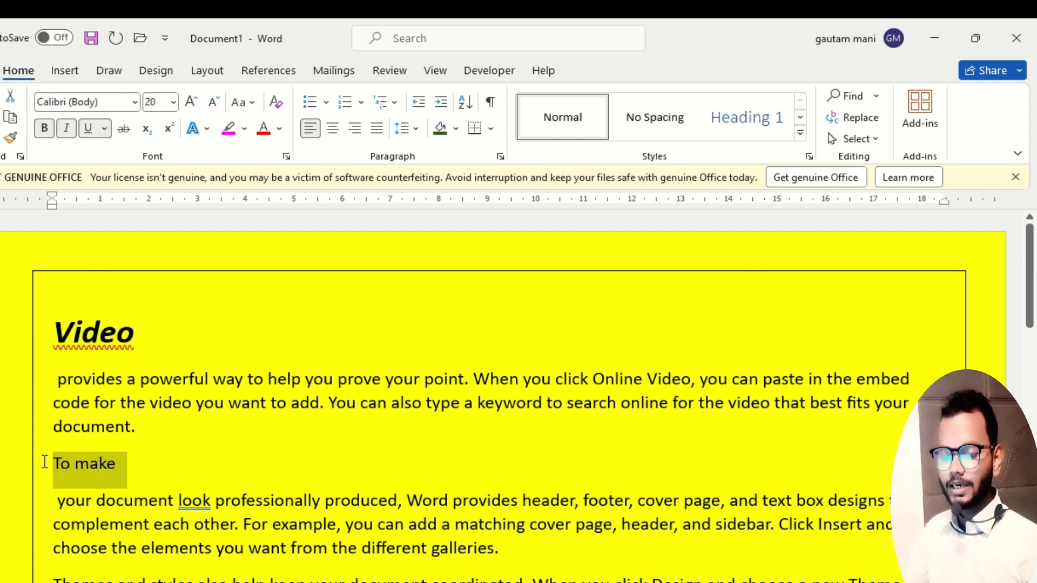
click(45, 463)
drag(141, 332, 36, 346)
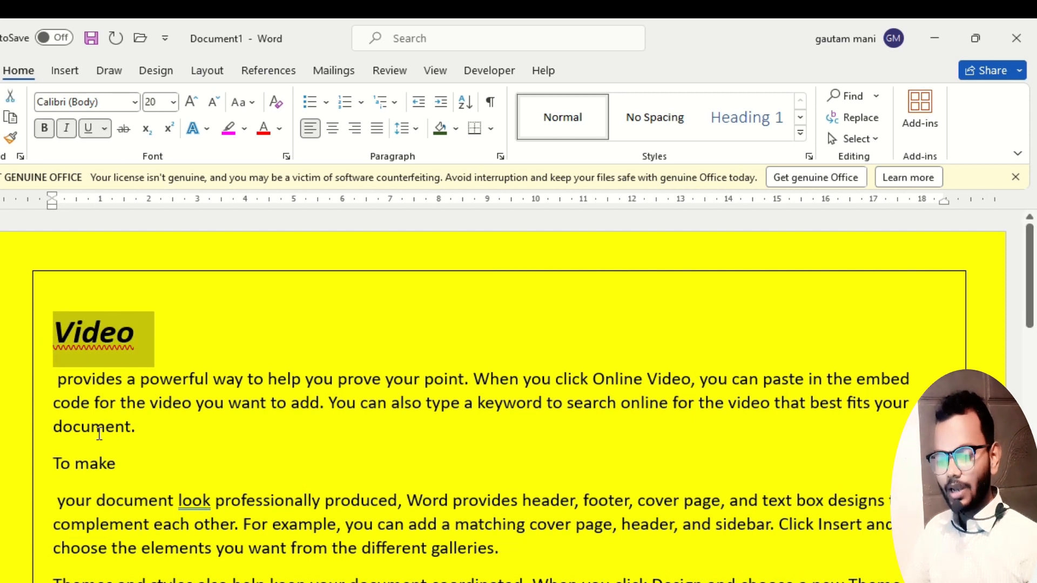
drag(117, 464, 47, 459)
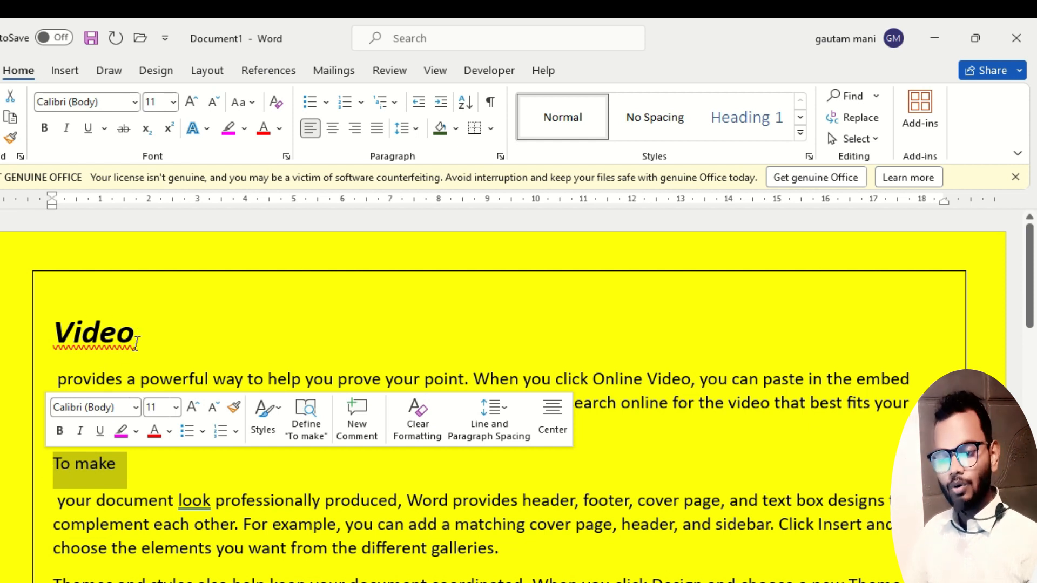
Copy the formatting of the heading "Video" onto the line "To make" with Format Painter.
click(102, 327)
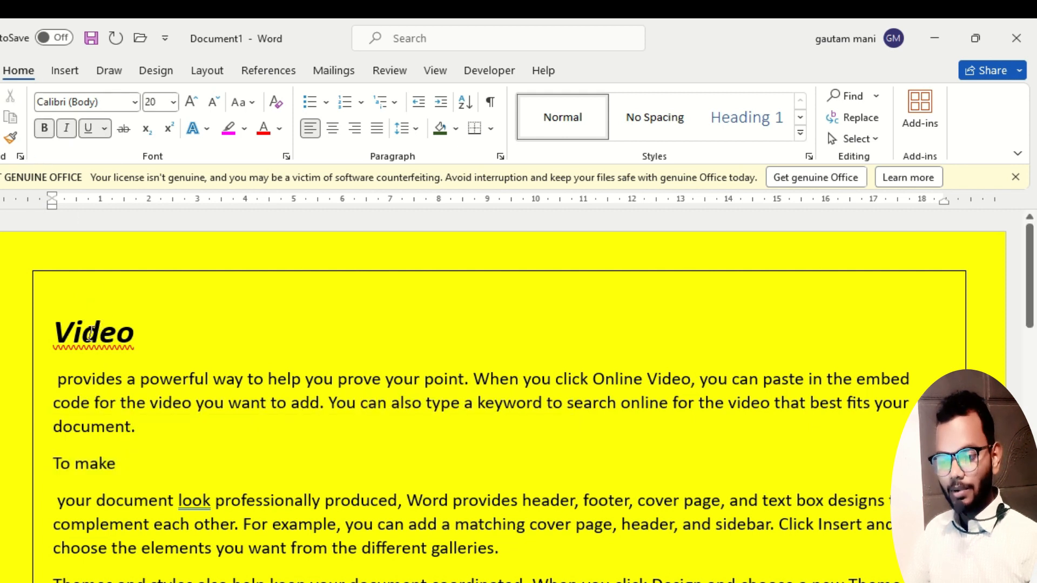
click(82, 330)
drag(62, 331, 102, 336)
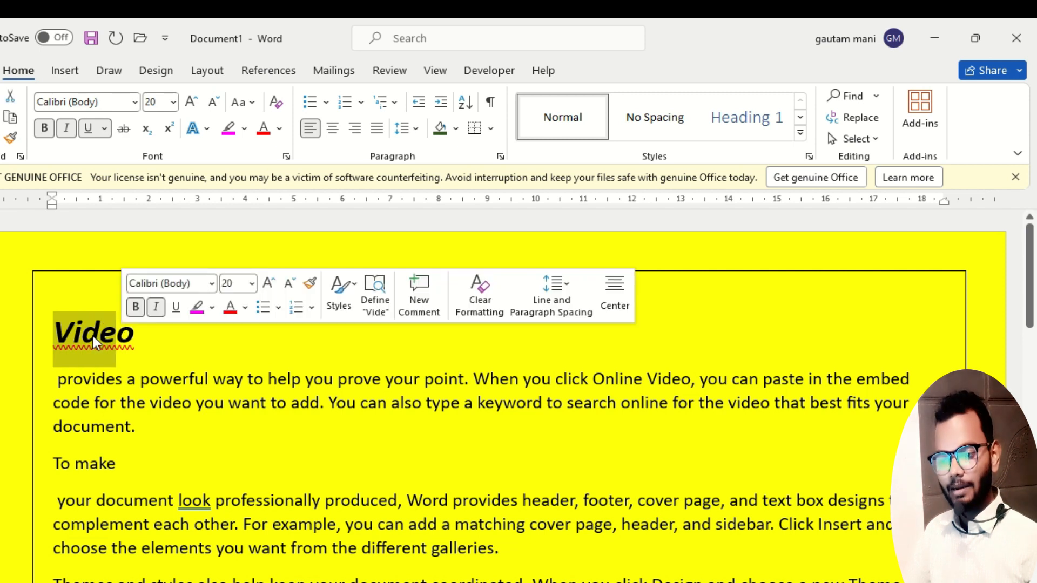
click(93, 335)
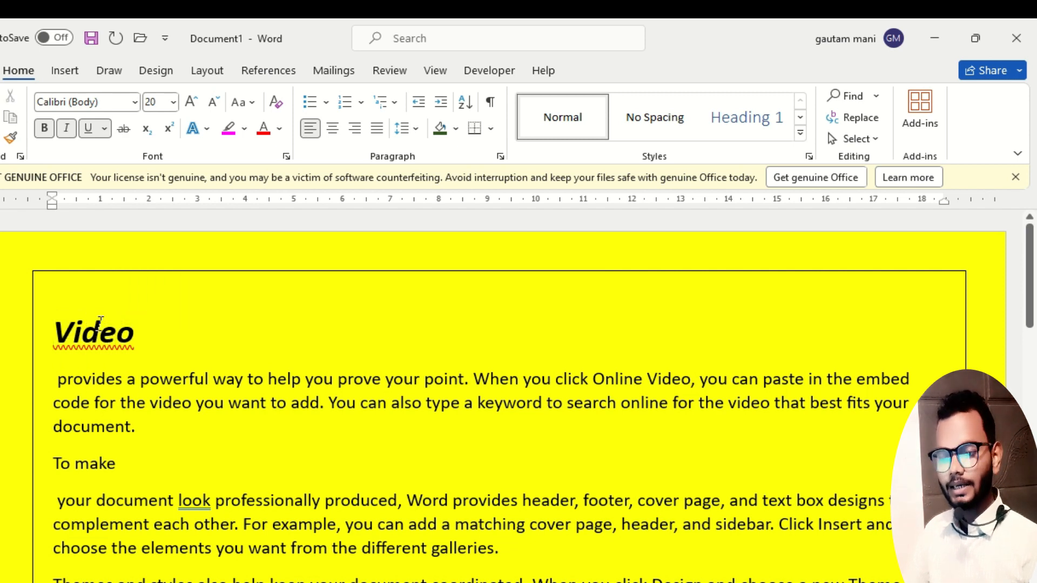
click(13, 139)
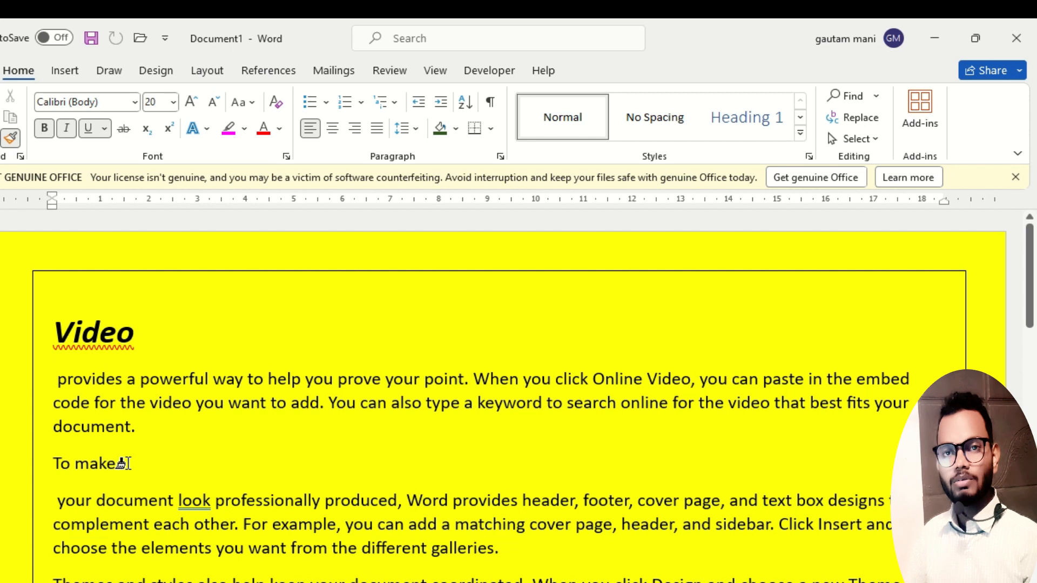
drag(124, 464, 38, 454)
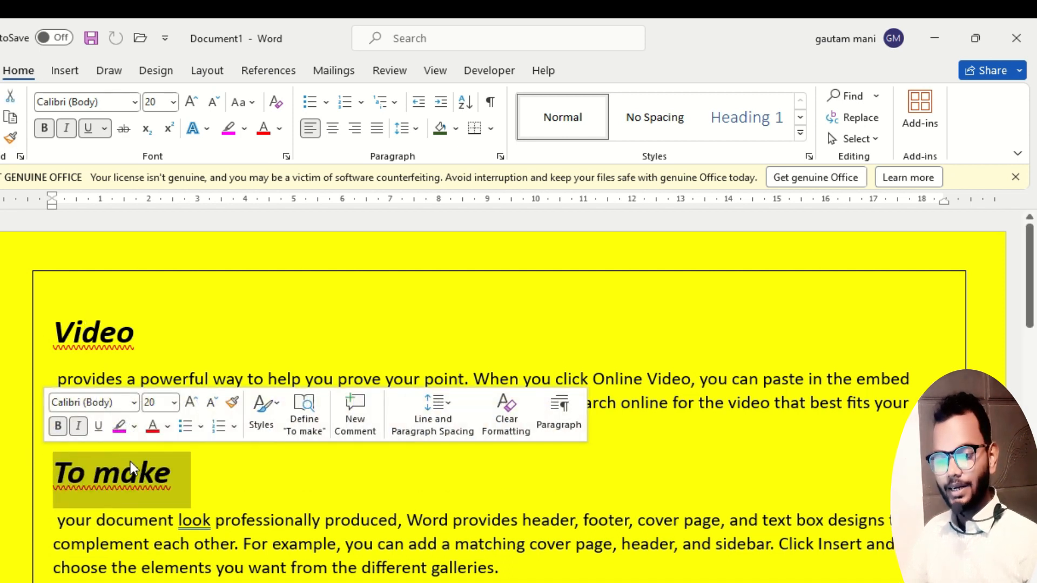
Copy the formatting of the heading "To make" onto the body text from "professionally produced" to "Click" with Format Painter, and undo it.
click(97, 334)
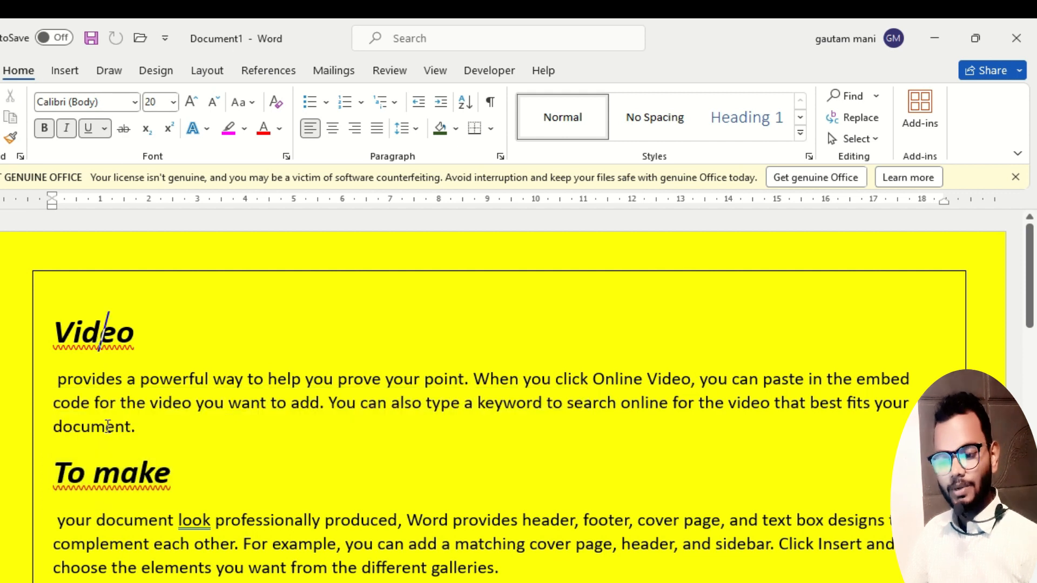
click(128, 475)
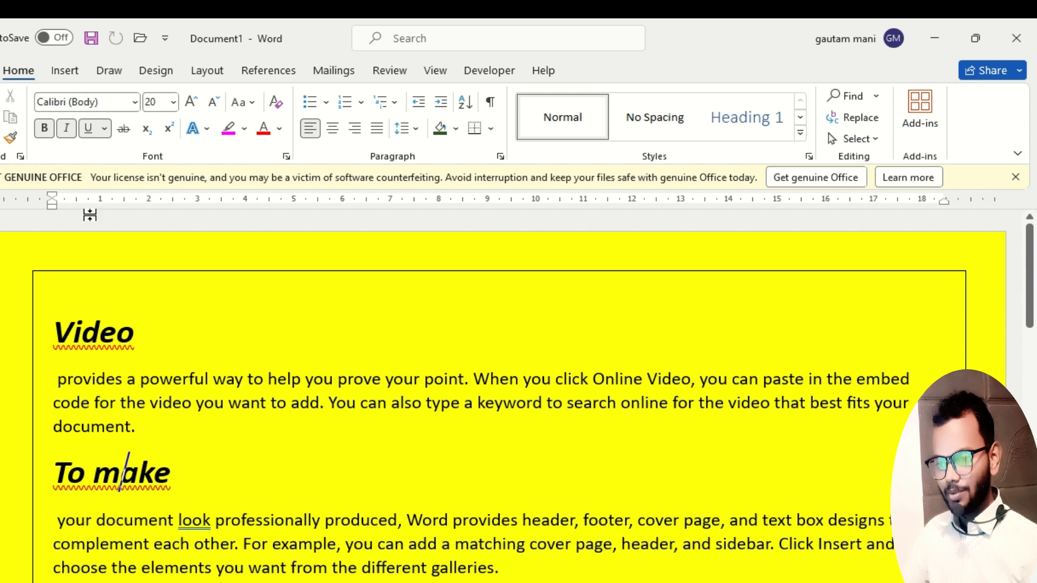
click(11, 140)
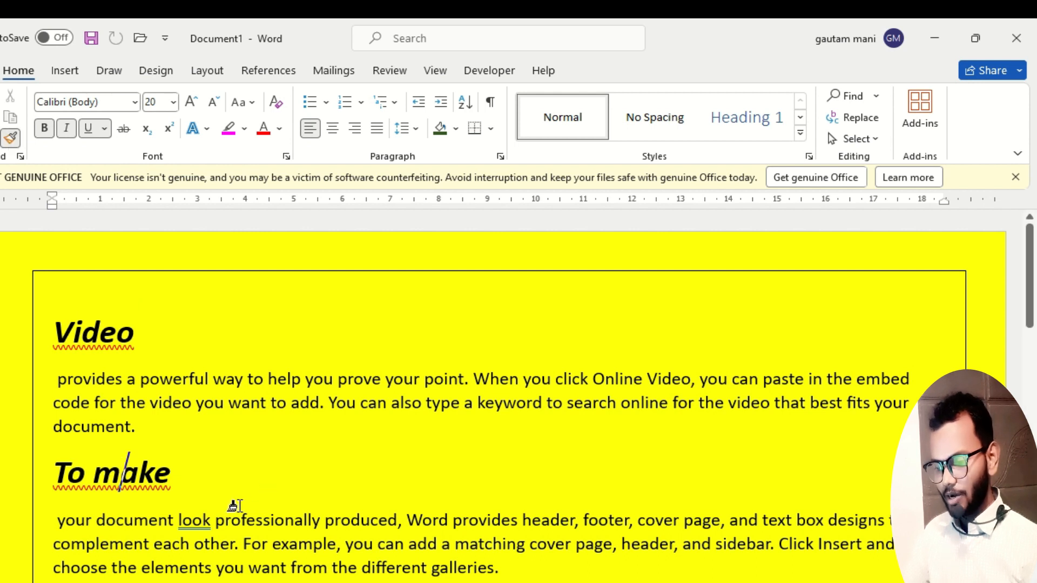
drag(214, 521, 784, 542)
scroll(484, 517, down, 1)
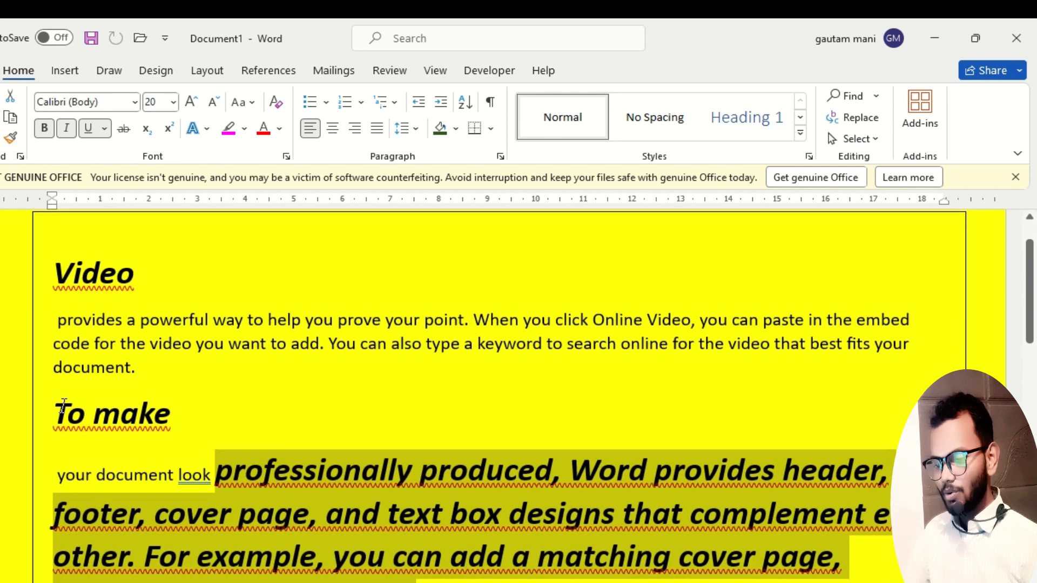
scroll(497, 508, down, 2)
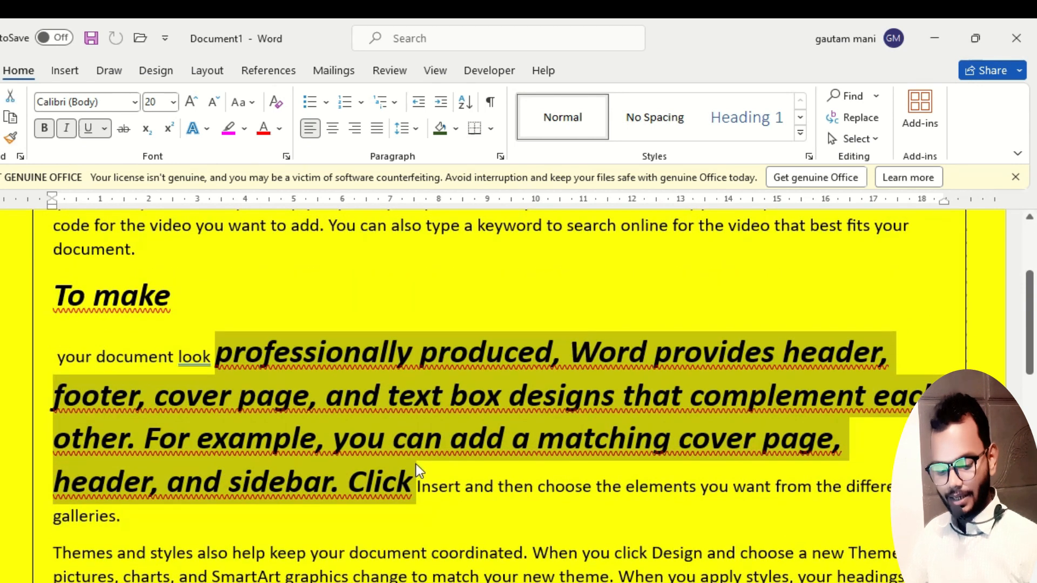
key(ctrl+z)
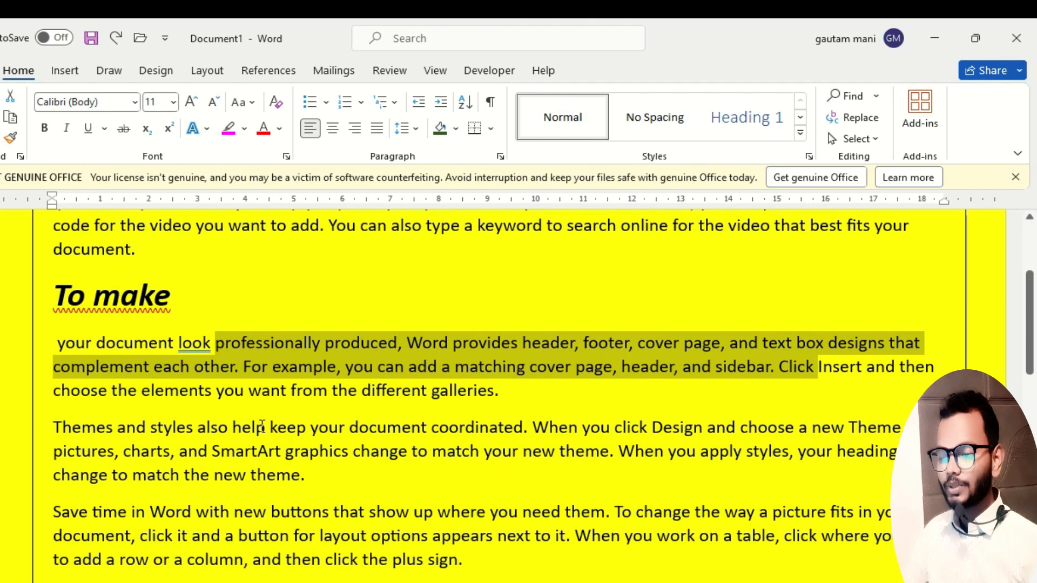
click(259, 427)
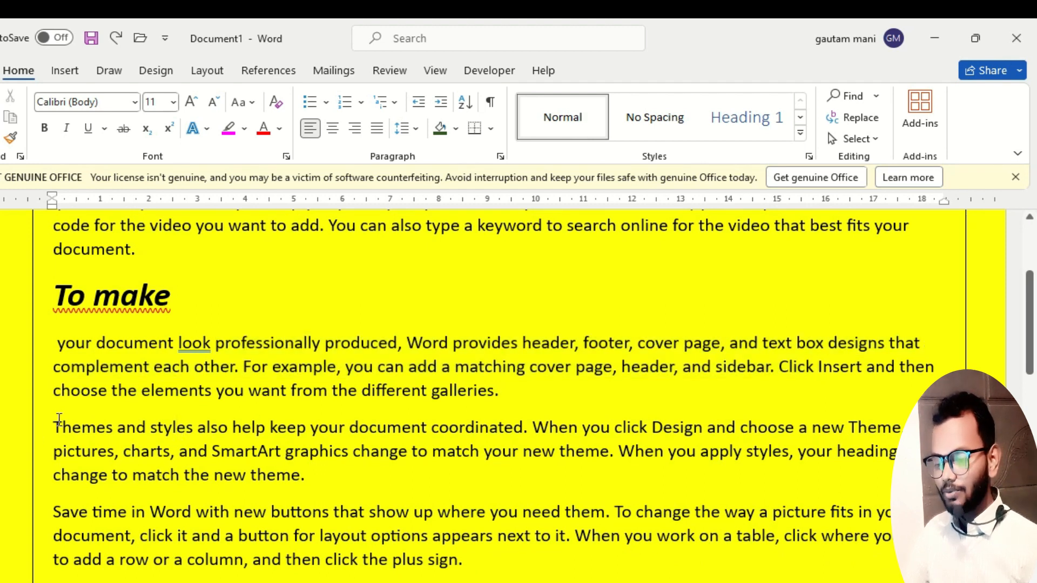
Insert an empty line after the paragraph that starts with "Themes and styles".
drag(54, 426, 323, 489)
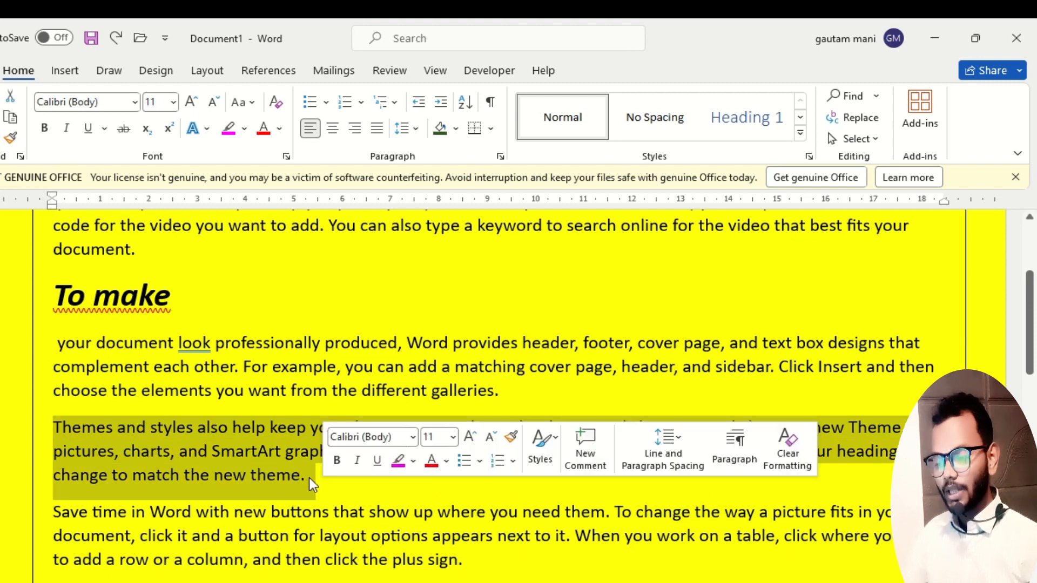
click(311, 479)
key(Return)
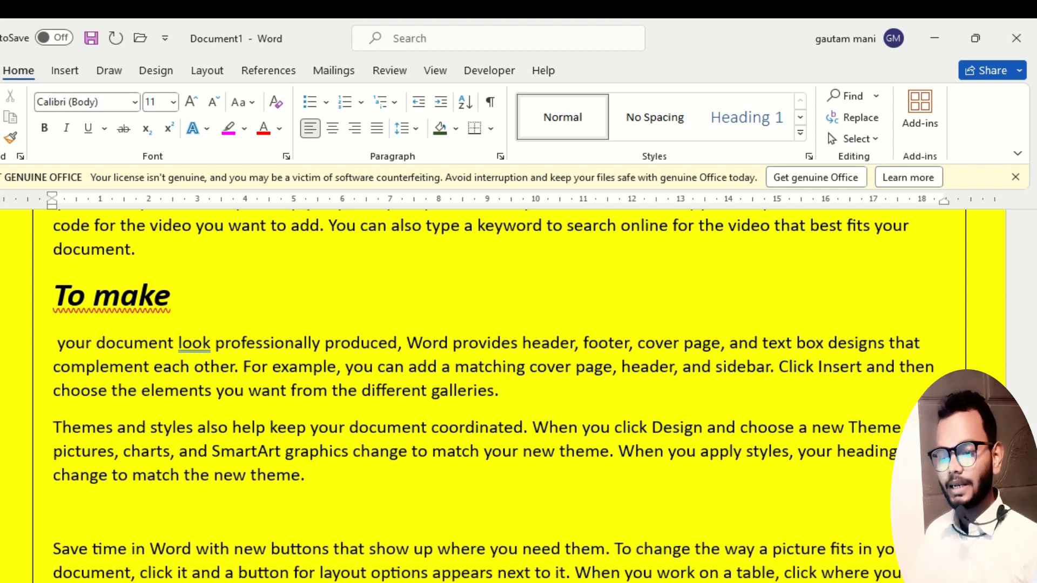
Change the case of the whole "Themes and styles" paragraph to UPPERCASE and back to lowercase.
drag(308, 476, 78, 427)
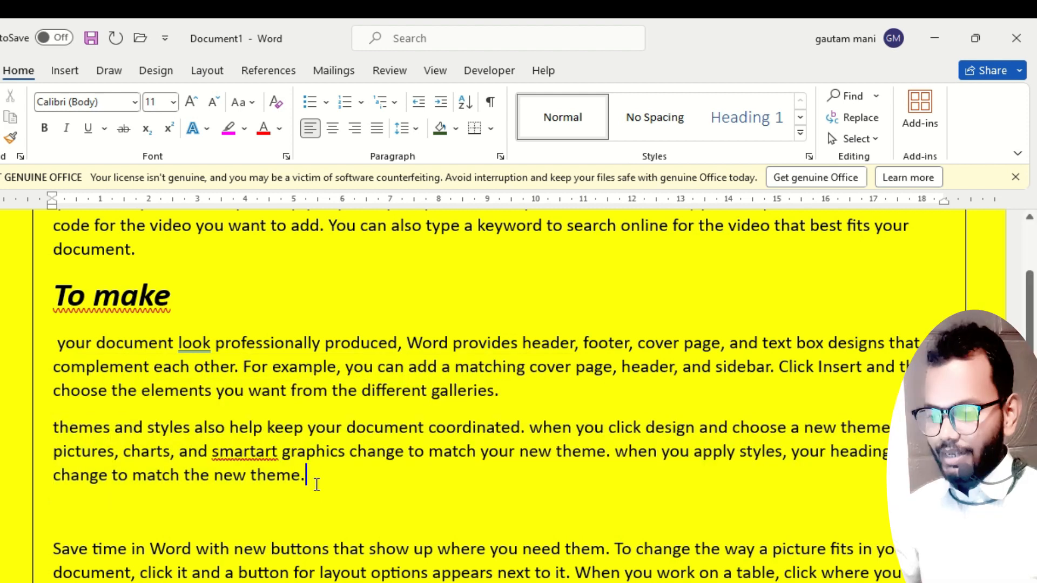
drag(315, 484, 43, 426)
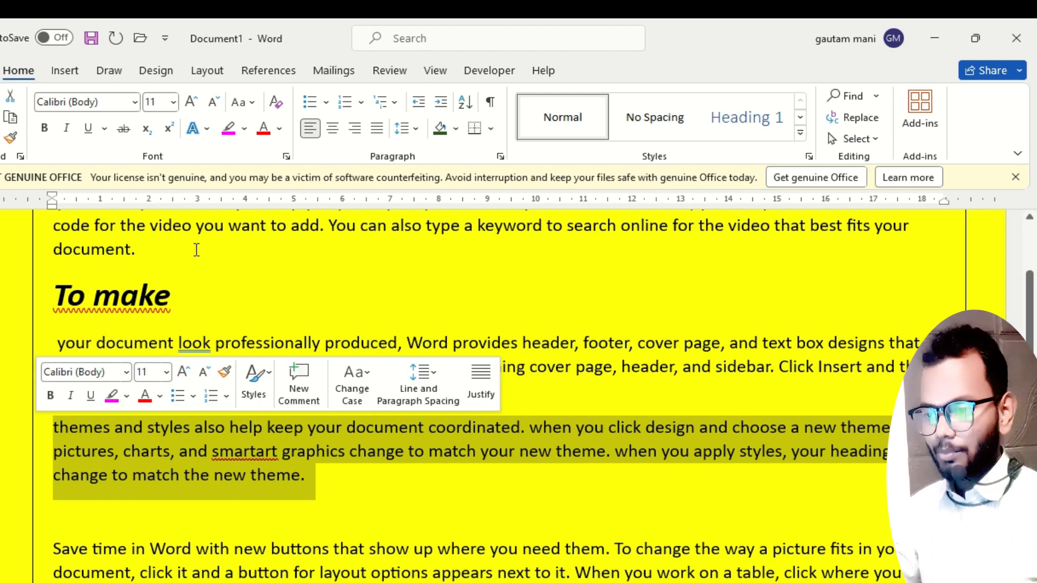
click(246, 104)
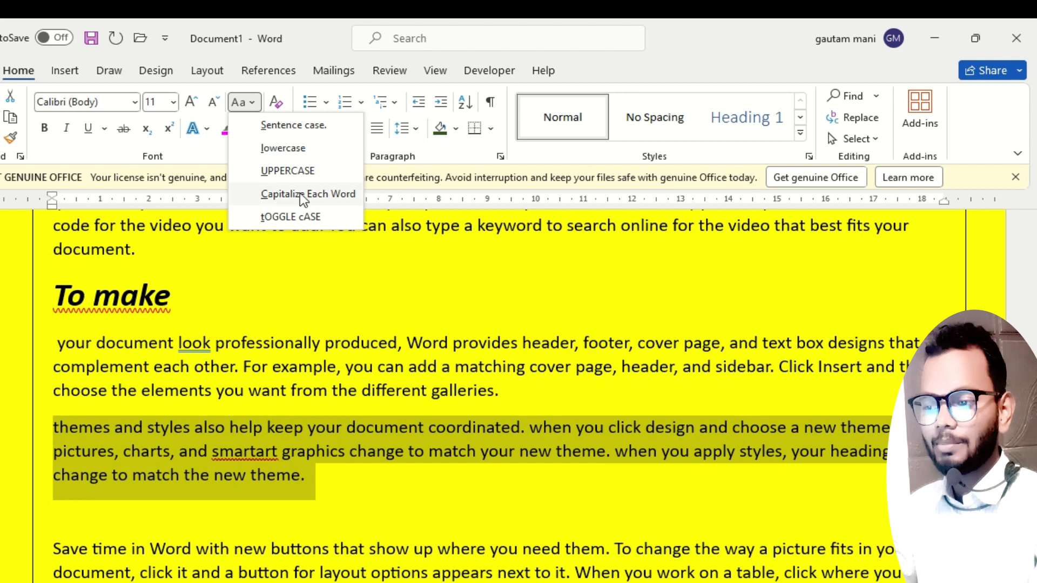
click(301, 173)
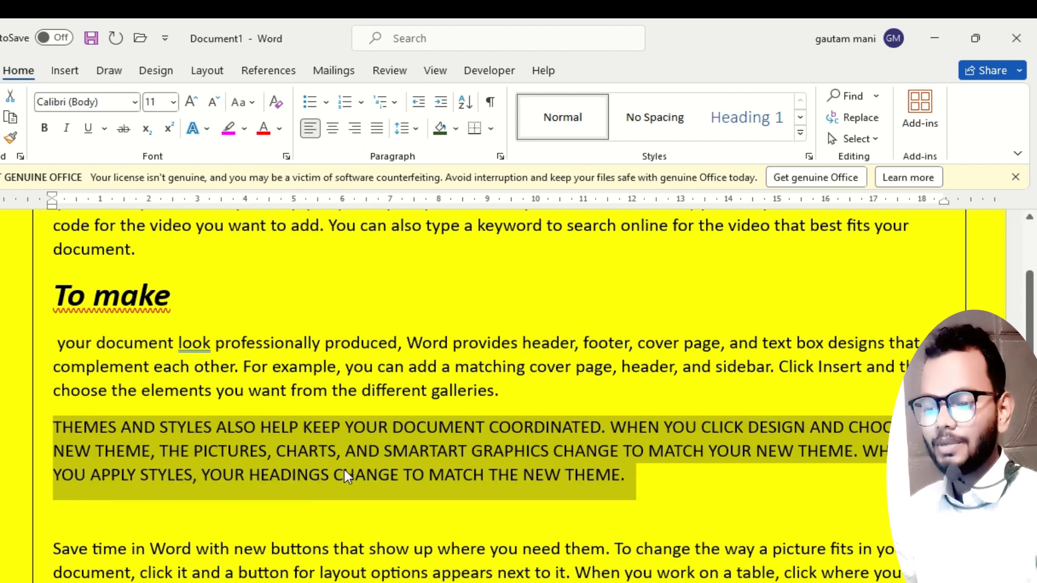
click(250, 103)
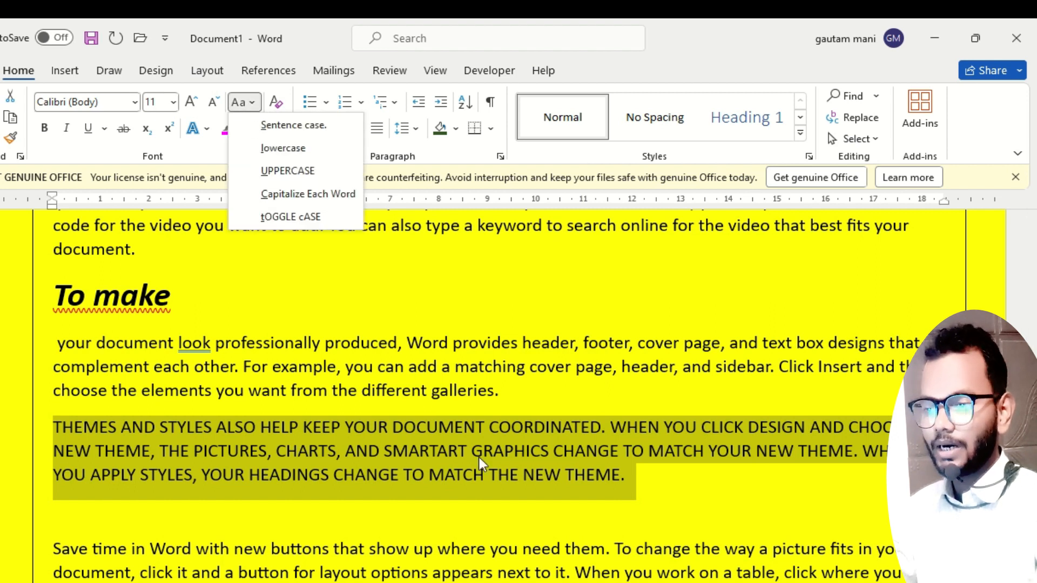
click(283, 148)
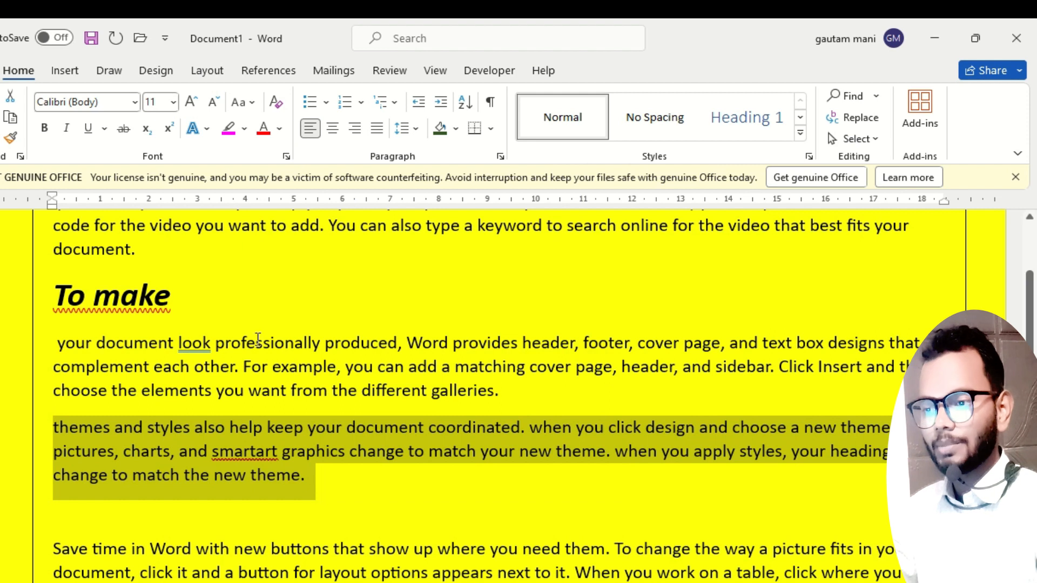
Apply tOGGLE cASE repeatedly to the "Themes and styles" paragraph, ending with it in lowercase.
click(251, 104)
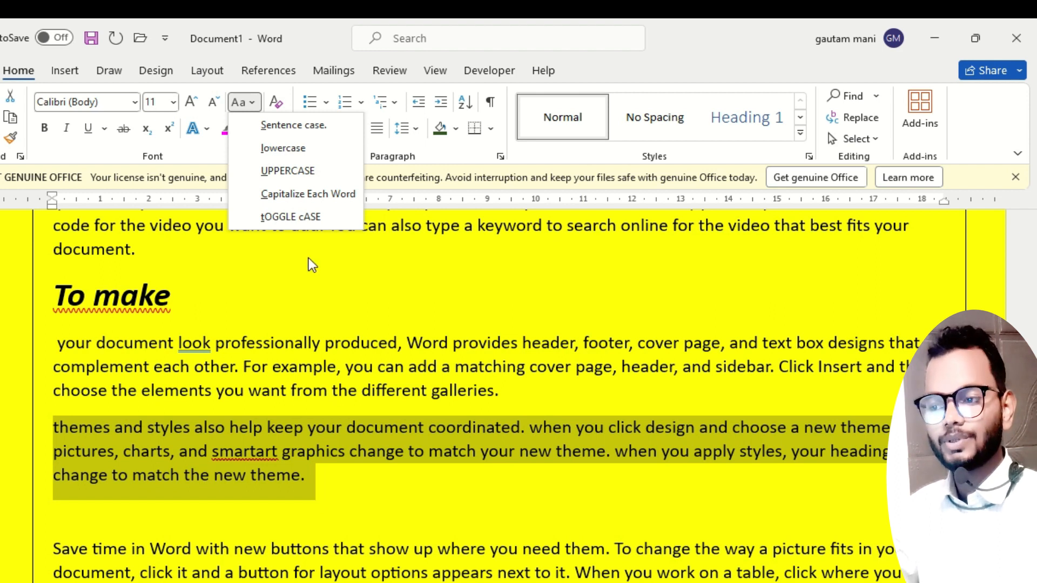
click(291, 216)
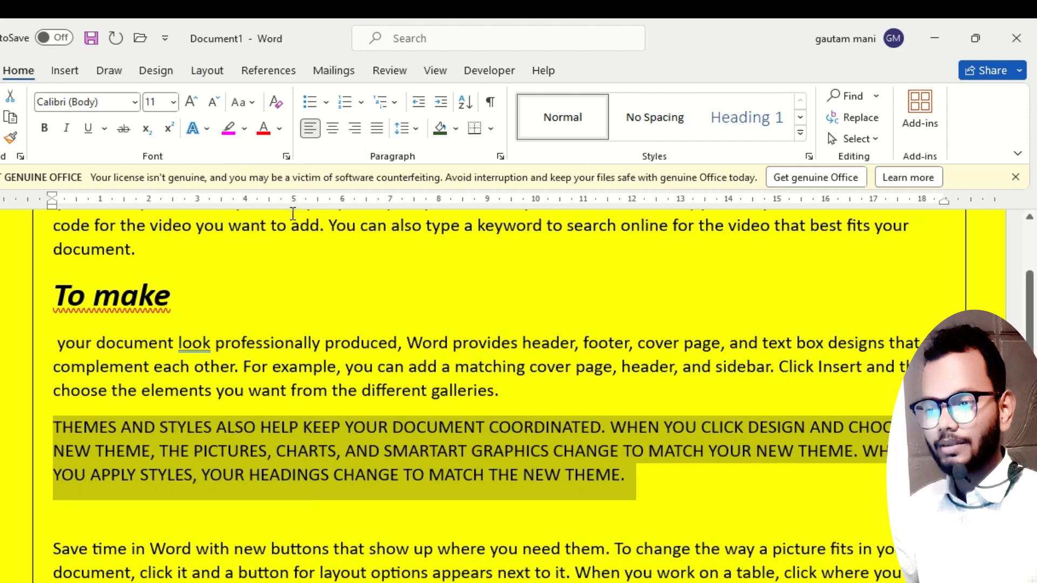
click(255, 110)
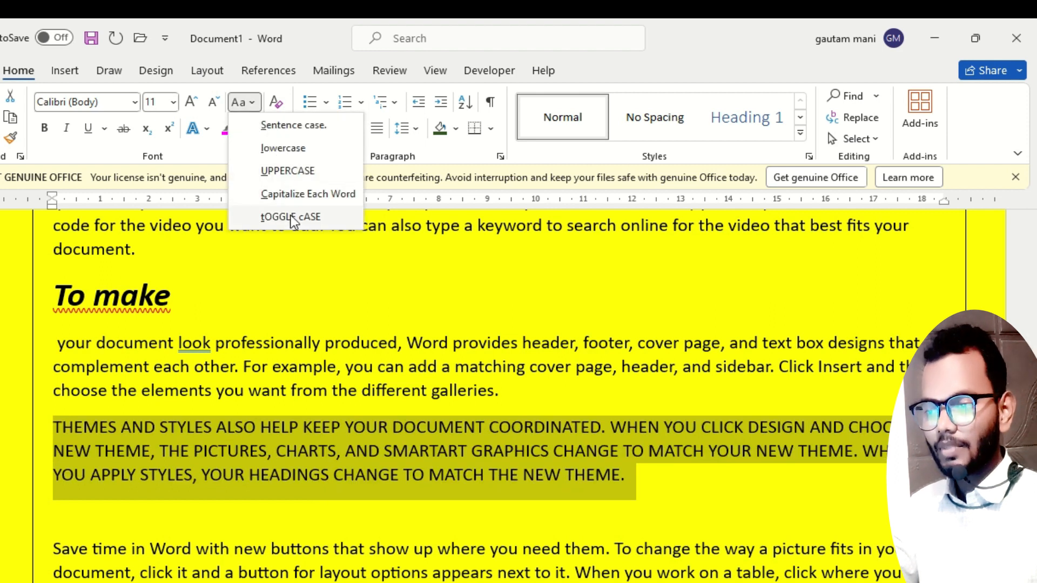
click(291, 215)
click(257, 110)
click(308, 217)
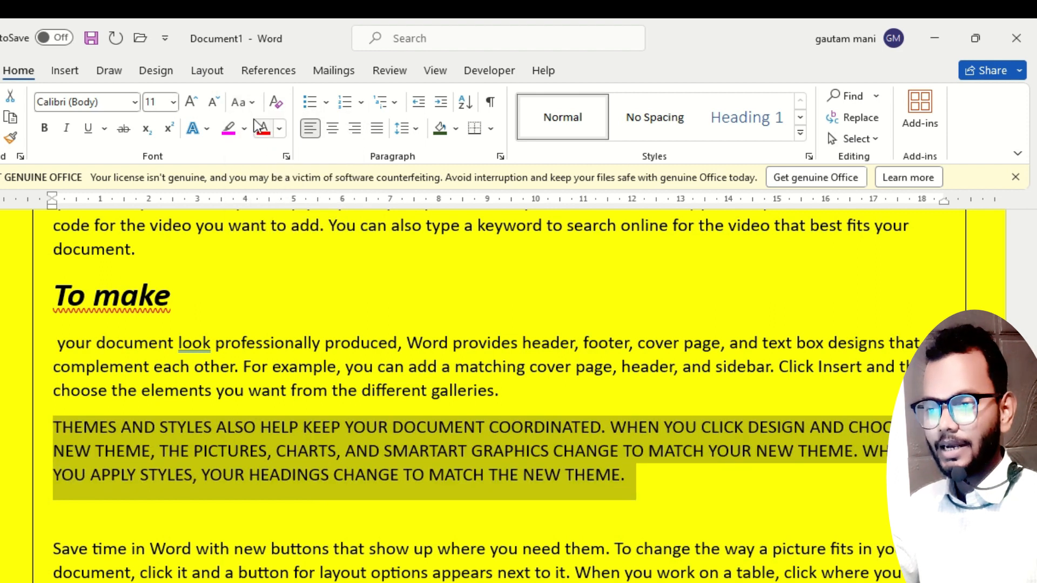
click(257, 110)
click(307, 218)
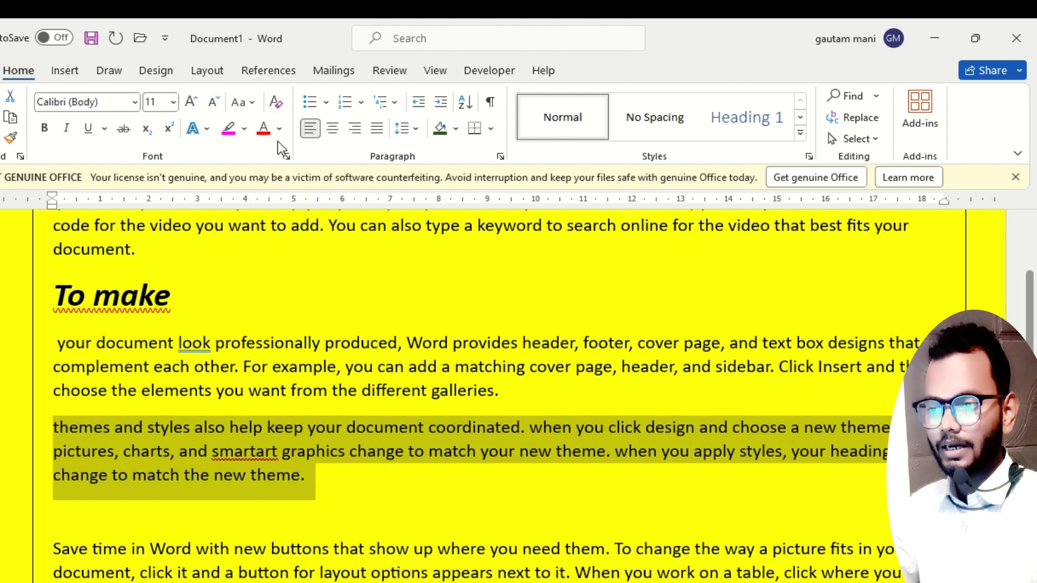
Change the "Themes and styles" paragraph to Sentence case, followed by Capitalize Each Word.
click(258, 108)
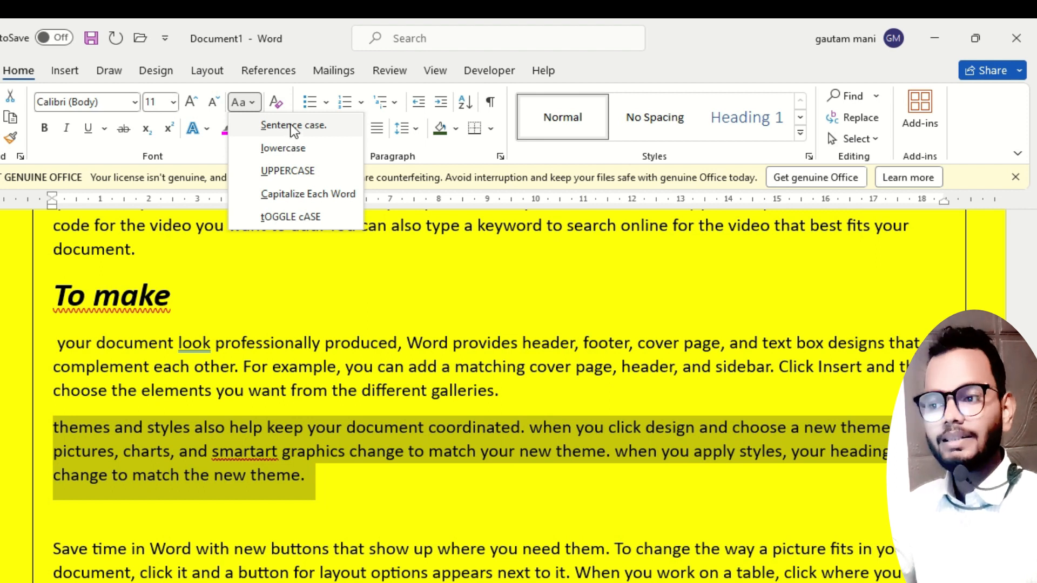
click(306, 125)
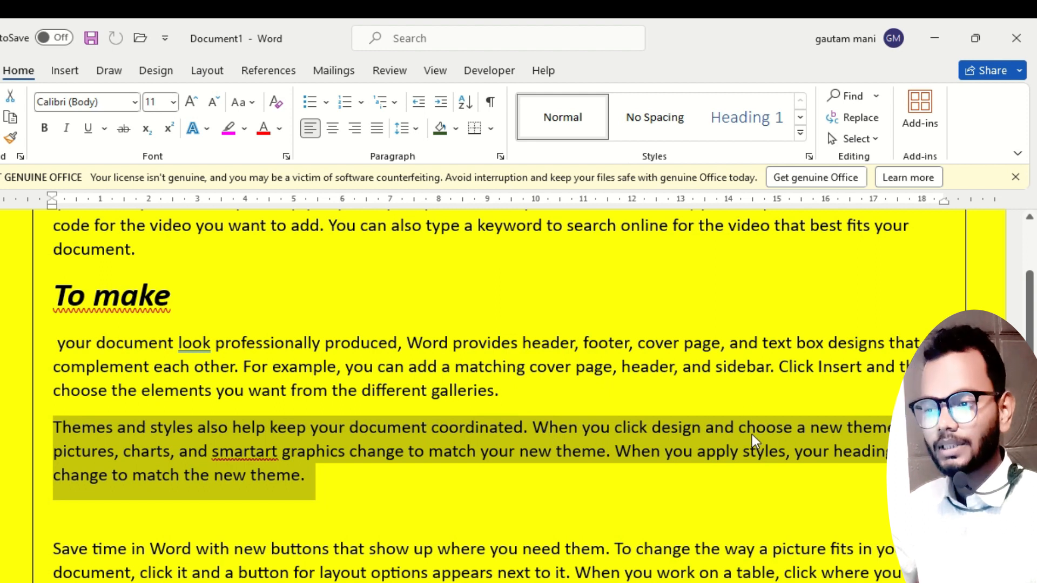
click(245, 105)
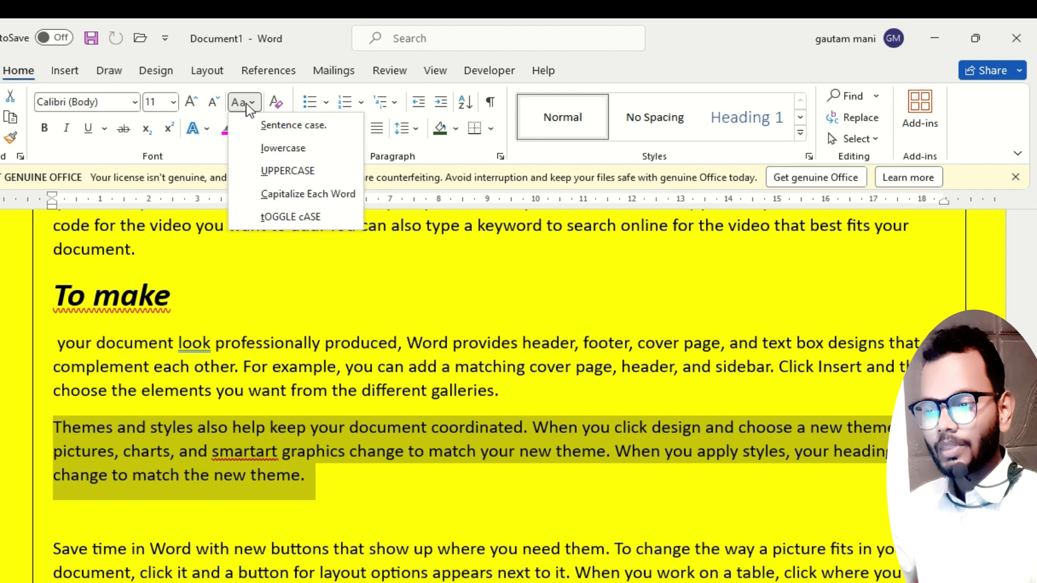
click(300, 194)
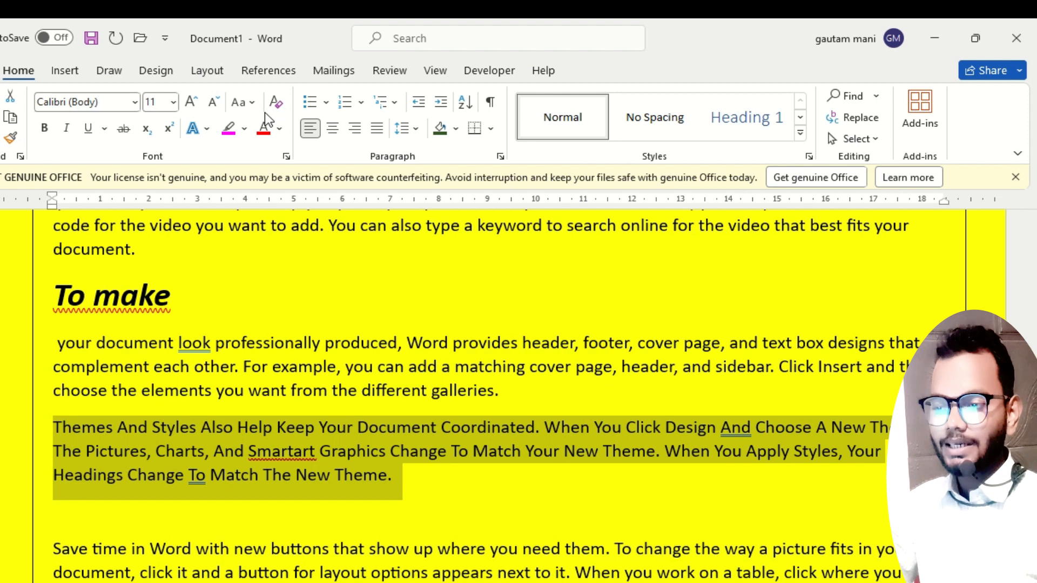
click(251, 106)
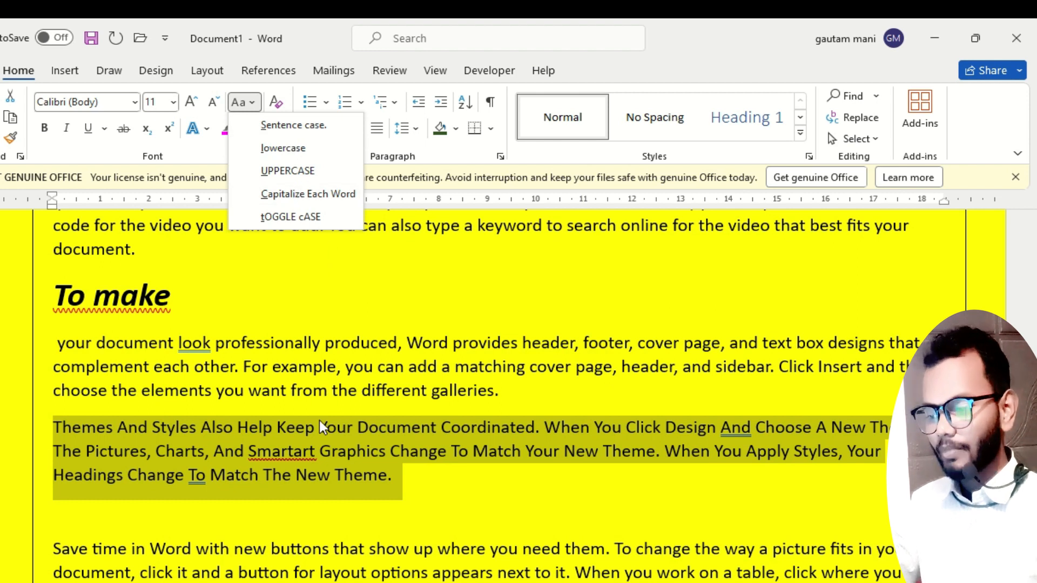
click(300, 374)
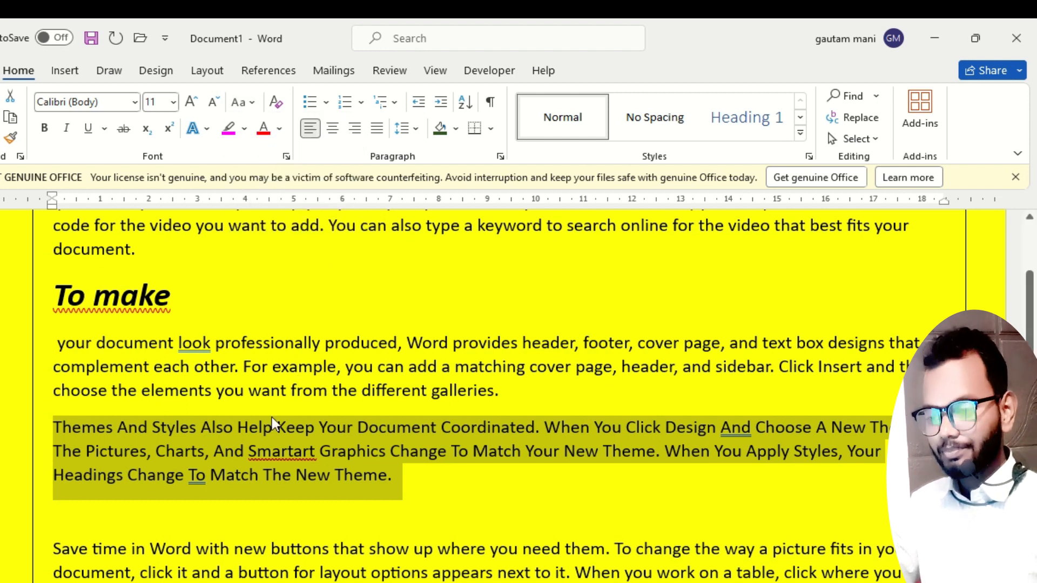
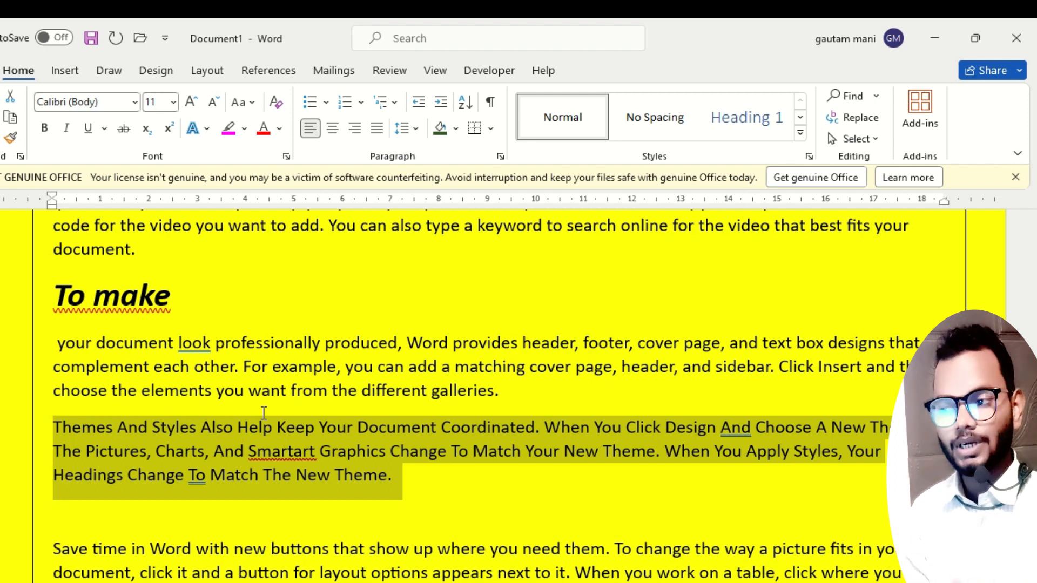
Insert an empty line above the "Video" heading at the start of the document and clear its formatting.
scroll(156, 439, up, 3)
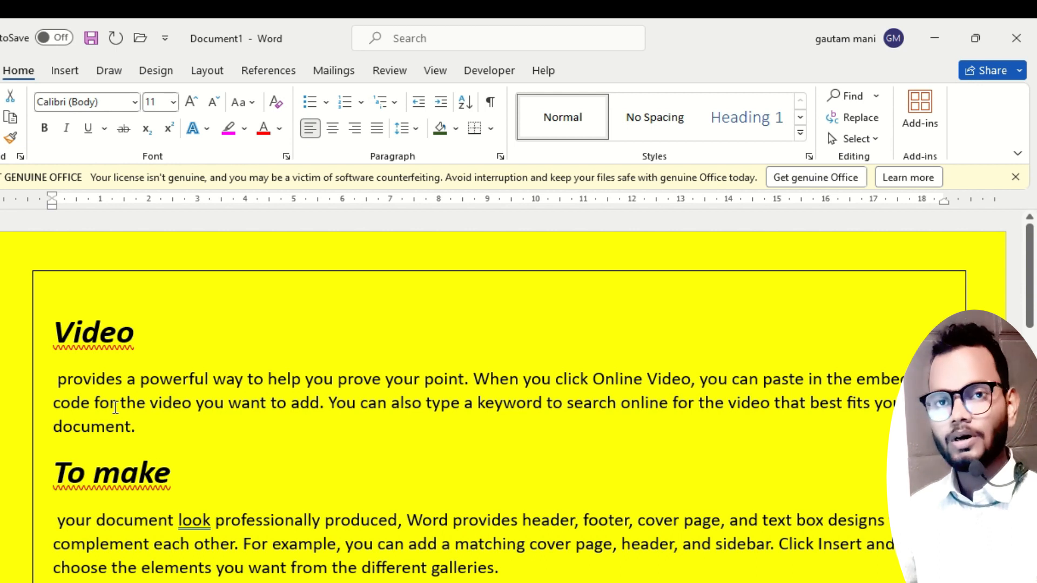
click(59, 330)
key(Return)
click(76, 312)
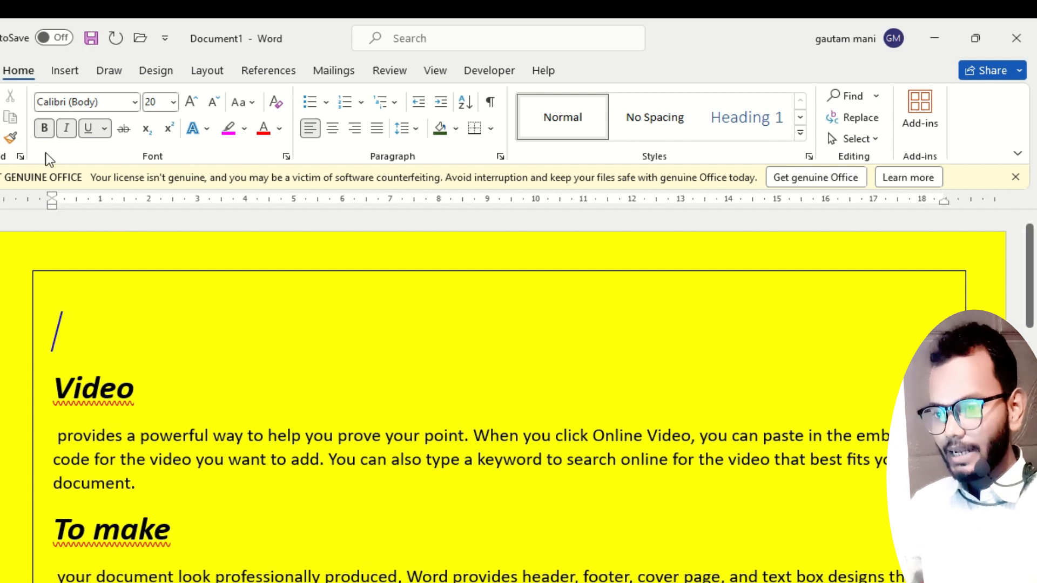
click(44, 128)
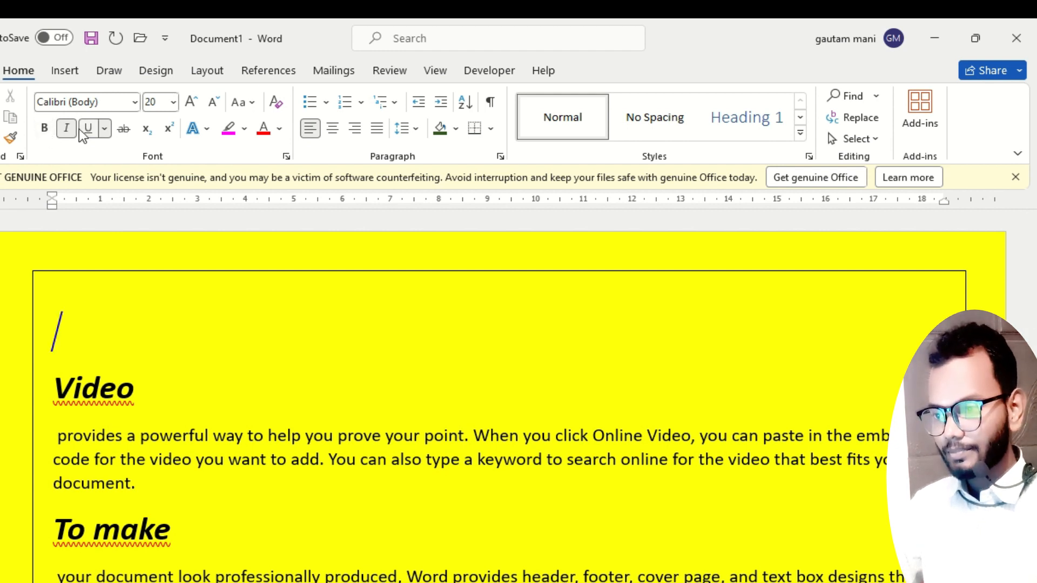
click(276, 102)
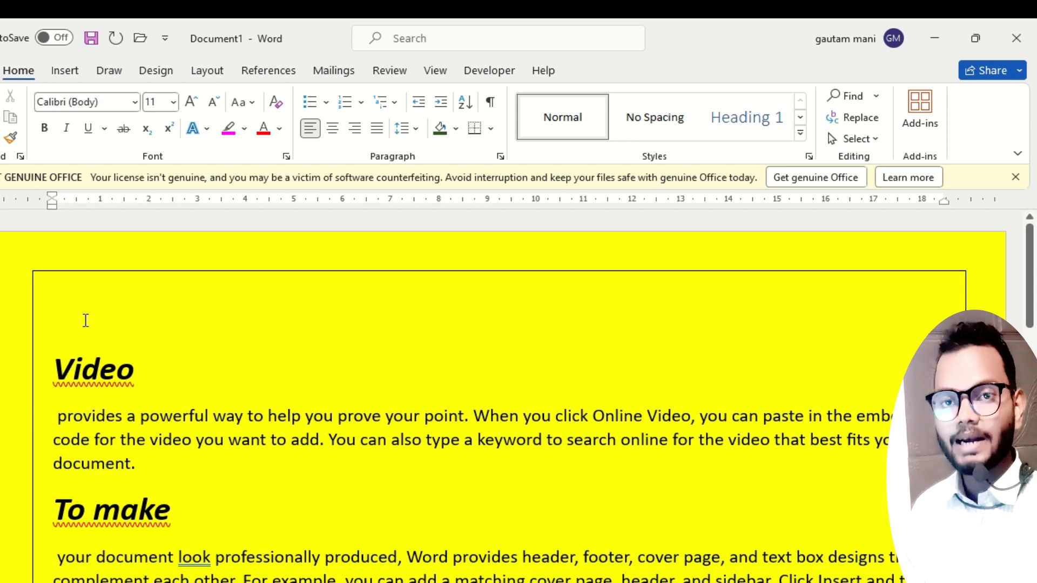
Enter the lines "Ms word", "Page selection" and "Page design" above the "Video" heading, followed by an empty line.
text(ms)
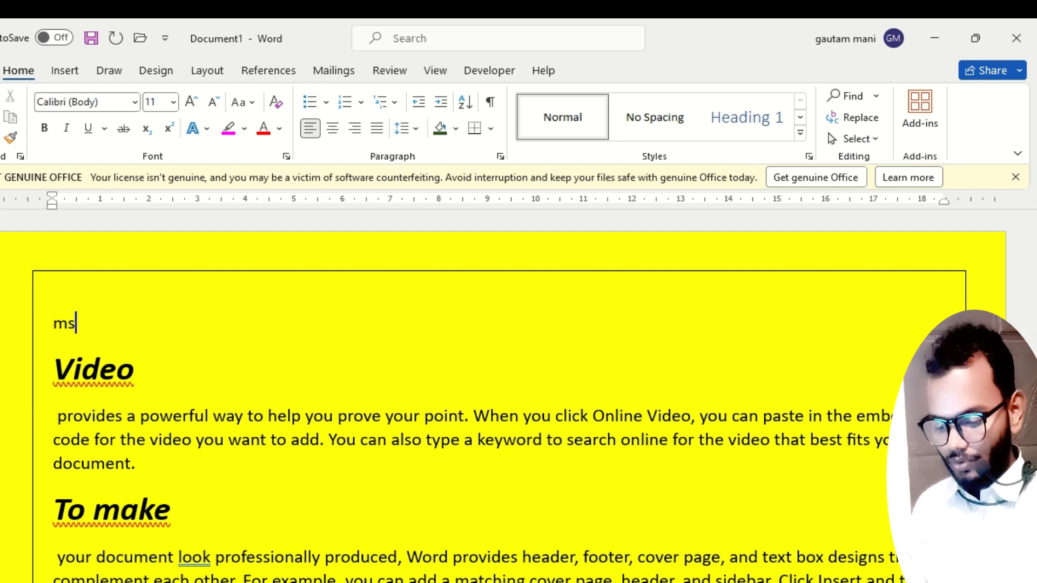
text( word)
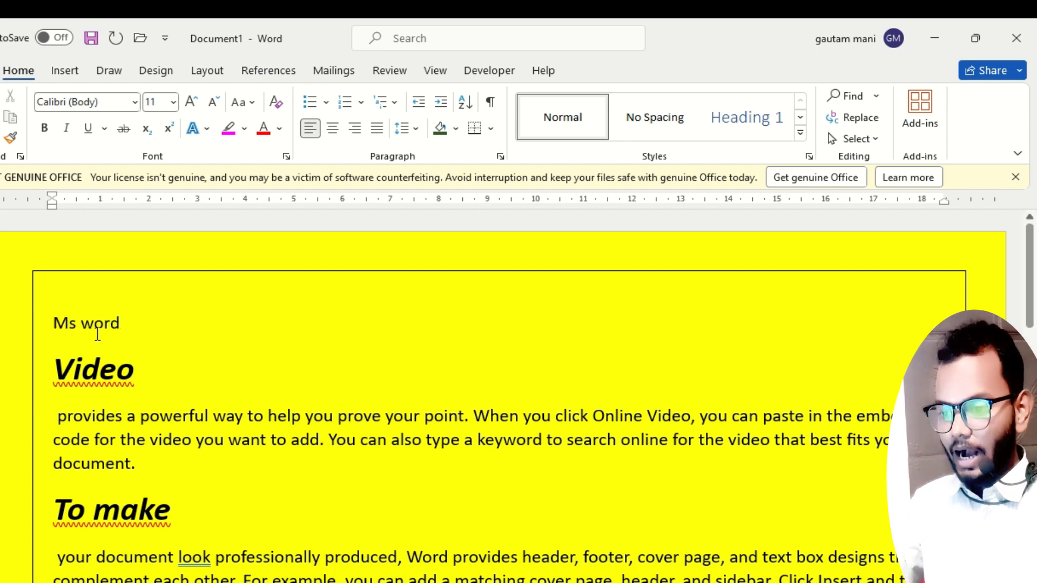
drag(121, 323, 52, 323)
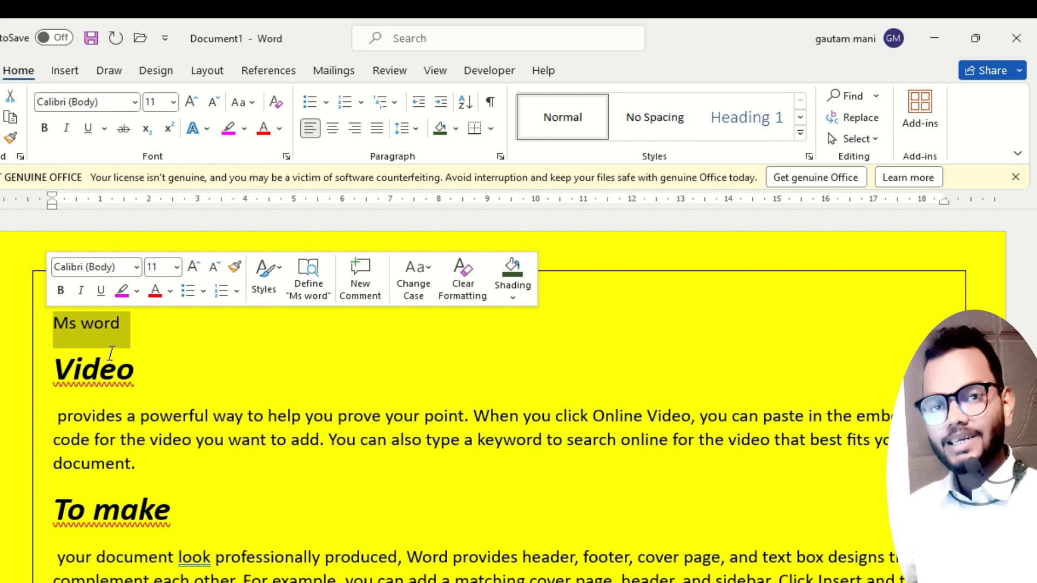
click(137, 342)
key(Return)
text(pag)
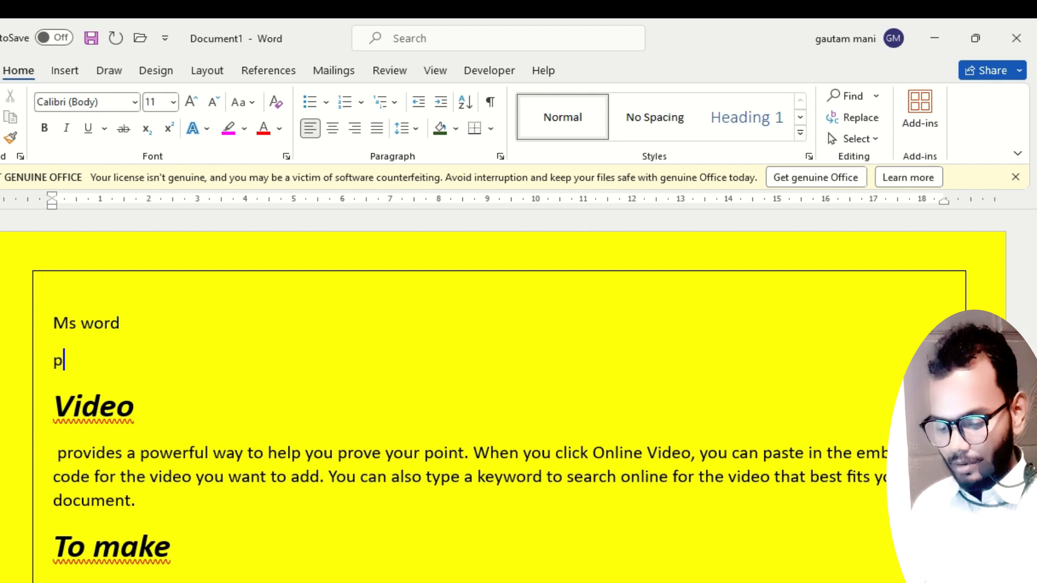
text(s)
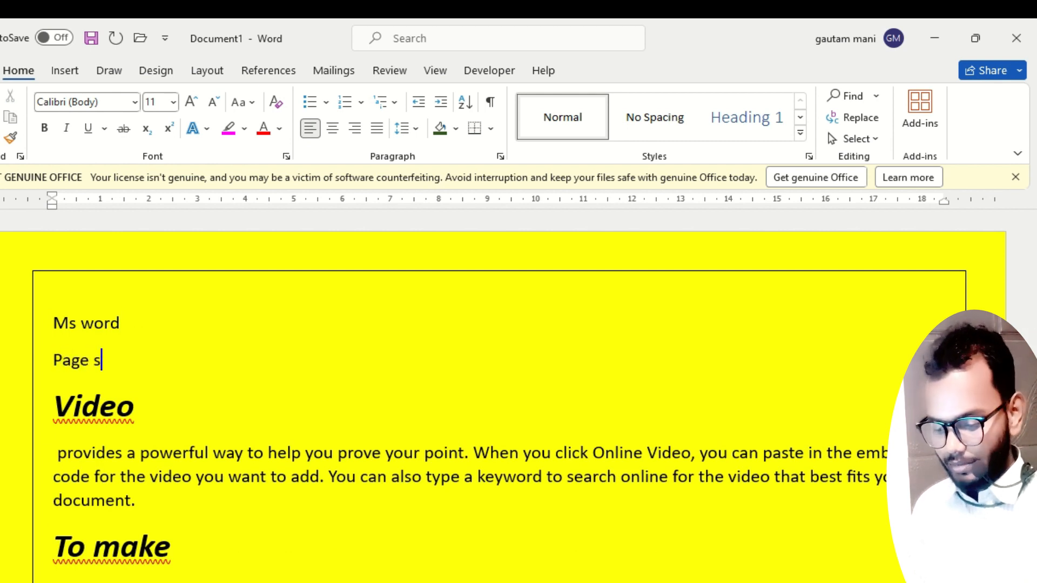
text(election)
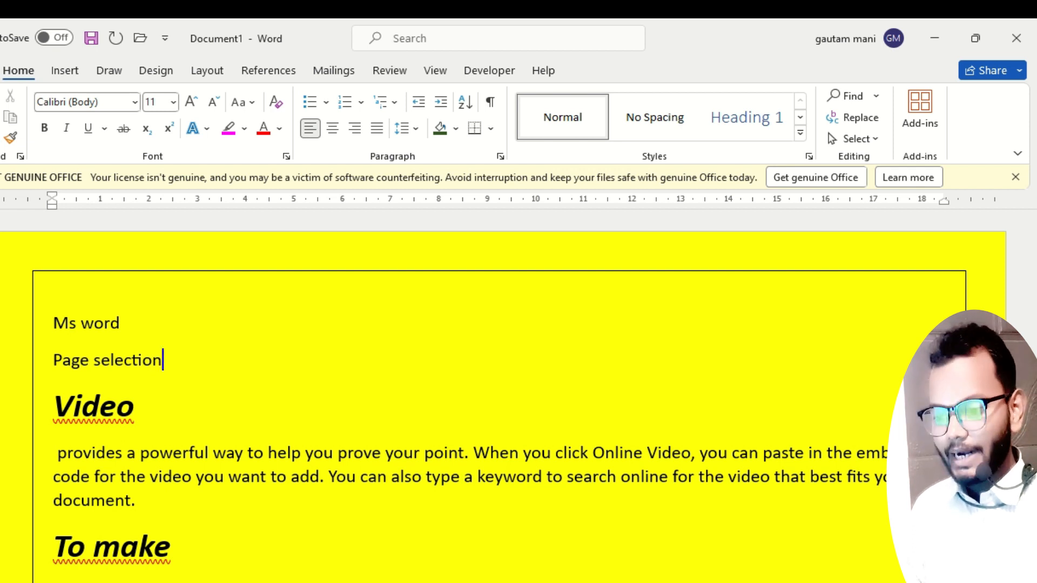
key(Return)
text(pa)
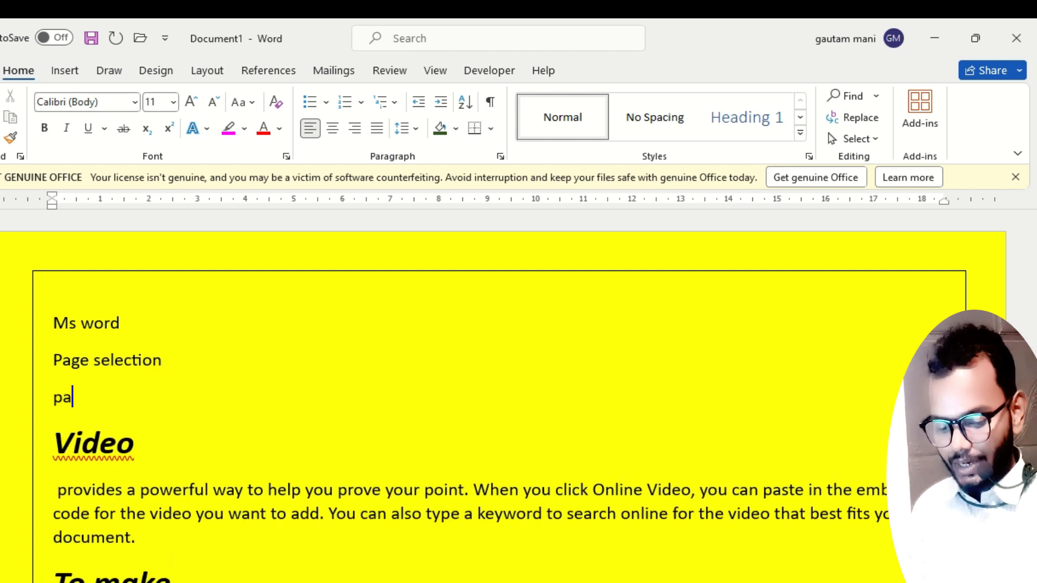
text(ge design)
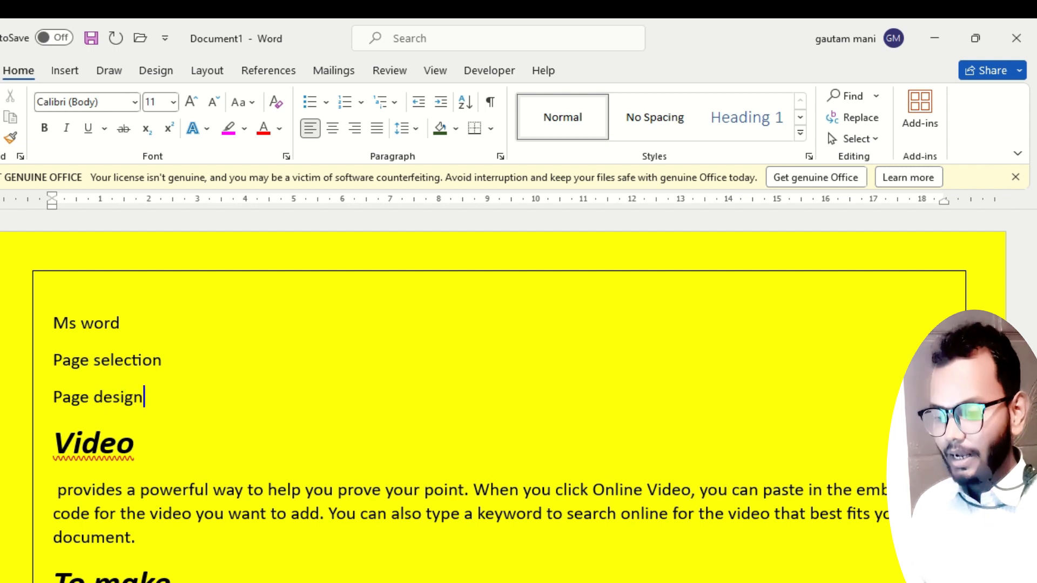
key(Return)
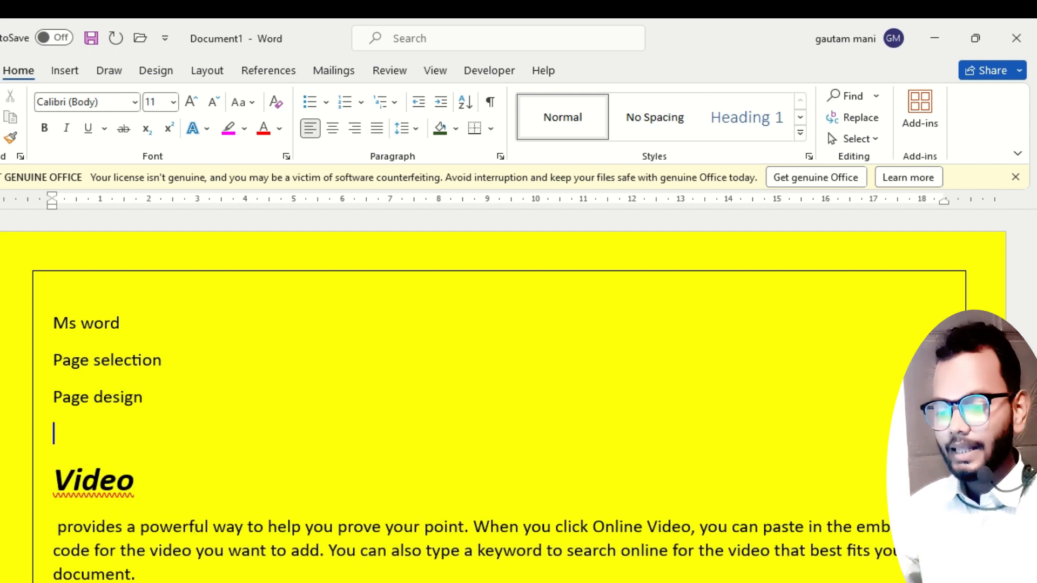
Copy the "provides a powerful way" paragraph from under the "Video" heading to a new line below "Page selection".
click(167, 356)
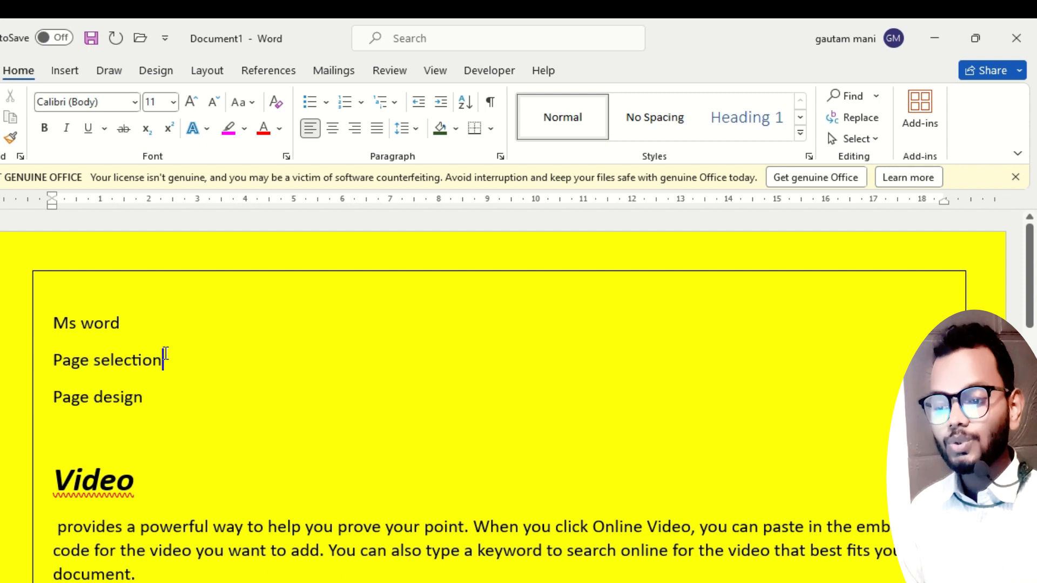
key(Return)
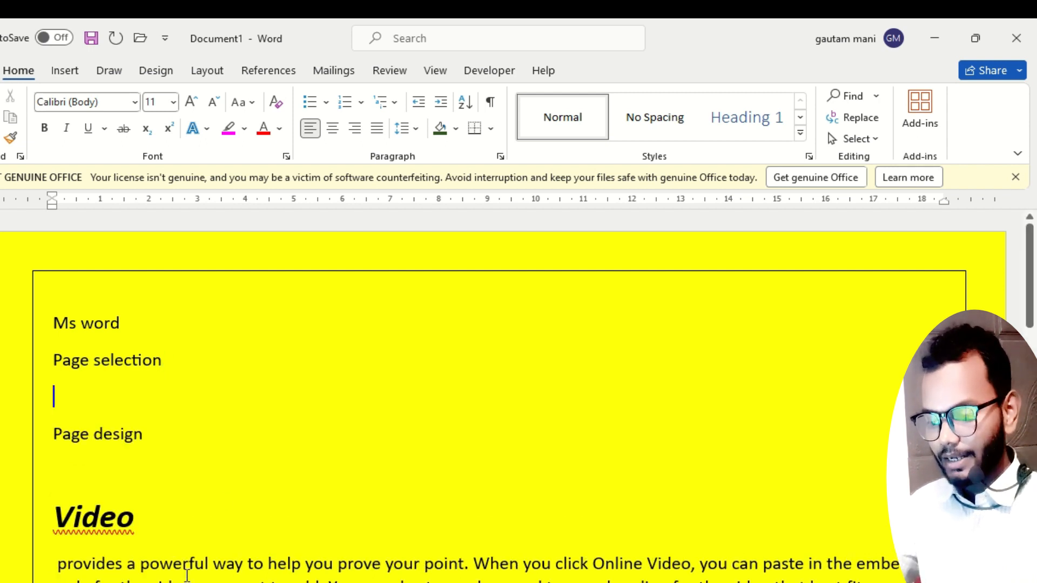
scroll(159, 537, down, 2)
drag(49, 493, 52, 456)
key(ctrl+c)
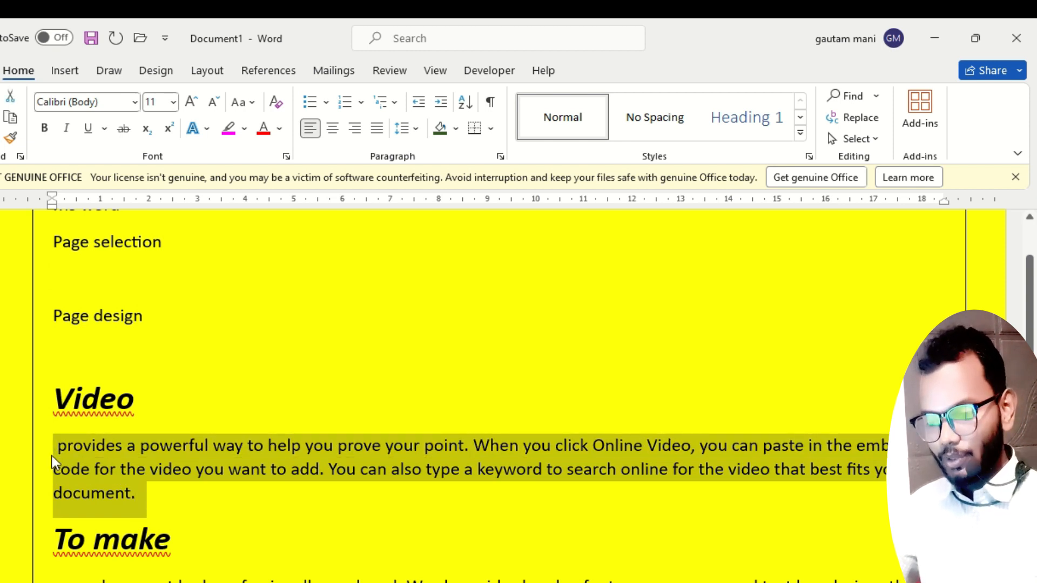
click(77, 271)
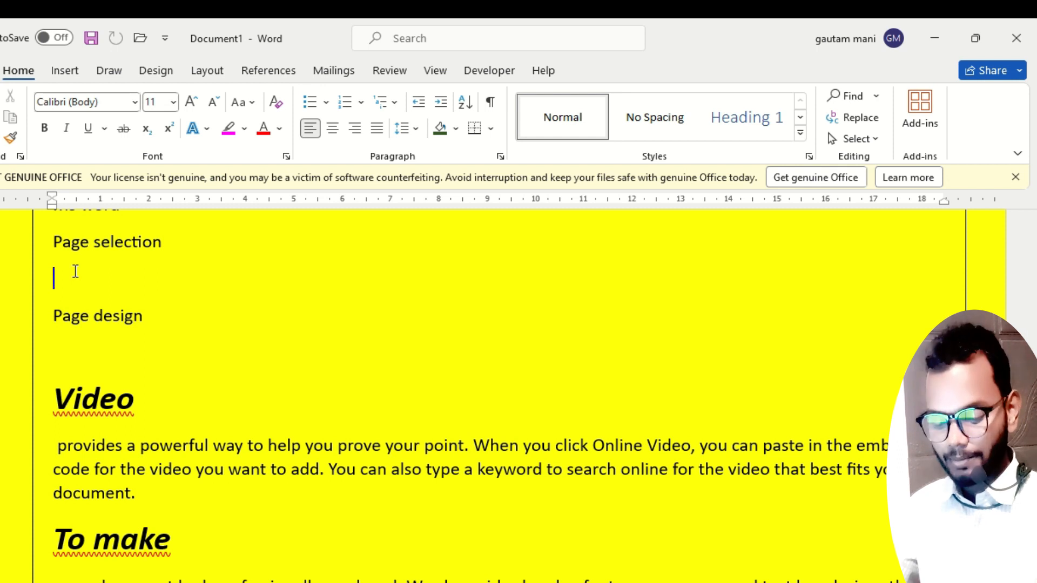
key(ctrl+v)
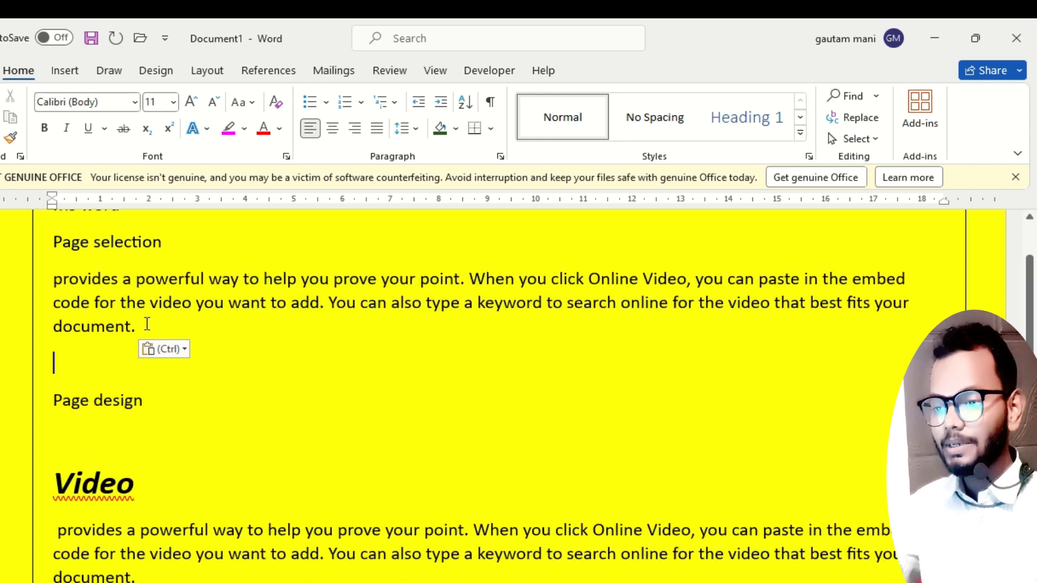
Set the font size of the "Ms word" title line to 26.
scroll(147, 324, up, 3)
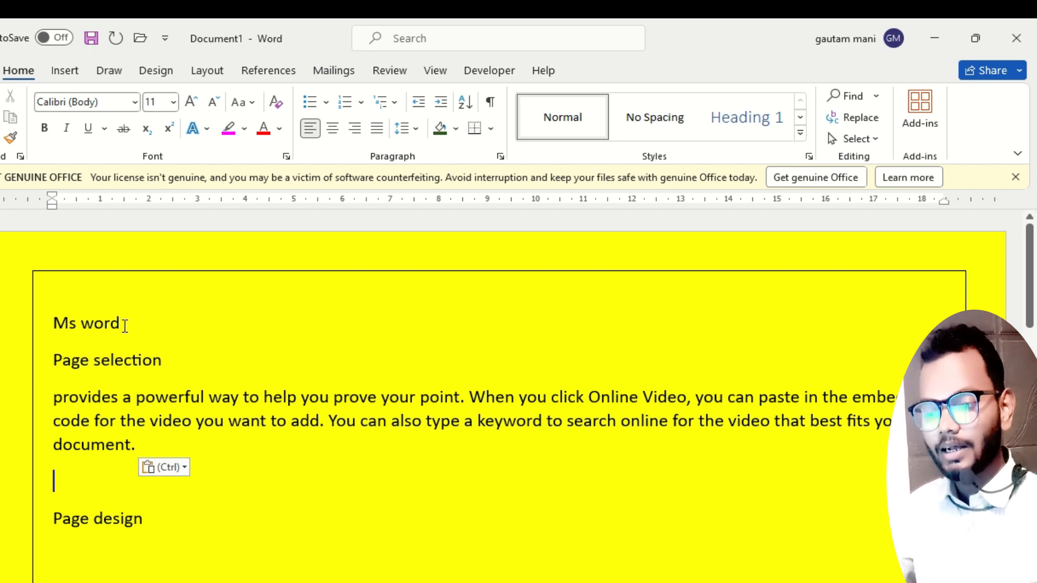
drag(126, 326, 41, 318)
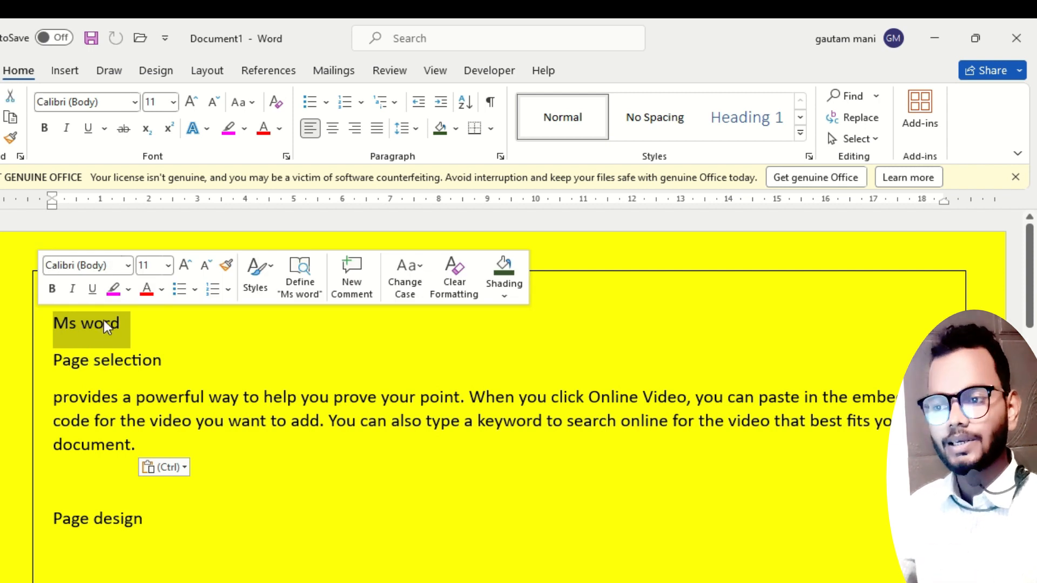
click(168, 103)
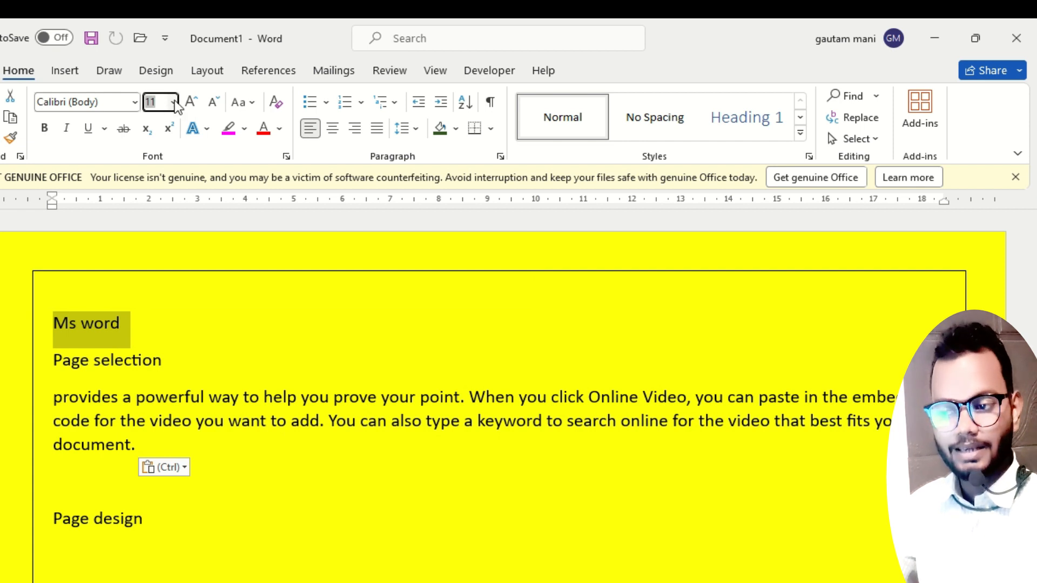
click(173, 102)
click(159, 331)
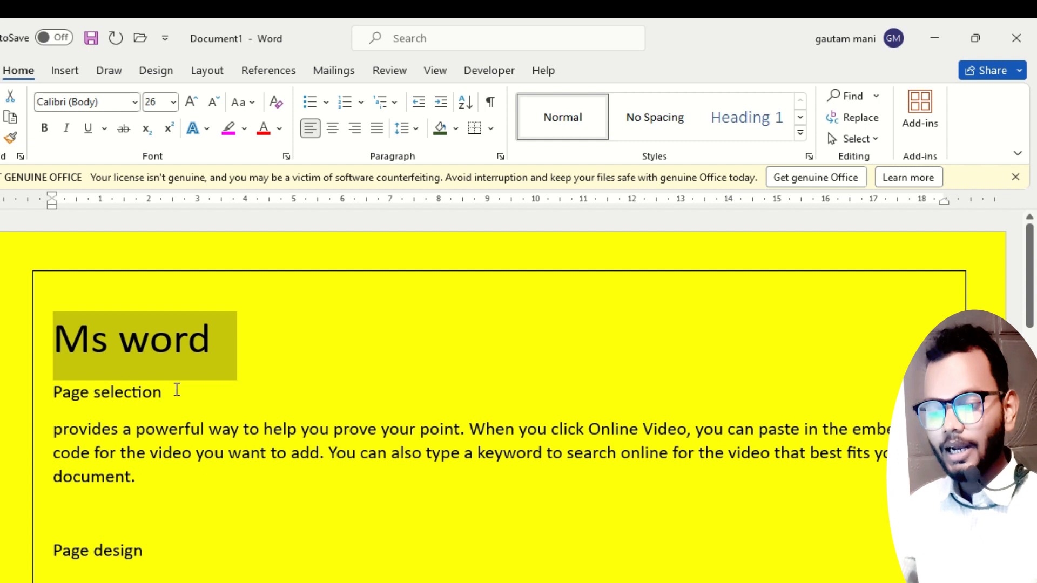
Set the "Page selection" line to font size 20 and make it bold.
drag(163, 394, 30, 388)
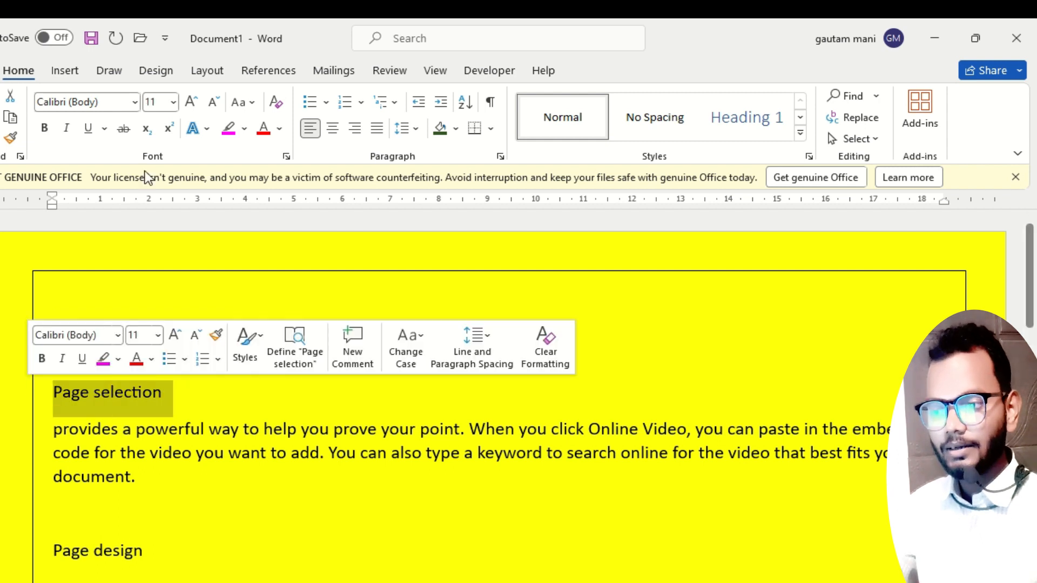
click(174, 102)
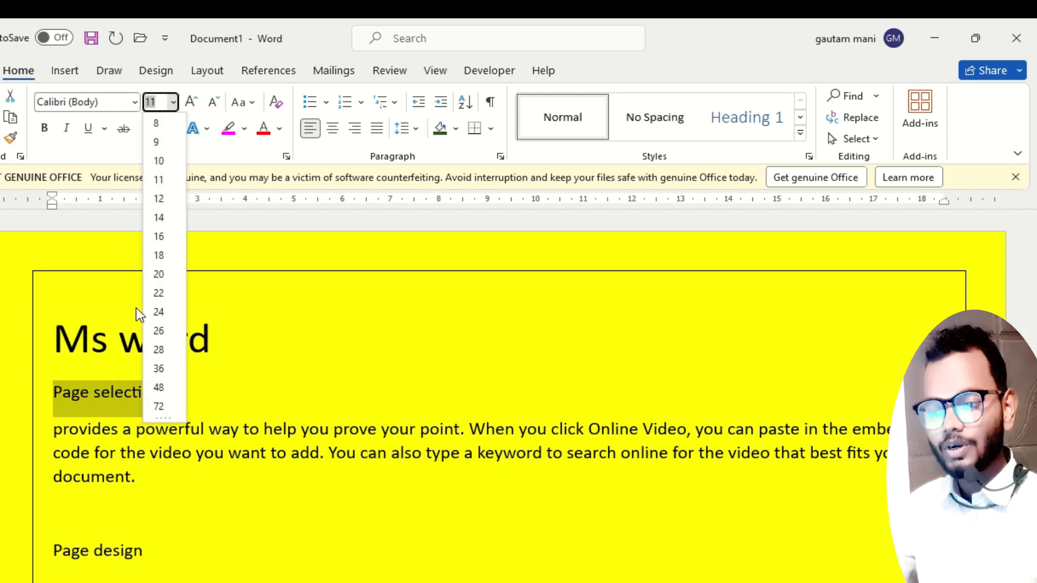
click(163, 276)
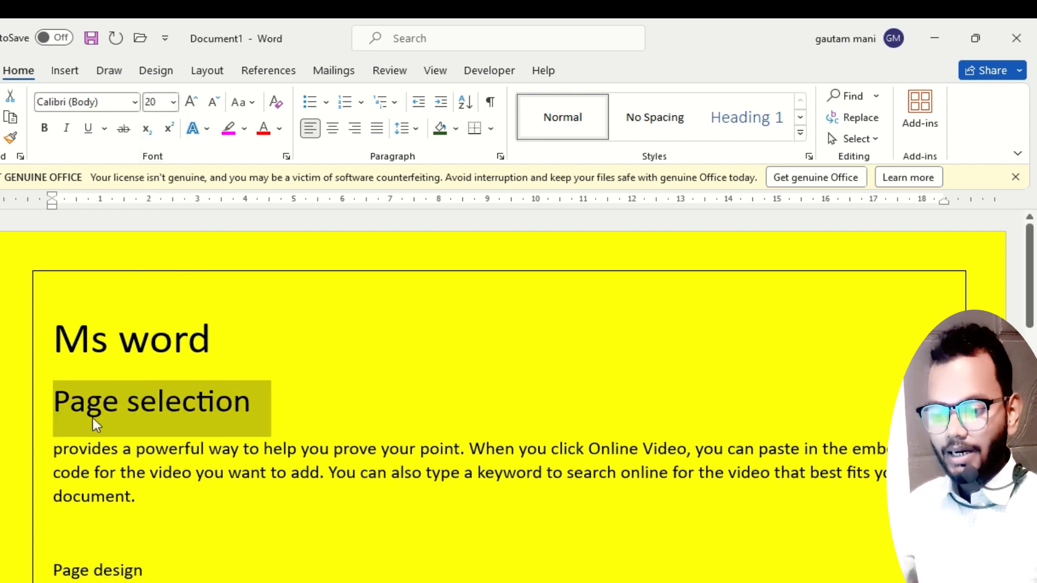
click(45, 128)
Underline the "Page selection" line with a single solid line and make the underline black.
click(88, 128)
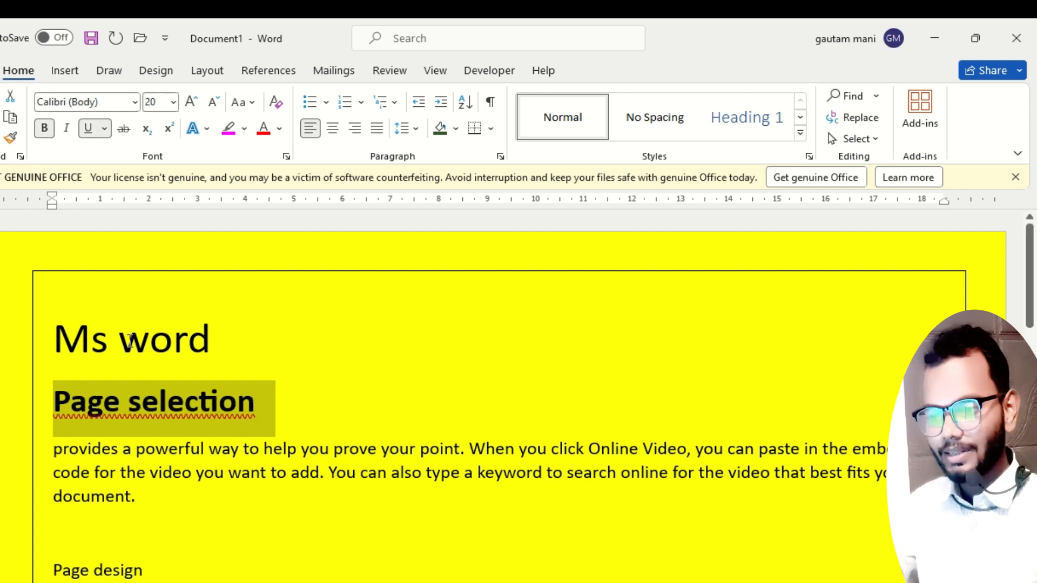
click(104, 129)
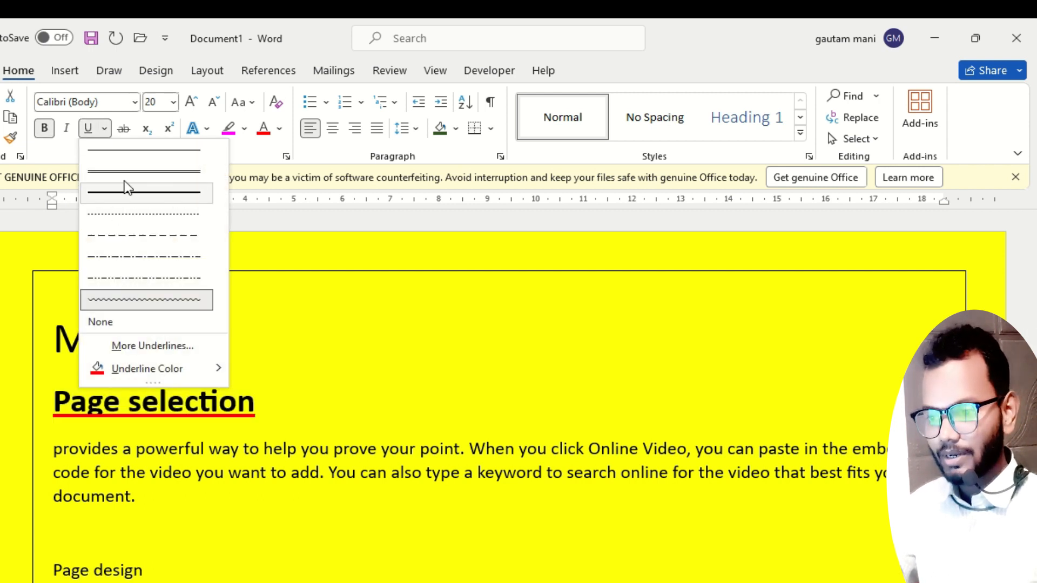
click(136, 153)
click(104, 129)
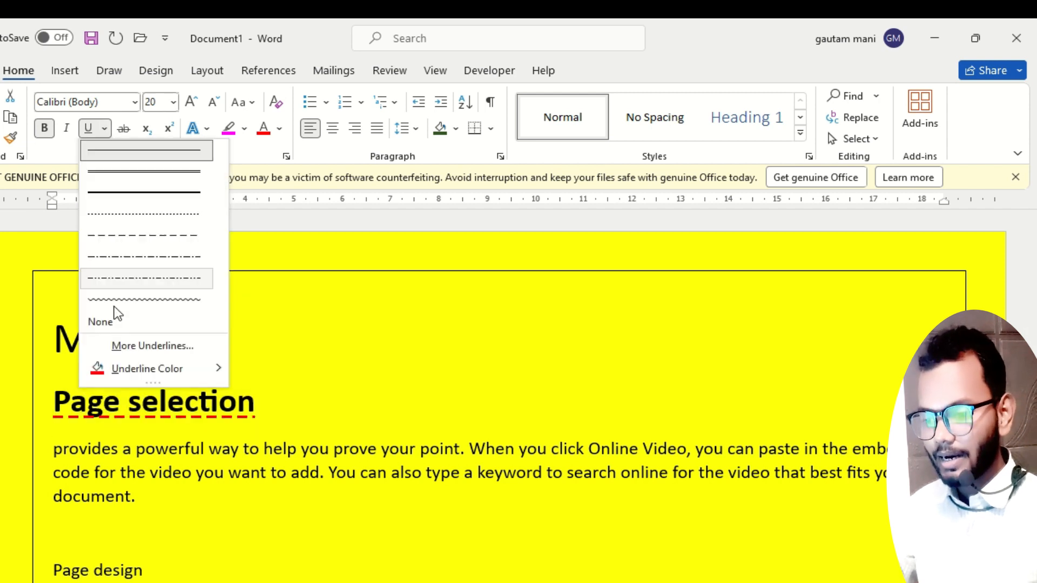
mouse_move(211, 370)
click(249, 409)
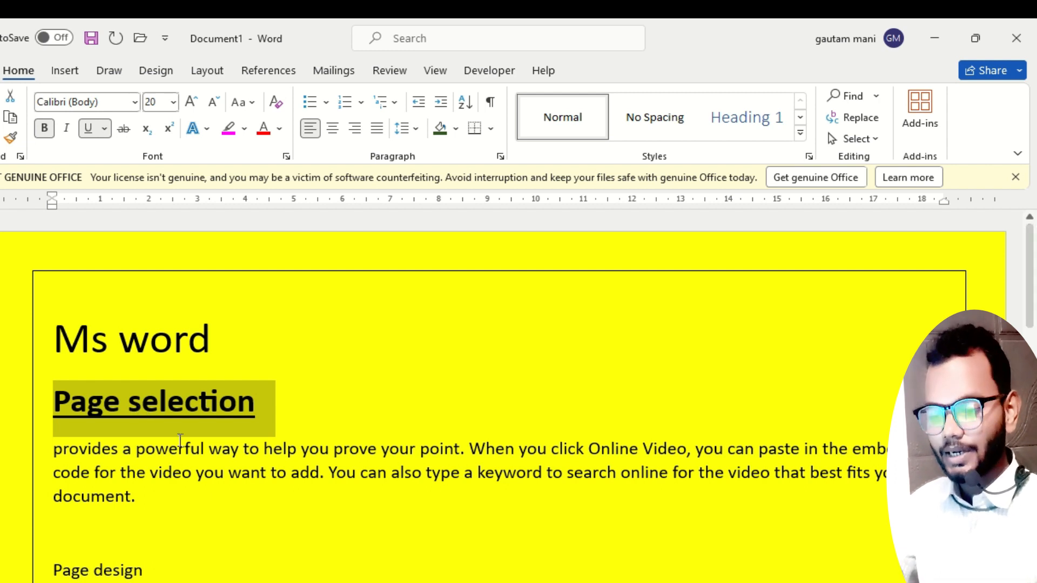
Delete the "Ms word" title and put an empty line in its place above "Page selection".
drag(54, 448, 143, 501)
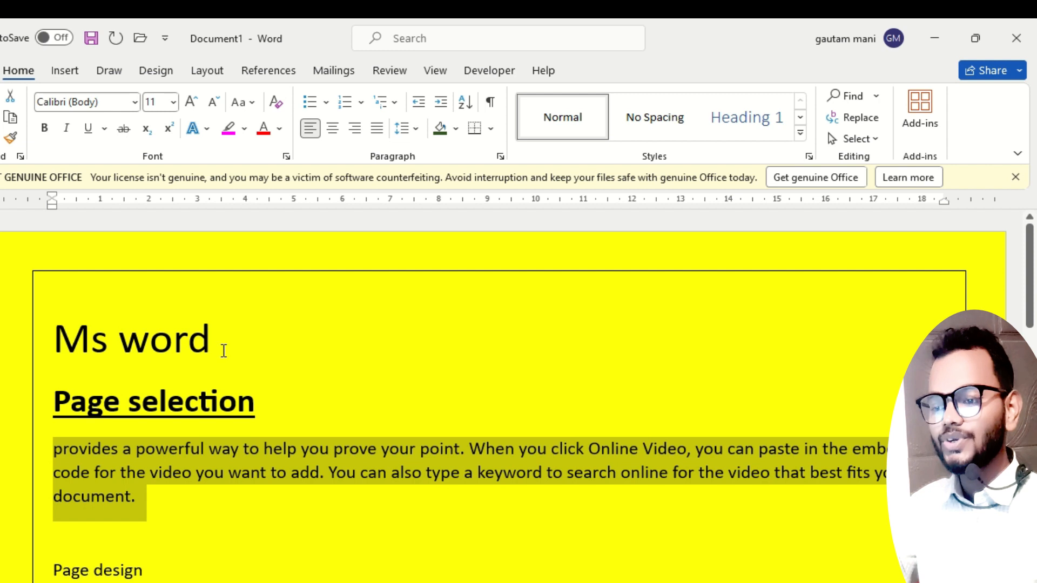
drag(221, 339, 66, 351)
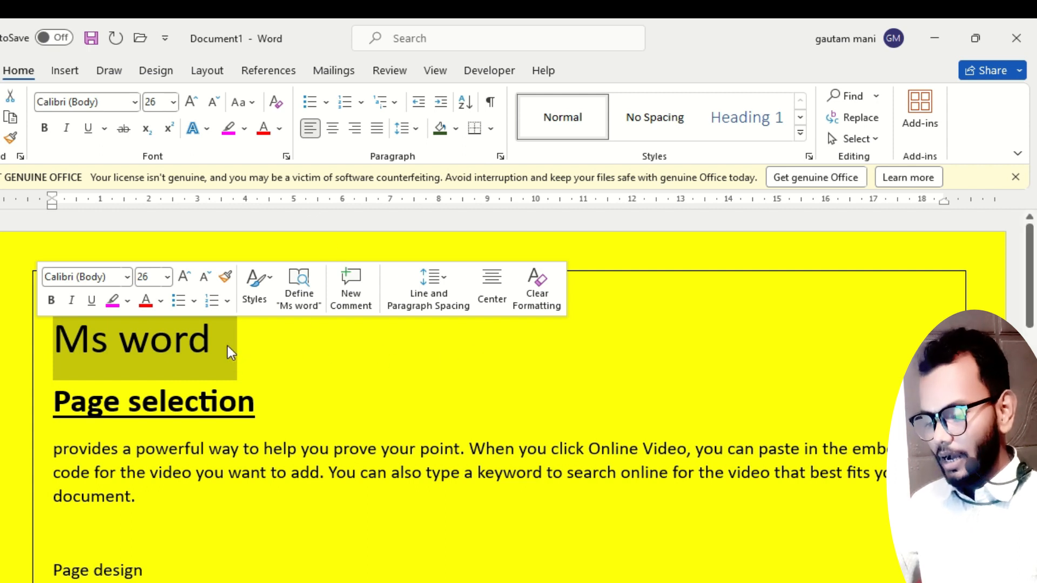
key(Delete)
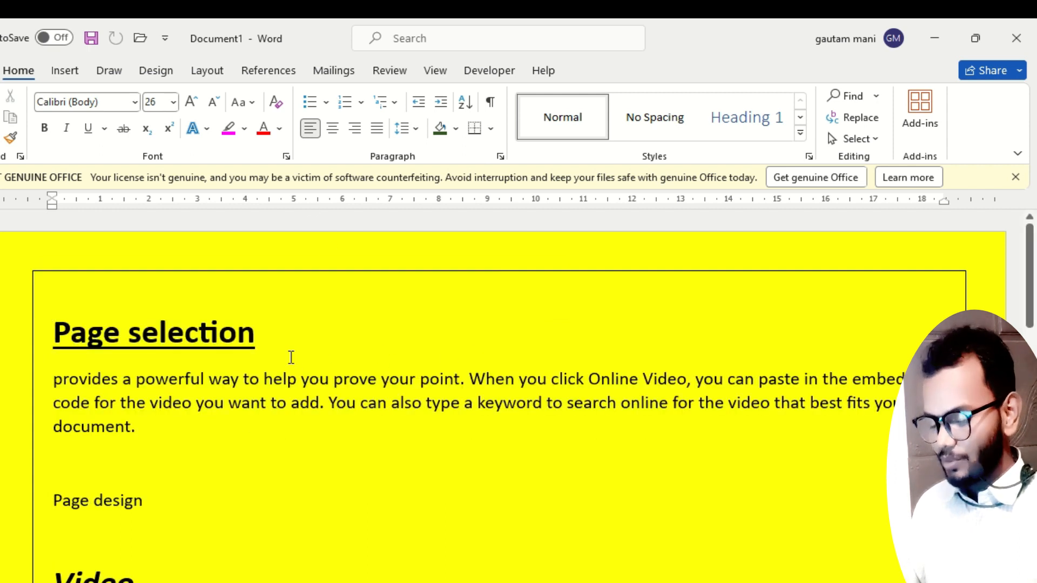
key(Return)
click(80, 345)
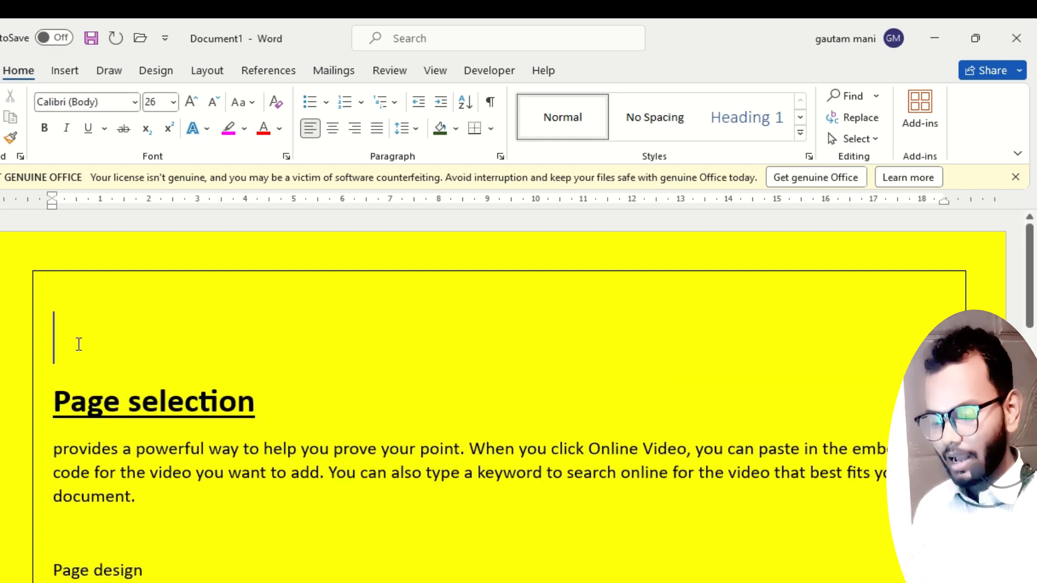
Indent the empty first line to about the middle of the page with spacing, keeping left alignment.
key(Tab)
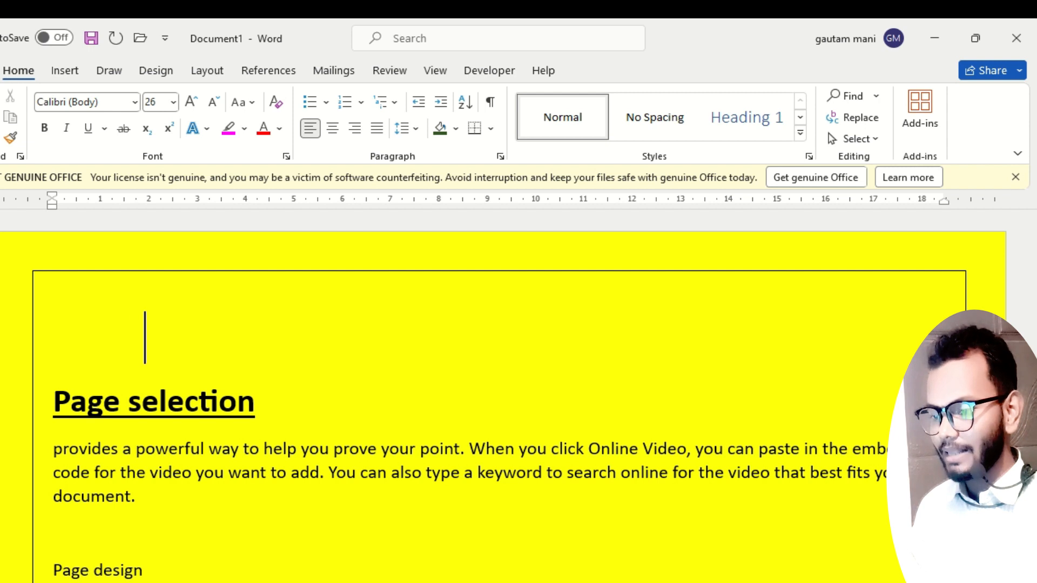
key(BackSpace)
key(BackSpace)
key(BackSpace)
key(BackSpace)
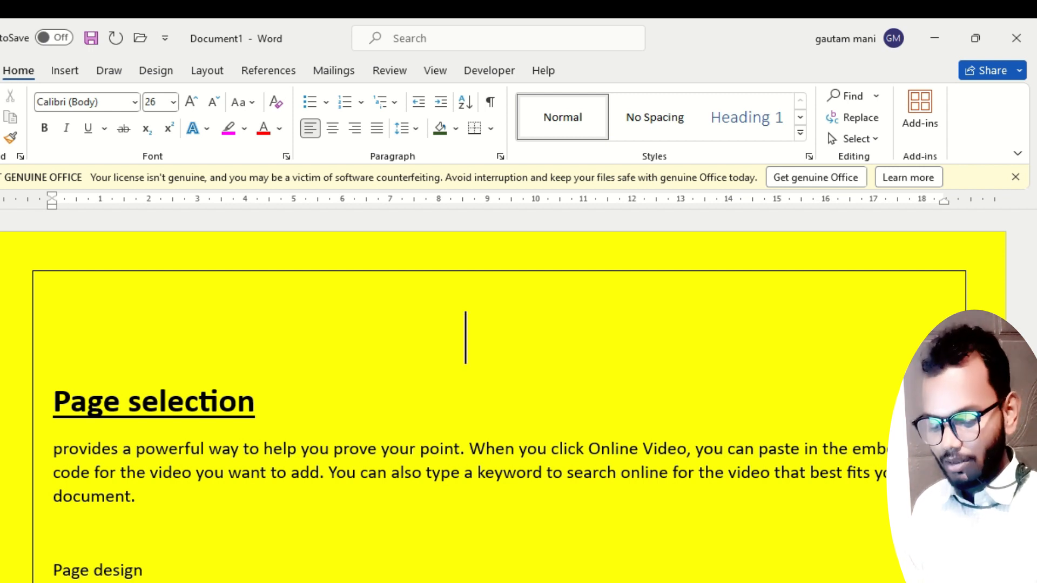
Enter the title "Ms word" in the space-indented first line and clear it, leaving an empty line above "Page selection".
text(Ms word)
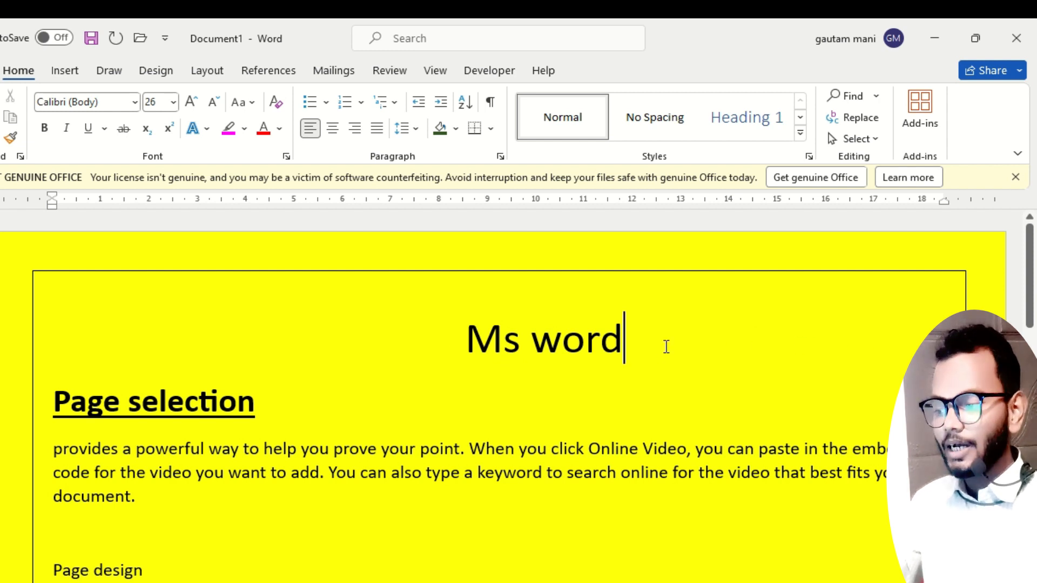
drag(634, 338, 69, 356)
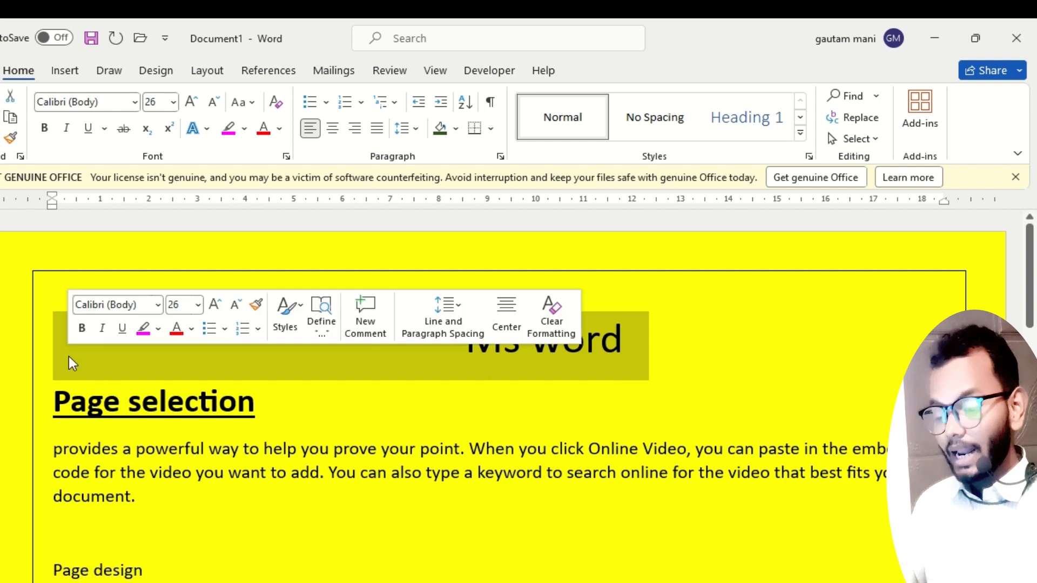
key(Delete)
key(Return)
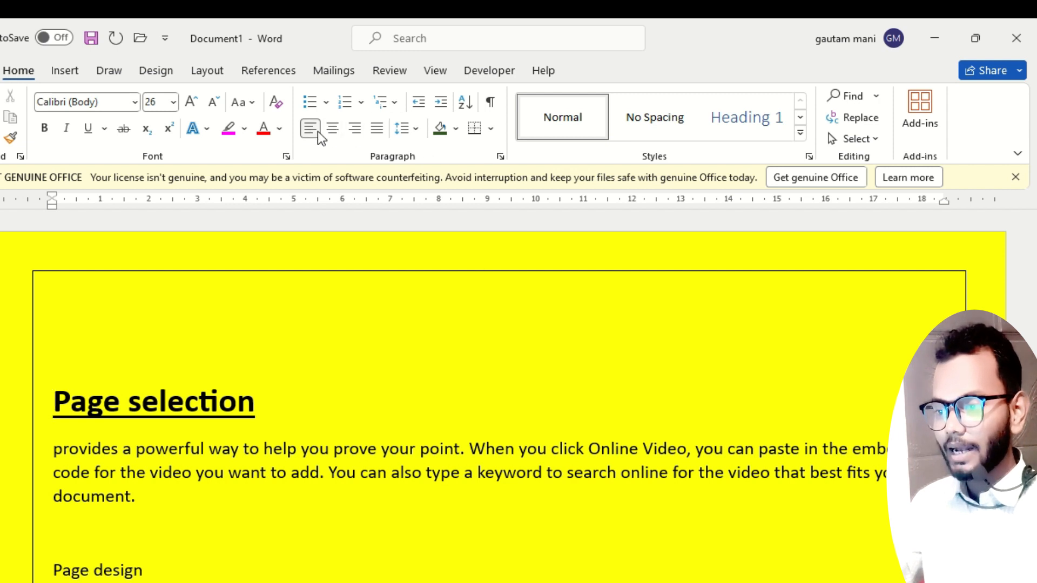
Try positioning the title "Ms word" mid-page on the first line with tabs, and clear it back to an empty line.
click(72, 334)
key(Tab)
key(Tab)
key(Tab)
key(Tab)
key(Tab)
key(Tab)
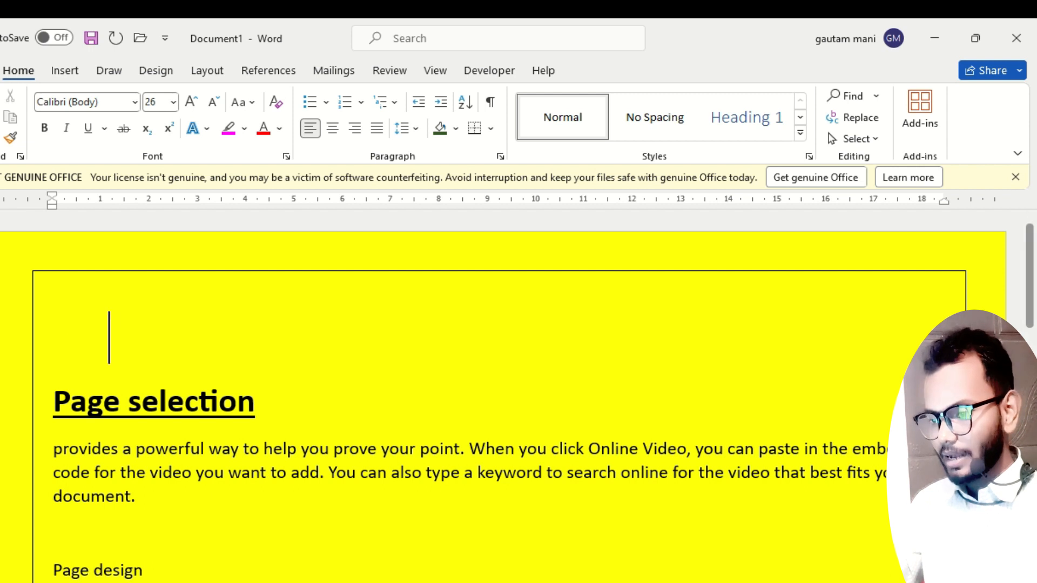
key(Tab)
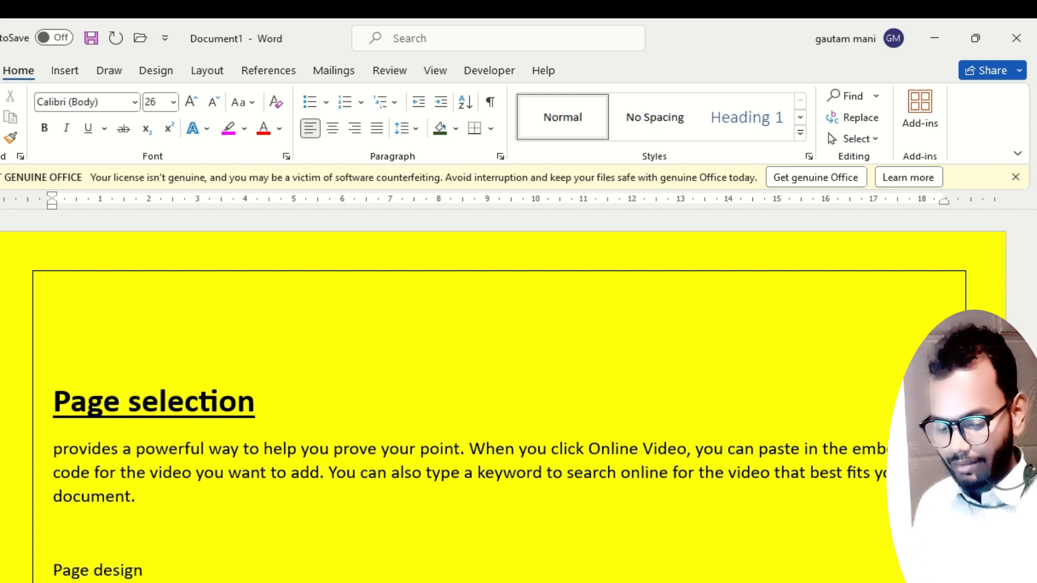
text(ms word)
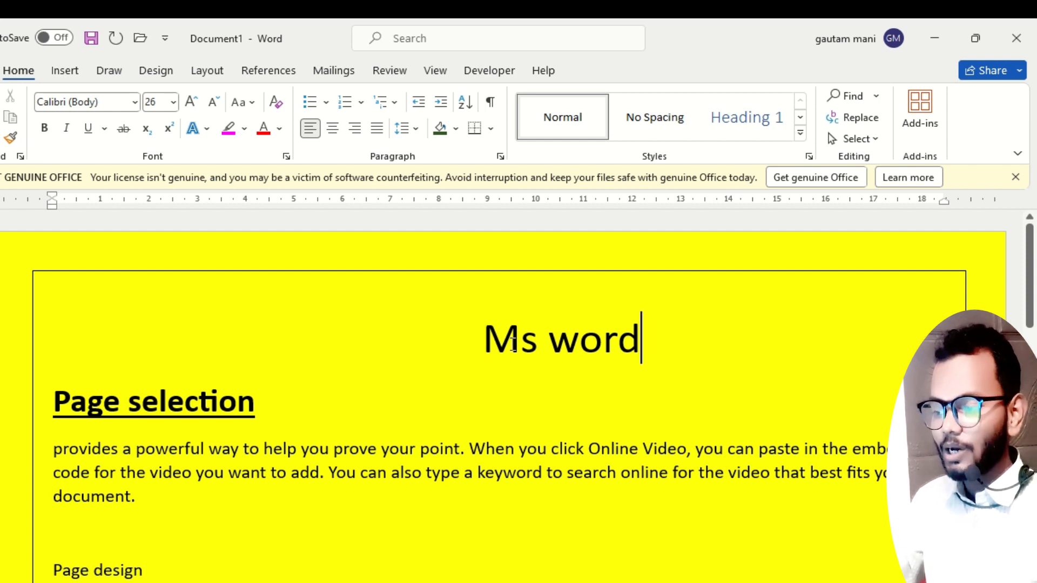
drag(635, 340, 31, 358)
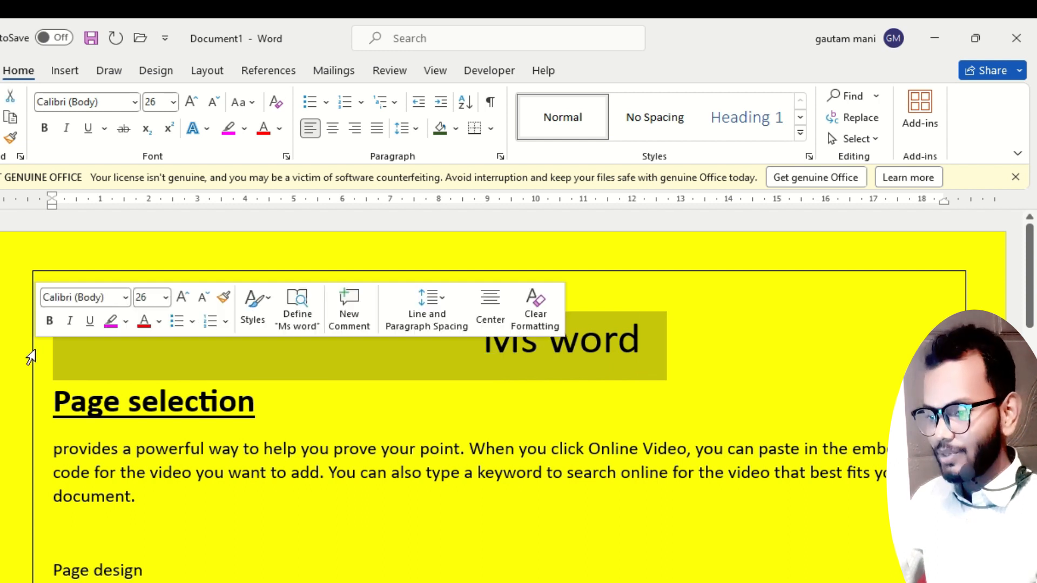
key(BackSpace)
key(Return)
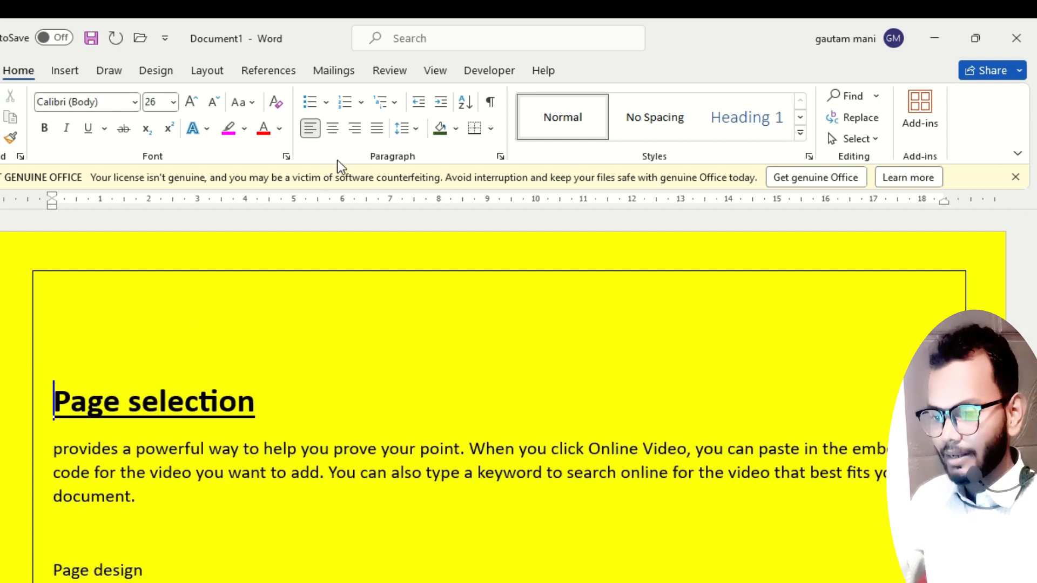
Center the empty first line and enter the title "Ms word" in it.
click(95, 324)
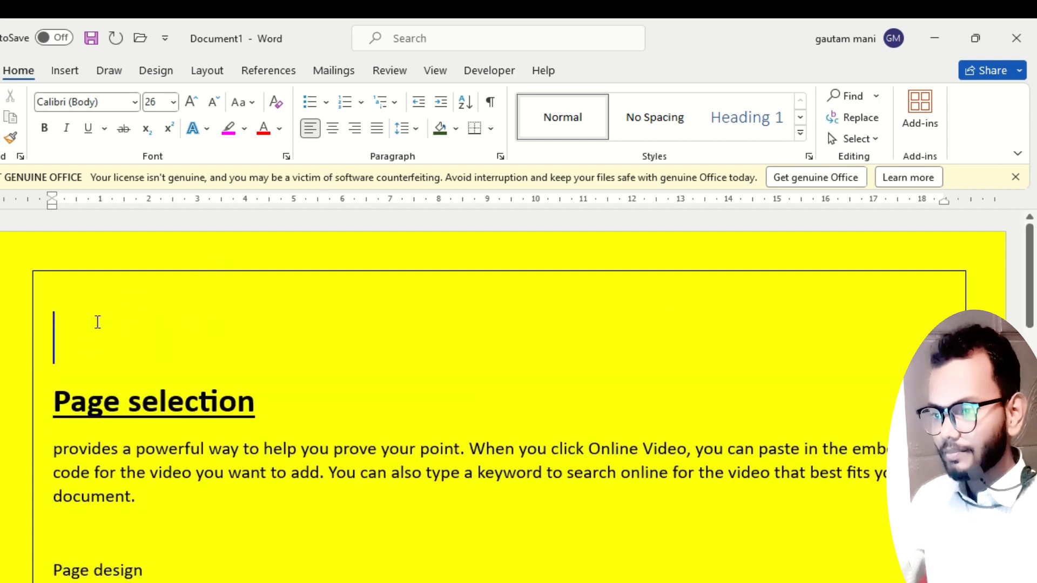
click(333, 129)
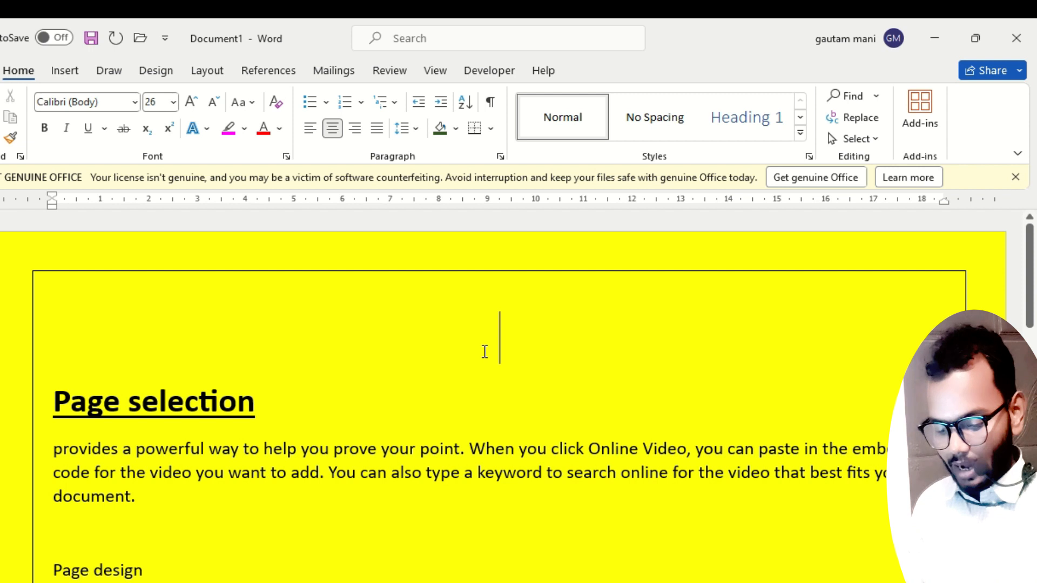
text(ms word)
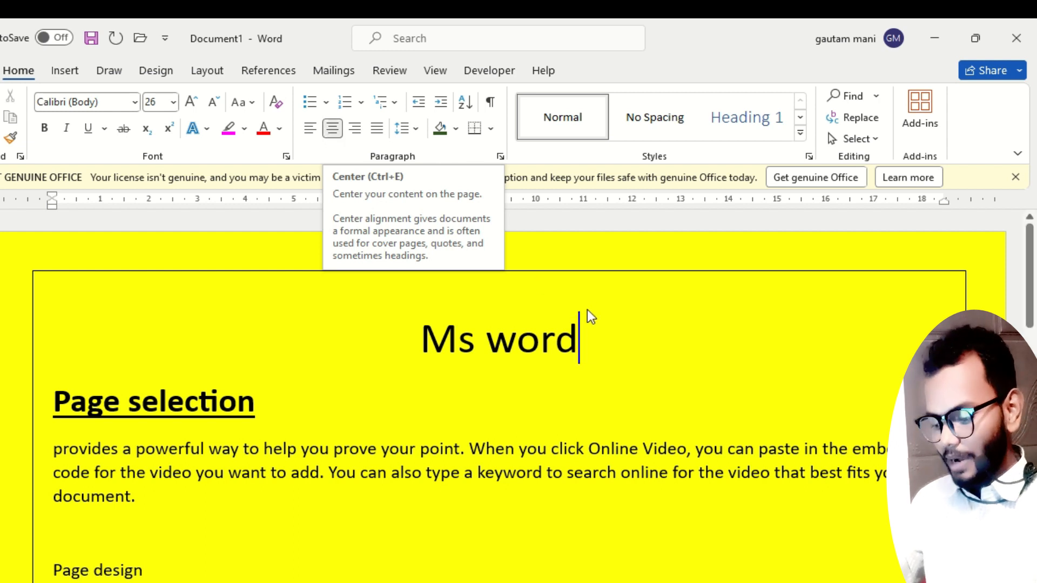
Try placing the date 14-11-2023 near the right margin on a new line below the title with tabs, and delete that line.
key(Return)
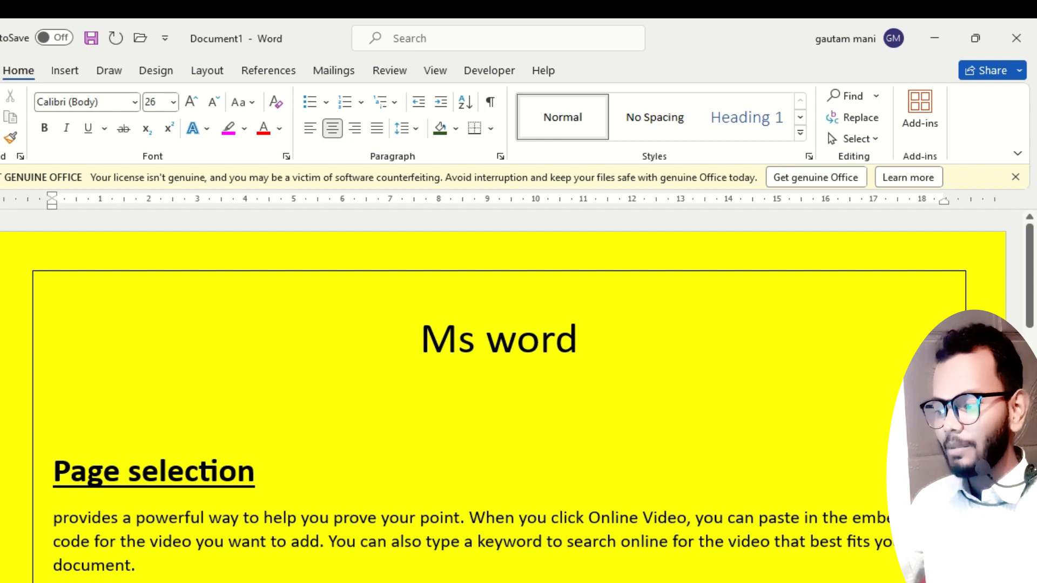
key(Tab)
key(Tab)
key(Tab)
key(Tab)
key(Tab)
key(Tab)
key(Tab)
key(Tab)
key(Tab)
key(Tab)
key(Tab)
key(Tab)
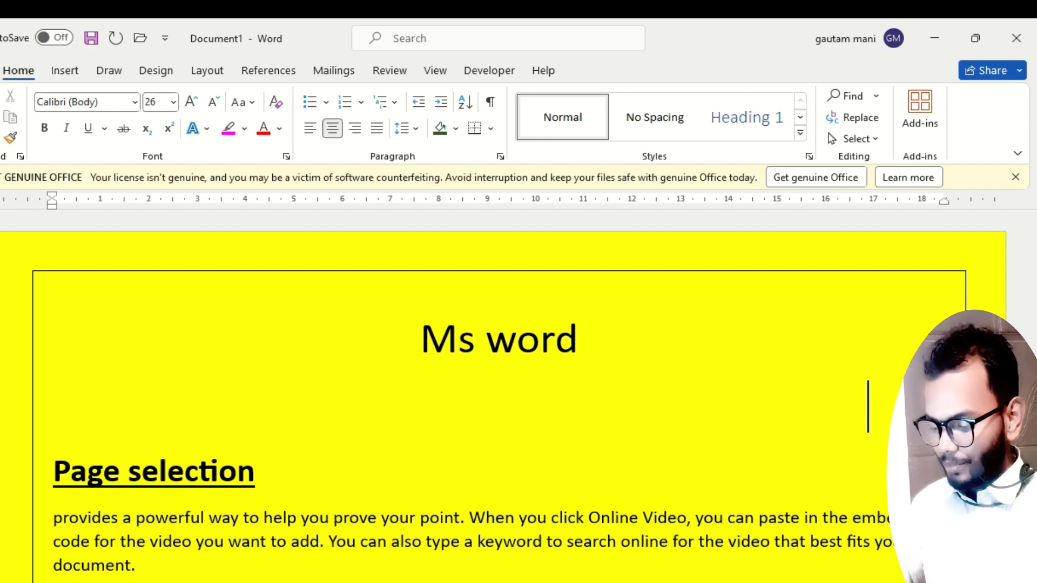
text(14-1)
text(1)
text( 2023)
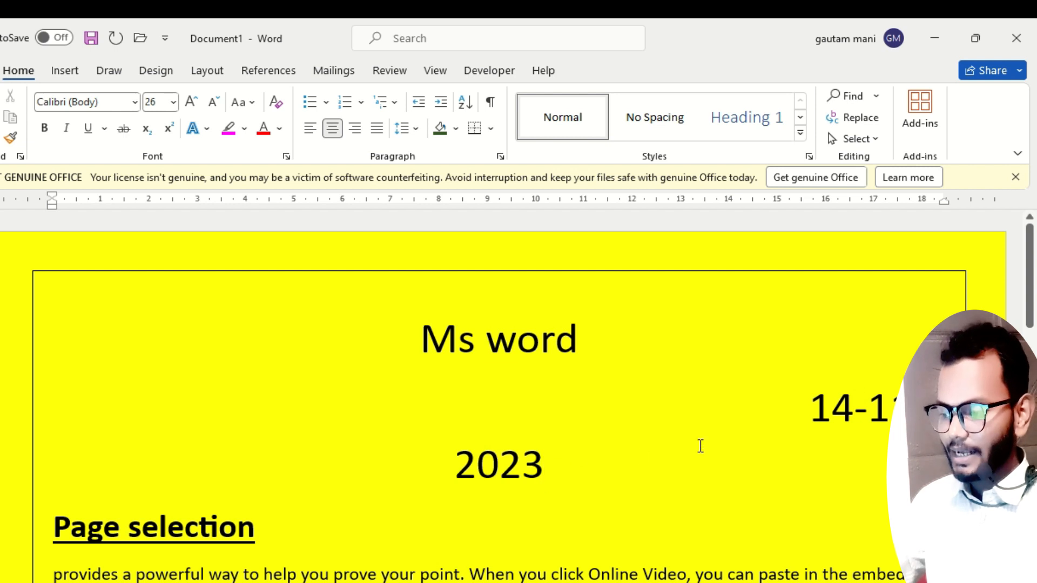
mouse_move(551, 465)
mouse_down()
mouse_move(427, 435)
mouse_move(5, 416)
mouse_up()
key(Delete)
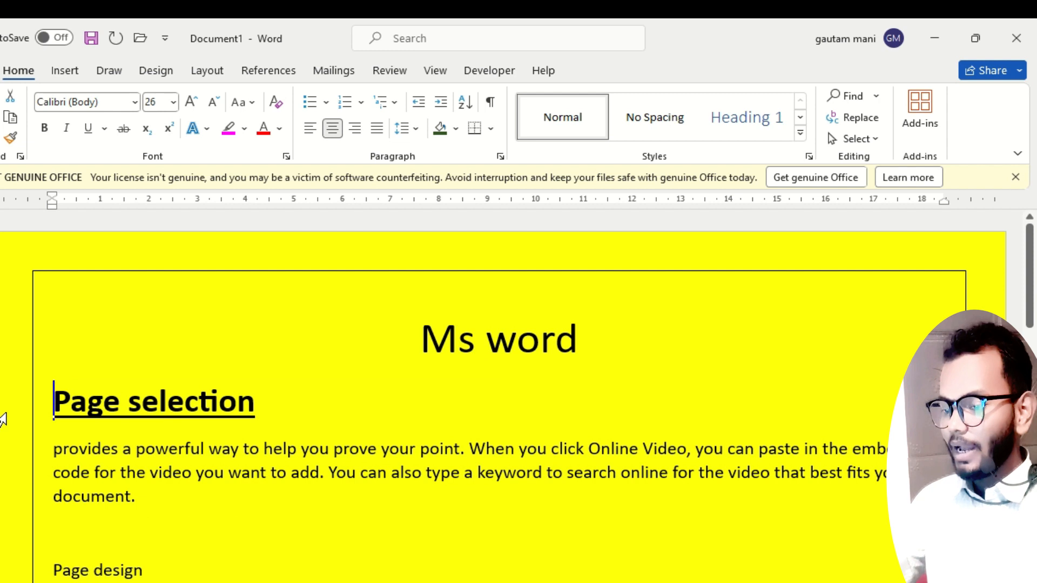
Add a line below the "Ms word" title, right-align it and enter the date 14-11-2023.
key(Return)
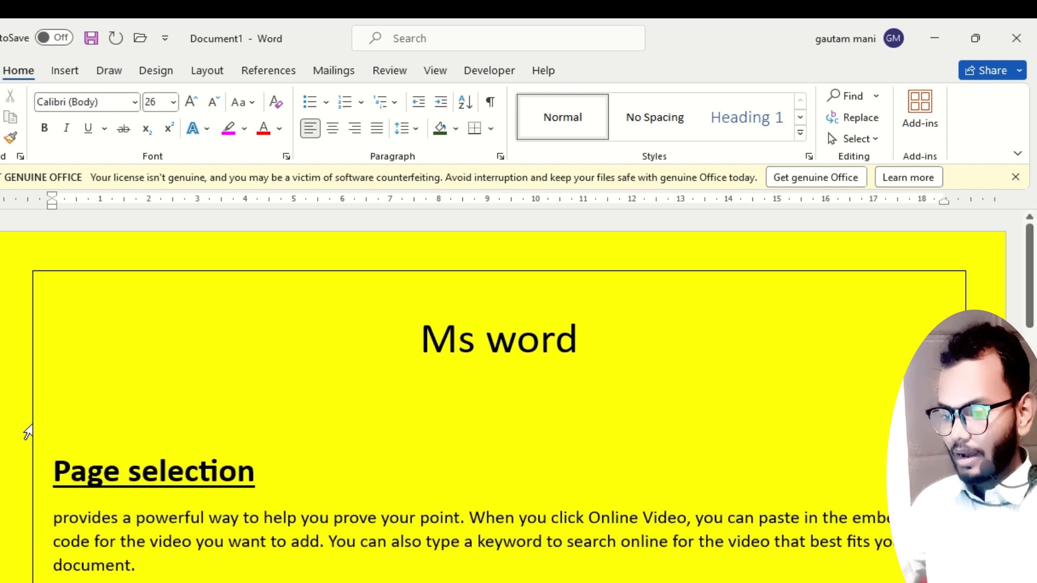
click(76, 413)
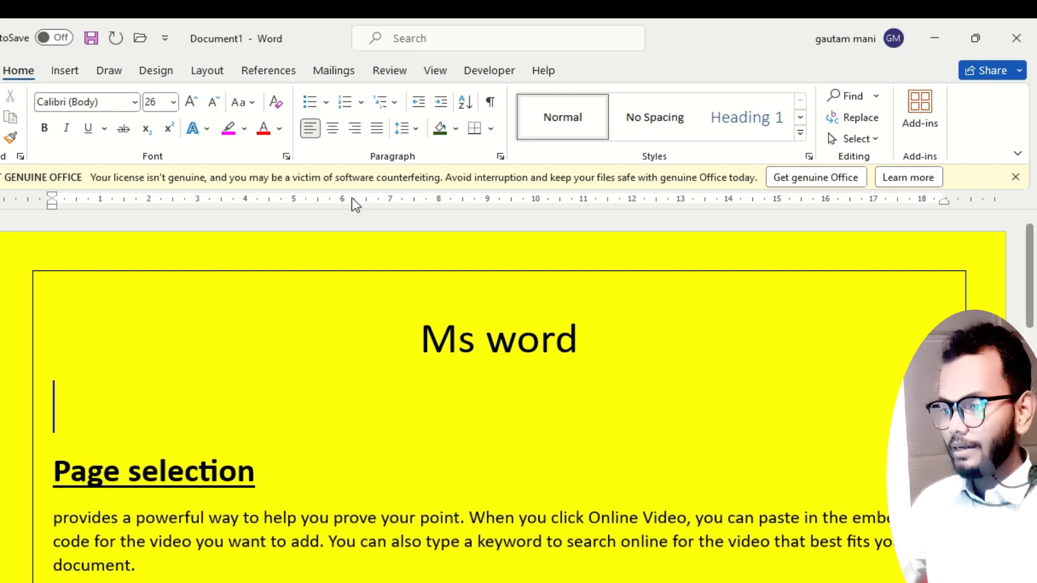
click(354, 130)
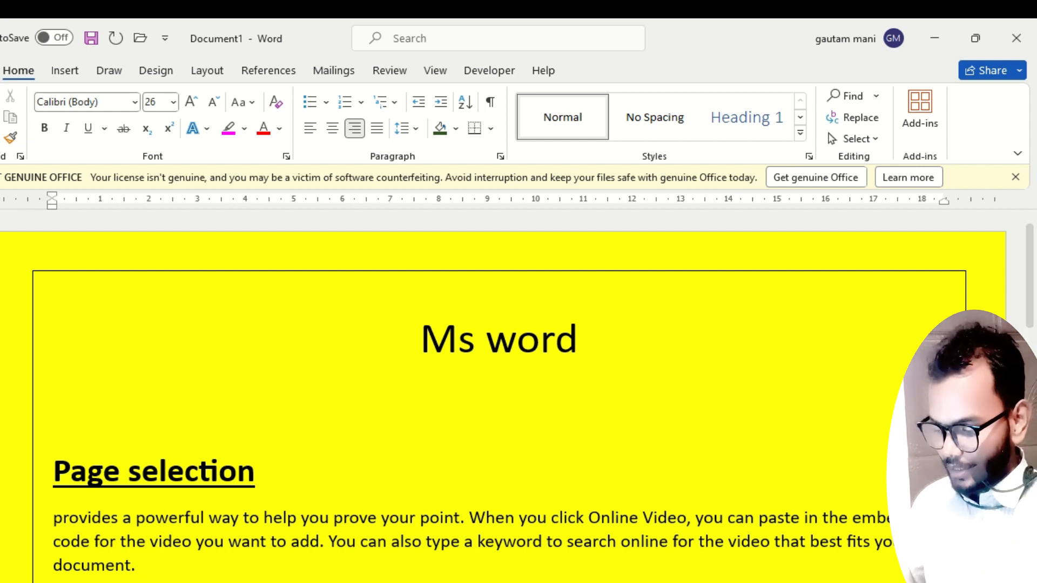
text(11-2023)
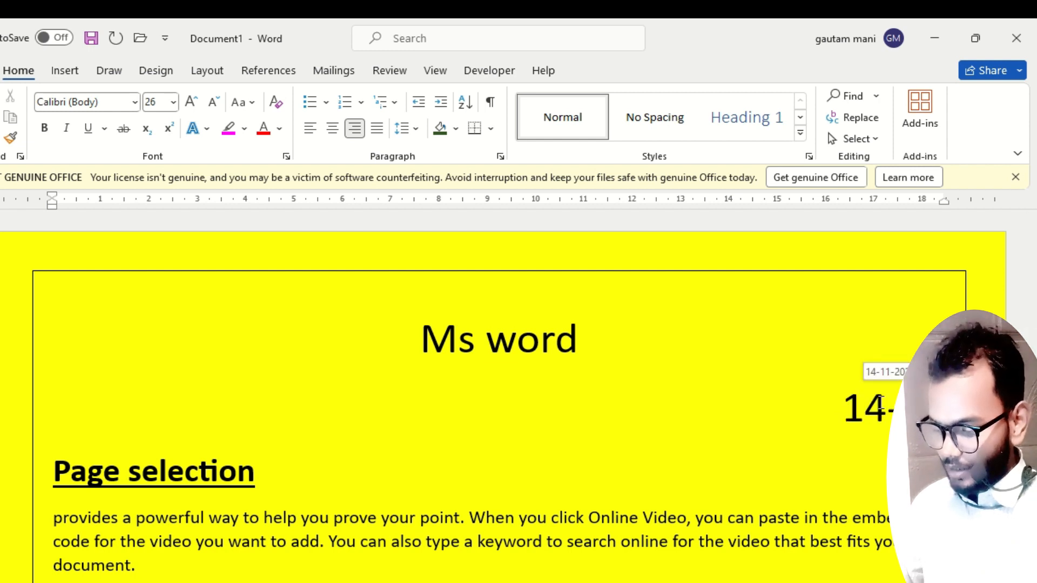
Add an empty line below the date and align it left.
key(Return)
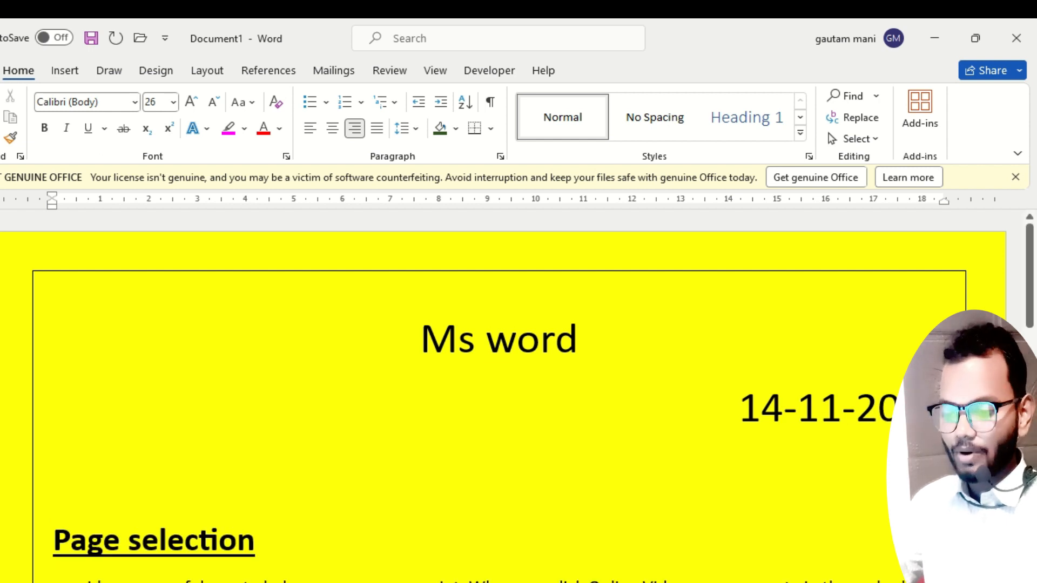
scroll(363, 555, down, 1)
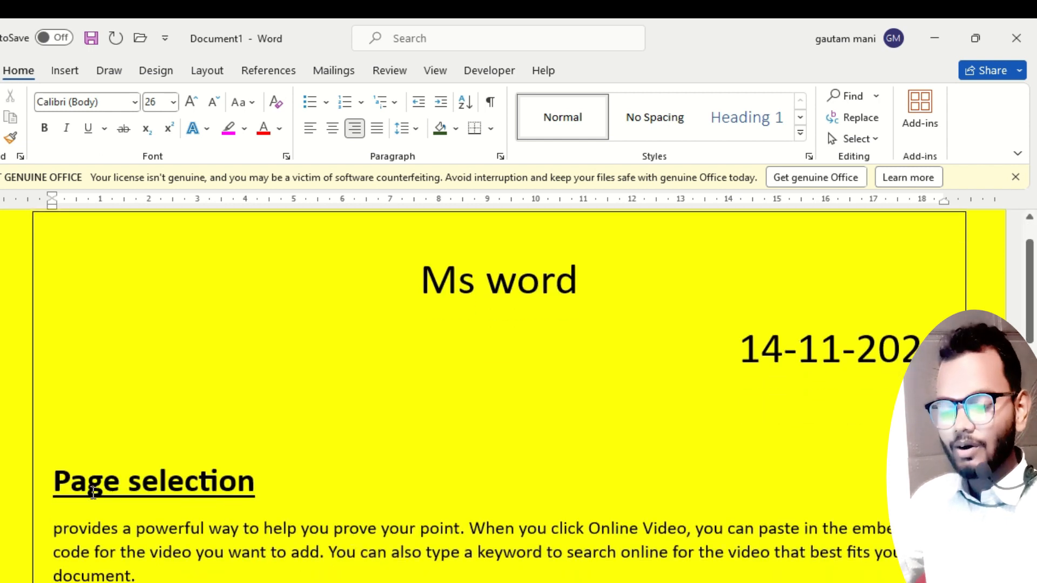
click(316, 127)
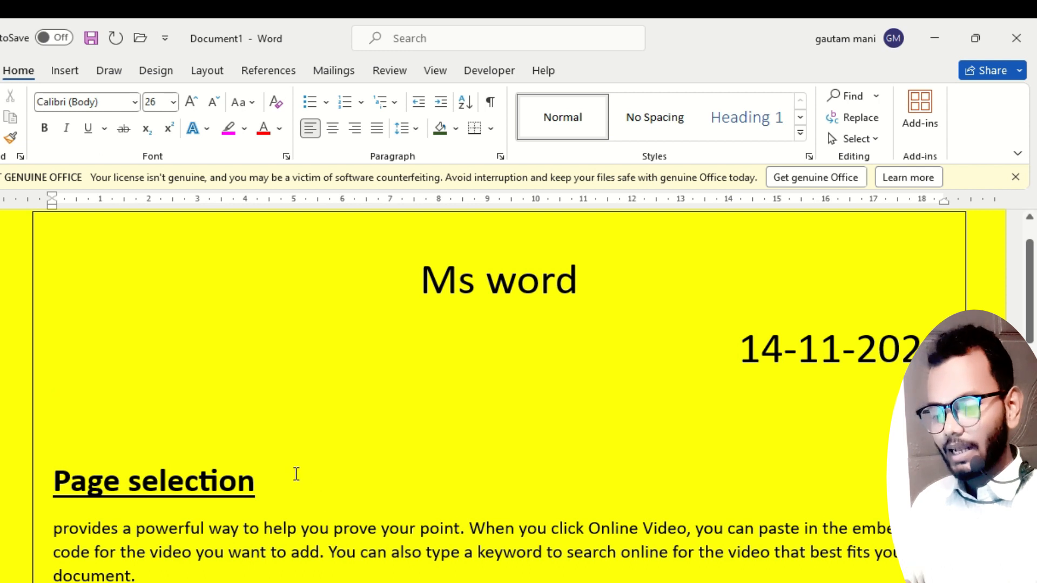
scroll(310, 518, down, 1)
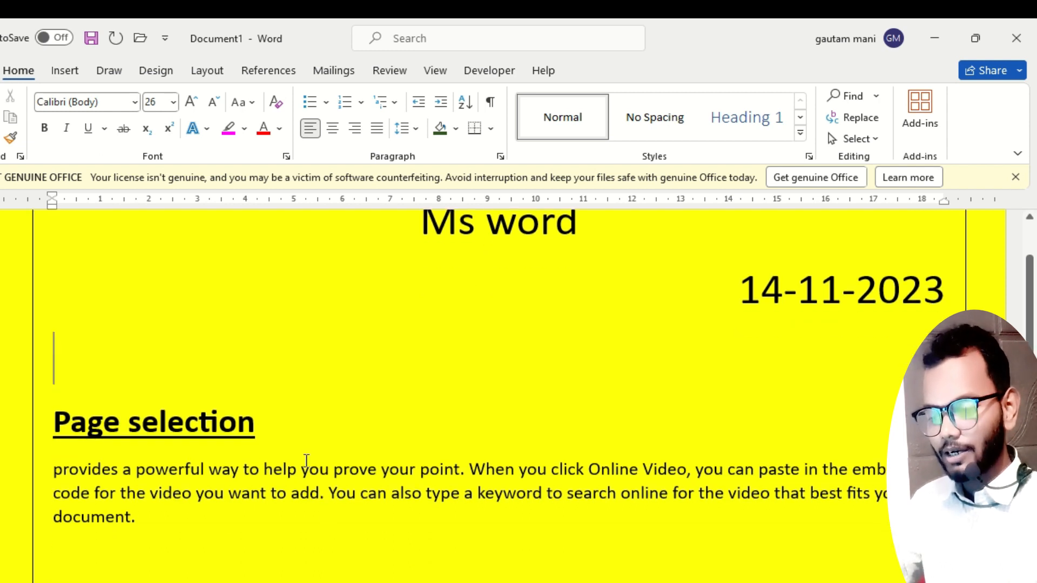
drag(66, 474, 148, 518)
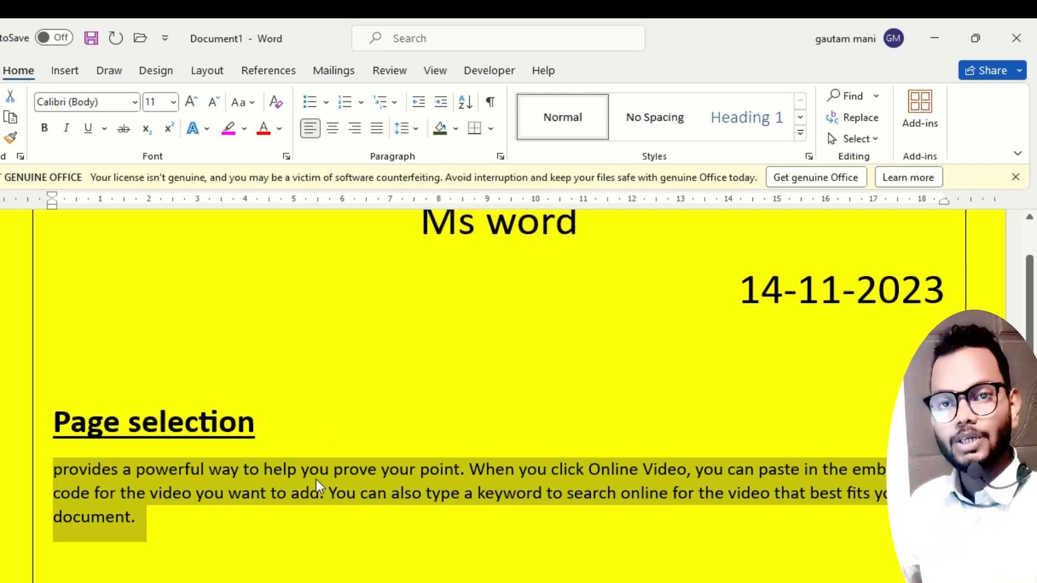
click(286, 468)
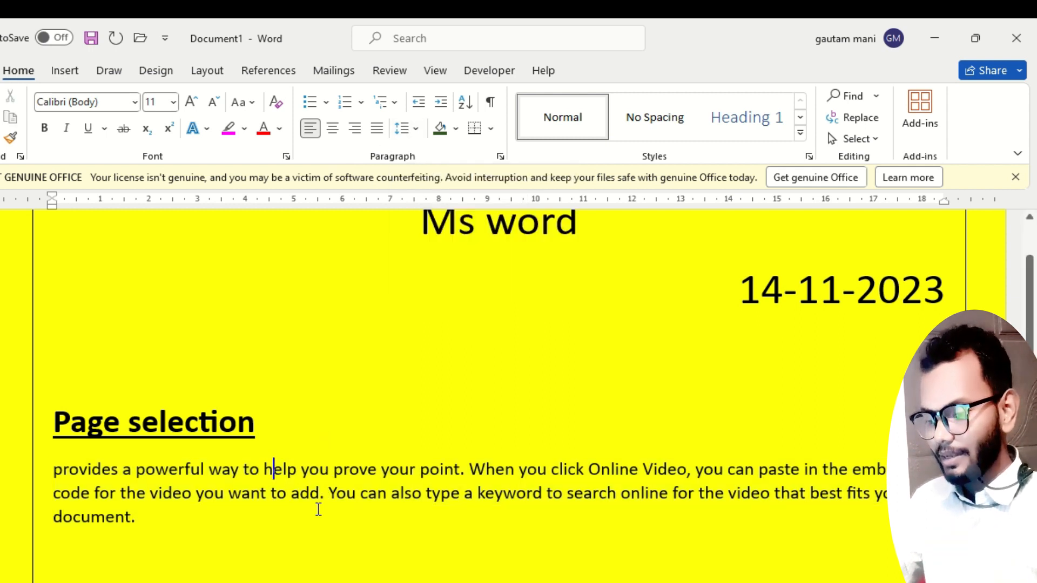
Remove the space after the paragraph beginning "Themes And Styles Also Help".
scroll(318, 504, down, 12)
scroll(324, 387, up, 4)
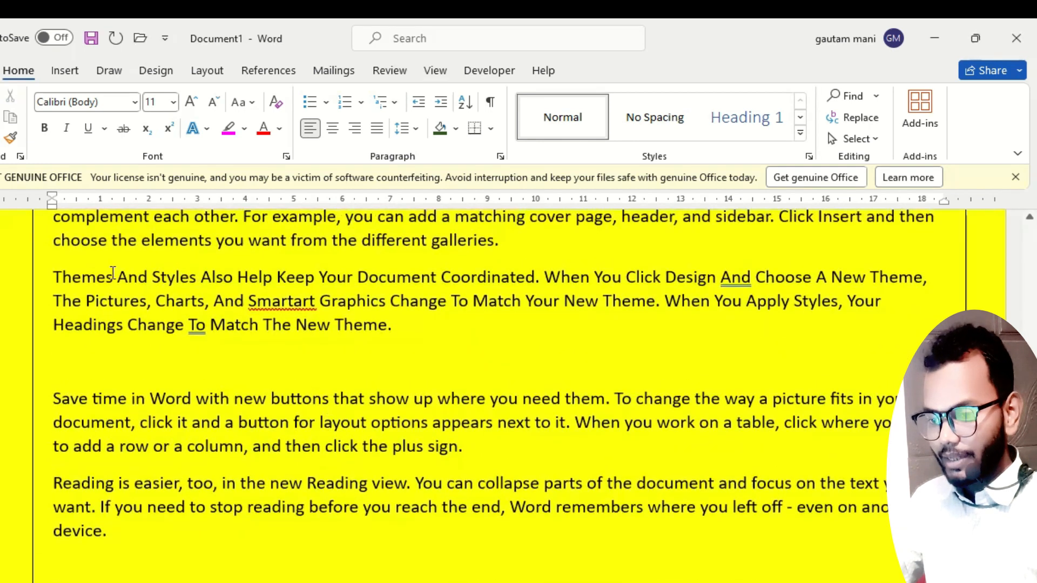
drag(58, 277, 424, 328)
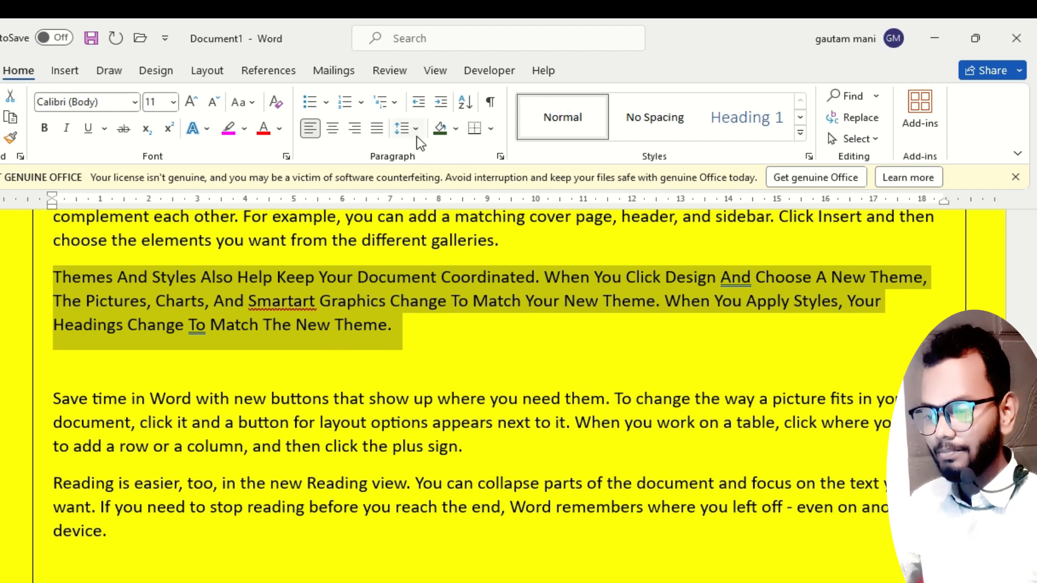
click(410, 326)
drag(409, 331, 55, 277)
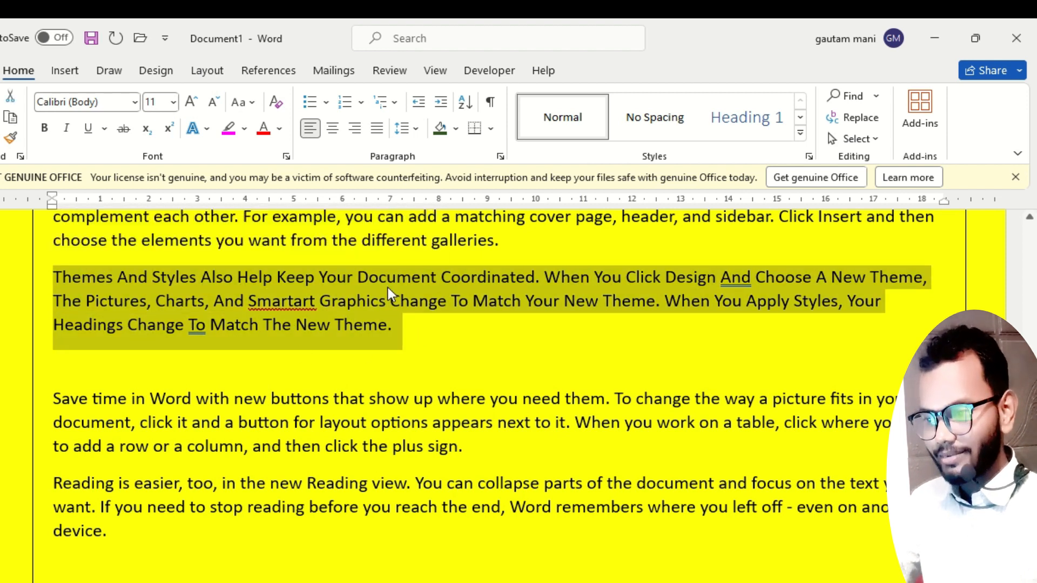
click(418, 129)
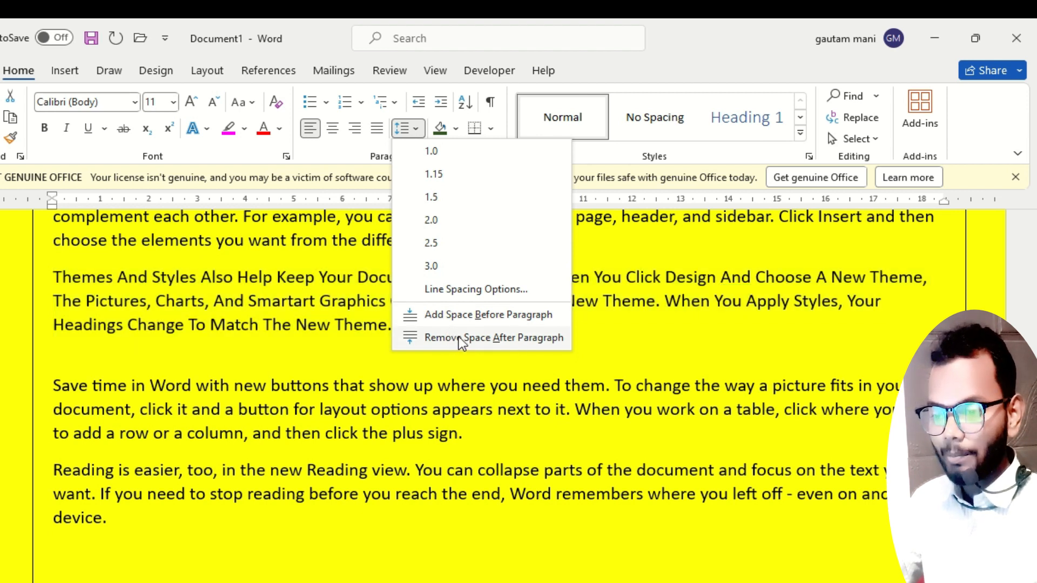
click(459, 336)
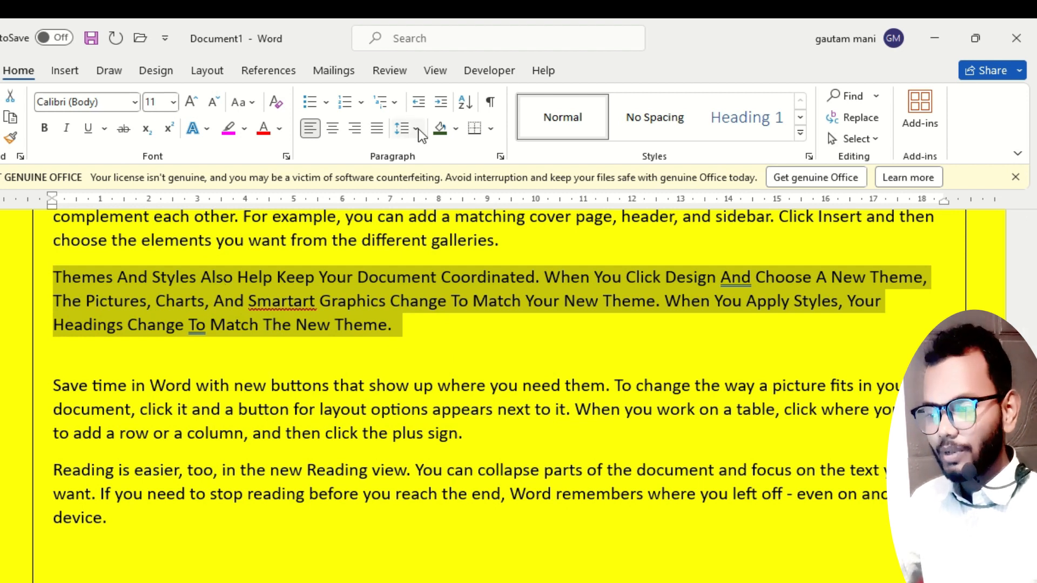
Set the line spacing of the paragraph beginning "Themes And Styles Also Help" to Multiple at 0.7.
click(403, 128)
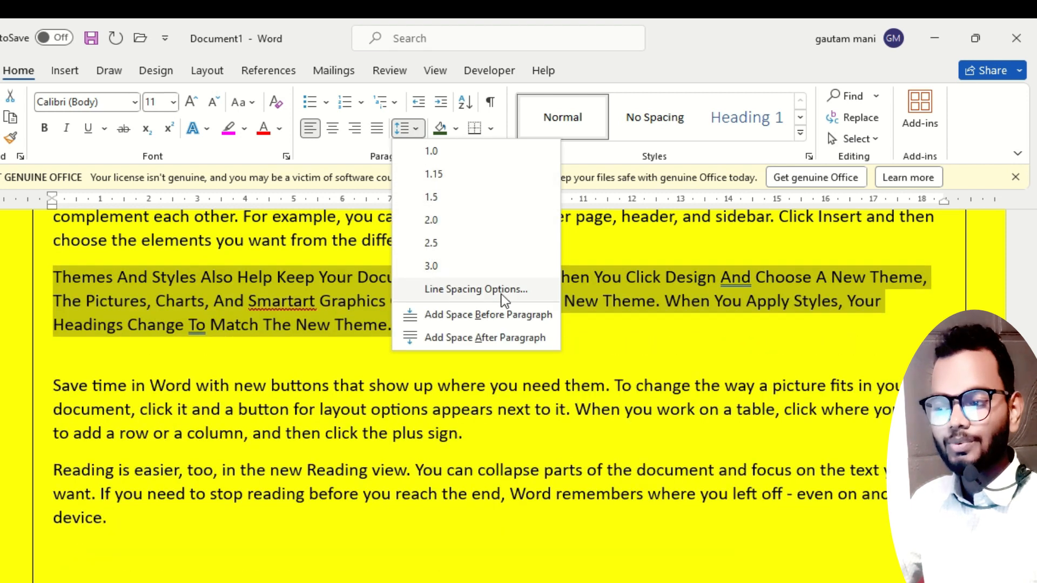
click(503, 290)
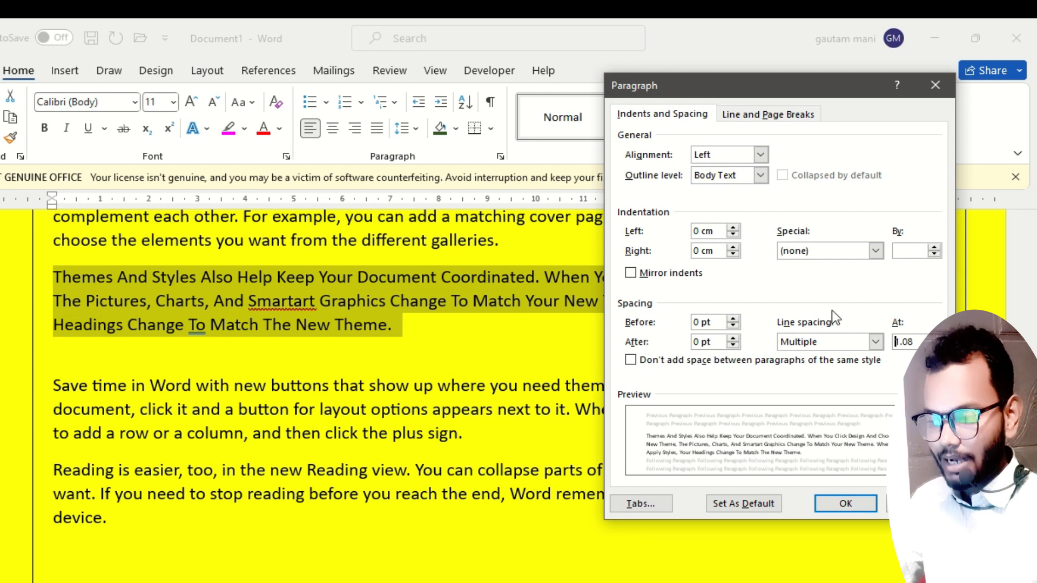
click(875, 342)
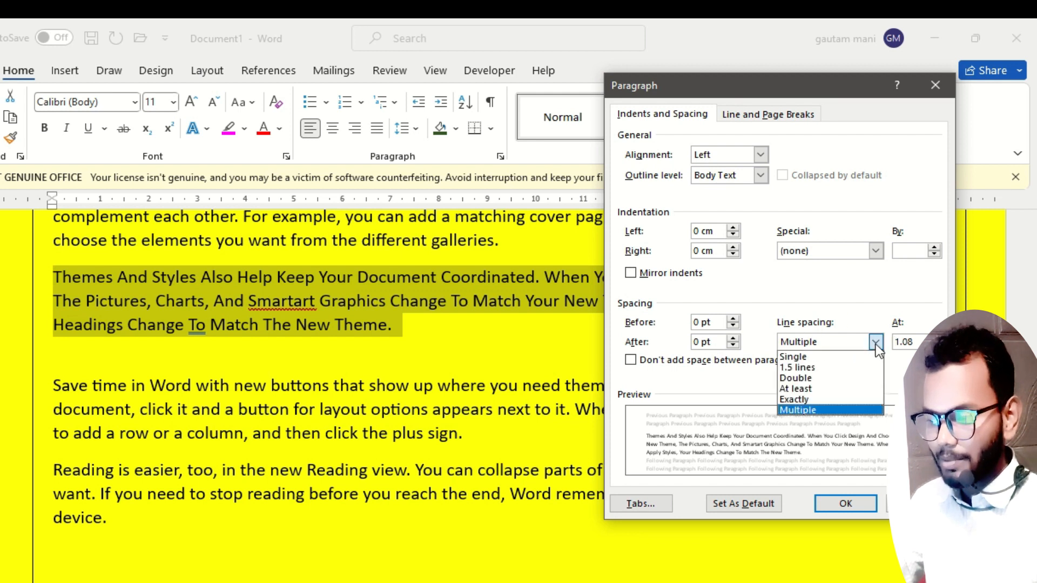
click(840, 409)
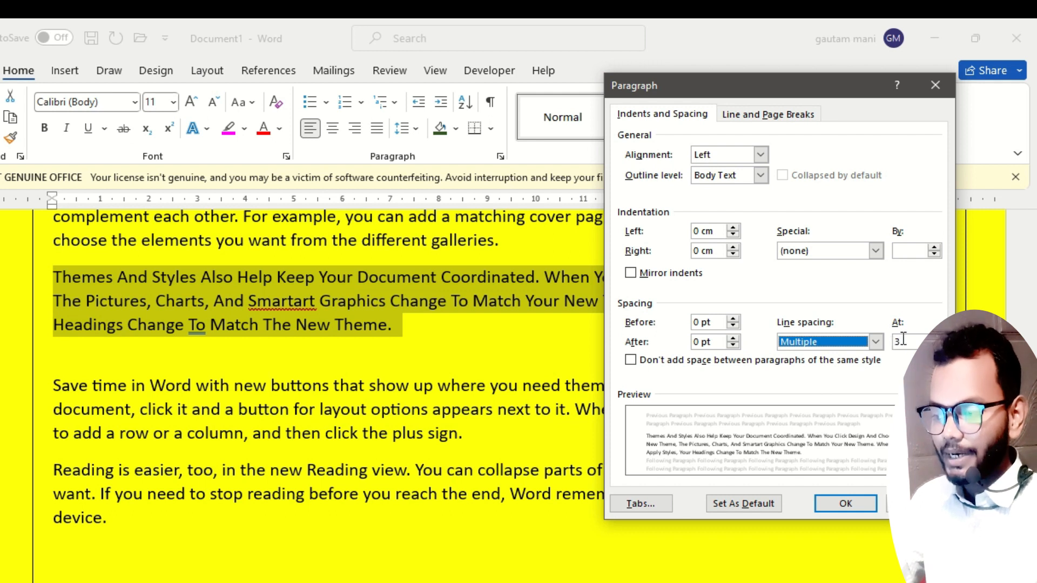
drag(904, 341, 893, 342)
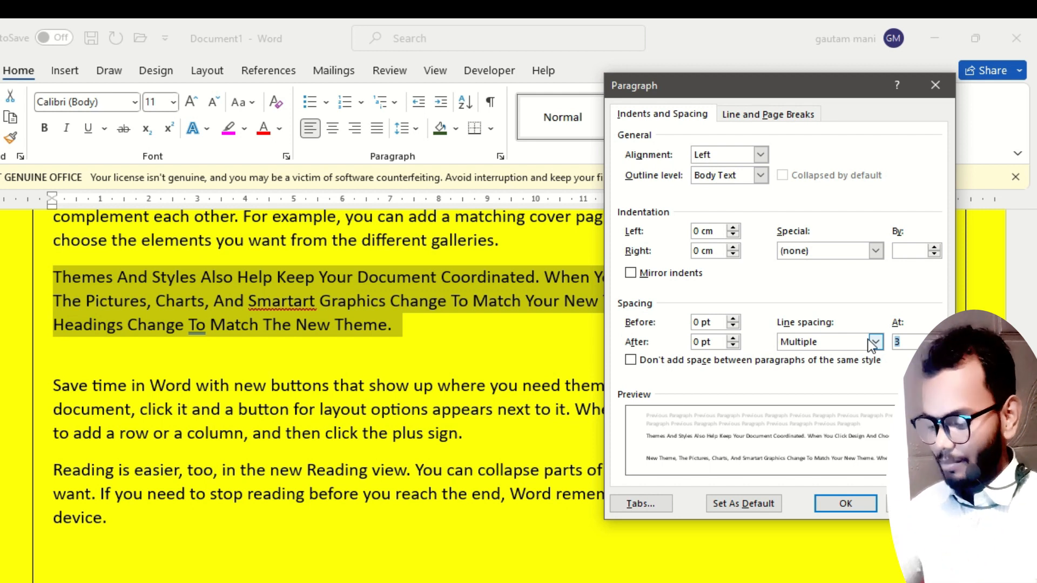
text(.7)
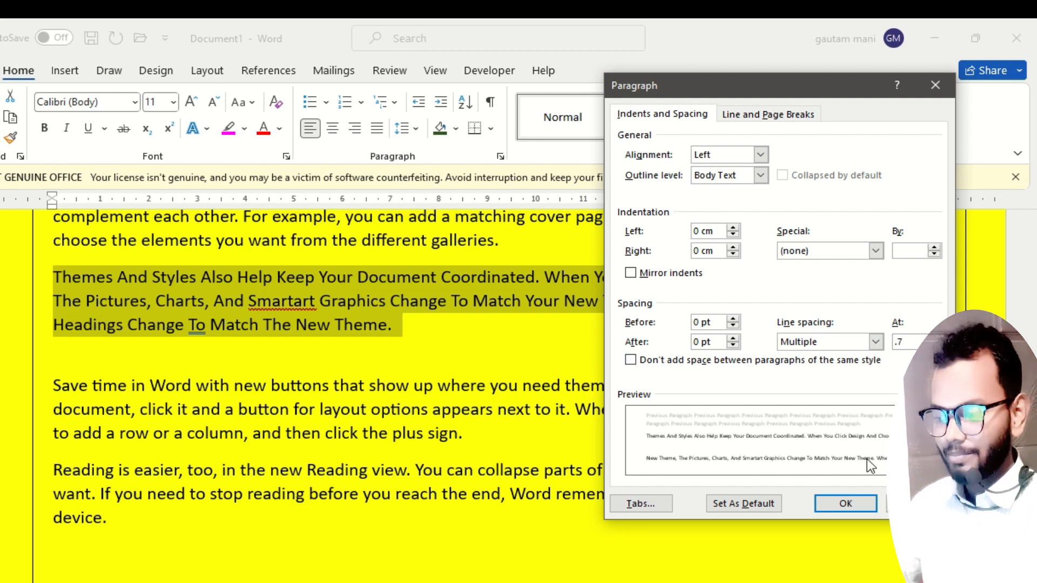
click(846, 503)
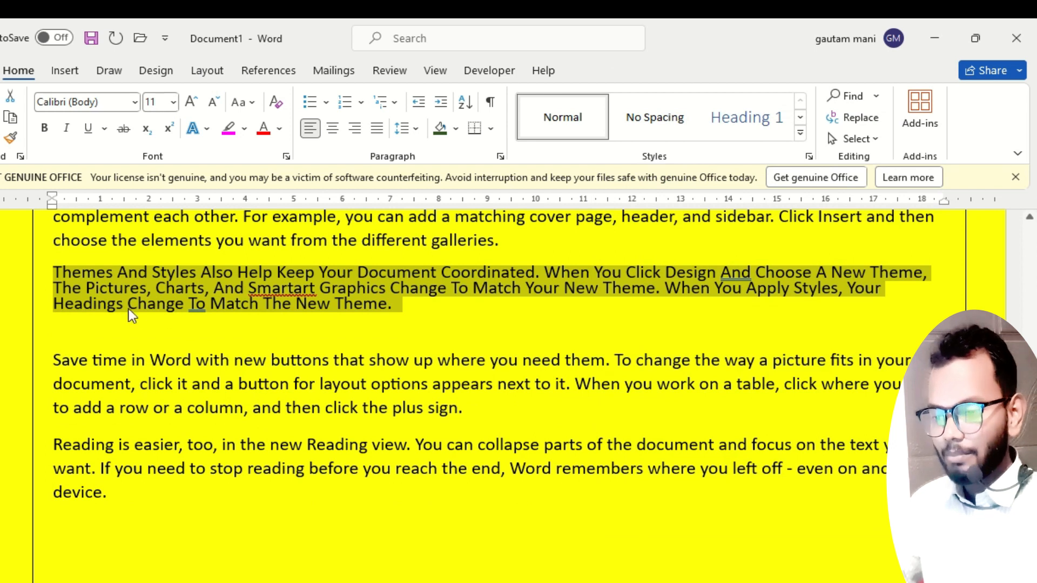
Try a Multiple line spacing of 0.4 on the selected "Themes And Styles" paragraph.
scroll(155, 308, up, 2)
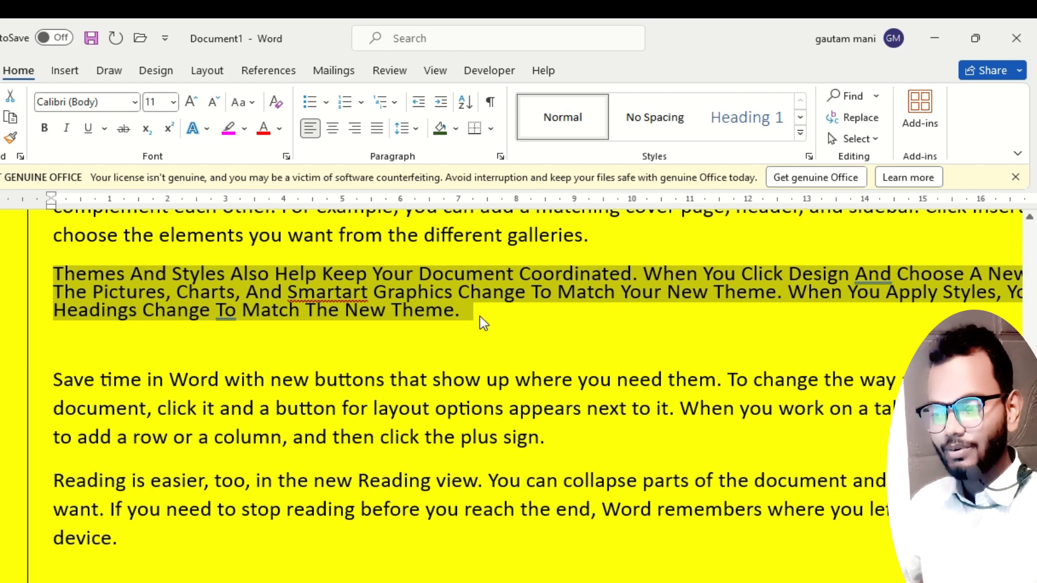
click(416, 129)
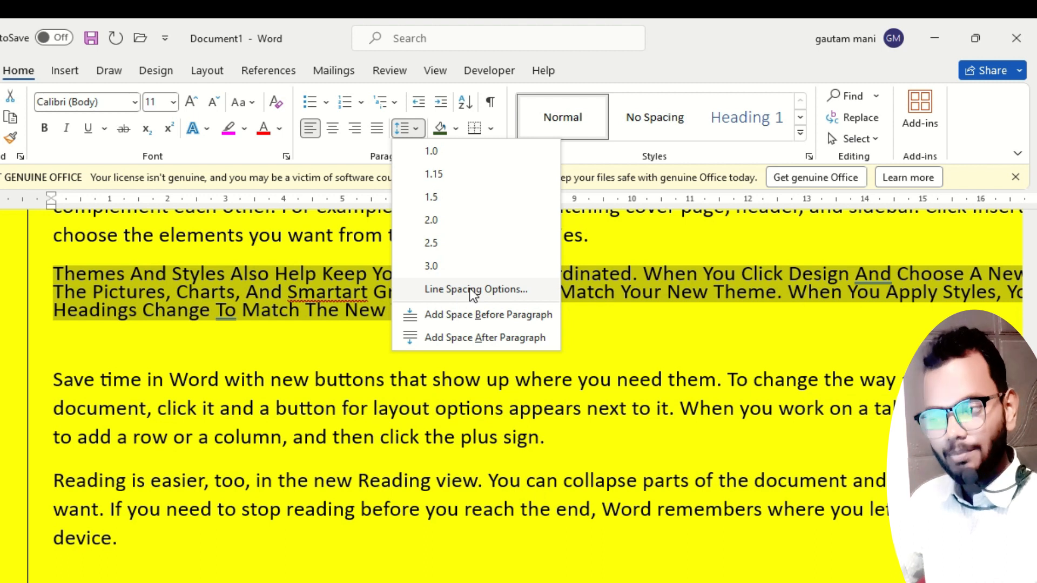
click(469, 291)
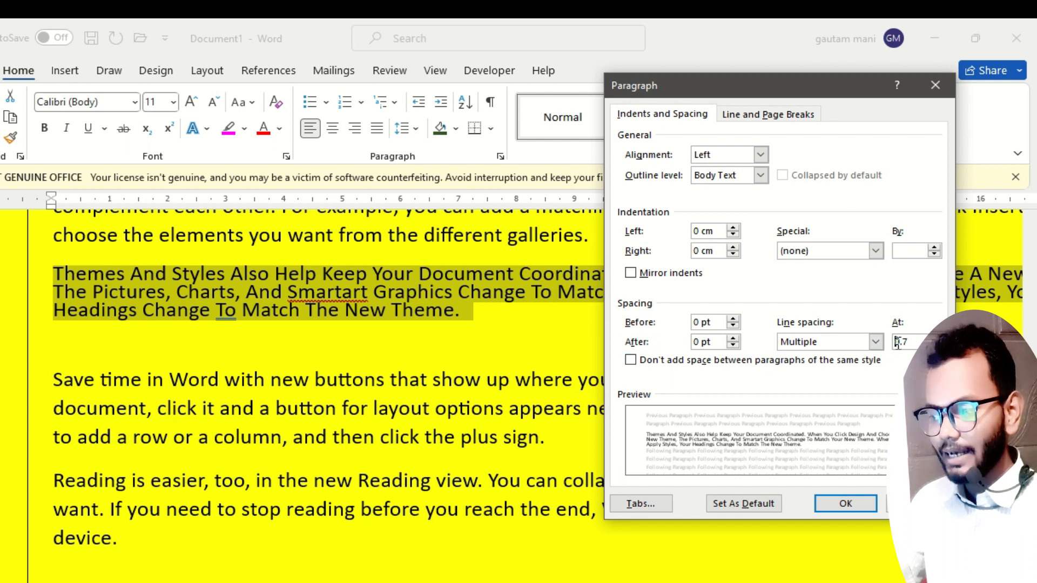
drag(912, 342, 895, 342)
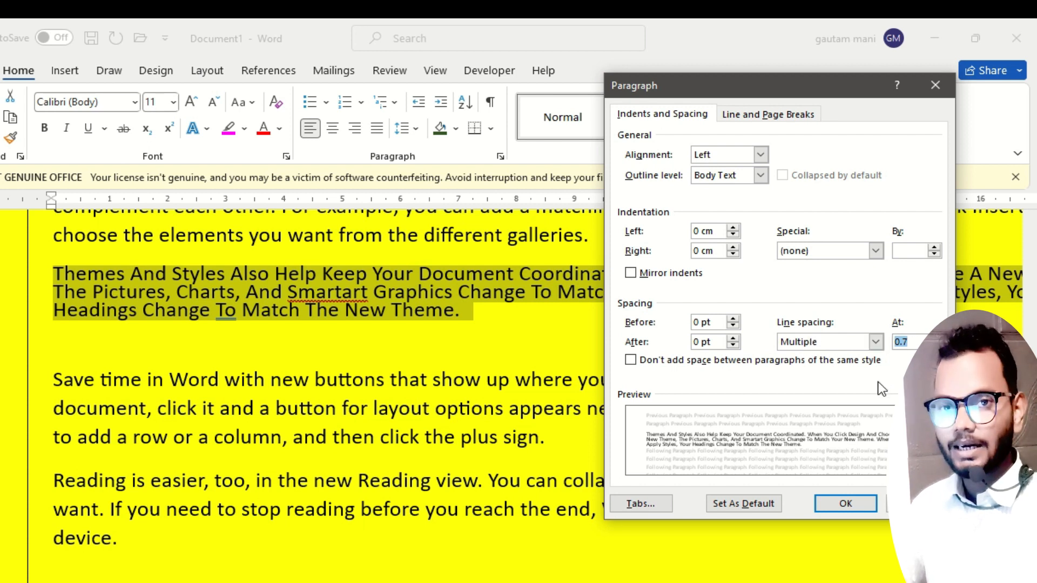
text(02)
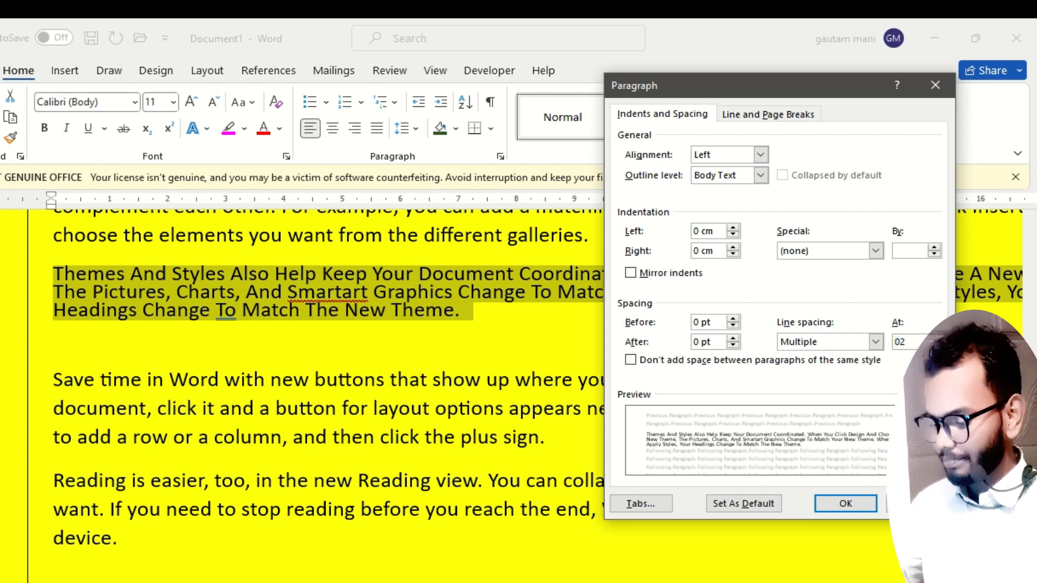
key(BackSpace)
text(.)
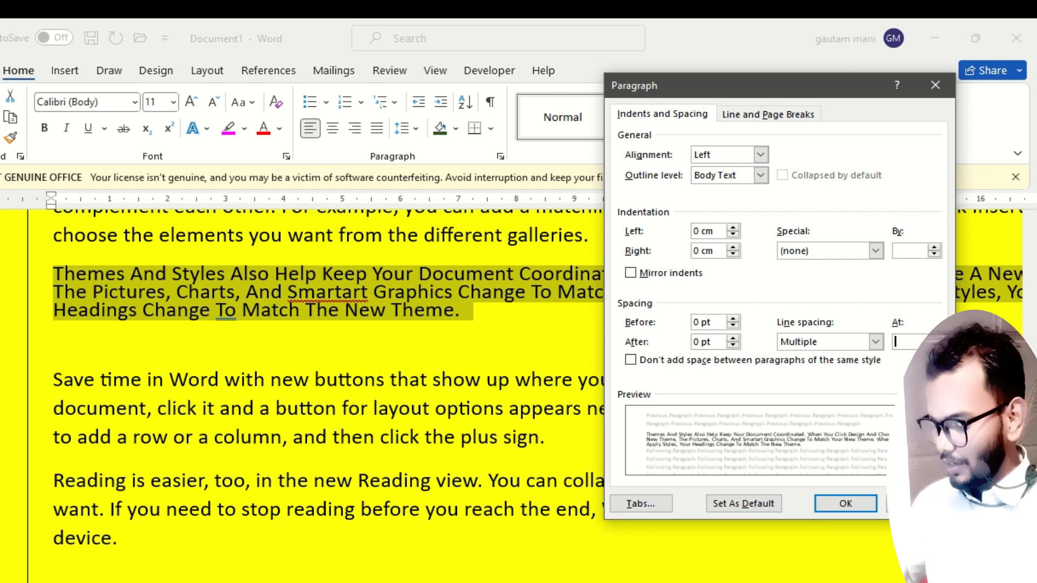
text(4)
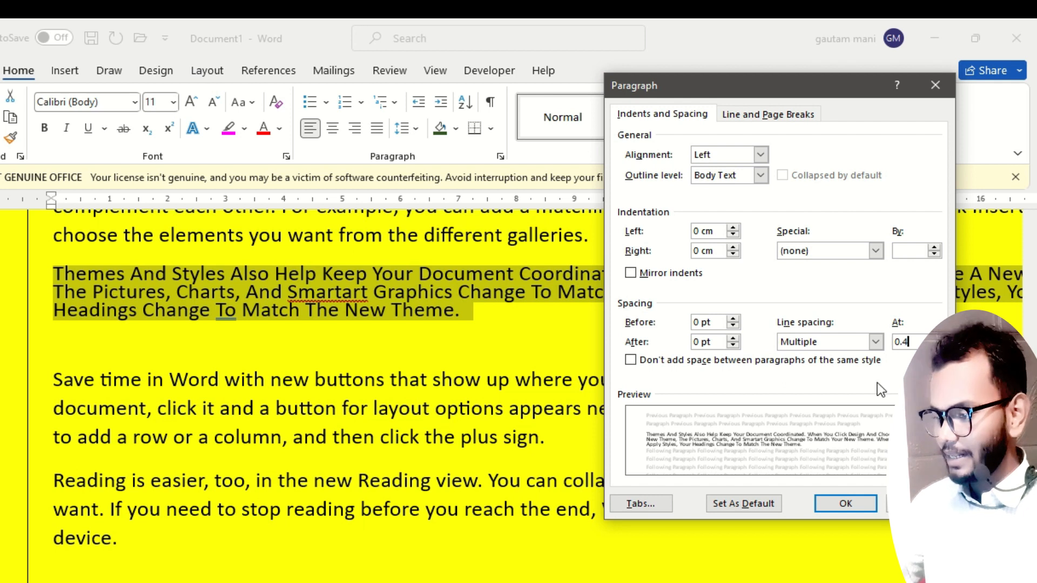
click(846, 504)
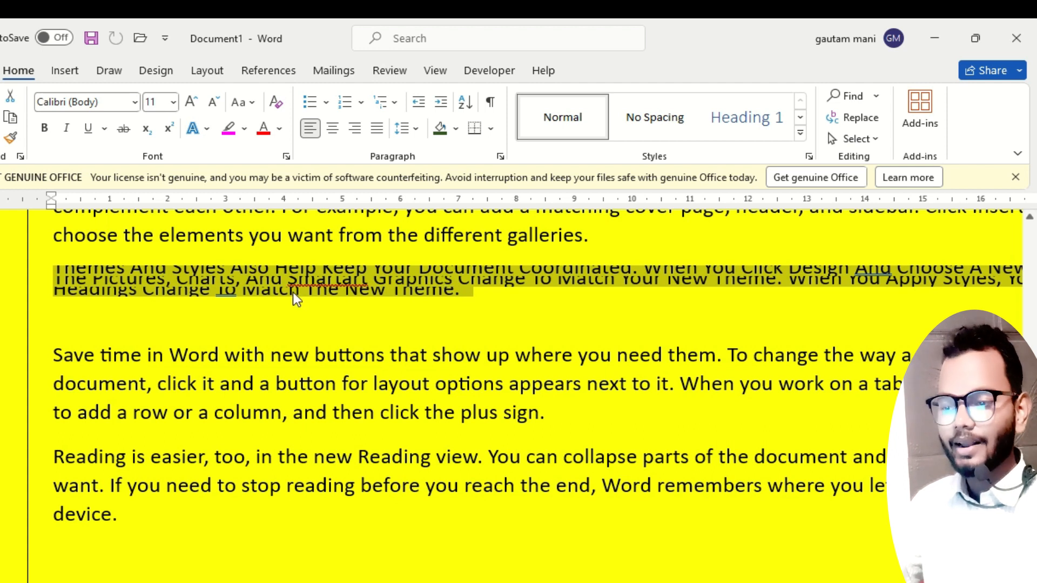
Set the Multiple line spacing of the selected "Themes And Styles" paragraph back to 0.7.
click(413, 127)
click(459, 290)
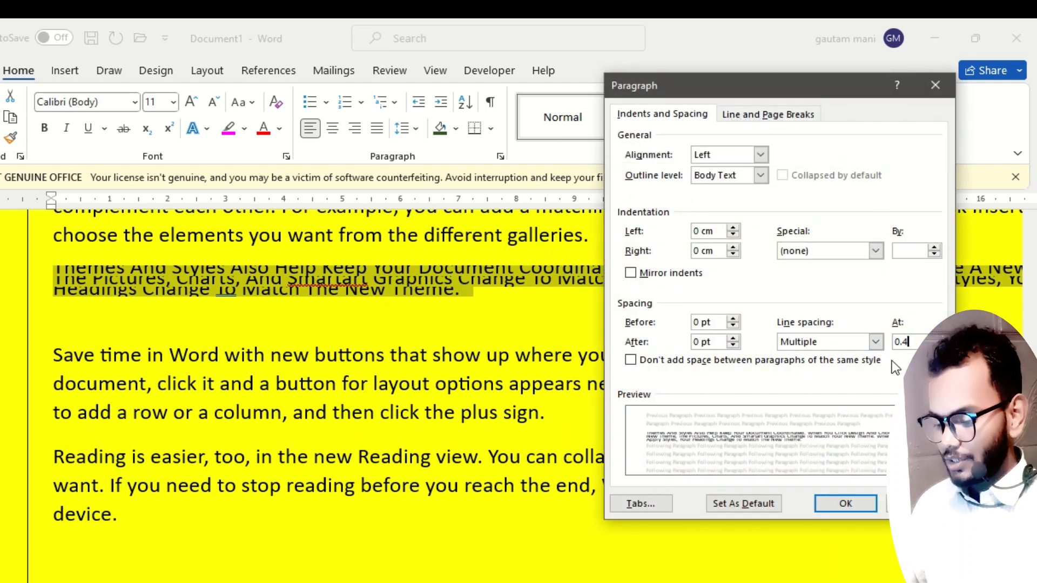
key(BackSpace)
text(7)
key(Return)
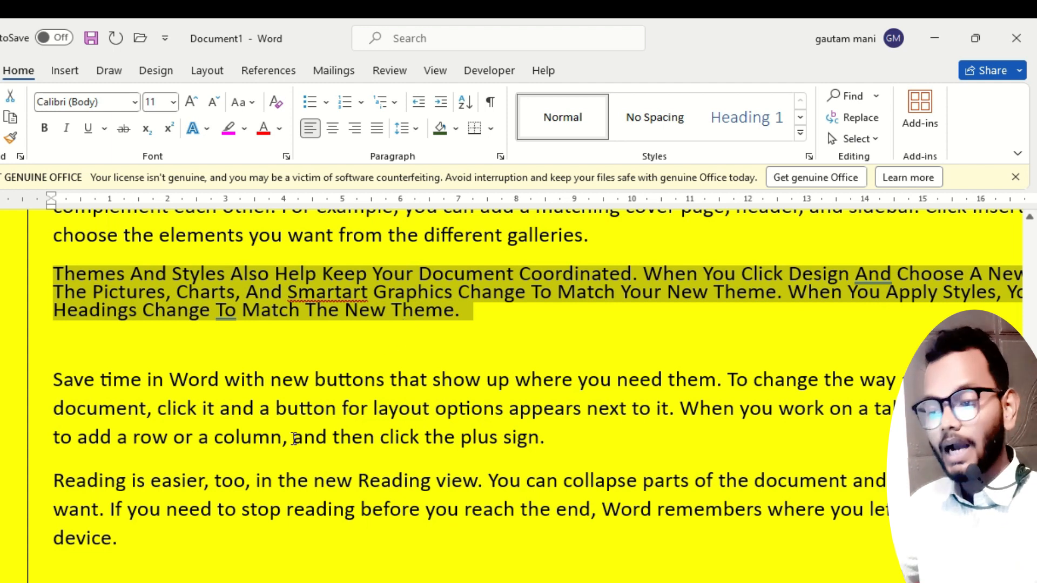
scroll(294, 438, up, 4)
scroll(294, 438, up, 4)
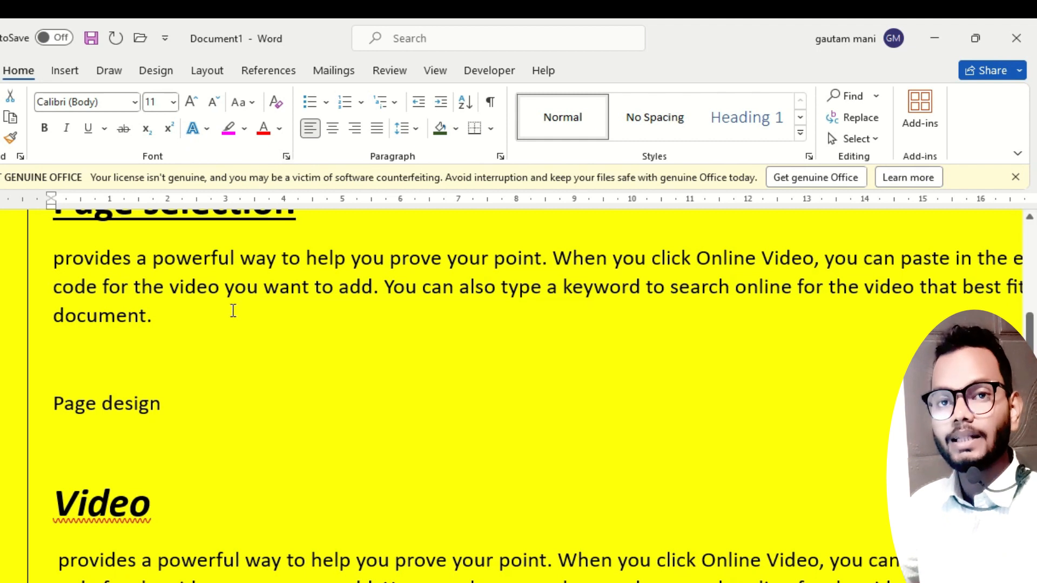
scroll(221, 324, up, 1)
scroll(221, 327, up, 3)
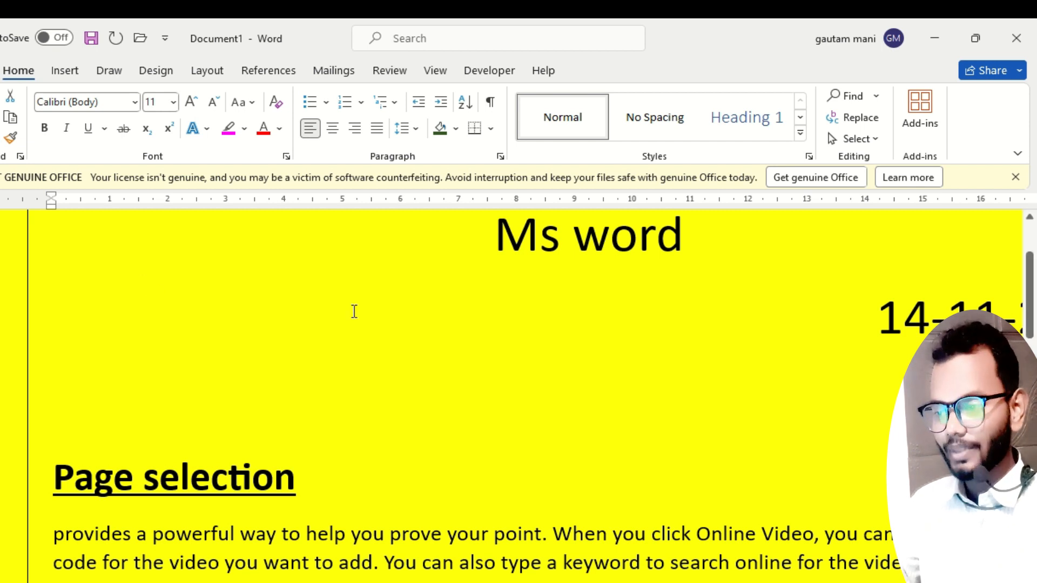
scroll(340, 451, down, 6)
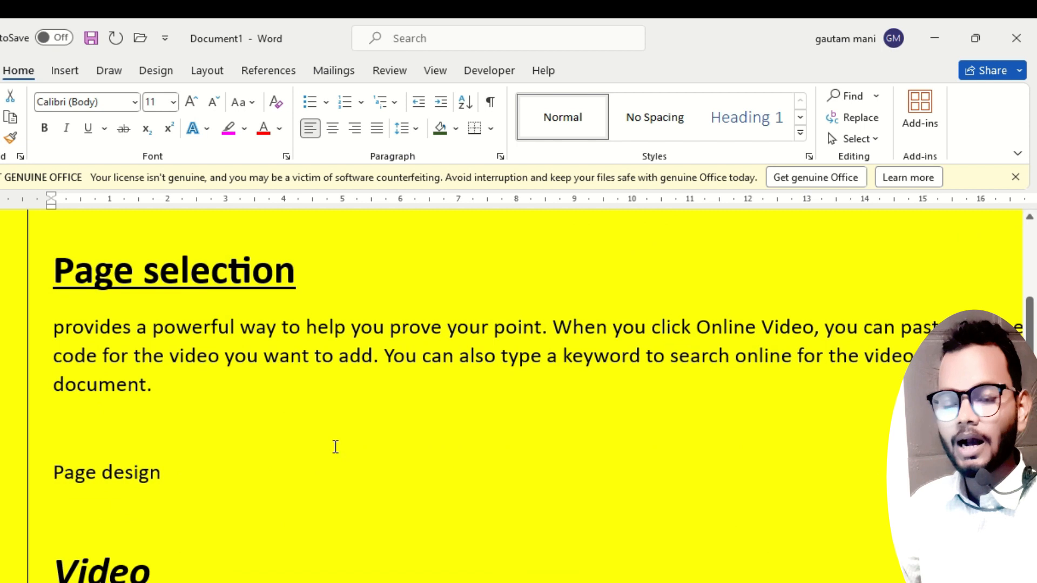
Place the cursor on the empty last line of the document, check the List topics on the lesson slide, and return to Word.
key(ctrl+End)
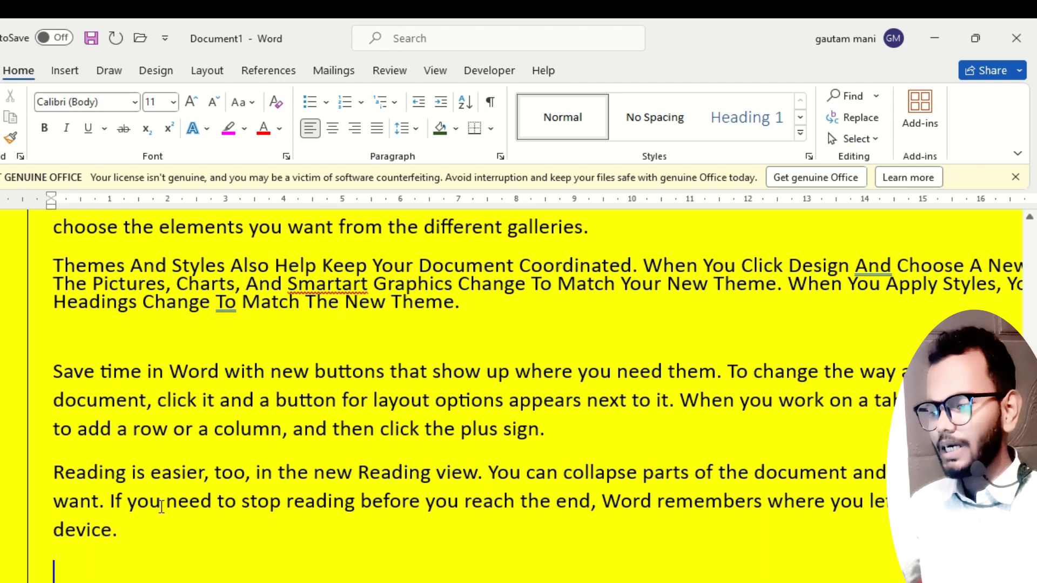
scroll(284, 417, down, 1)
scroll(285, 416, down, 1)
scroll(233, 410, down, 3)
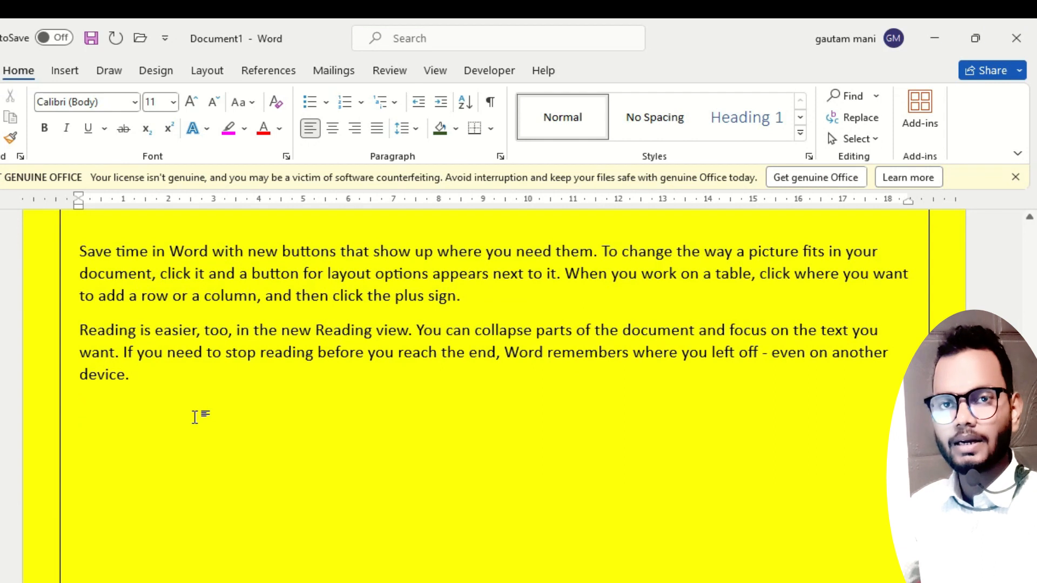
key(alt+Tab)
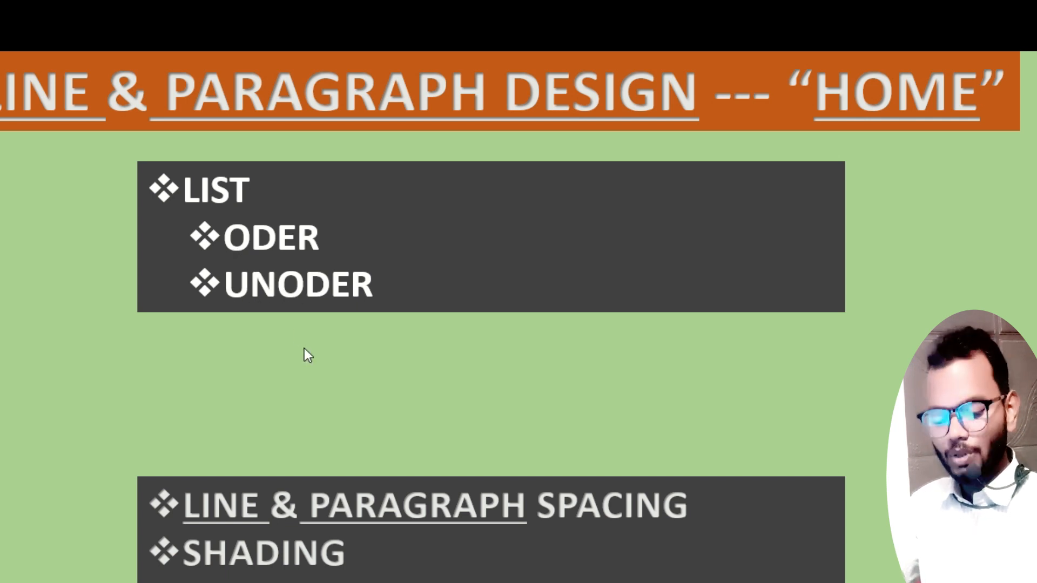
key(alt+Tab)
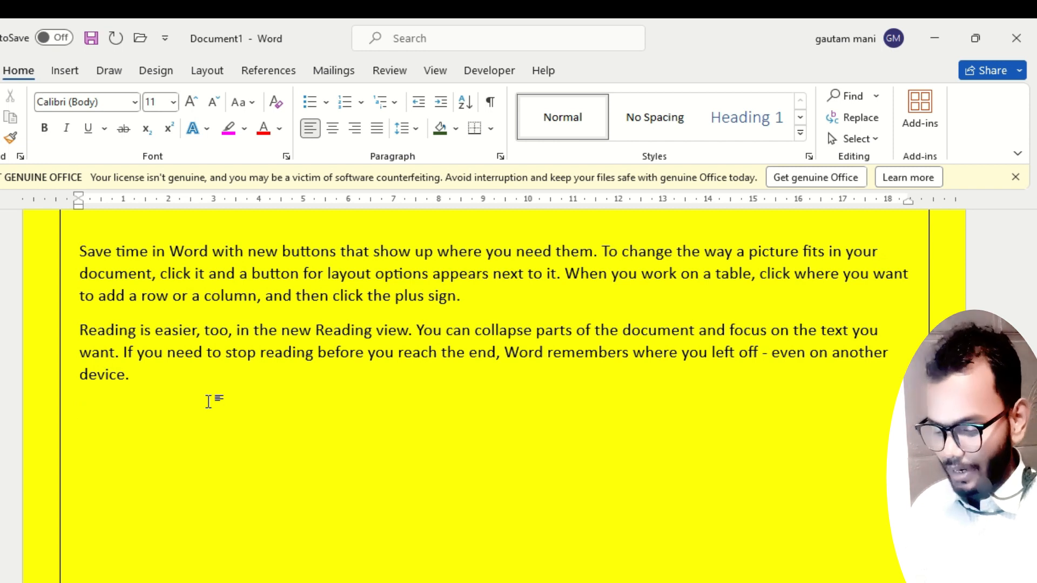
Try numbering two sample names by hand with "1-" and "2-" below the last paragraph, and delete both lines.
text(1- ram)
key(Return)
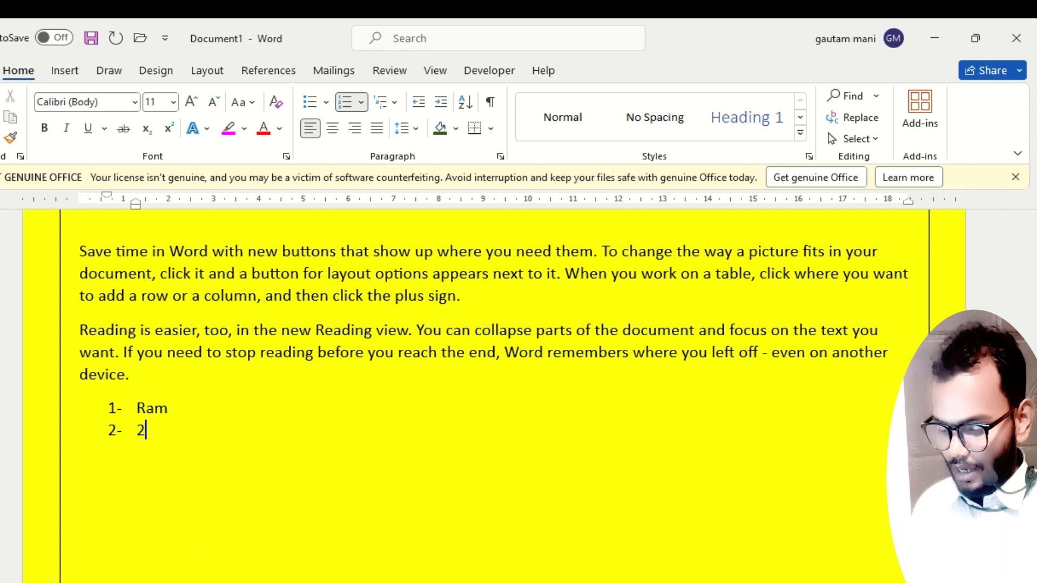
text(2- shyam)
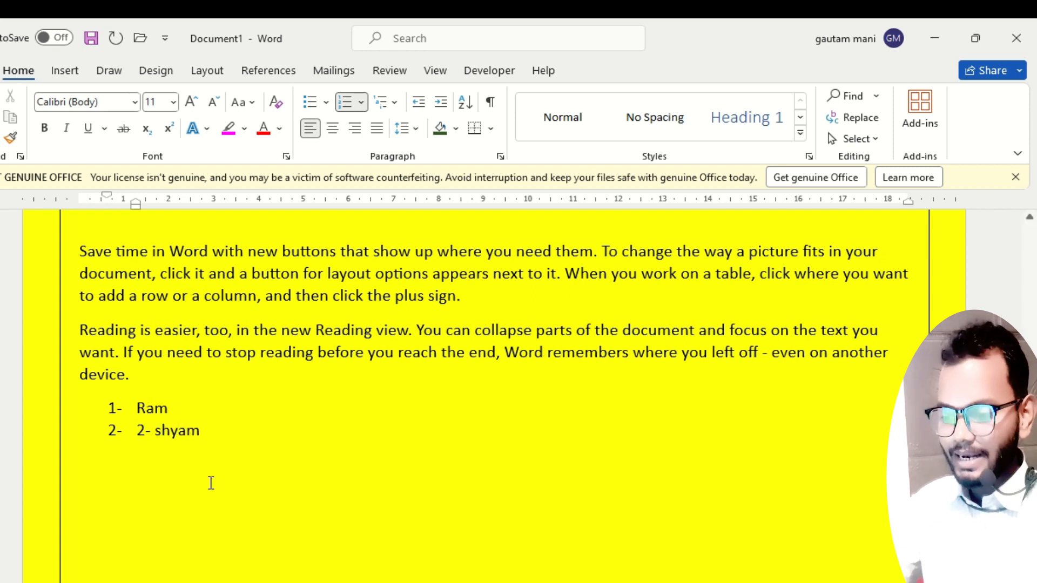
drag(215, 437, 96, 415)
key(Delete)
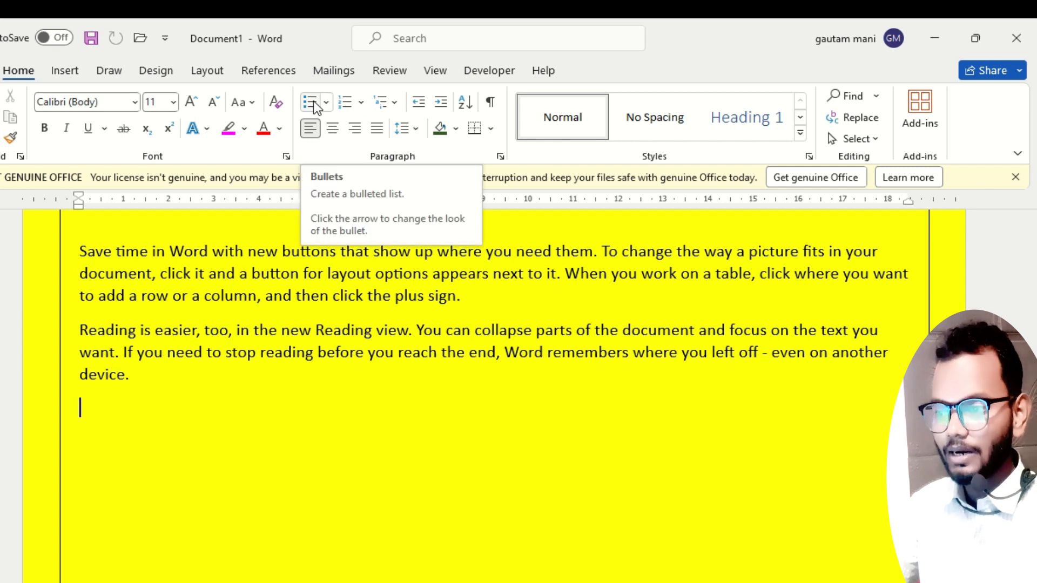
Start a numbered list in the 1. 2. 3. format below the last paragraph and enter two first names as items.
click(360, 106)
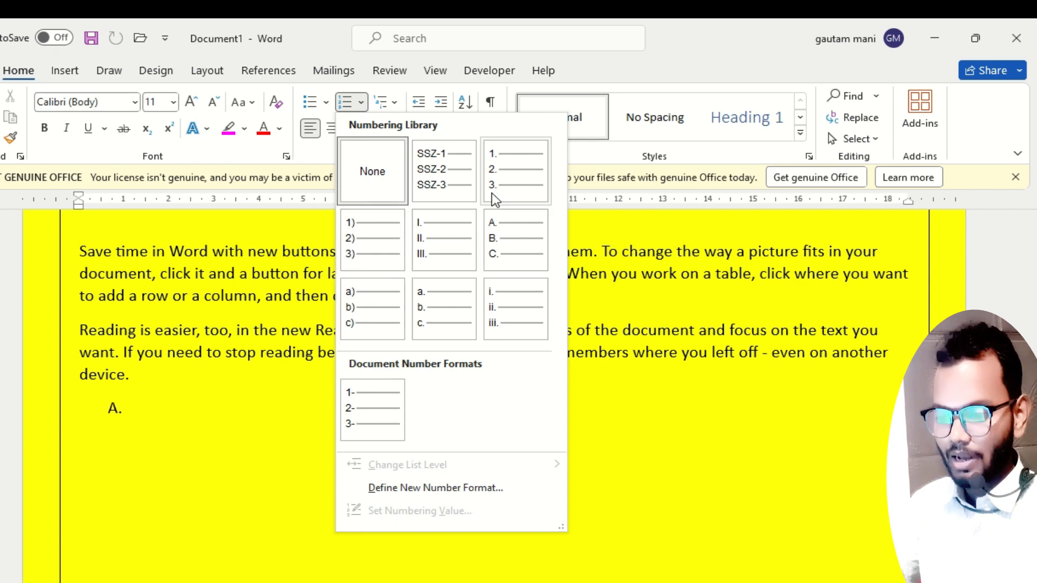
click(507, 183)
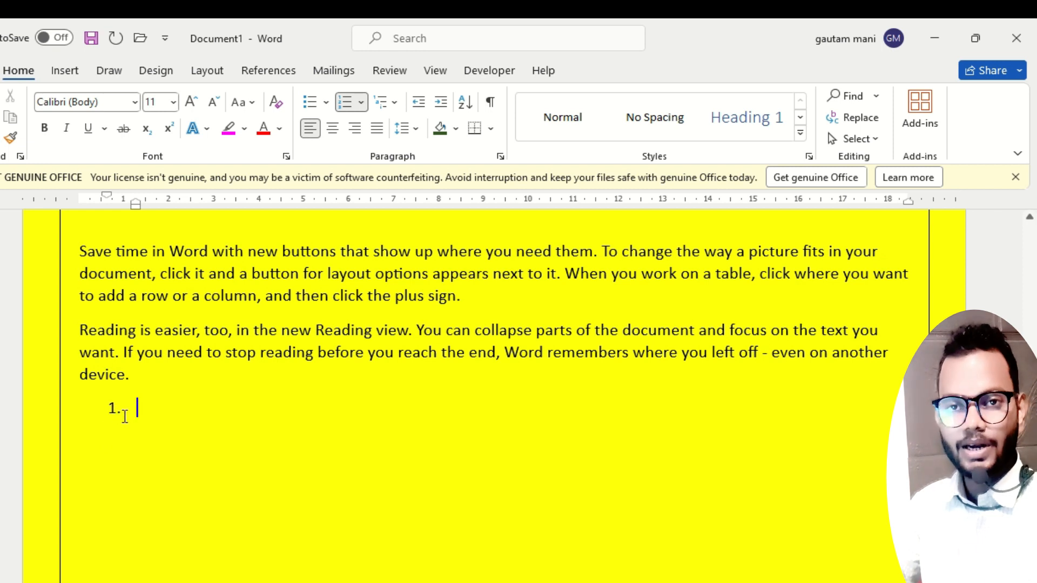
text(ram)
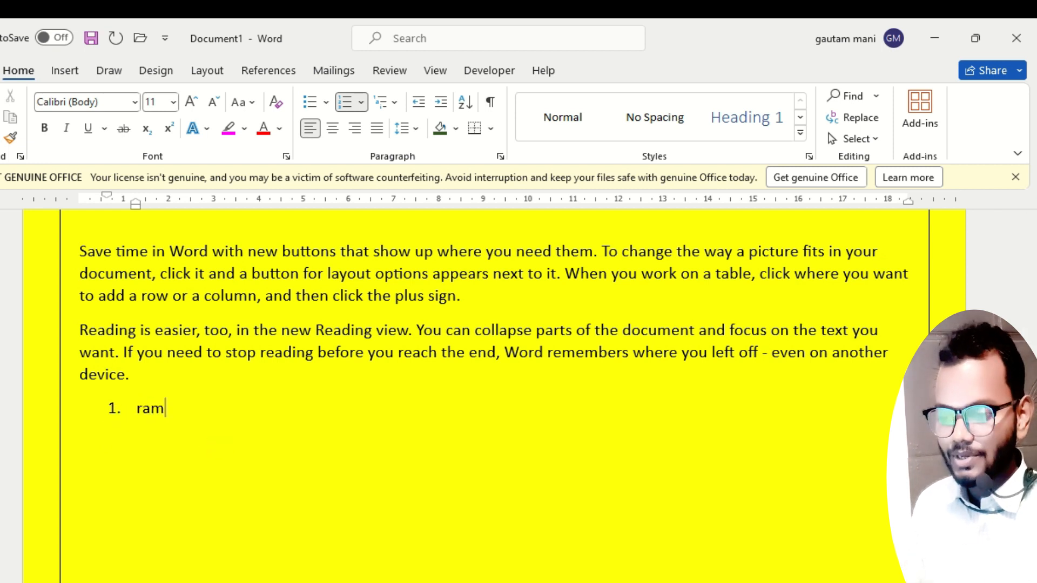
key(Return)
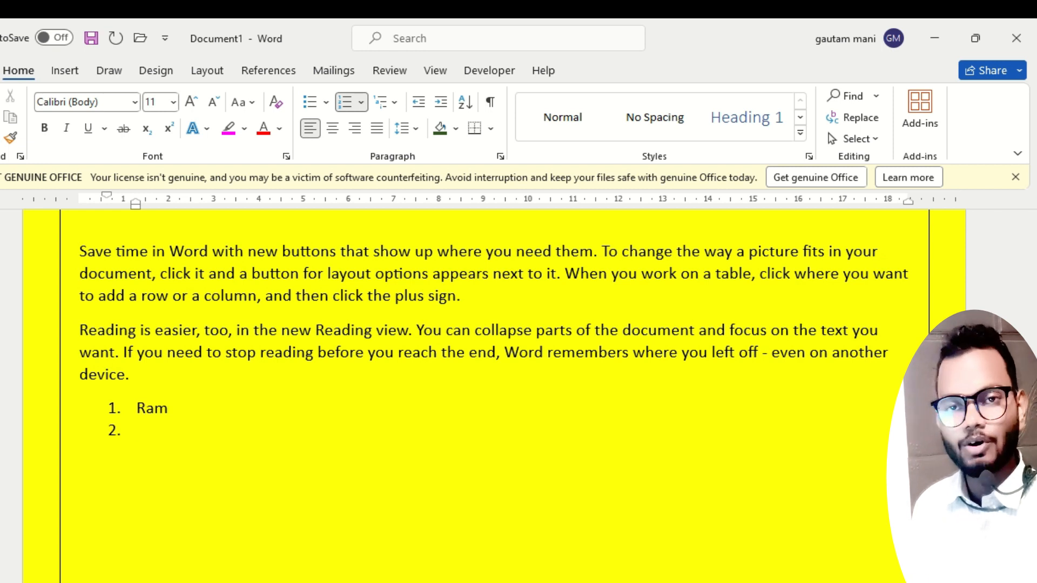
text(shyam)
key(Return)
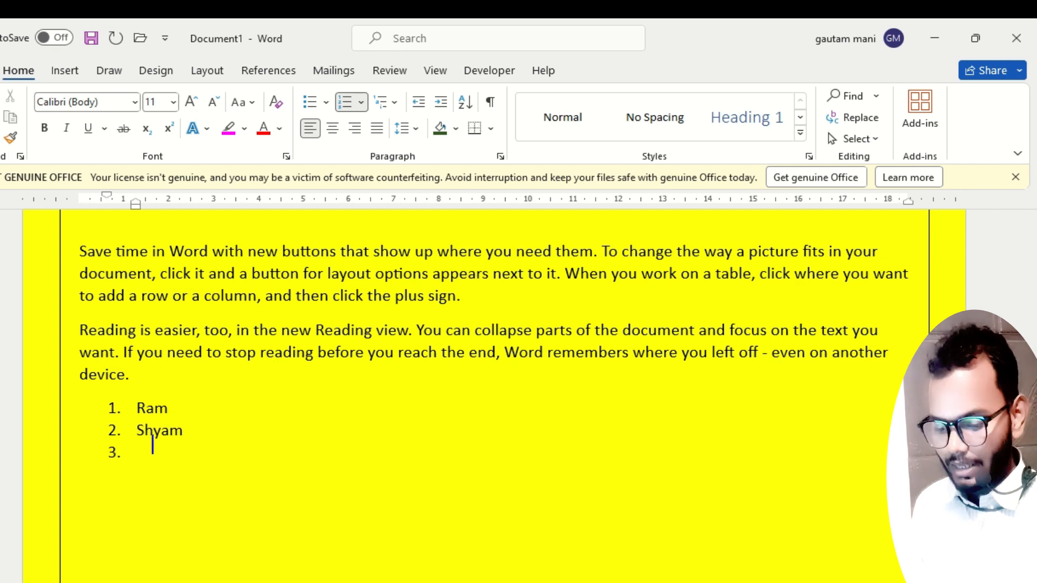
Add two more first names as items 3 and 4 of the numbered list and start an empty fifth item.
text(rohan\)
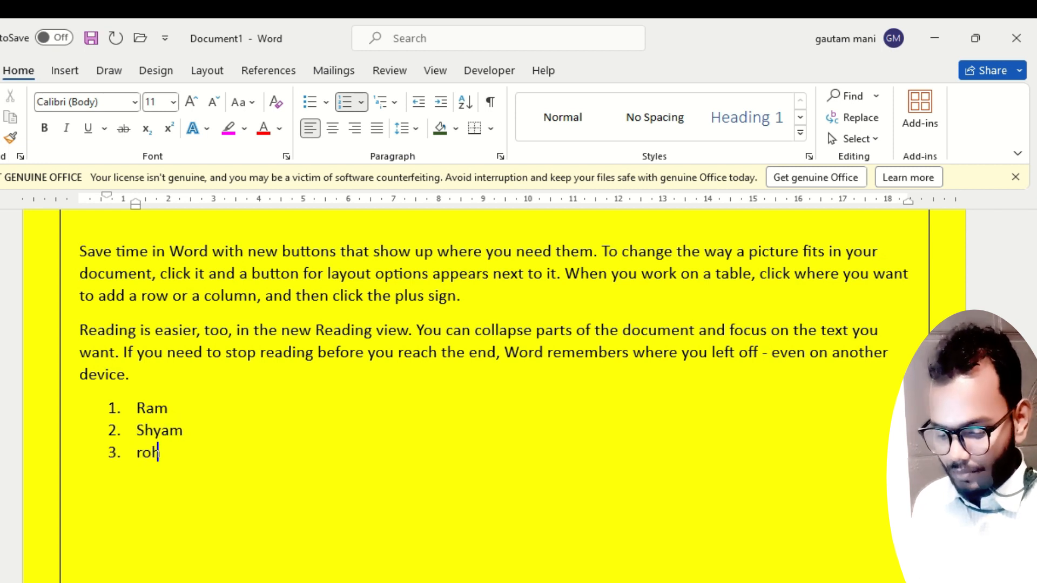
key(BackSpace)
key(Return)
text(sanka)
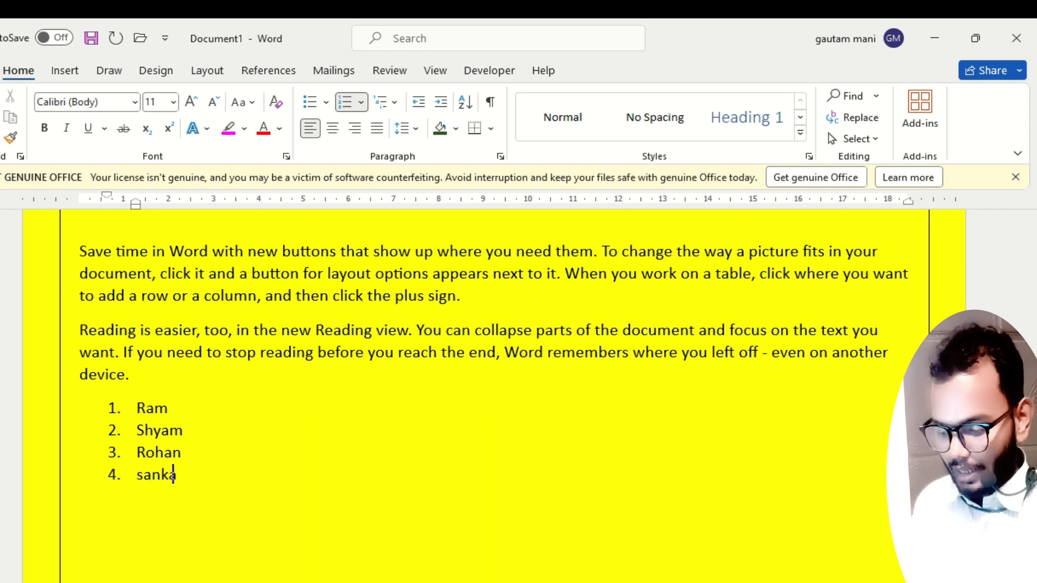
text(r)
key(Return)
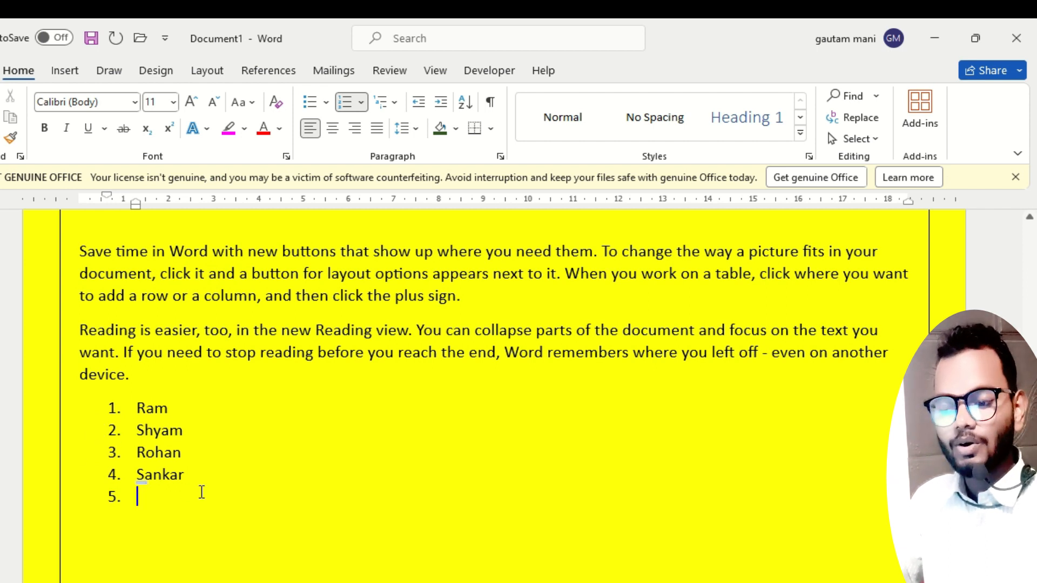
Change the four numbered names to a bulleted list with the arrowhead bullet.
drag(192, 486, 121, 404)
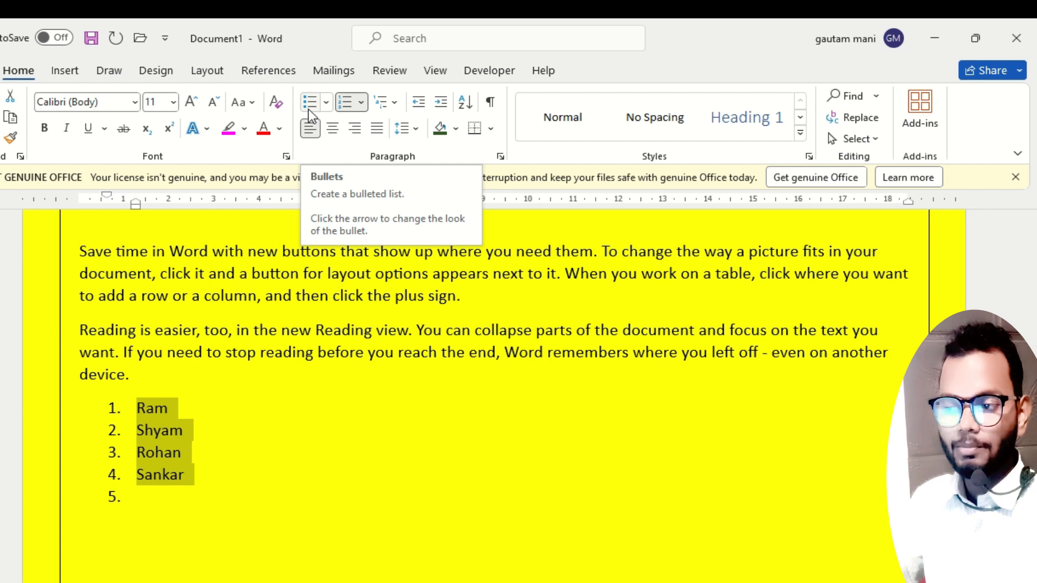
click(326, 102)
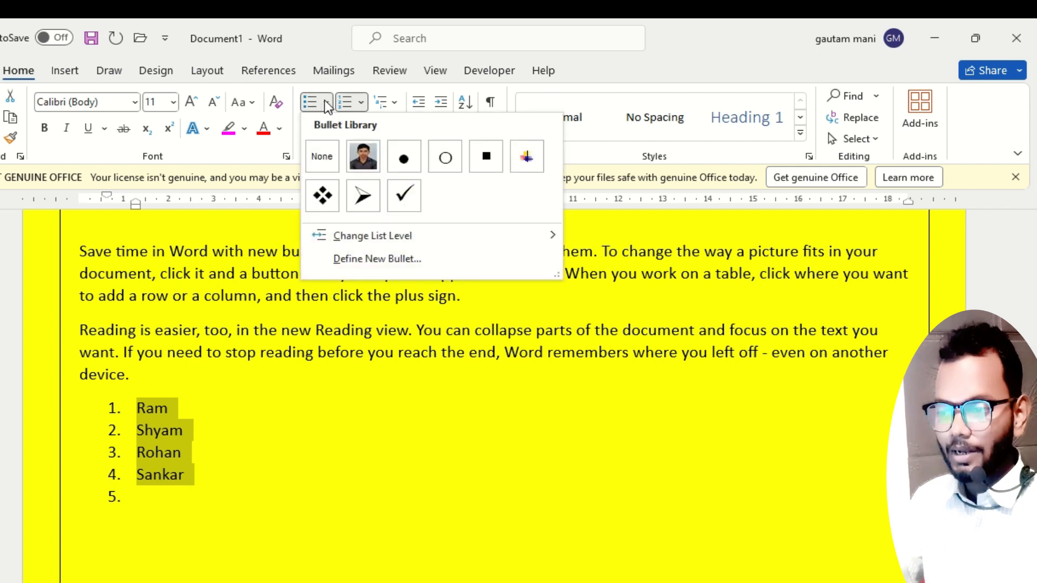
click(363, 196)
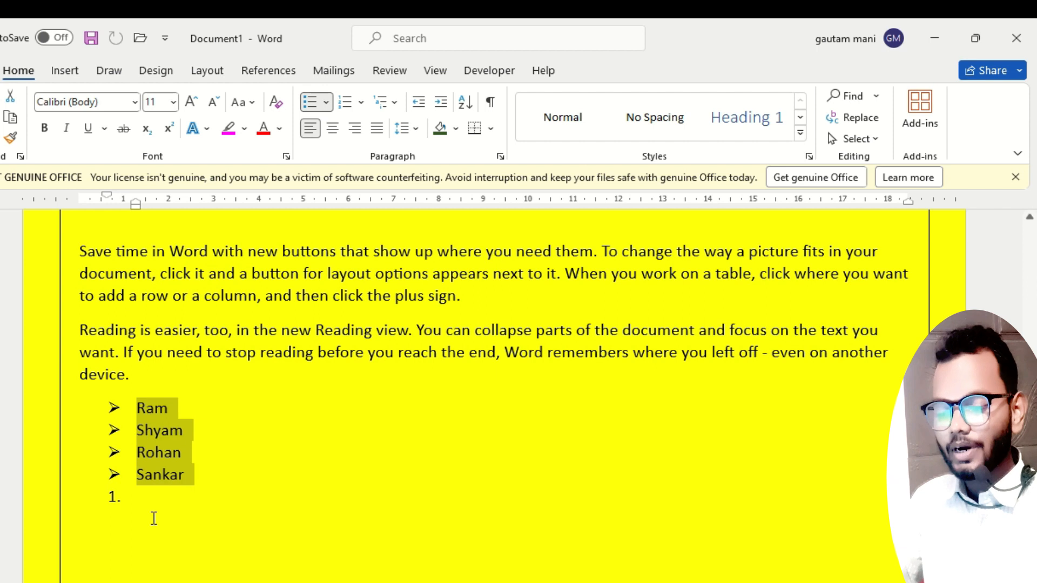
Enter Sakatpu, Lagma and Ujan as numbered items 1 to 3 below the bulleted names.
click(141, 498)
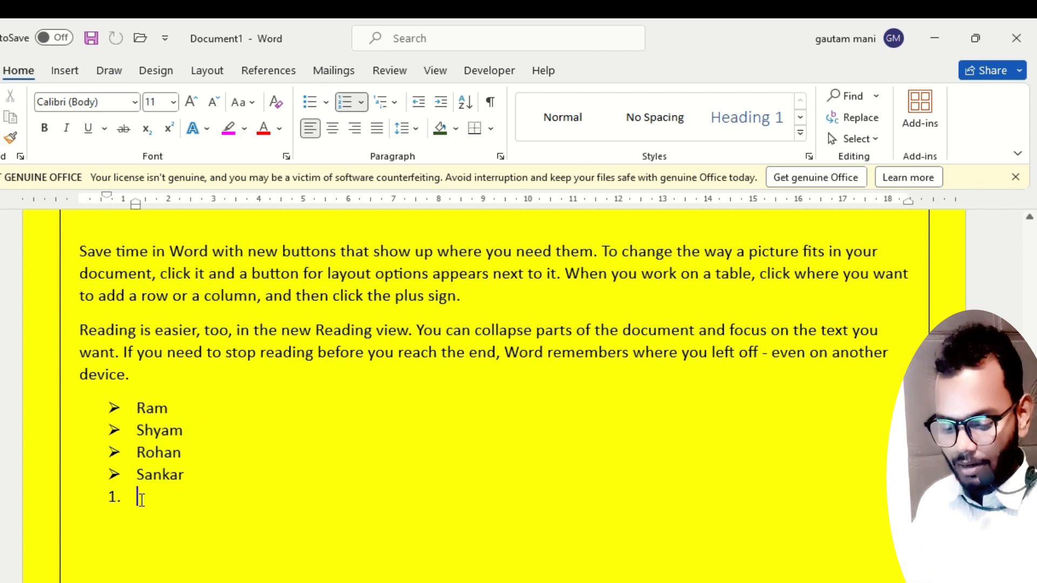
text(sakatpu)
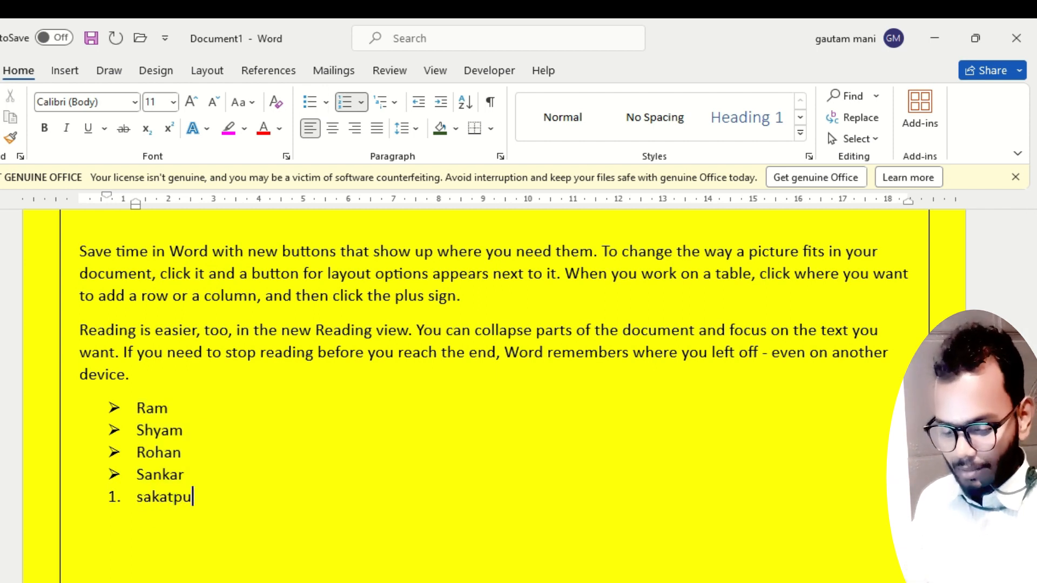
key(Return)
text(lagma)
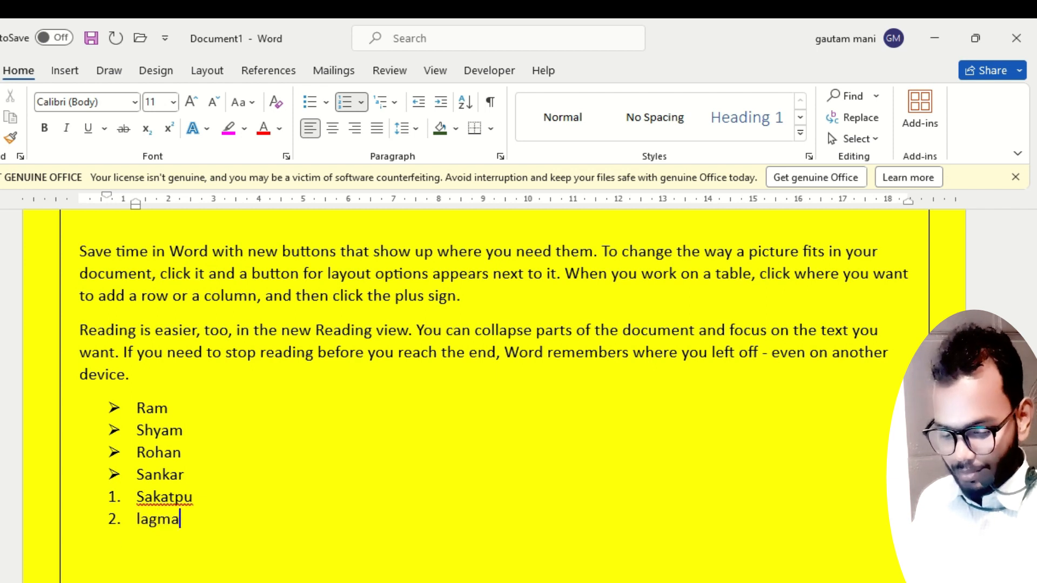
key(Return)
text(ujan)
key(Return)
Add Darbhnanag as the fourth numbered item and start an empty fifth item.
text(darbhn)
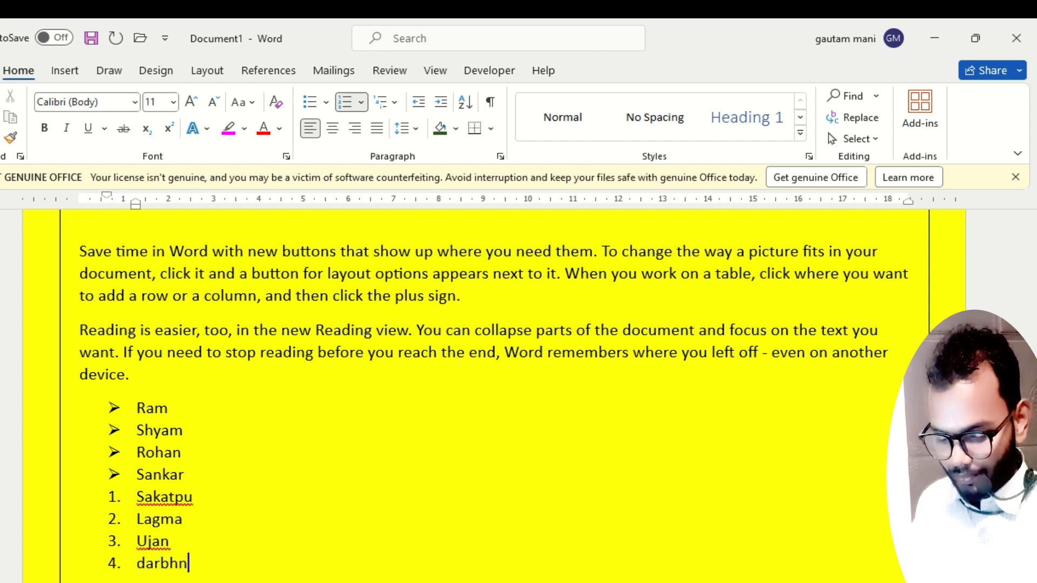
text(anagfa)
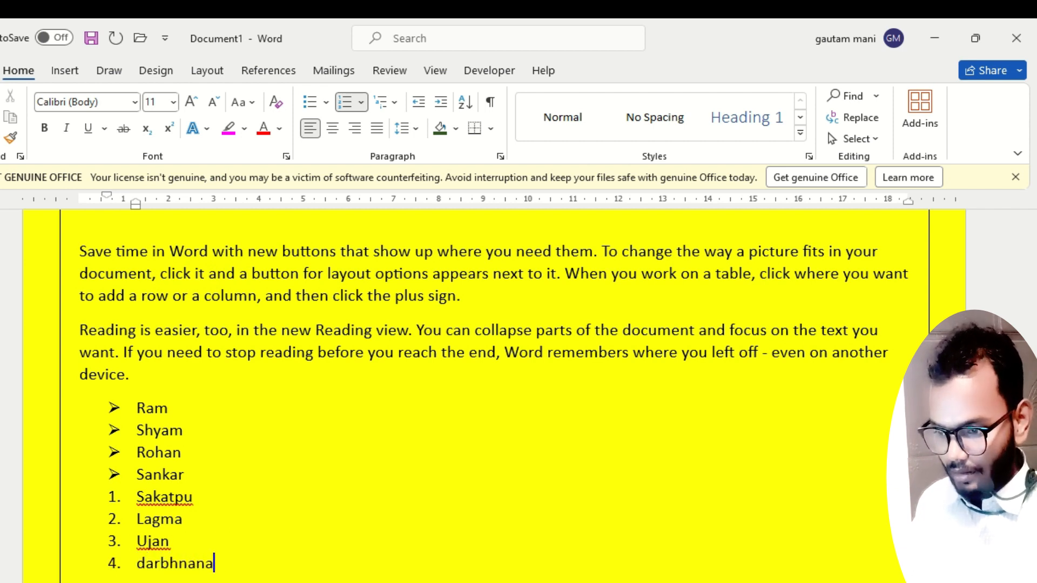
key(BackSpace)
key(BackSpace)
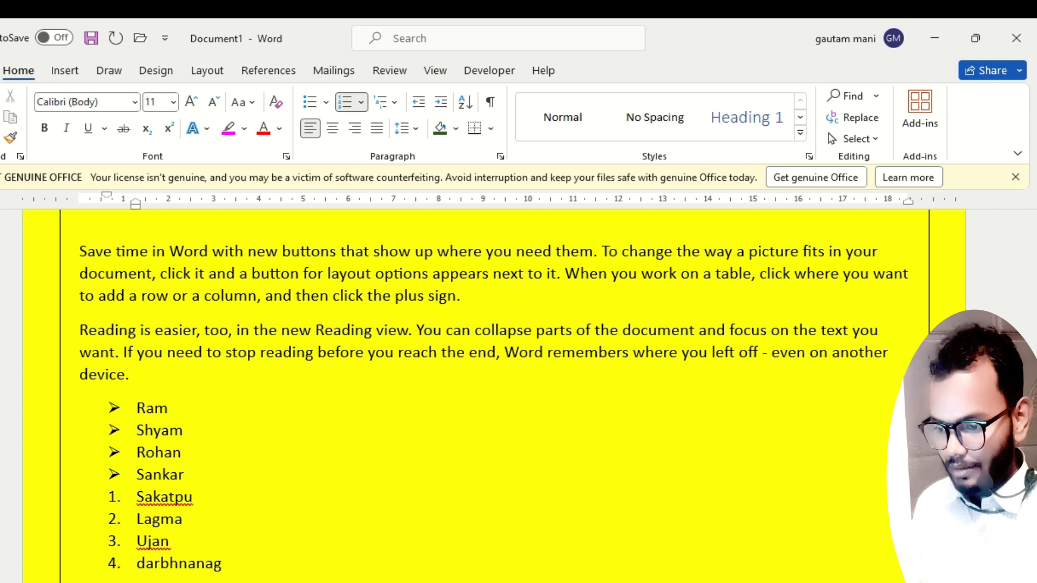
key(Return)
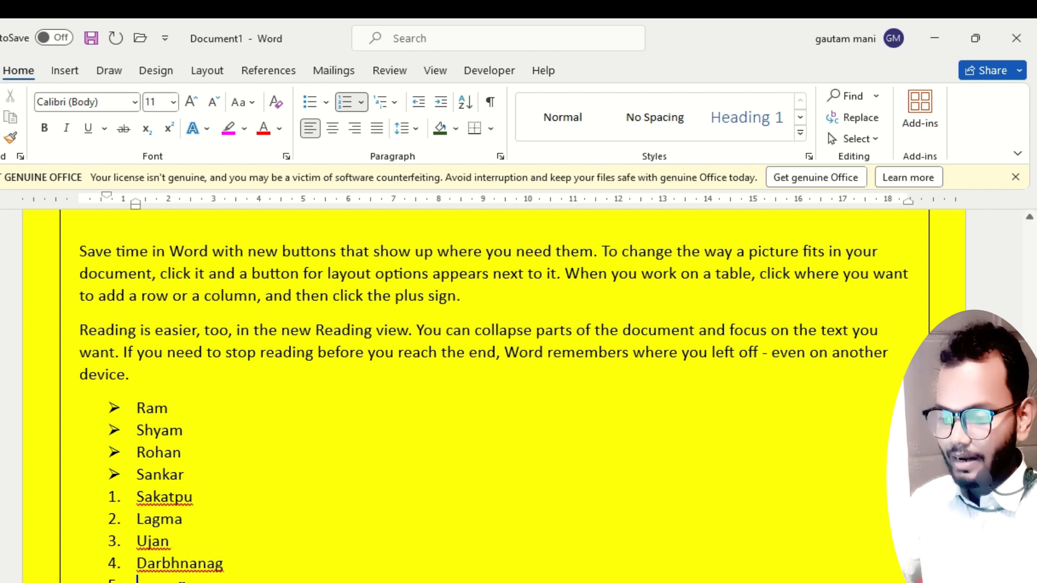
Apply the A. B. C. numbering format to all eight entries of the bulleted and numbered lists together.
drag(206, 479, 140, 409)
drag(232, 564, 138, 493)
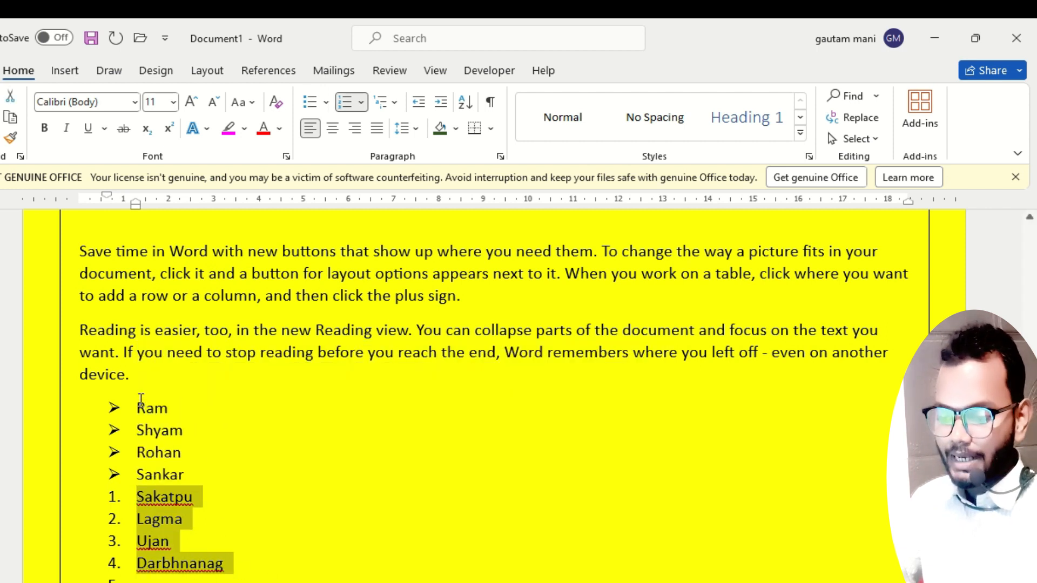
drag(246, 572, 144, 411)
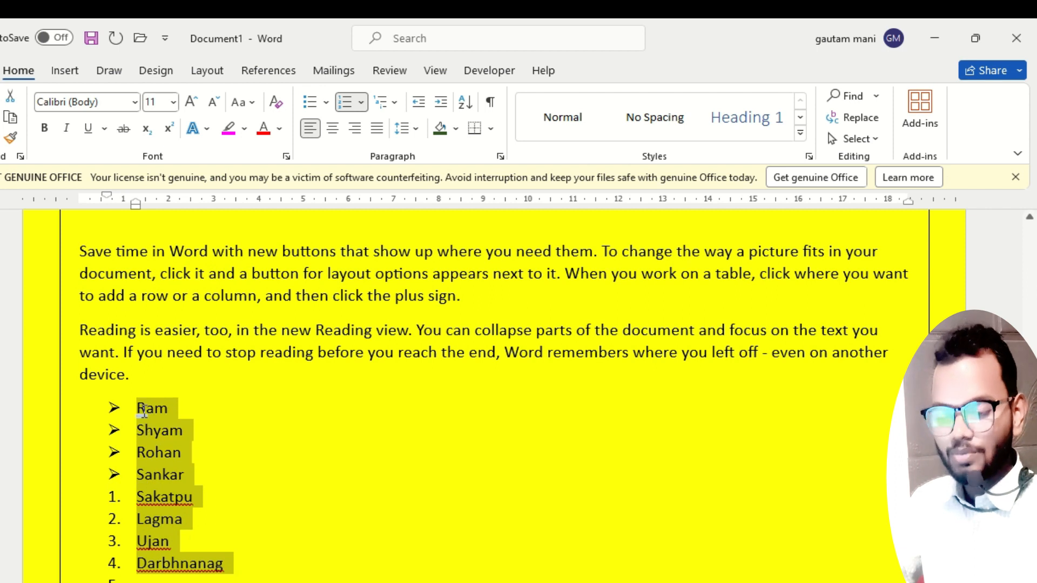
right_click(143, 411)
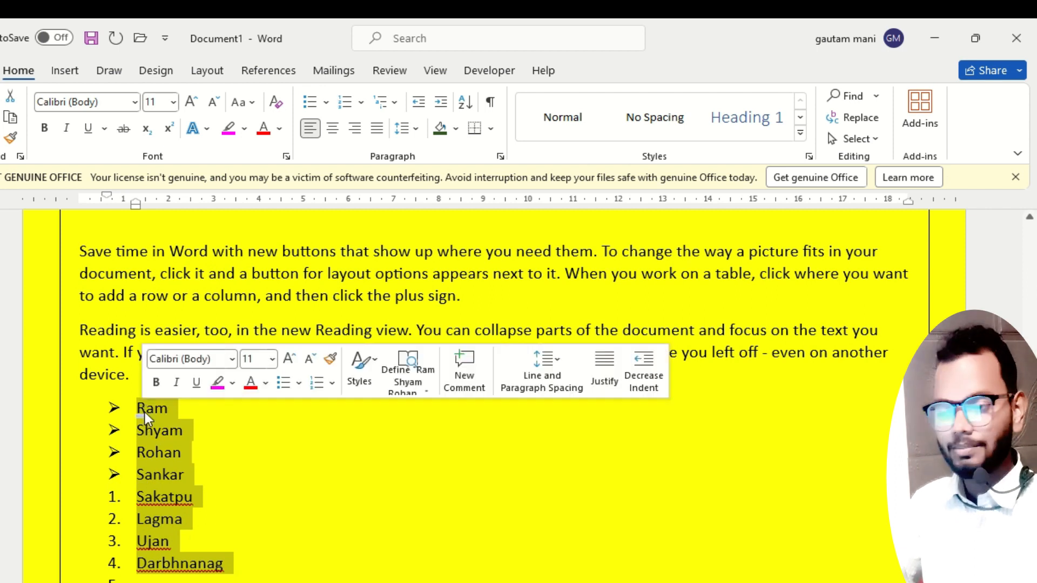
click(360, 103)
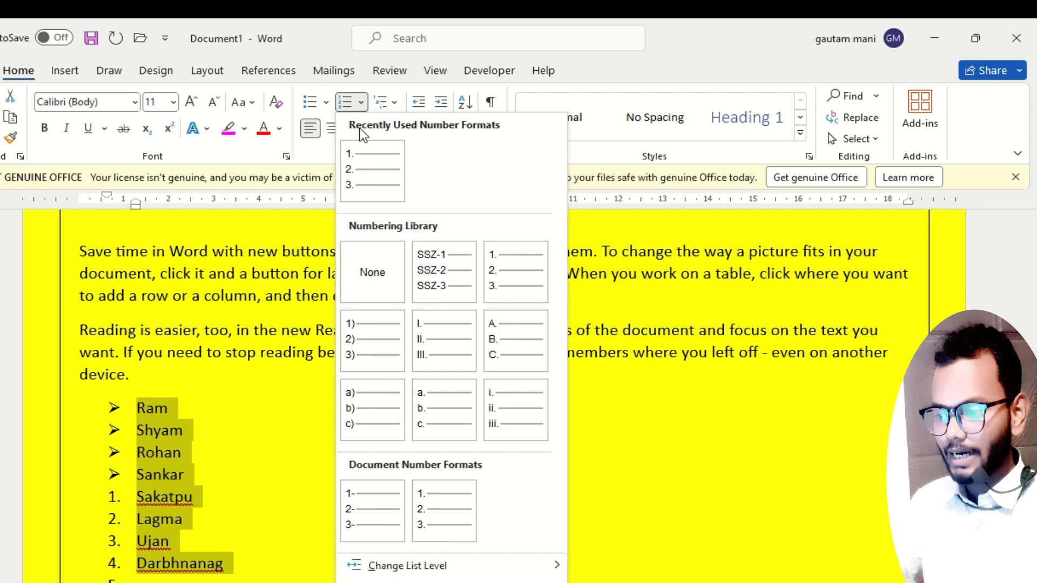
click(500, 341)
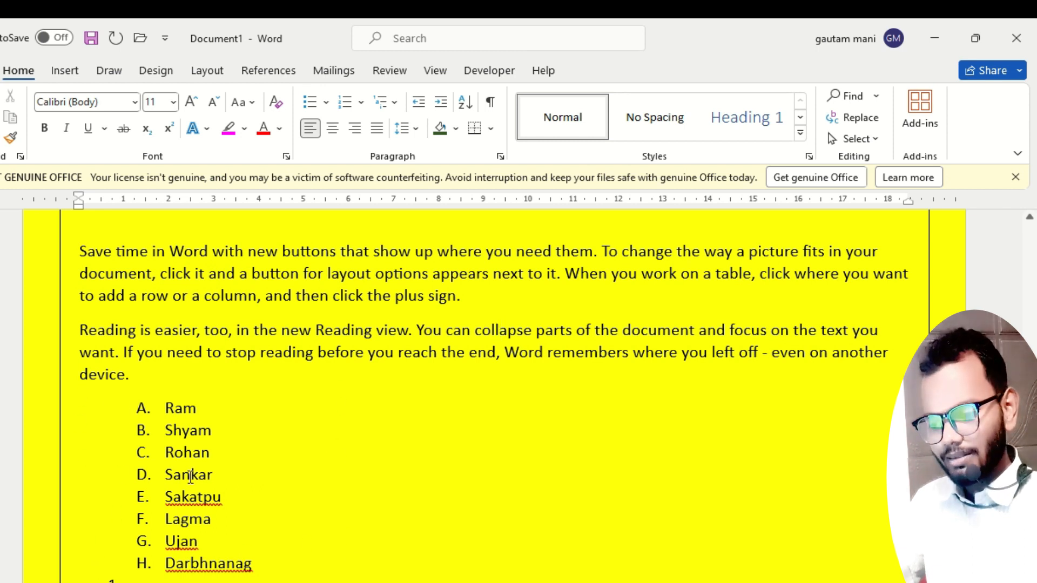
Increase the indent of the eight lettered items several levels, and decrease it until the list sits at the page's left text margin.
drag(270, 567, 162, 410)
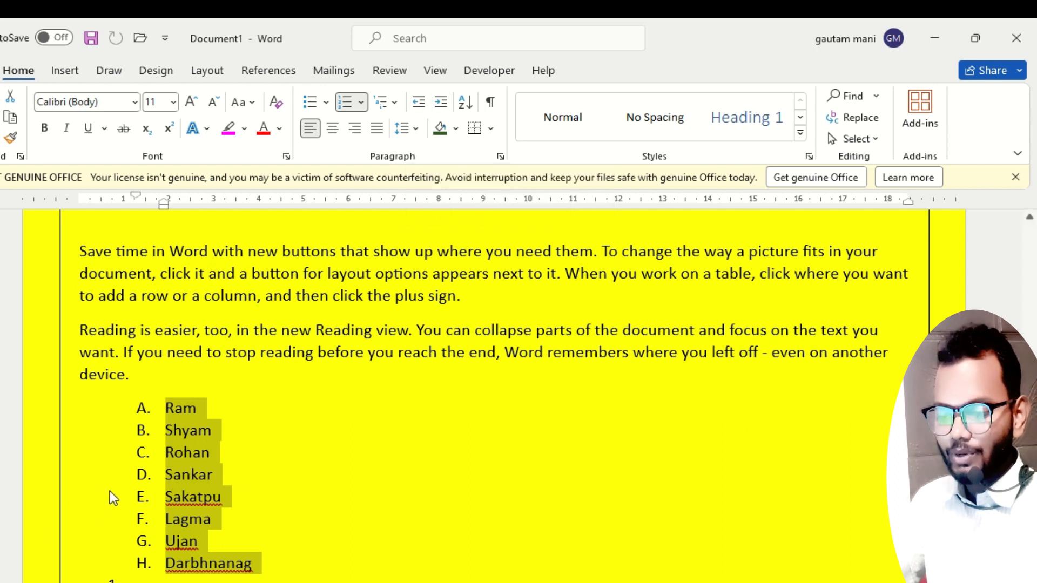
click(447, 107)
click(446, 106)
click(446, 107)
click(446, 106)
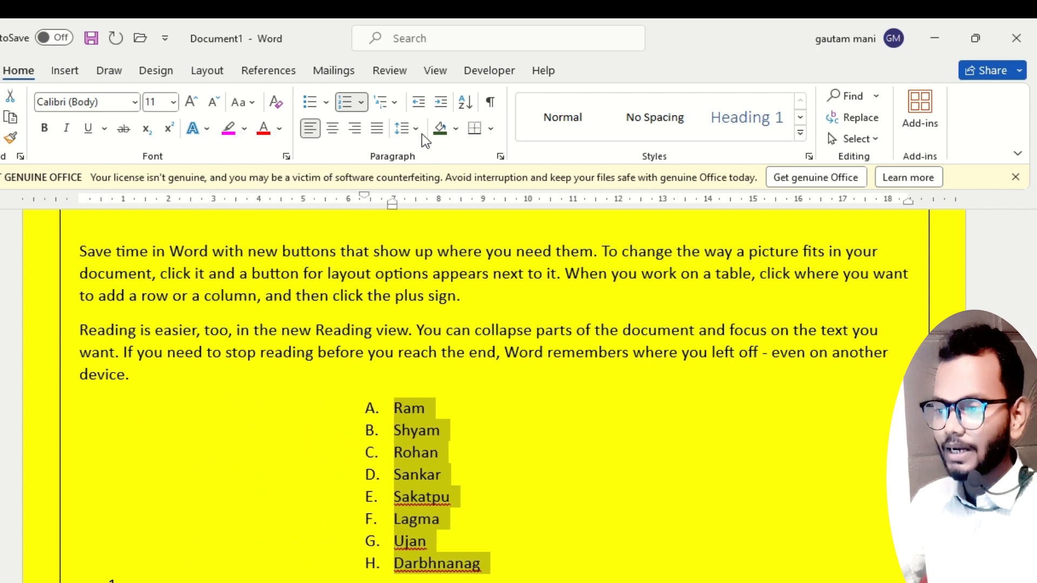
click(420, 103)
click(420, 102)
click(420, 103)
Demonstrate shifting the lettered list's indent inward and outward repeatedly, ending back at the text margin.
click(421, 102)
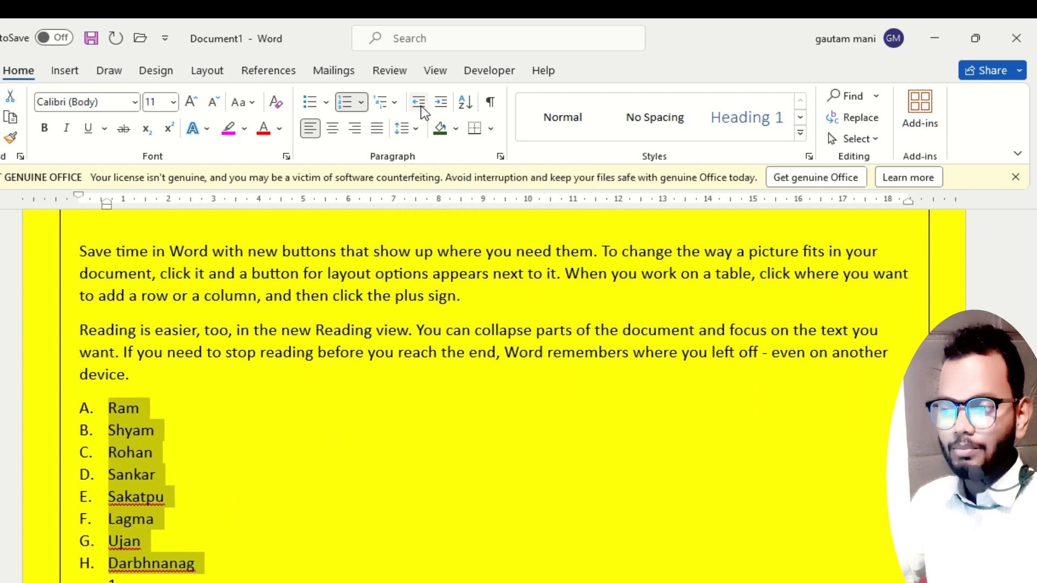
click(434, 105)
click(433, 105)
click(433, 105)
click(433, 105)
click(420, 102)
click(420, 102)
click(442, 103)
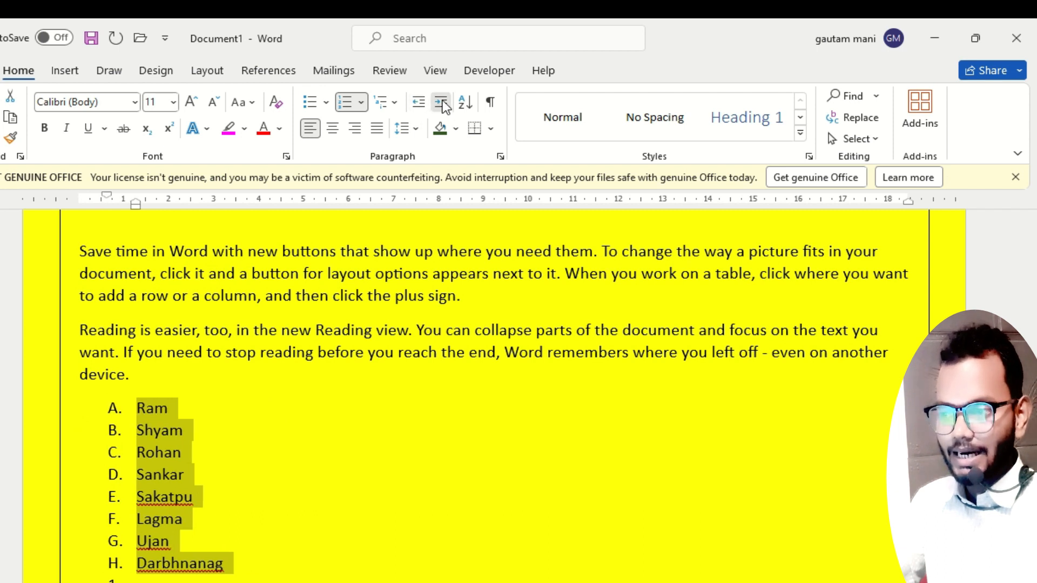
click(442, 103)
click(442, 103)
click(442, 103)
click(442, 103)
click(419, 103)
click(419, 103)
click(419, 103)
click(419, 103)
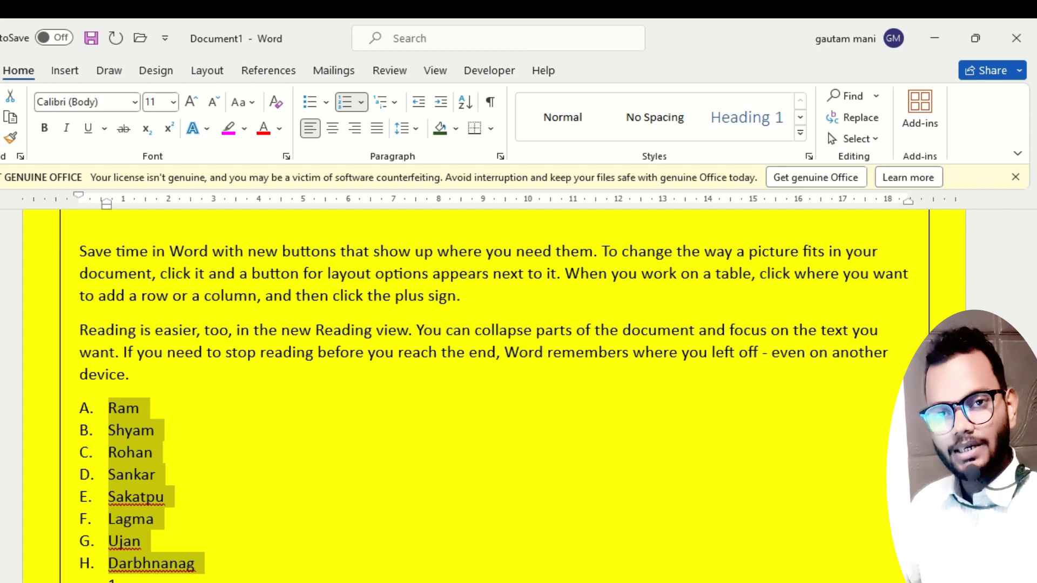
Sort the lettered list by paragraphs as text in ascending order and apply all borders to it.
click(466, 106)
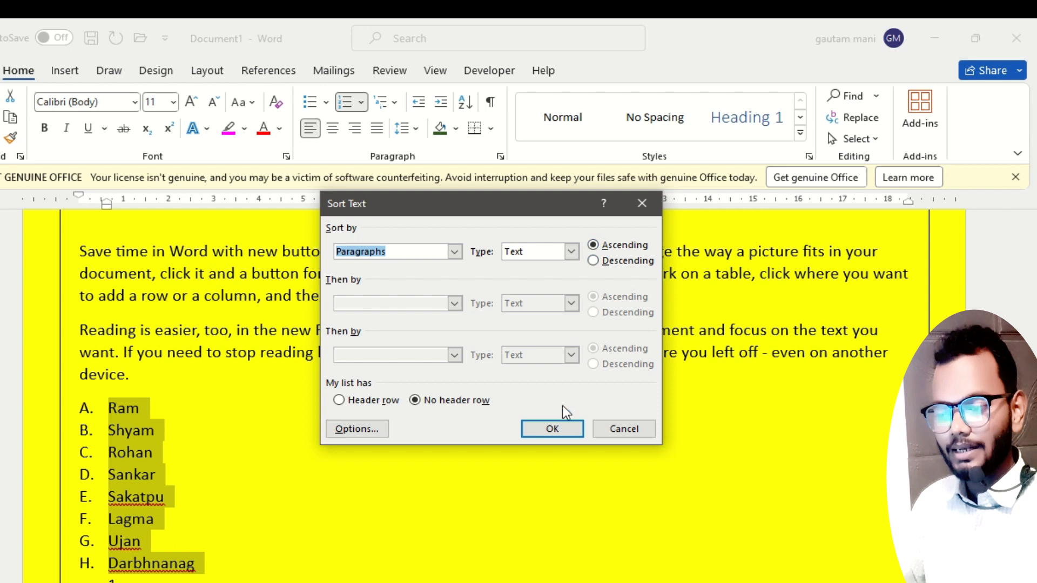
click(562, 428)
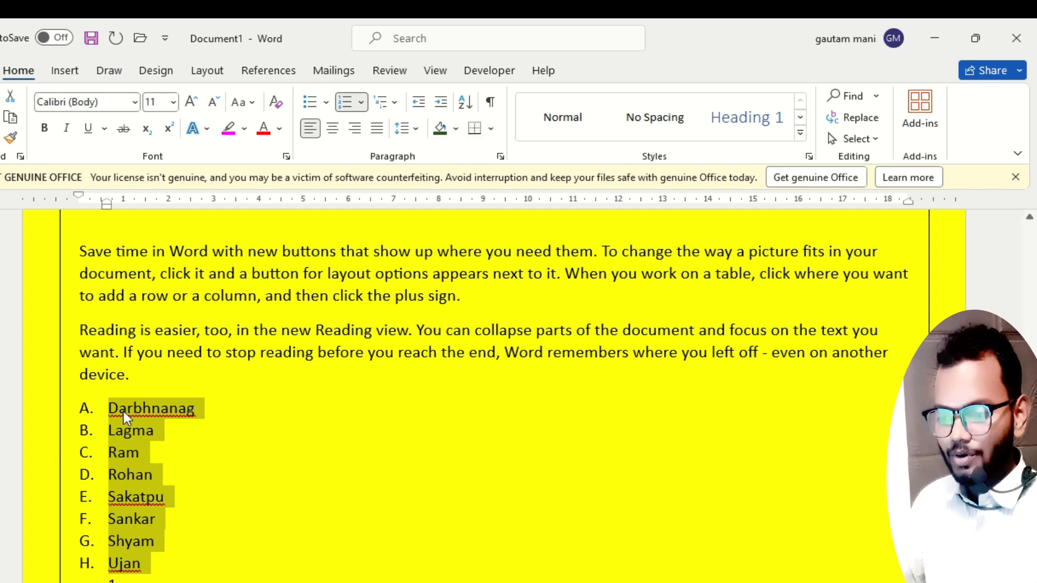
click(490, 129)
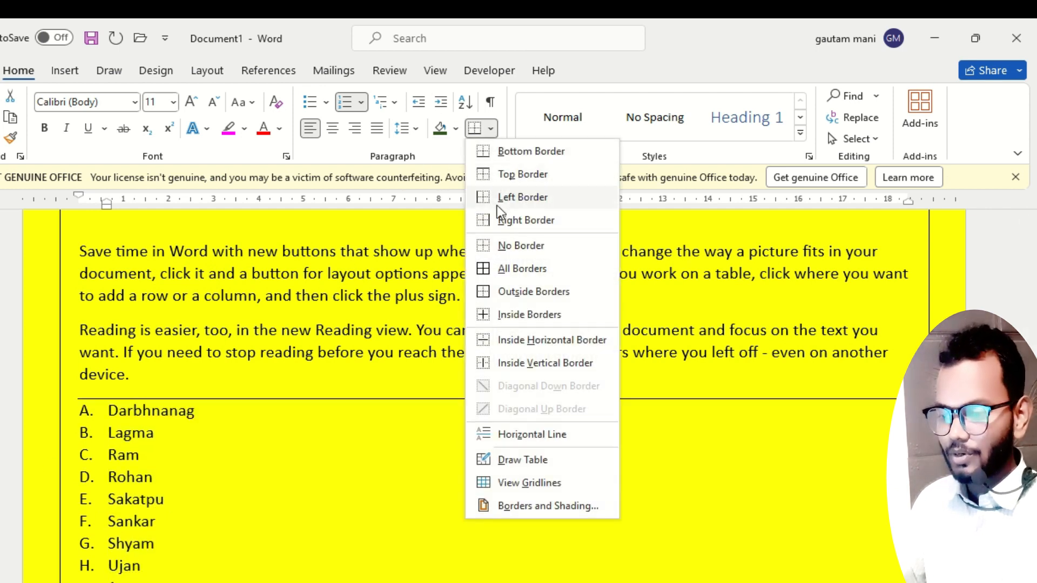
click(499, 267)
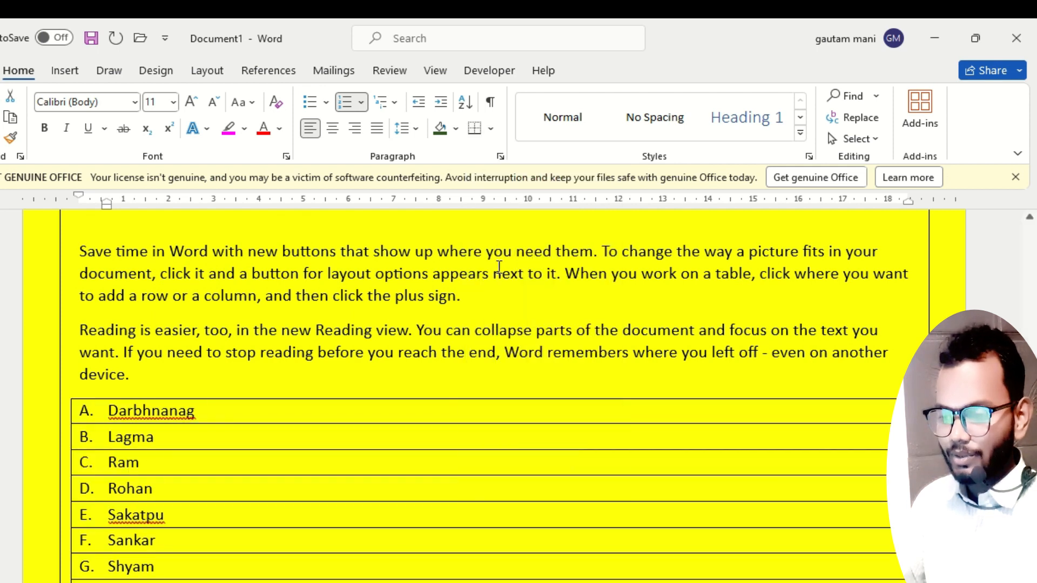
click(270, 471)
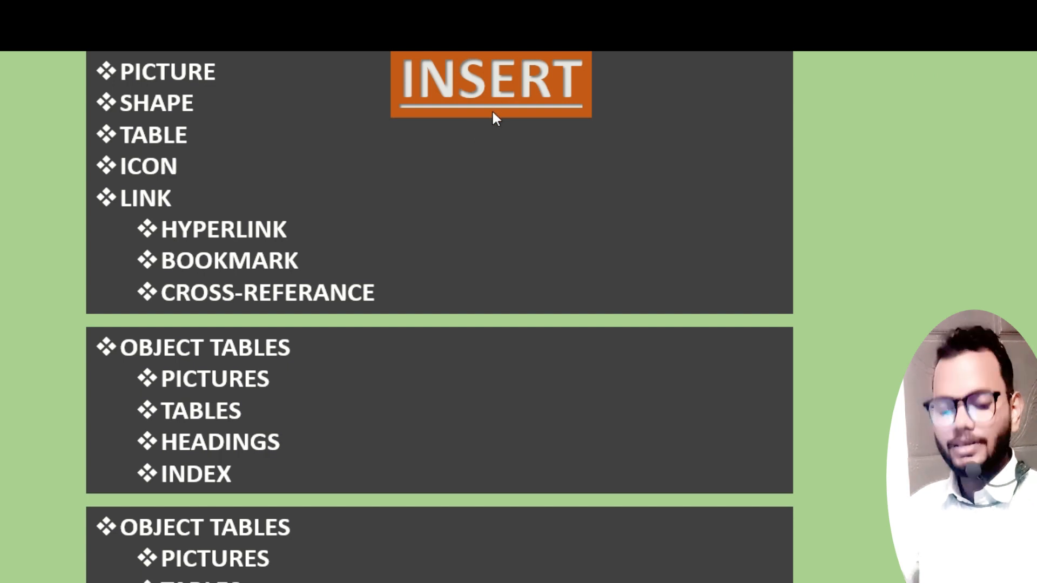
Return to Word from the Insert topics slide and add an empty paragraph after the one ending "click the plus sign.".
key(alt+Tab)
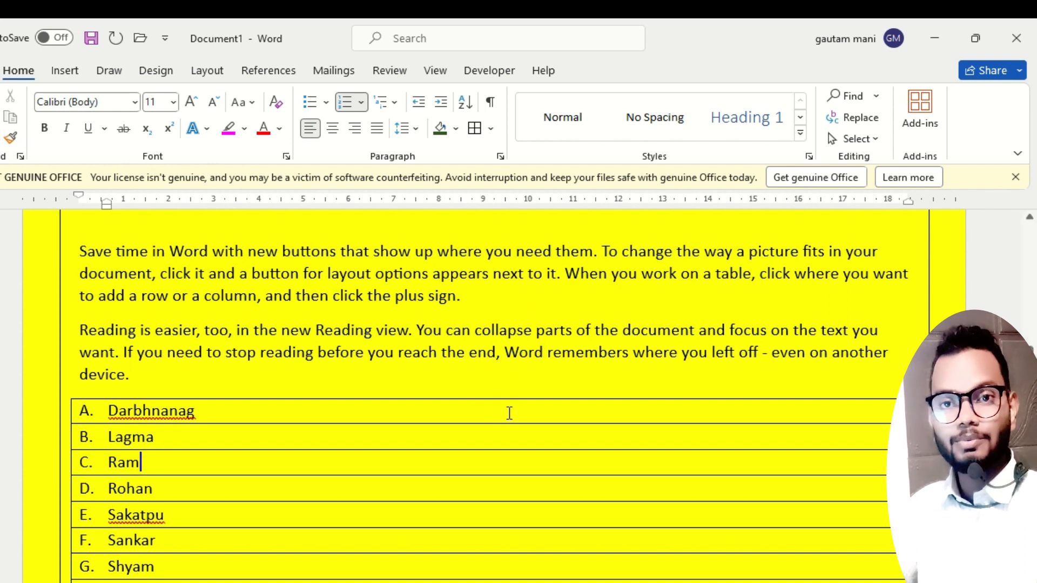
click(477, 303)
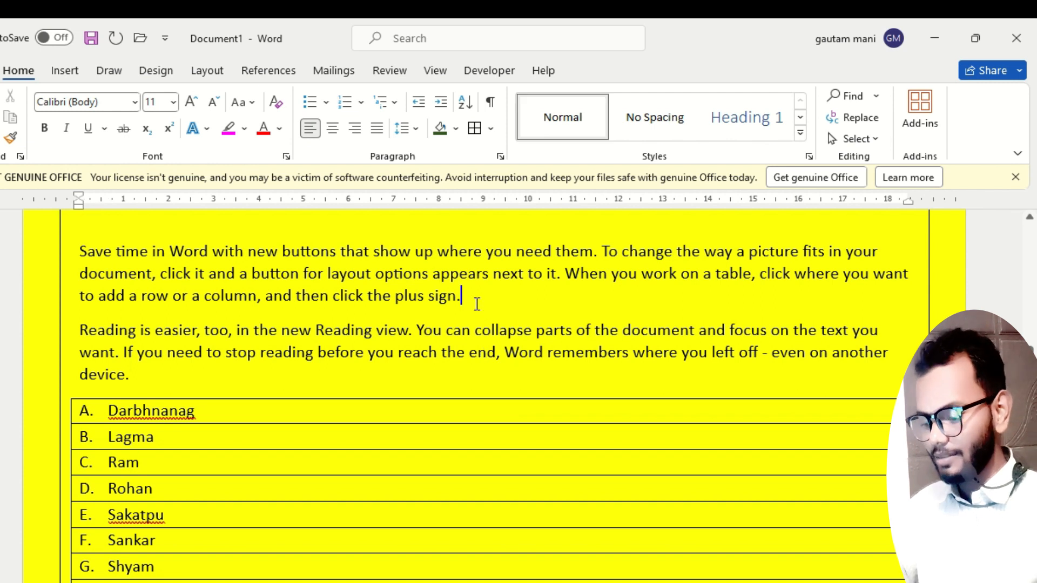
key(Return)
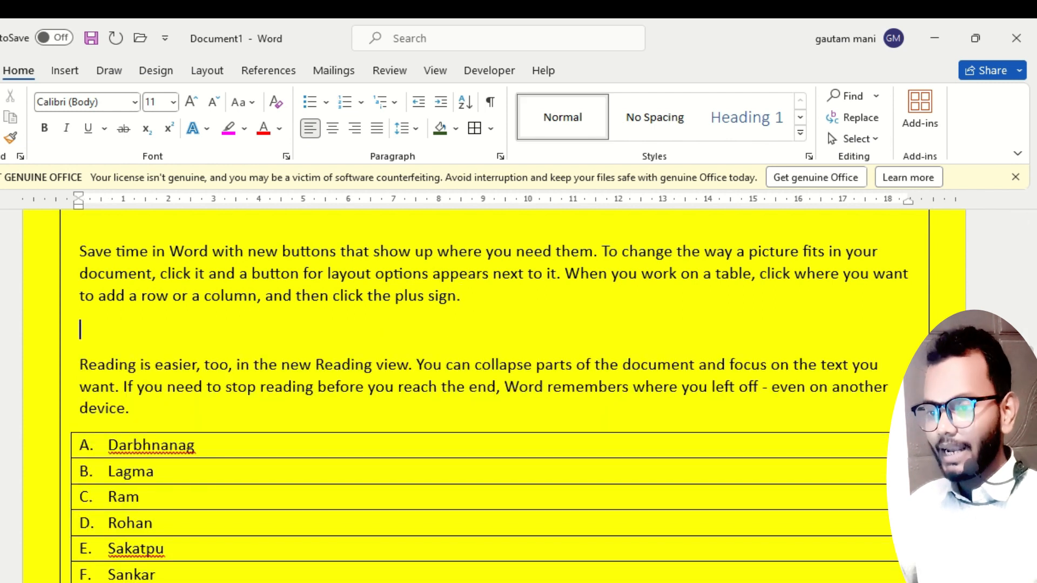
Draw an oval about 9.5 cm wide and 1.6 cm high at the empty paragraph and enter "nice" in it.
click(68, 71)
click(194, 97)
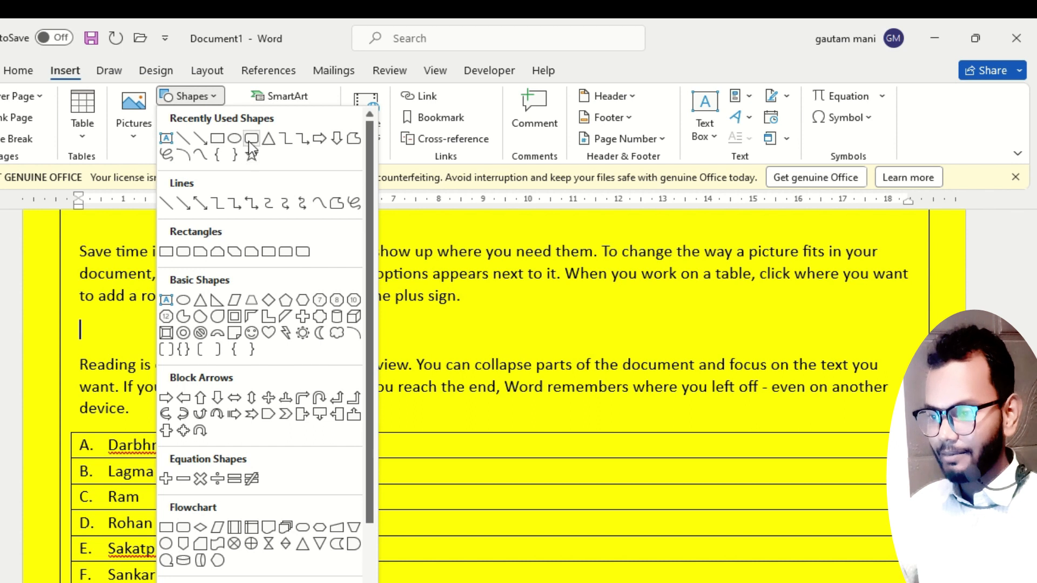
click(236, 138)
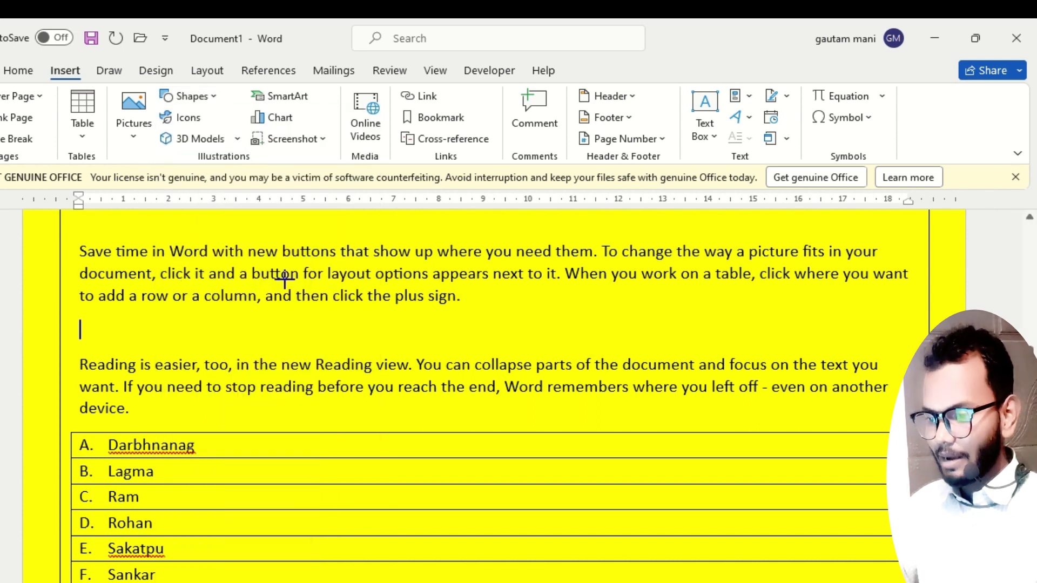
drag(280, 313, 711, 382)
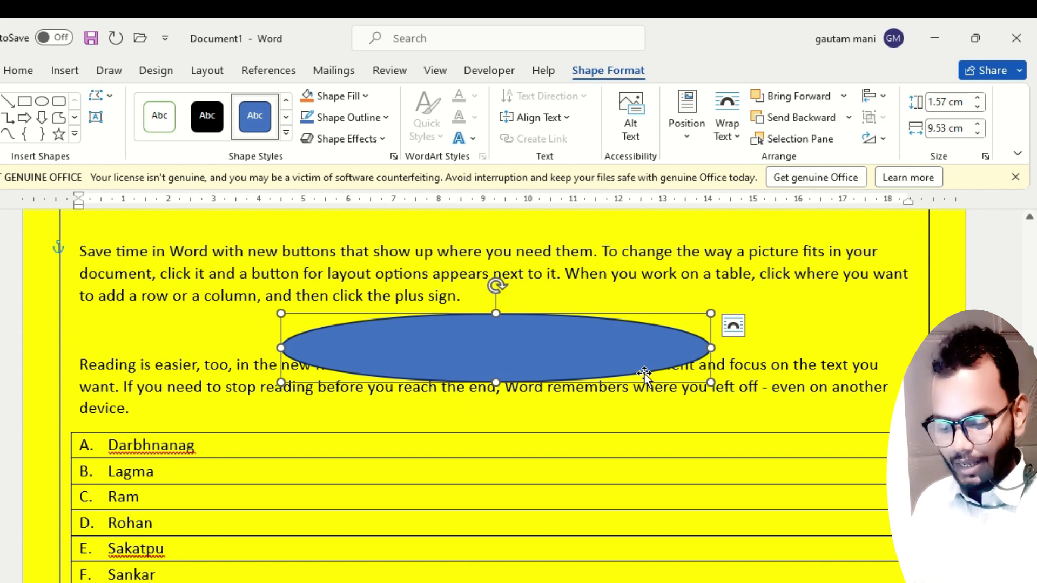
text(nice)
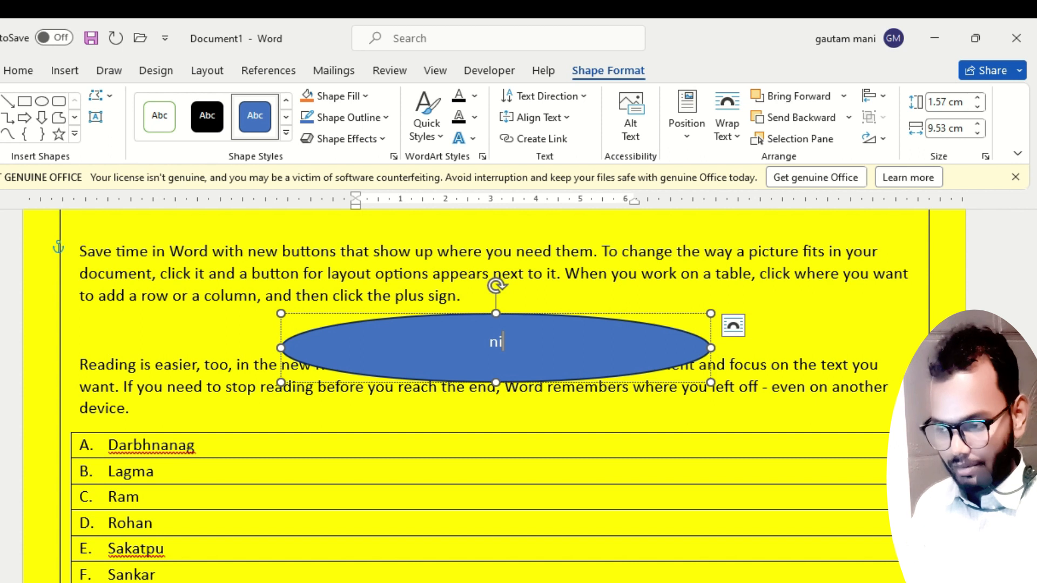
Format the oval's text as bold at 22 pt and select the oval itself.
double_click(499, 343)
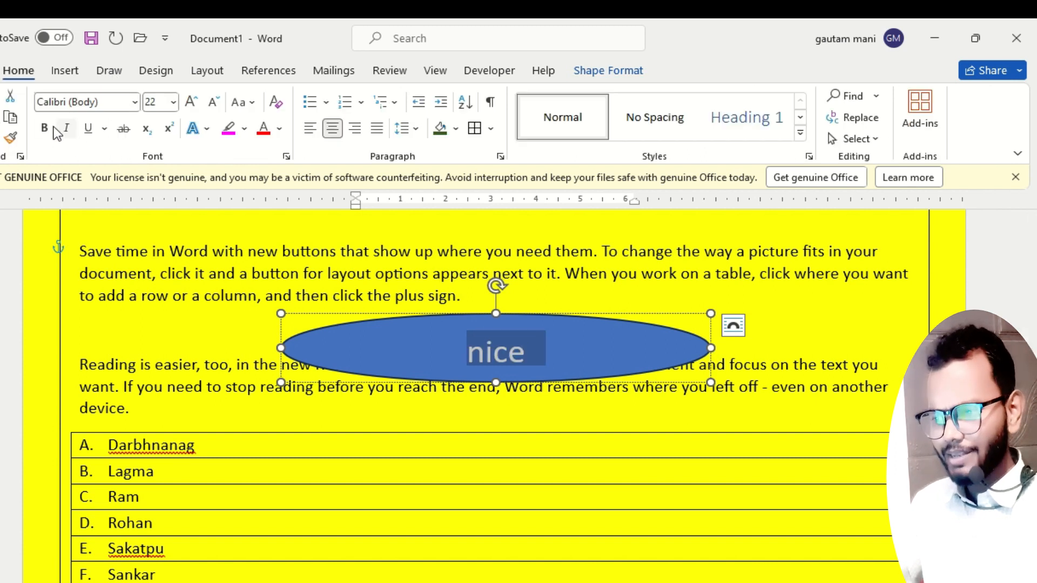
click(49, 129)
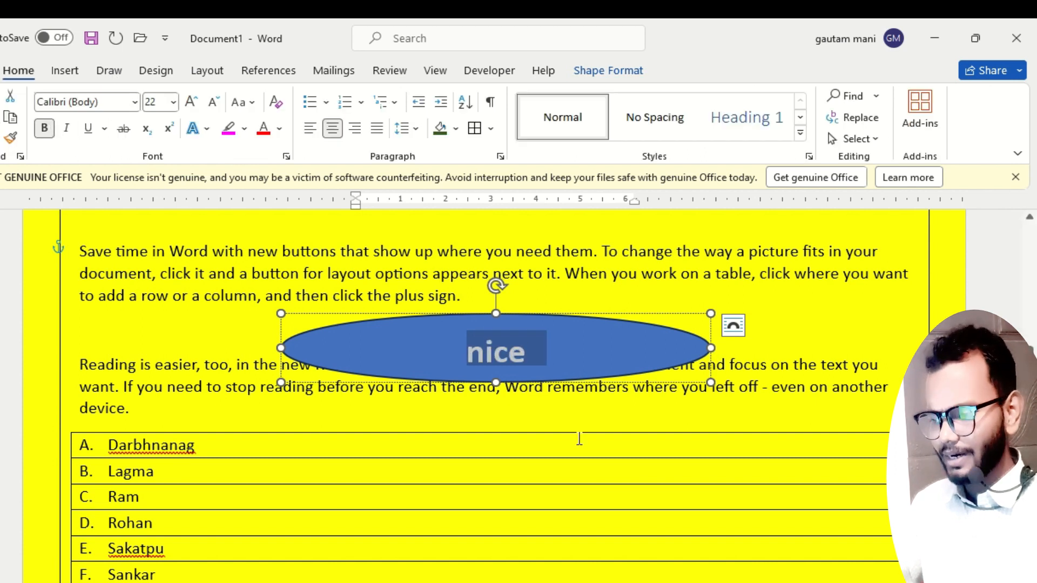
click(609, 381)
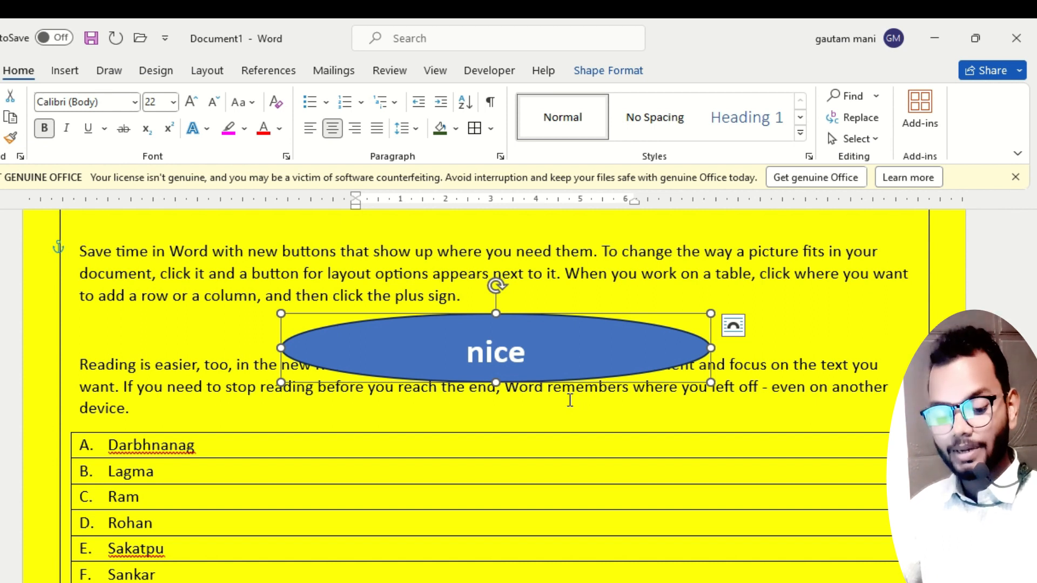
Check the Insert topics slide, return to Word and generate sample paragraphs with =rand() below the bordered lettered list.
key(alt+Tab)
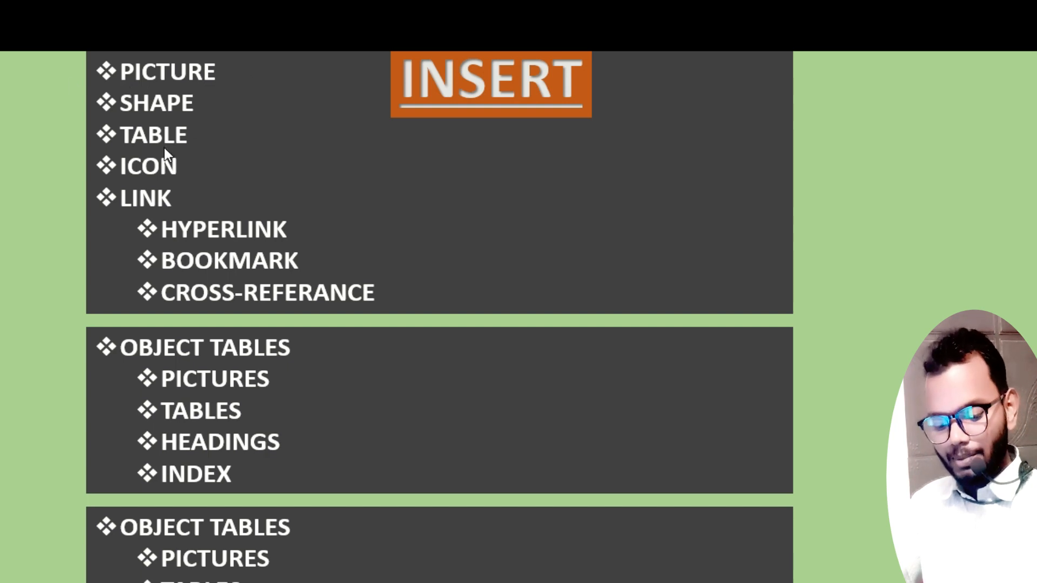
key(alt+Tab)
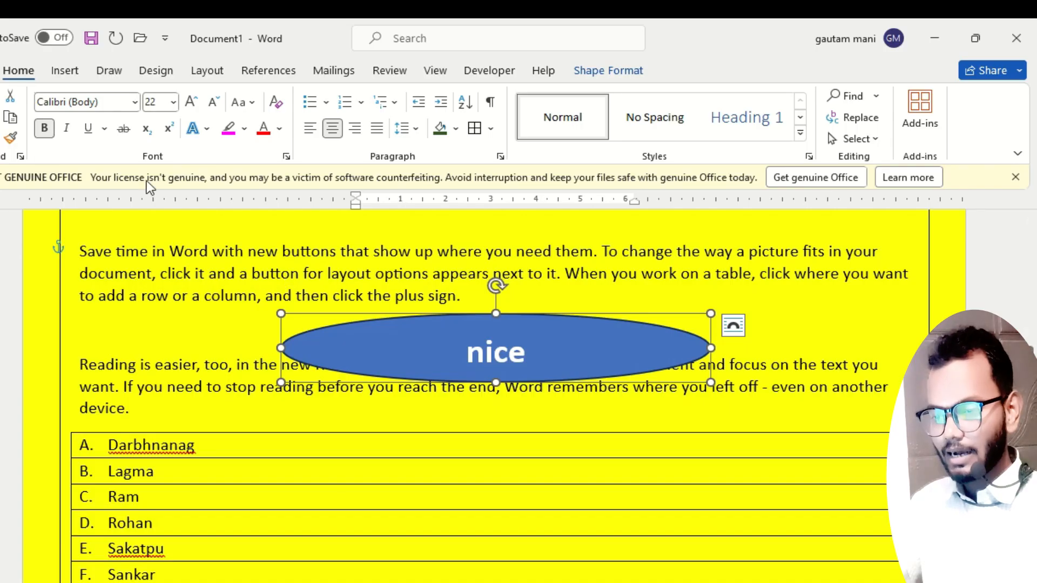
scroll(208, 324, down, 10)
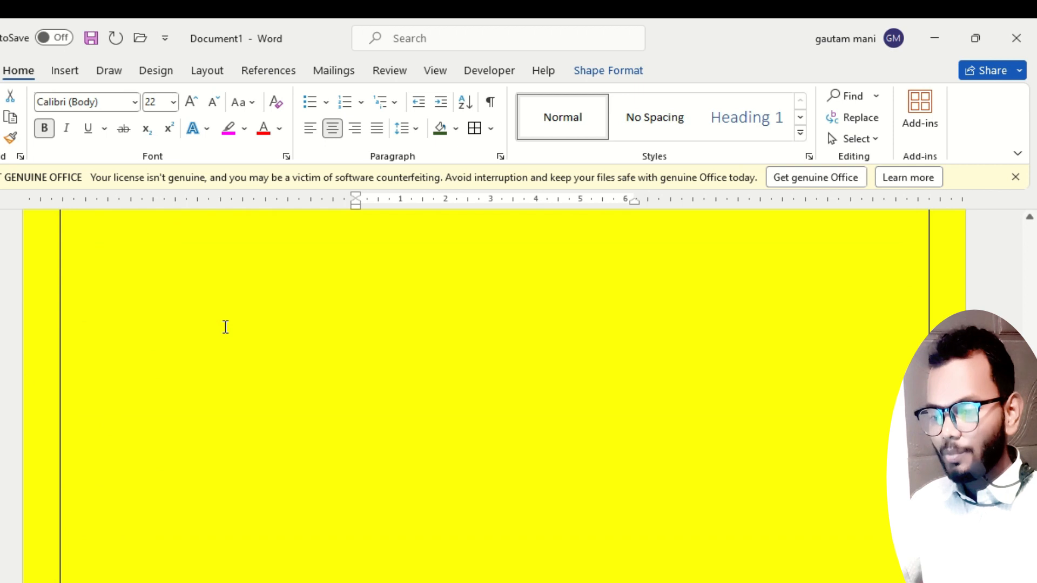
click(226, 328)
key(BackSpace)
key(BackSpace)
key(Return)
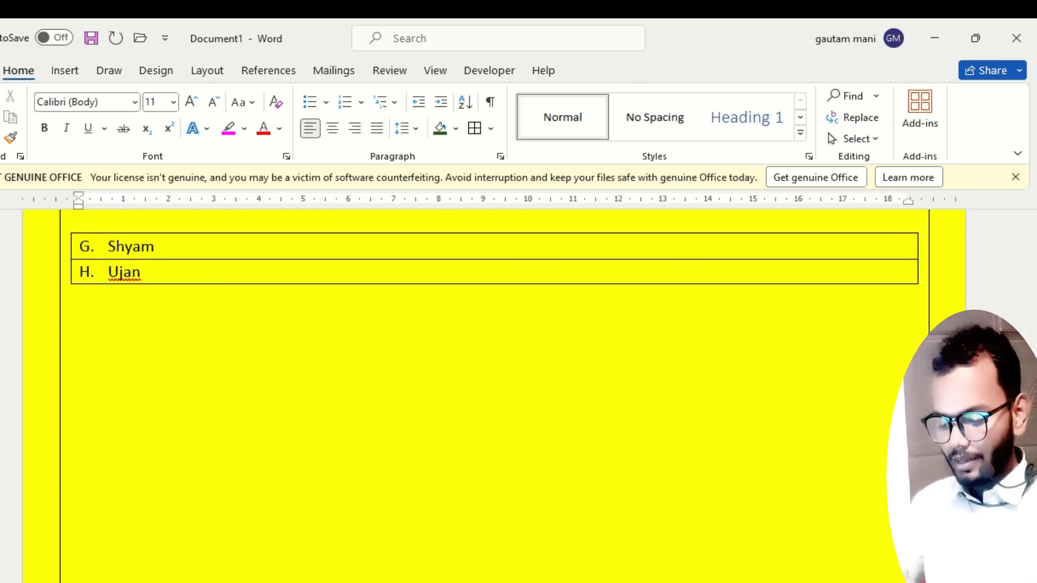
text(=rand())
key(Return)
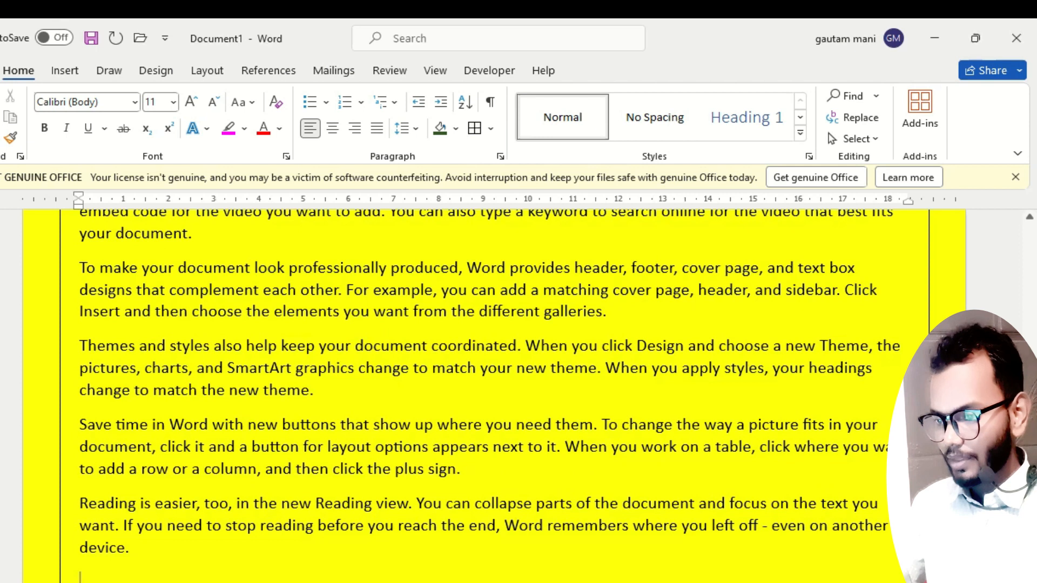
Add an empty paragraph after the generated paragraph ending "that best fits your document.".
scroll(254, 300, up, 2)
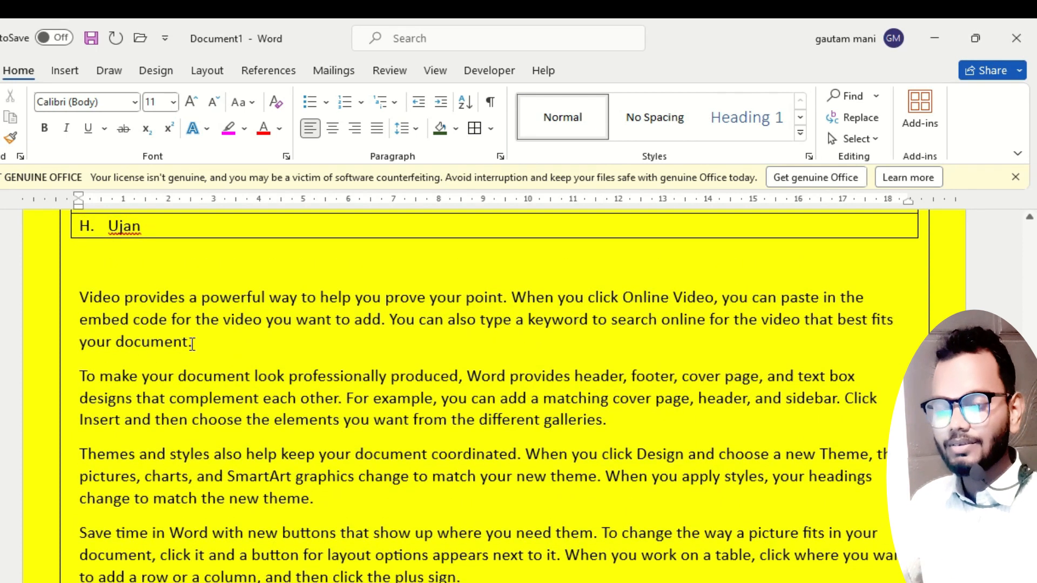
click(199, 345)
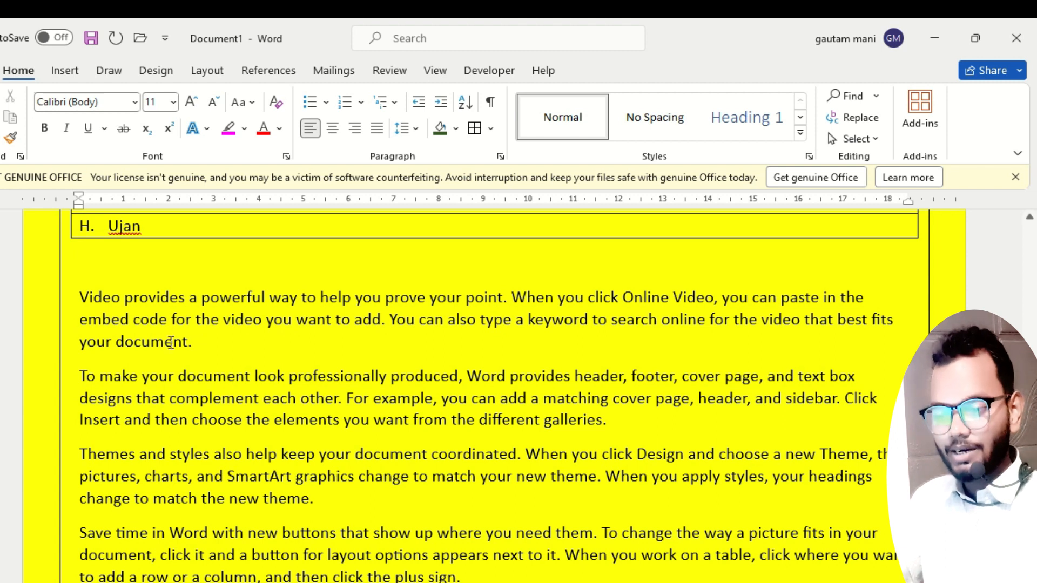
key(Return)
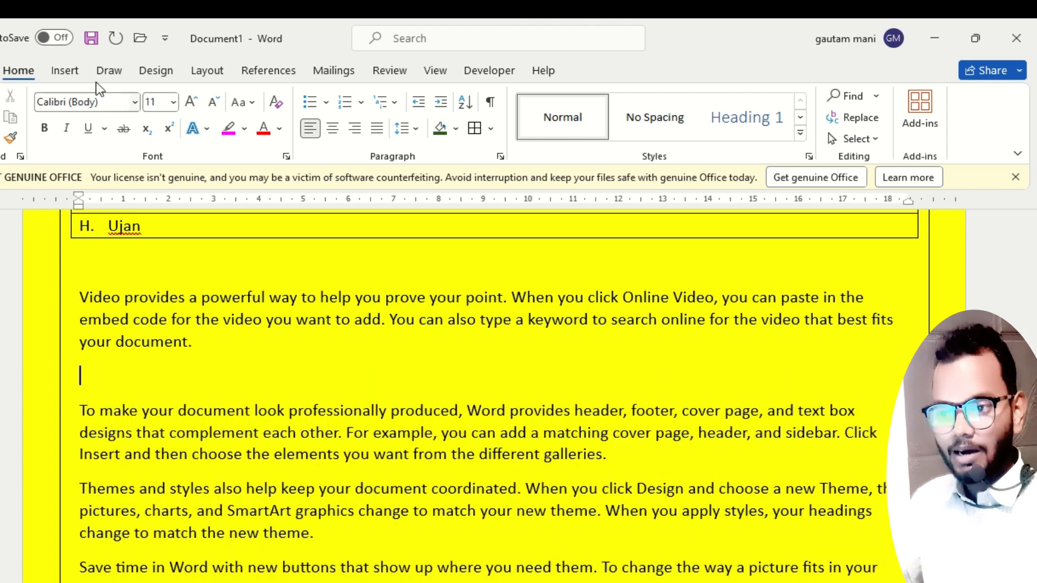
Open the Insert Picture dialog for pictures from this device and move it over the middle of the document.
click(70, 70)
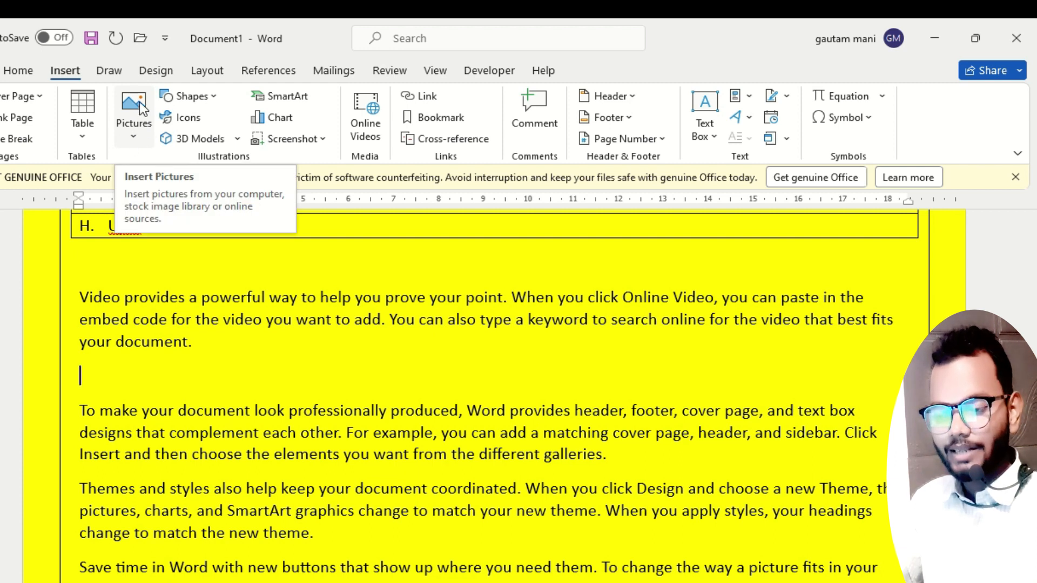
click(138, 135)
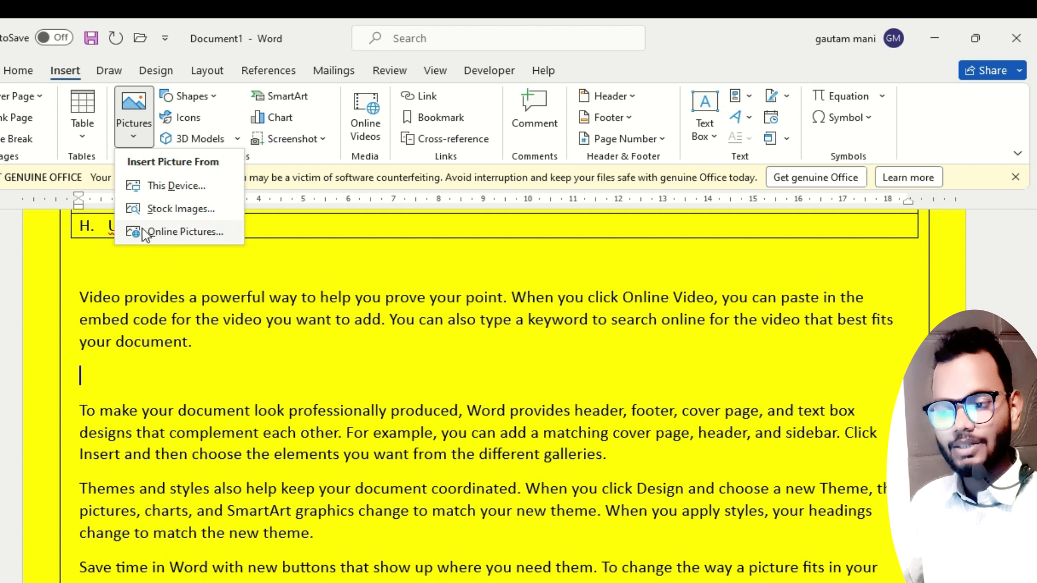
click(170, 185)
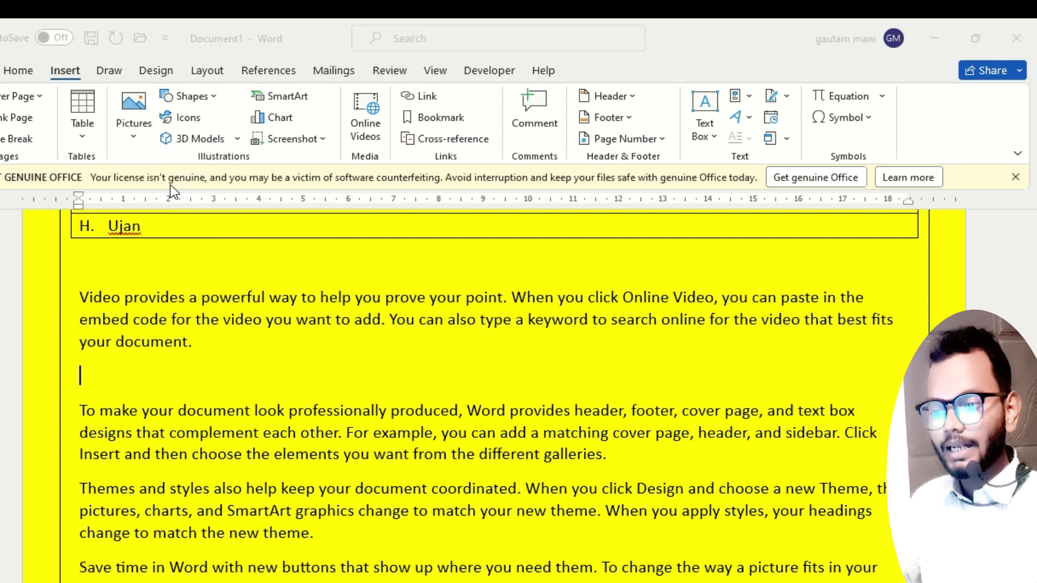
drag(227, 44, 392, 95)
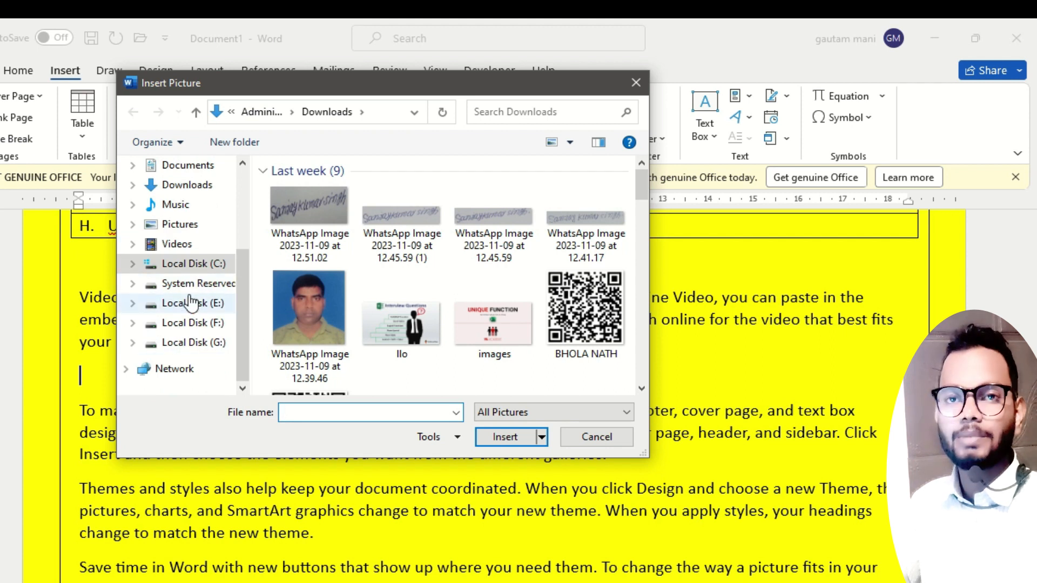
drag(383, 91, 419, 146)
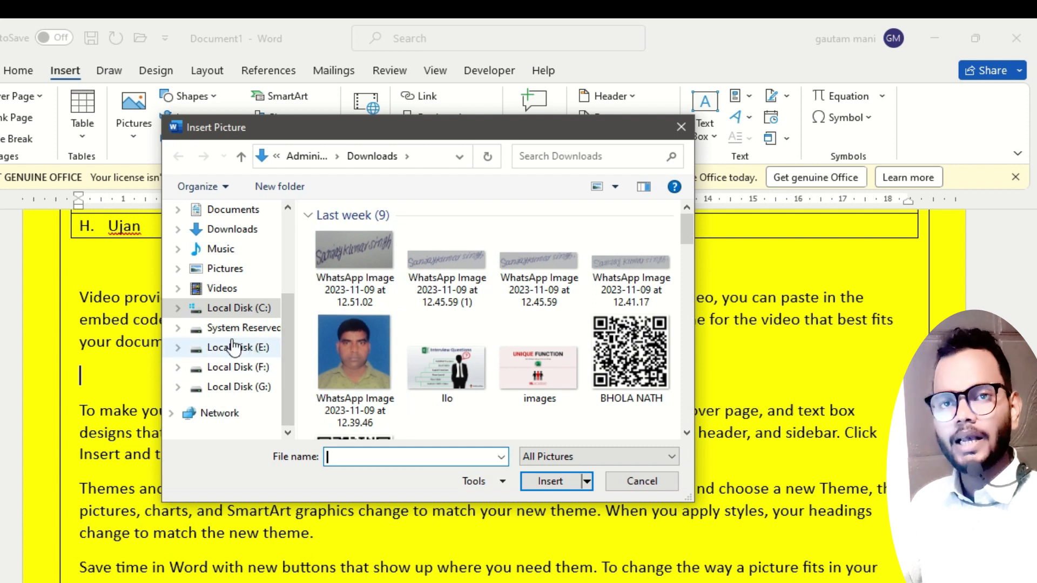
Look through the Downloads folder and local disks E, F and G for a picture to insert.
click(242, 389)
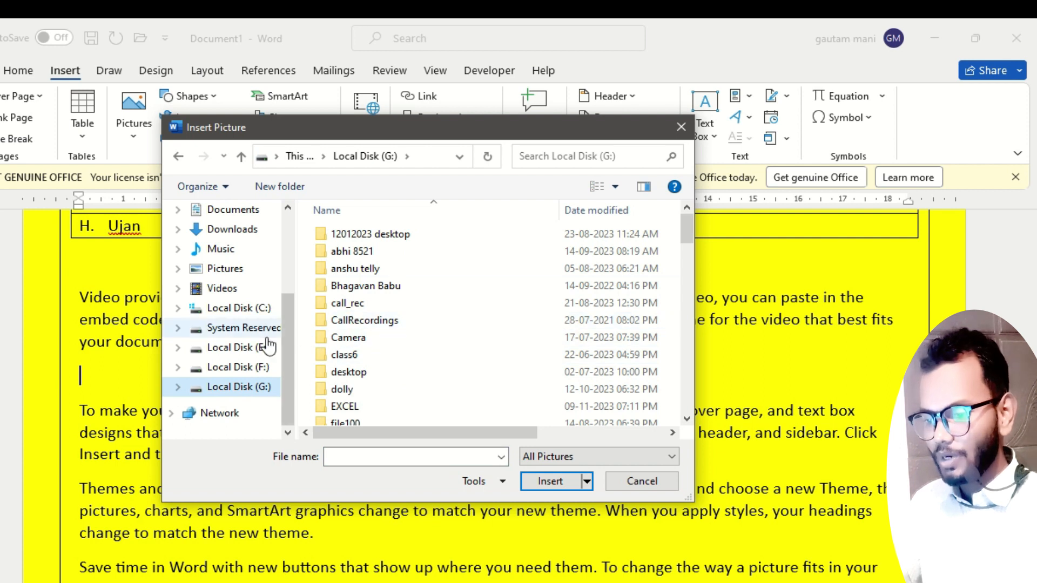
click(234, 348)
click(237, 229)
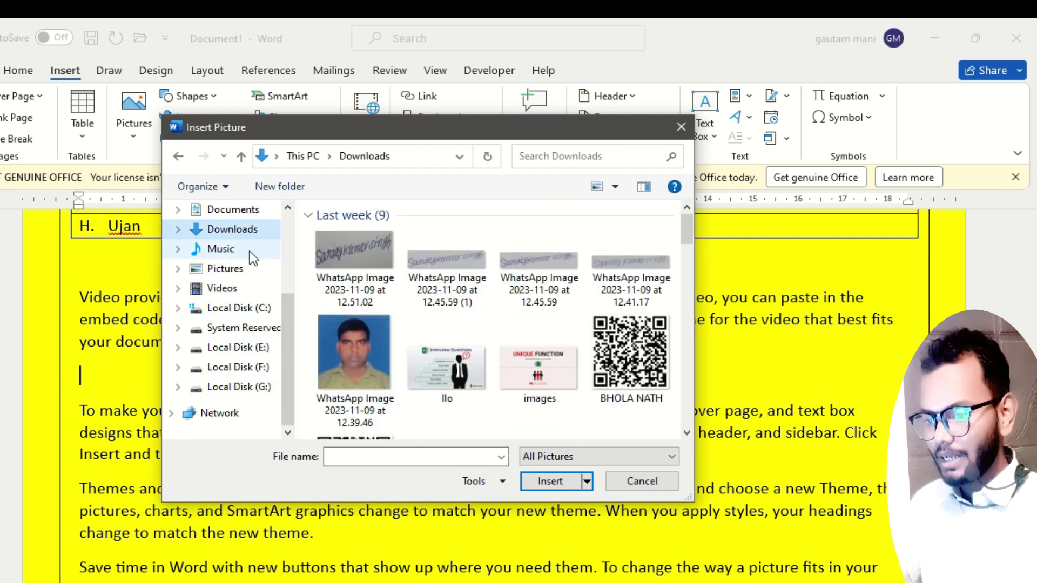
click(233, 367)
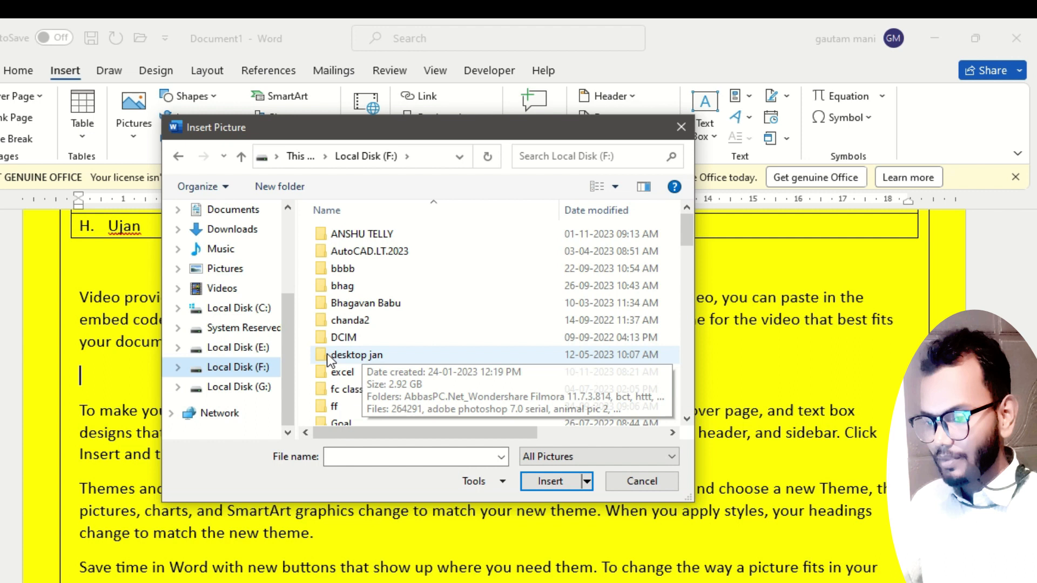
click(245, 387)
scroll(389, 356, down, 5)
Insert the BIRD picture from the "today" folder on Local Disk (E:) at the empty paragraph and deselect it.
click(249, 348)
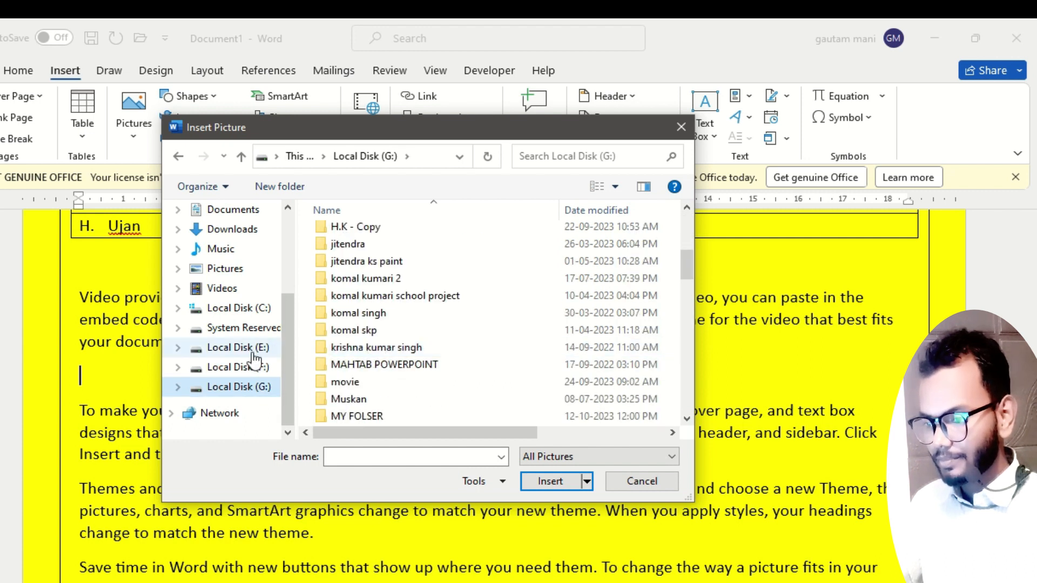
scroll(410, 351, down, 3)
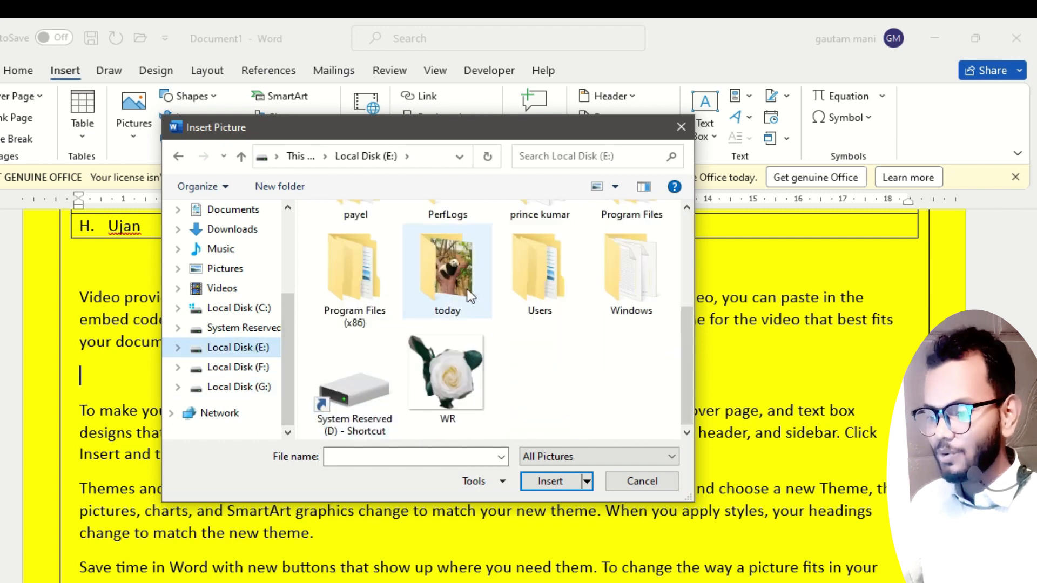
double_click(434, 276)
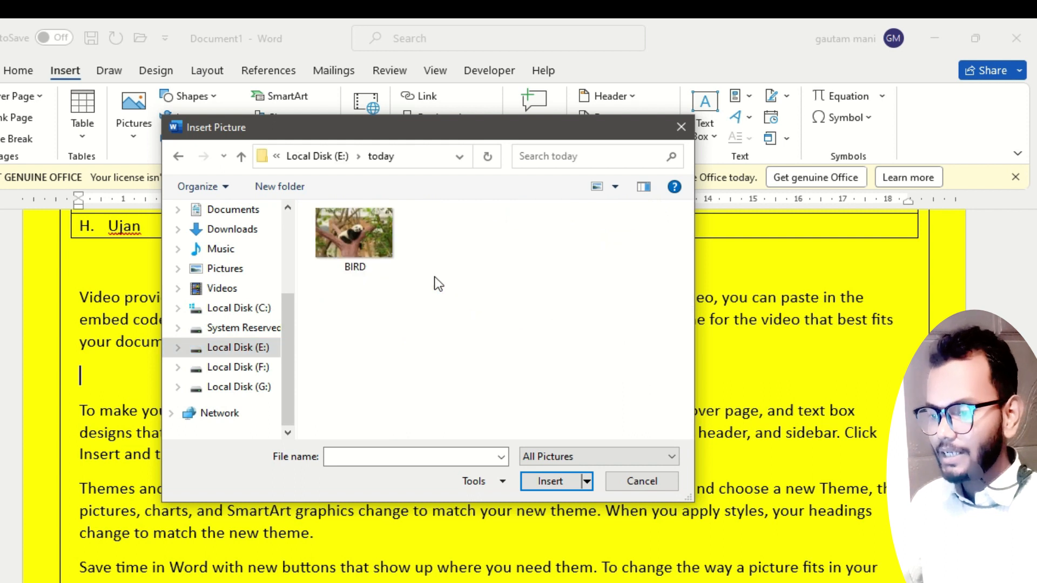
double_click(354, 235)
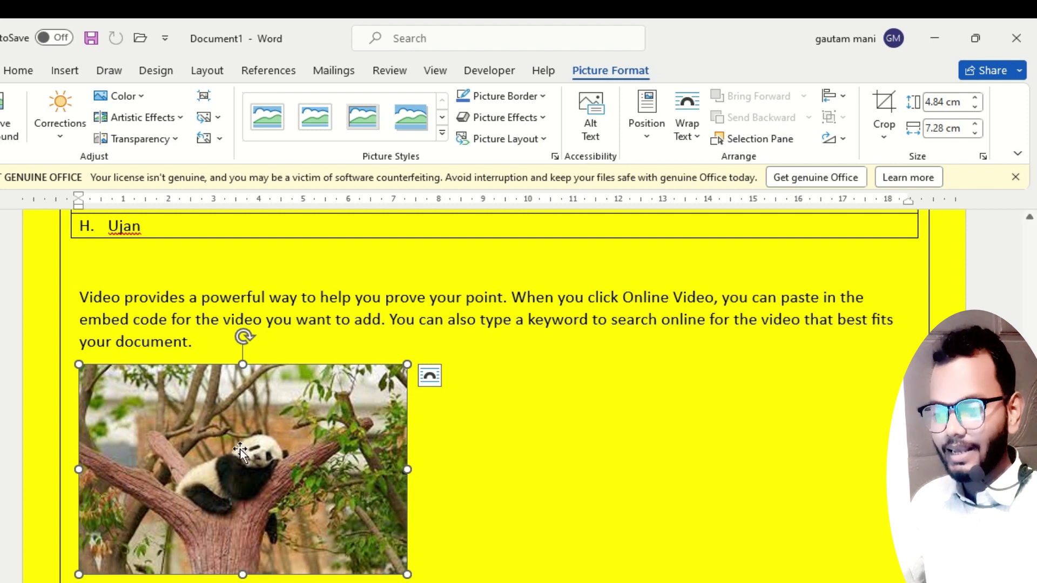
click(622, 319)
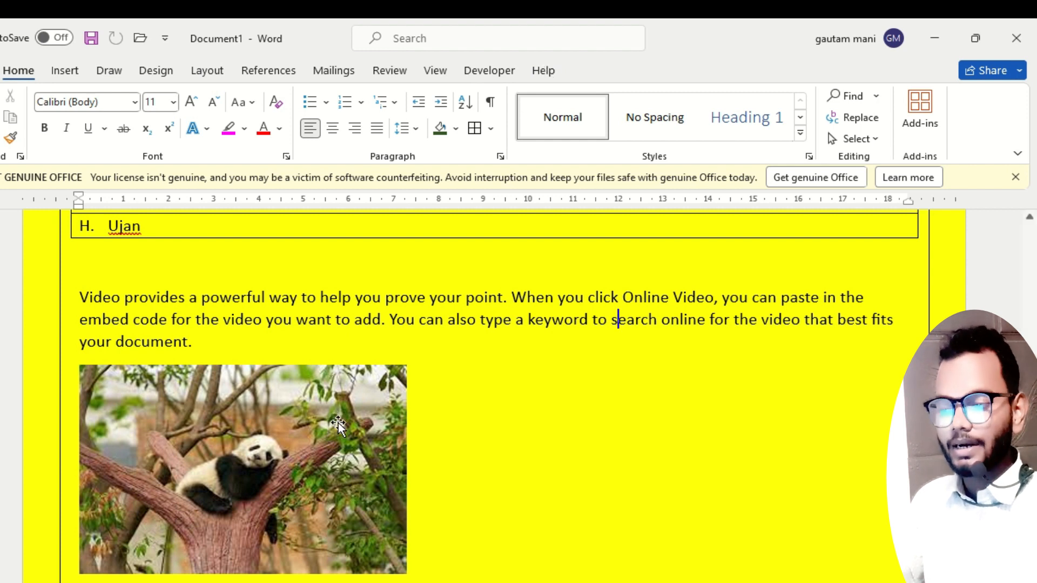
Set the panda picture's text wrapping to Tight and move it to the middle of the paragraphs beside it.
click(228, 451)
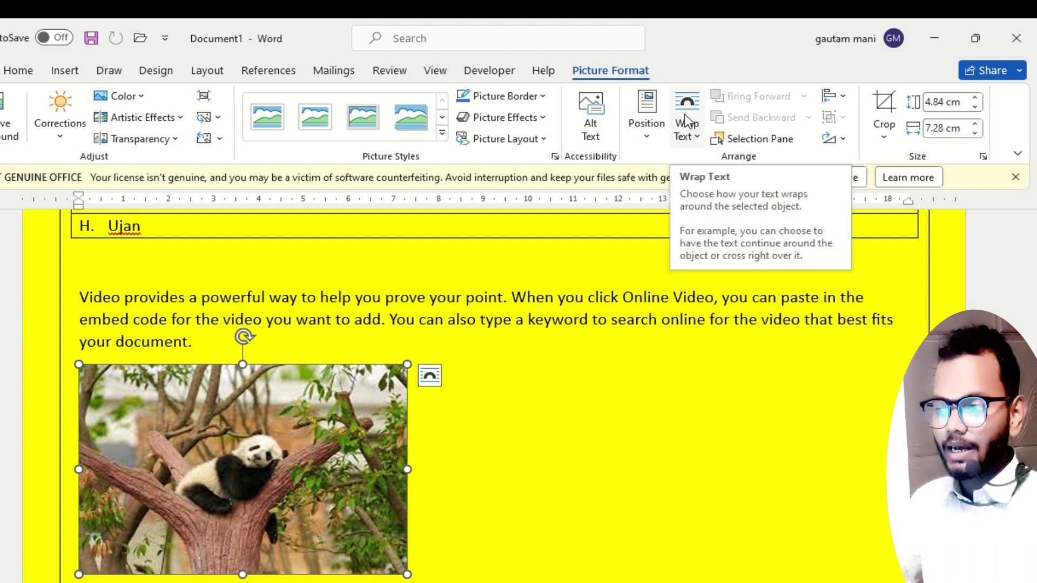
click(698, 147)
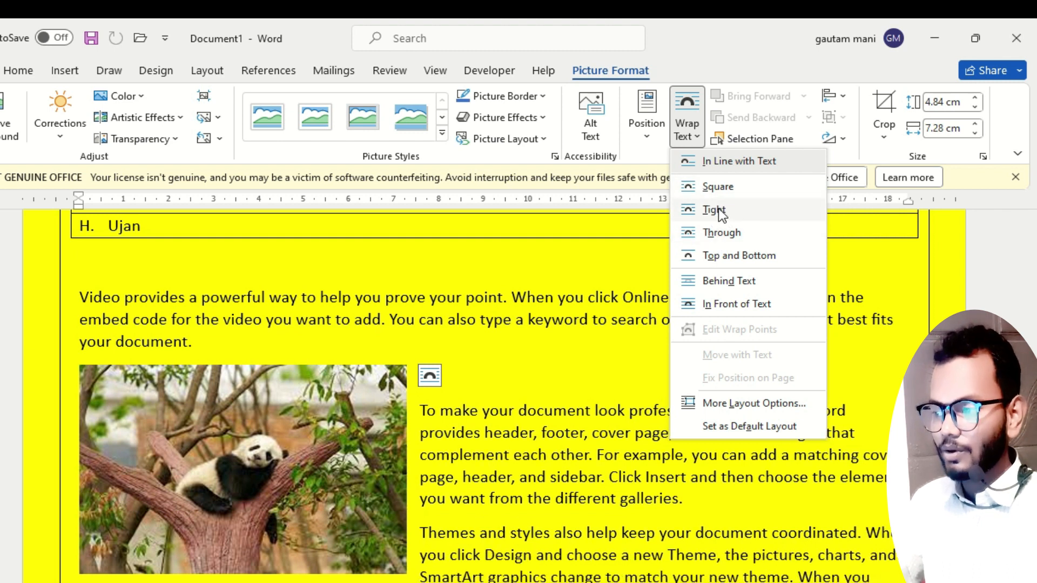
click(714, 210)
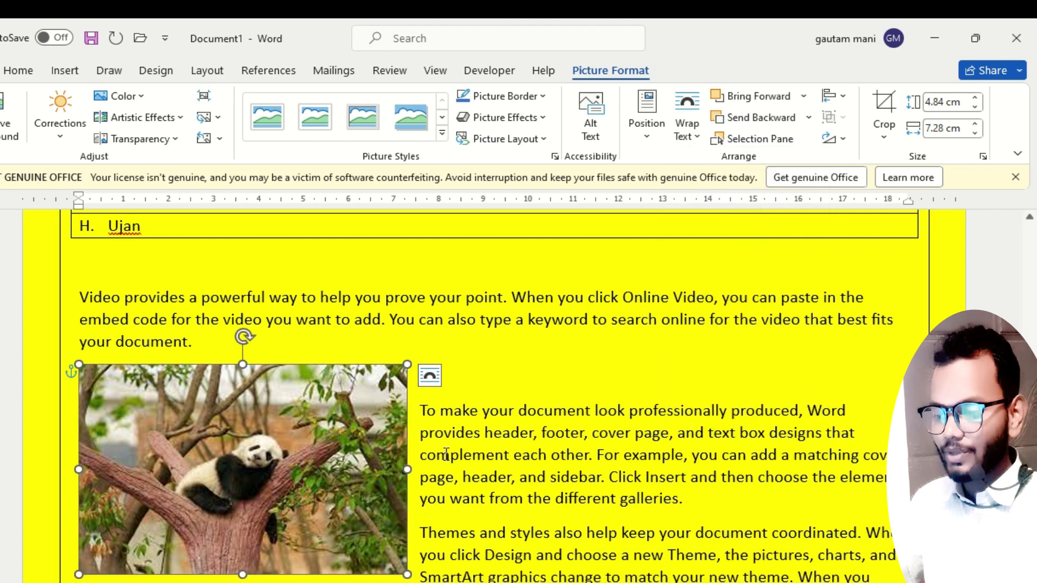
drag(270, 489, 529, 495)
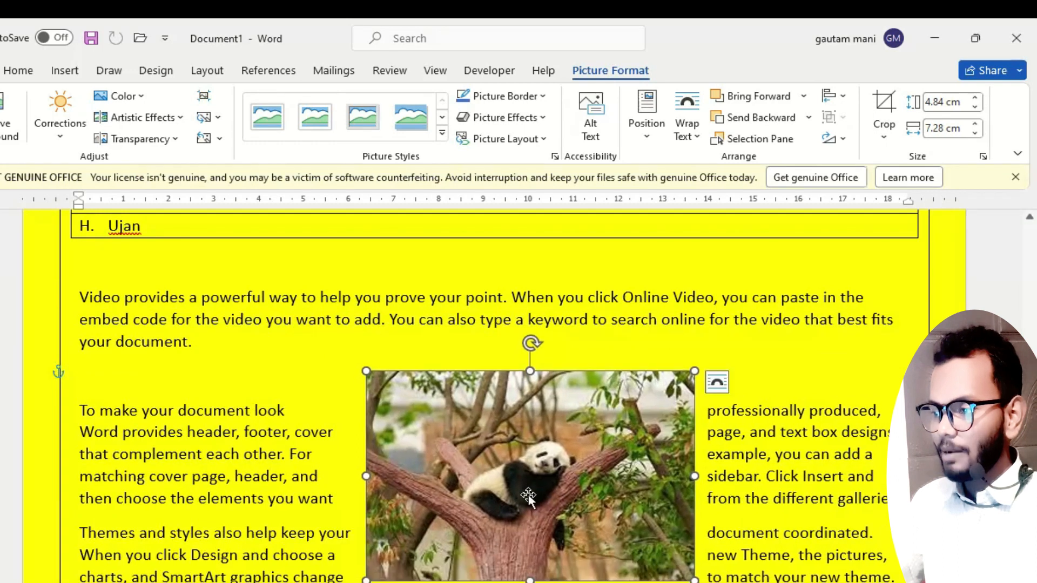
Set the panda picture's text wrapping to In Line with Text and try to move it within its line.
click(687, 124)
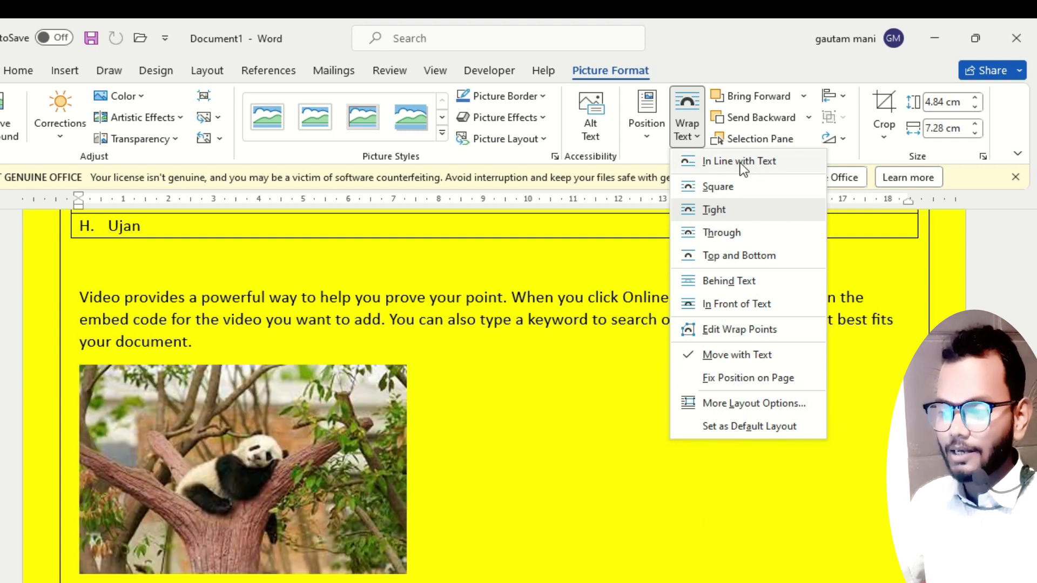
click(734, 161)
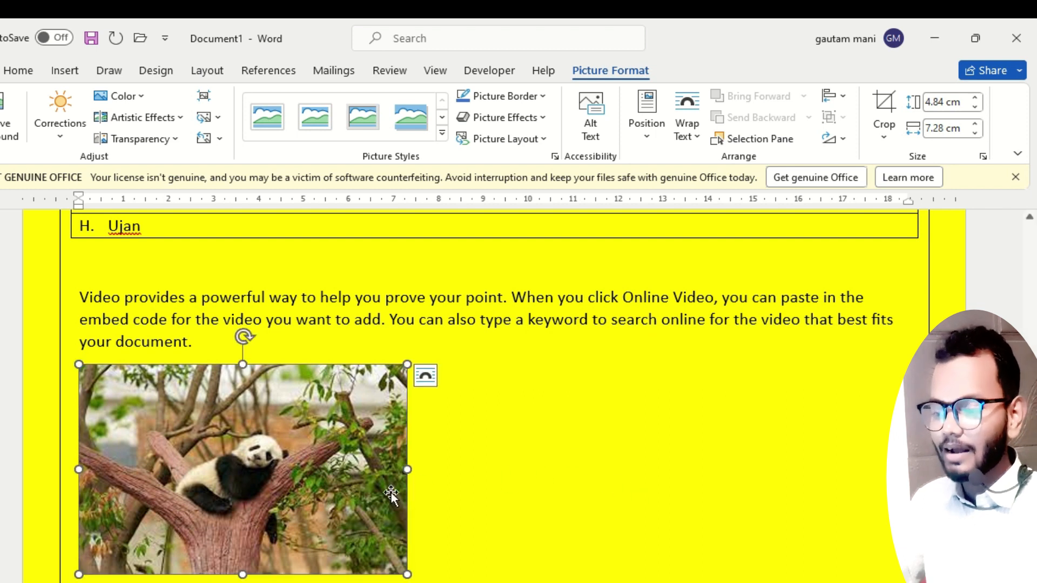
drag(525, 450, 305, 564)
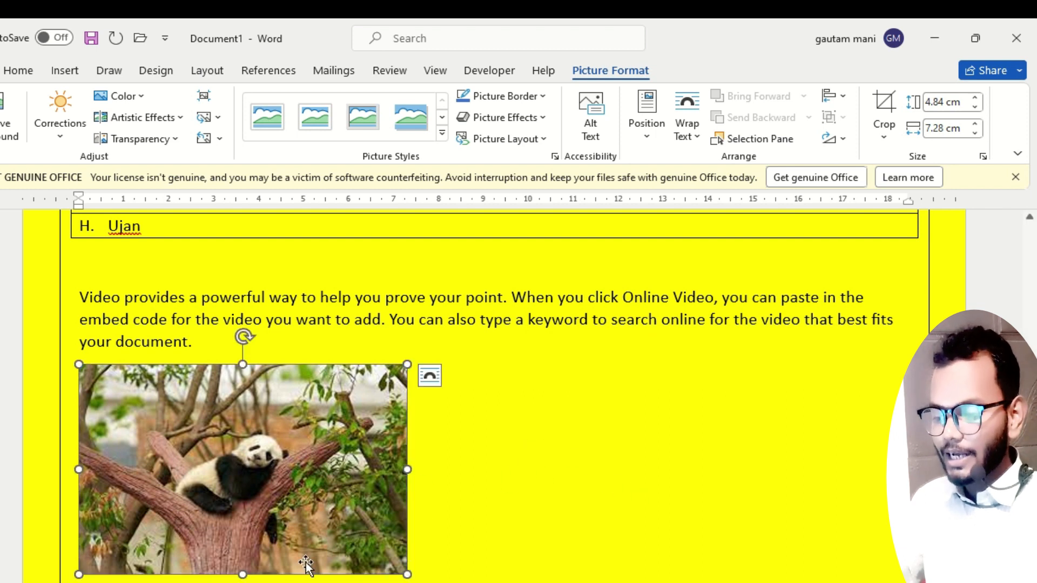
click(429, 573)
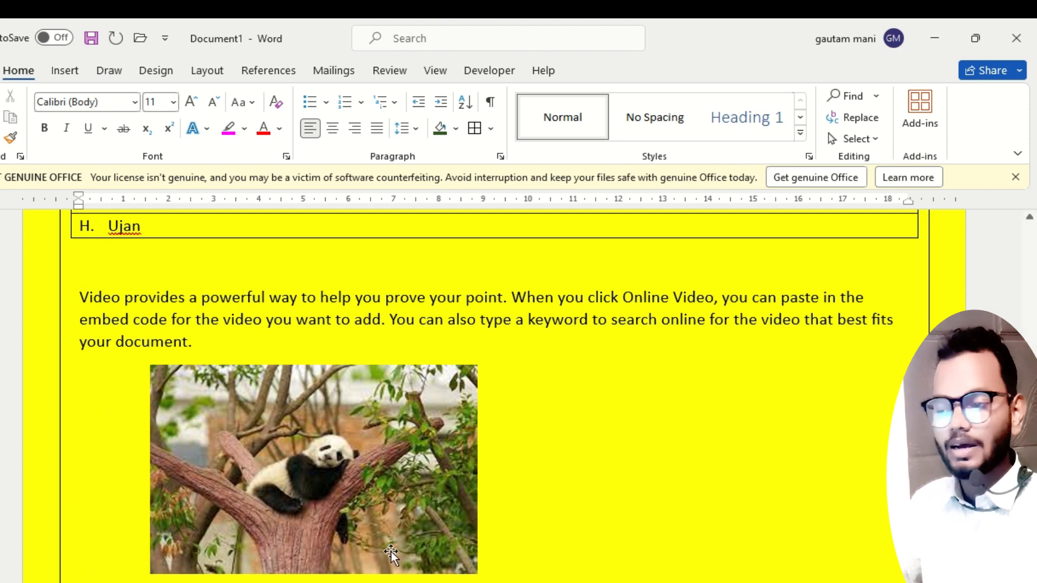
Set the panda picture's text wrapping to Tight again and move it up and right between the first two generated paragraphs.
click(373, 423)
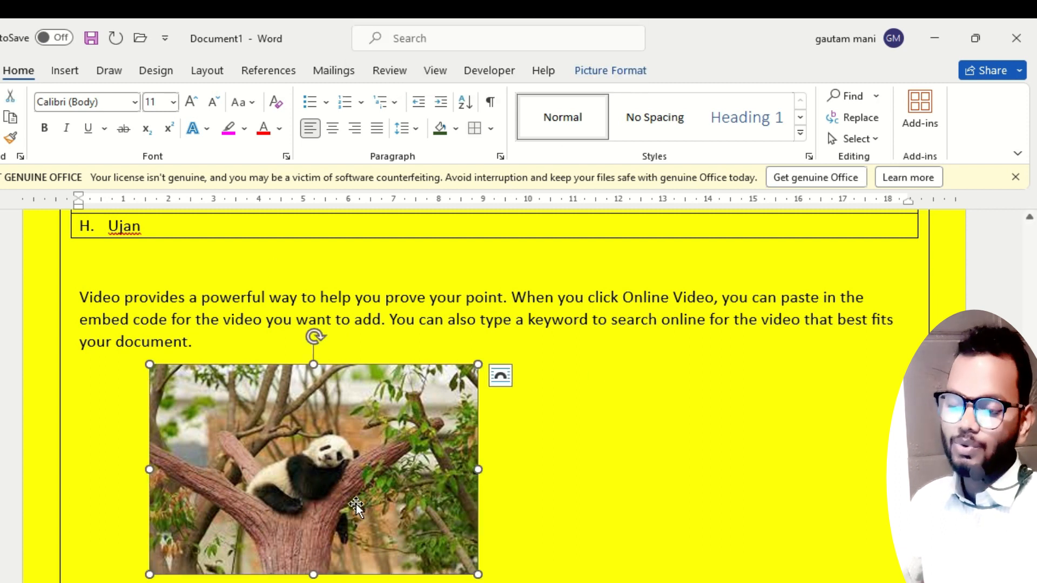
click(606, 73)
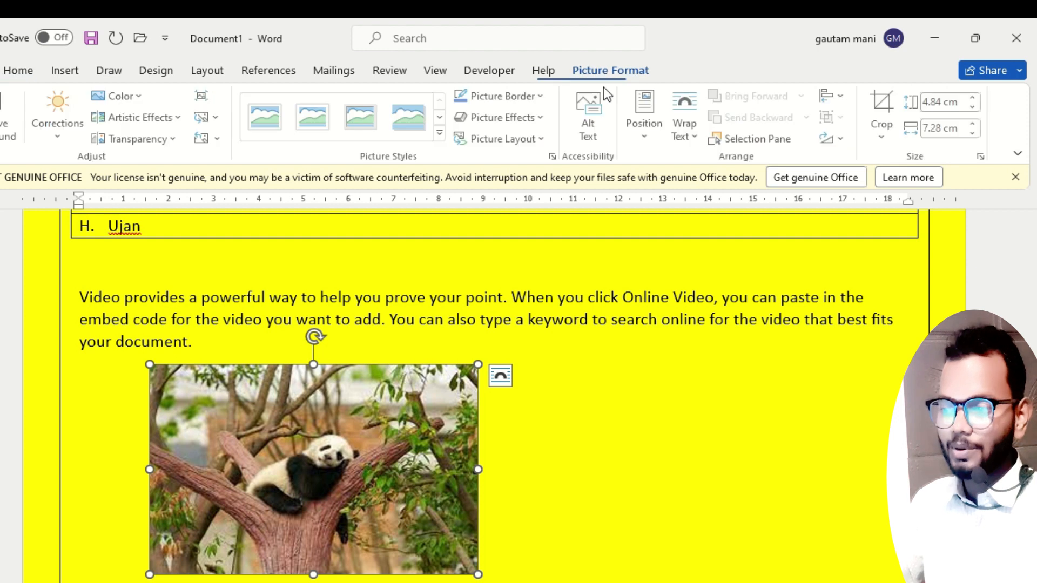
click(693, 135)
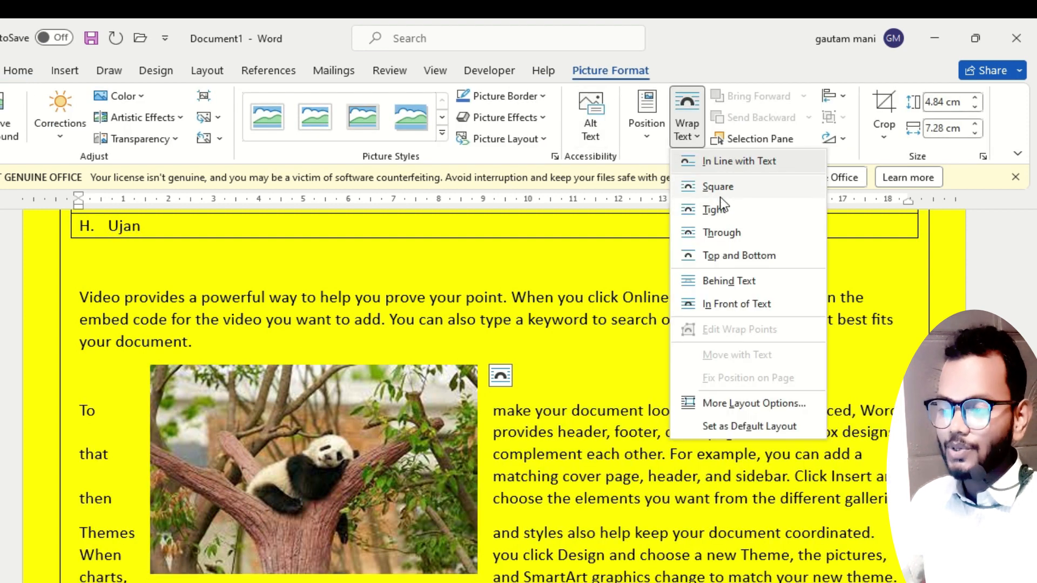
click(721, 206)
drag(370, 430, 453, 399)
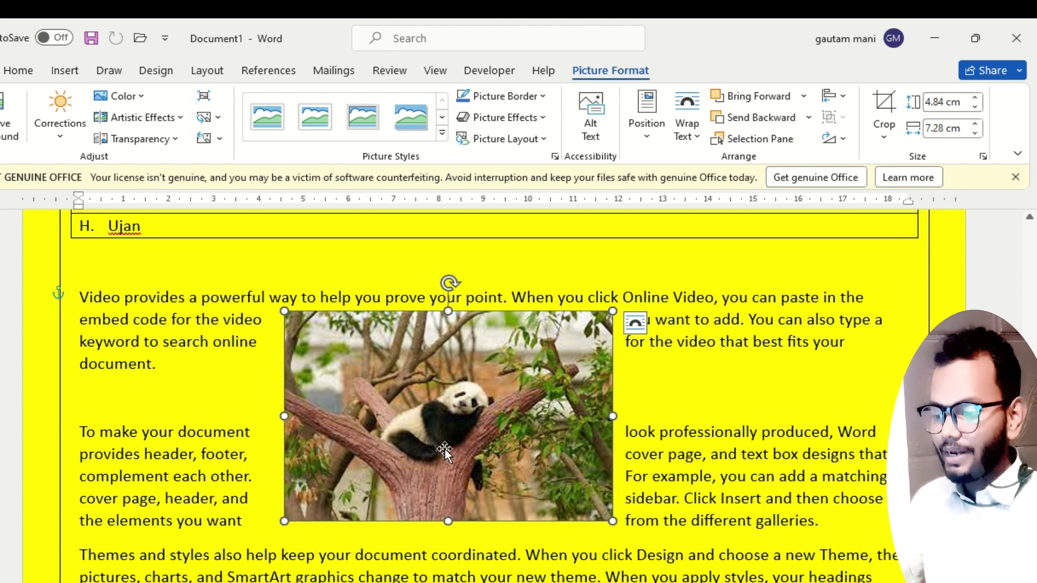
Set the panda picture's text wrapping to Behind Text, move it slightly to the right and deselect it.
click(687, 133)
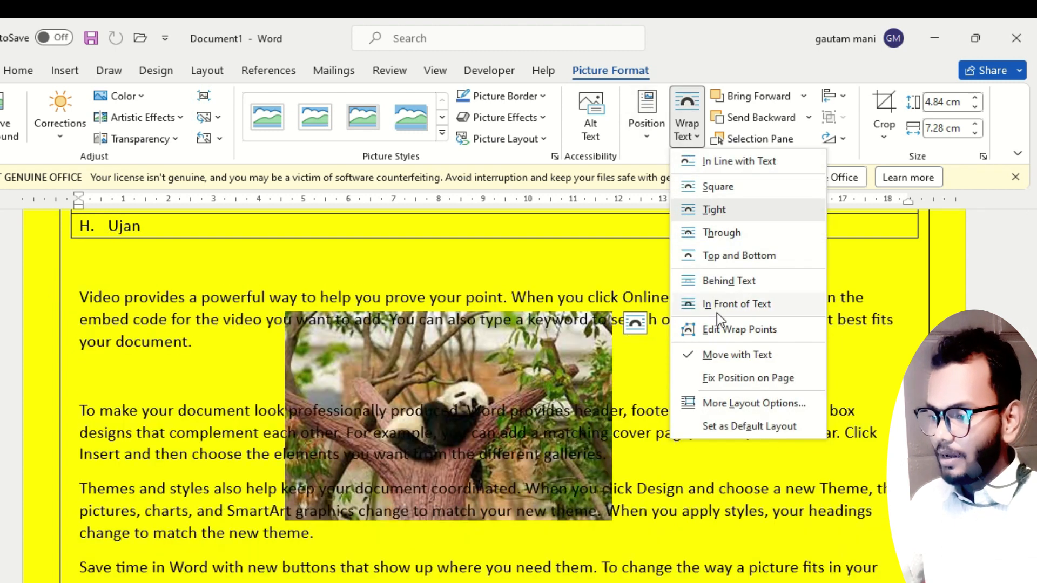
click(715, 284)
drag(507, 370, 582, 367)
click(847, 379)
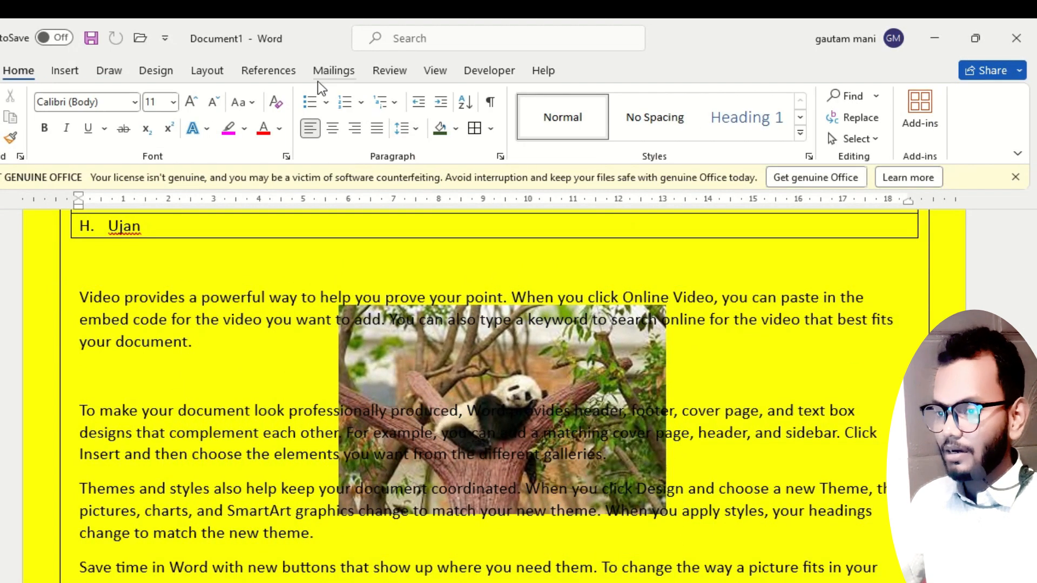
Change the document's page color from yellow to white.
click(211, 74)
click(147, 71)
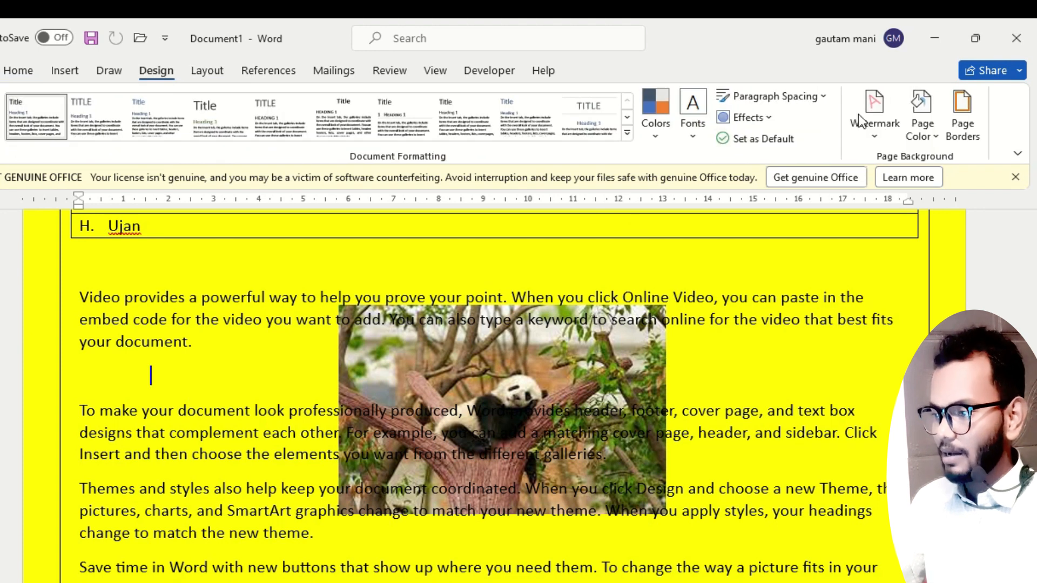
click(921, 137)
click(901, 217)
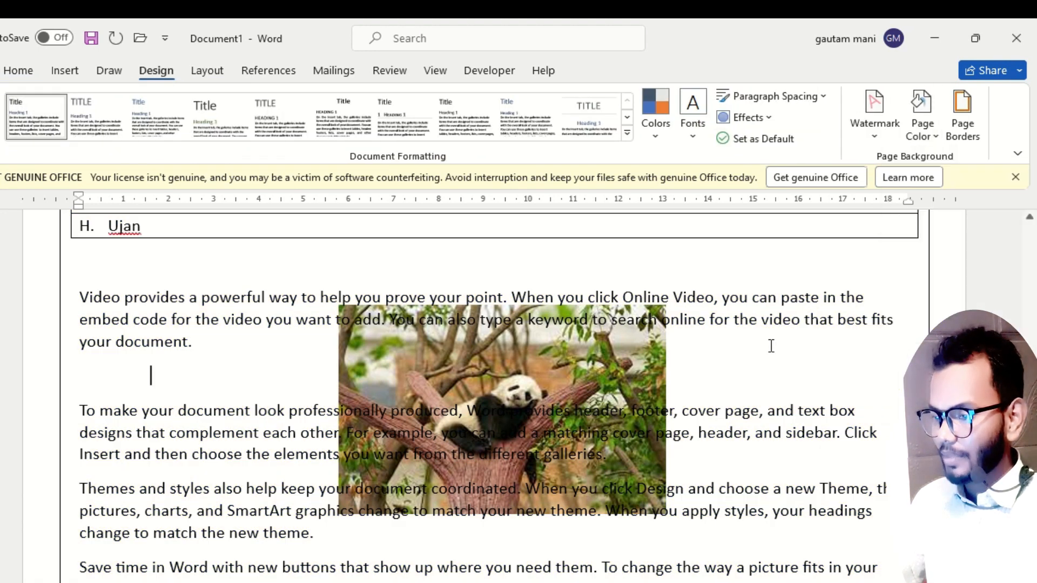
Reposition the panda picture over the paragraphs, set its text wrapping to In Front of Text and move it slightly up and right.
mouse_move(642, 384)
mouse_down()
mouse_move(495, 315)
mouse_move(446, 429)
mouse_move(643, 419)
mouse_move(643, 390)
mouse_up()
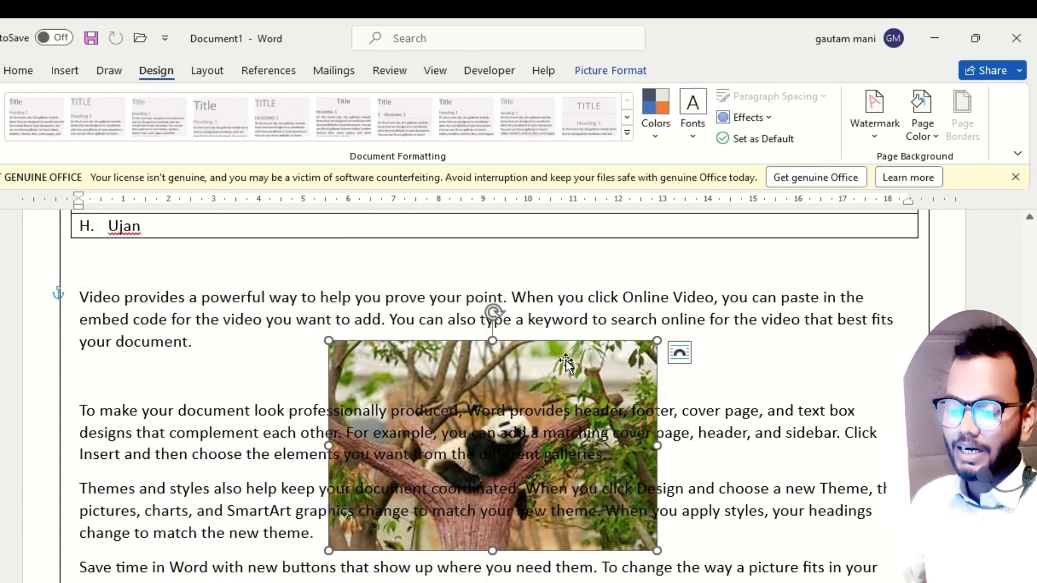
drag(555, 357, 536, 336)
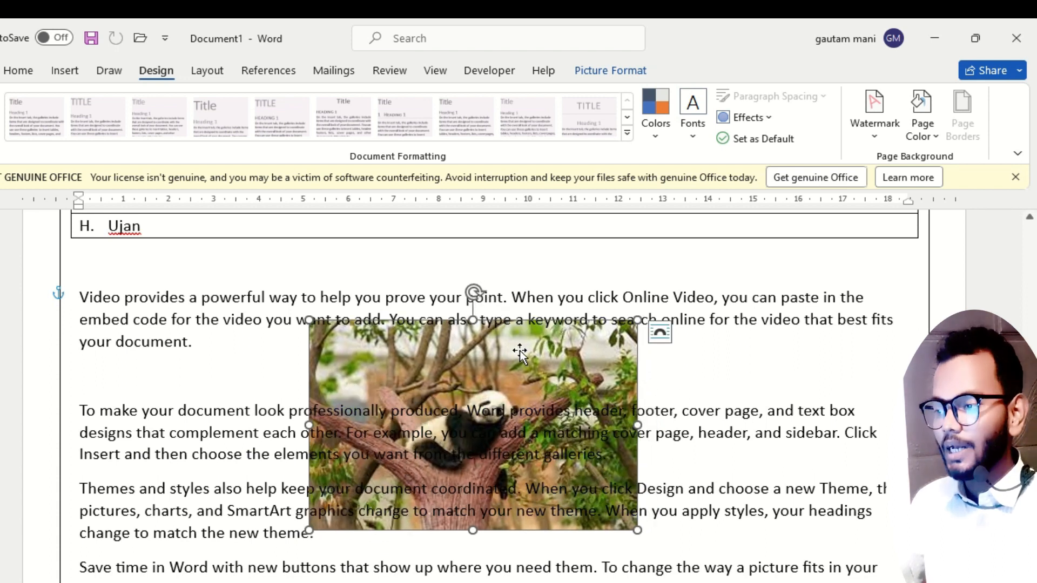
click(611, 70)
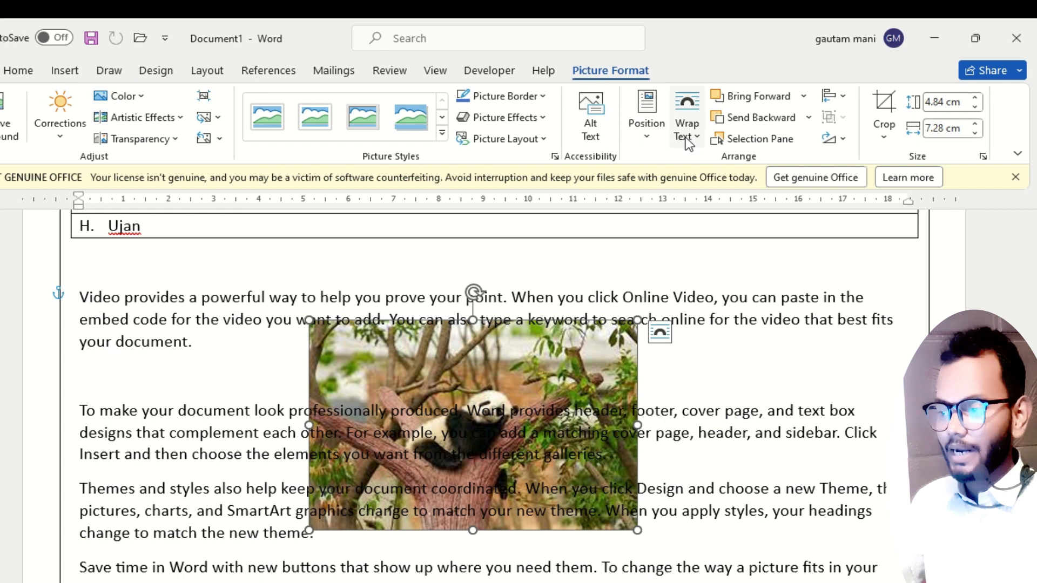
click(686, 137)
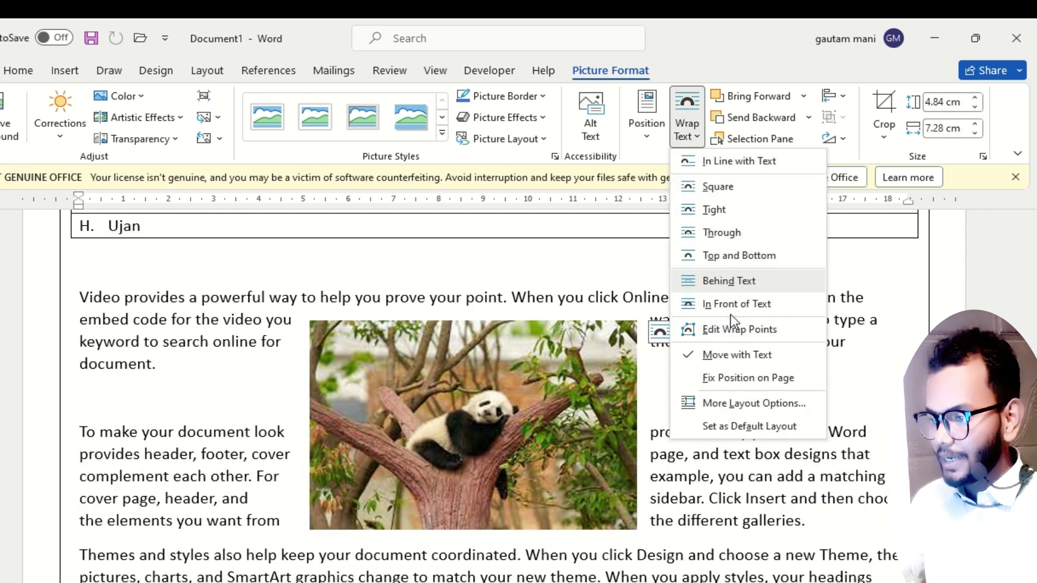
click(730, 304)
drag(476, 390, 536, 367)
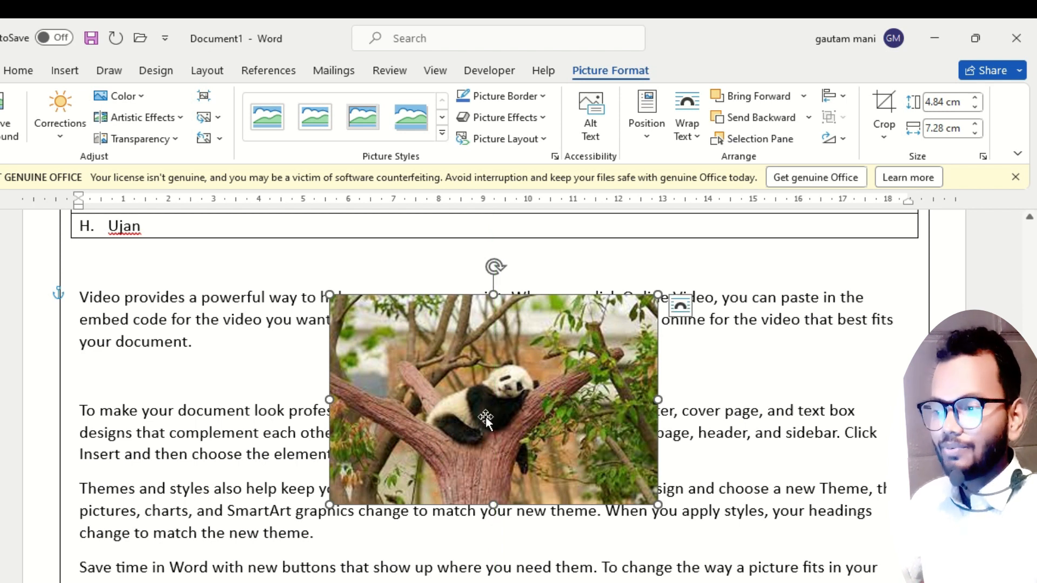
Set the panda picture's text wrapping to Tight and move it down and slightly left, below the first generated paragraph.
click(687, 141)
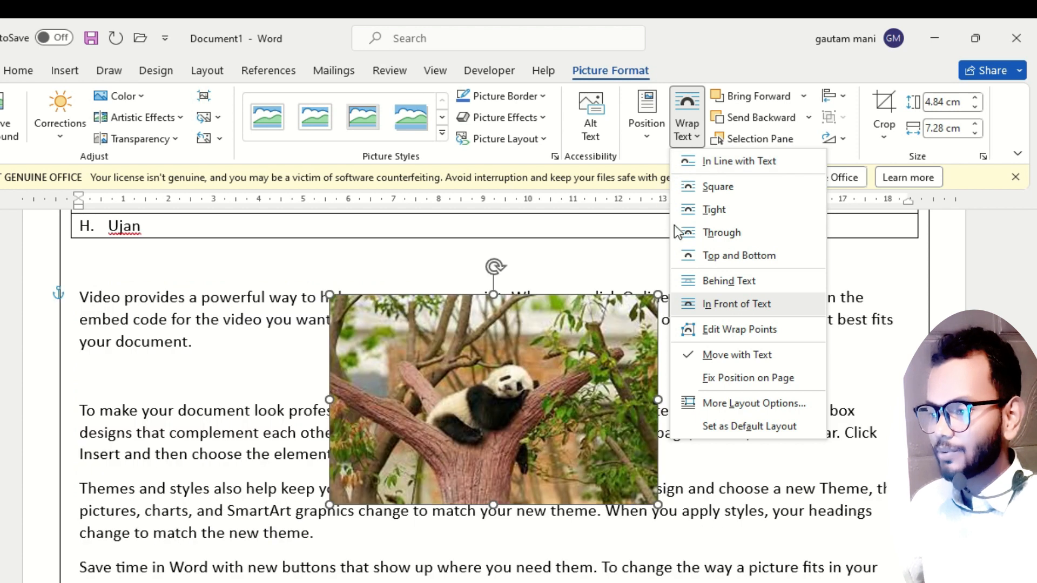
click(714, 210)
drag(542, 415, 517, 462)
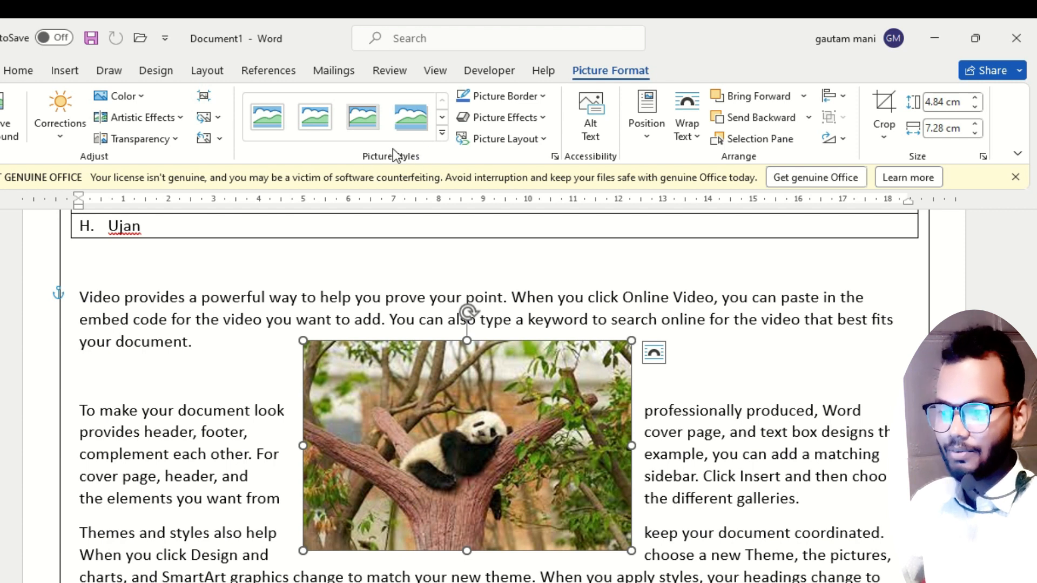
Apply the metallic oval frame picture style to the panda picture and color its border yellow.
click(442, 134)
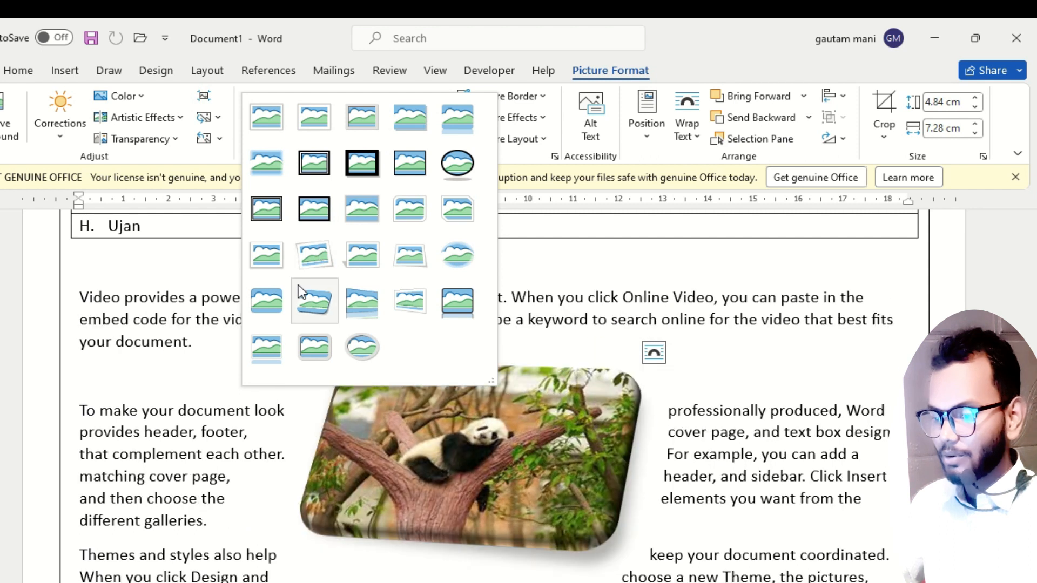
click(361, 341)
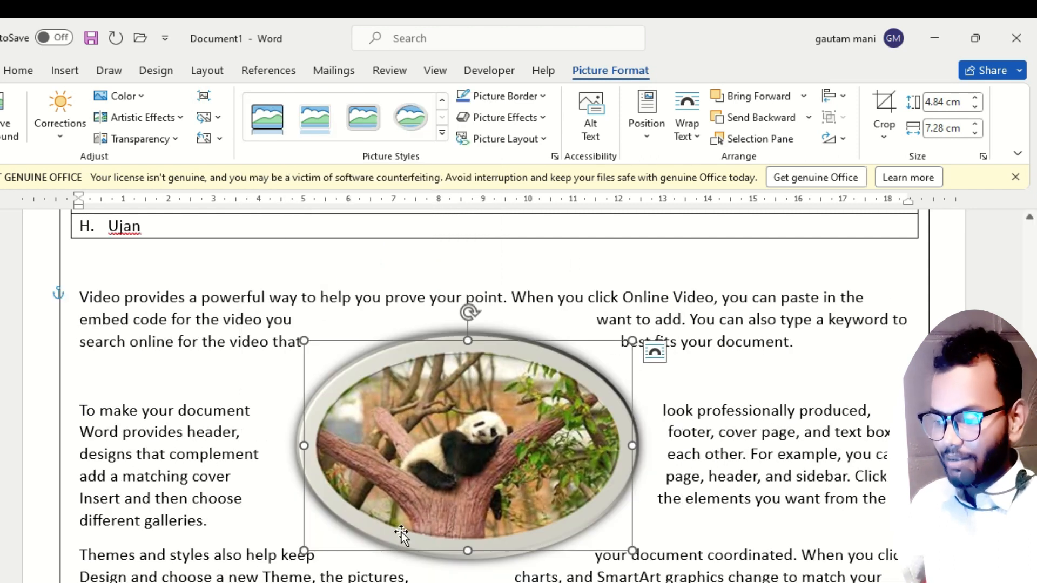
click(537, 96)
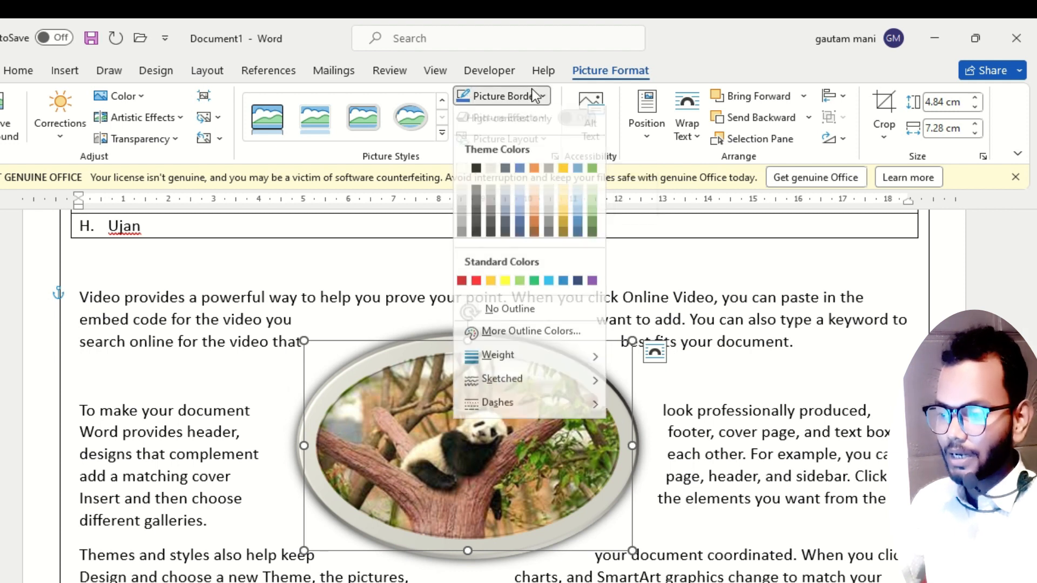
click(506, 287)
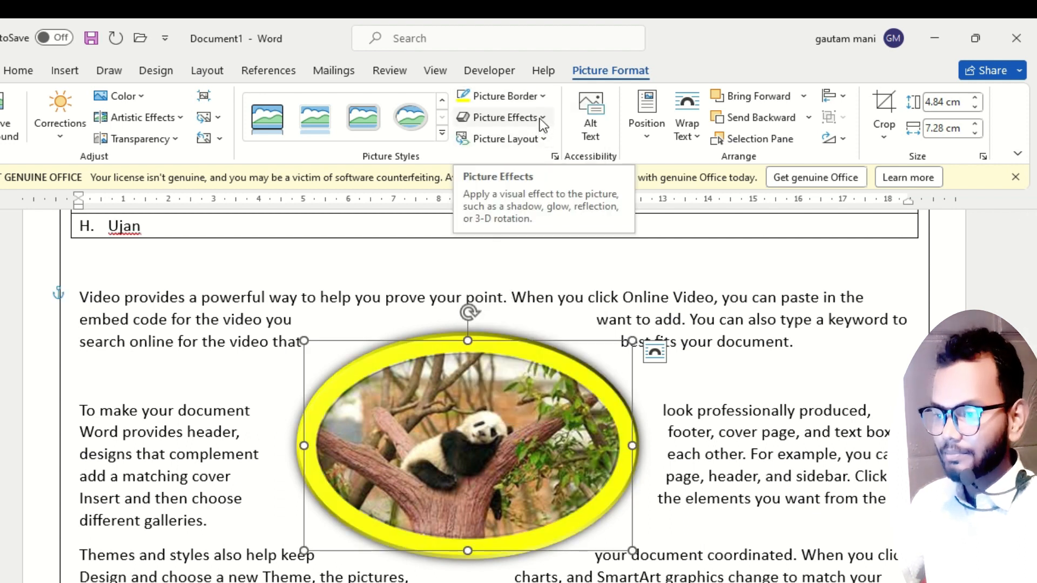
Apply the reflected, beveled rounded-rectangle picture style to the panda picture and color its border yellow.
click(442, 132)
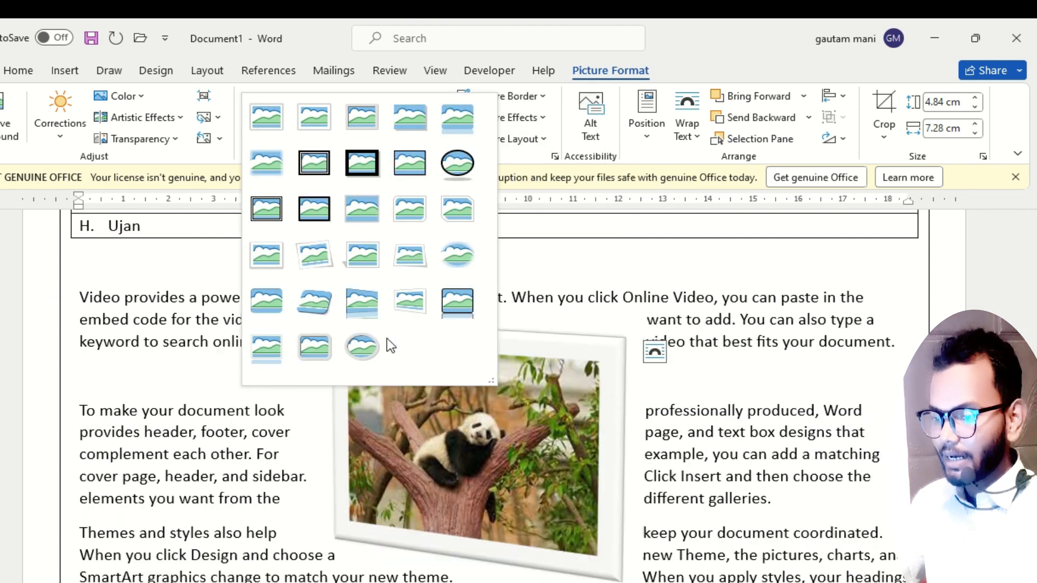
click(274, 345)
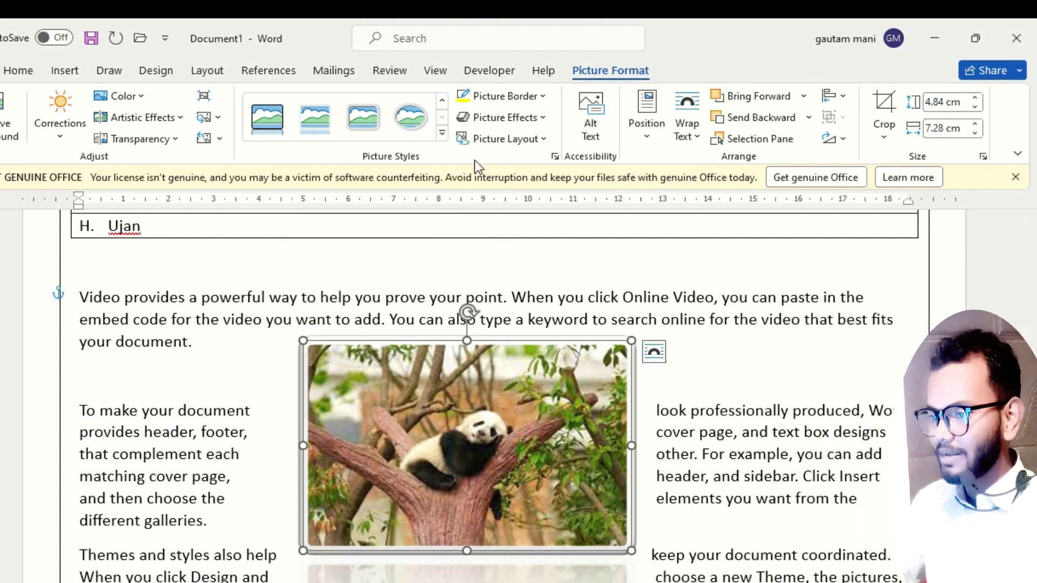
click(536, 98)
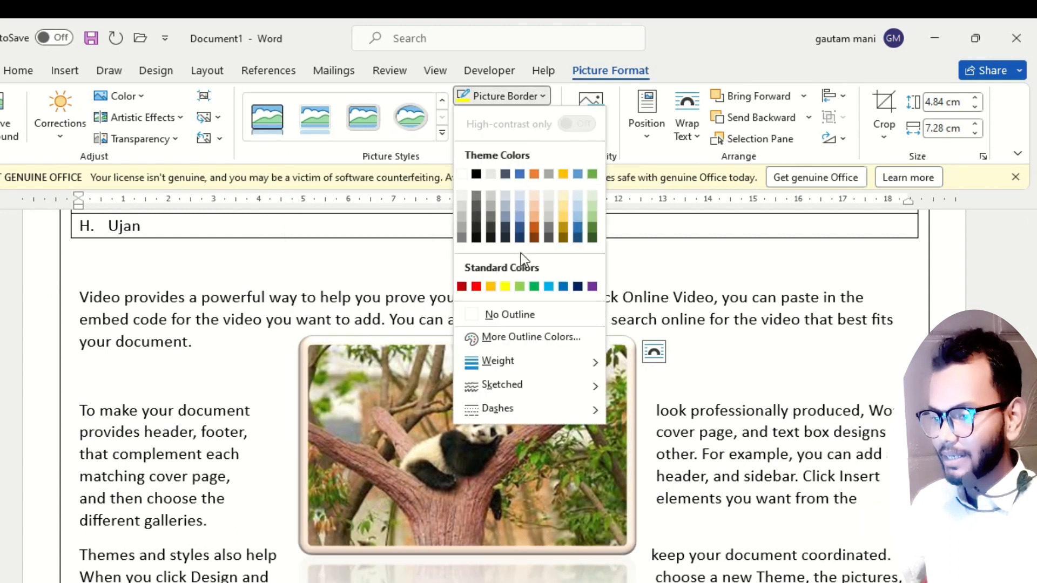
click(506, 287)
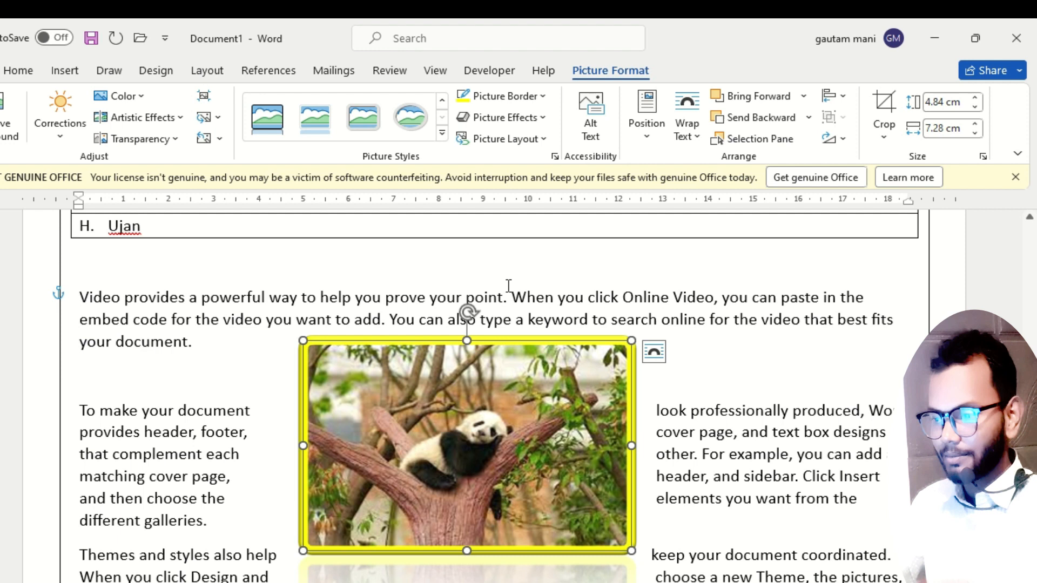
Set the panda picture's border to No Outline and deselect the picture.
click(543, 98)
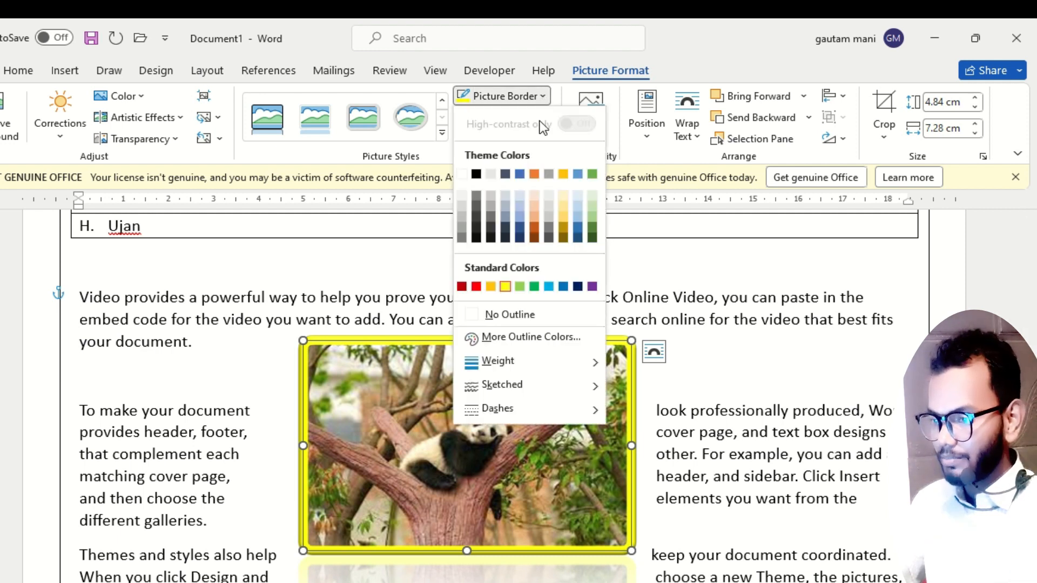
click(504, 315)
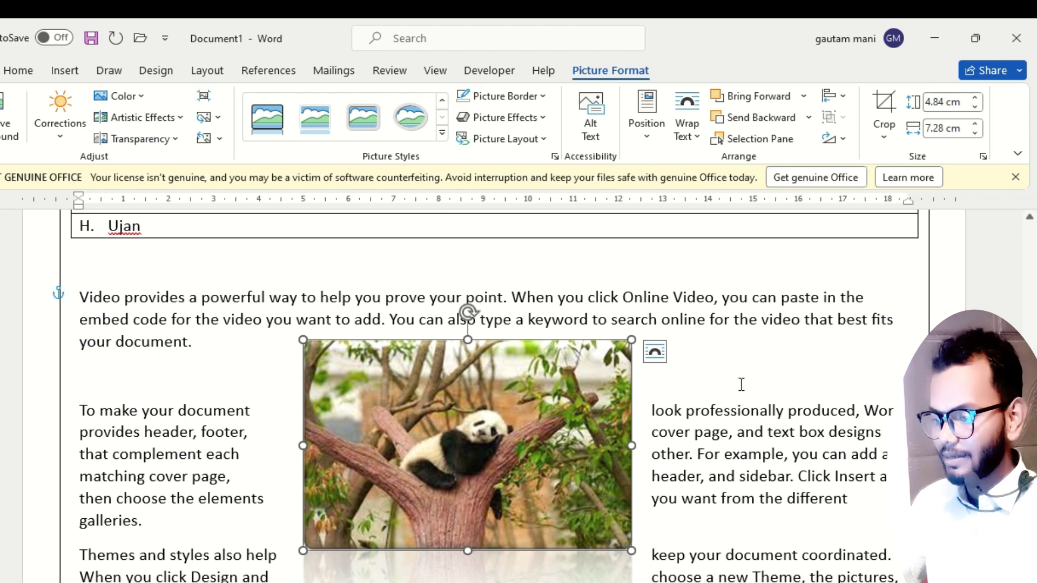
click(742, 384)
Remove the reflection effect from the panda picture and deselect it.
click(515, 436)
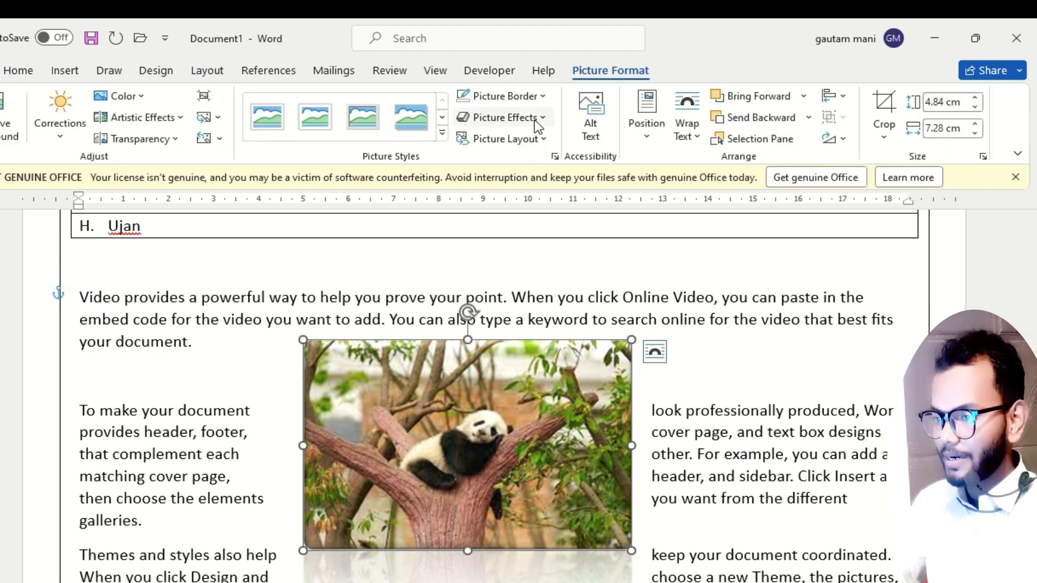
click(533, 118)
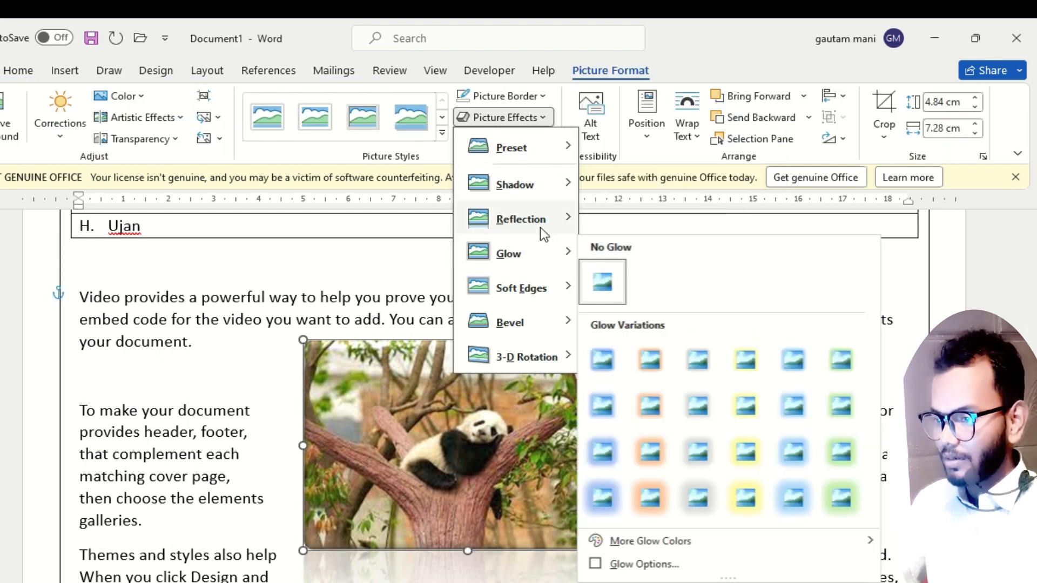
mouse_move(540, 227)
click(597, 251)
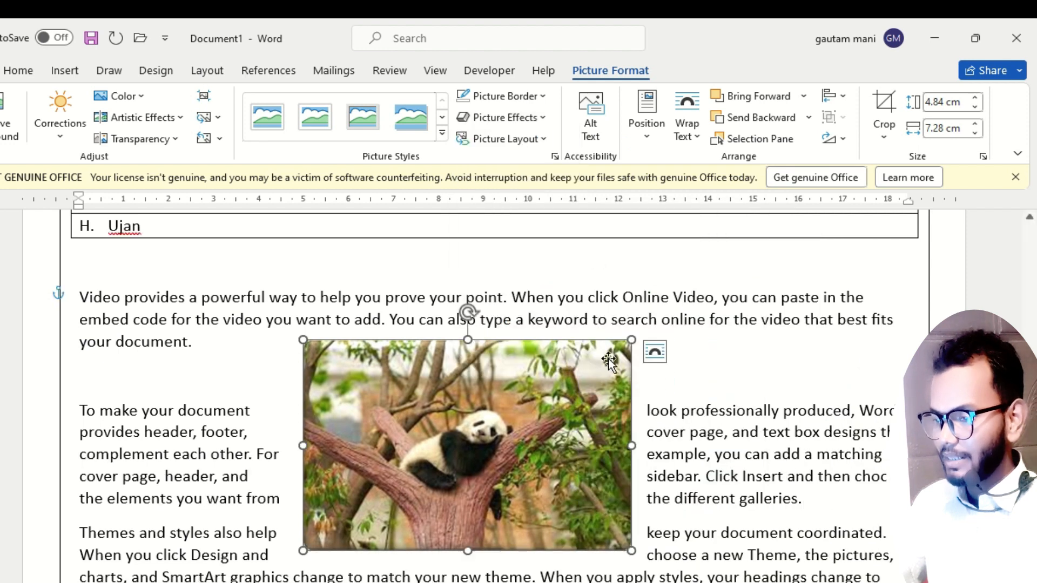
click(714, 356)
Crop the picture tightly around the panda to about 2.86 cm high by 3.53 cm wide and move it slightly up.
click(455, 410)
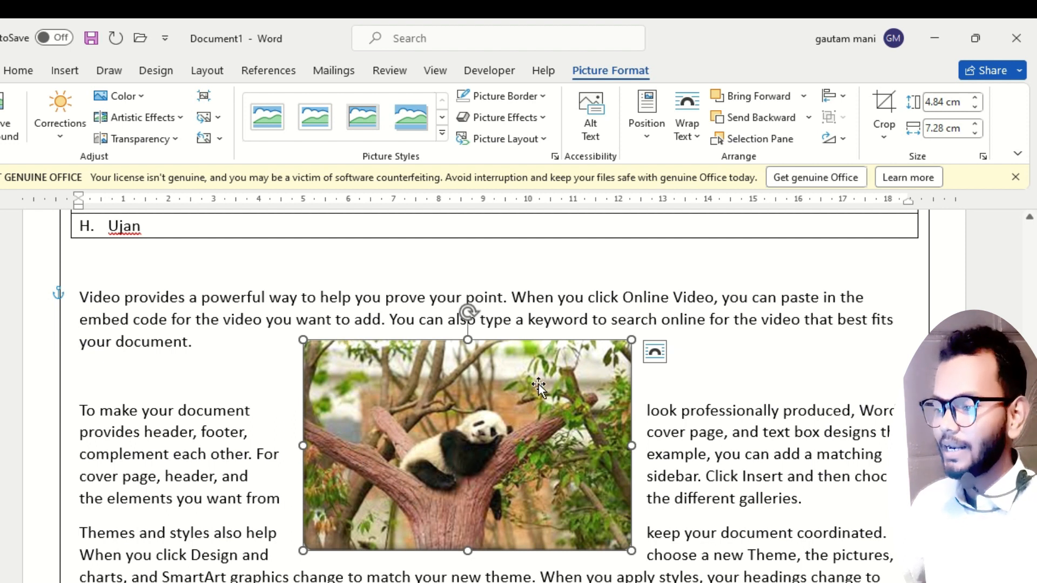
click(889, 140)
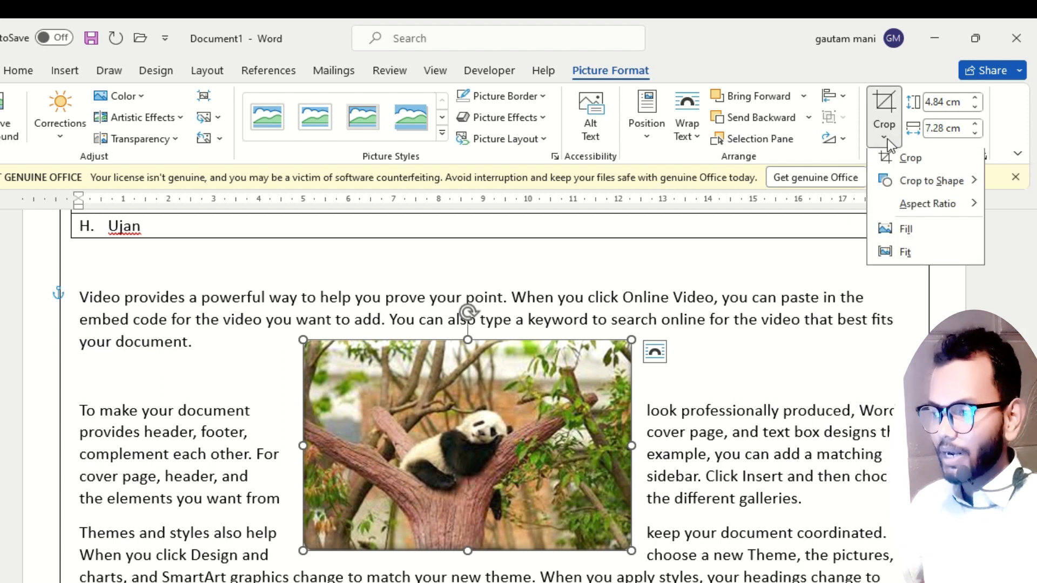
click(907, 165)
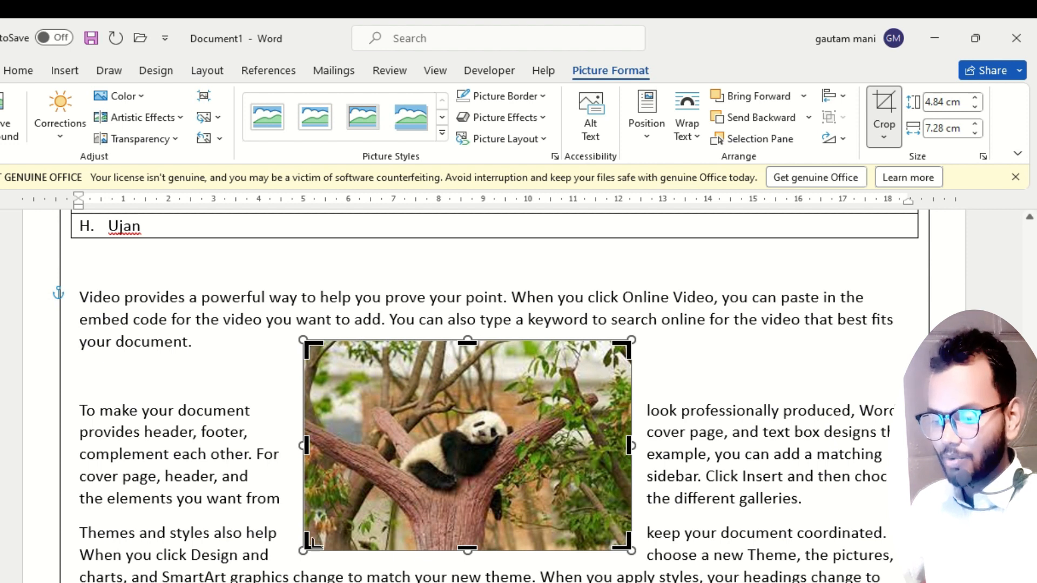
drag(309, 542, 378, 510)
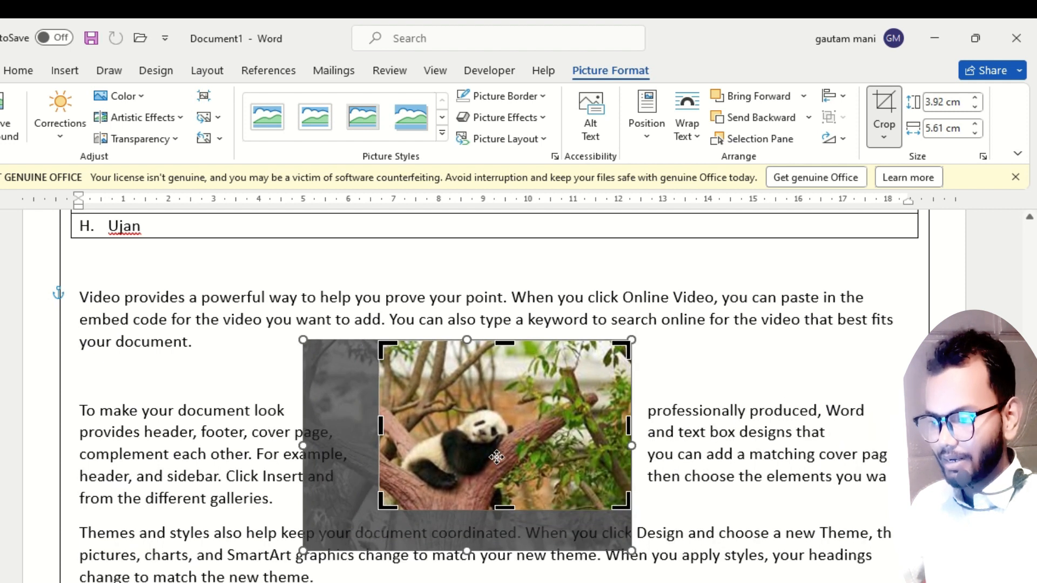
drag(620, 350, 533, 389)
click(773, 365)
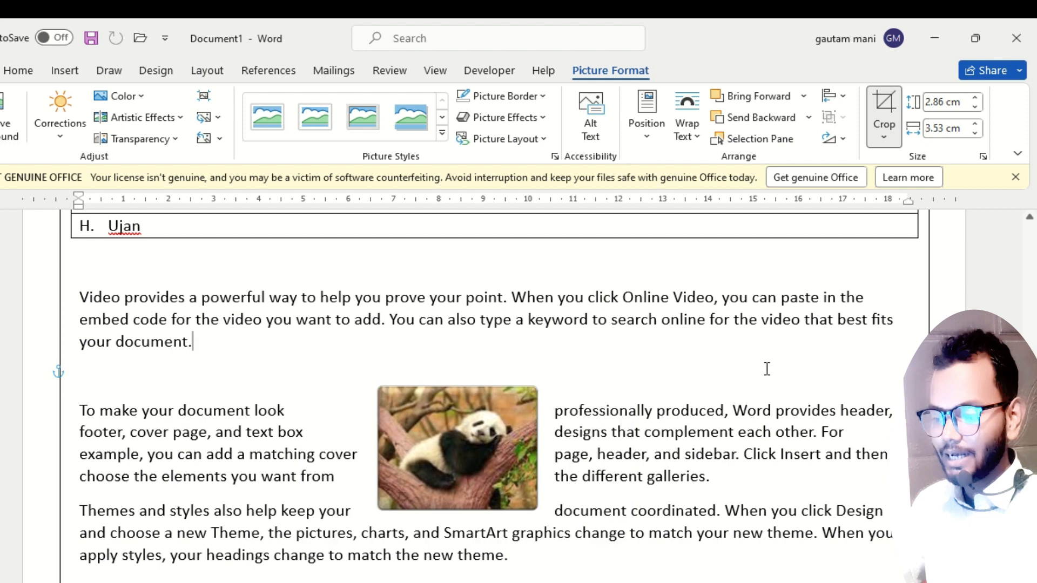
drag(462, 462, 466, 432)
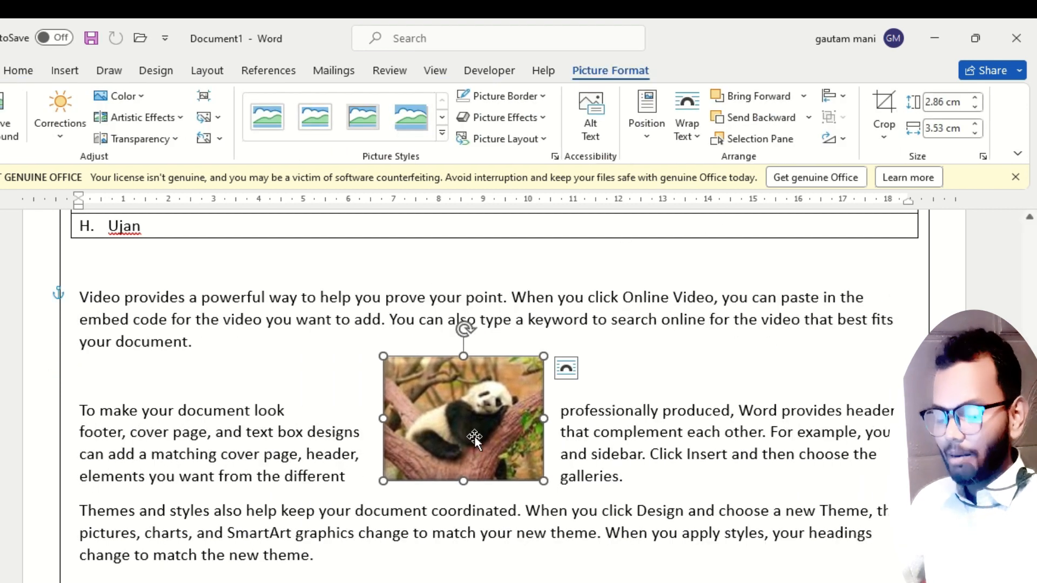
Undo the picture's move and both crop adjustments, and leave crop mode.
key(ctrl+z)
key(ctrl+z)
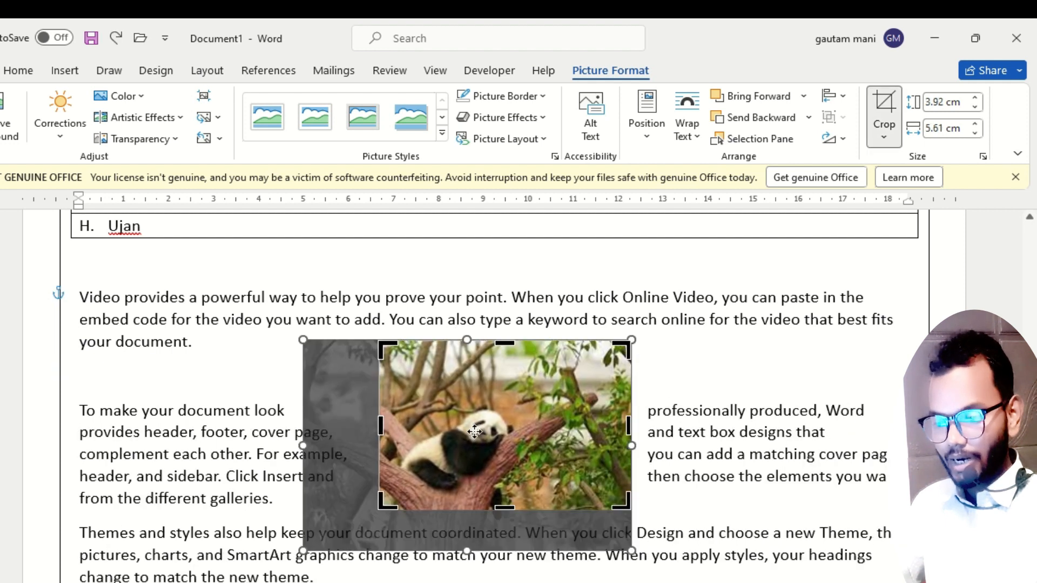
key(ctrl+z)
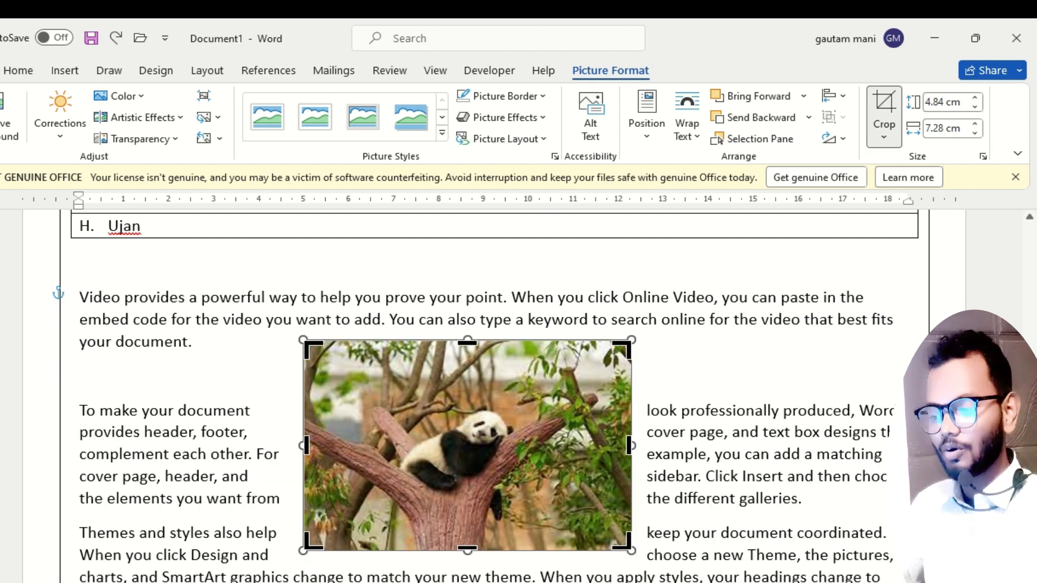
click(675, 380)
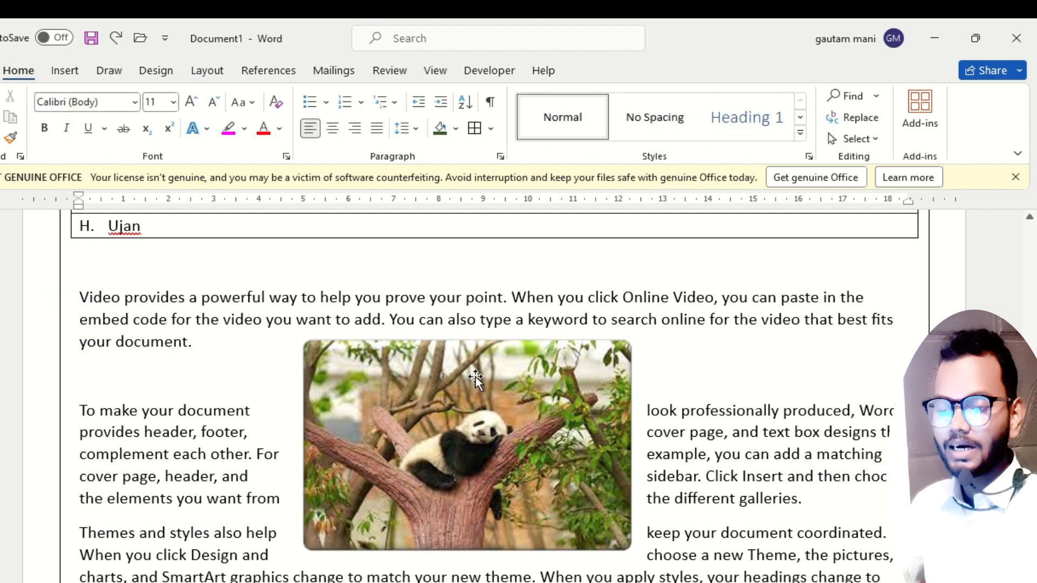
Crop the panda picture to the Heart shape.
click(522, 380)
click(884, 142)
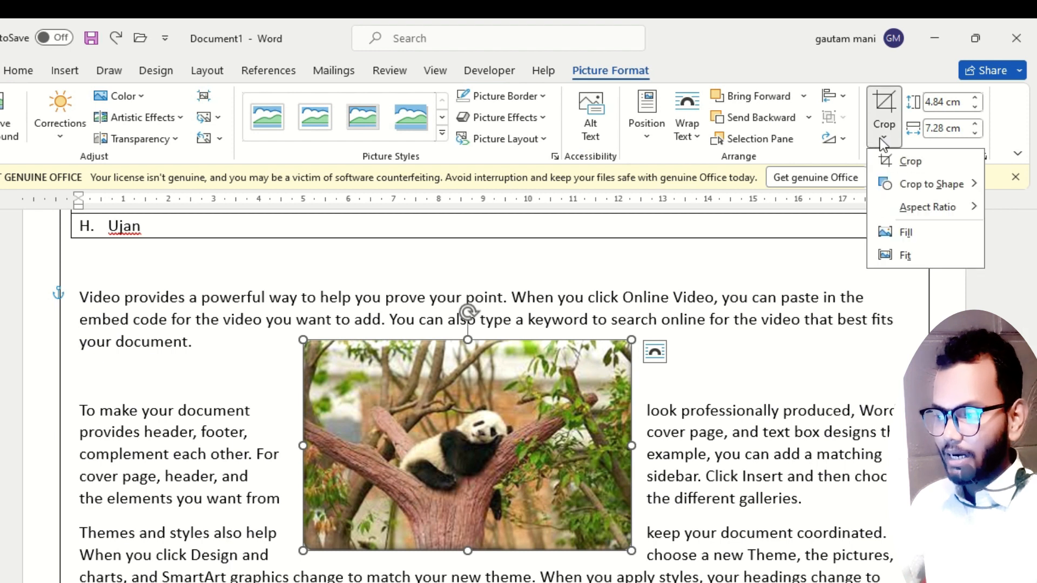
click(918, 184)
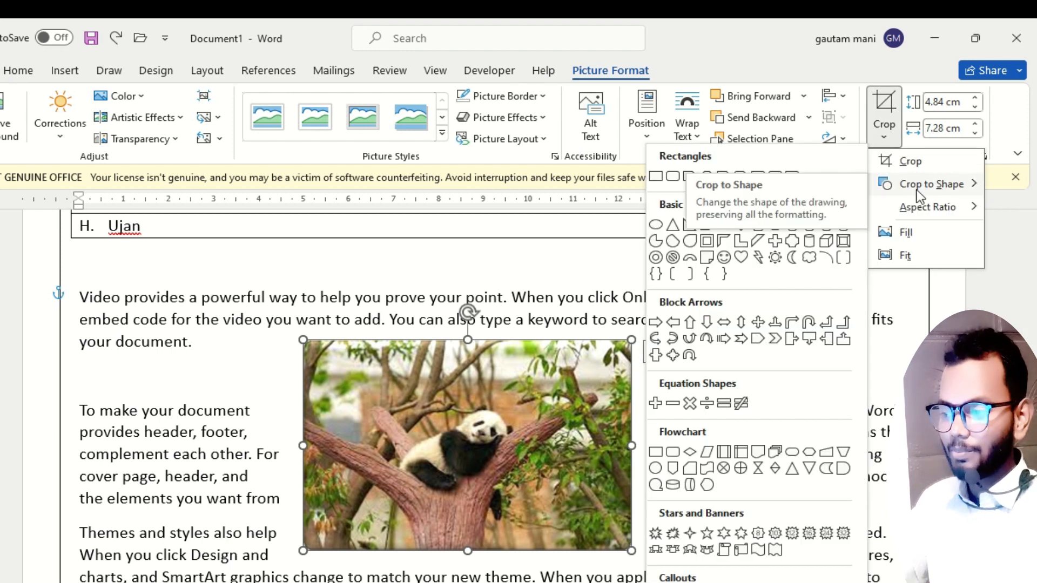
click(746, 260)
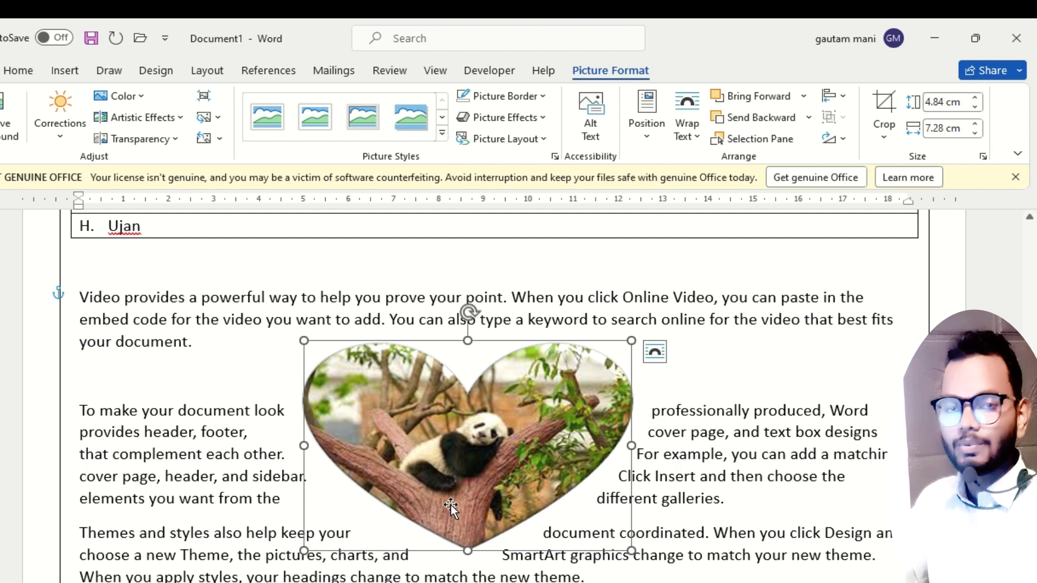
Crop the panda picture to a 12-point star shape and move it toward the page's left margin.
click(884, 132)
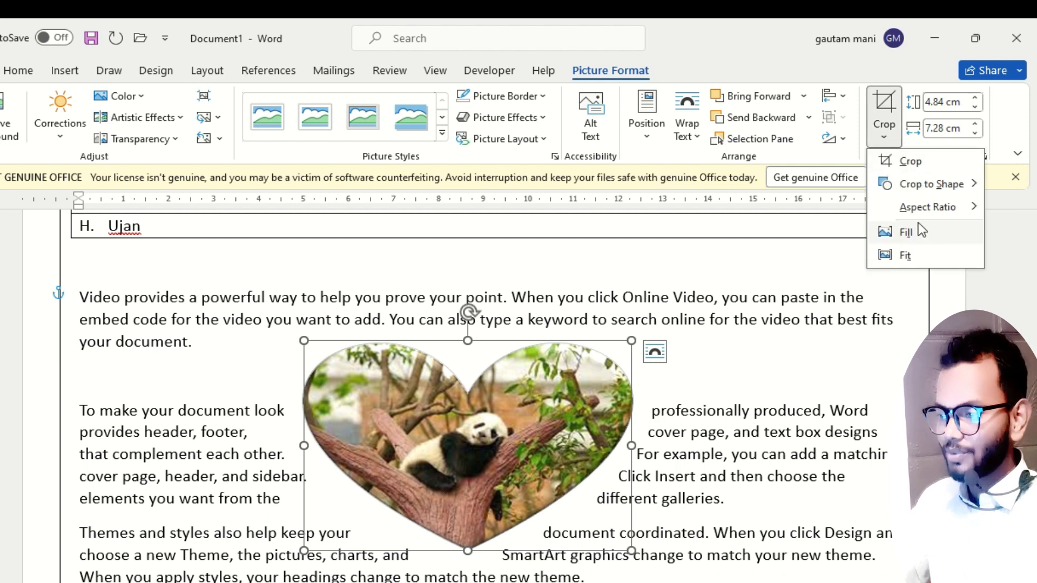
mouse_move(912, 190)
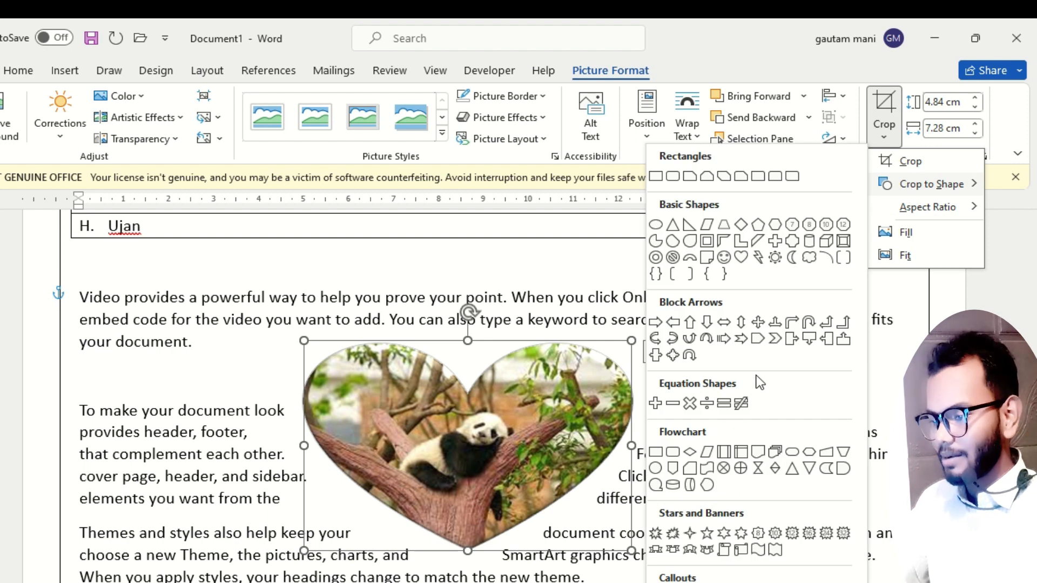
click(775, 532)
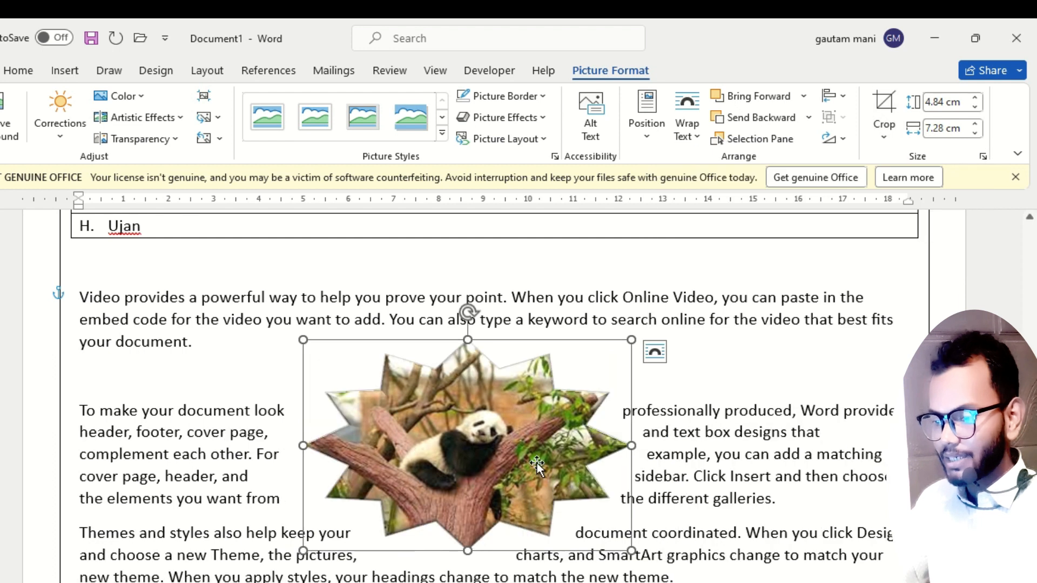
drag(456, 463, 320, 452)
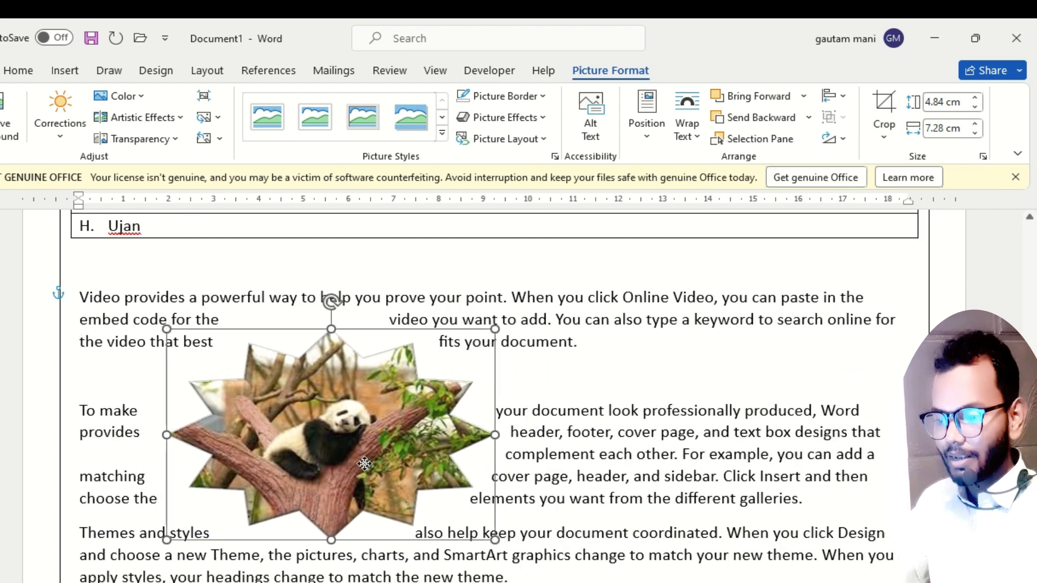
Give the star-shaped panda picture a yellow border and shift it slightly within the text.
click(442, 134)
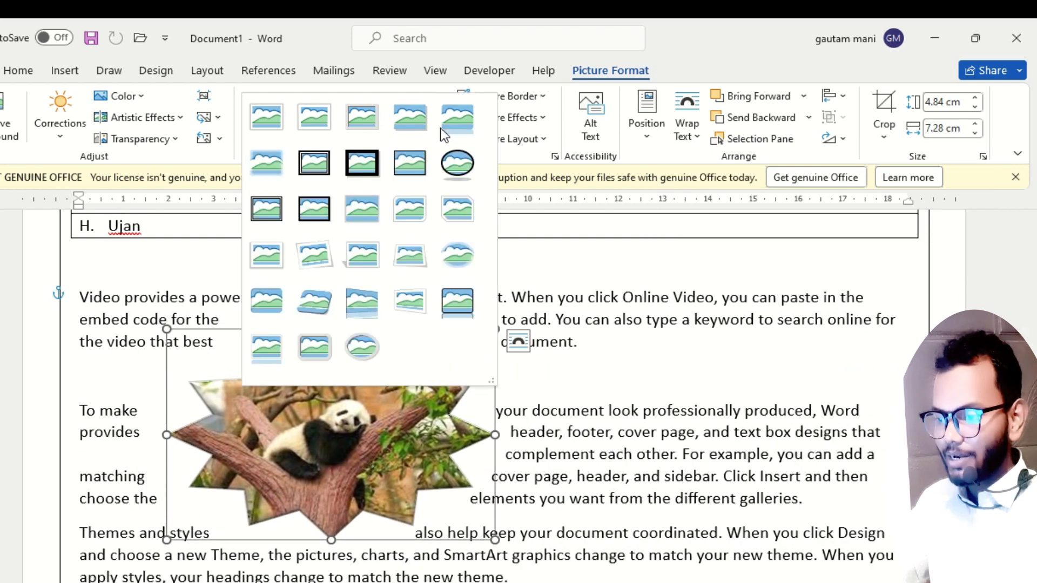
click(543, 98)
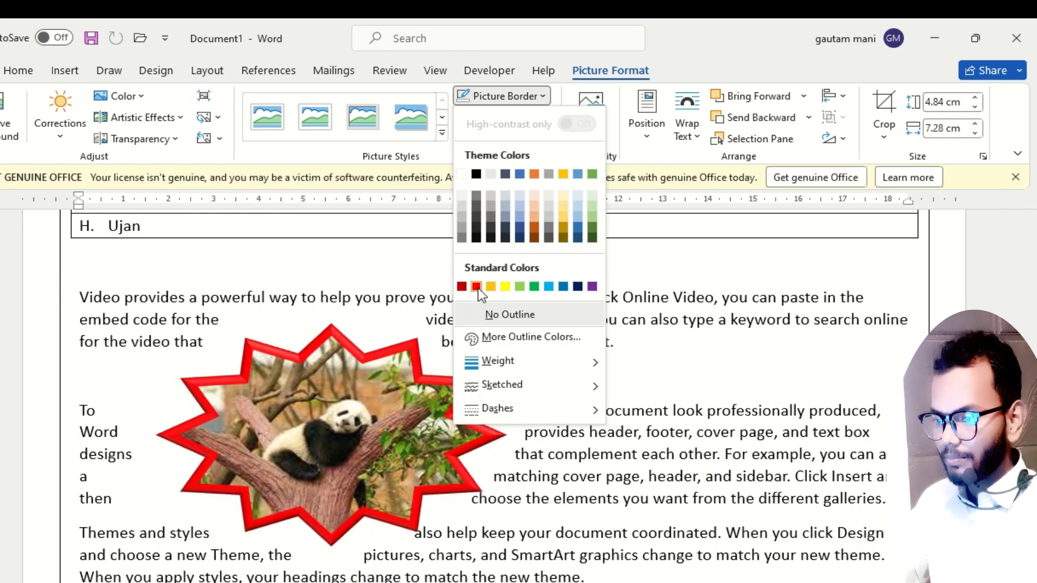
click(507, 286)
drag(453, 459, 402, 455)
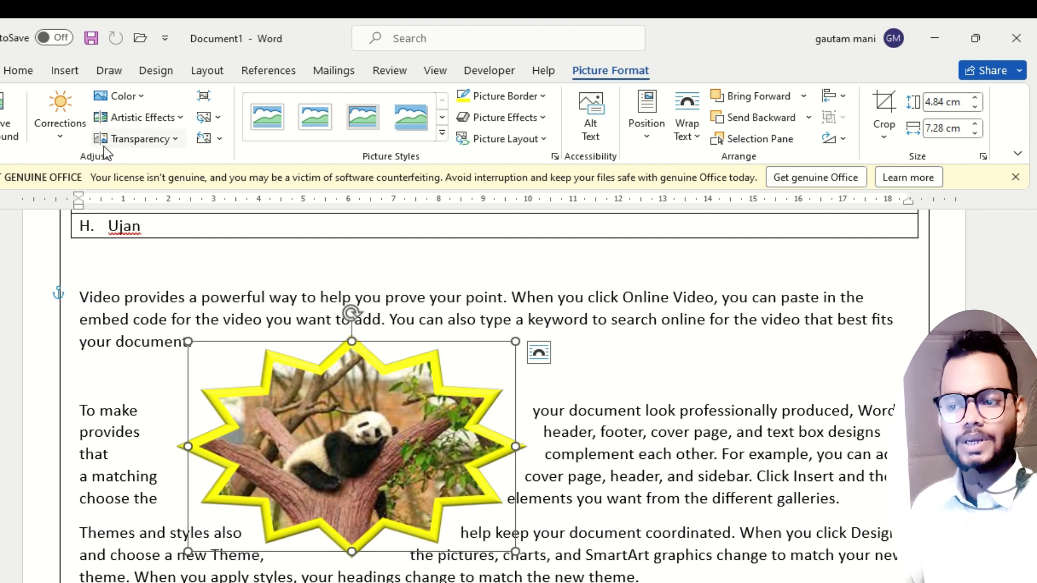
Try two brighter correction presets on the panda picture, ending with the lowest-contrast preset at normal brightness.
click(60, 136)
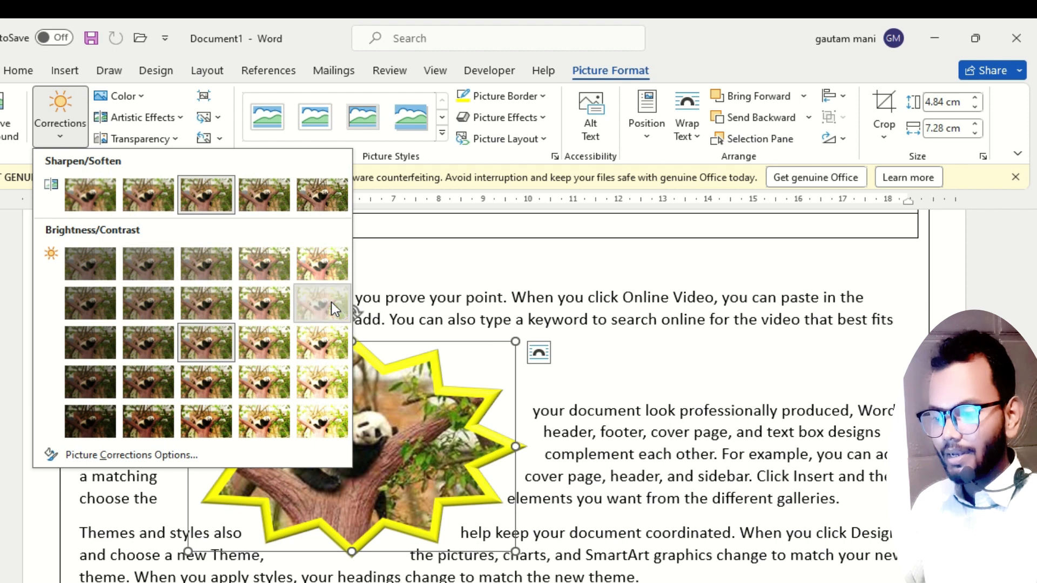
click(322, 302)
click(60, 125)
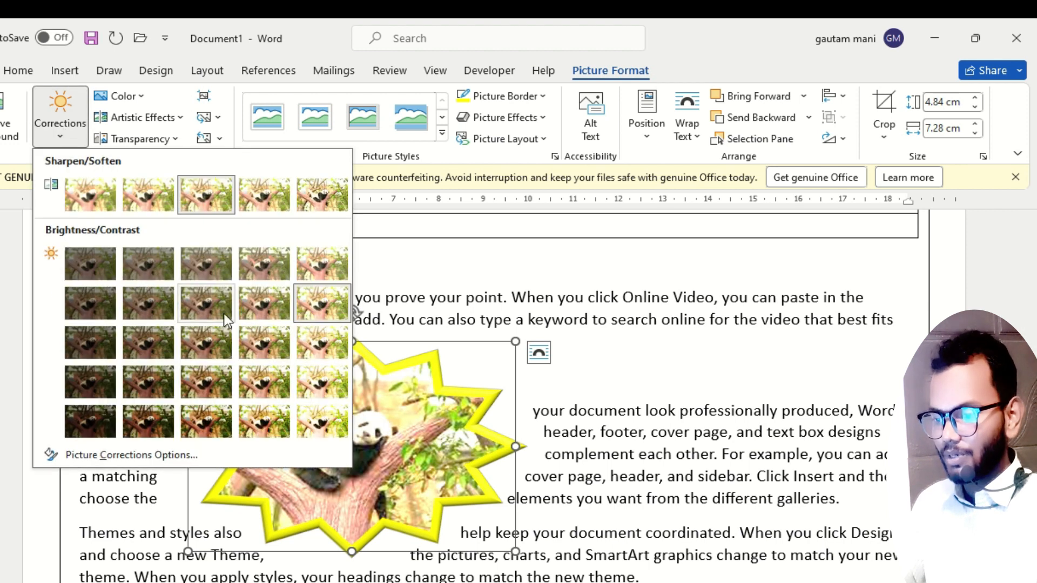
click(306, 384)
click(61, 124)
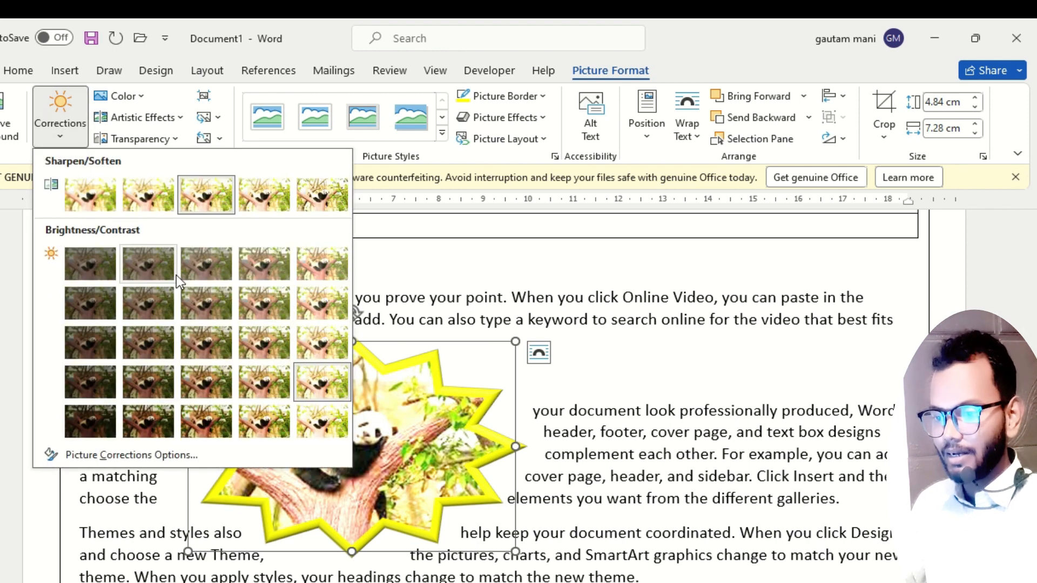
click(203, 265)
Recolor the panda picture with the light orange tint and reset the picture to its original look.
click(77, 142)
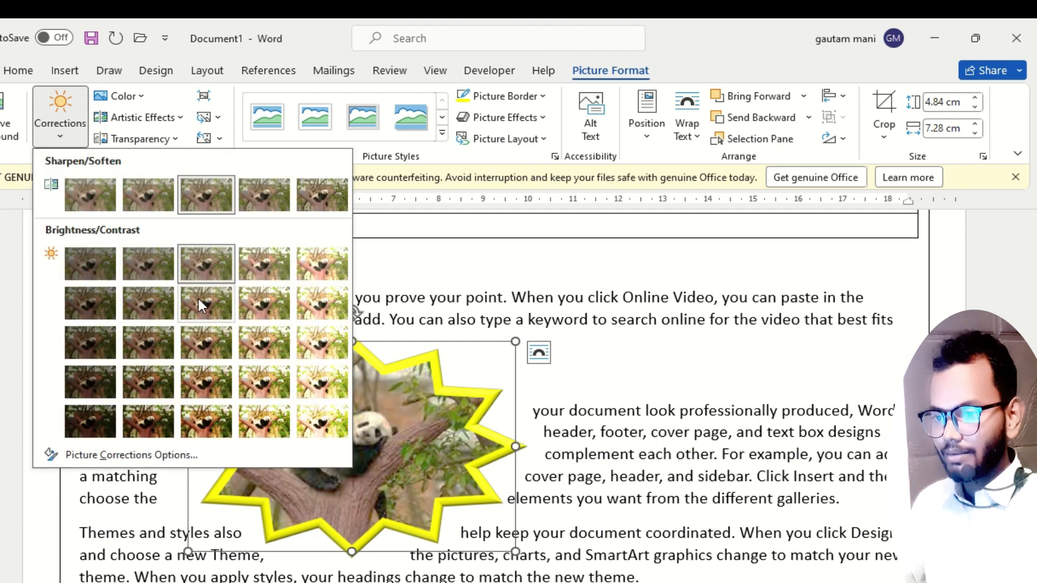
click(136, 101)
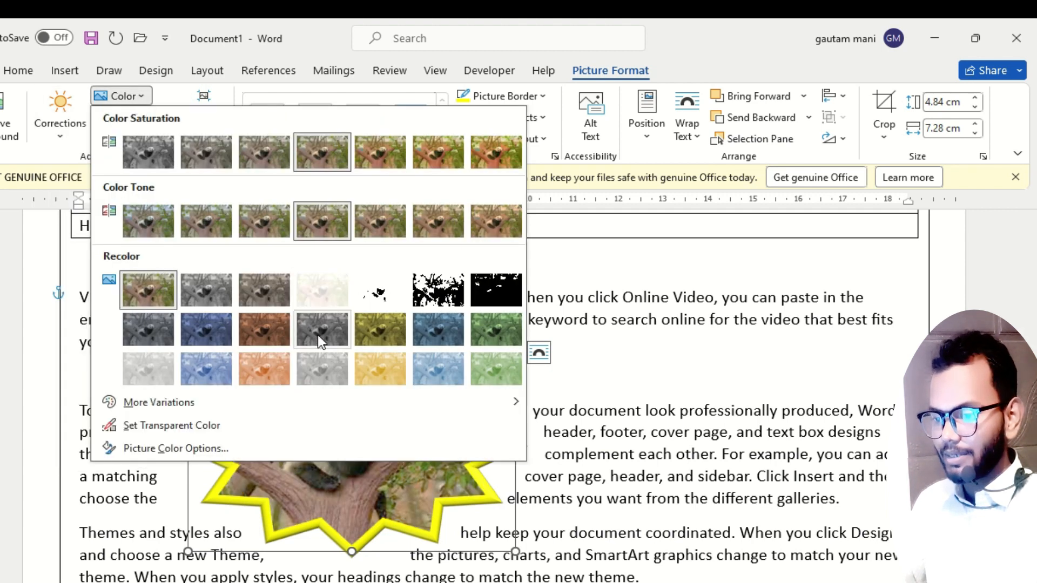
click(265, 369)
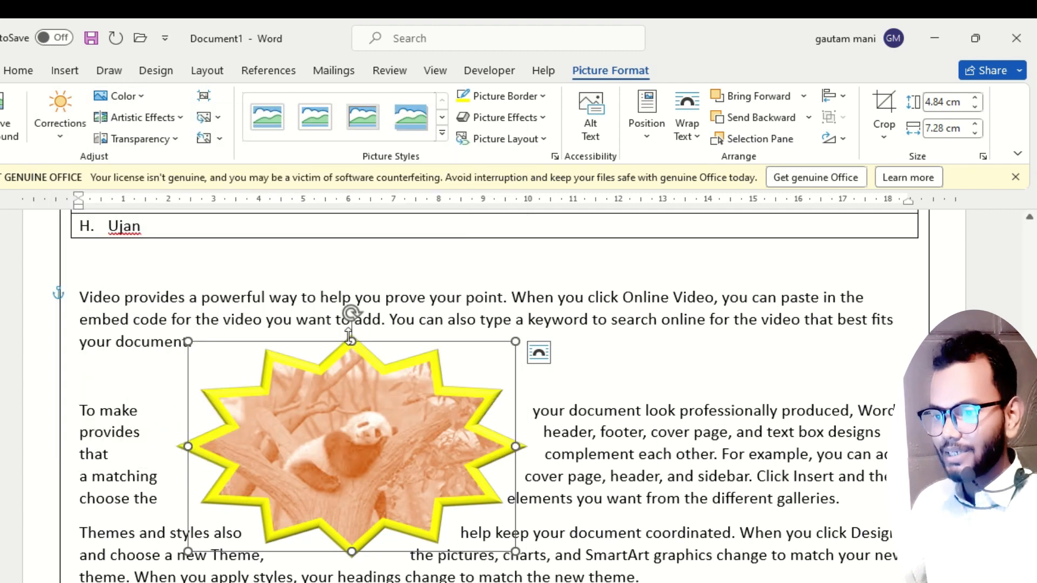
click(203, 140)
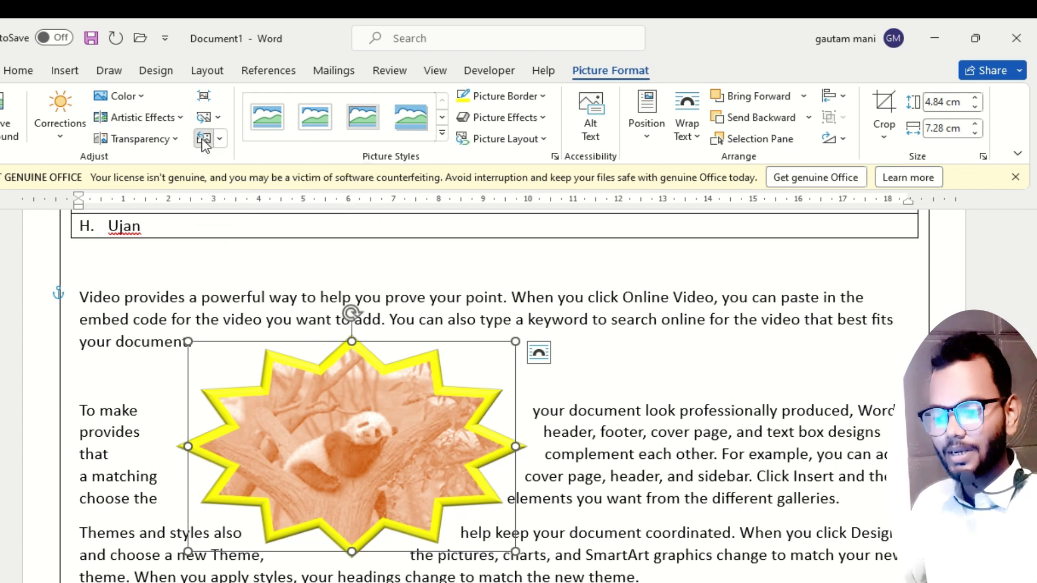
Apply the second-strongest transparency preset to the panda picture, move it toward the page centre, and reset the picture's formatting.
click(169, 138)
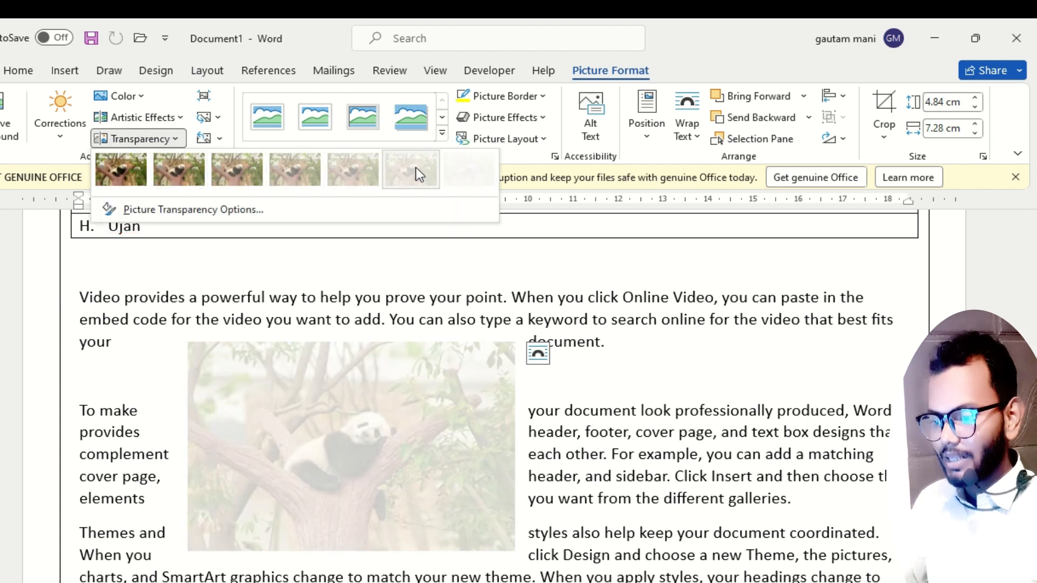
click(416, 172)
drag(389, 461, 449, 443)
click(205, 140)
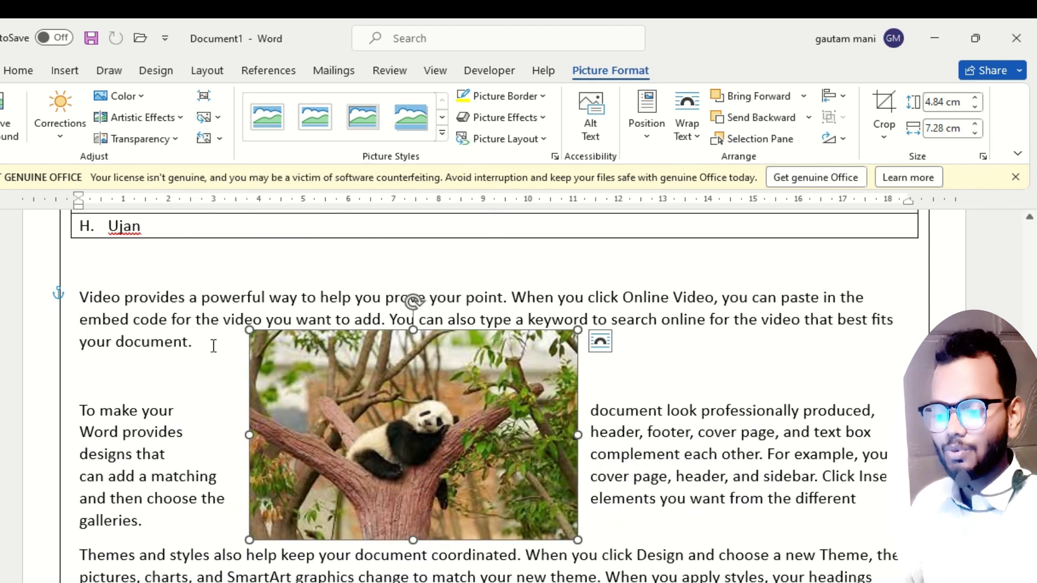
Move the panda picture up beside the "Video provides" paragraph and place the text cursor after "galleries.".
drag(357, 431, 219, 394)
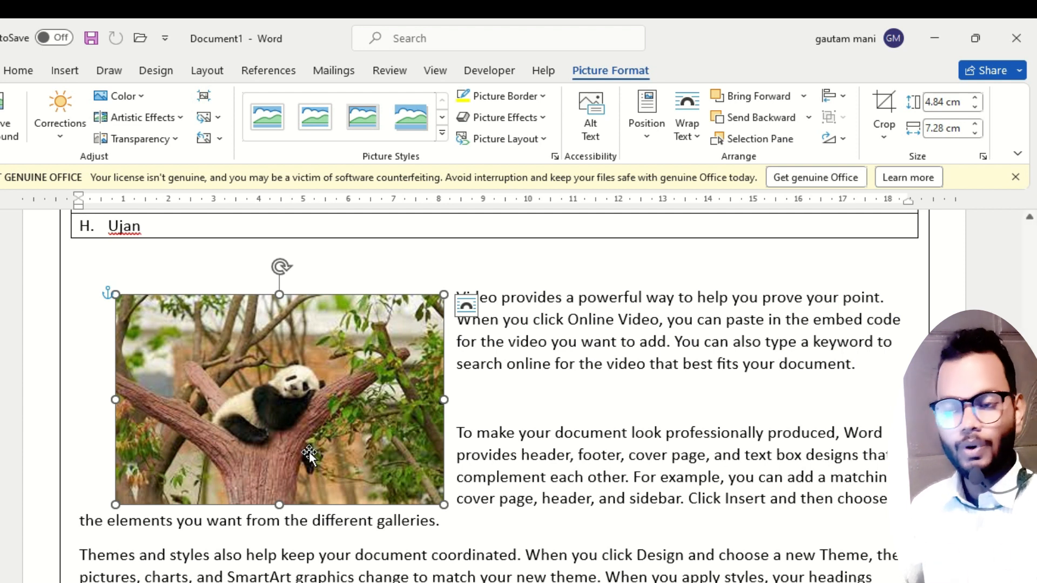
drag(309, 451, 340, 416)
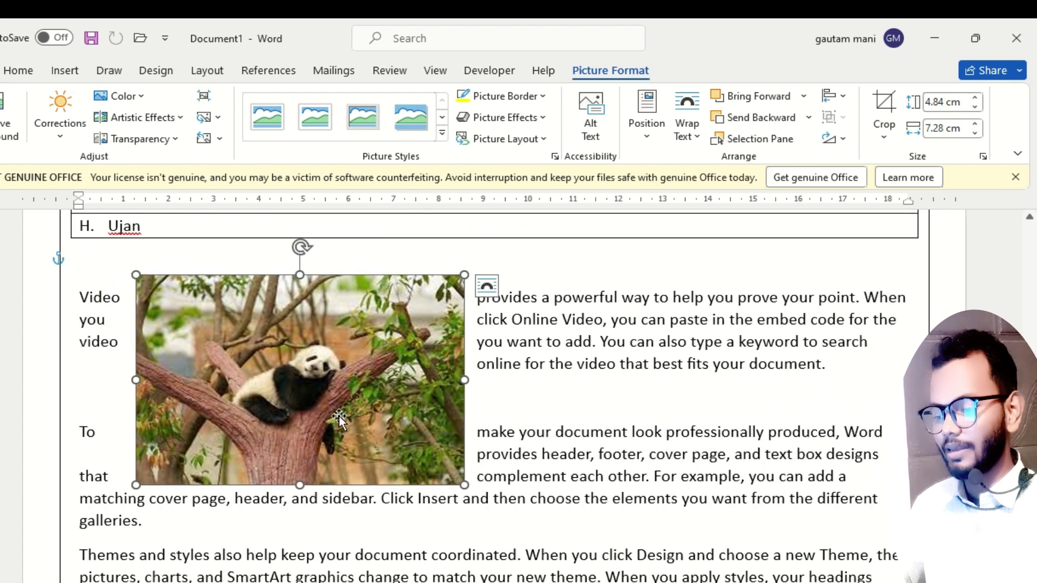
click(171, 523)
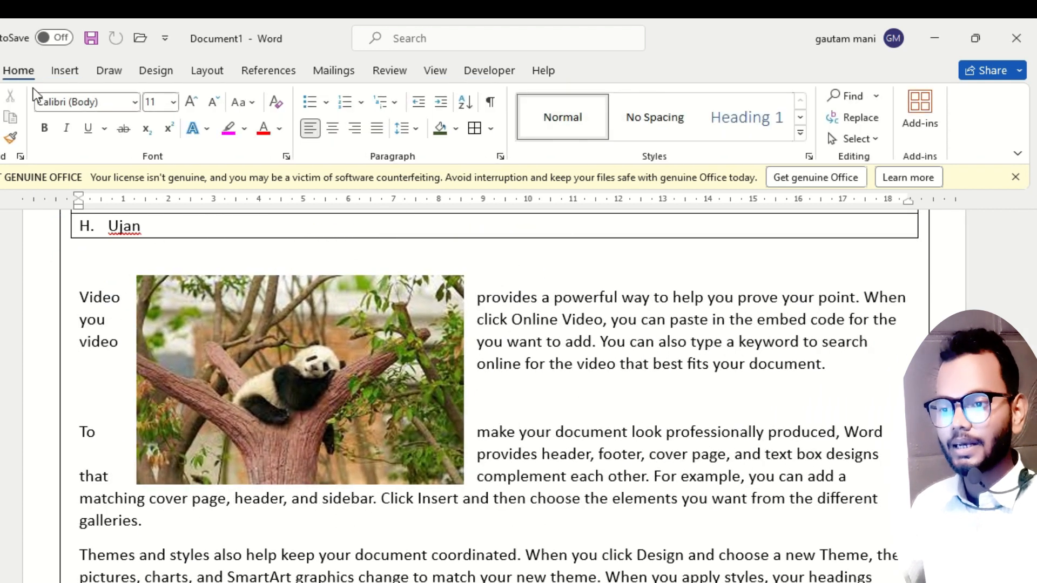
Insert the picture woman-3053492_1920 from the Downloads folder on this device.
click(67, 71)
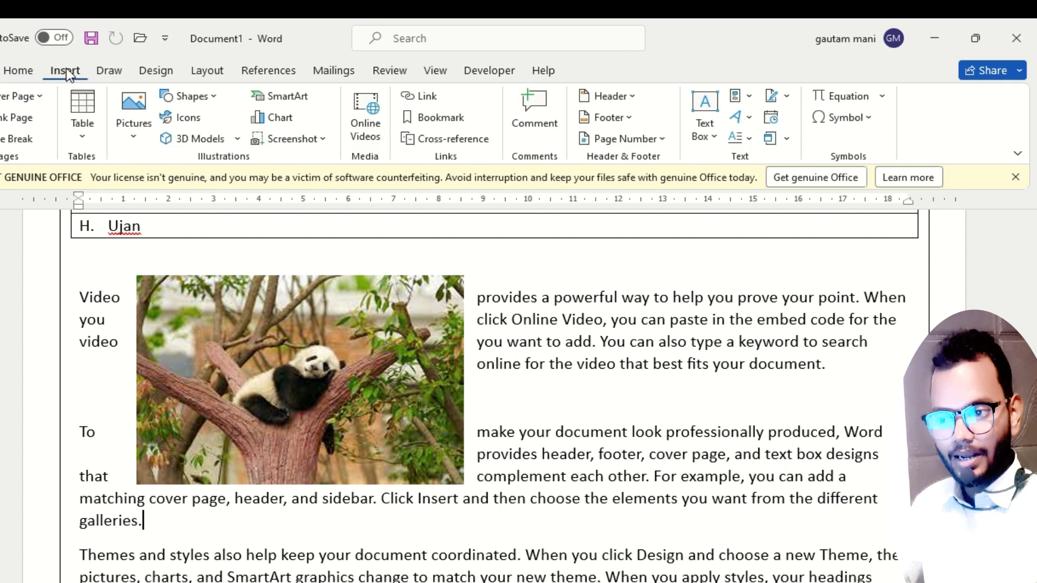
click(132, 114)
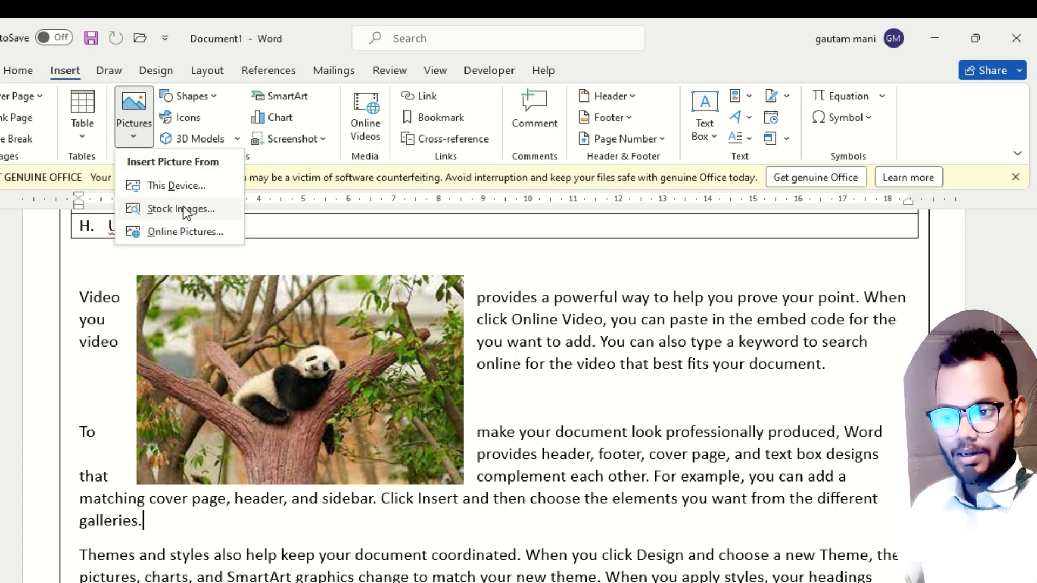
click(176, 186)
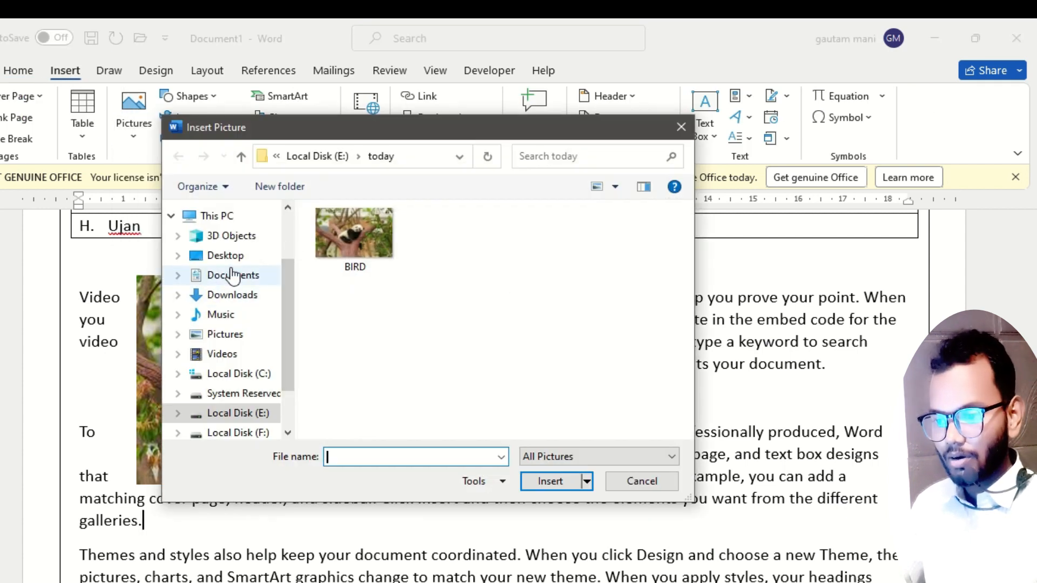
click(245, 296)
scroll(441, 323, down, 10)
scroll(436, 318, down, 10)
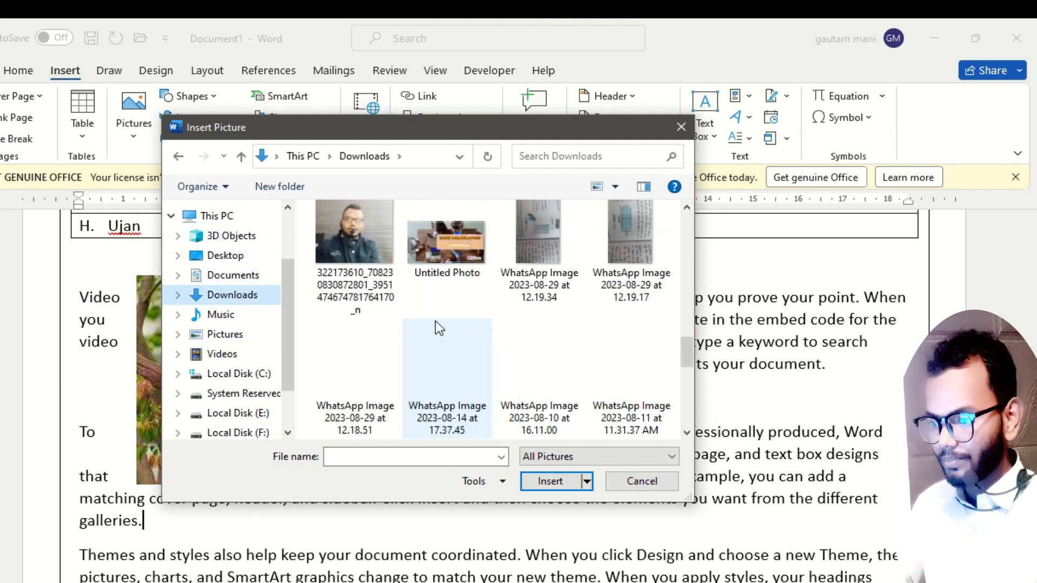
scroll(435, 321, down, 10)
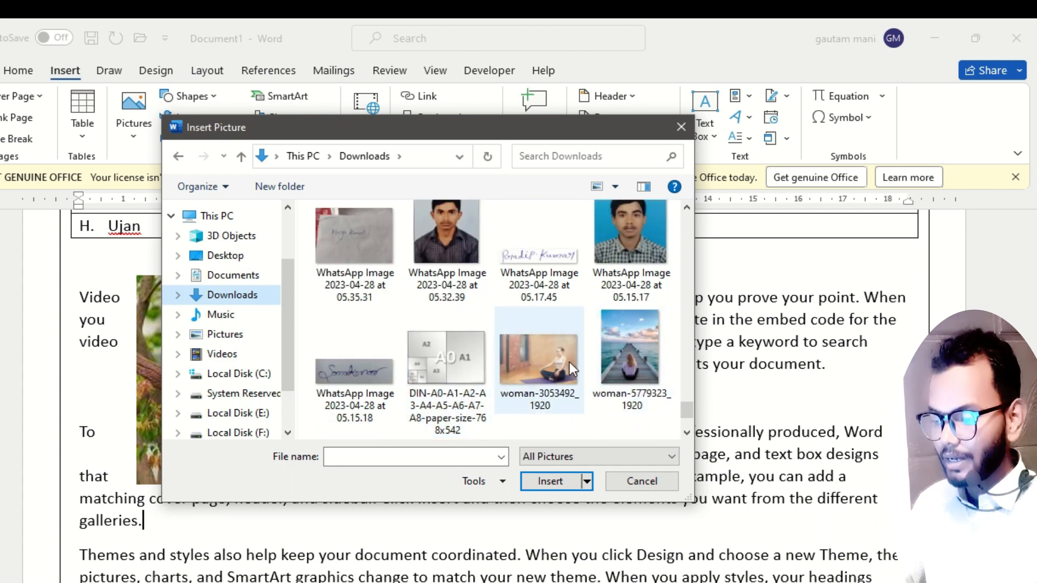
double_click(542, 366)
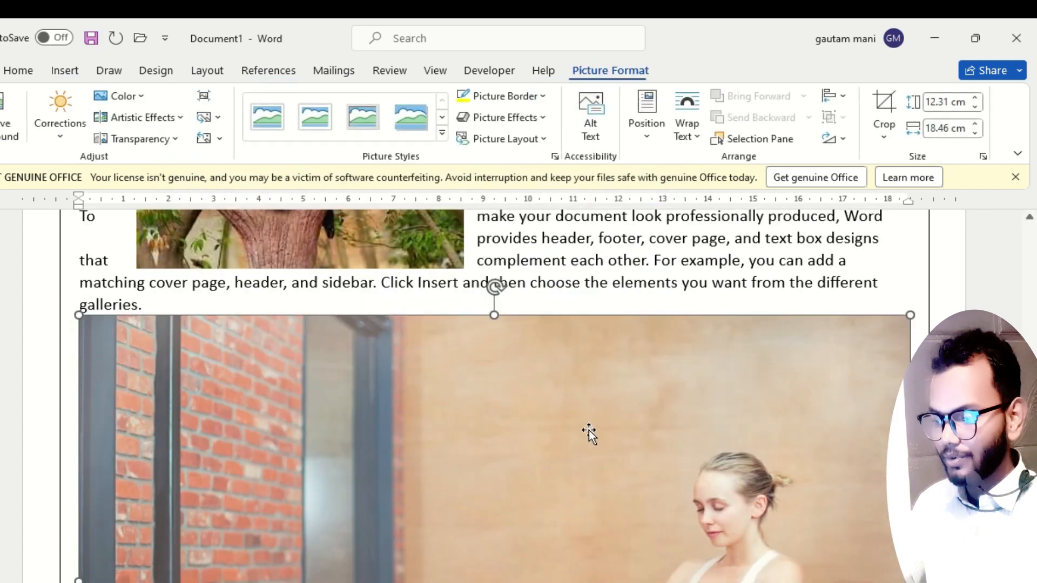
Nudge the panda picture slightly down and right, and set the woman picture's text wrapping to Tight.
scroll(460, 405, up, 4)
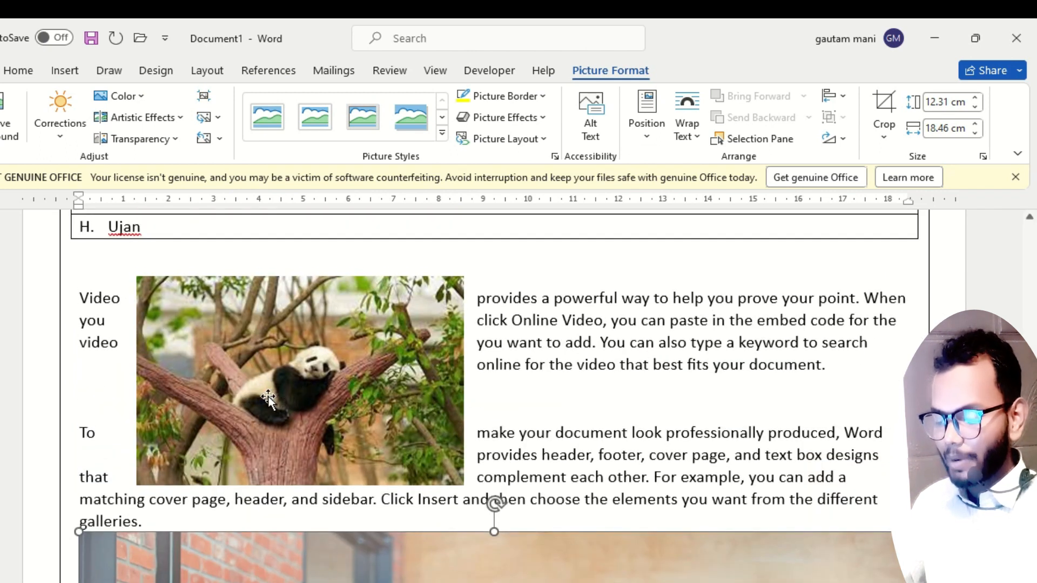
scroll(516, 510, down, 5)
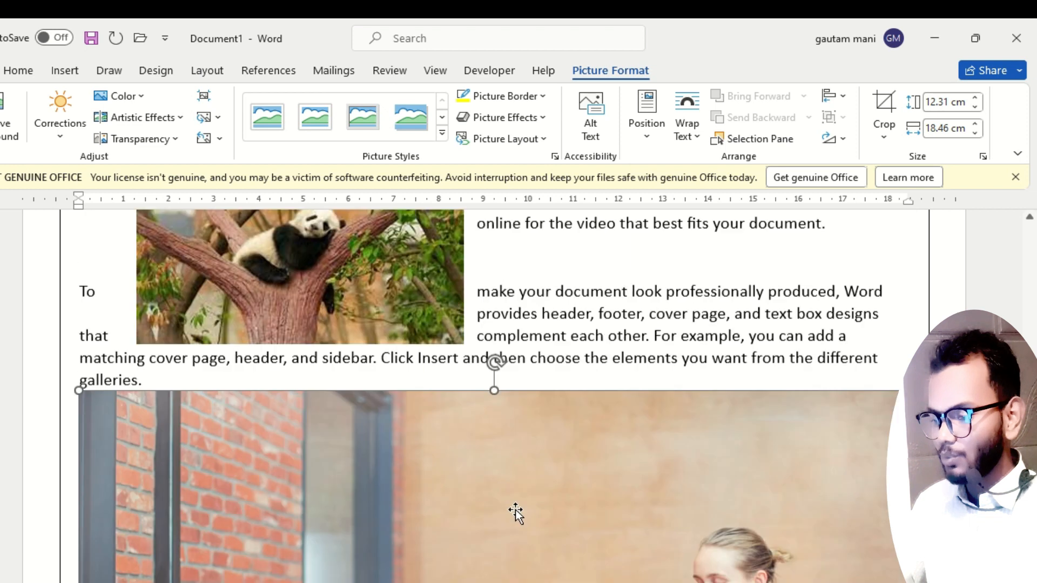
scroll(420, 417, up, 5)
mouse_move(333, 342)
mouse_down()
mouse_move(397, 299)
mouse_move(389, 355)
mouse_move(342, 352)
mouse_up()
scroll(523, 470, down, 5)
click(522, 470)
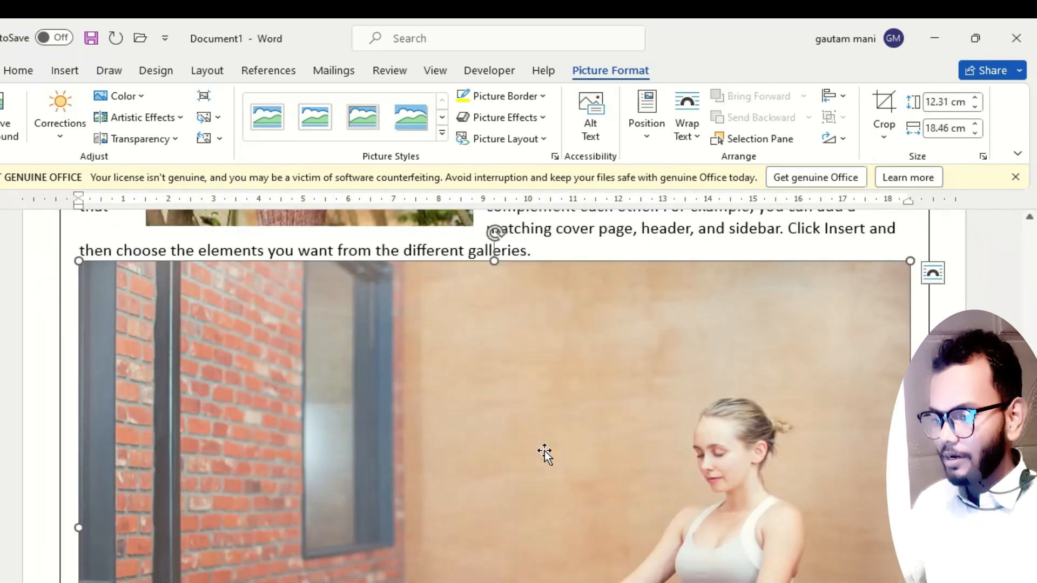
click(688, 127)
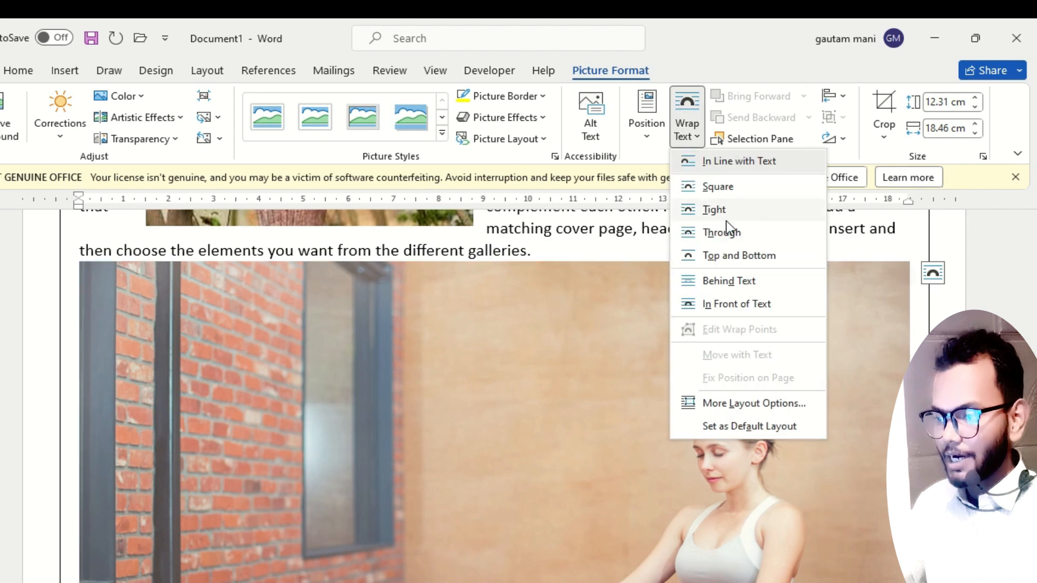
click(724, 211)
Move the panda picture onto the woman picture and bring it to the front of all objects.
scroll(675, 298, up, 3)
drag(383, 271, 465, 497)
scroll(488, 446, down, 3)
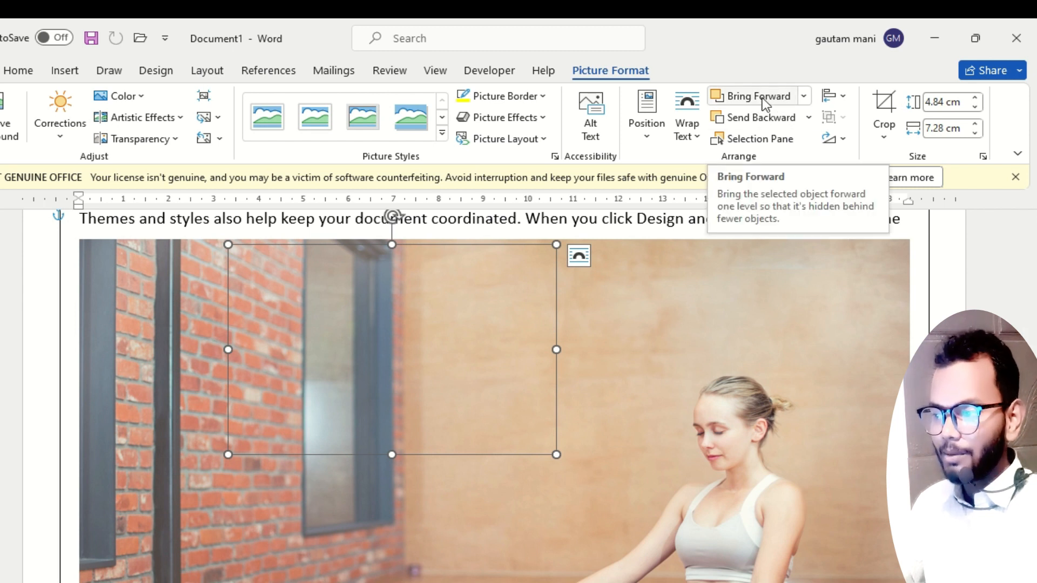
click(805, 97)
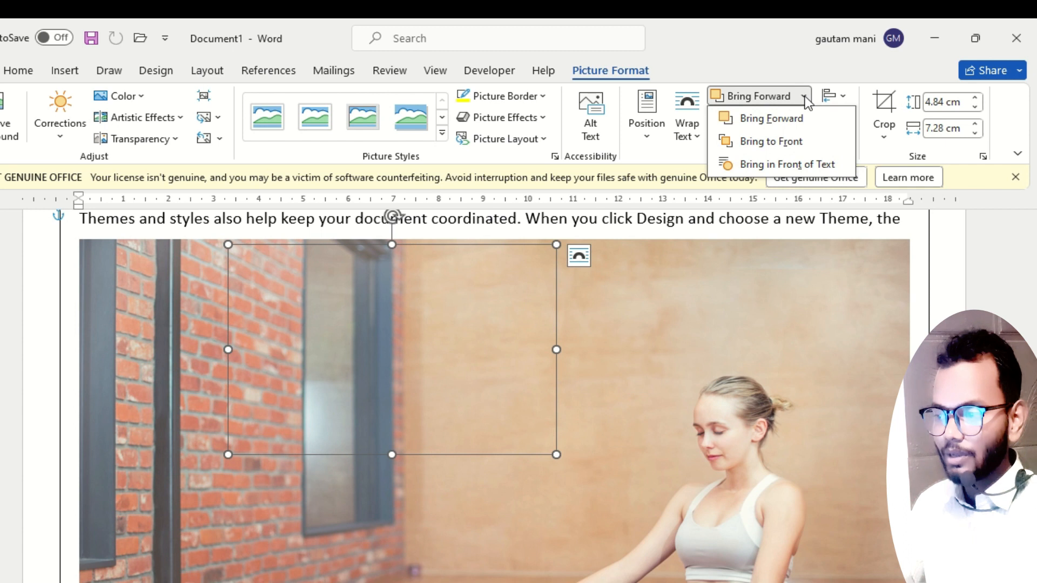
click(773, 144)
Enlarge the panda picture to about 8.23 cm high by 12.36 cm wide and reposition it over the woman picture.
drag(435, 363, 383, 423)
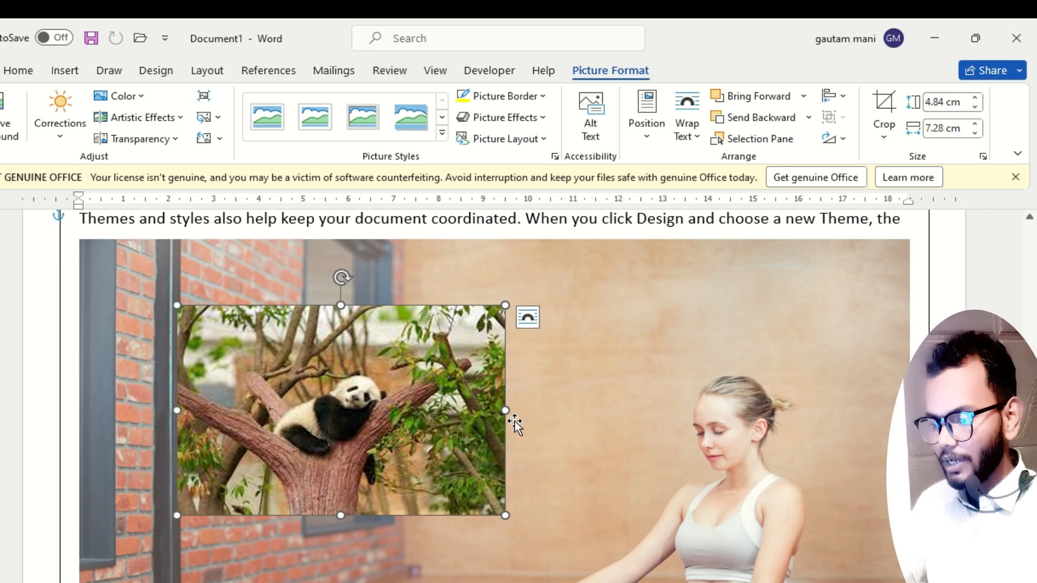
drag(522, 548, 736, 581)
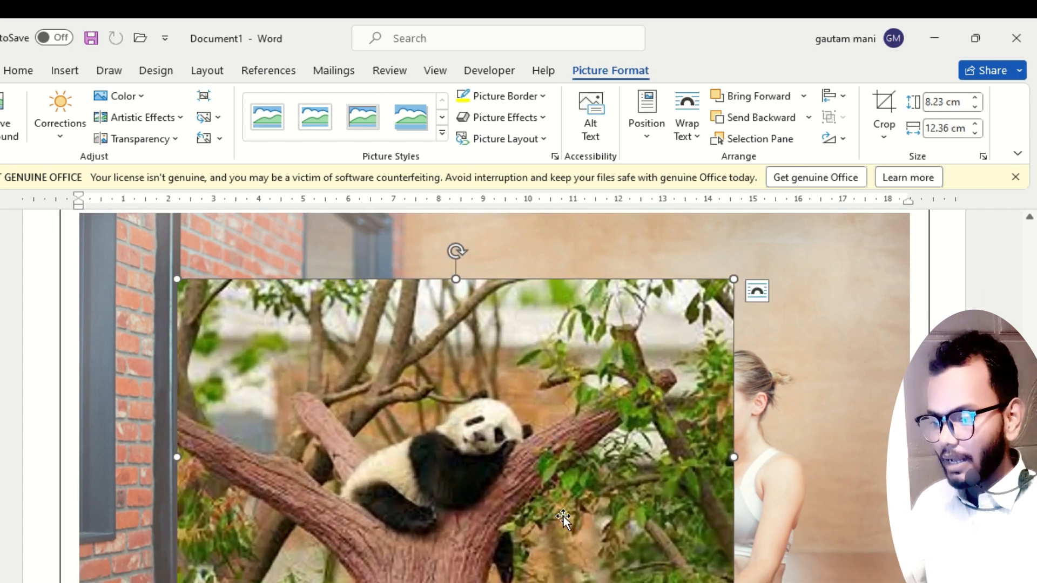
scroll(476, 382, down, 3)
drag(476, 382, 421, 468)
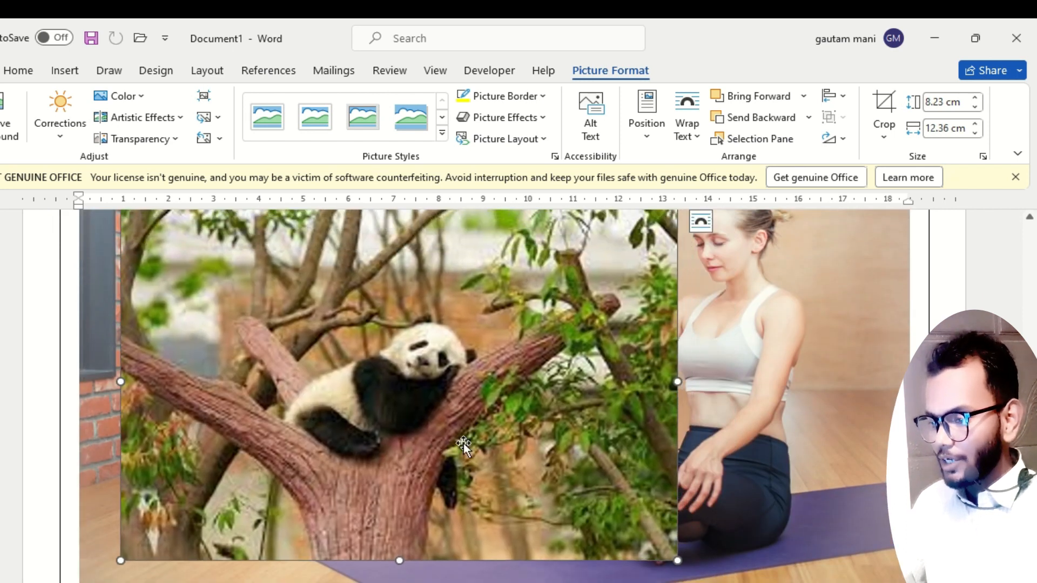
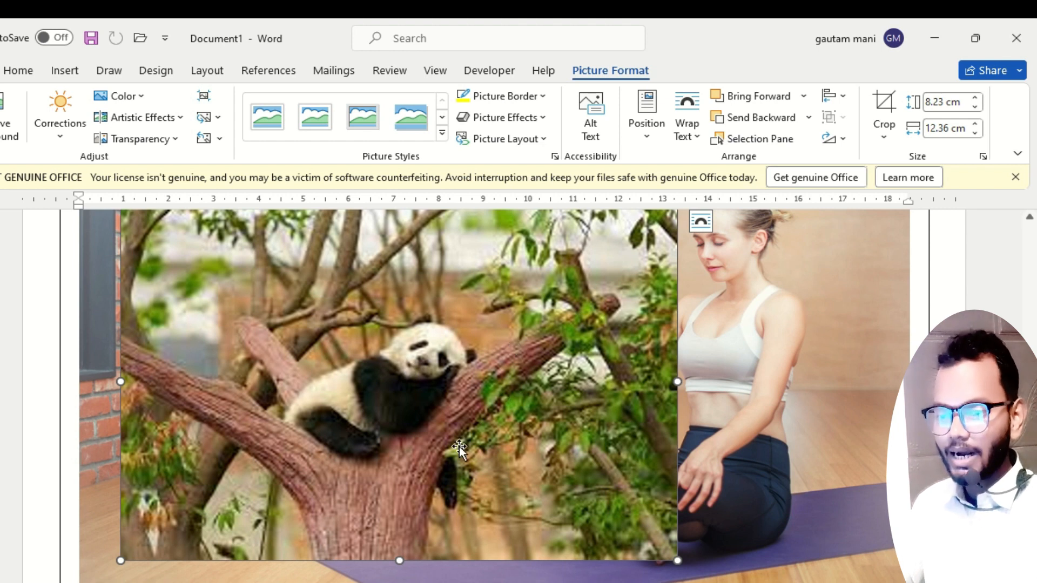
Remove the panda picture's background with the automatic selection and keep the changes.
click(4, 111)
scroll(537, 400, up, 2)
scroll(537, 400, down, 2)
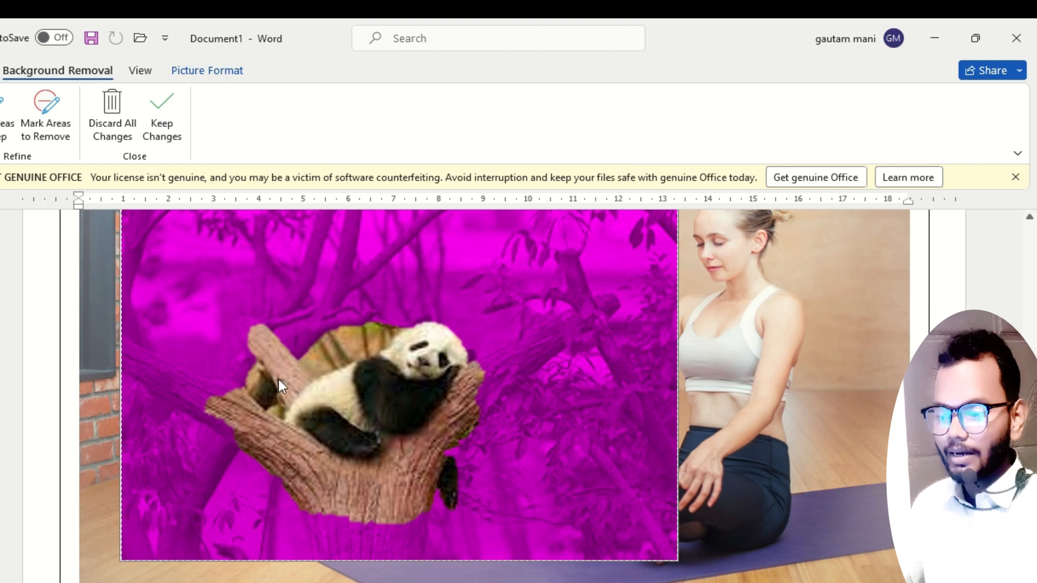
click(168, 108)
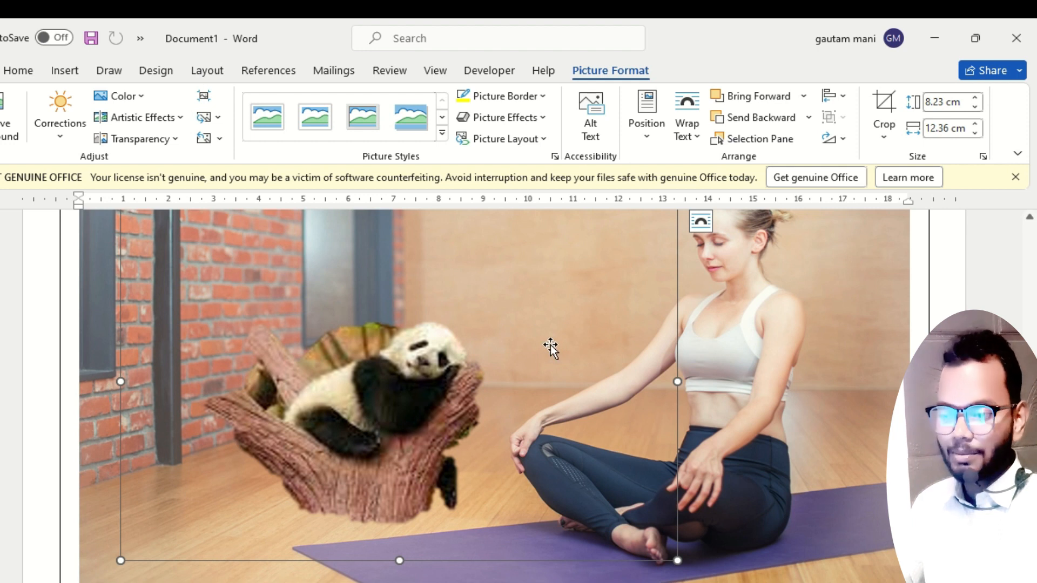
Move the panda cutout up beside the woman's head and shrink it to about 5.25 cm high by 7.89 cm wide.
drag(394, 446, 513, 308)
scroll(517, 420, up, 5)
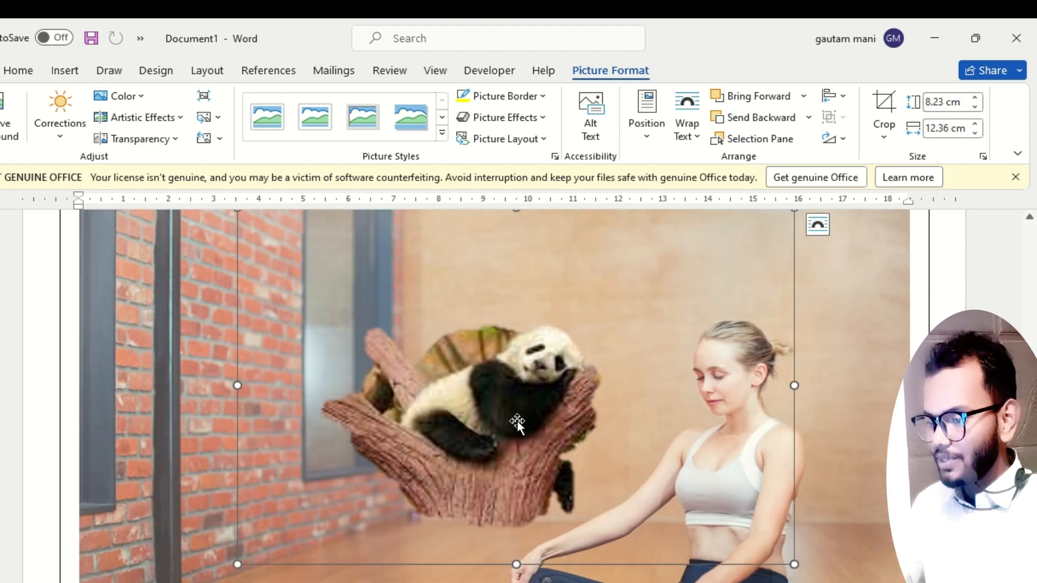
drag(529, 556, 568, 481)
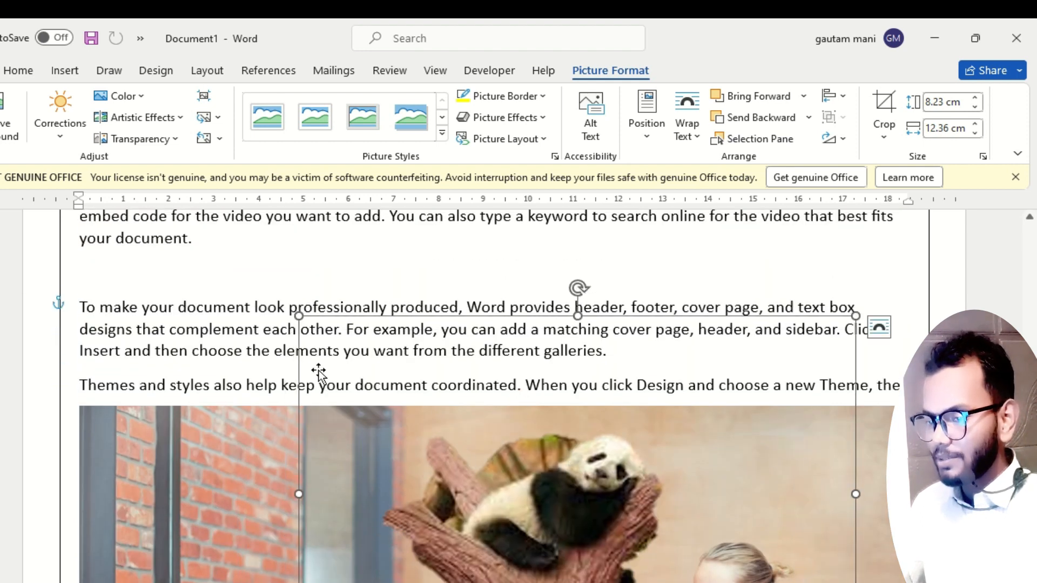
drag(299, 316, 499, 489)
drag(667, 581, 562, 523)
scroll(562, 523, down, 3)
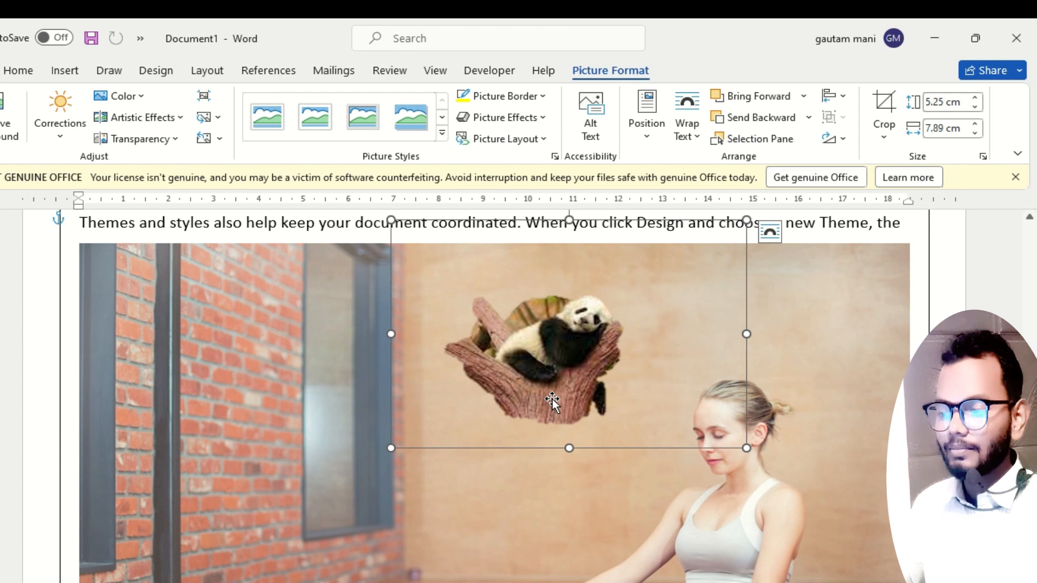
Insert a page break after the last paragraph of the document to start a new page.
click(371, 533)
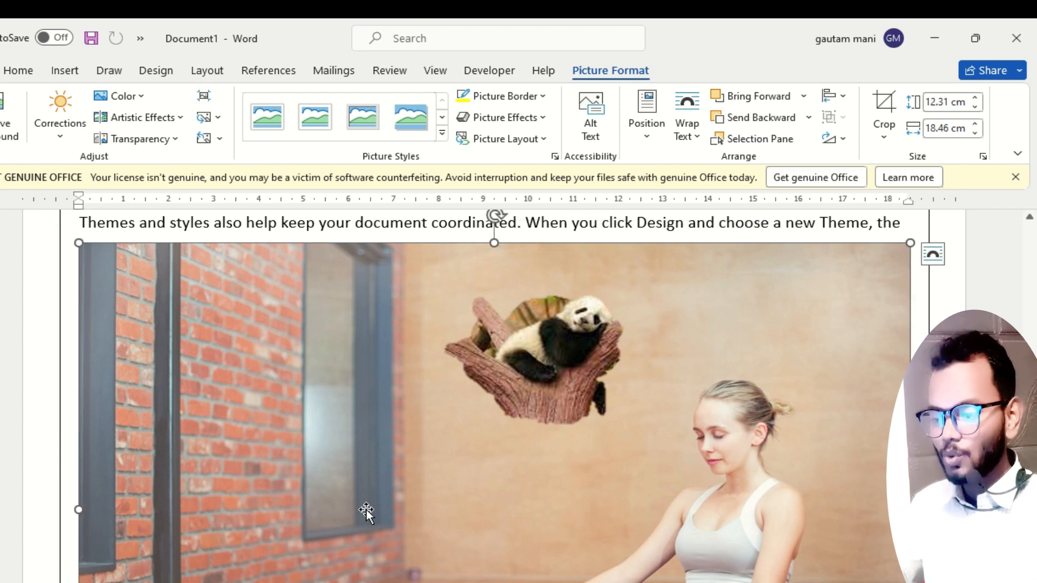
scroll(426, 400, down, 10)
scroll(421, 411, down, 1)
click(138, 454)
key(ctrl+Return)
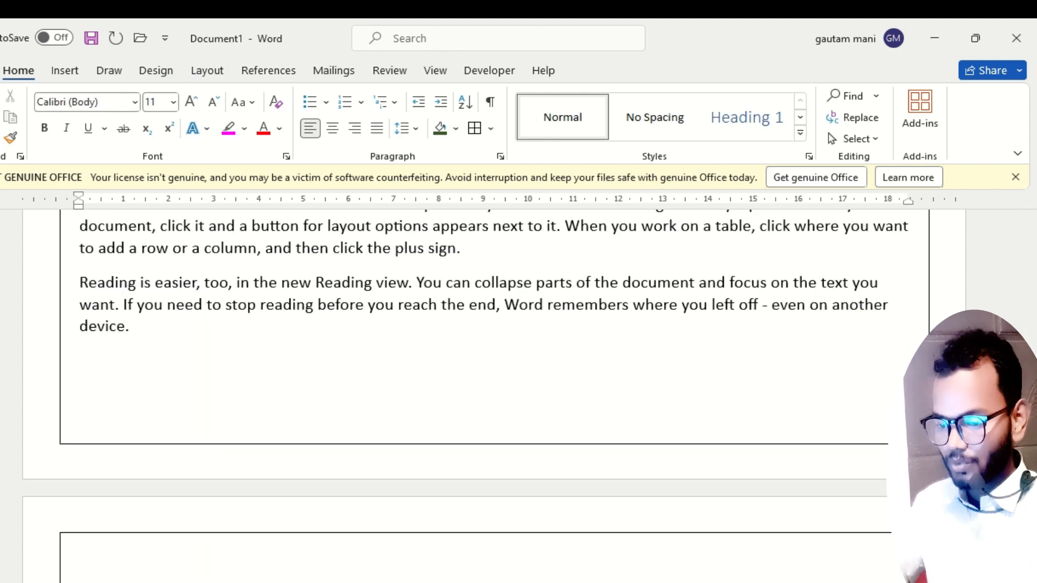
Insert the picture sunset-1373171_1920 from the Downloads folder on this device onto the new page.
click(63, 73)
click(133, 128)
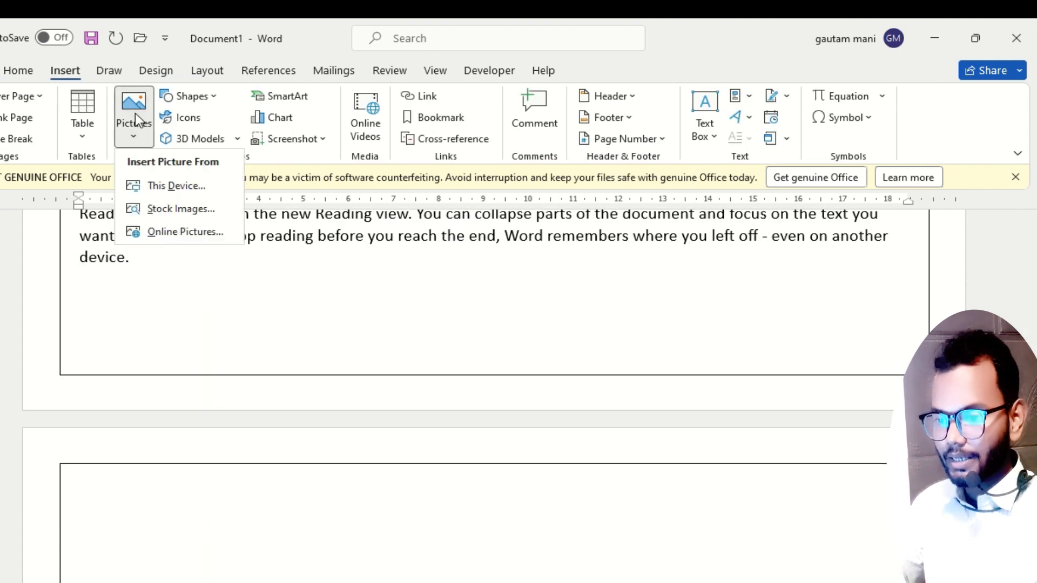
click(173, 194)
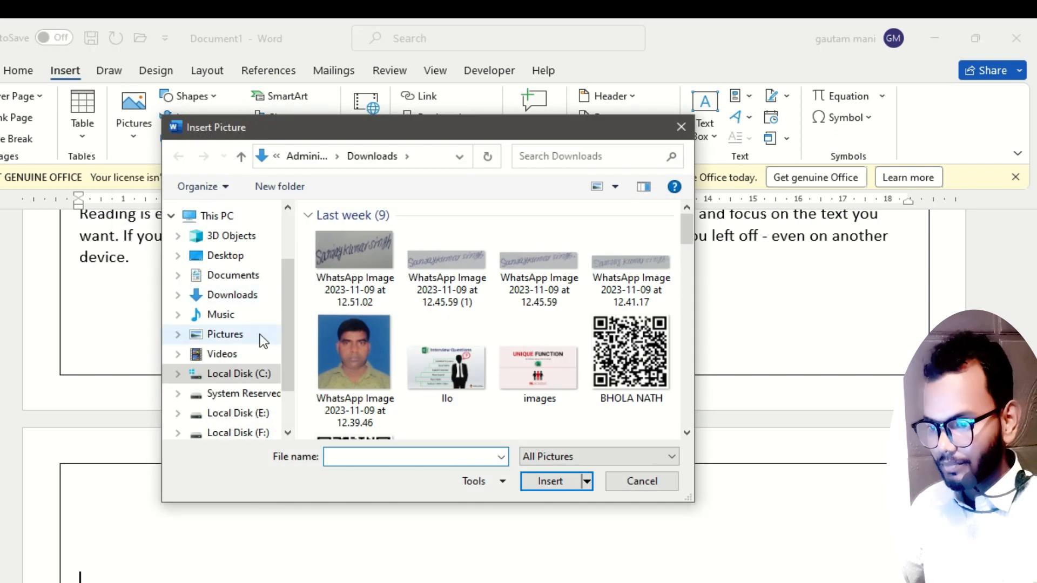
click(238, 294)
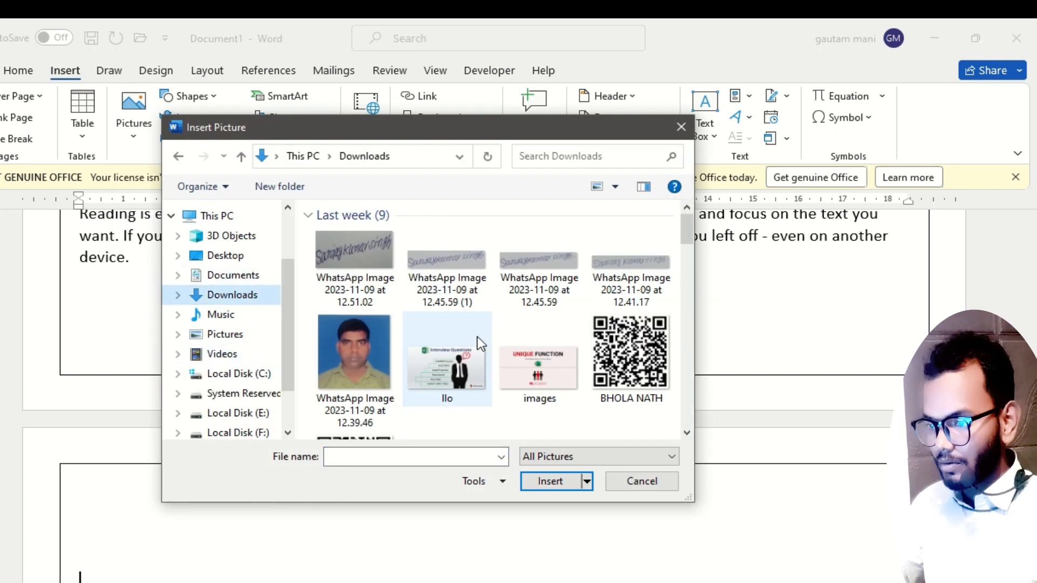
scroll(474, 331, down, 8)
scroll(474, 332, up, 3)
scroll(478, 335, down, 10)
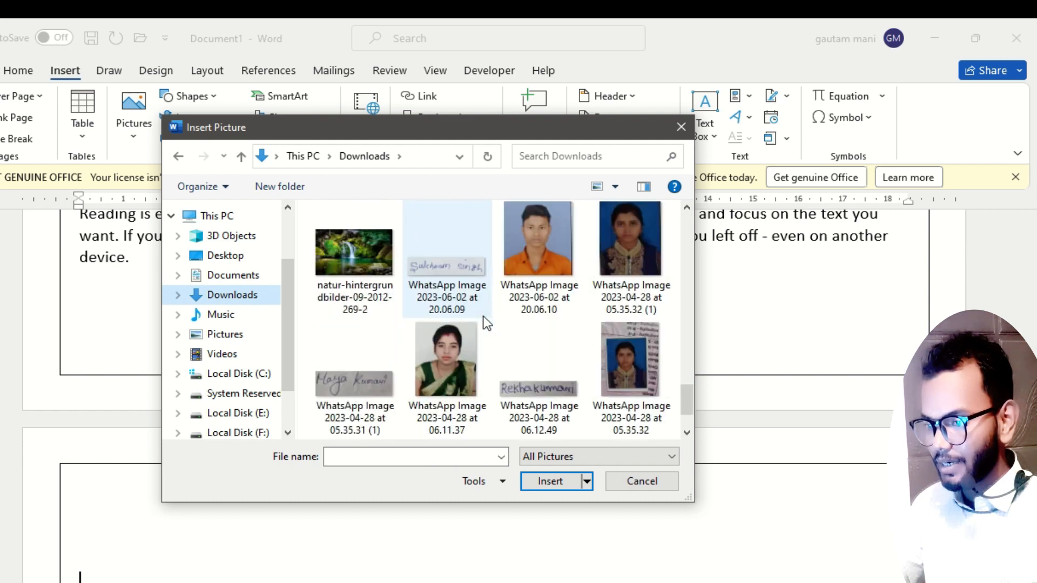
scroll(487, 323, down, 5)
click(358, 380)
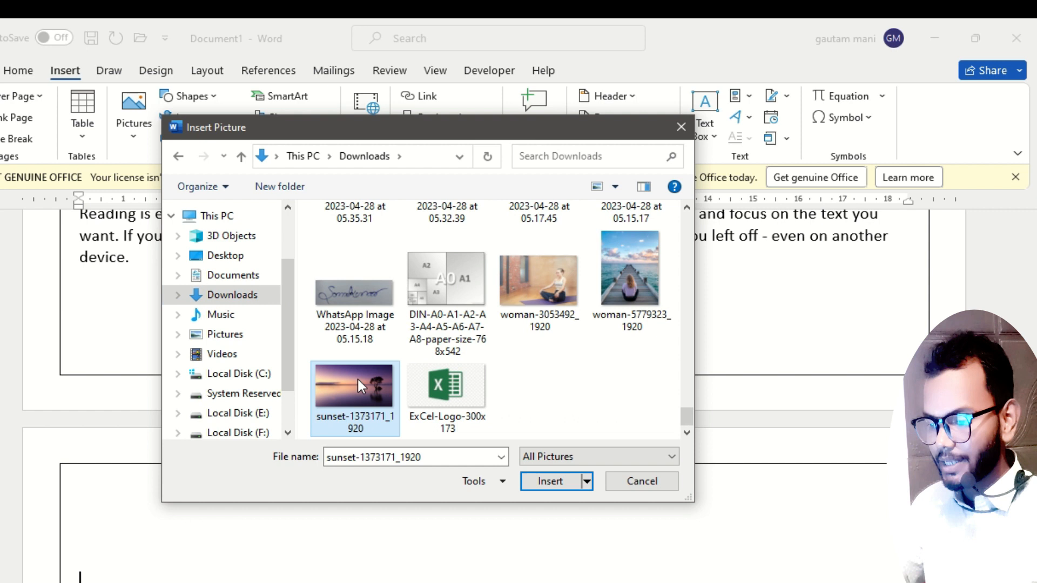
double_click(358, 380)
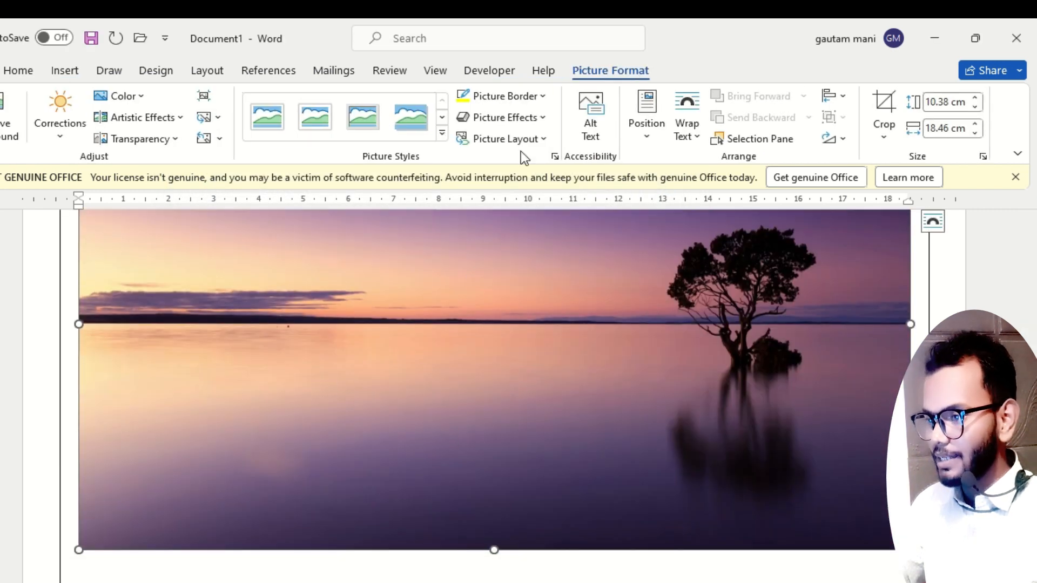
Set the sunset picture's text wrapping to Tight and place the text cursor below the picture.
click(687, 127)
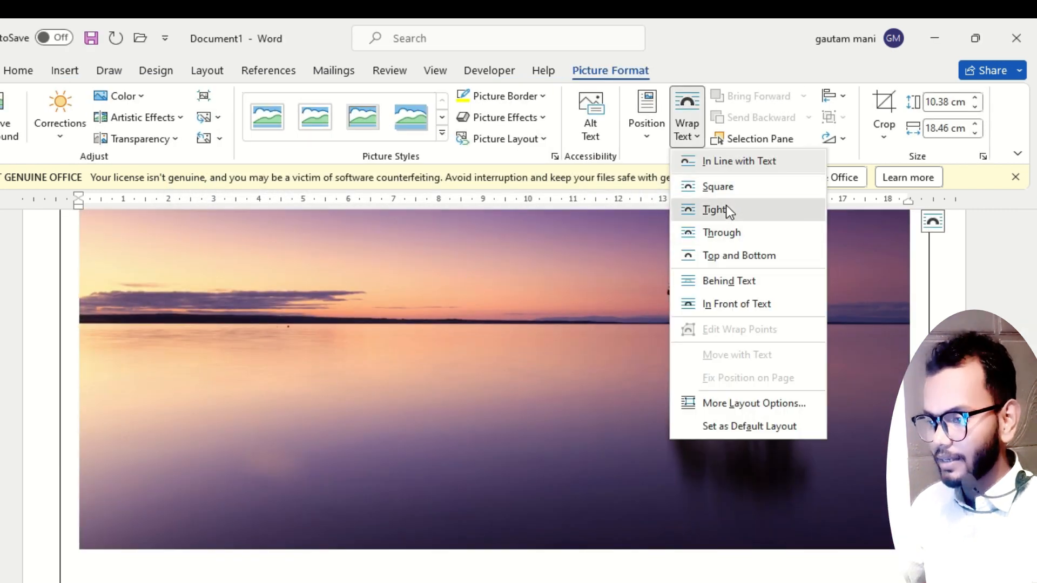
click(729, 211)
scroll(463, 420, down, 5)
click(134, 352)
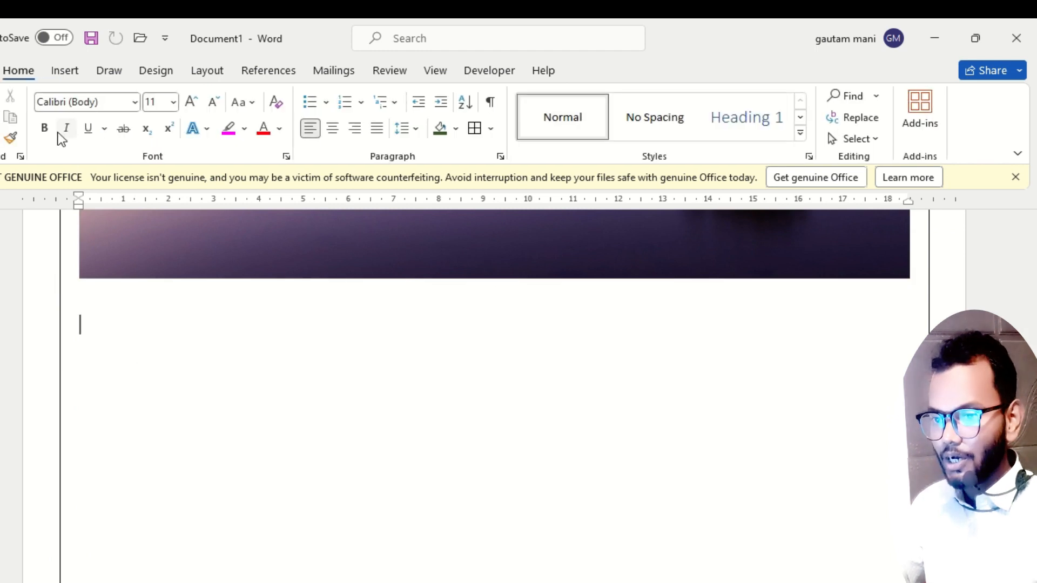
Insert the picture woman-3053492_1920 from the Downloads folder below the sunset picture.
click(65, 70)
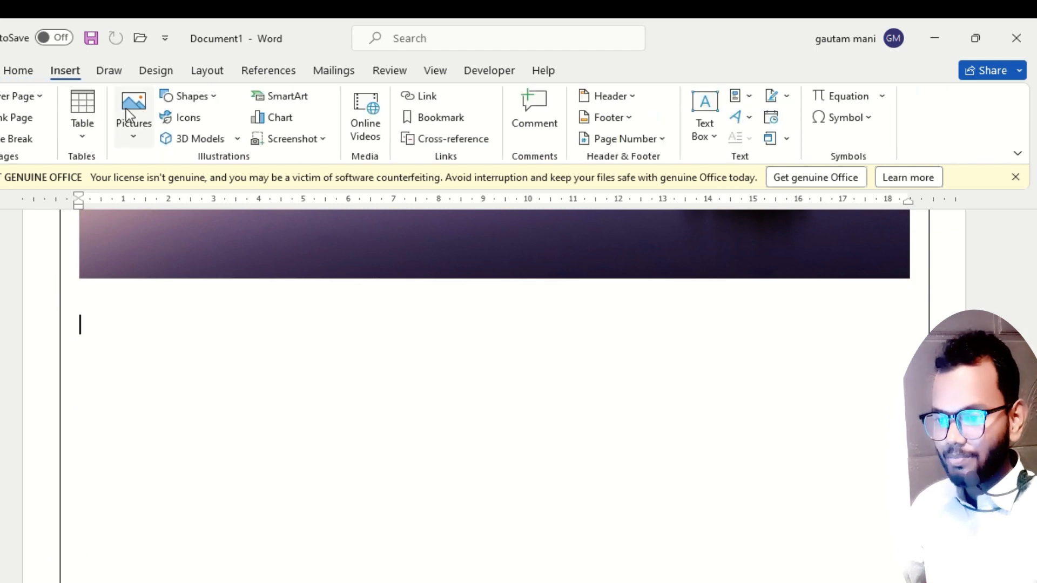
click(131, 117)
click(176, 186)
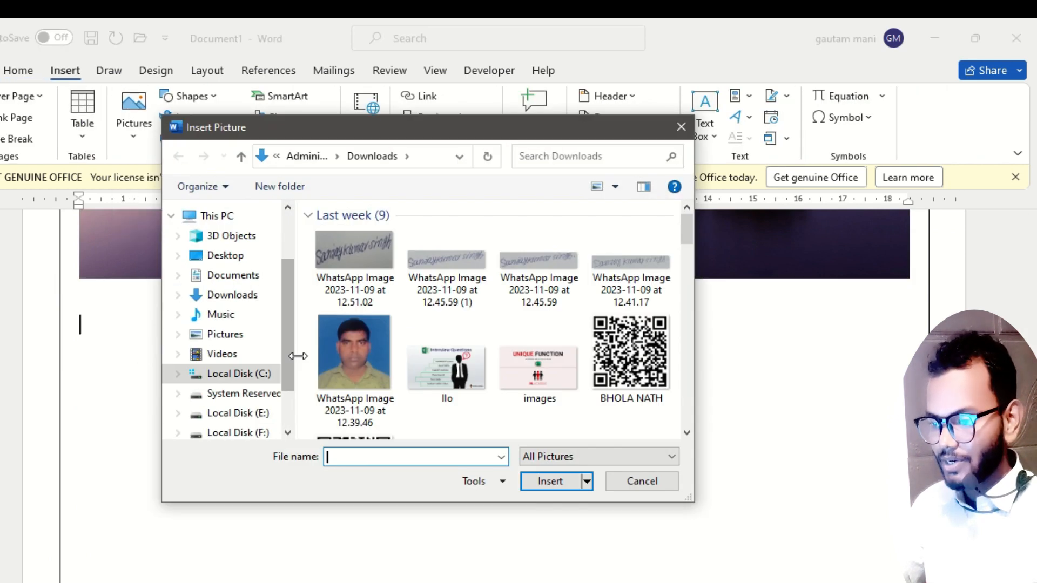
scroll(443, 368, down, 10)
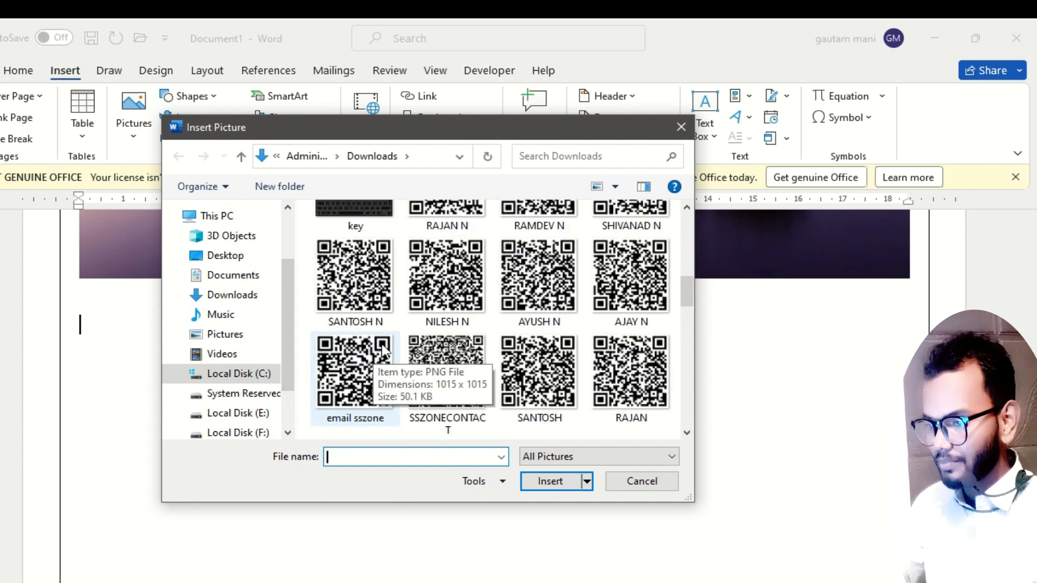
scroll(439, 332, down, 12)
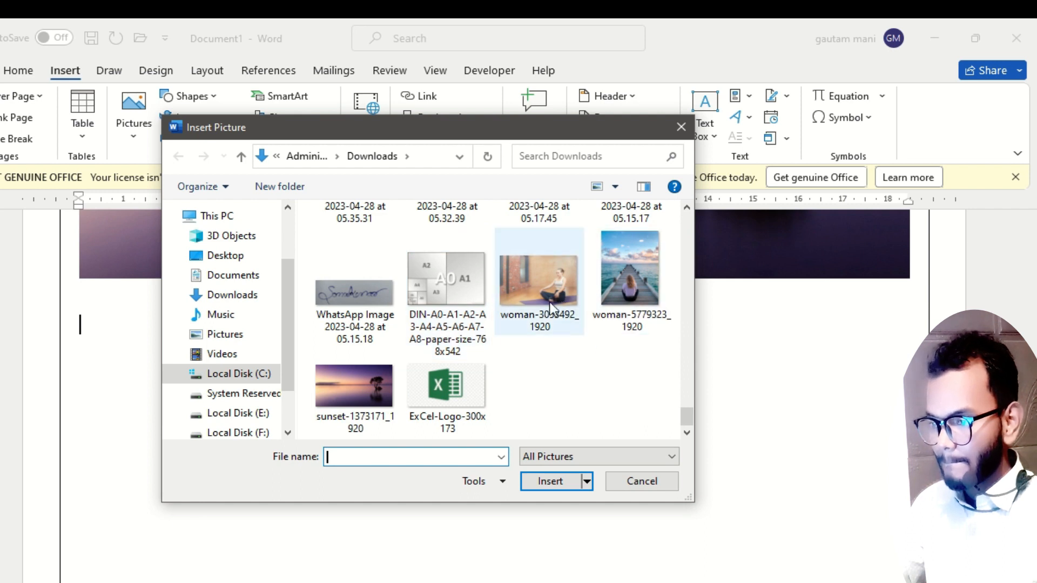
double_click(550, 286)
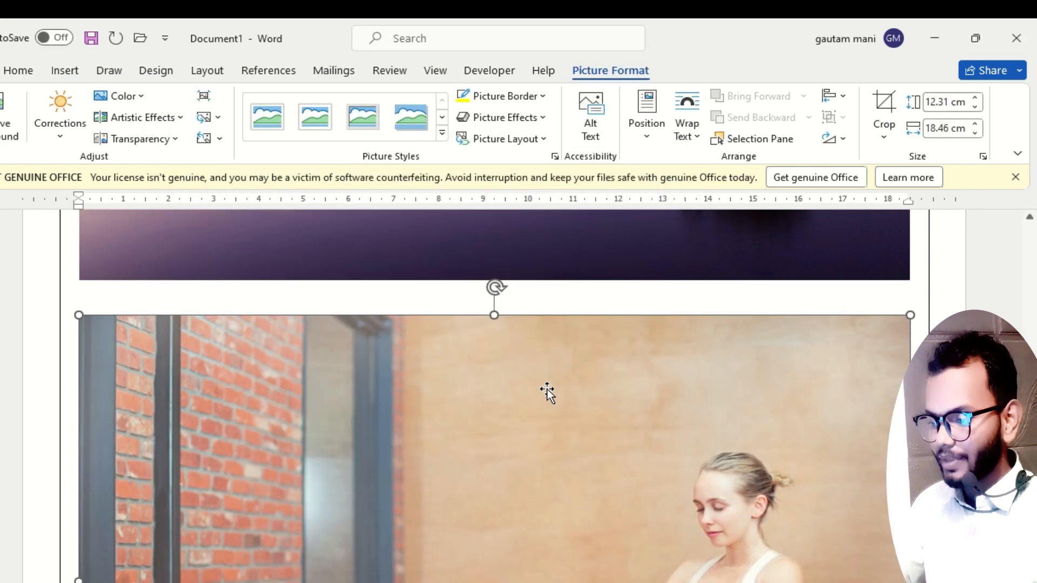
Set the text wrapping of the woman picture below the sunset to Tight.
scroll(561, 475, down, 4)
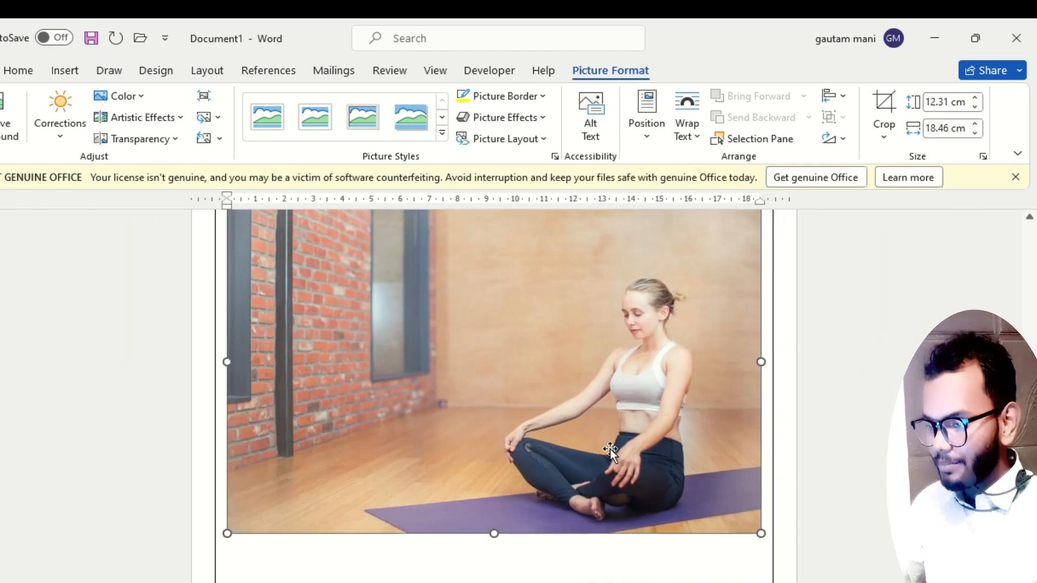
scroll(537, 440, up, 2)
scroll(543, 422, up, 4)
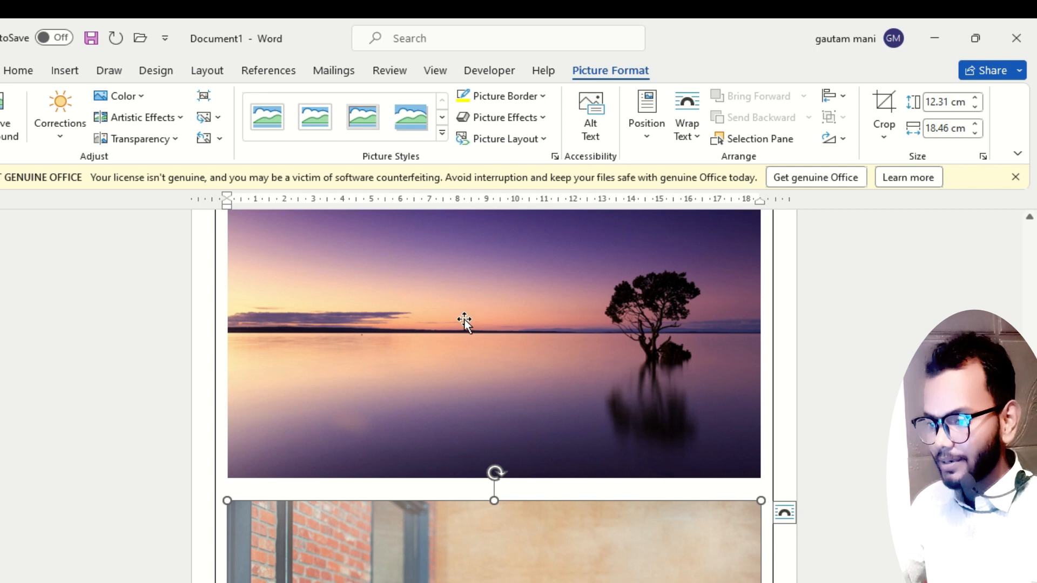
scroll(555, 536, down, 4)
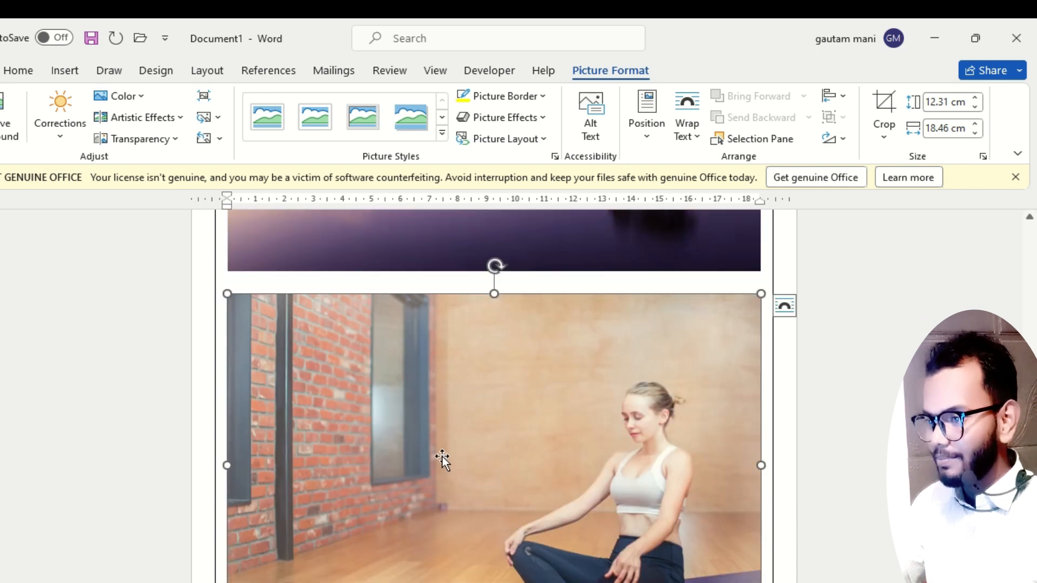
click(684, 132)
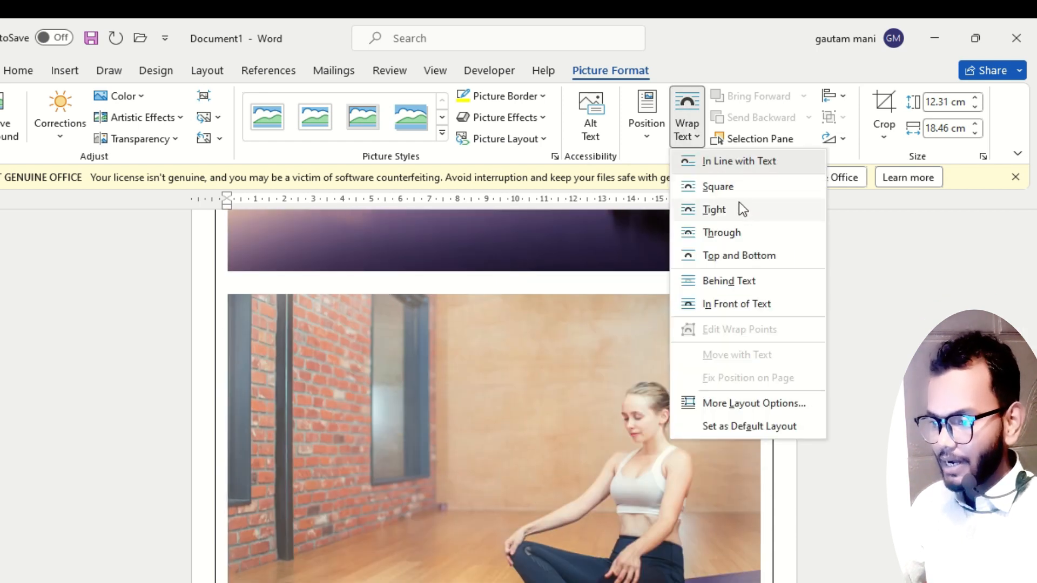
click(739, 208)
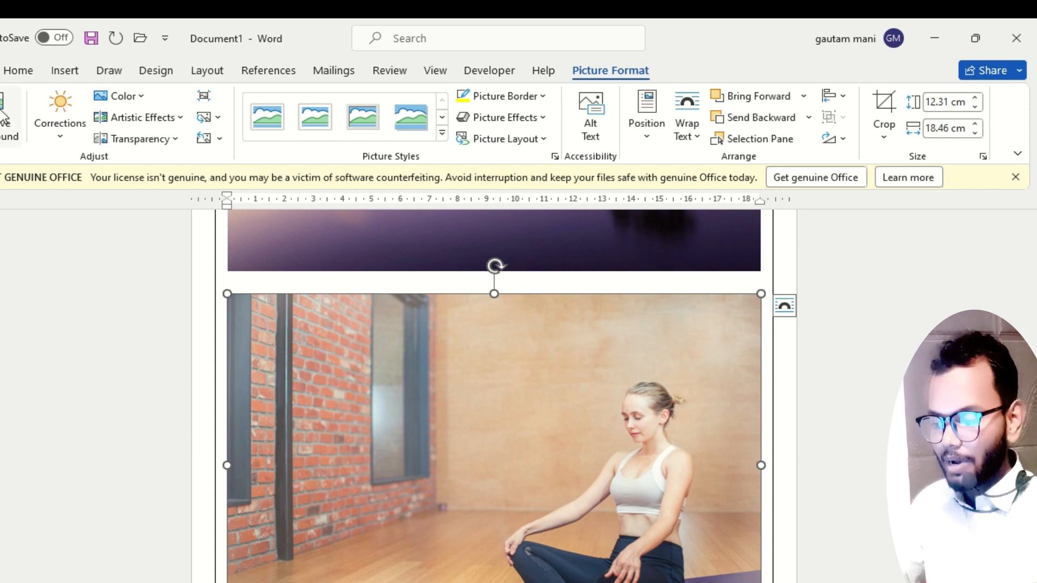
Start background removal on the woman picture below the sunset and check which areas are selected.
click(20, 127)
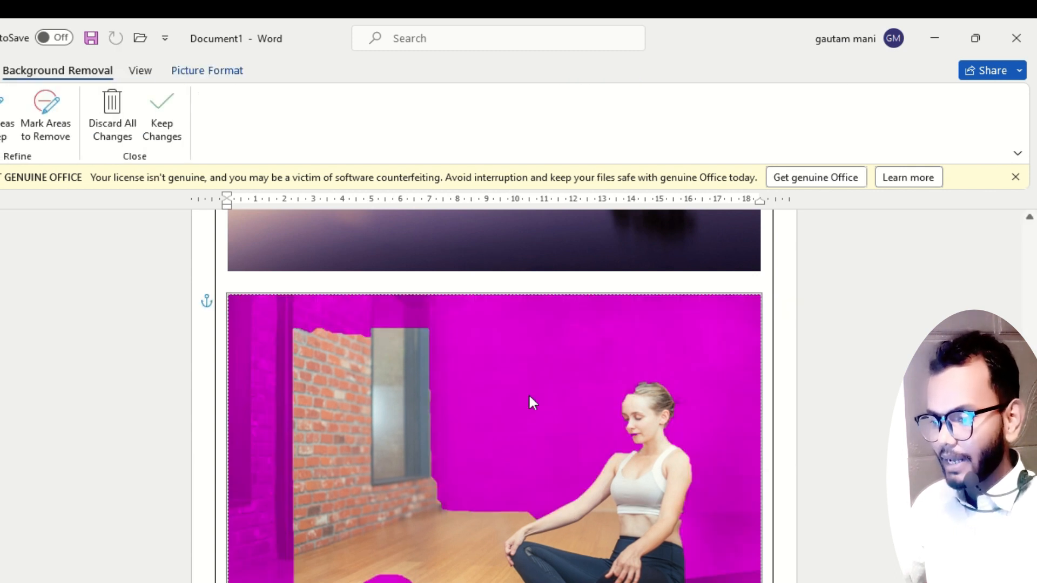
scroll(577, 373, down, 2)
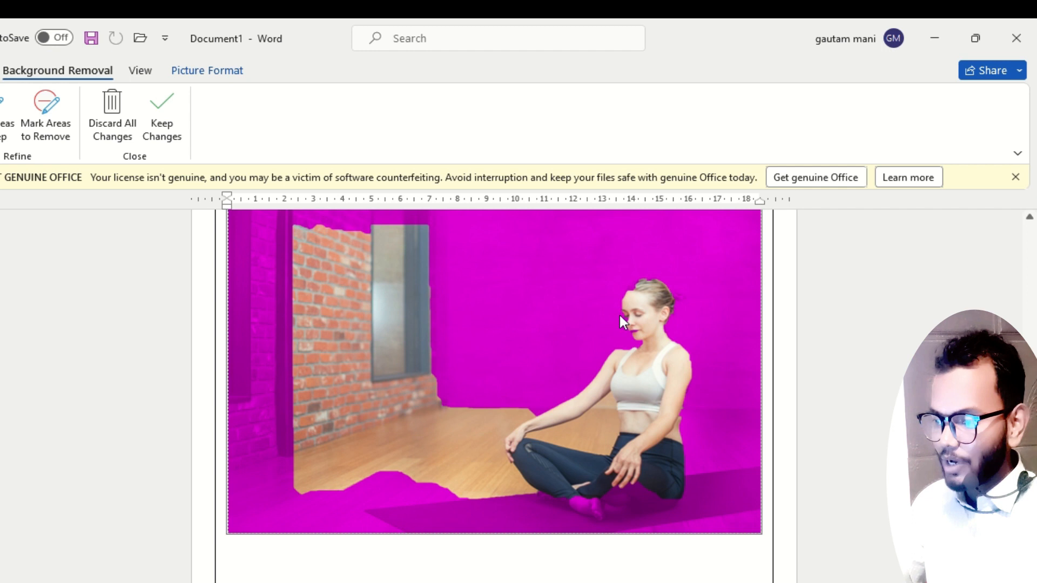
ctrl+scroll(676, 335, up, 4)
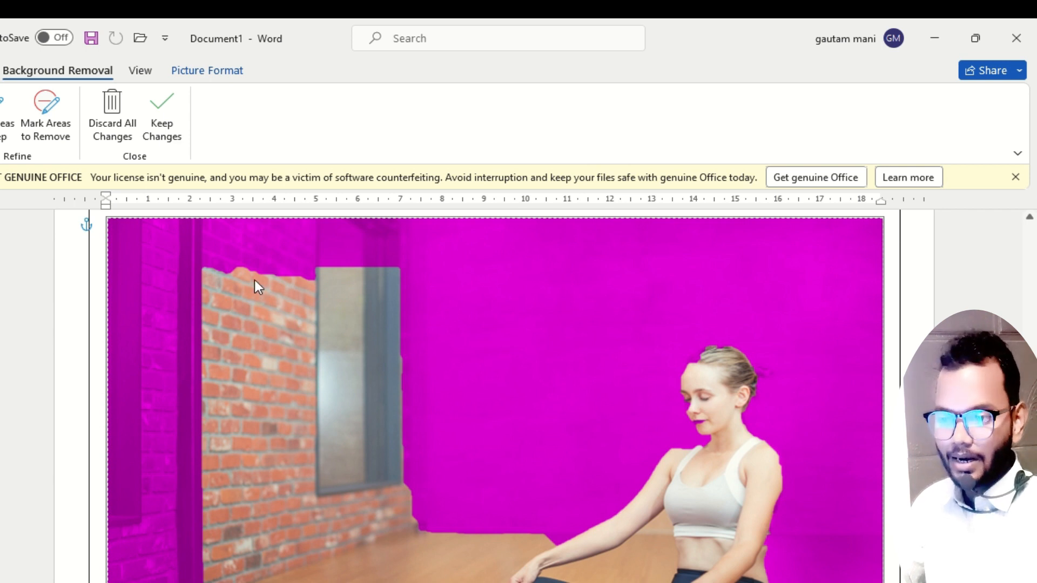
Mark the brick wall, the window, and the floor beside the woman and under her arm as areas to remove.
click(45, 109)
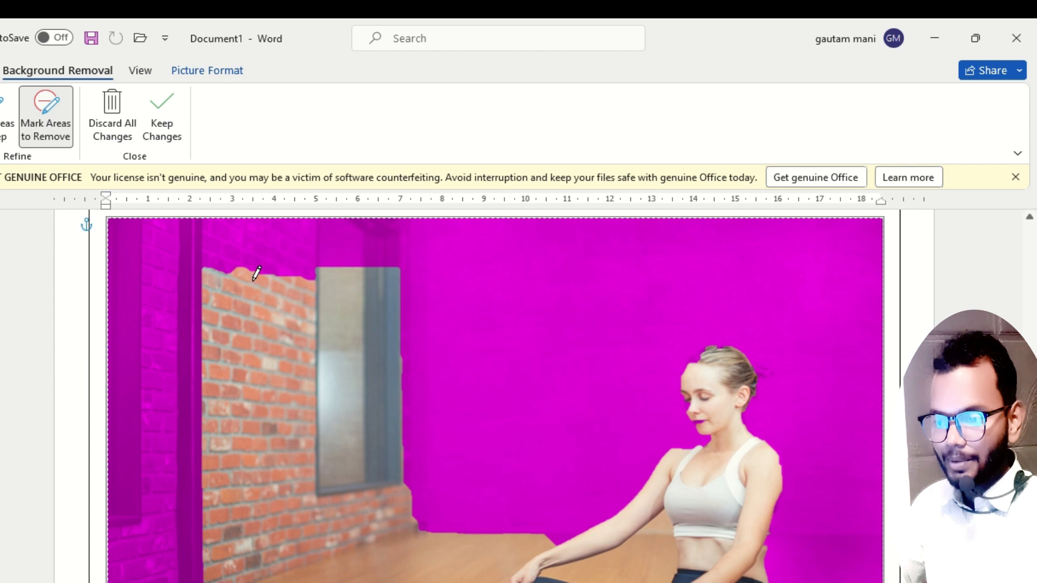
drag(255, 279, 226, 436)
drag(296, 280, 279, 537)
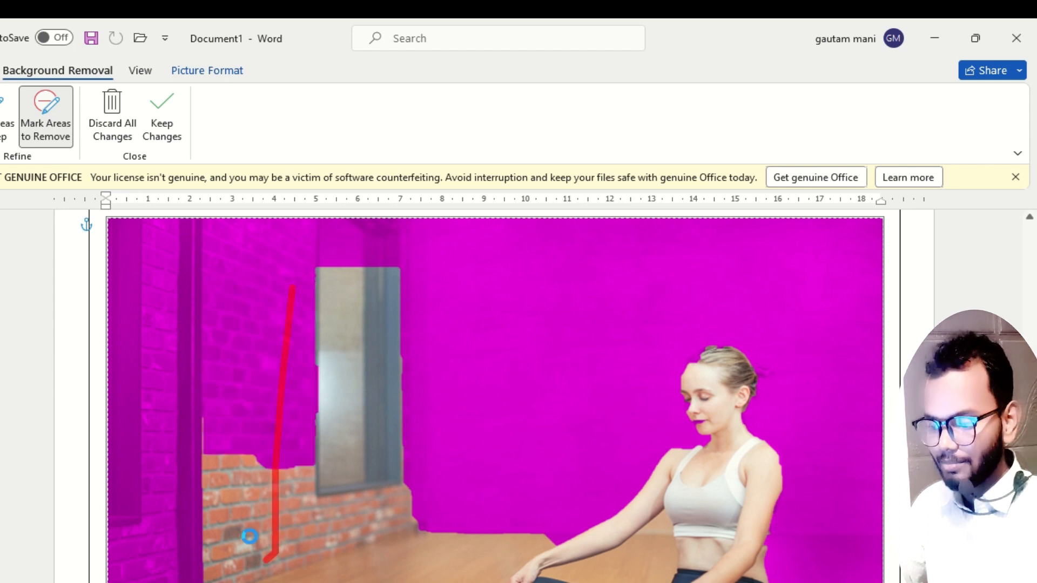
scroll(246, 486, down, 2)
drag(250, 407, 240, 543)
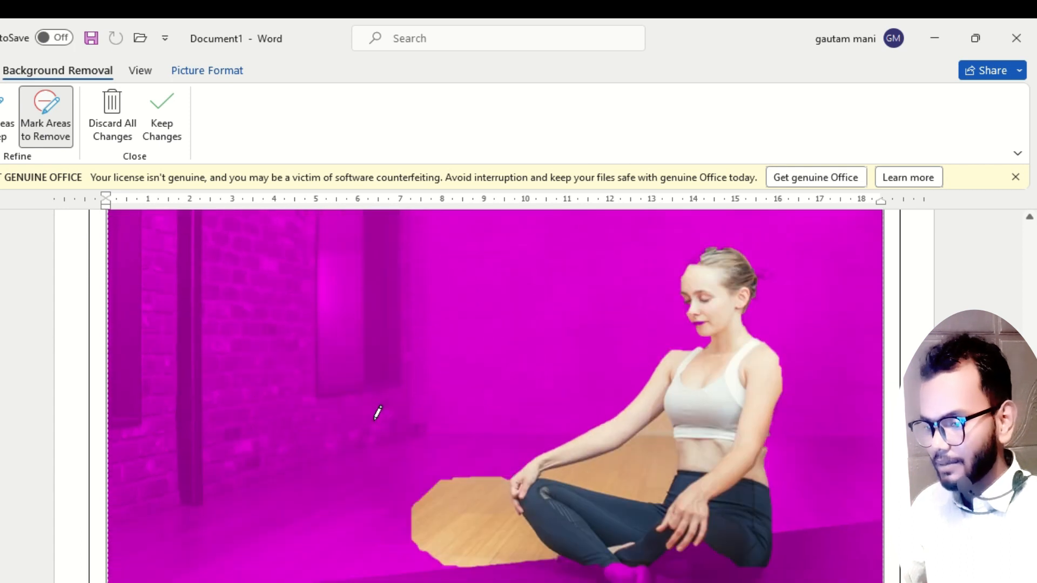
mouse_move(462, 493)
mouse_down()
mouse_move(477, 560)
mouse_move(508, 545)
mouse_up()
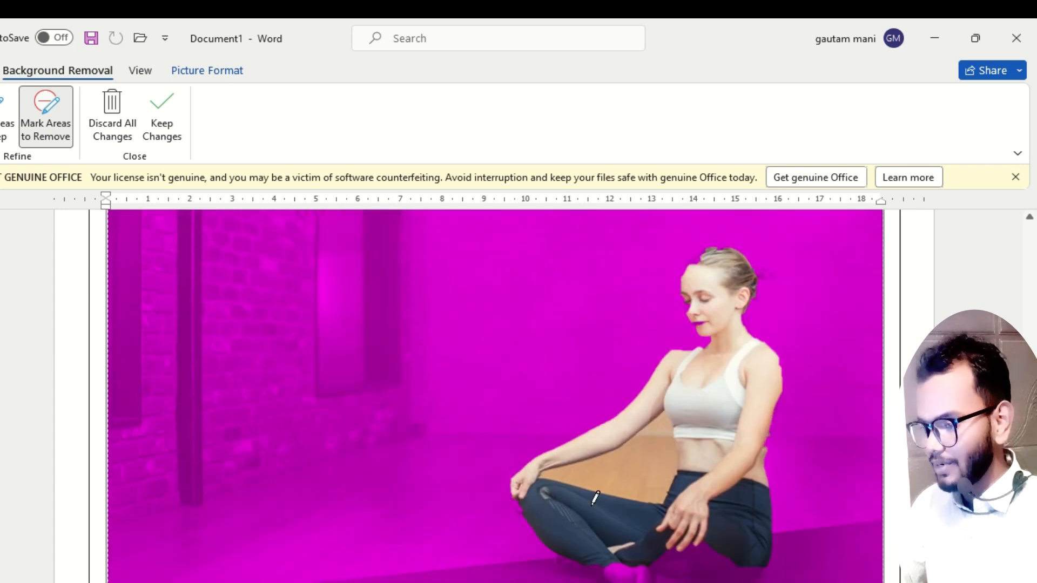
mouse_move(642, 449)
mouse_down()
mouse_move(621, 492)
mouse_move(651, 496)
mouse_up()
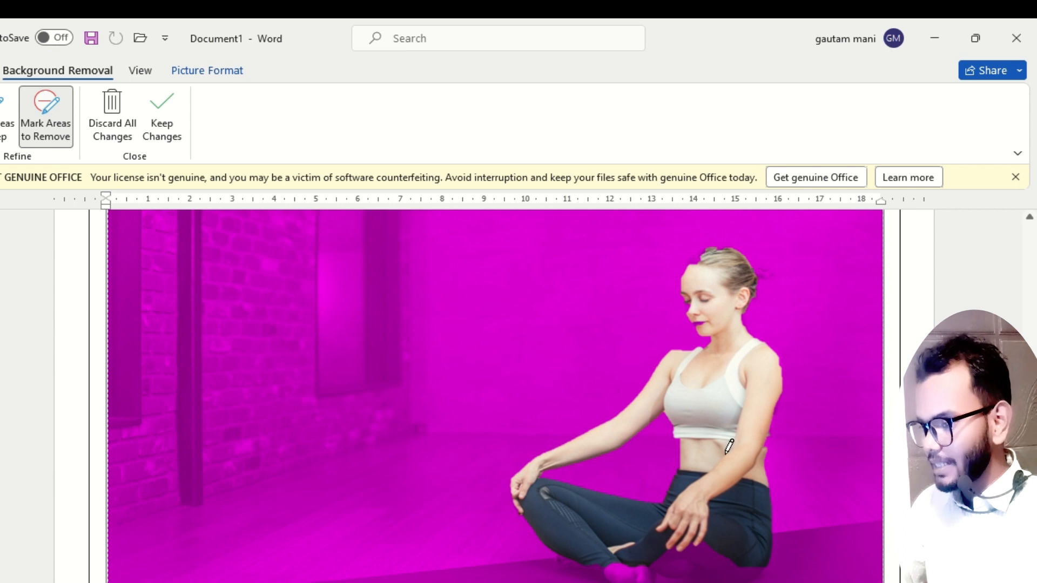
scroll(770, 421, up, 2)
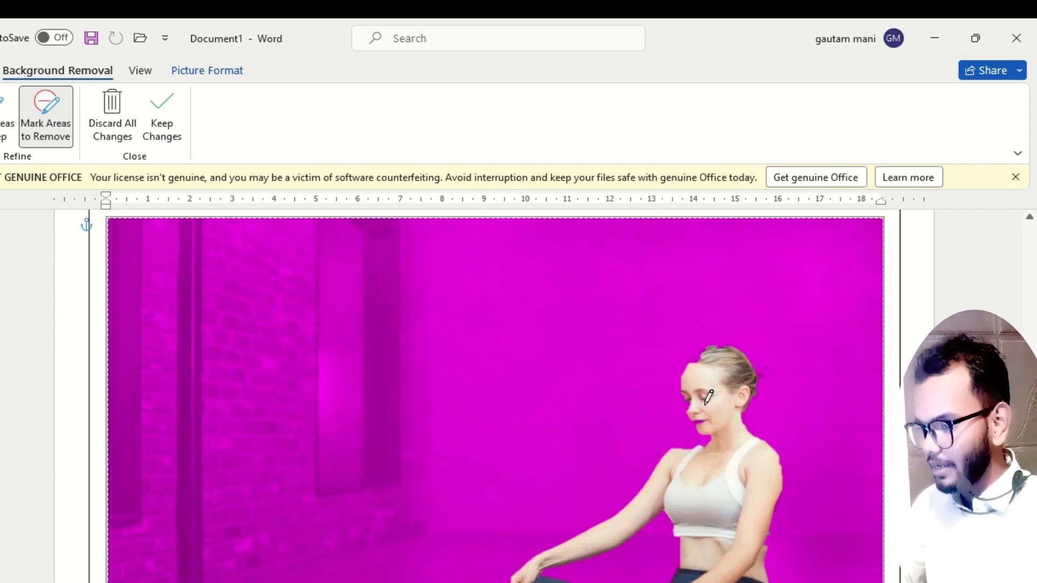
scroll(713, 421, up, 3)
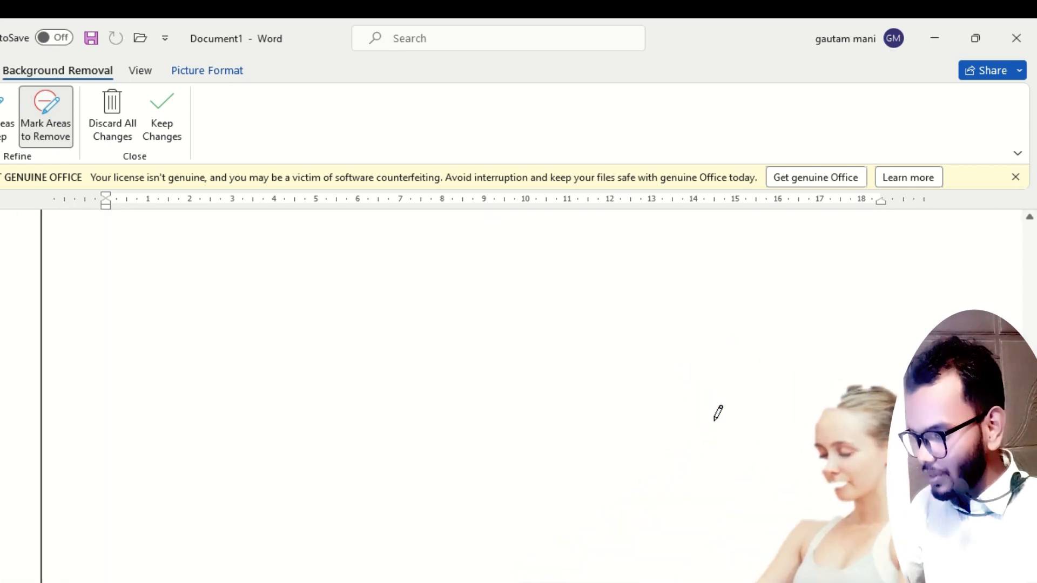
Mark the woman's lips, the front of her hair, her hair bun, and her waist as areas to keep.
scroll(718, 413, up, 3)
scroll(814, 484, right, 2)
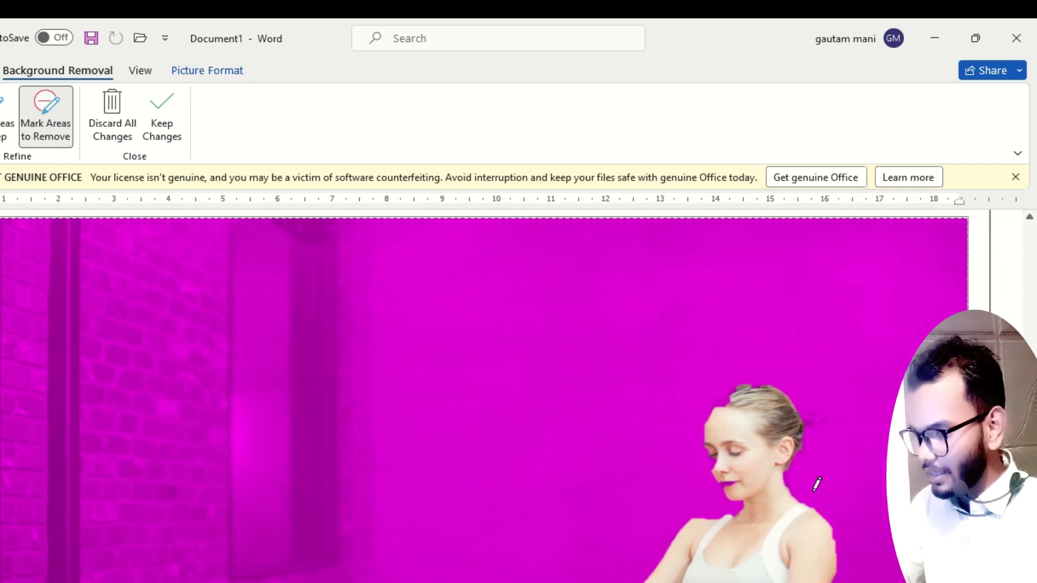
scroll(810, 481, down, 3)
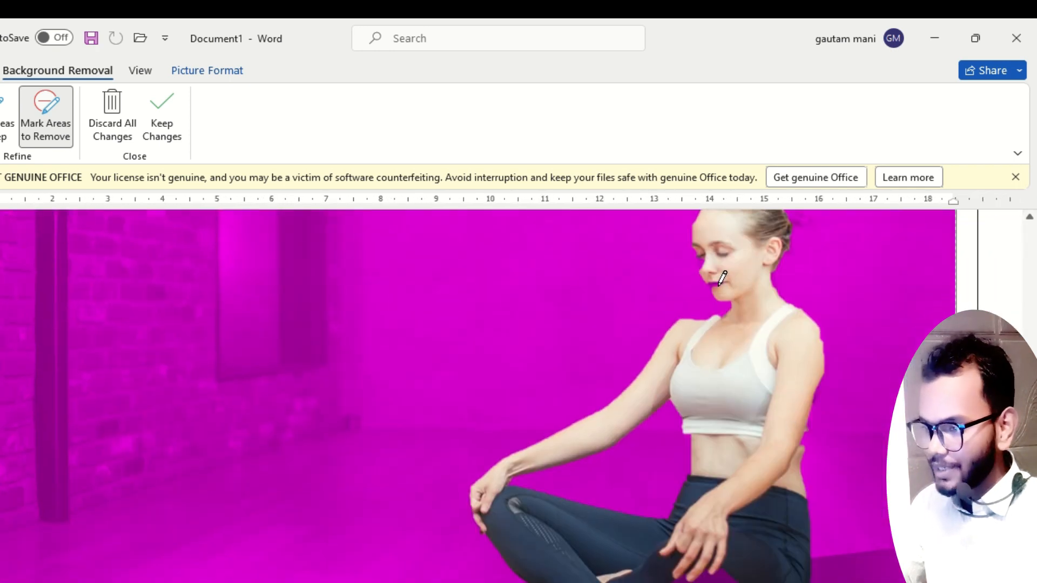
scroll(702, 290, up, 1)
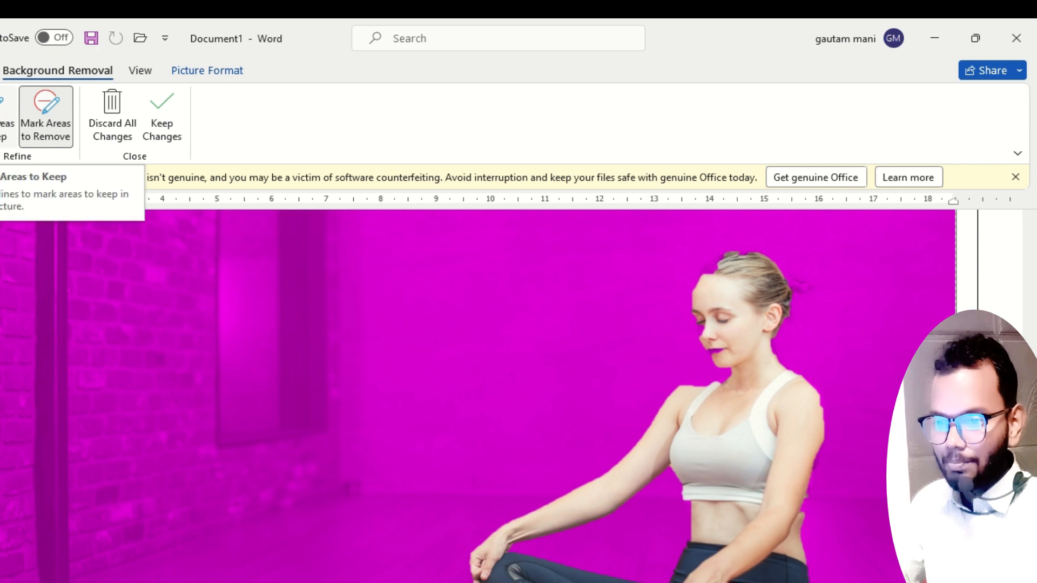
click(8, 116)
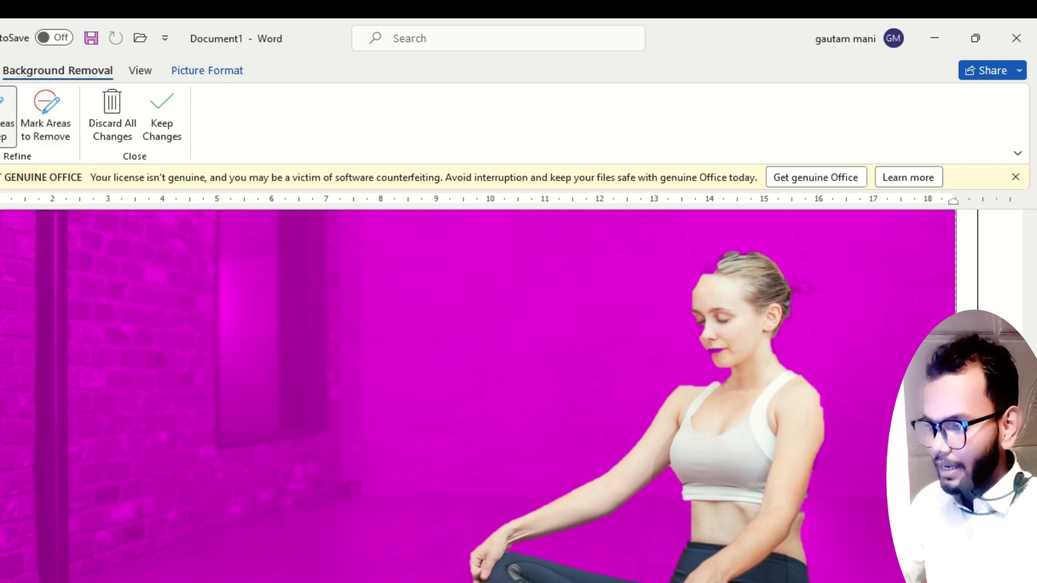
click(714, 350)
click(702, 304)
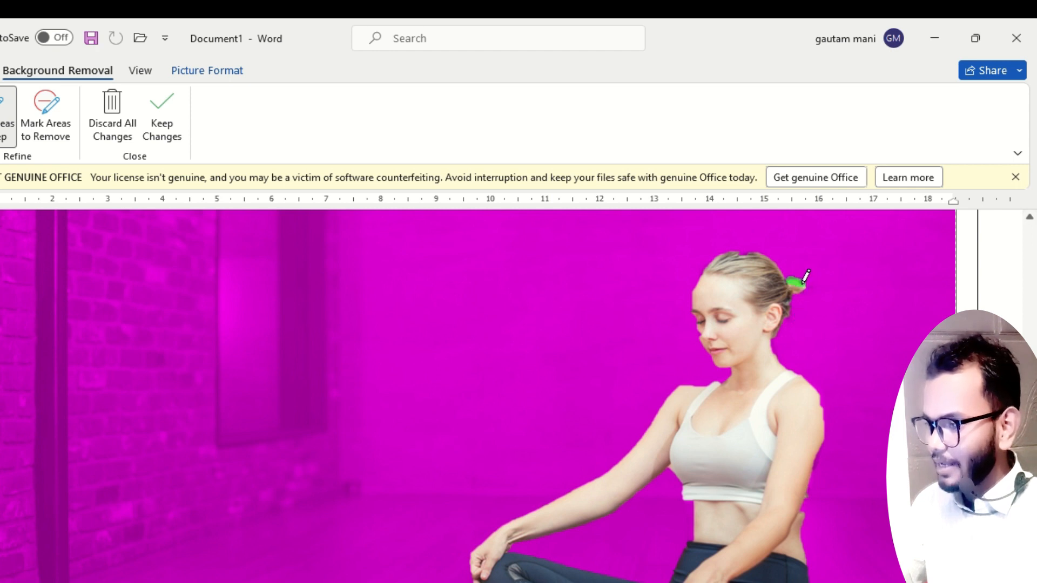
mouse_move(714, 513)
mouse_down()
mouse_move(738, 541)
mouse_move(744, 531)
mouse_up()
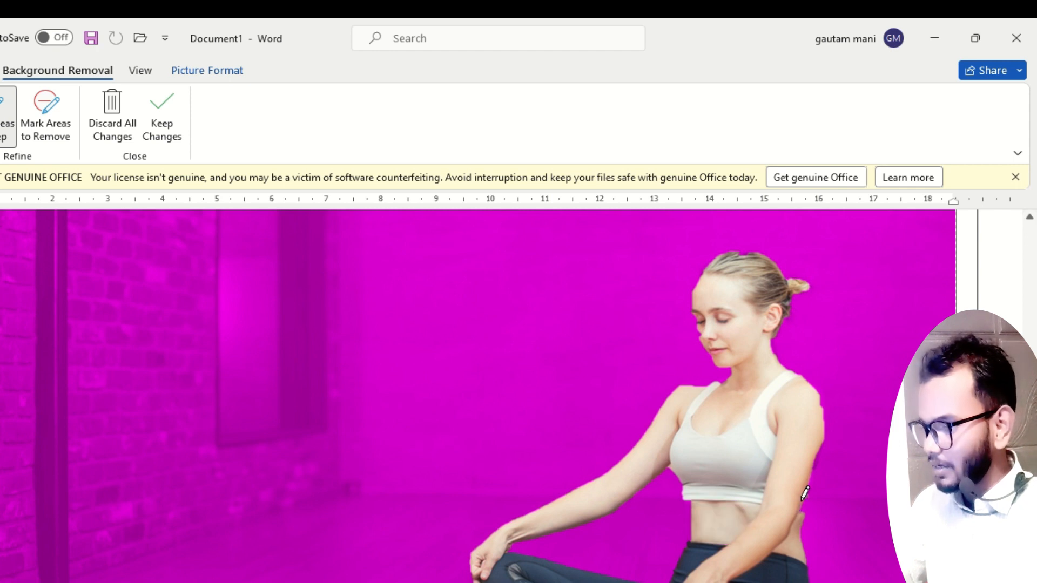
Mark the woman's feet and lower legs as areas to keep, and apply the background removal.
scroll(749, 440, down, 5)
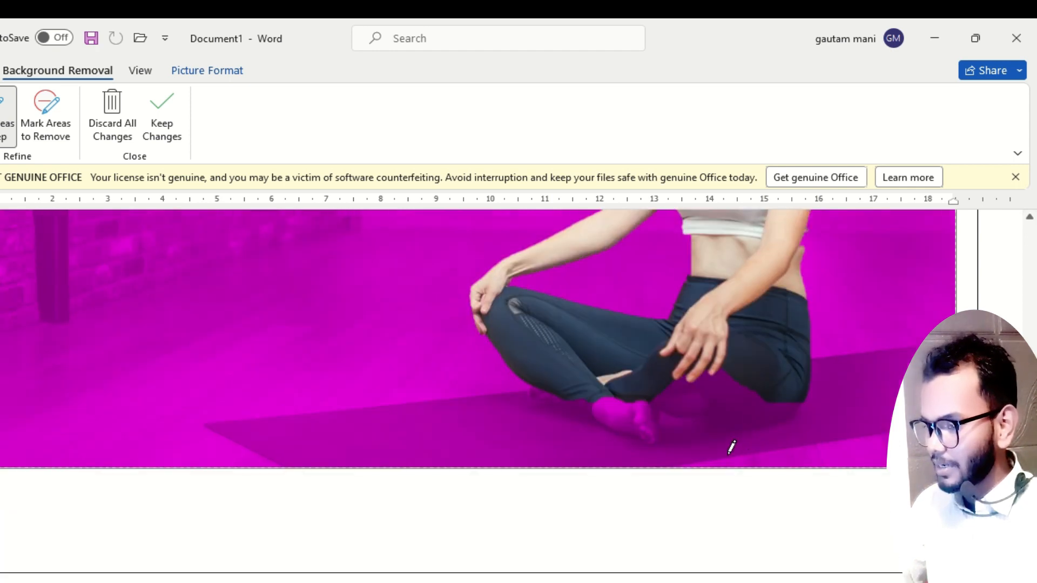
mouse_move(637, 413)
mouse_down()
mouse_move(673, 419)
mouse_move(677, 431)
mouse_up()
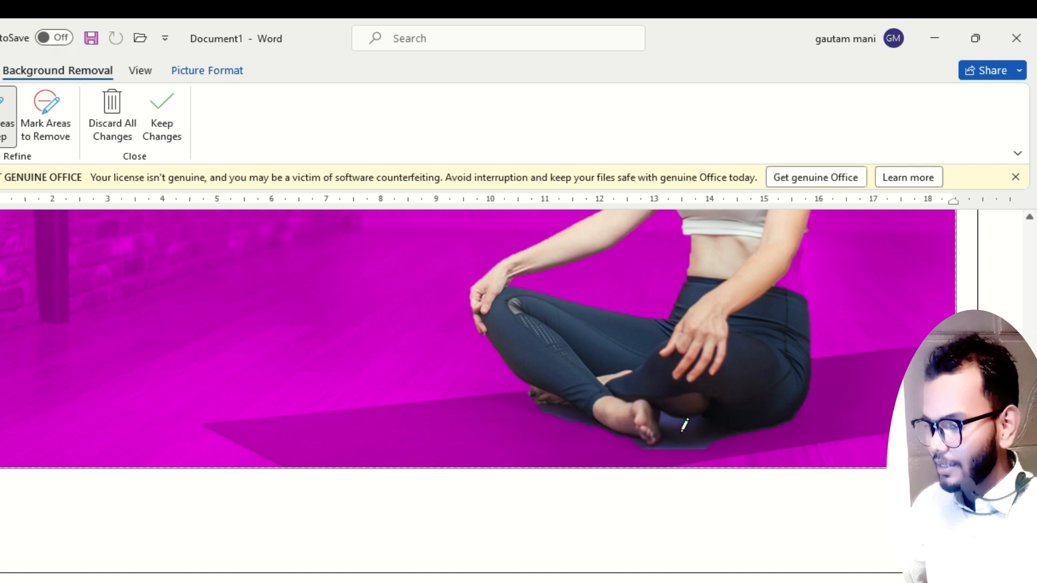
scroll(690, 423, up, 6)
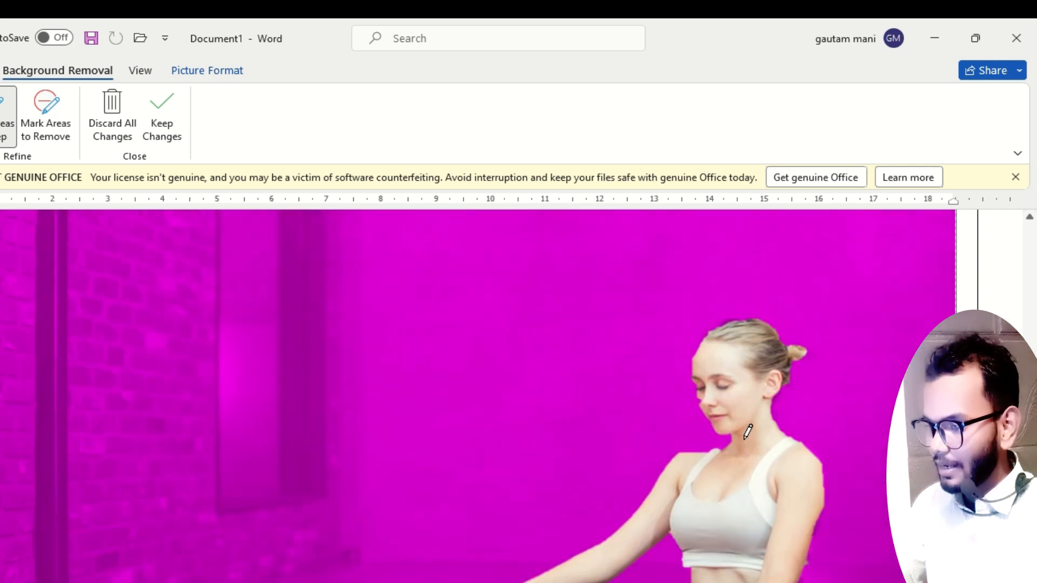
click(158, 119)
scroll(681, 466, down, 5)
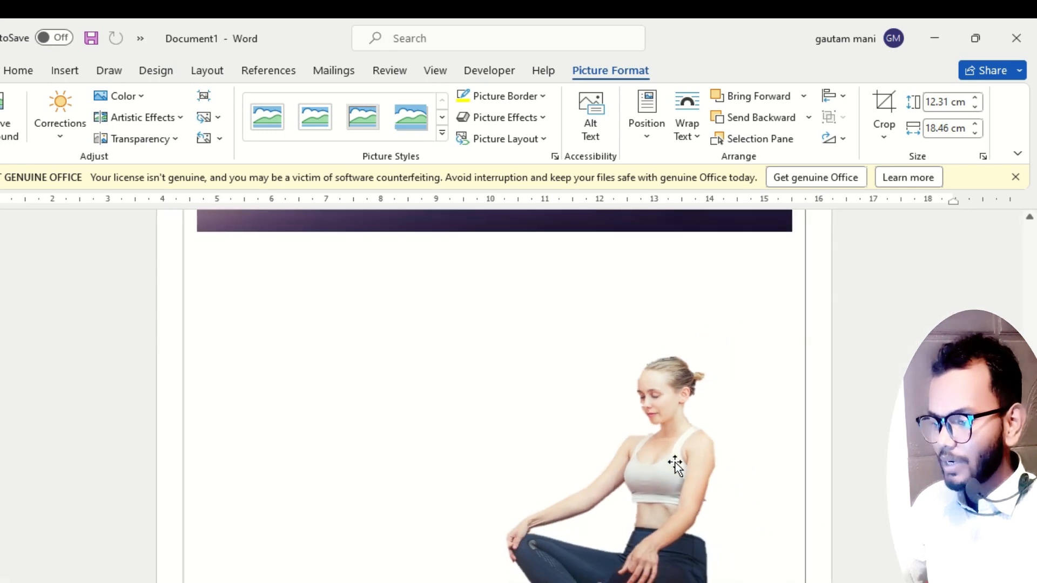
Place the woman cutout on the sunset picture beside the tree and shrink it to about 6.01 by 9.02 cm.
click(608, 508)
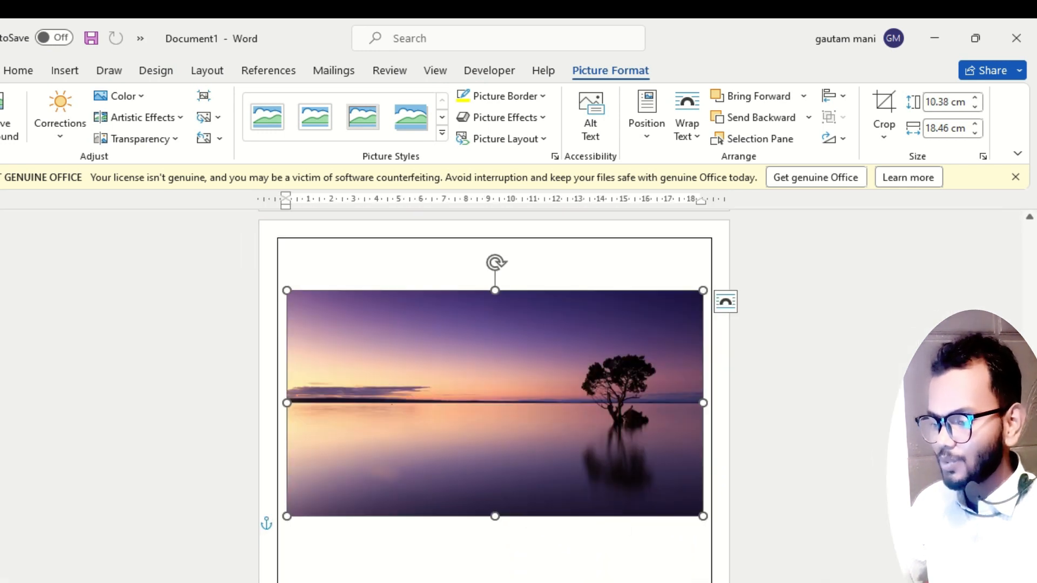
drag(614, 556, 602, 353)
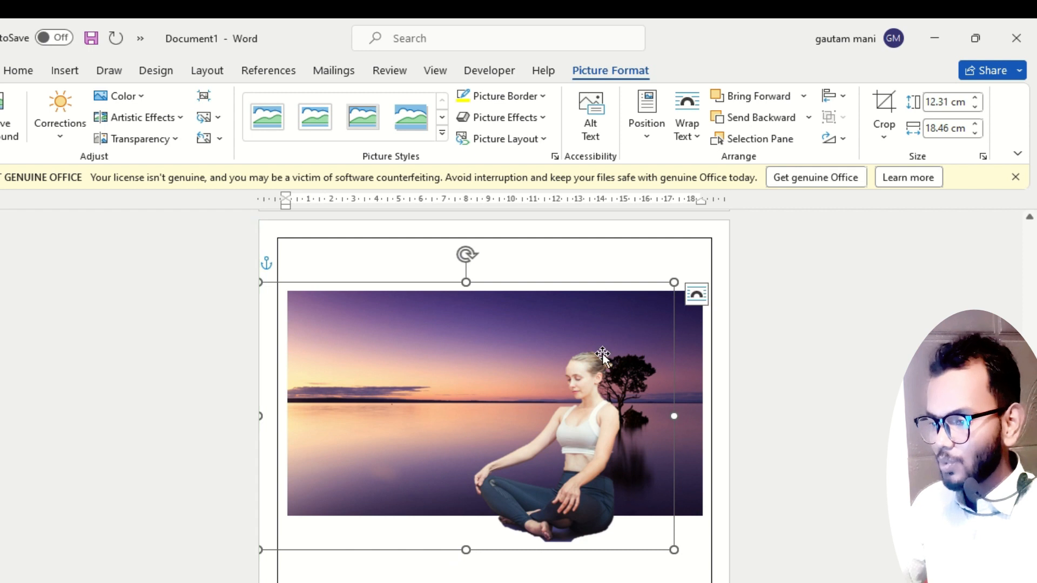
drag(673, 281, 462, 419)
drag(417, 533, 554, 465)
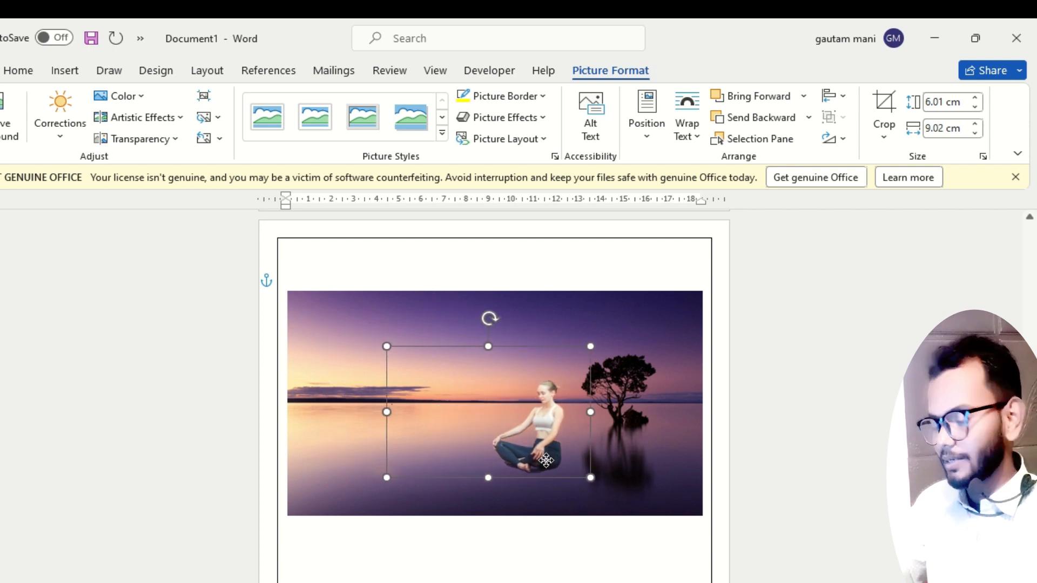
click(567, 575)
scroll(591, 556, up, 3)
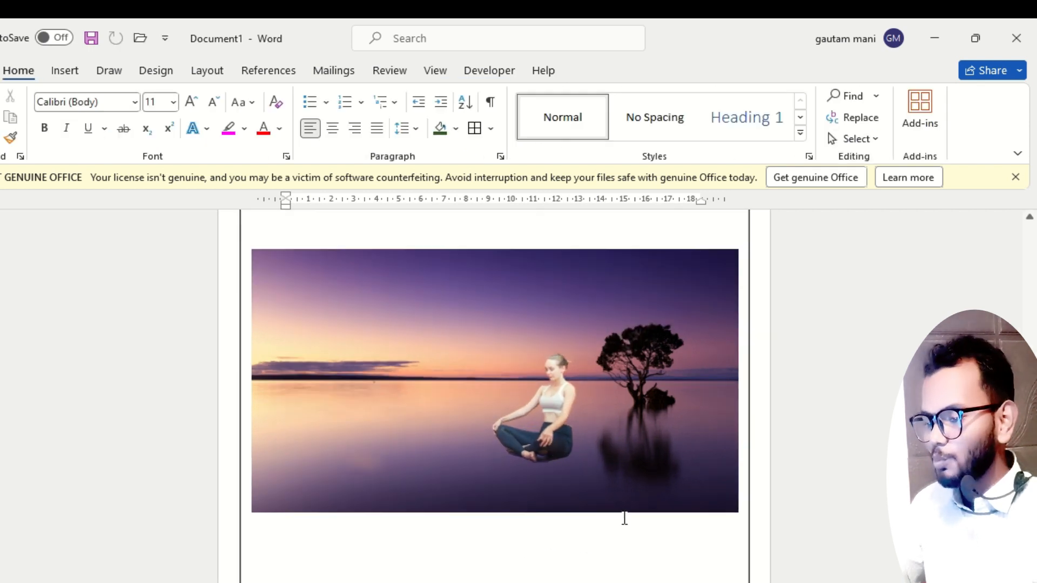
Brighten the sunset picture behind the woman with a brightness and contrast correction preset.
click(471, 478)
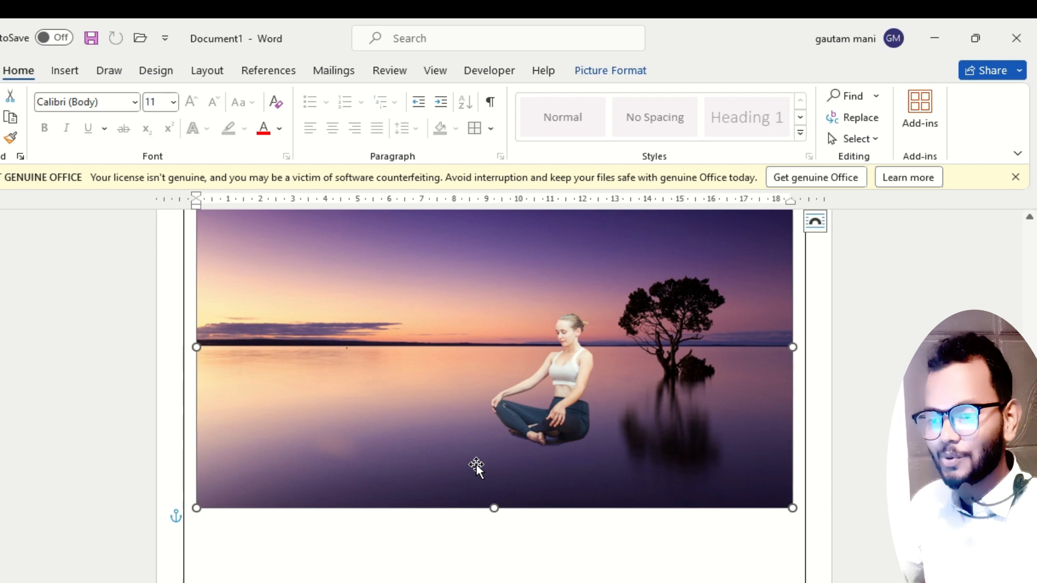
click(601, 69)
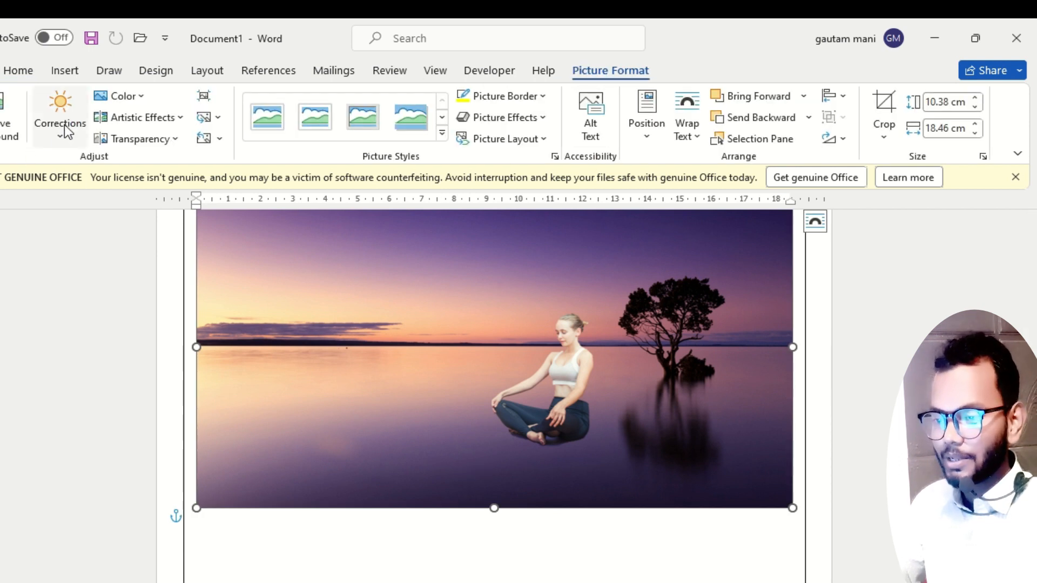
click(60, 114)
click(319, 326)
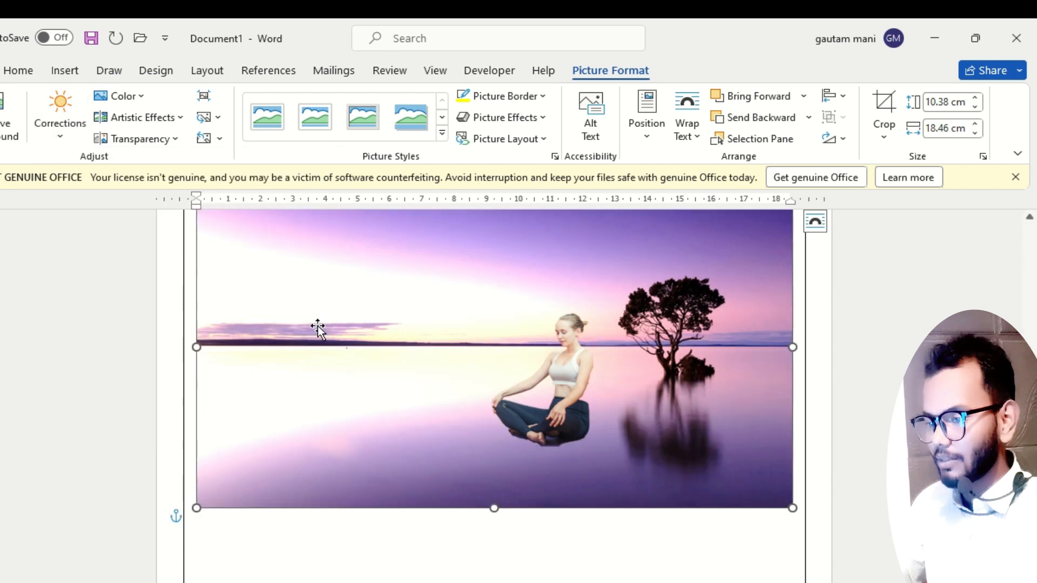
click(364, 431)
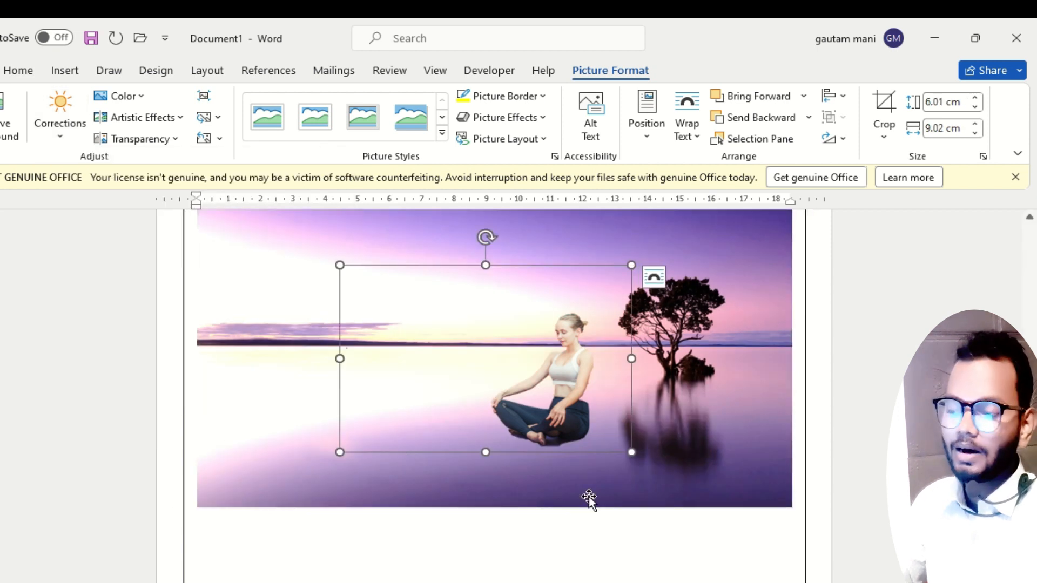
click(595, 581)
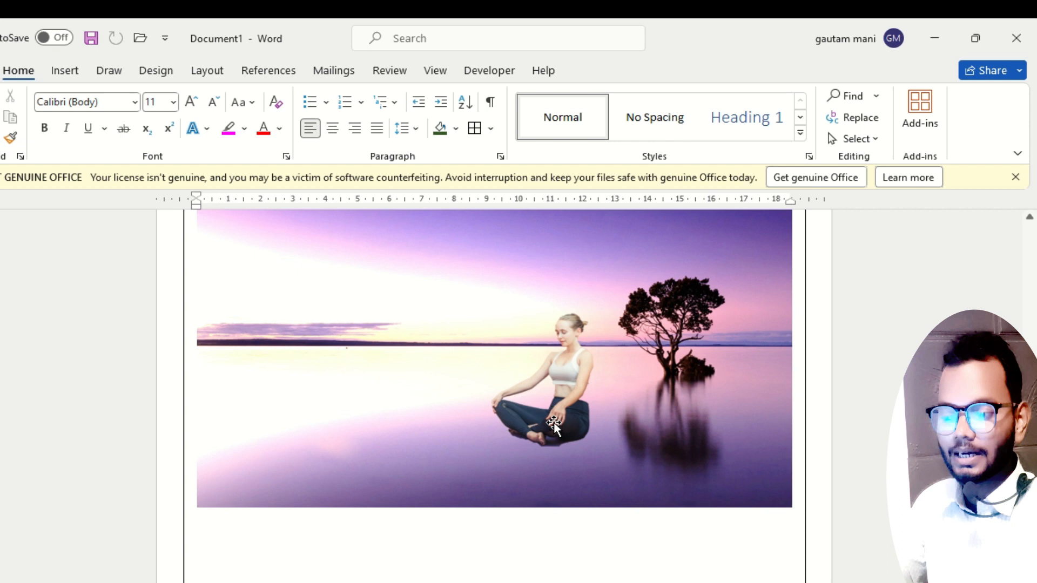
Move the woman cutout to the left half of the sunset picture and open its detailed effect settings.
scroll(565, 554, up, 3)
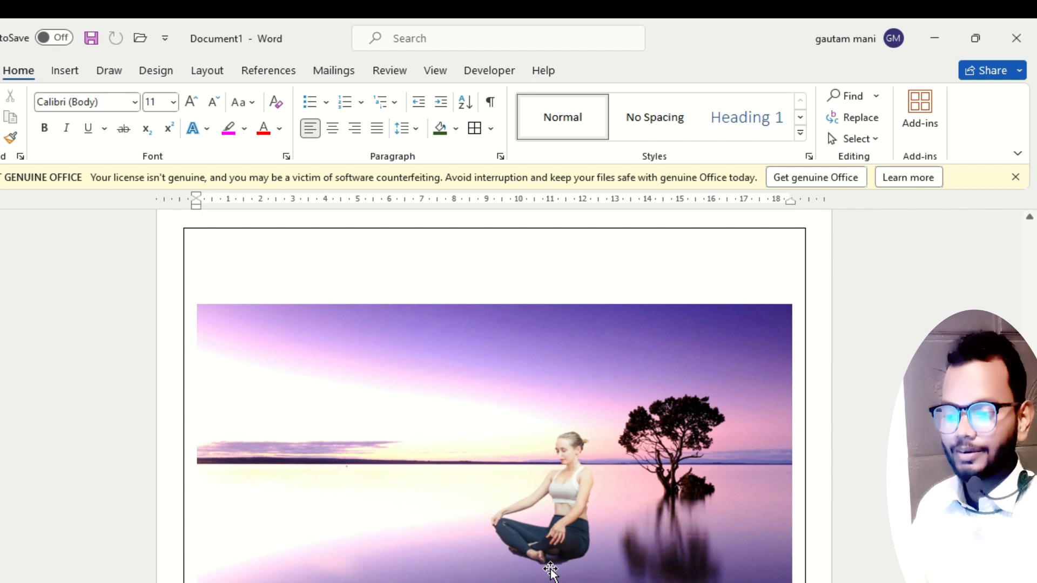
drag(550, 570, 419, 411)
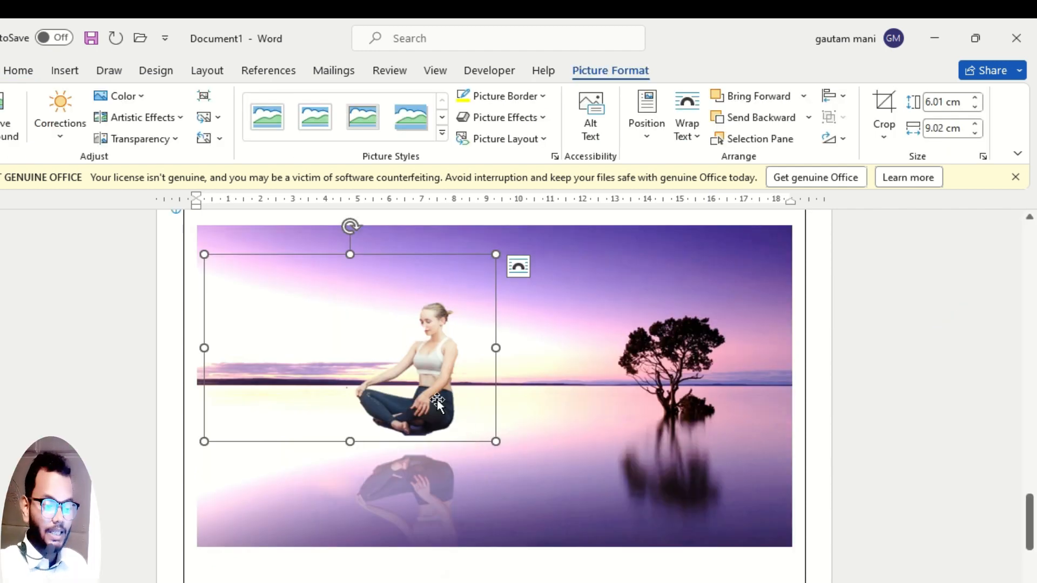
click(558, 161)
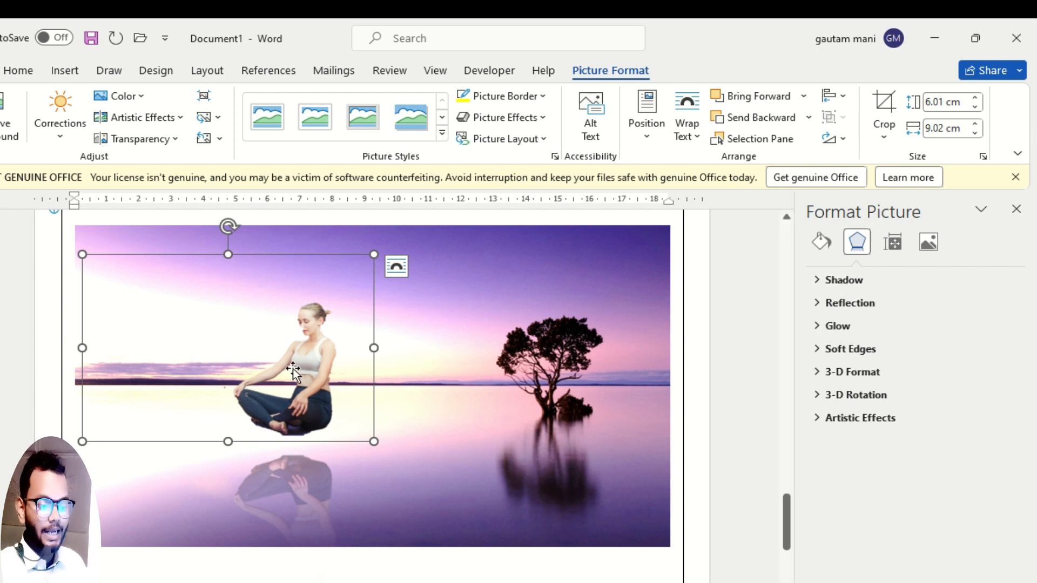
Try a custom shadow on the woman cutout with size 127%, angle 359° and distance 0 pt.
click(823, 283)
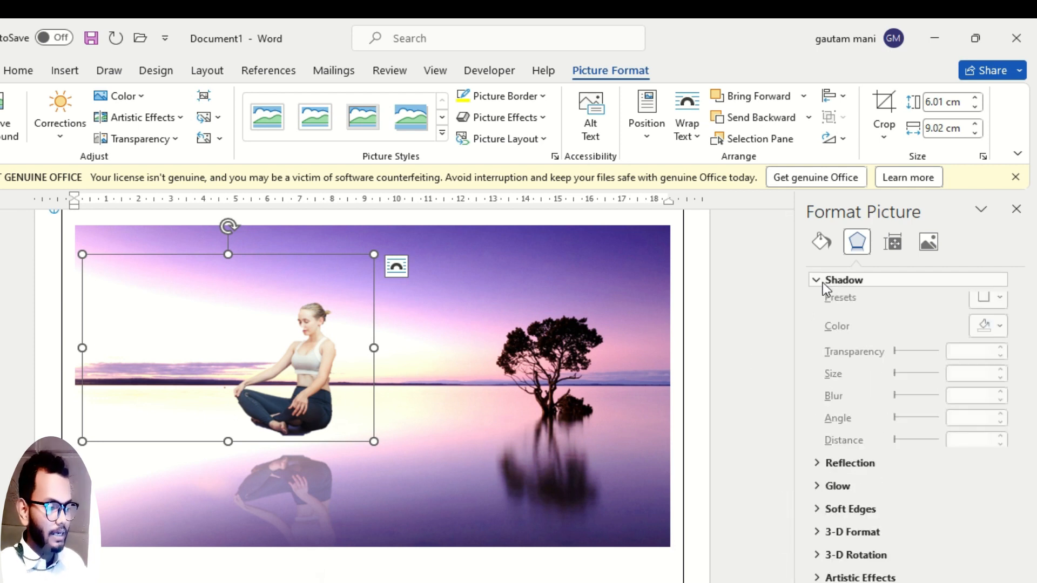
click(997, 335)
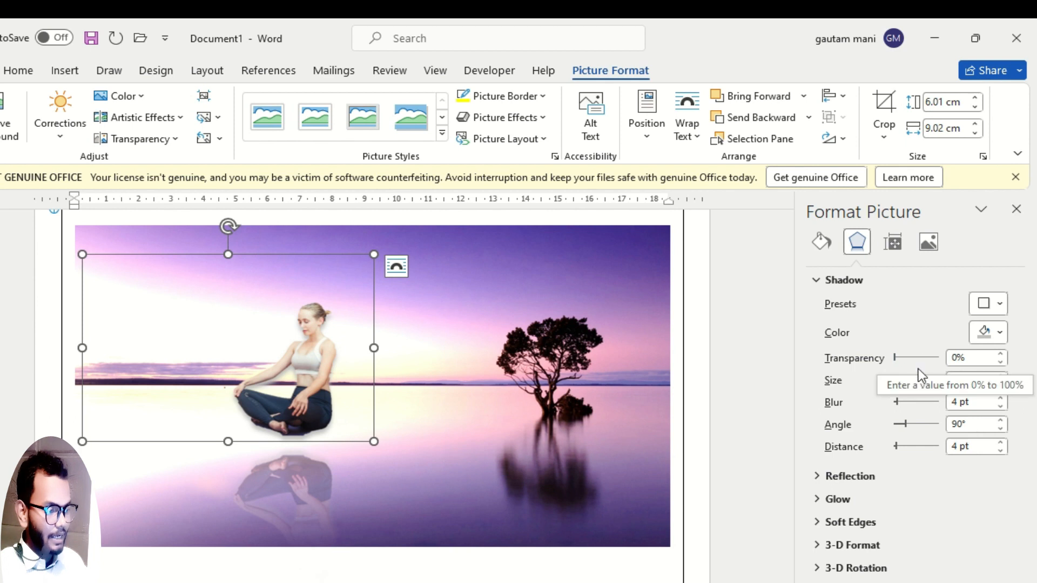
drag(917, 381, 926, 379)
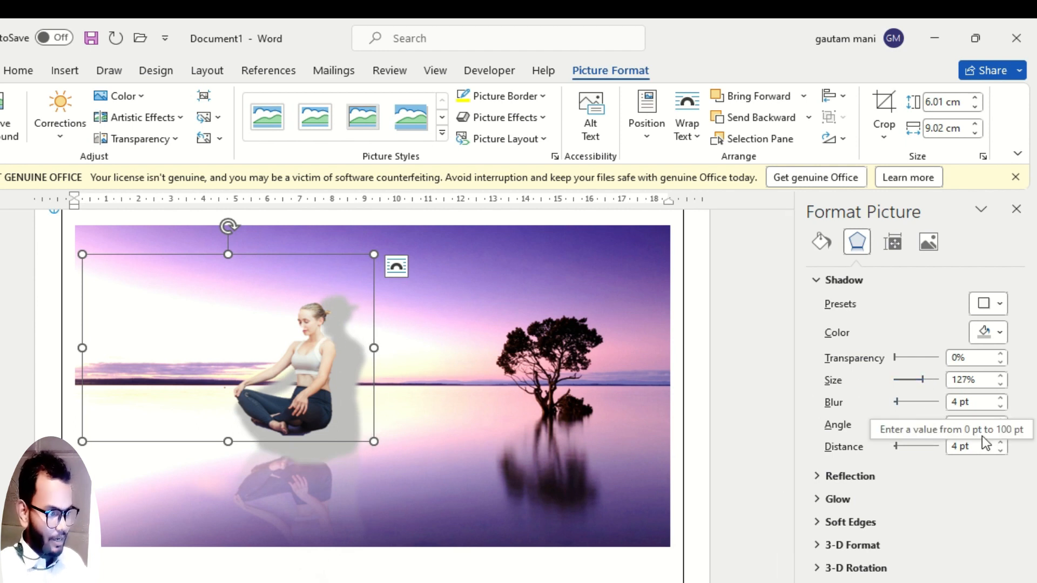
click(1001, 421)
click(1000, 422)
drag(1001, 423, 999, 452)
click(1000, 444)
click(999, 443)
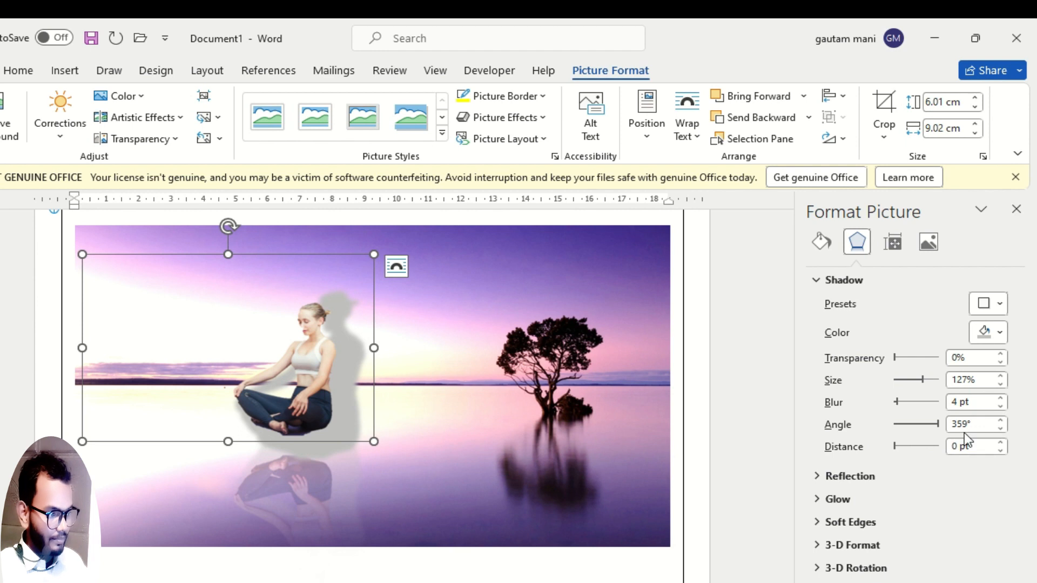
Apply a perspective shadow preset to the woman cutout and set the shadow's transparency to 13%.
click(1000, 306)
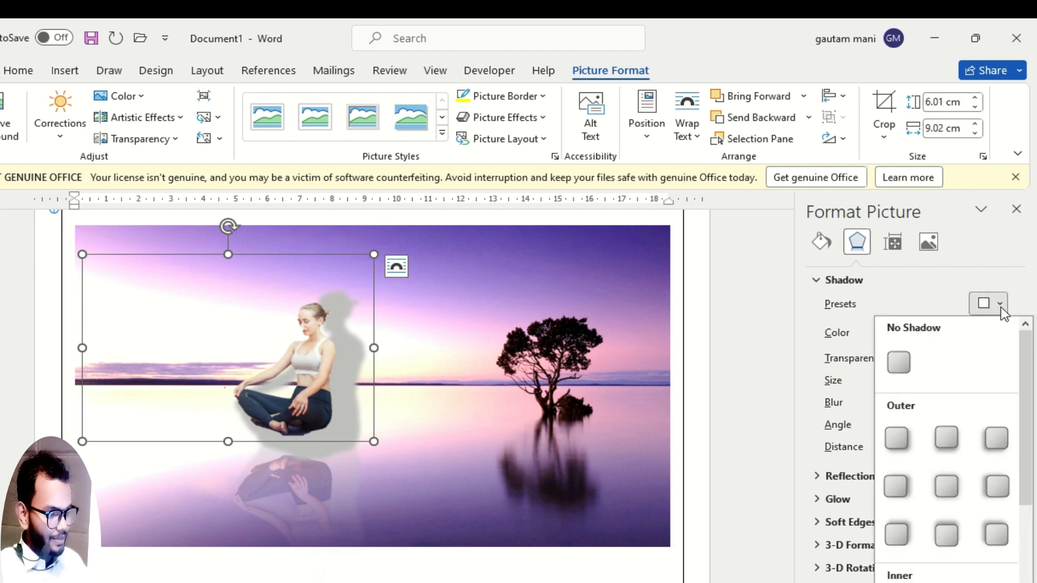
scroll(962, 414, down, 5)
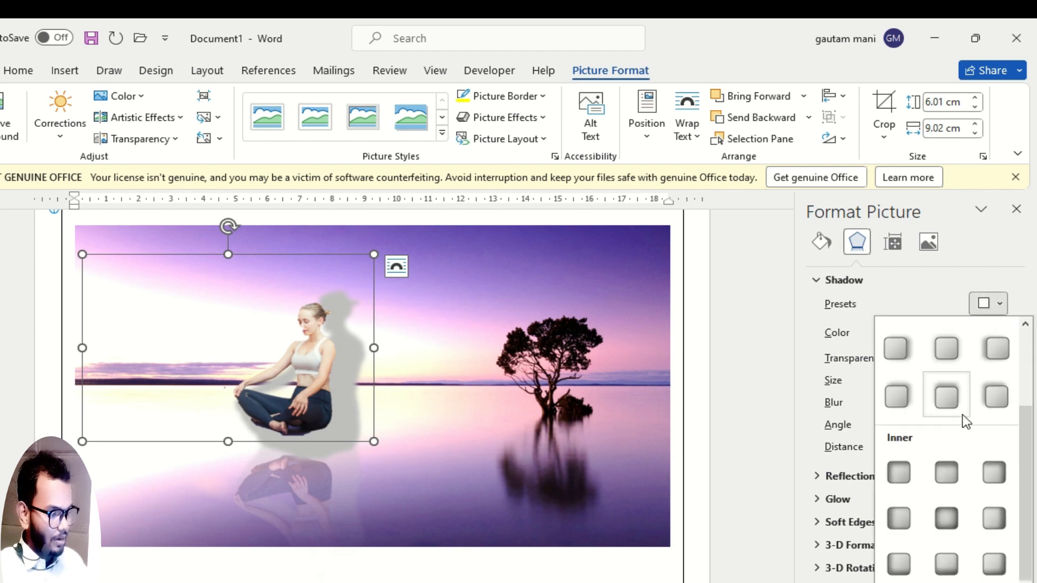
click(945, 558)
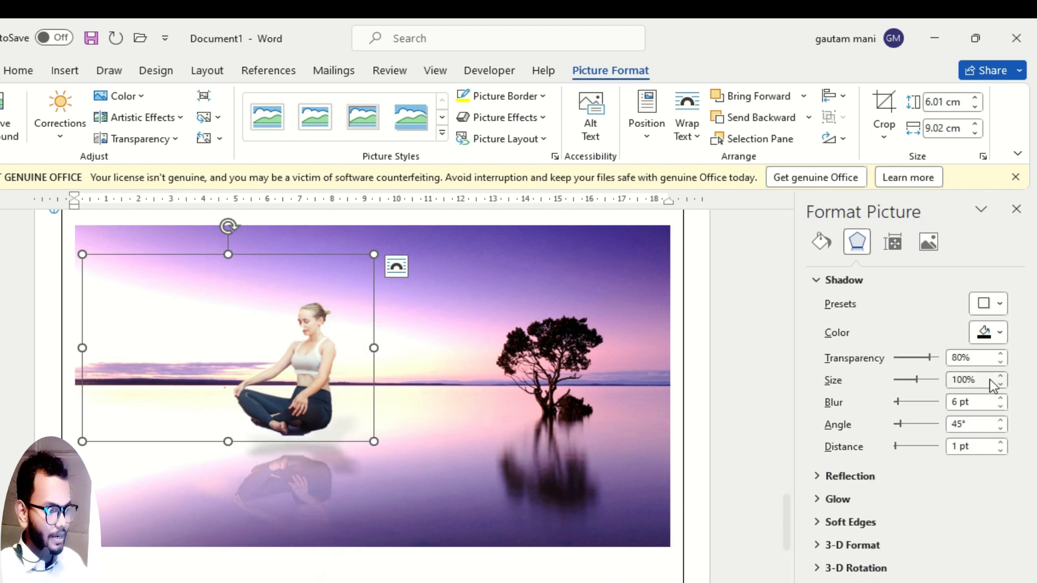
drag(929, 357, 900, 359)
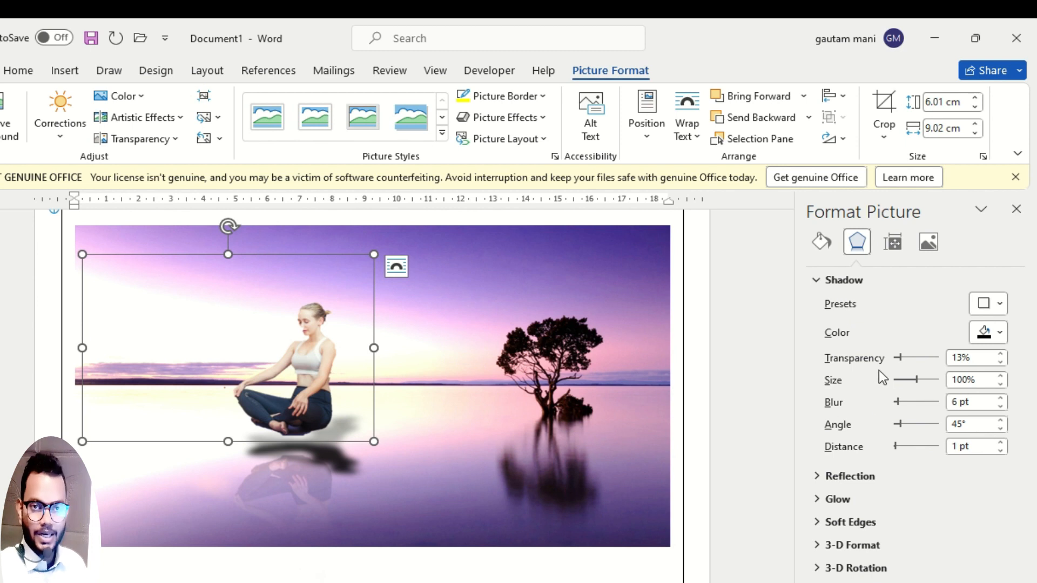
Set the woman cutout's reflection size to 80% and its reflection distance to 0 pt.
click(828, 475)
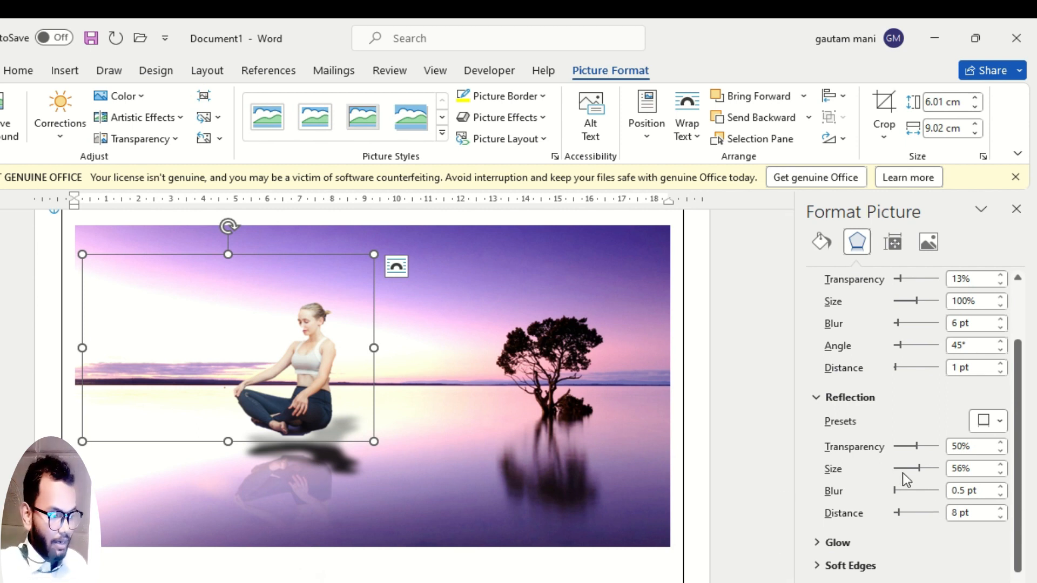
mouse_move(920, 473)
mouse_down()
mouse_move(902, 469)
mouse_move(930, 470)
mouse_up()
mouse_move(899, 512)
mouse_down()
mouse_move(920, 512)
mouse_move(886, 511)
mouse_up()
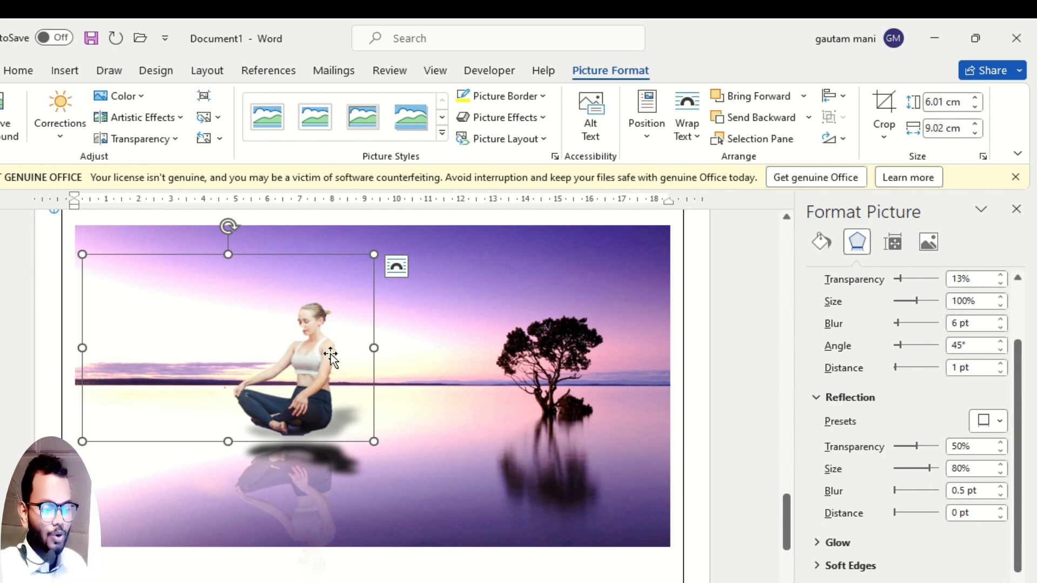
Try a red glow on the woman cutout with its size reduced to 1 pt.
click(828, 544)
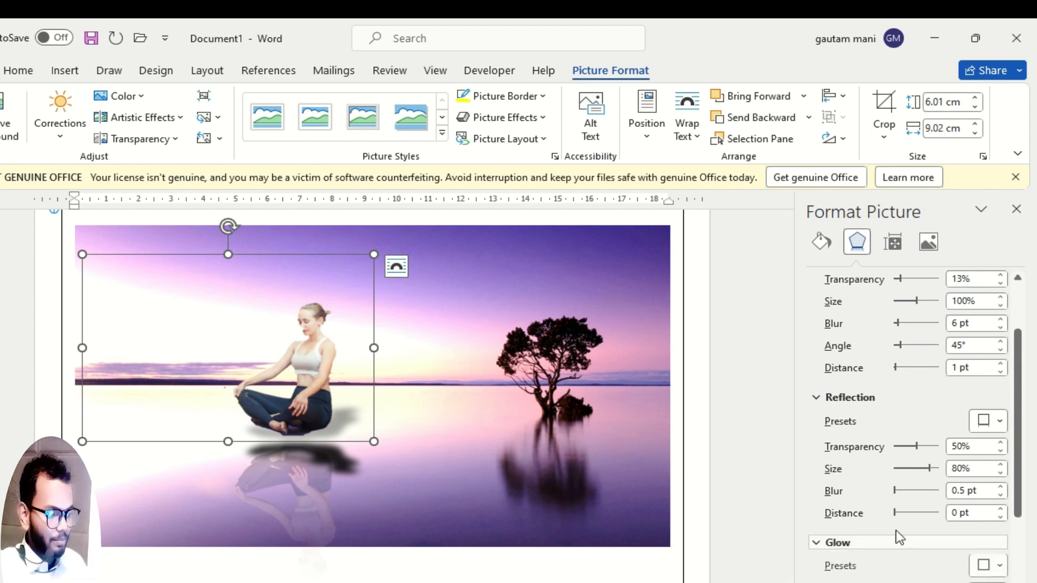
scroll(896, 531, down, 3)
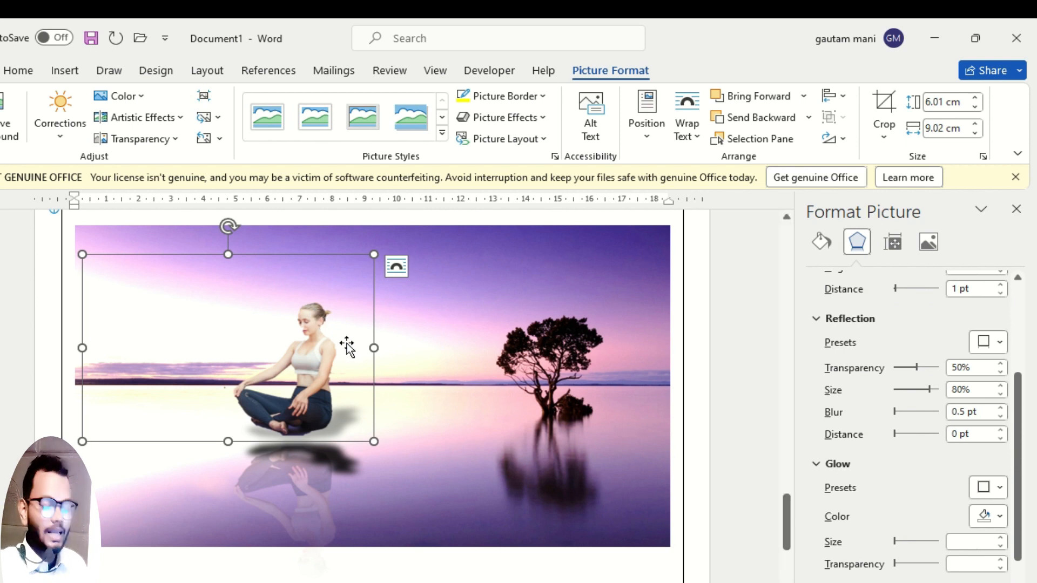
click(1000, 520)
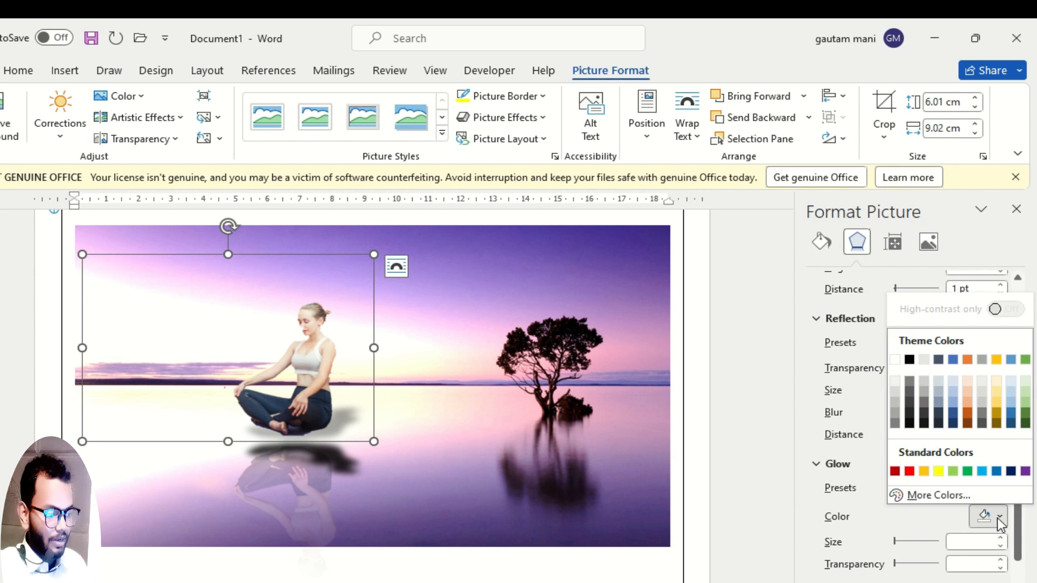
click(909, 472)
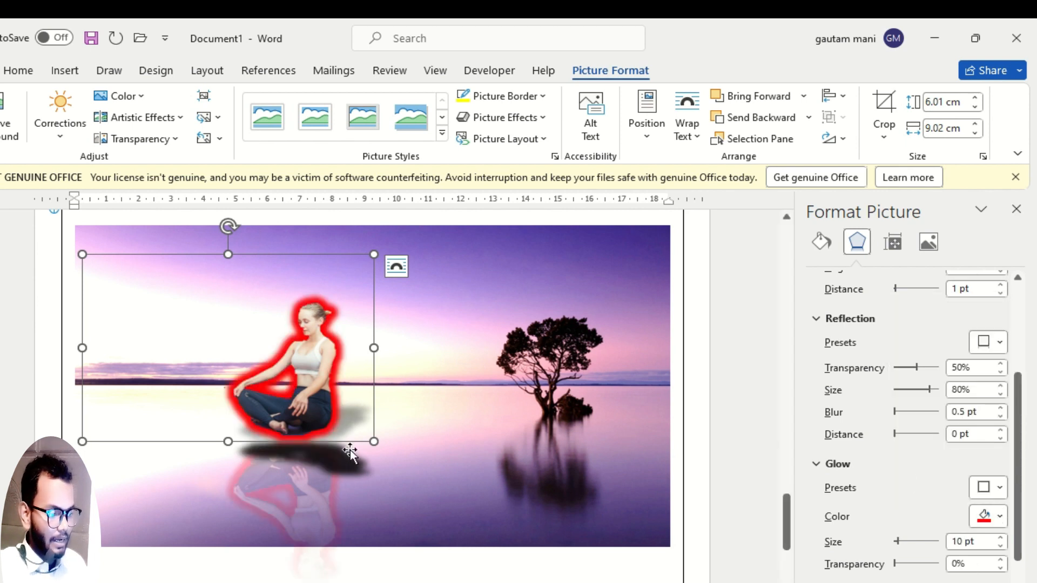
click(1001, 546)
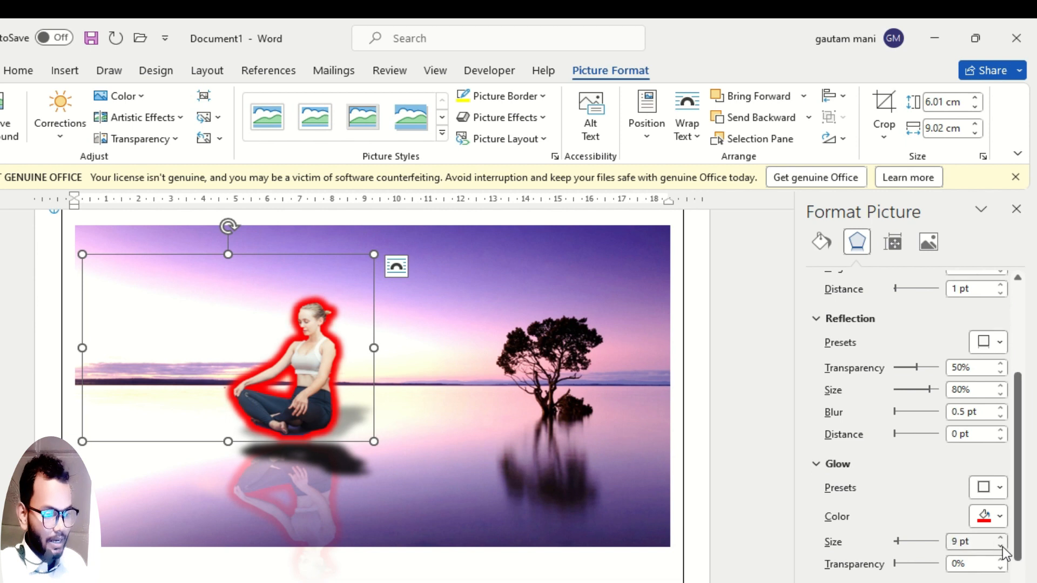
click(1001, 546)
click(1001, 546)
click(1001, 546)
click(1000, 547)
click(1003, 547)
click(1003, 547)
click(1003, 547)
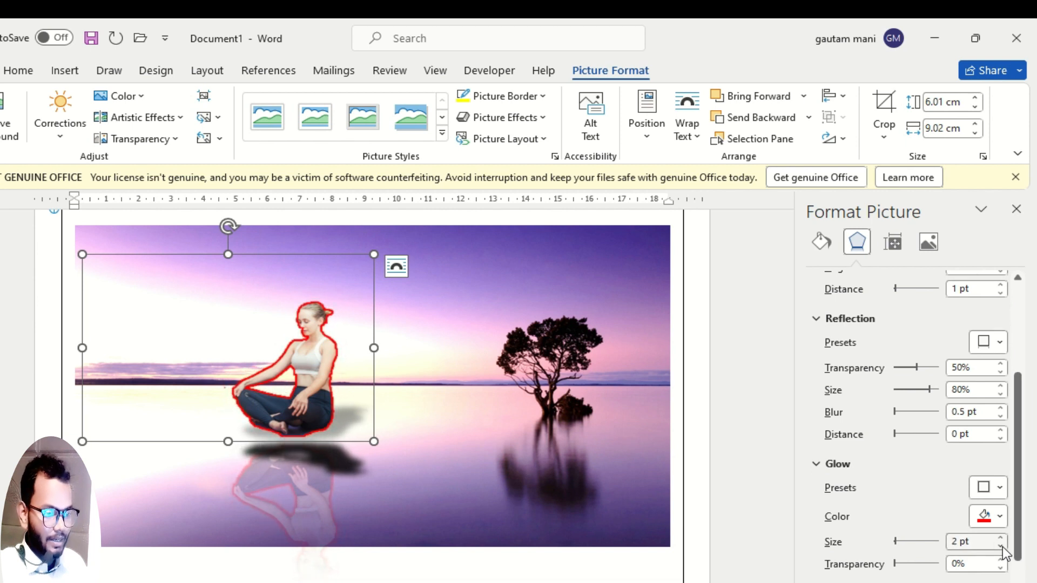
click(1002, 547)
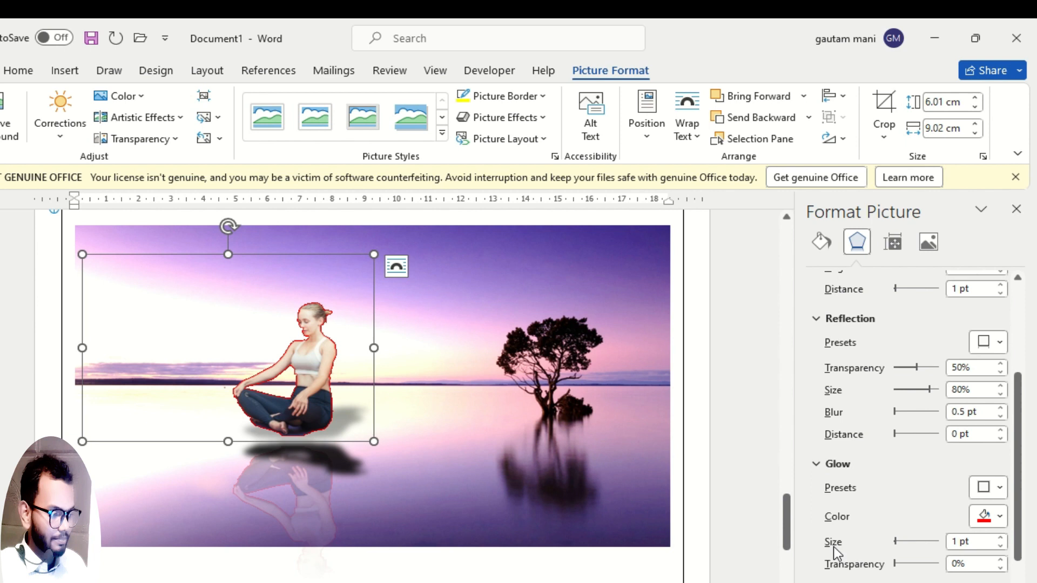
Try a yellow glow on the woman cutout with a size of 32 pt and 45% transparency.
drag(908, 565, 912, 565)
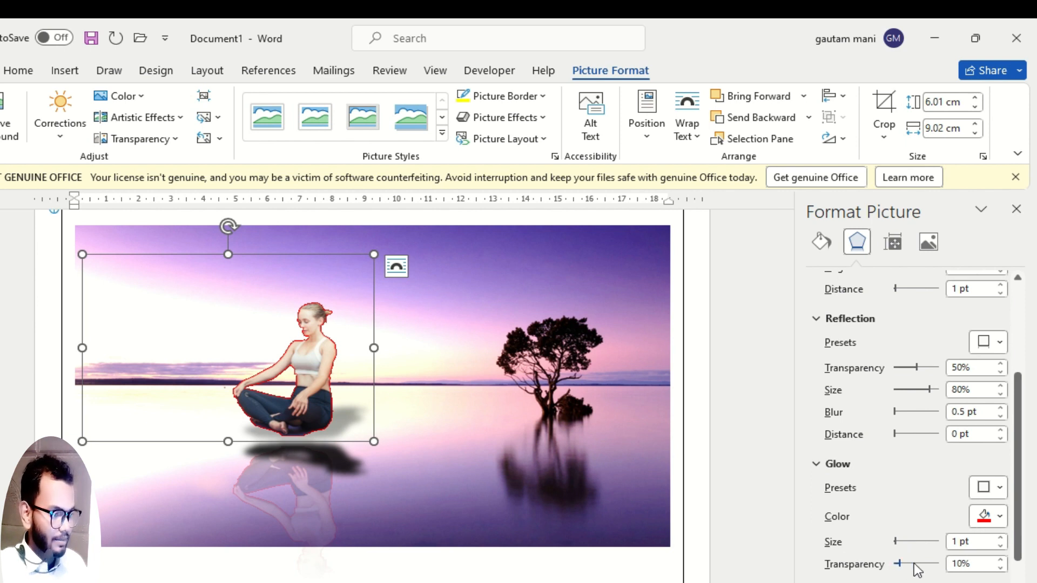
click(1001, 517)
click(938, 471)
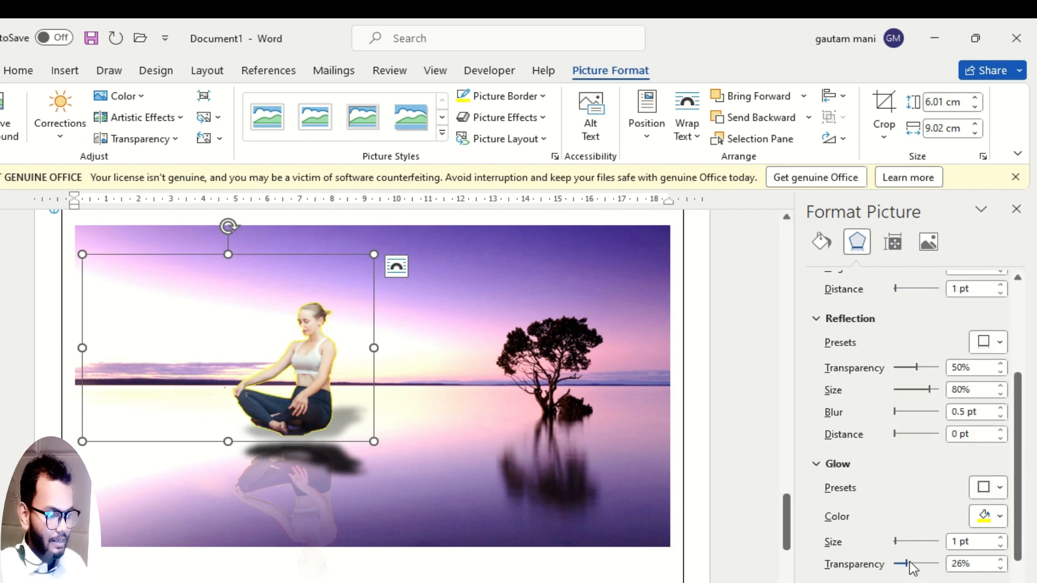
mouse_move(912, 568)
mouse_down()
mouse_move(934, 568)
mouse_move(909, 543)
mouse_move(899, 574)
mouse_move(898, 562)
mouse_move(925, 554)
mouse_move(913, 556)
mouse_up()
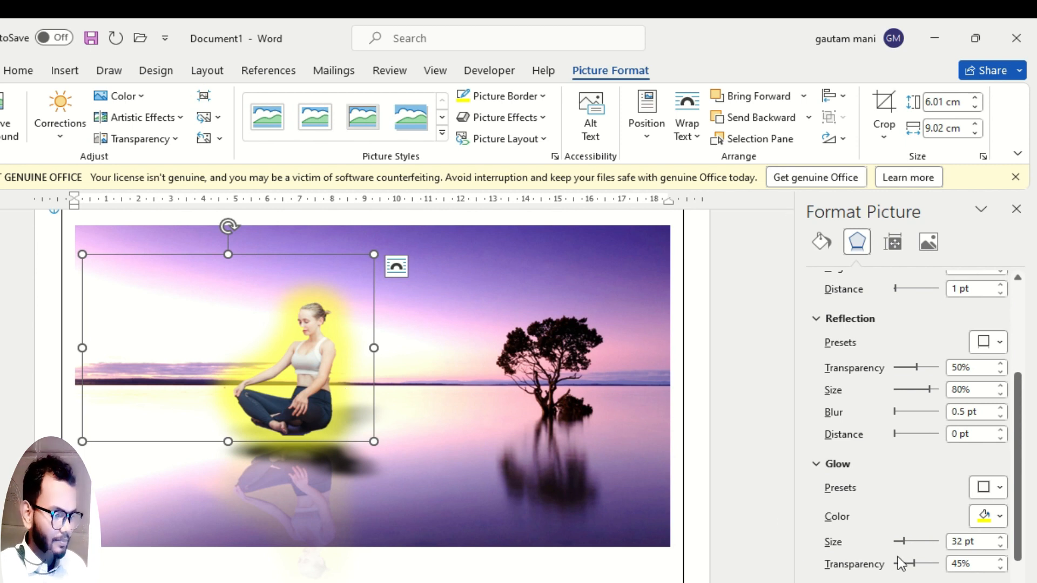
Remove the glow from the woman cutout.
scroll(884, 507, down, 2)
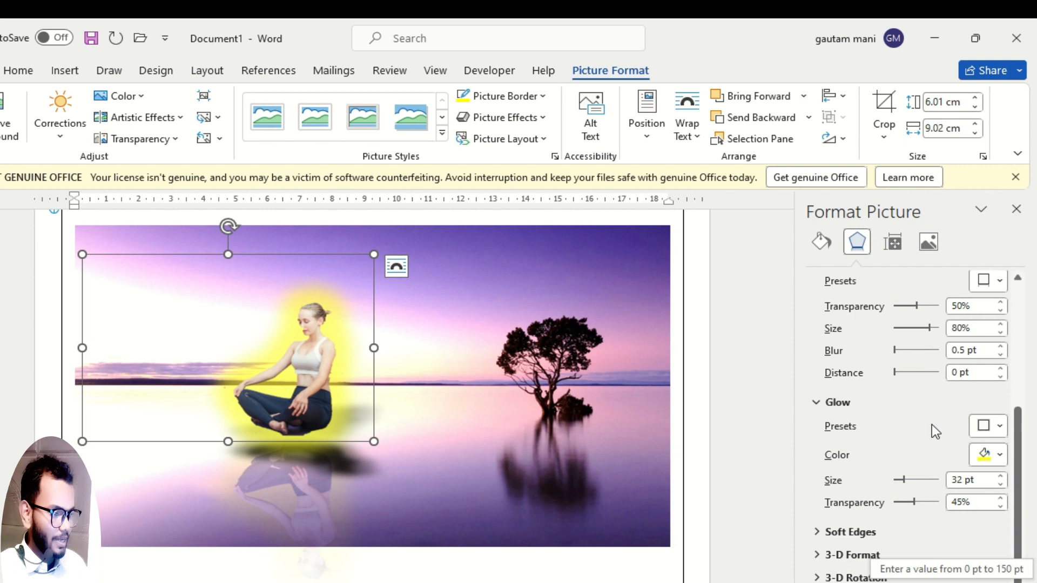
click(998, 426)
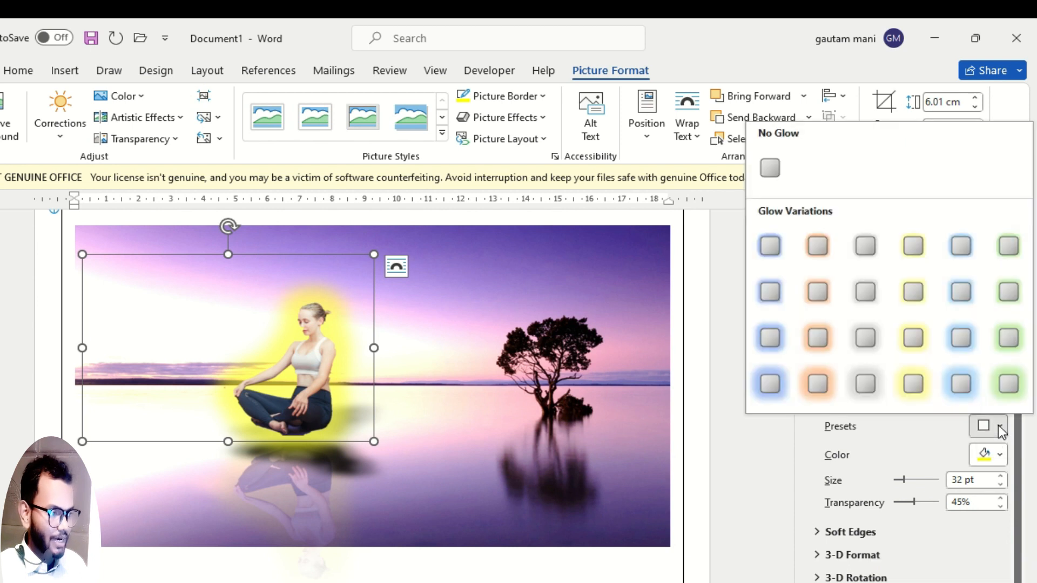
click(775, 168)
Remove the shadow and the reflection from the woman cutout using their no-effect presets.
scroll(864, 340, up, 5)
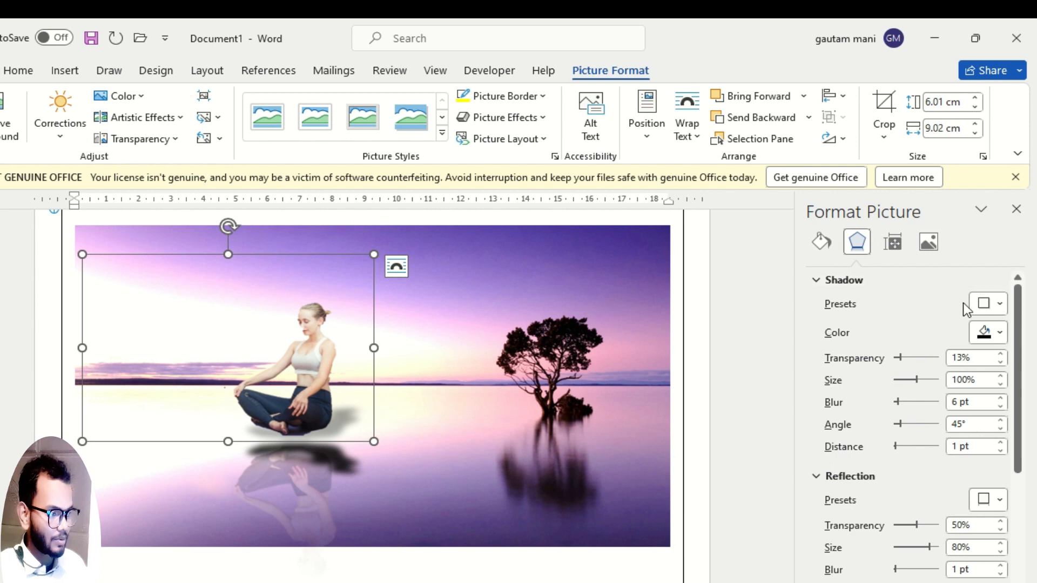
click(999, 304)
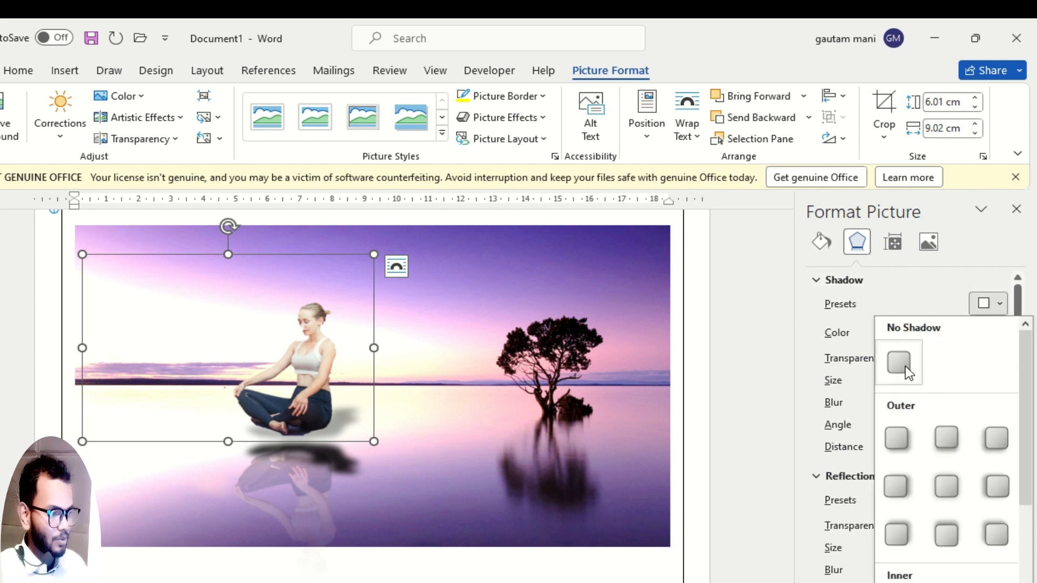
click(908, 358)
click(997, 502)
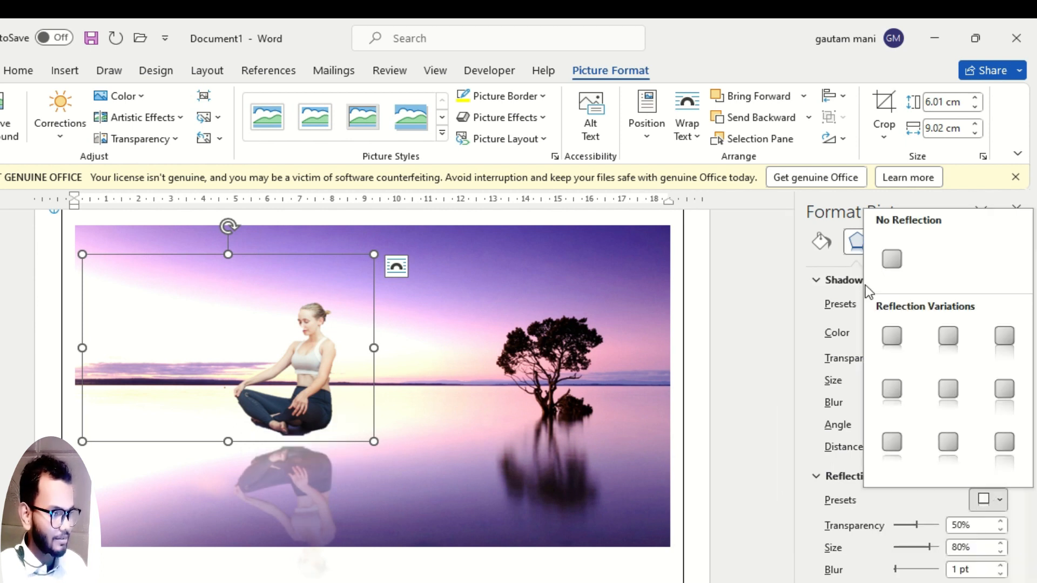
click(896, 254)
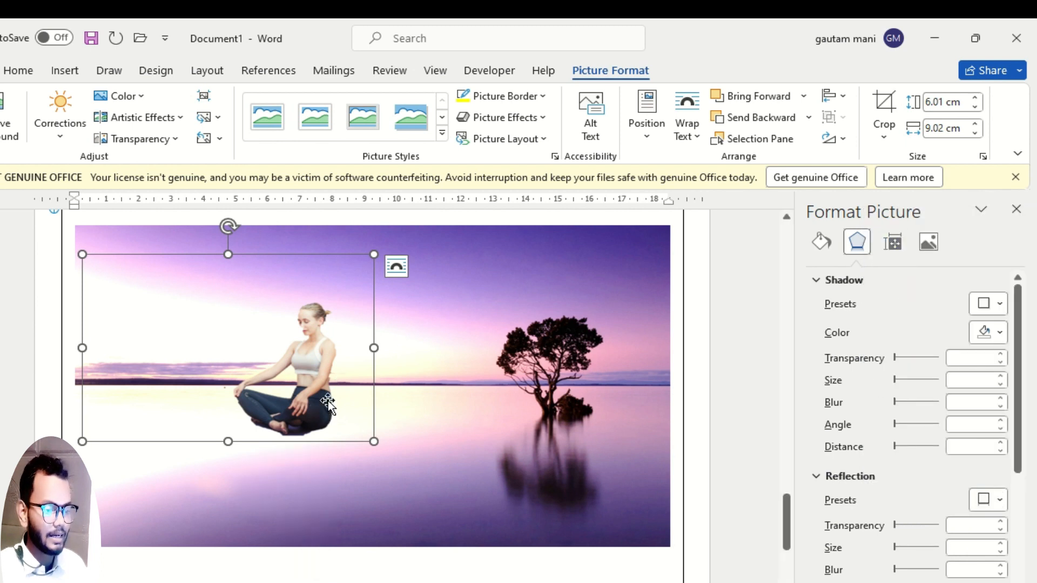
Move the woman cutout up onto the horizon line and try the soft edges size setting on the sunset picture.
drag(329, 401, 381, 341)
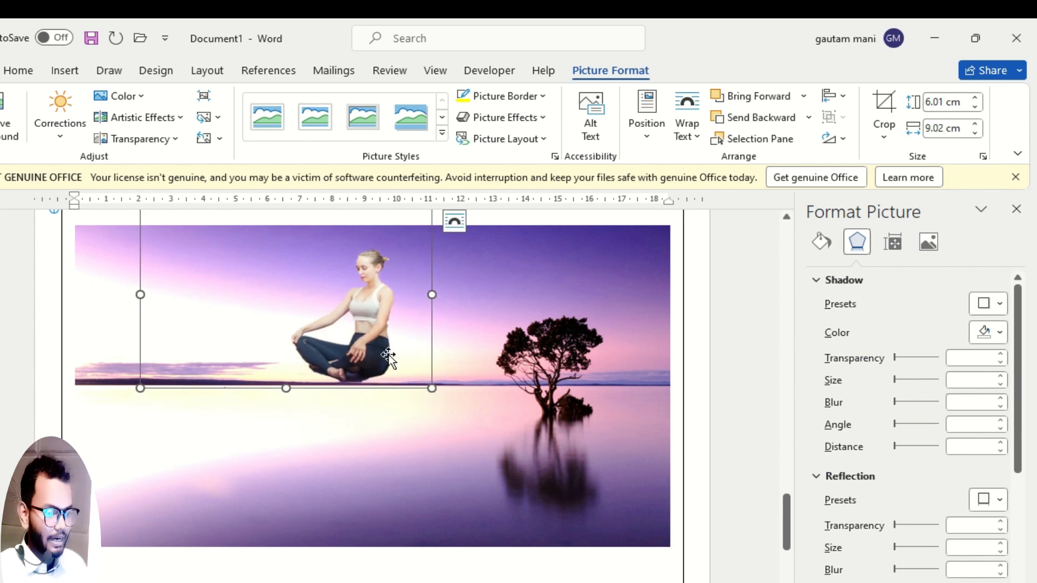
click(375, 481)
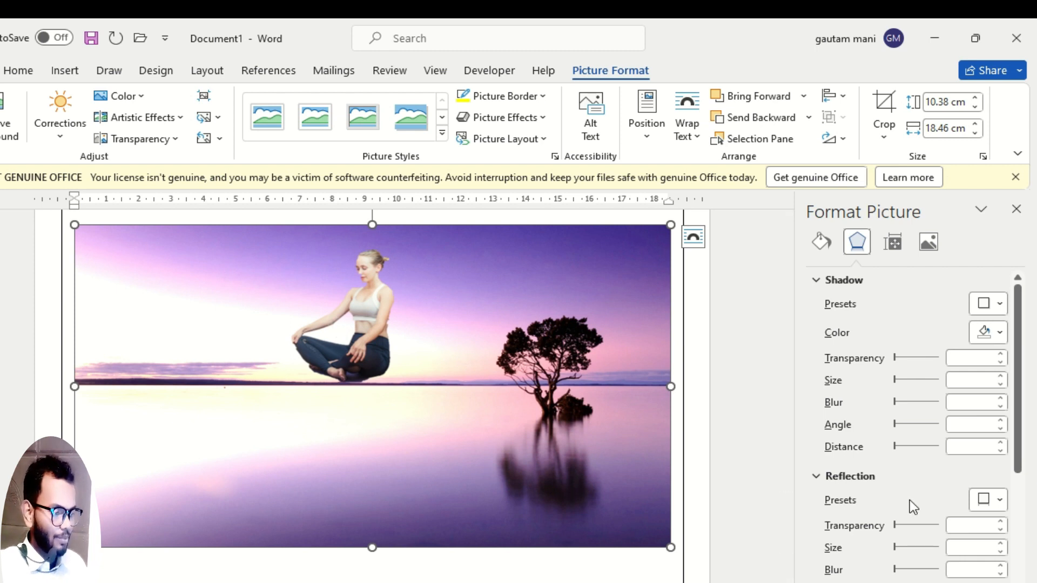
scroll(885, 486, down, 4)
click(850, 532)
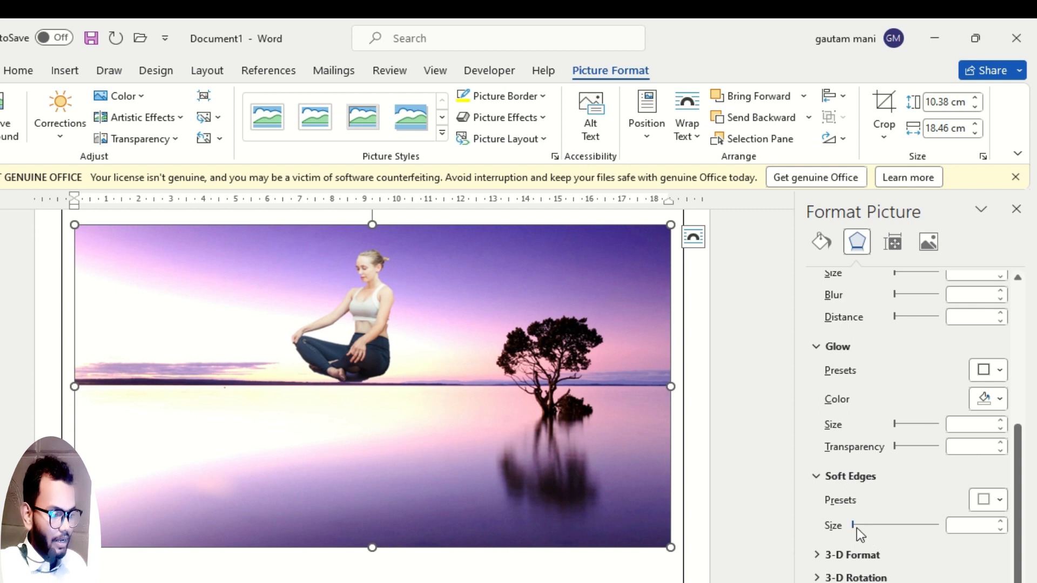
click(992, 500)
click(996, 503)
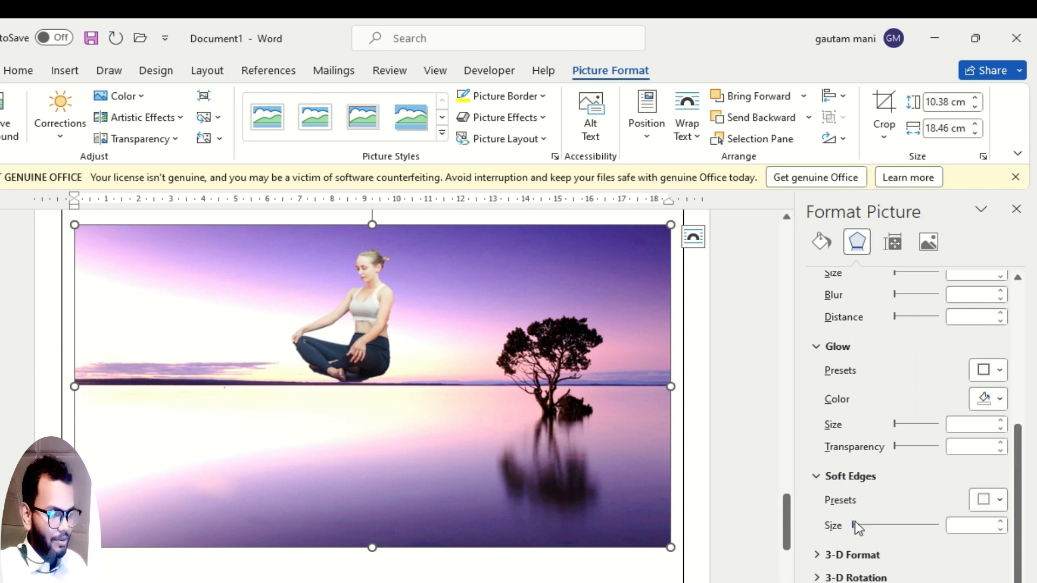
mouse_move(855, 524)
mouse_down()
mouse_move(866, 525)
mouse_move(853, 525)
mouse_up()
Apply soft edges with a size of 1 pt to the woman cutout.
click(373, 343)
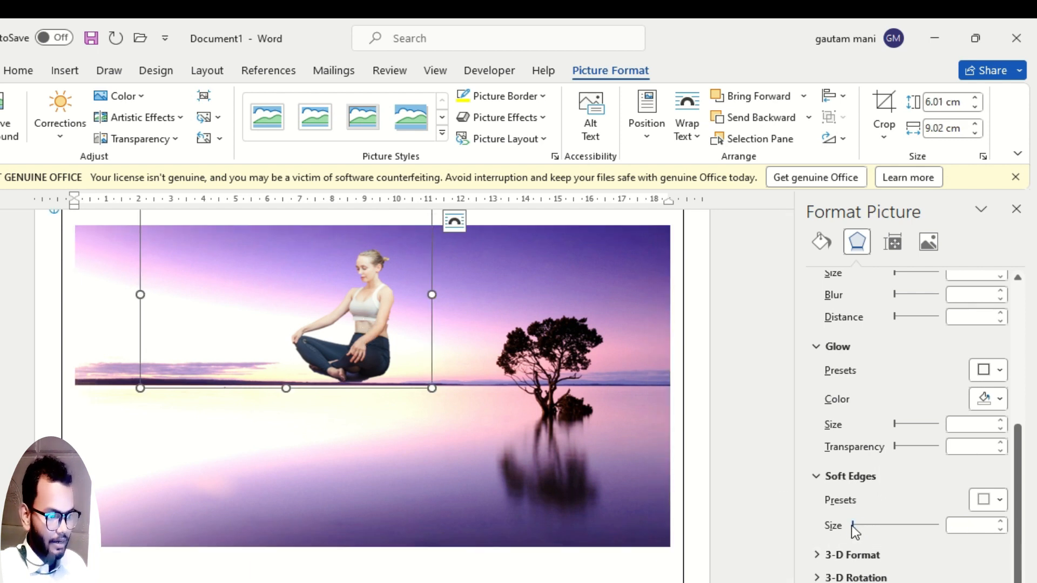
mouse_move(852, 527)
mouse_down()
mouse_move(842, 527)
mouse_move(853, 529)
mouse_up()
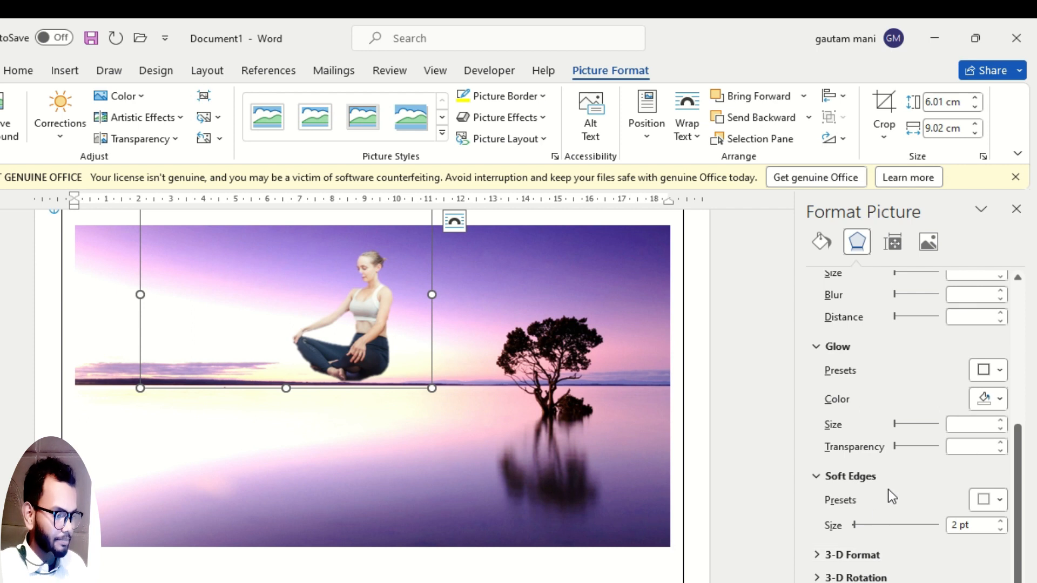
key(Left)
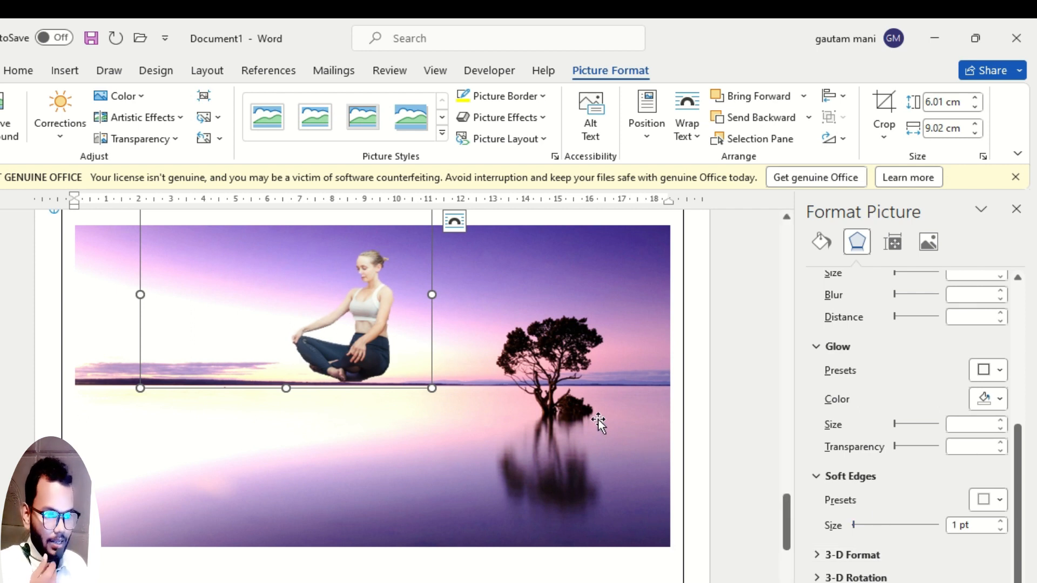
Fade the woman cutout with the fifth picture transparency preset and readjust the soft edges size.
click(169, 140)
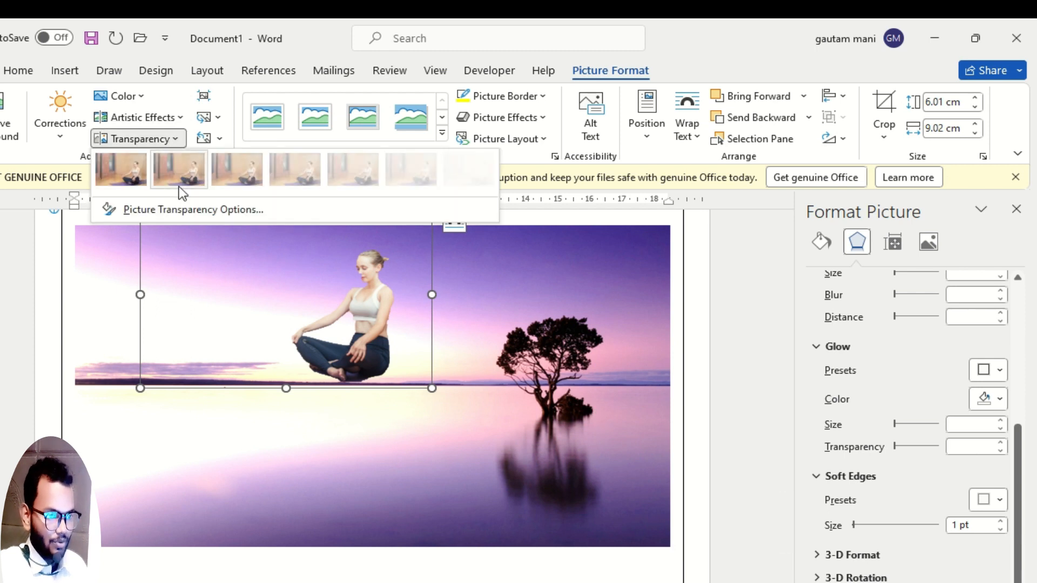
click(344, 177)
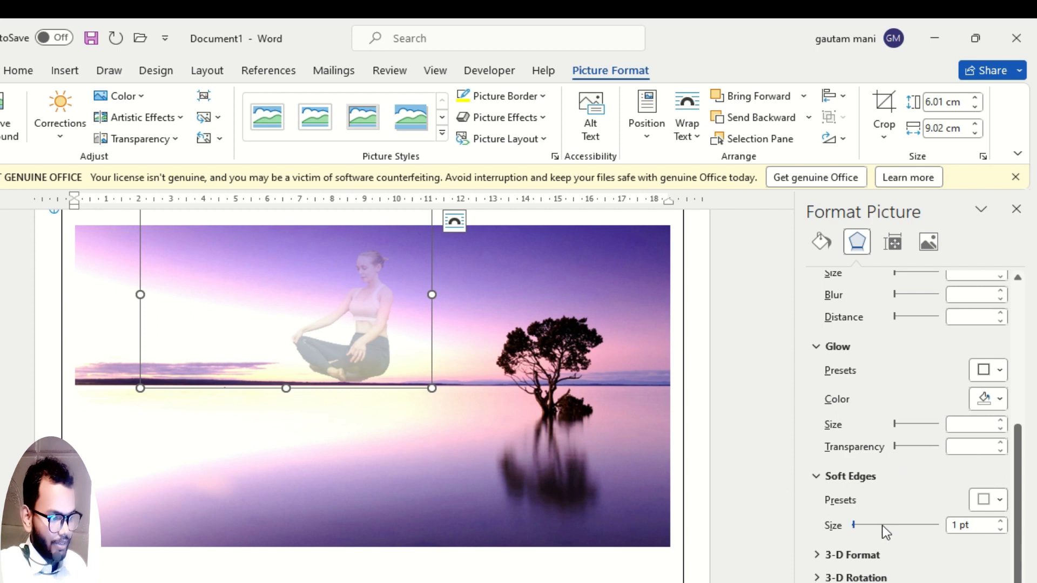
drag(857, 528, 857, 528)
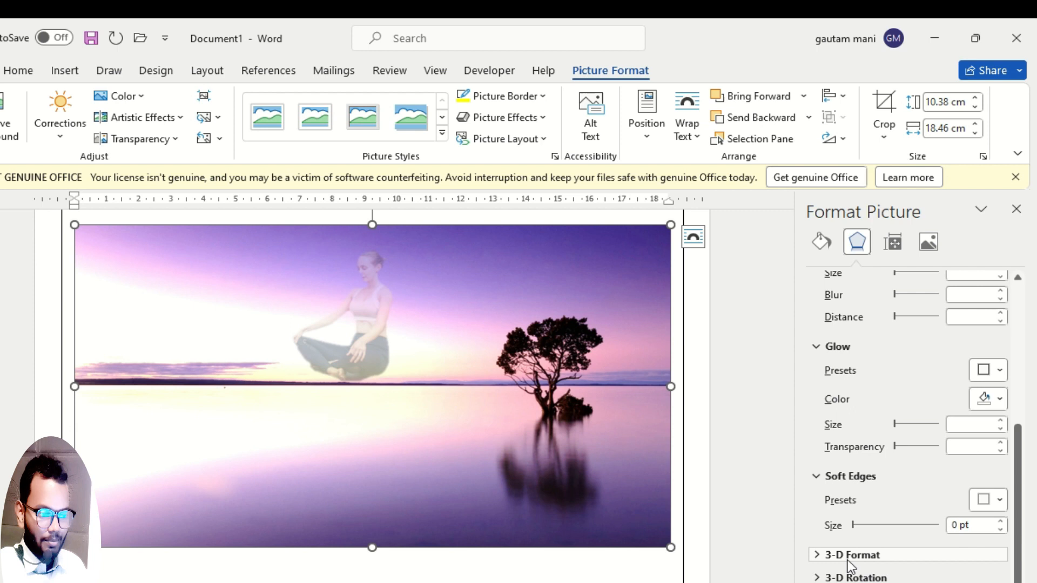
Check the INSERT topic list on the slide in the other window and return to the Word document.
scroll(870, 491, up, 5)
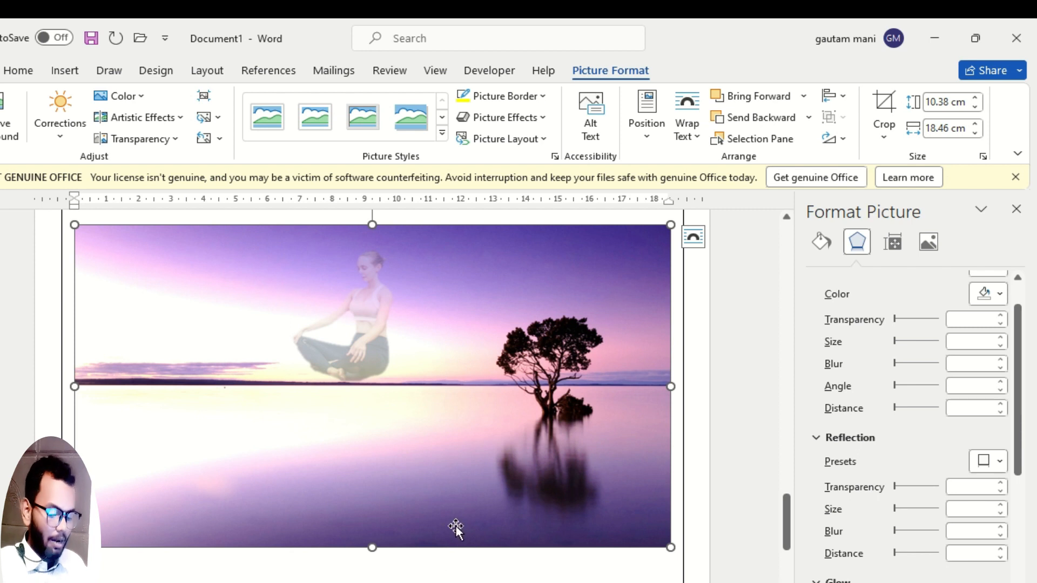
key(alt+Tab)
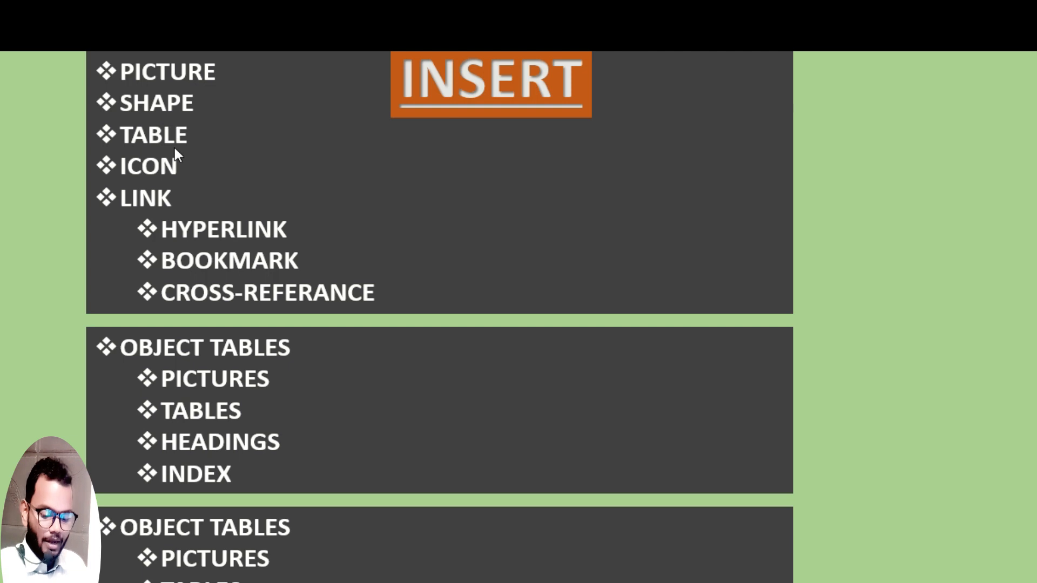
key(alt+Tab)
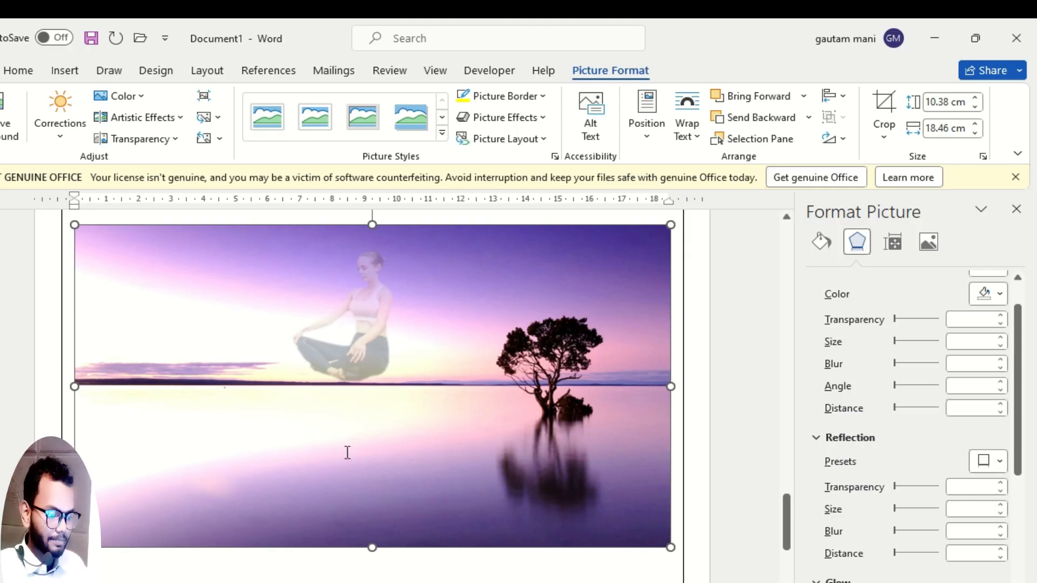
Add an empty line below the "Page design" text, above the "Video" heading.
scroll(347, 453, up, 15)
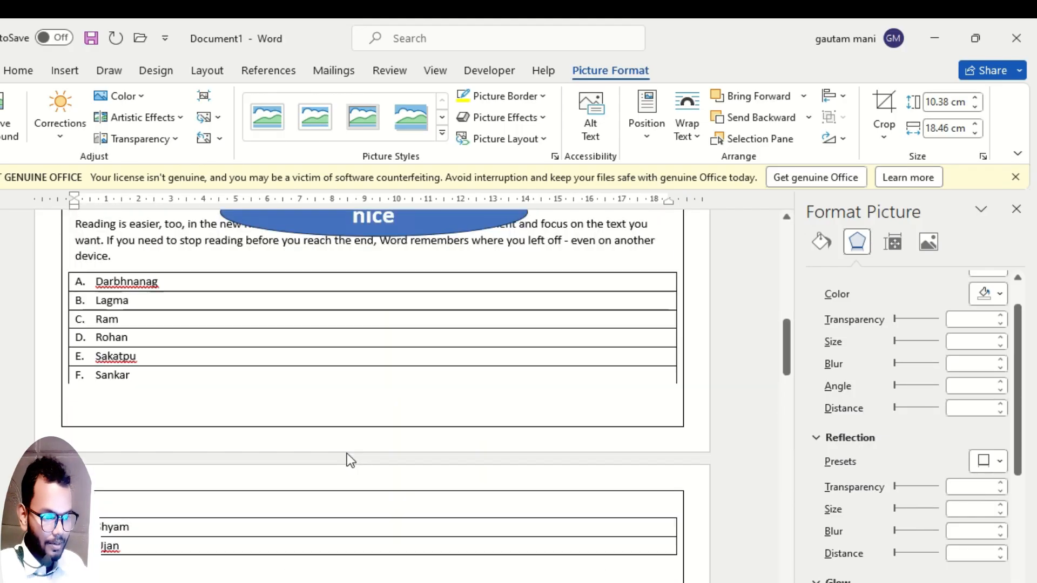
scroll(350, 459, up, 8)
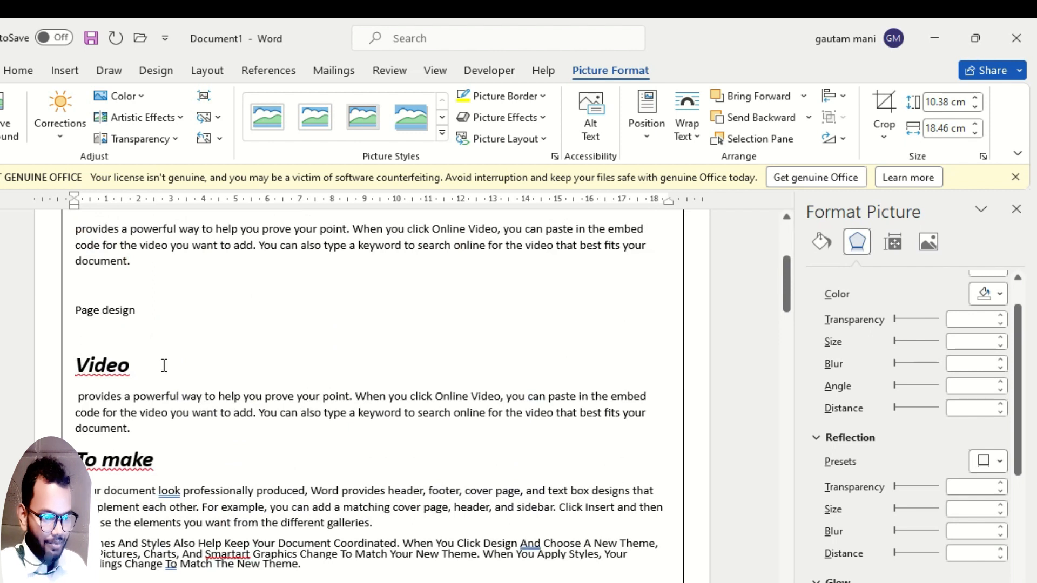
click(159, 314)
key(Return)
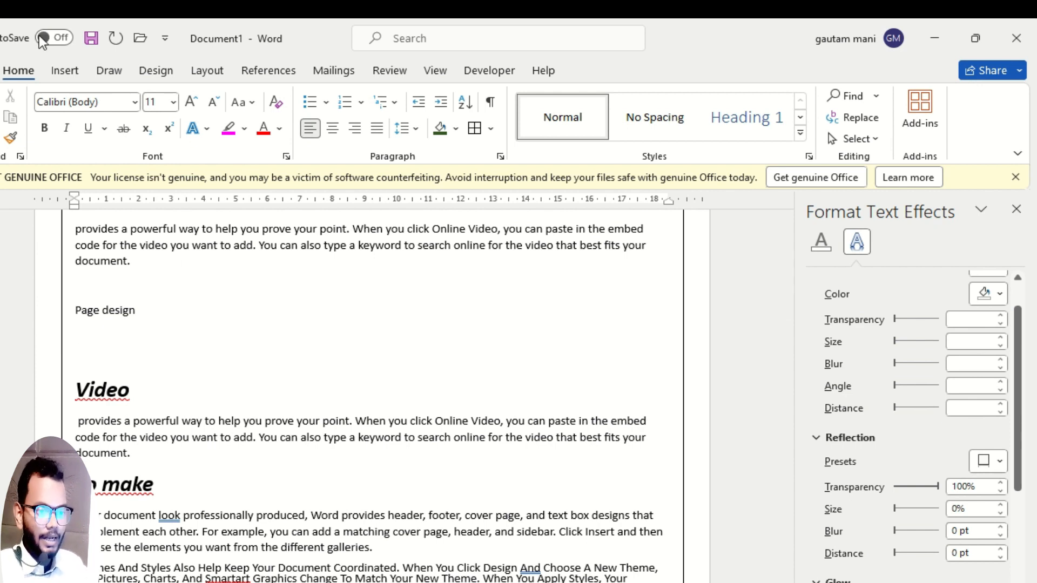
Draw a rounded rectangle about 8.1 cm wide and 1.96 cm high below "Page design" and enter the text "Go to top" in it.
click(72, 74)
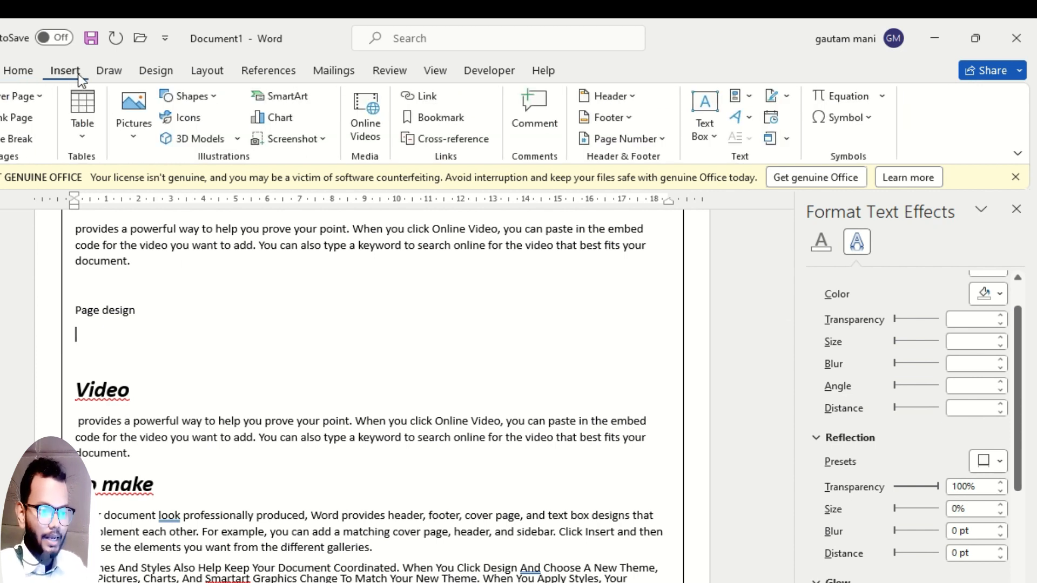
click(208, 98)
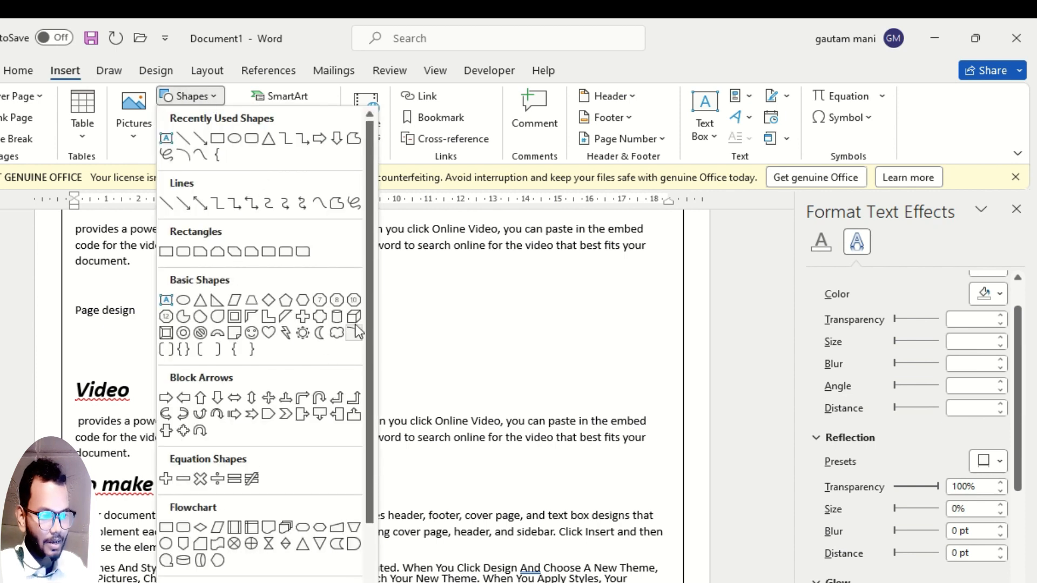
click(252, 140)
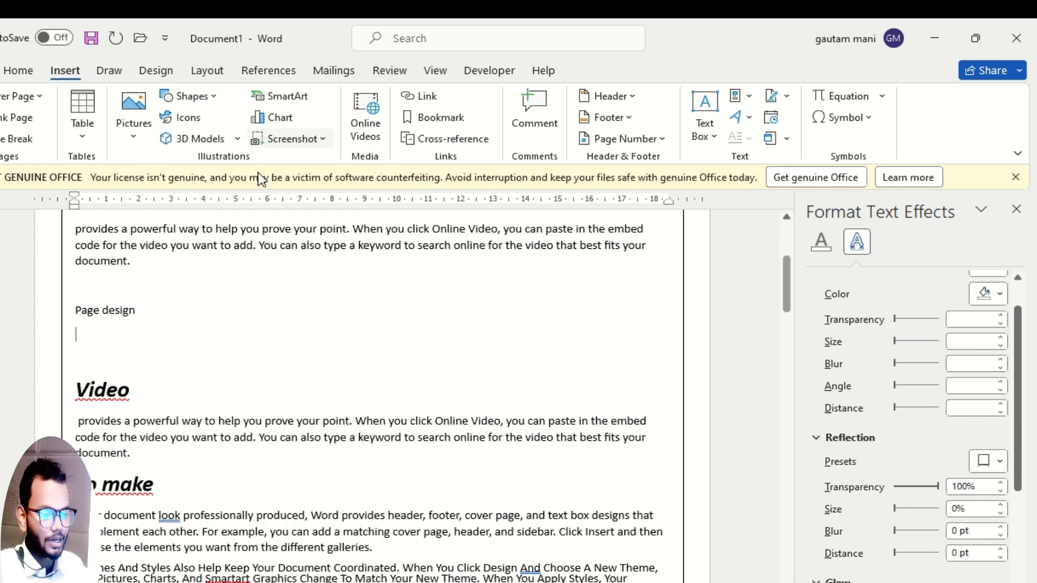
drag(178, 317, 439, 378)
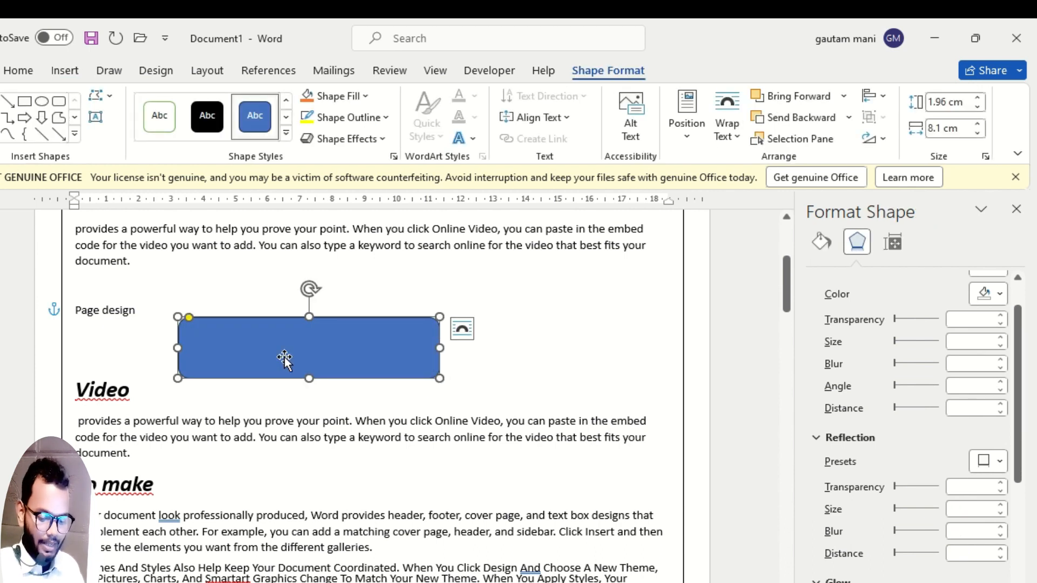
text(Go to)
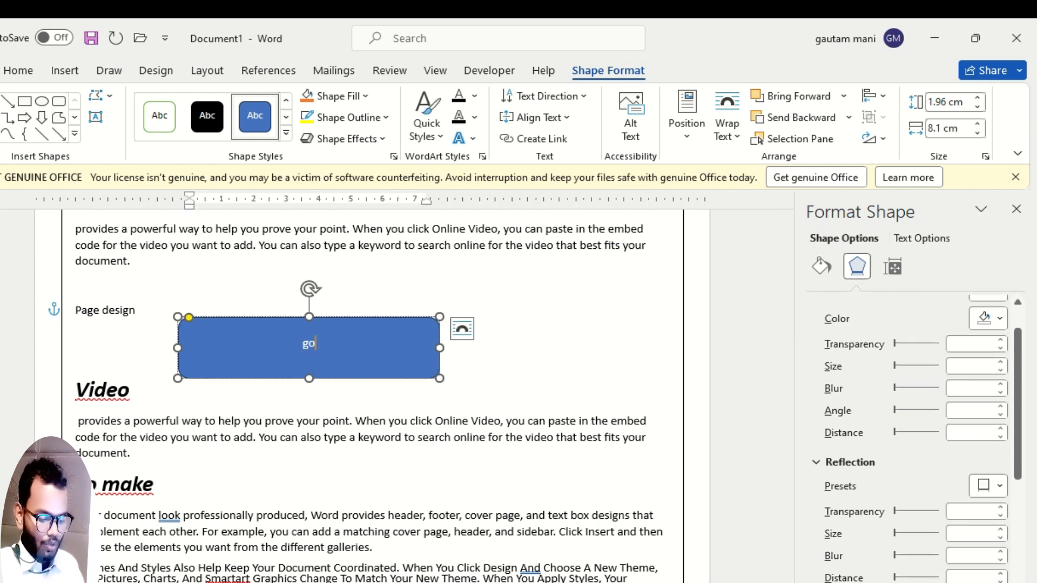
text( top)
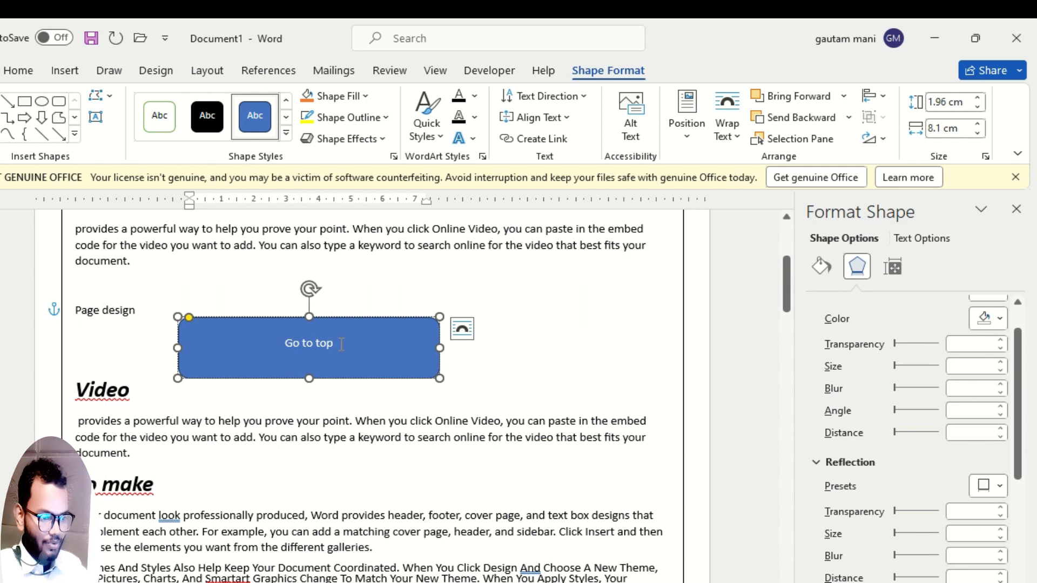
Enlarge the "Go to top" text in the rounded rectangle to size 28 and color it red.
drag(341, 344, 285, 344)
click(20, 71)
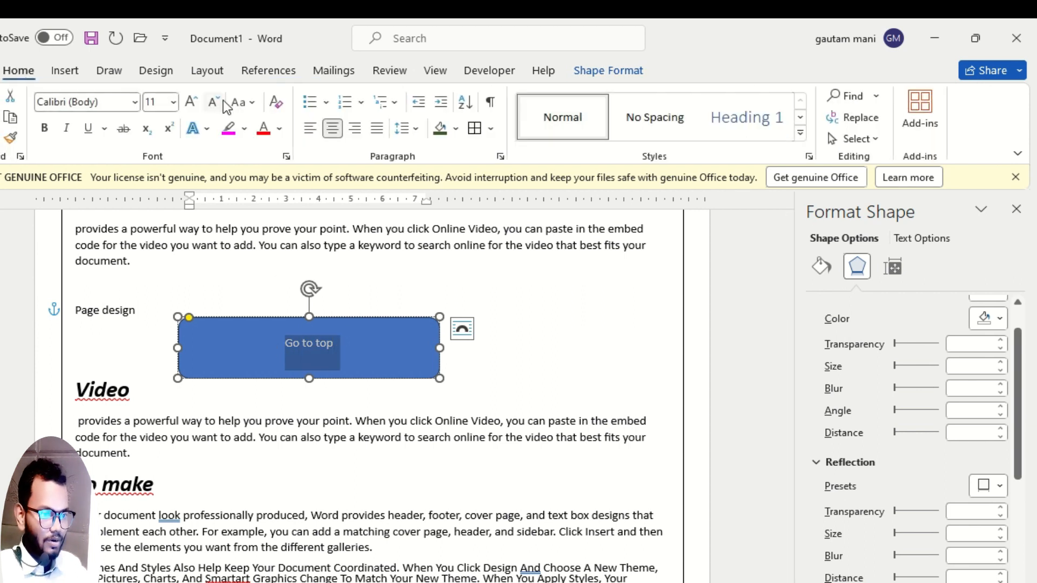
click(192, 103)
click(192, 102)
click(192, 103)
click(192, 102)
click(192, 102)
click(192, 102)
click(192, 102)
click(192, 103)
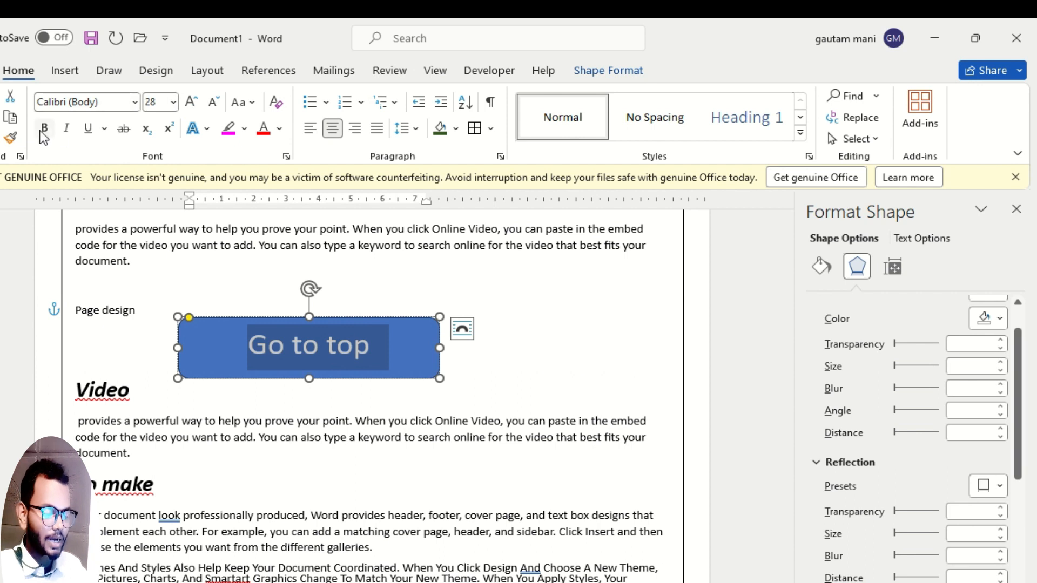
click(263, 128)
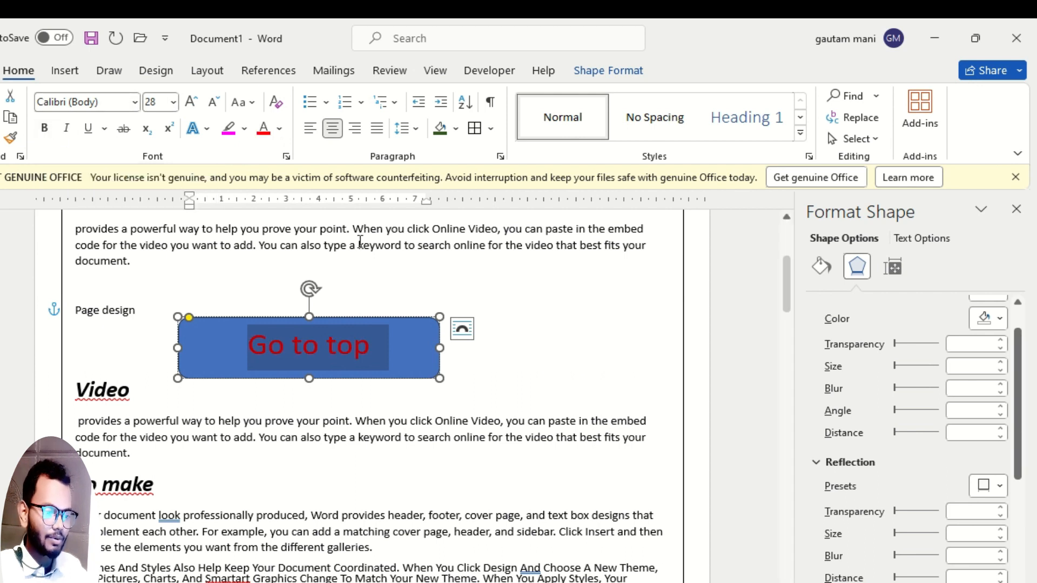
Move the "Go to top" rectangle slightly to the right above the "Video" heading, keeping it selected as a shape.
click(400, 319)
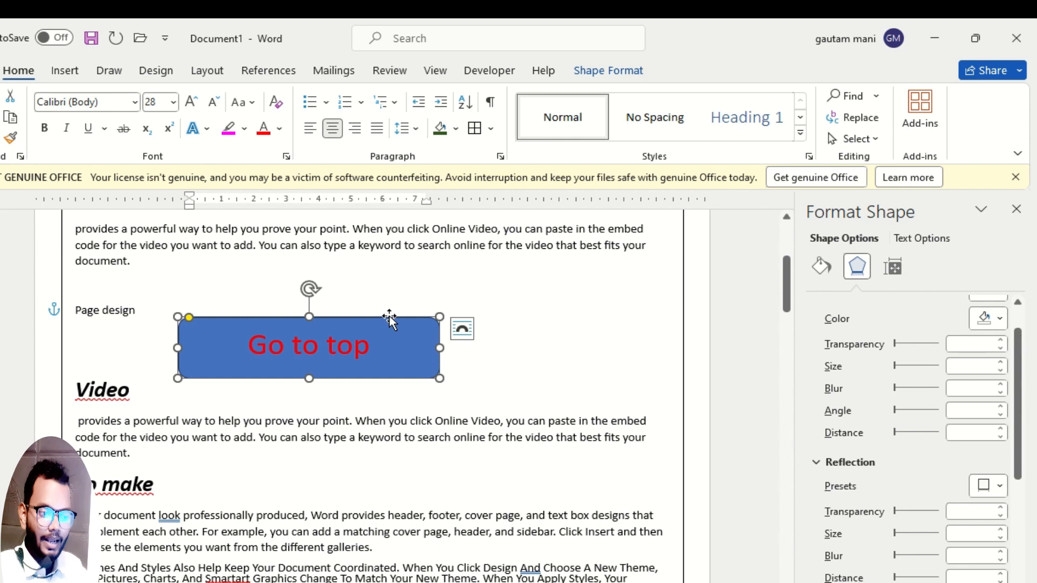
drag(389, 318, 416, 318)
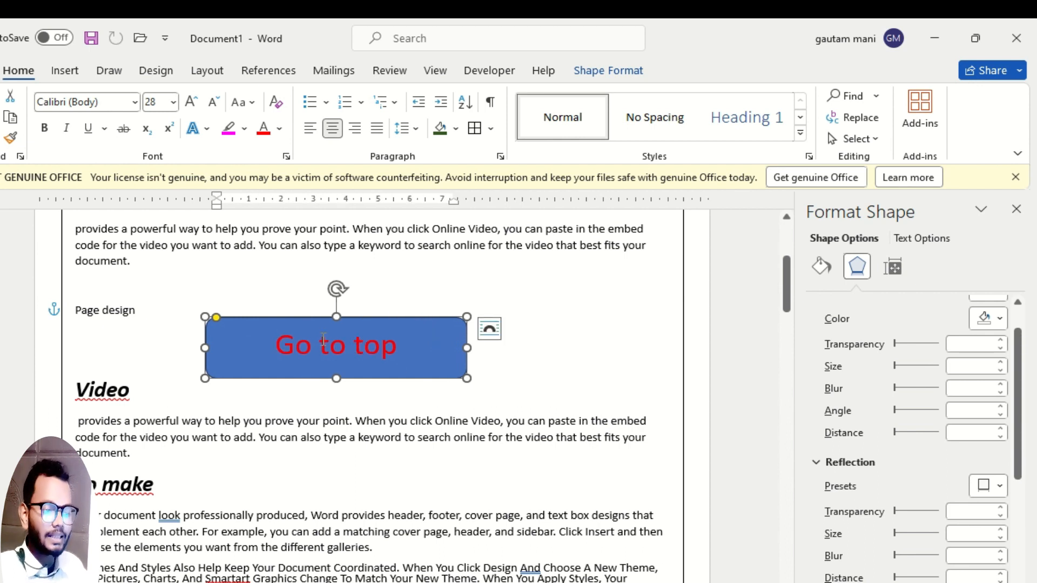
drag(274, 345, 398, 345)
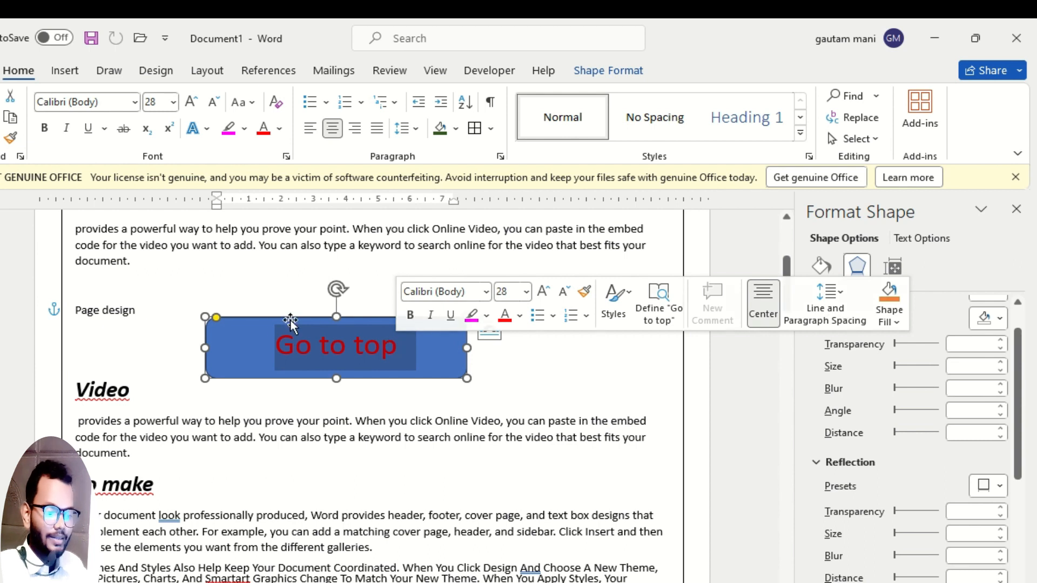
click(267, 321)
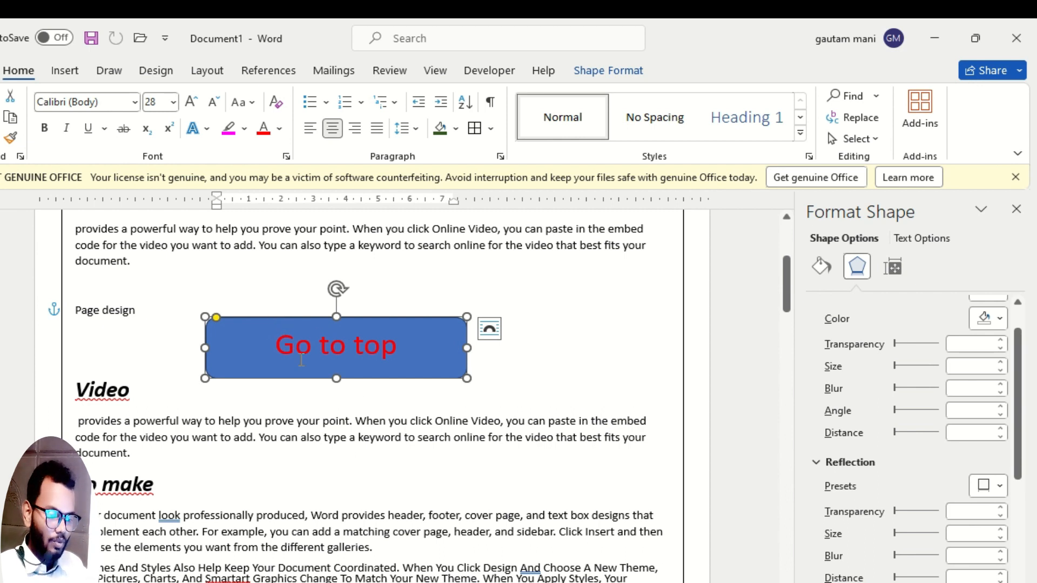
Place the cursor in the blank area near the end of the document and dismiss the Office license notice.
scroll(293, 421, down, 20)
scroll(284, 429, down, 5)
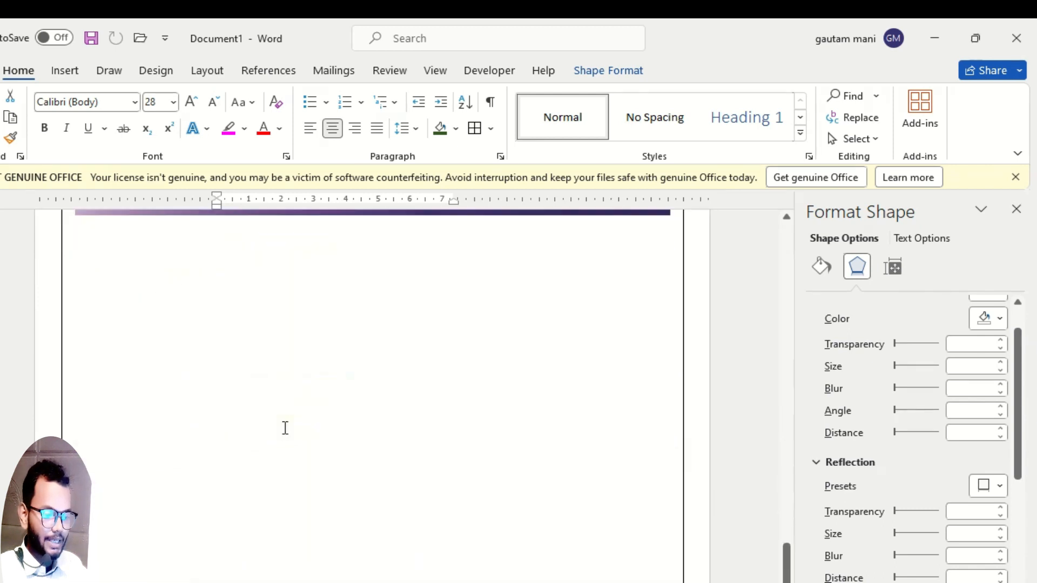
click(232, 389)
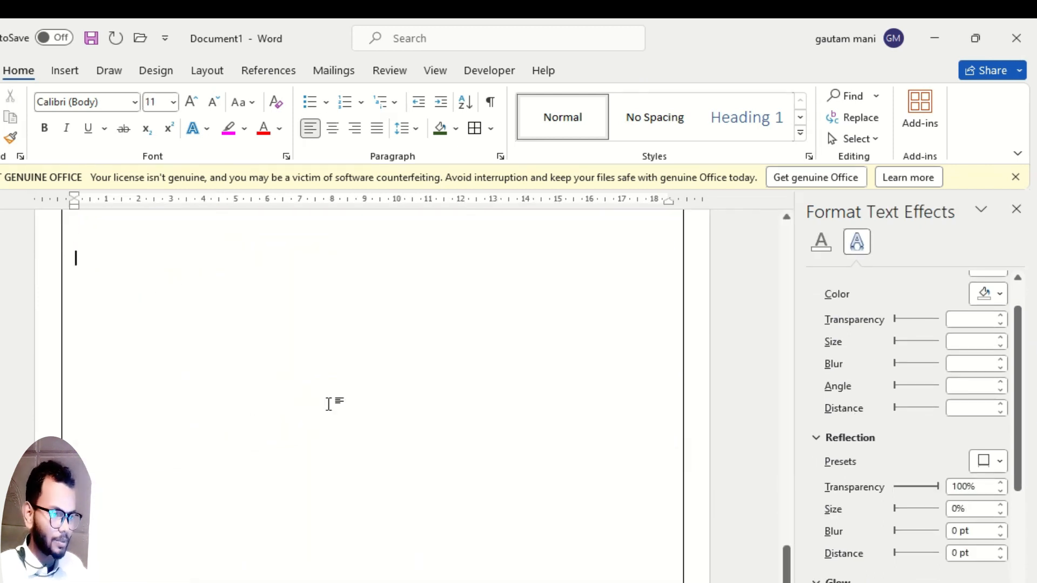
click(1015, 177)
Draw a rounded rectangle about 9.21 cm wide and 8.52 cm high on the blank page area and shift it slightly left.
click(73, 76)
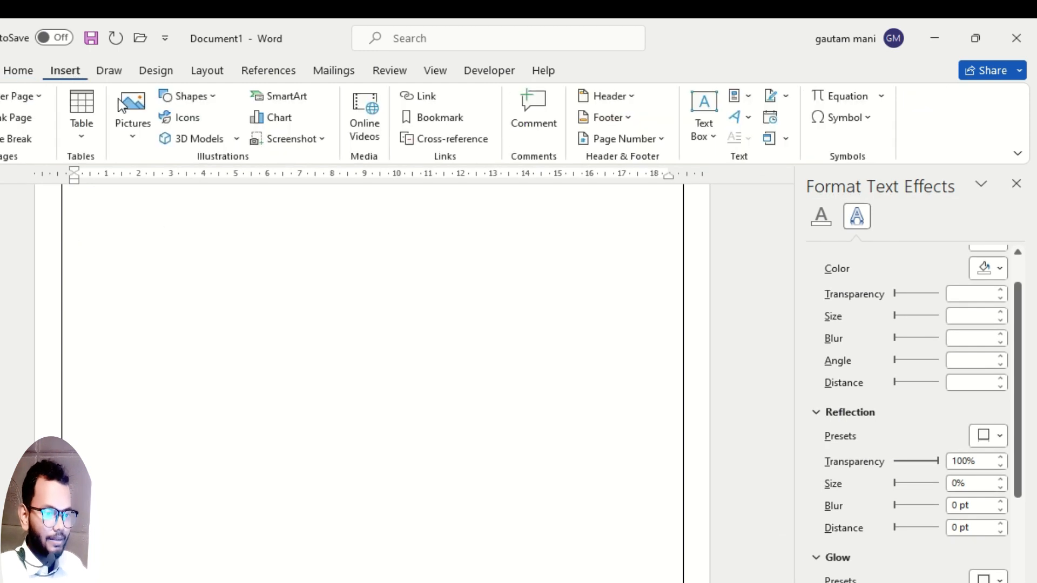
click(212, 98)
click(251, 138)
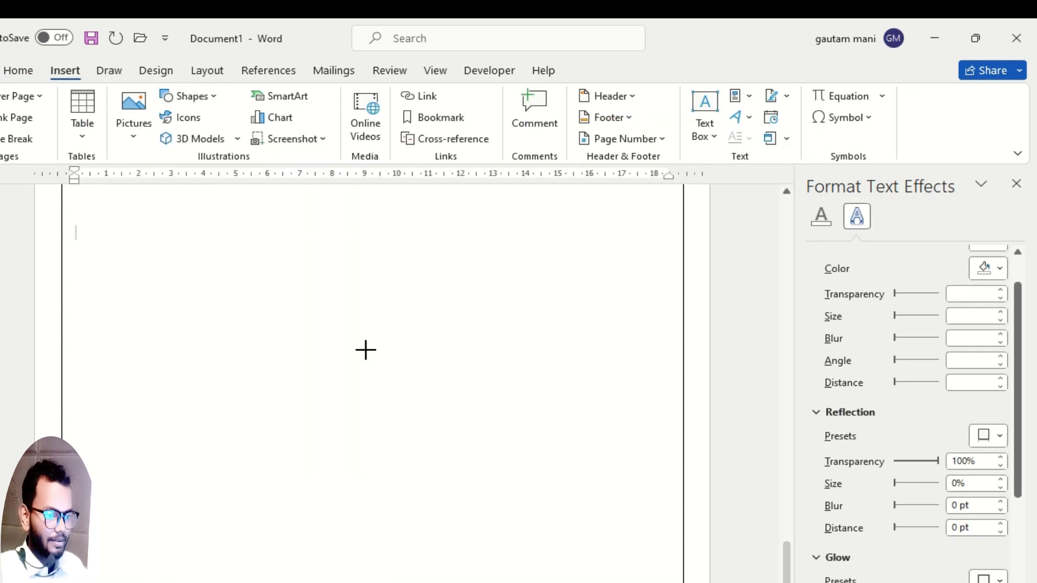
mouse_move(254, 249)
mouse_down()
mouse_move(484, 500)
mouse_move(552, 515)
mouse_up()
drag(424, 382, 377, 381)
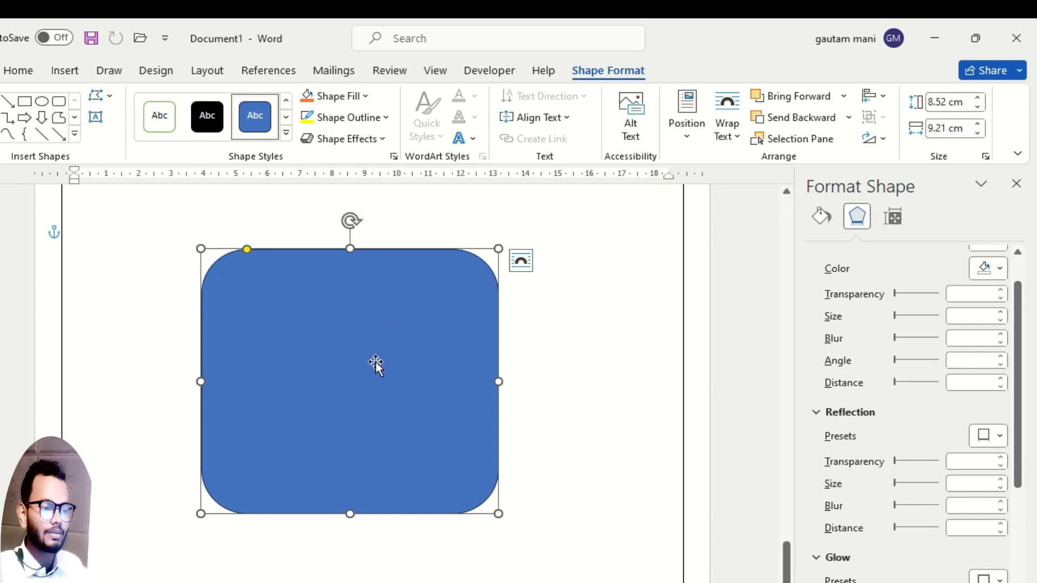
Fill the large rounded rectangle with standard yellow and give it a standard red outline.
click(363, 95)
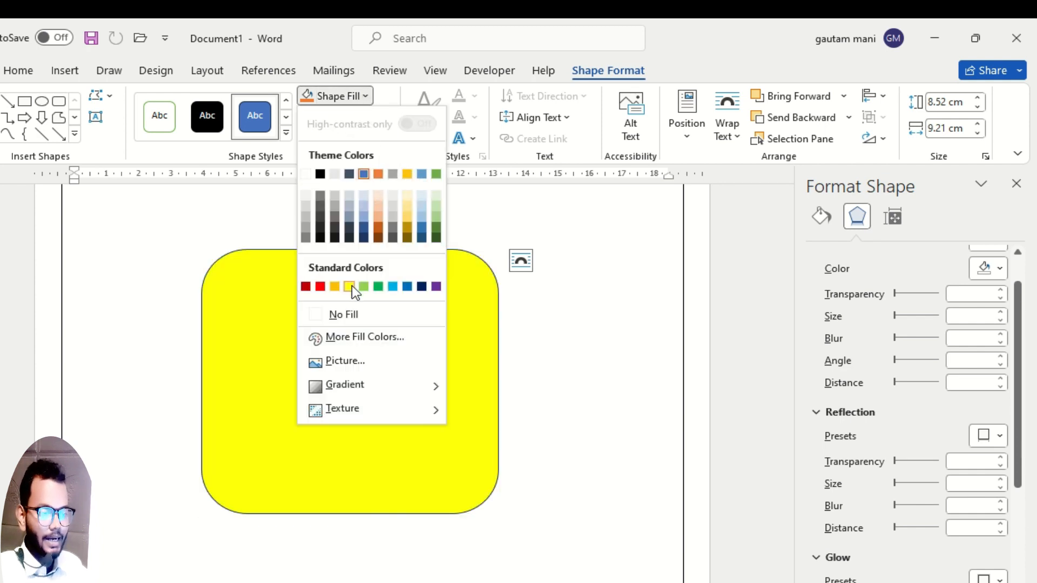
click(351, 287)
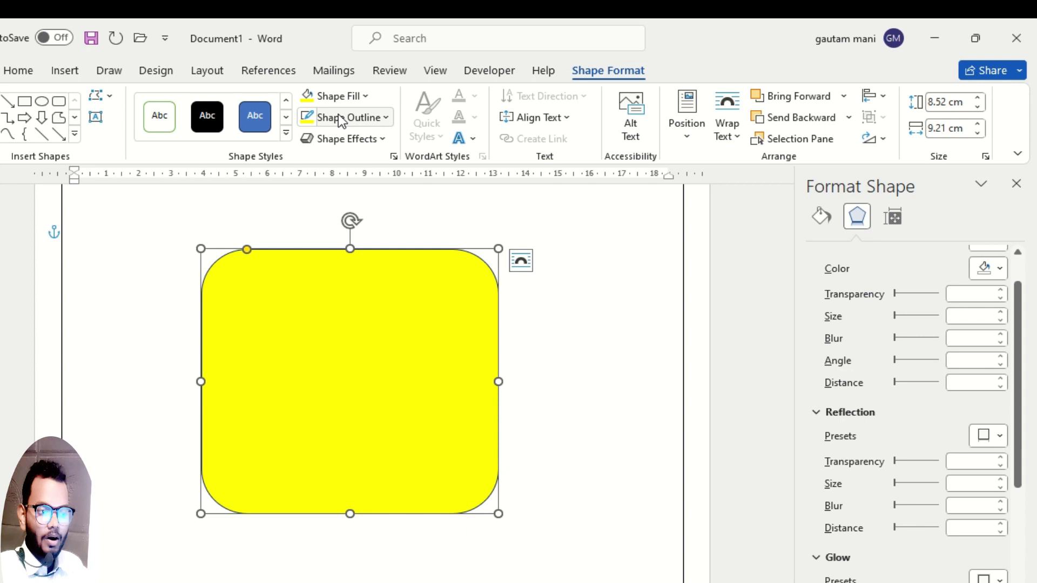
click(382, 116)
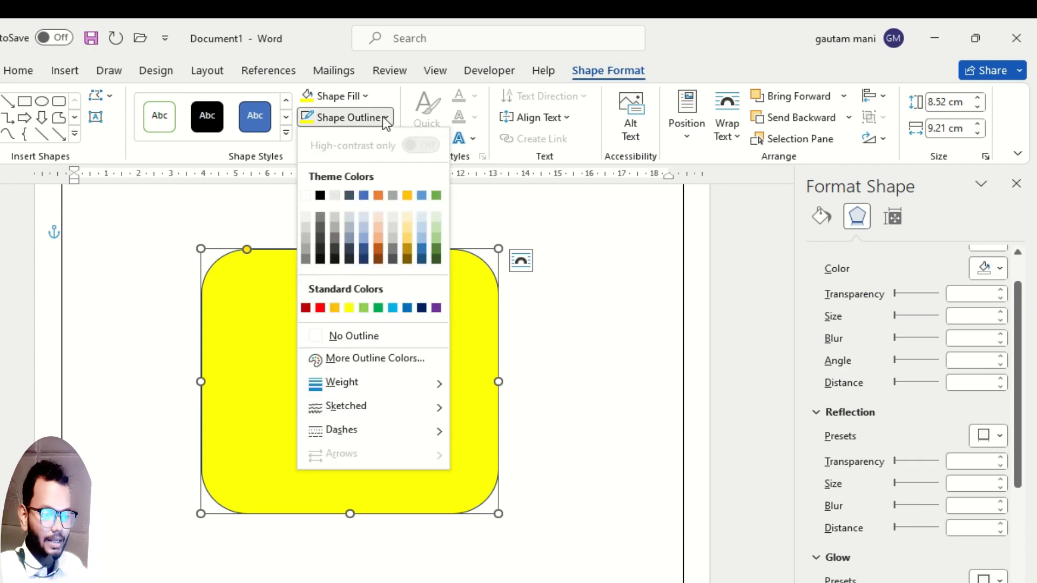
click(320, 308)
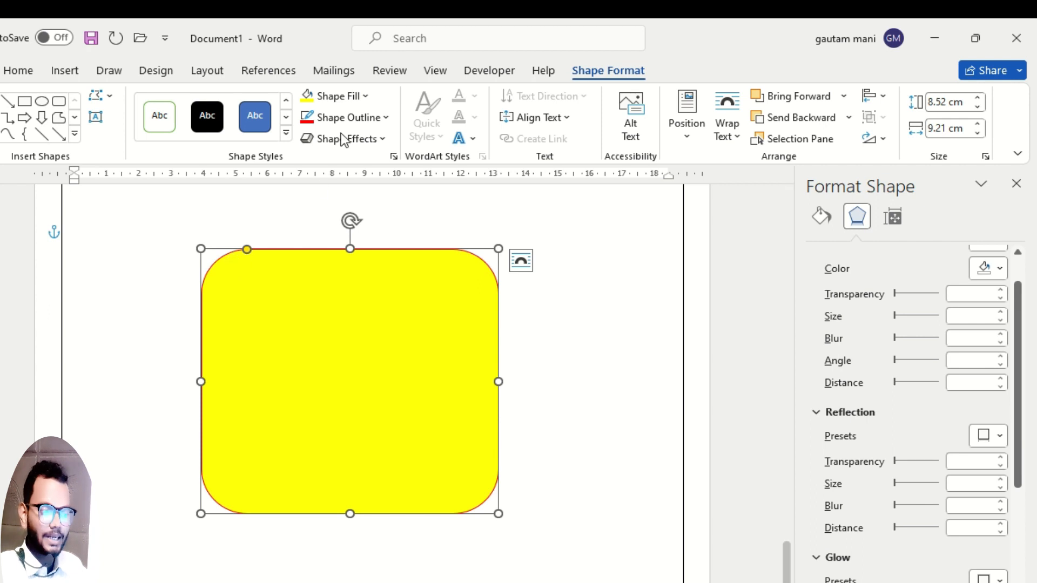
Apply a thicker outline weight to the yellow rounded rectangle and move the shape slightly down and to the left.
click(384, 119)
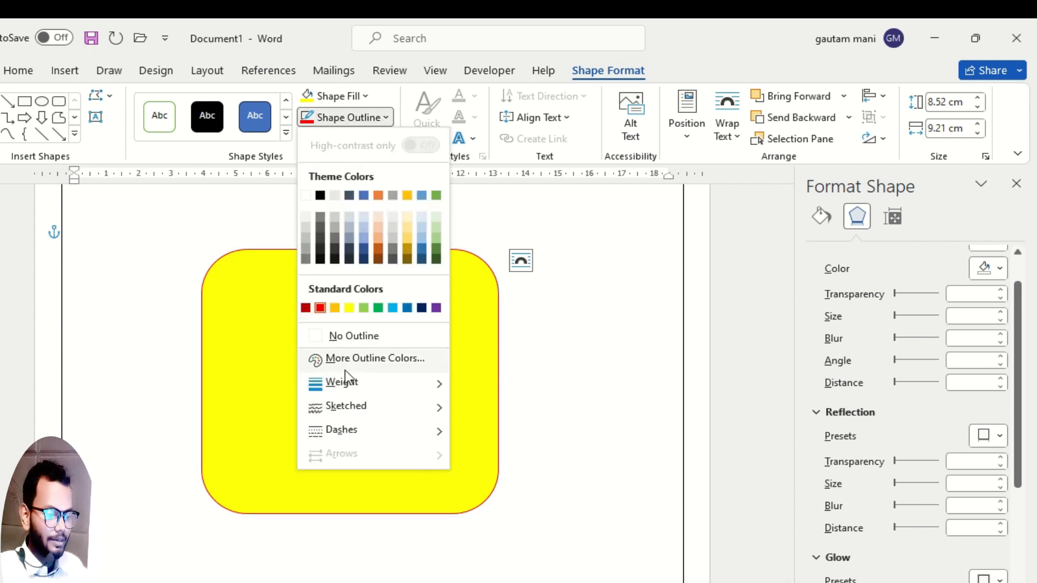
mouse_move(402, 386)
click(544, 535)
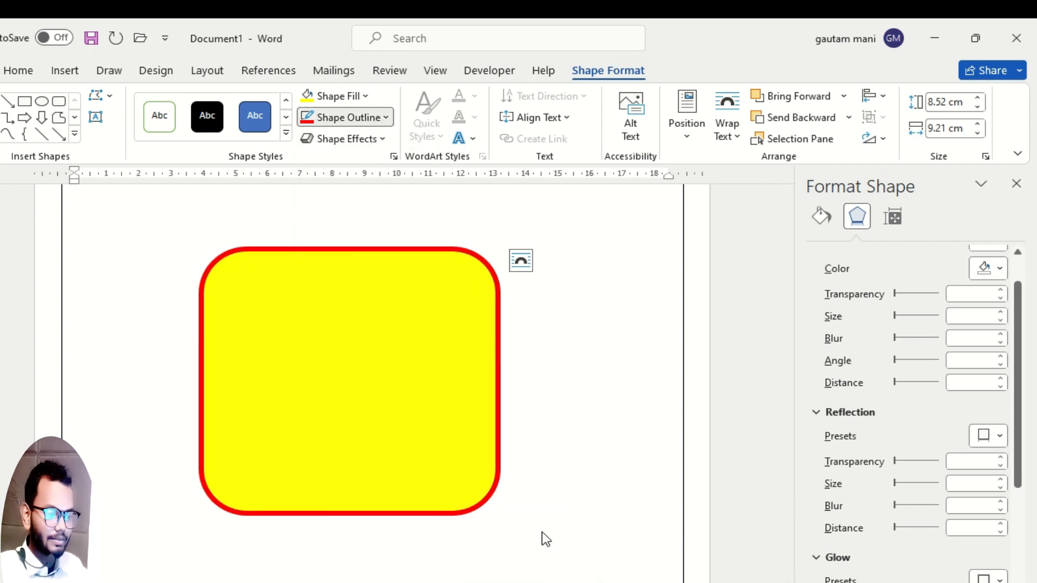
drag(348, 382, 339, 406)
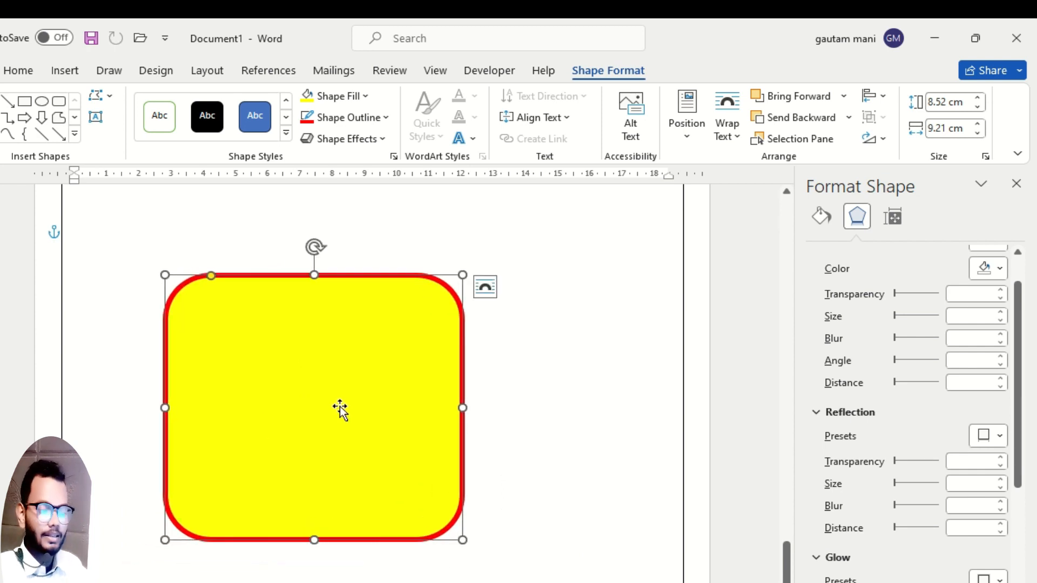